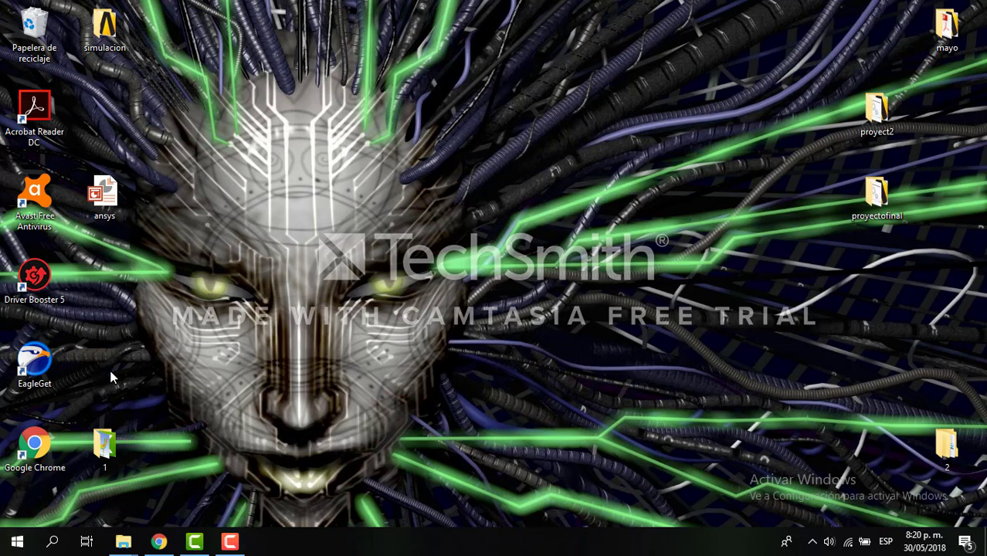
# - Launch Workbench 19.0 from the installed ANSYS 19.0 programs
pyautogui.click(7, 551)
pyautogui.click(8, 552)
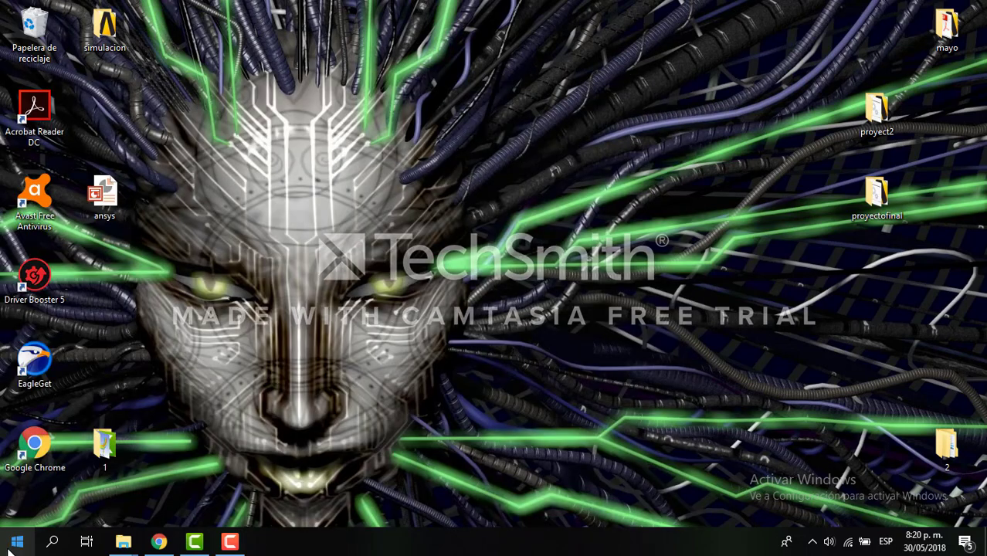
pyautogui.click(8, 551)
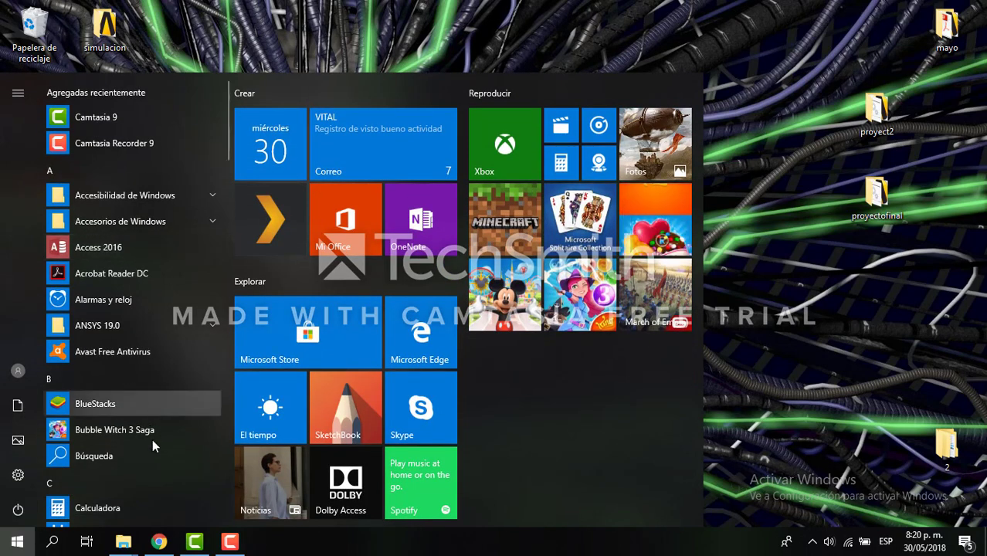
pyautogui.click(187, 329)
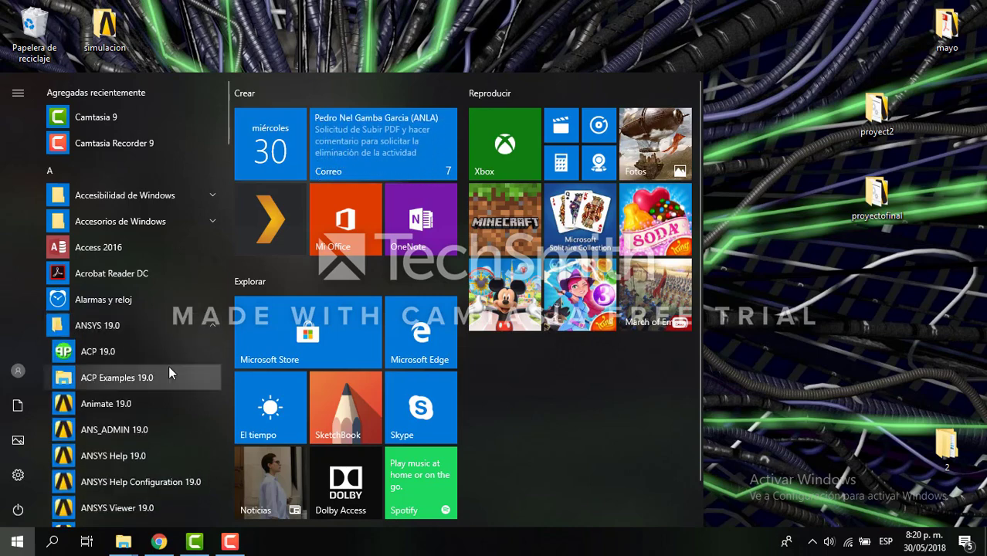
pyautogui.scroll(-4, 168, 365)
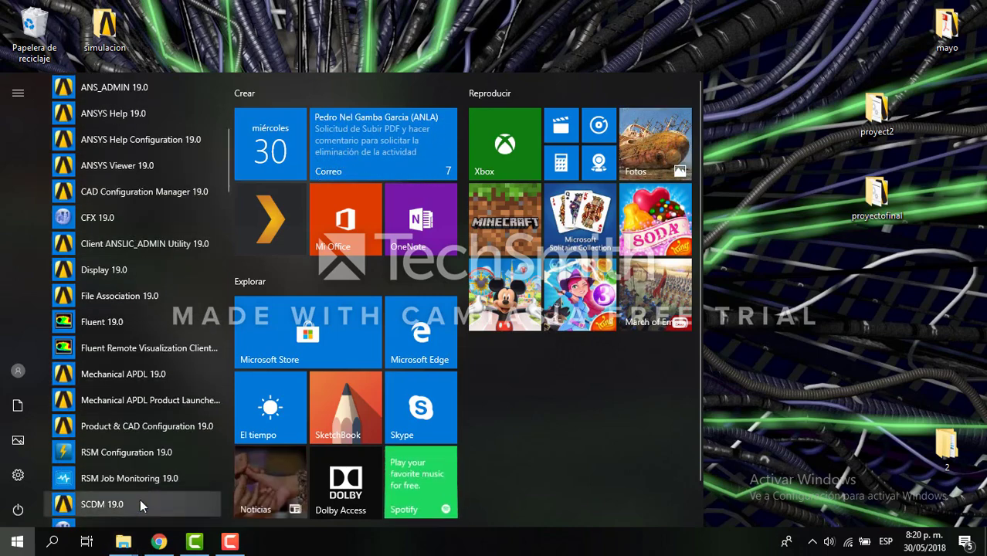
pyautogui.scroll(-3, 139, 499)
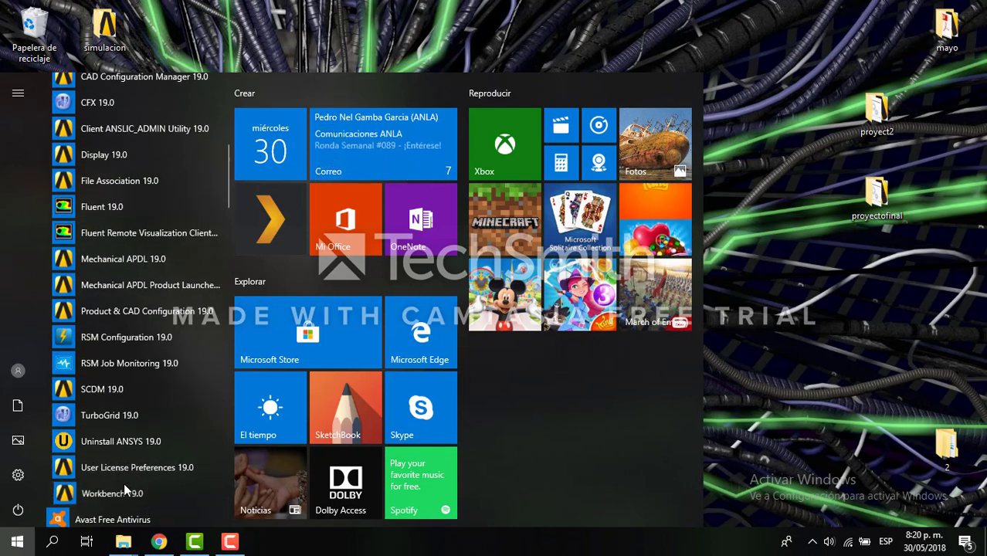
pyautogui.click(124, 485)
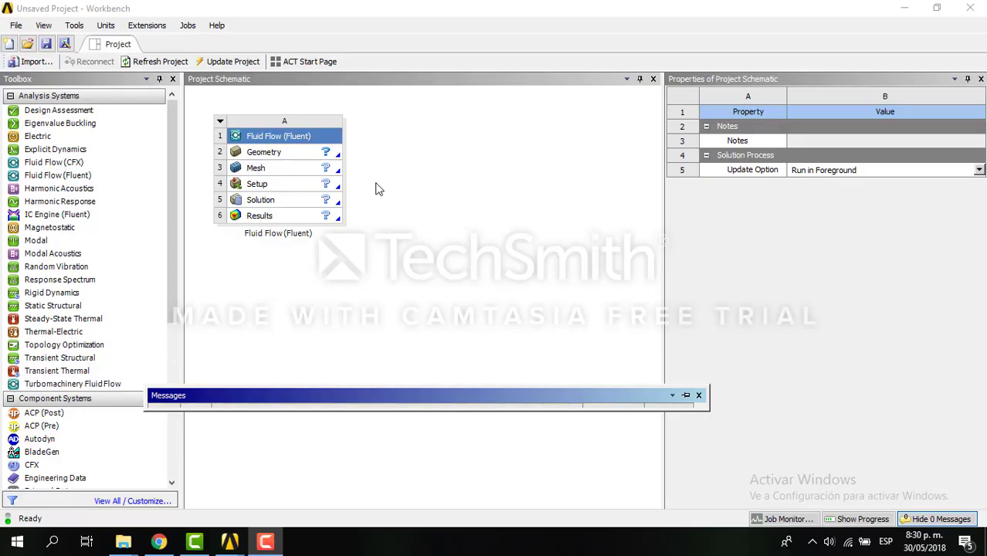
pyautogui.rightClick(332, 153)
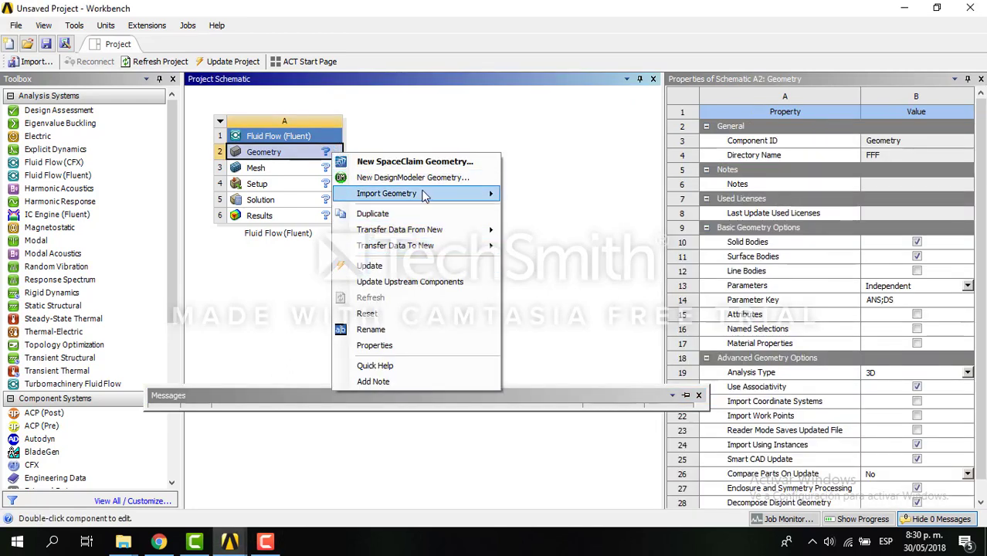
pyautogui.moveTo(423, 197)
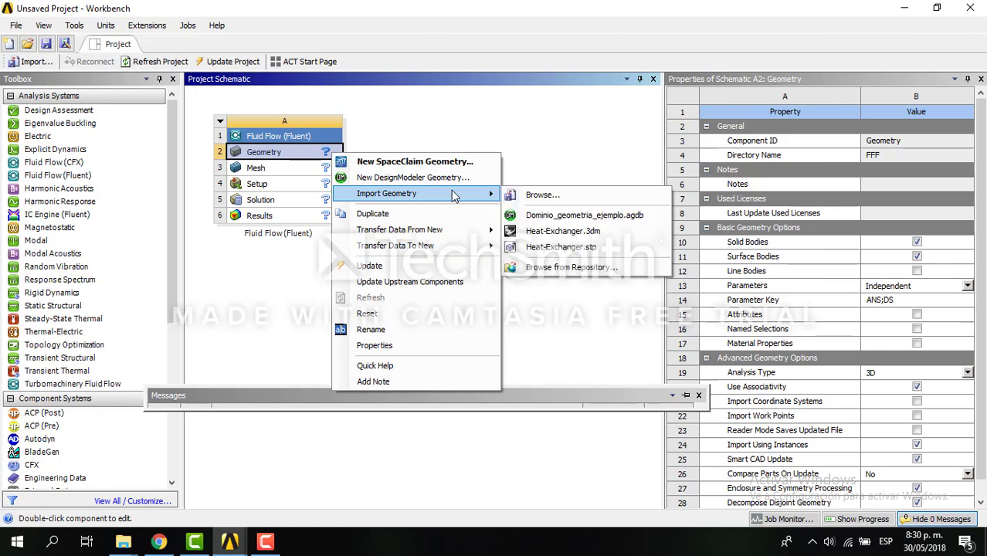
pyautogui.click(585, 196)
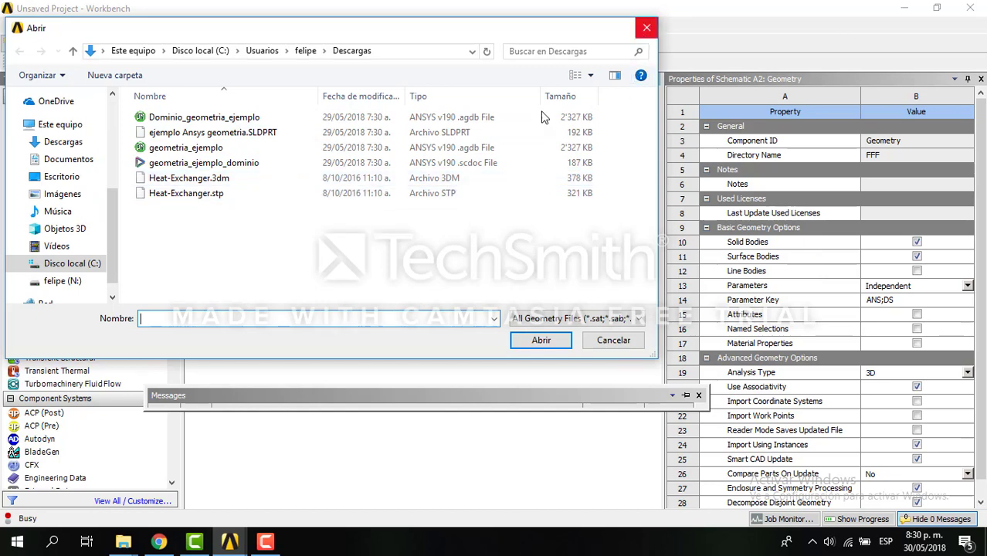
pyautogui.click(647, 28)
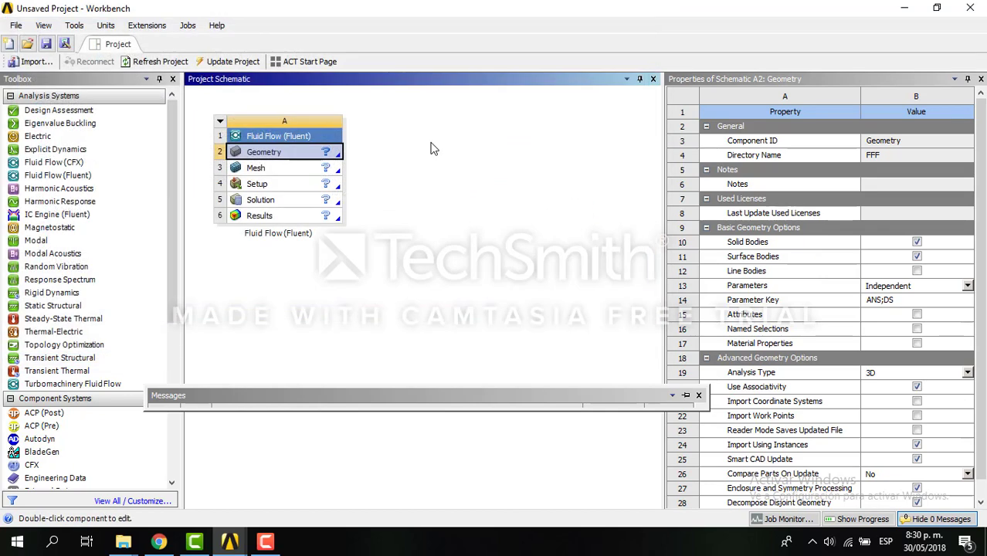
# - Import the recent file Heat-Exchanger.3dm as the geometry of the Fluid Flow (Fluent) system
pyautogui.rightClick(331, 151)
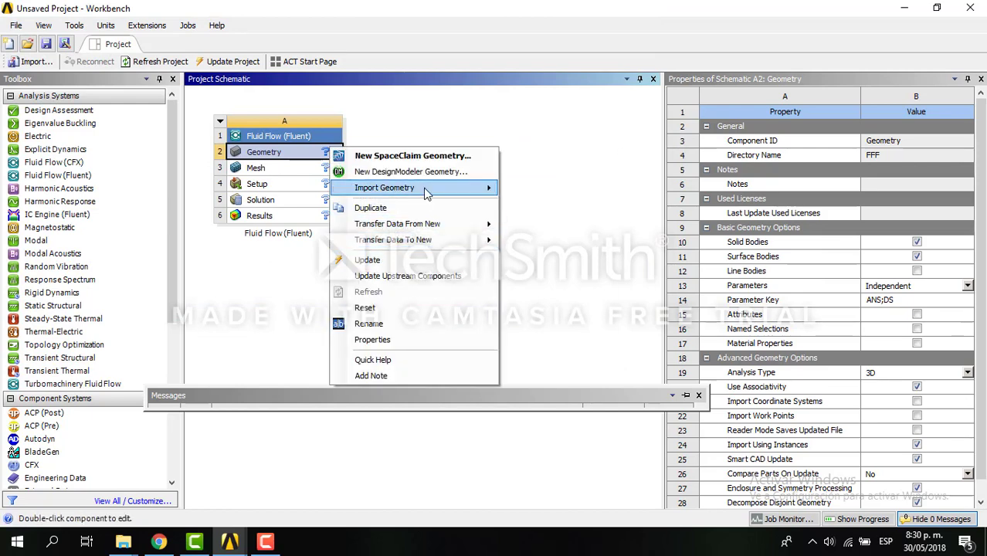
pyautogui.moveTo(425, 190)
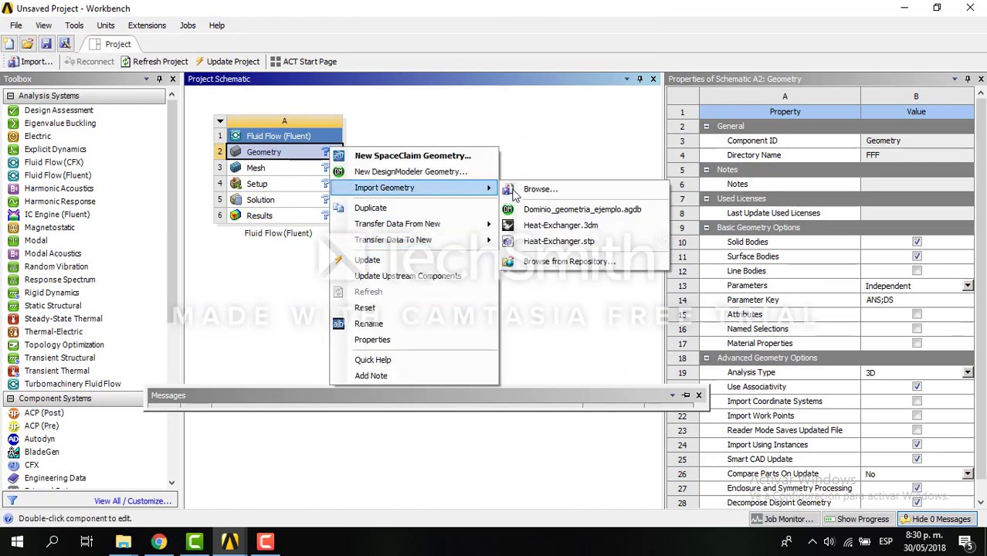
pyautogui.click(572, 226)
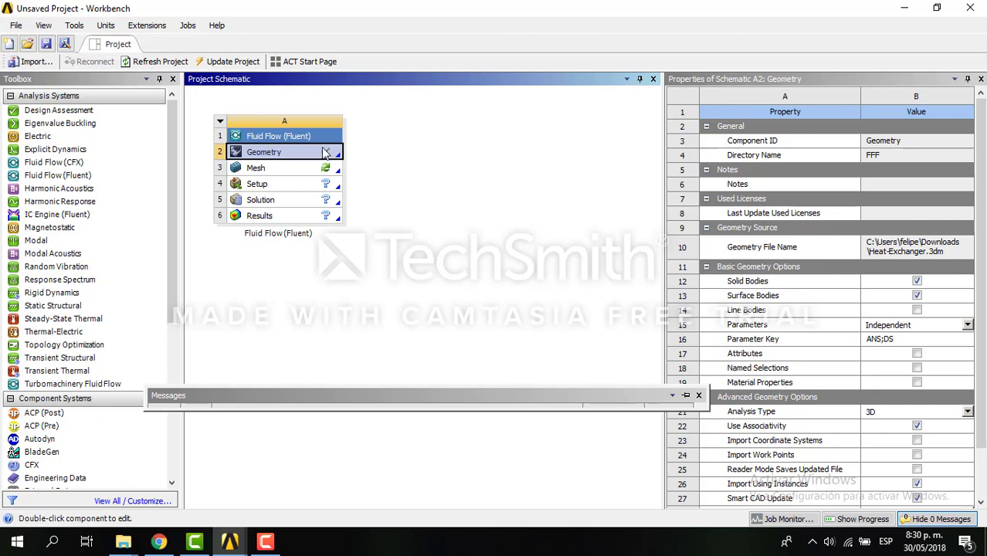
# - Open the Fluent system's mesh in ANSYS Meshing and generate it with the default CFD and Fluent settings
pyautogui.doubleClick(286, 175)
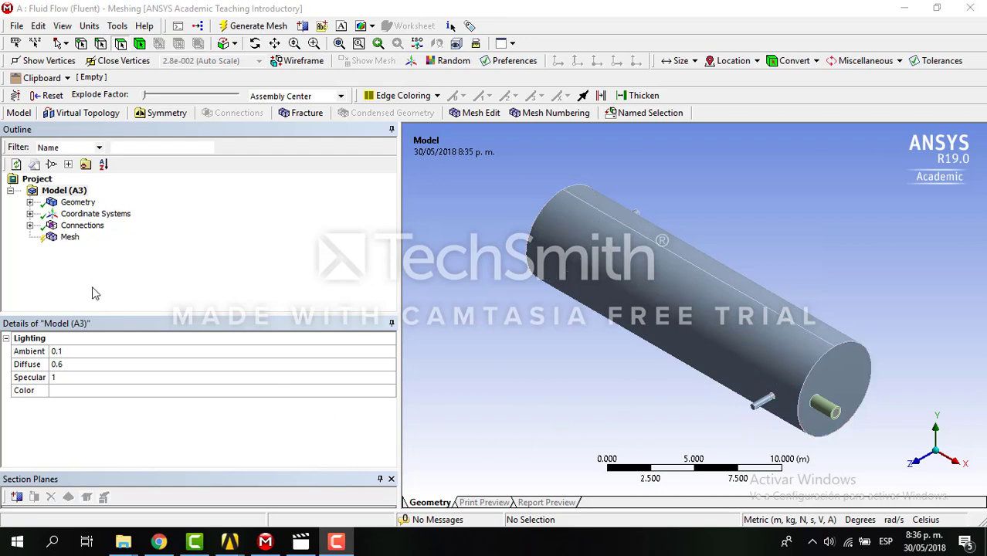
pyautogui.click(59, 241)
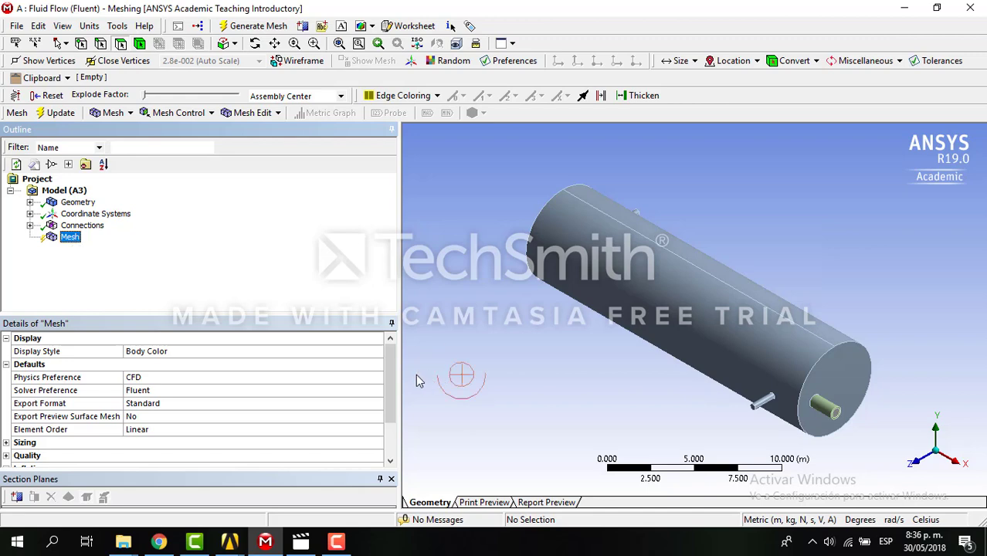
pyautogui.moveTo(393, 365); pyautogui.dragTo(385, 408)
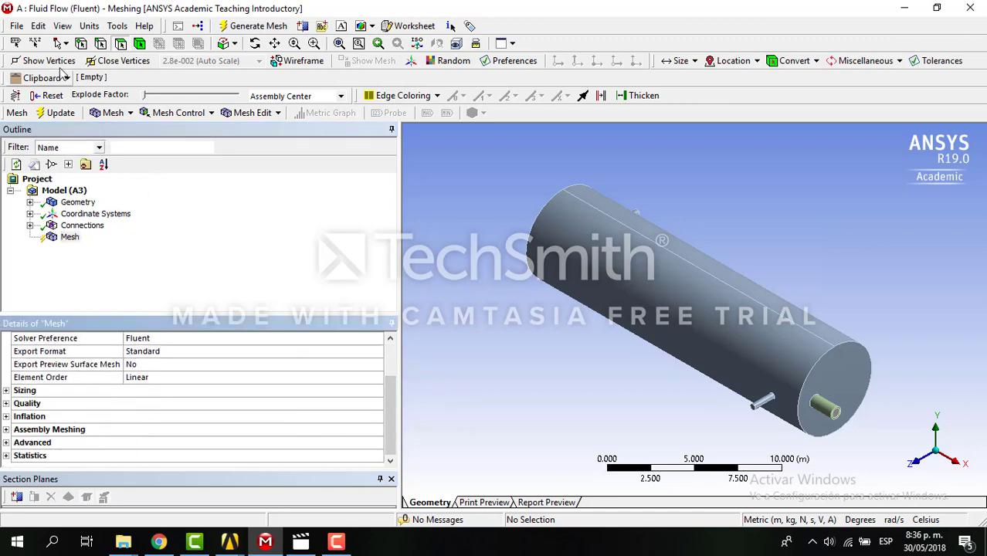
pyautogui.click(259, 26)
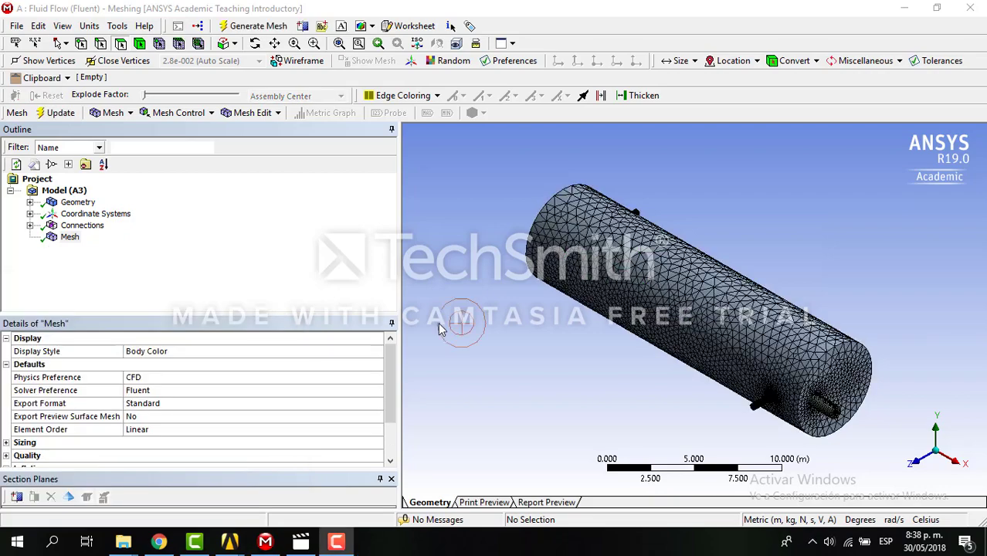
# - Examine the mesh statistics for the number of nodes and elements
pyautogui.click(438, 326)
pyautogui.scroll(-2, 54, 444)
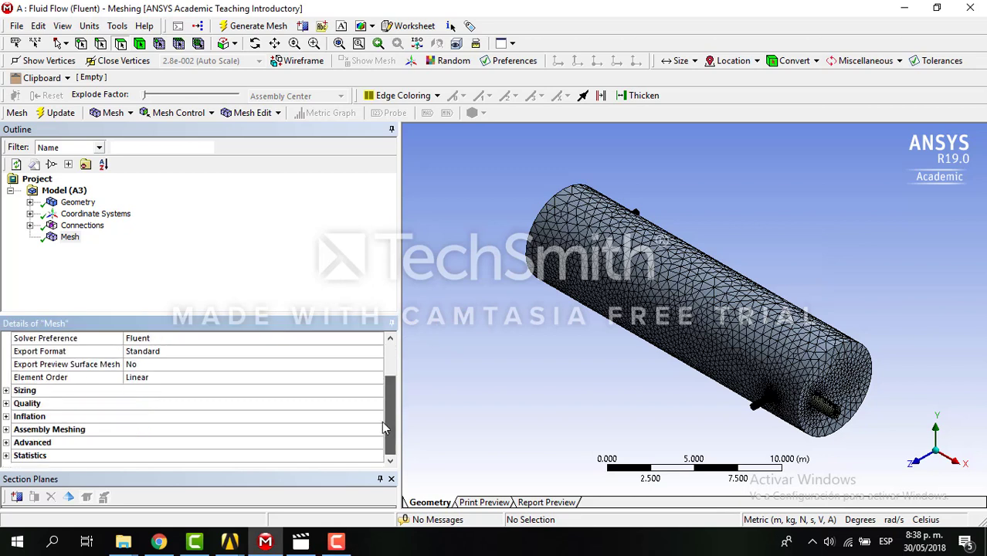
pyautogui.click(9, 456)
pyautogui.click(431, 387)
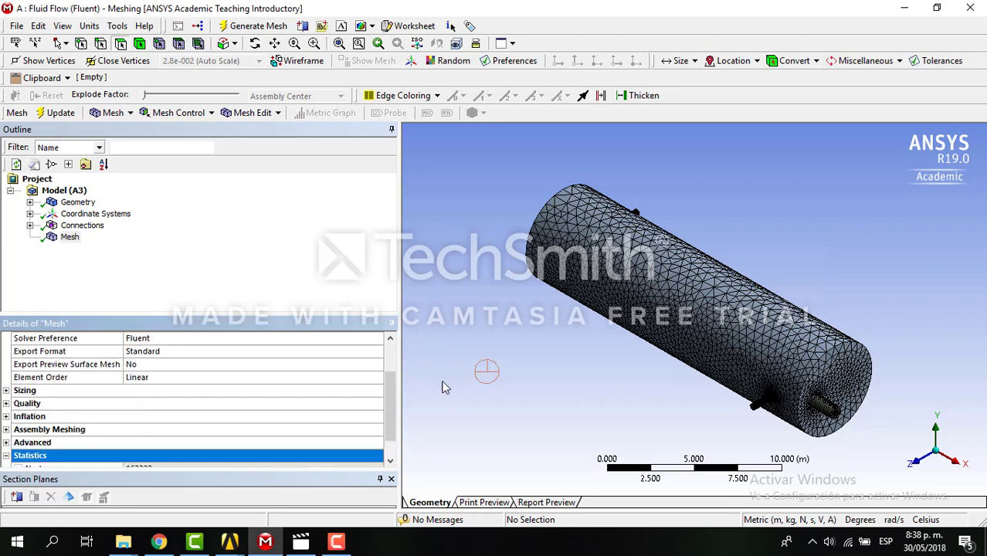
pyautogui.scroll(-1, 386, 405)
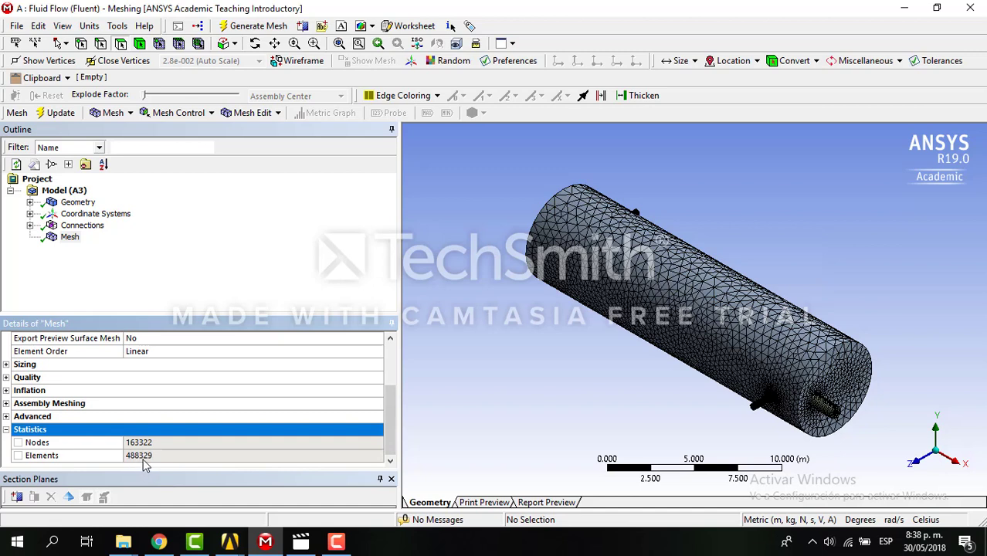
pyautogui.moveTo(388, 398); pyautogui.dragTo(387, 355)
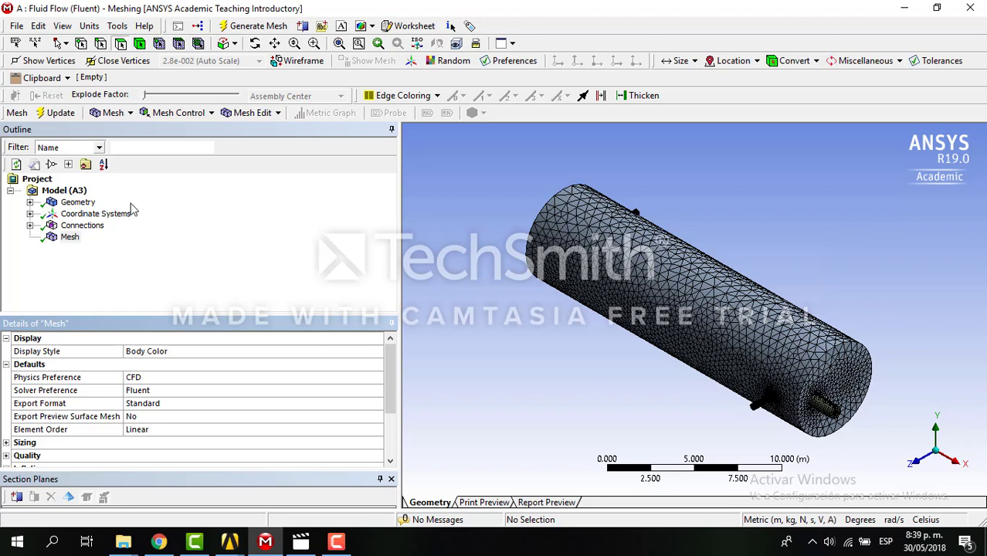
# - Expand the geometry's part list and isolate Part 1 by hiding all other bodies
pyautogui.click(78, 203)
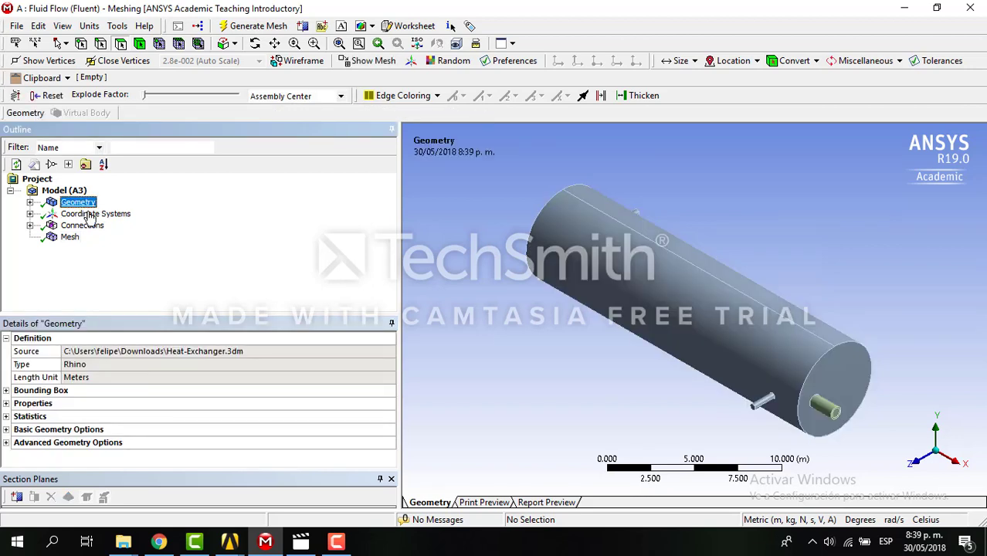
pyautogui.click(30, 203)
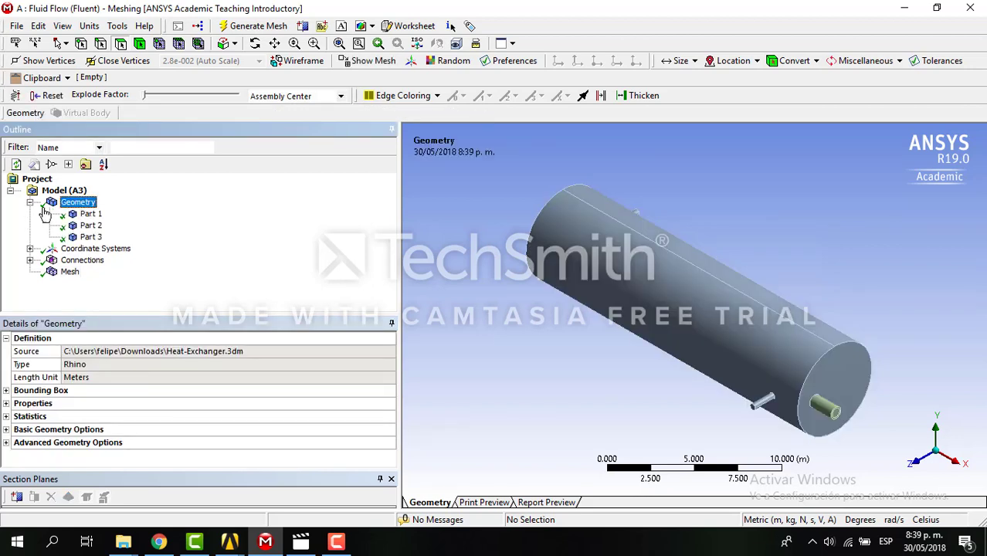
pyautogui.click(89, 215)
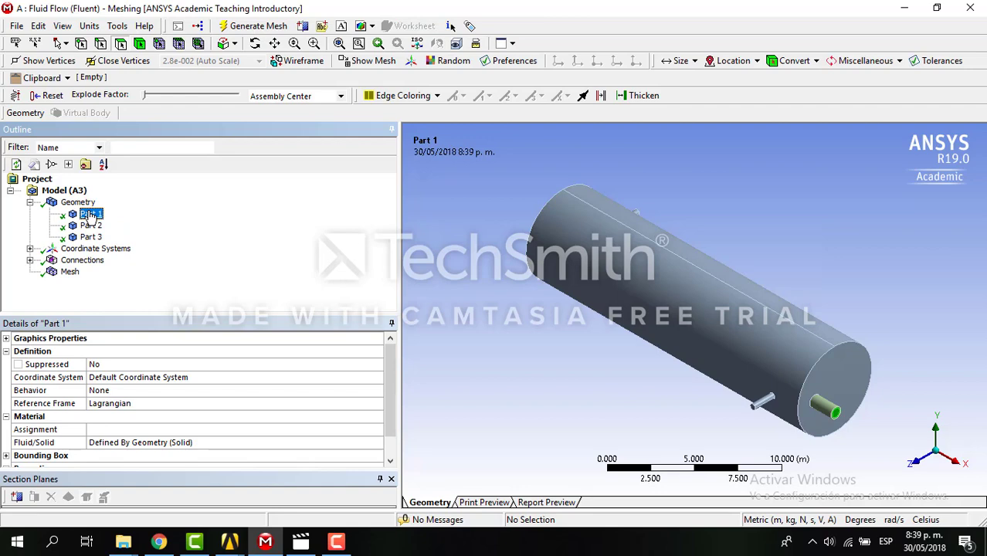
pyautogui.rightClick(91, 216)
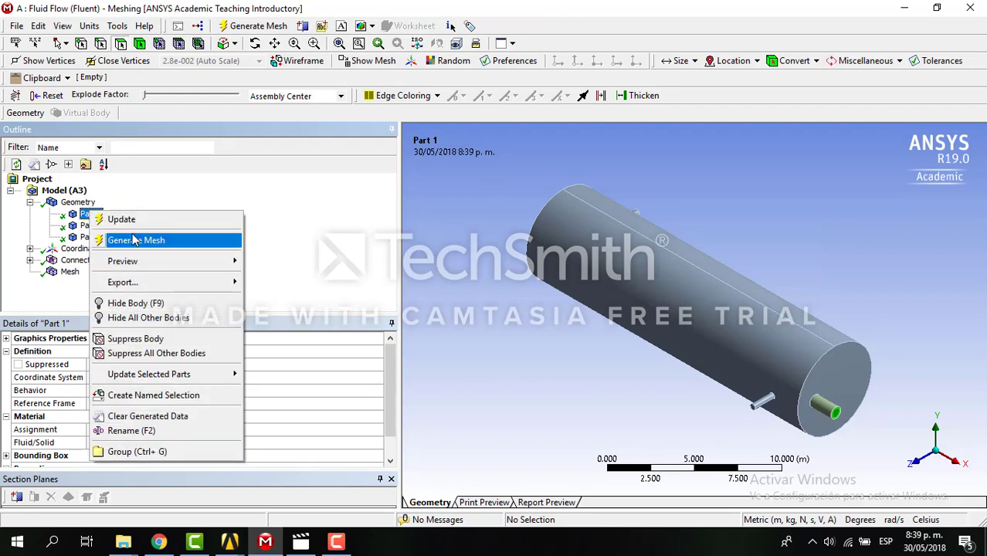
pyautogui.click(137, 317)
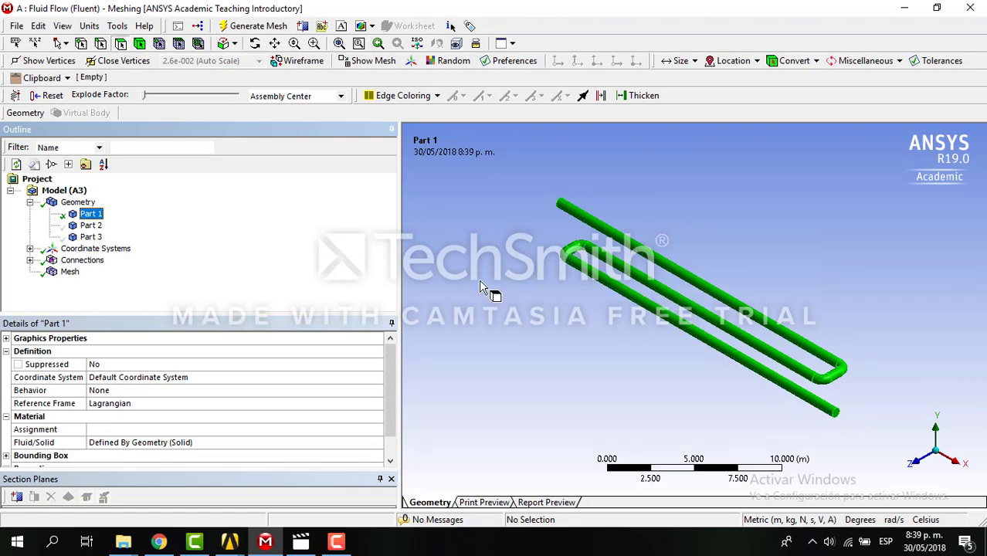
# - Show the Part 2 body and hide Part 1 to inspect the outer shell alone
pyautogui.click(92, 226)
pyautogui.rightClick(91, 226)
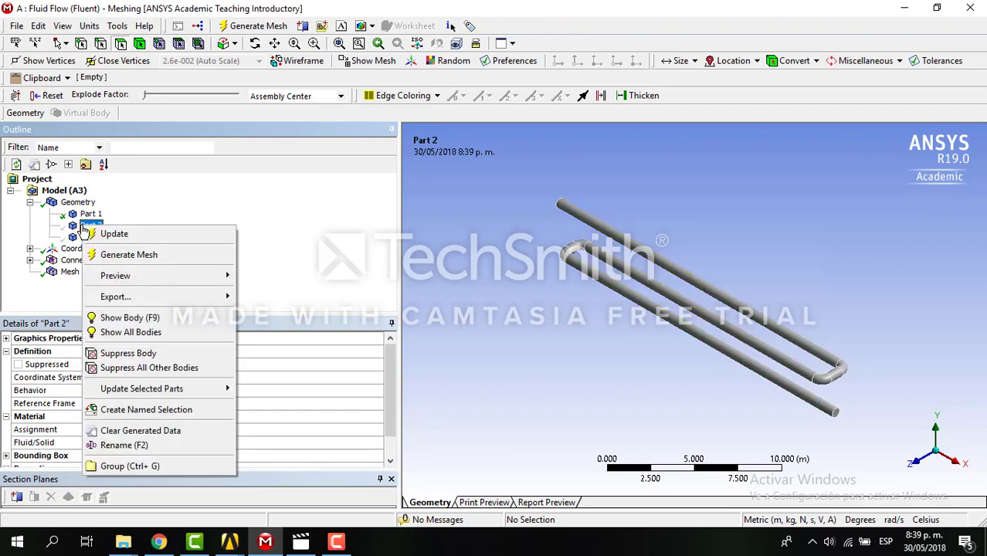
pyautogui.click(122, 320)
pyautogui.click(91, 214)
pyautogui.rightClick(91, 215)
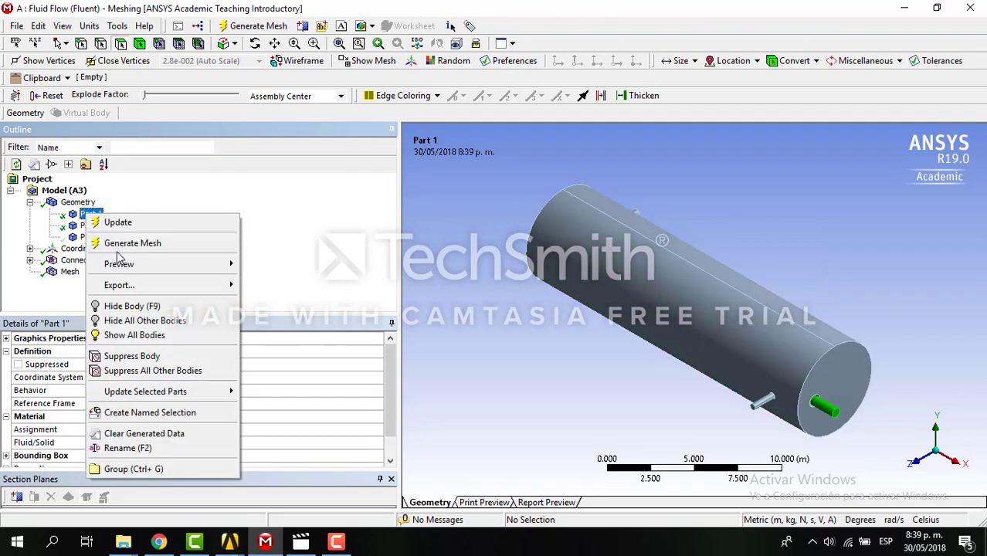
pyautogui.click(132, 306)
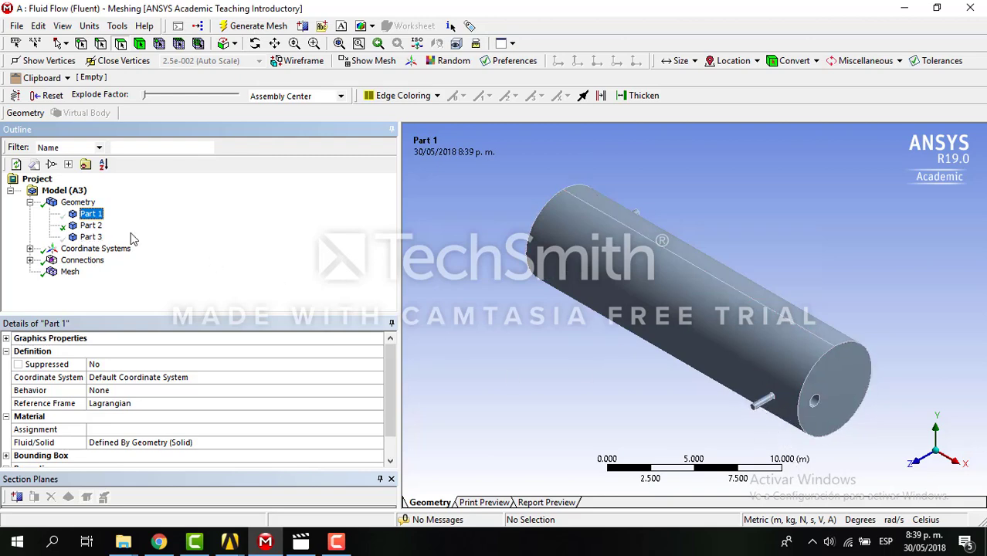
# - Show all bodies again, isolate Part 3, and select a face on its upper straight tube
pyautogui.rightClick(89, 226)
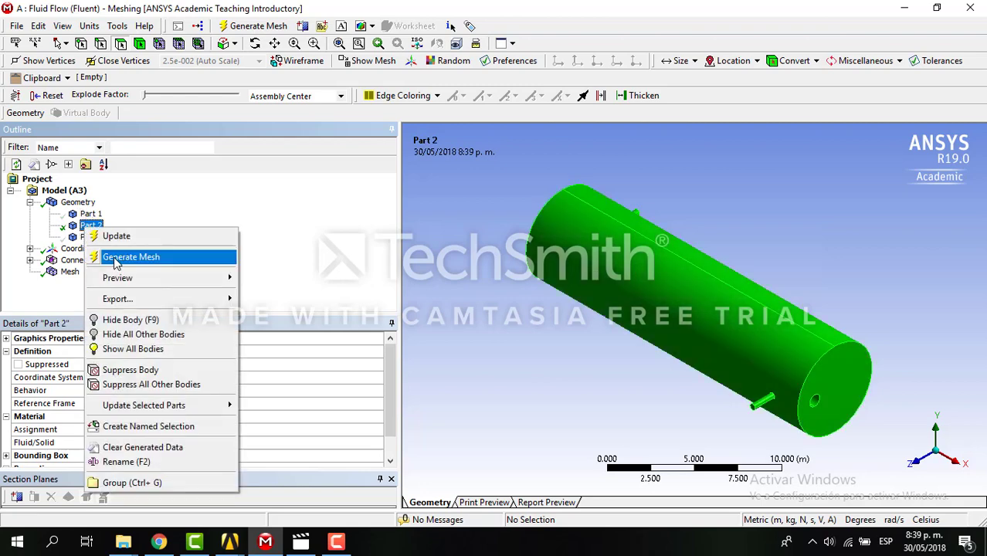
pyautogui.click(122, 350)
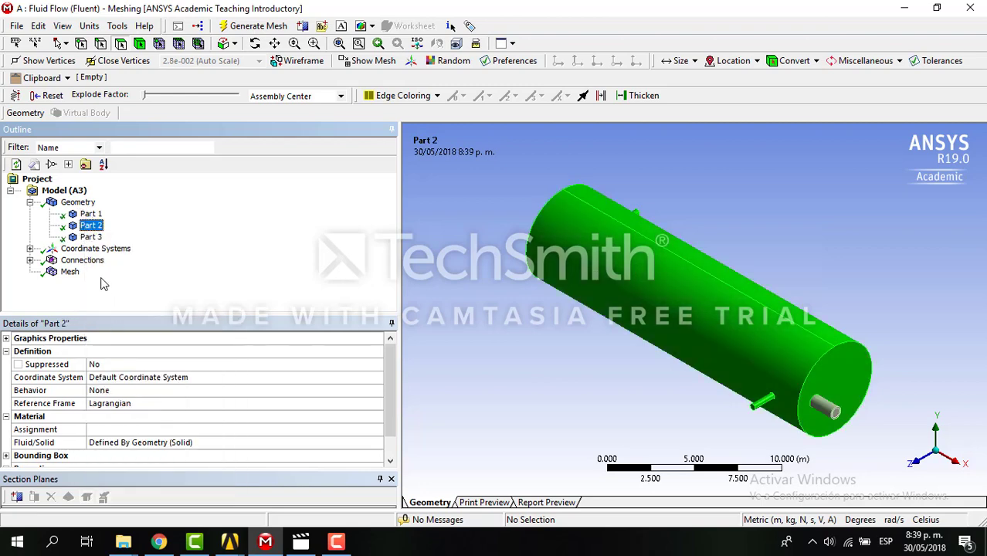
pyautogui.rightClick(91, 237)
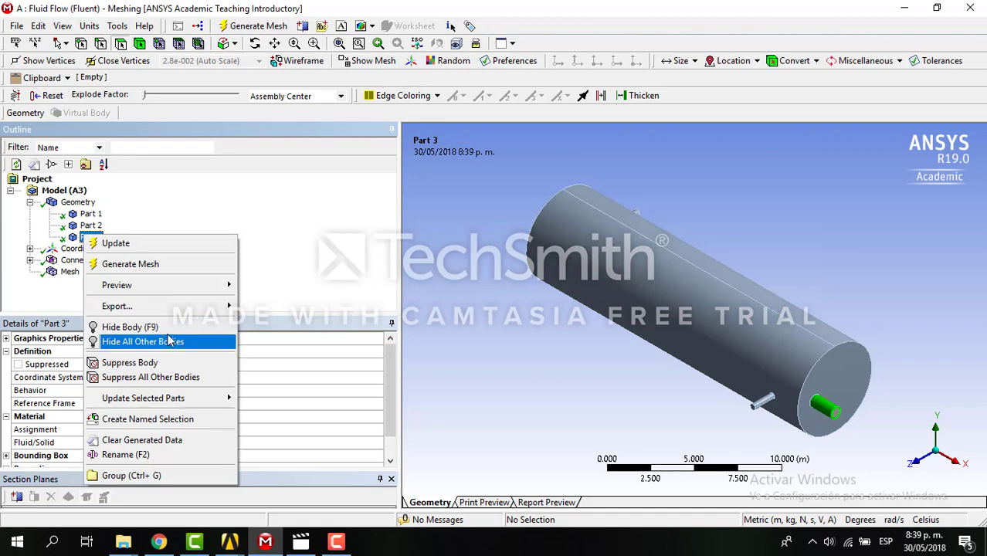
pyautogui.click(166, 343)
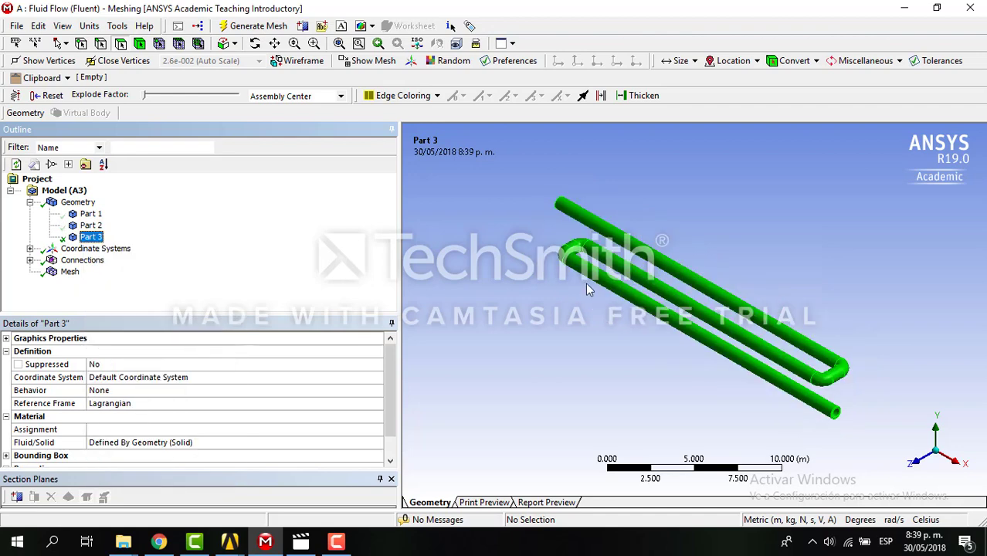
pyautogui.click(764, 317)
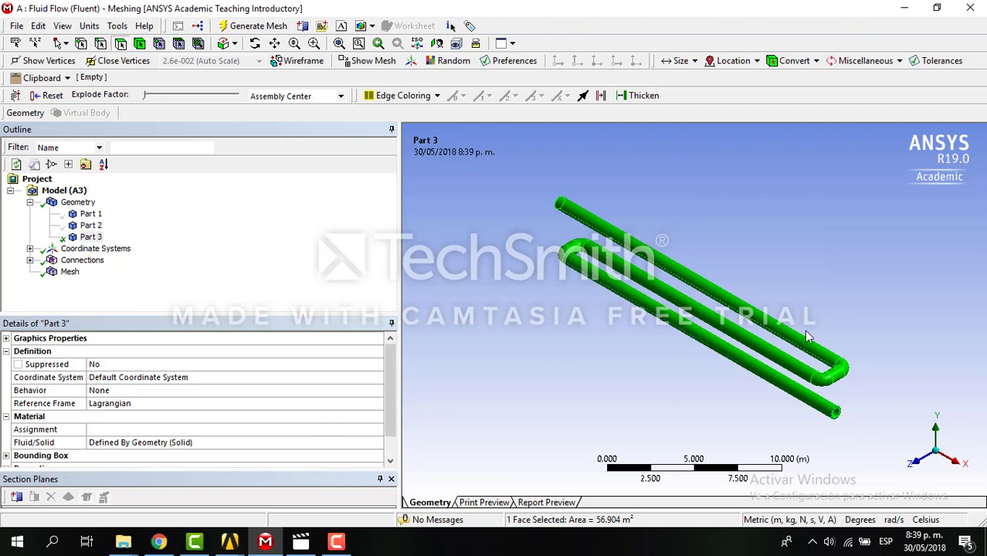
# - Show all bodies of the heat exchanger geometry again
pyautogui.click(70, 204)
pyautogui.rightClick(70, 206)
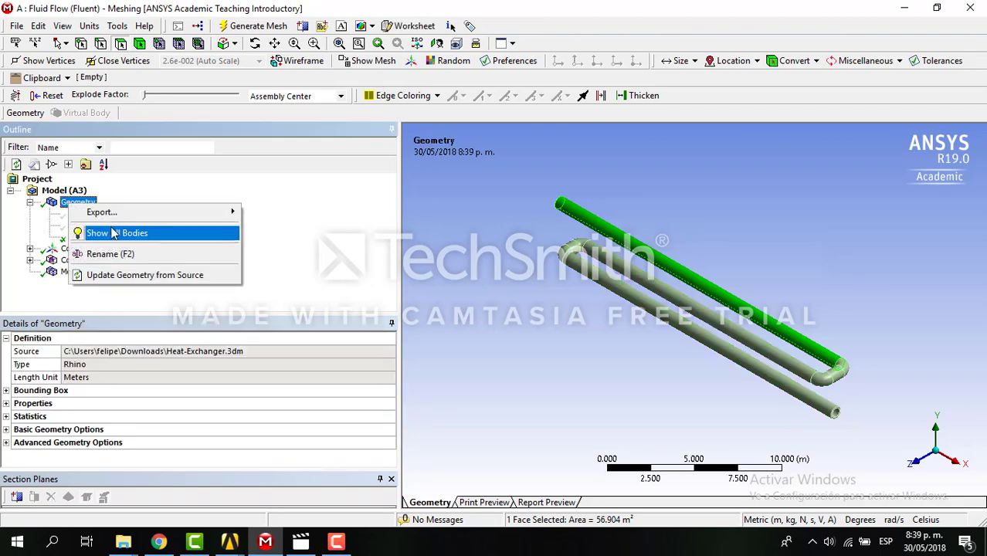
pyautogui.click(105, 230)
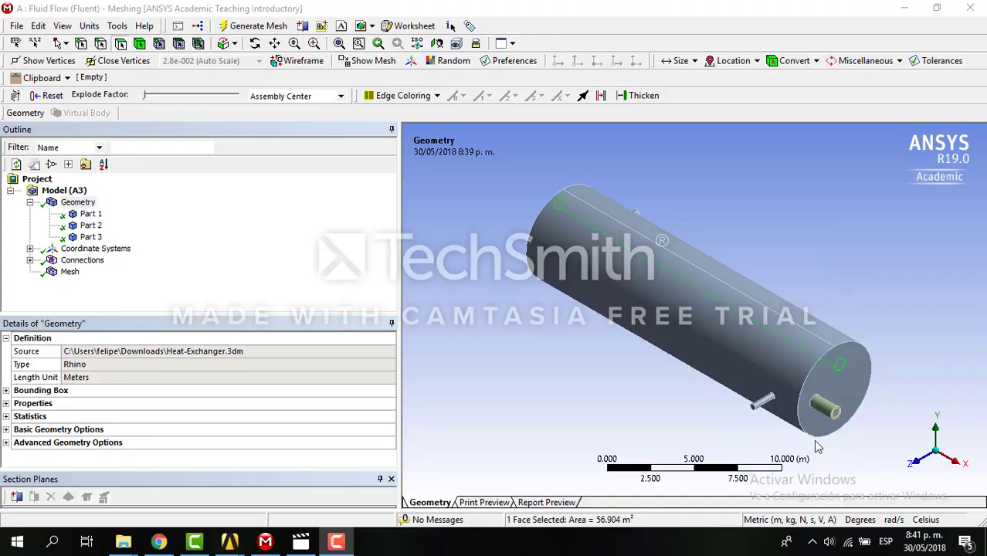
# - Create a named selection Hot-outlet on the end face of the thin side nozzle near the shell's front end
pyautogui.click(274, 44)
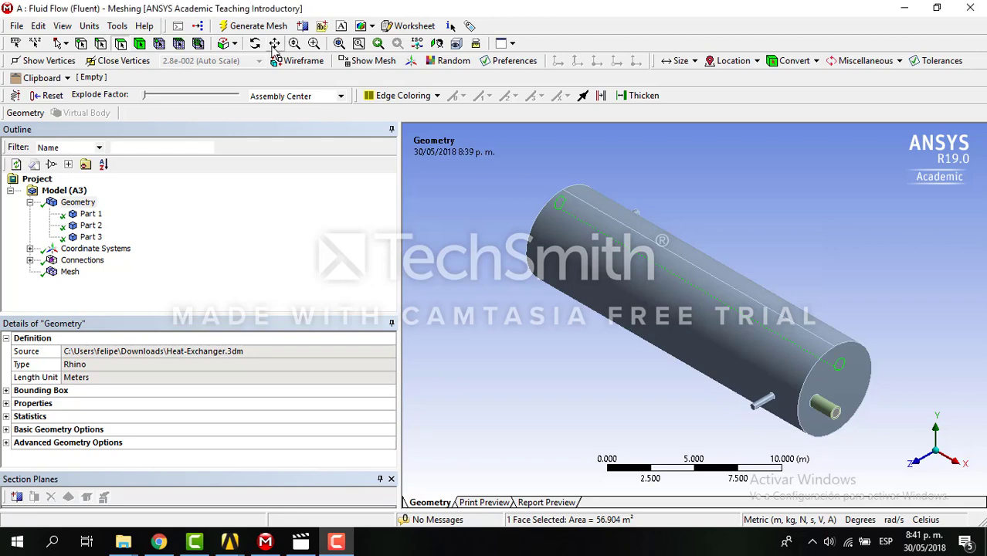
pyautogui.moveTo(744, 422); pyautogui.dragTo(730, 361)
pyautogui.scroll(1, 751, 362)
pyautogui.scroll(2, 754, 360)
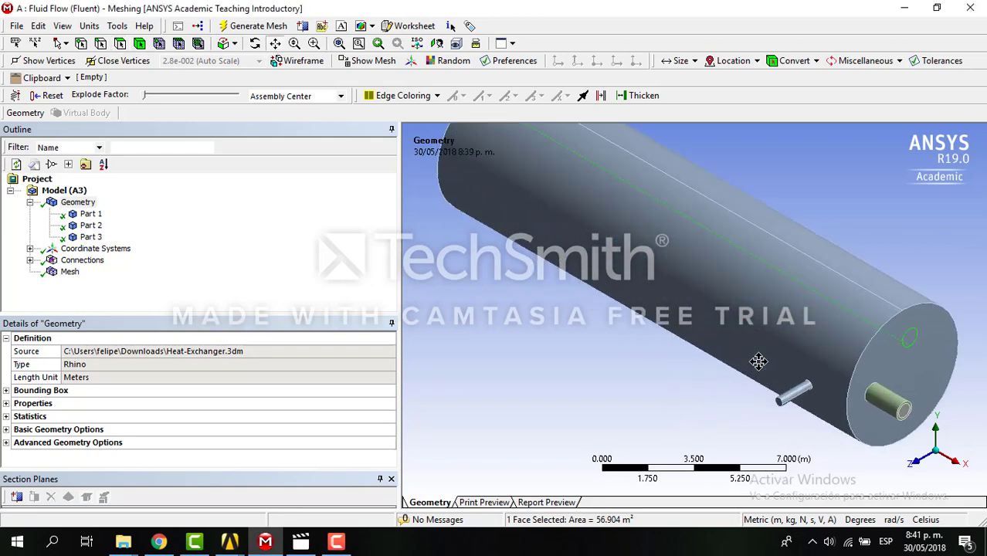
pyautogui.scroll(1, 772, 355)
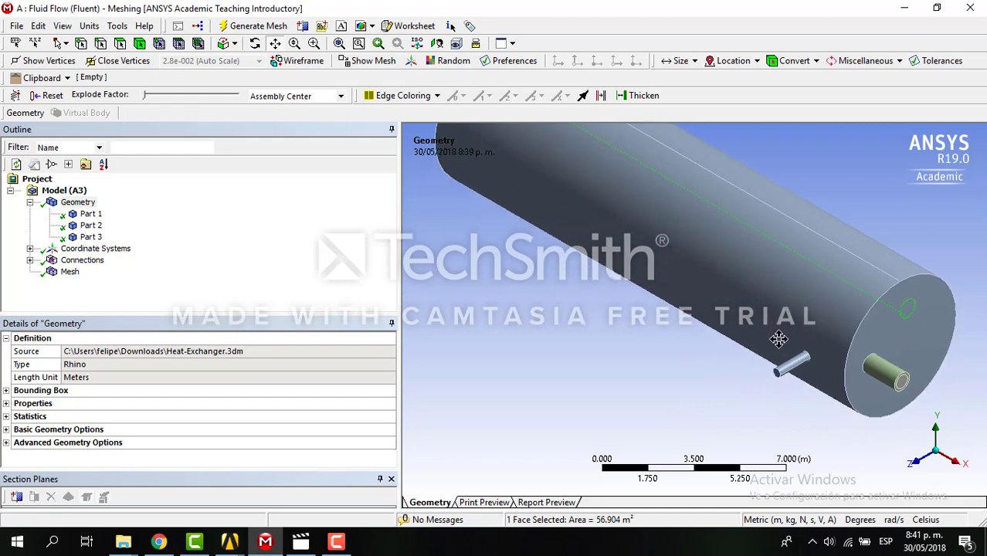
pyautogui.click(123, 45)
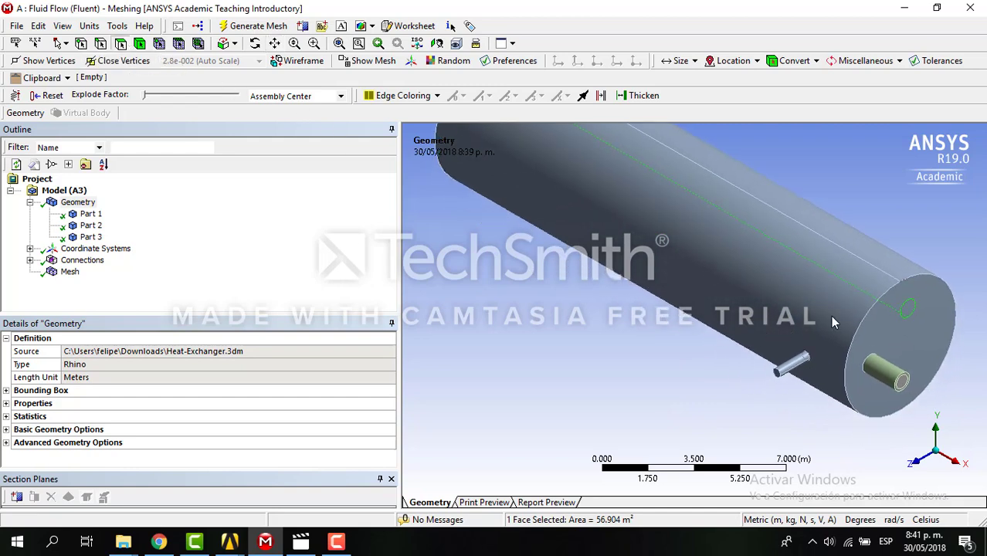
pyautogui.click(778, 374)
pyautogui.rightClick(778, 374)
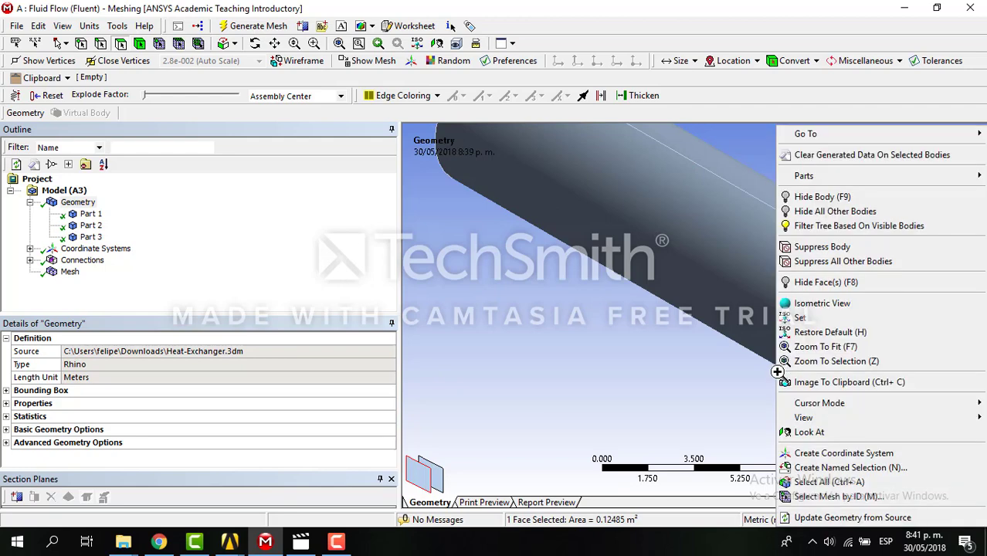
pyautogui.click(813, 468)
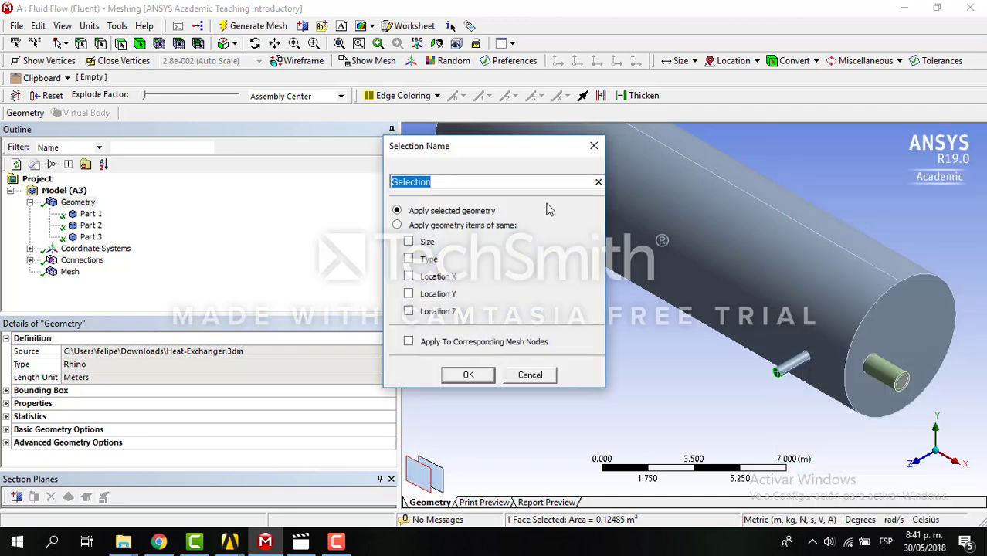
pyautogui.write('Go')
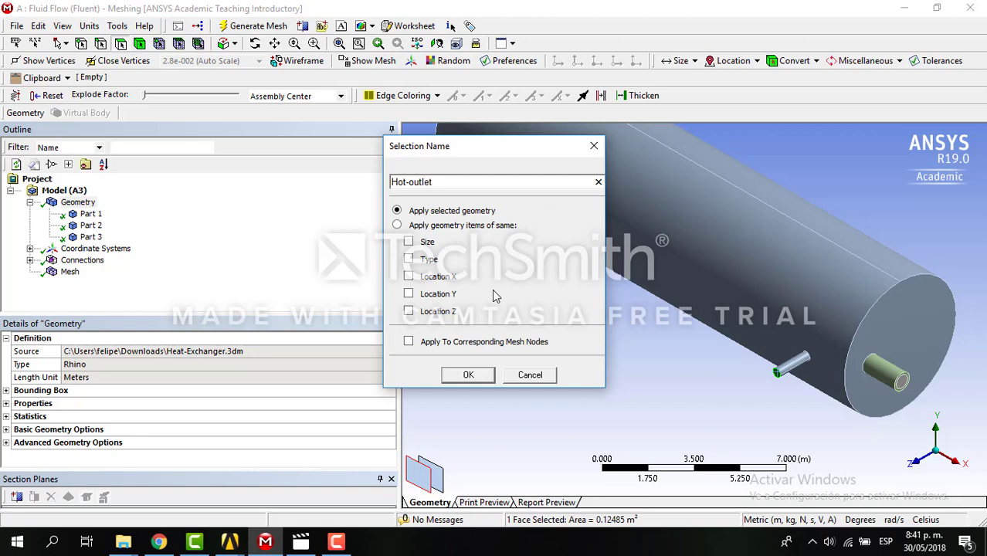
pyautogui.click(468, 375)
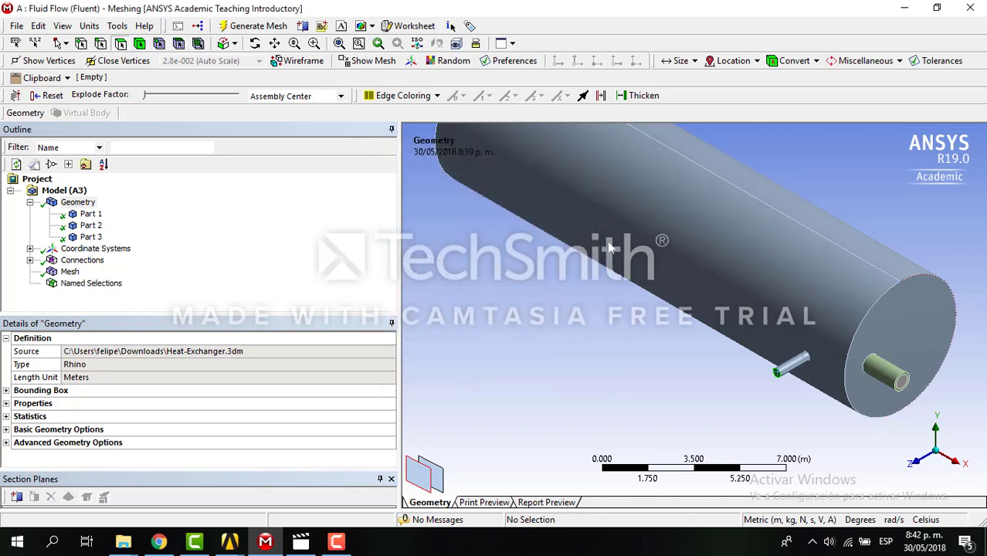
# - Create a named selection Cold-inlet on the end face of the tube protruding from the shell's front cap
pyautogui.click(902, 381)
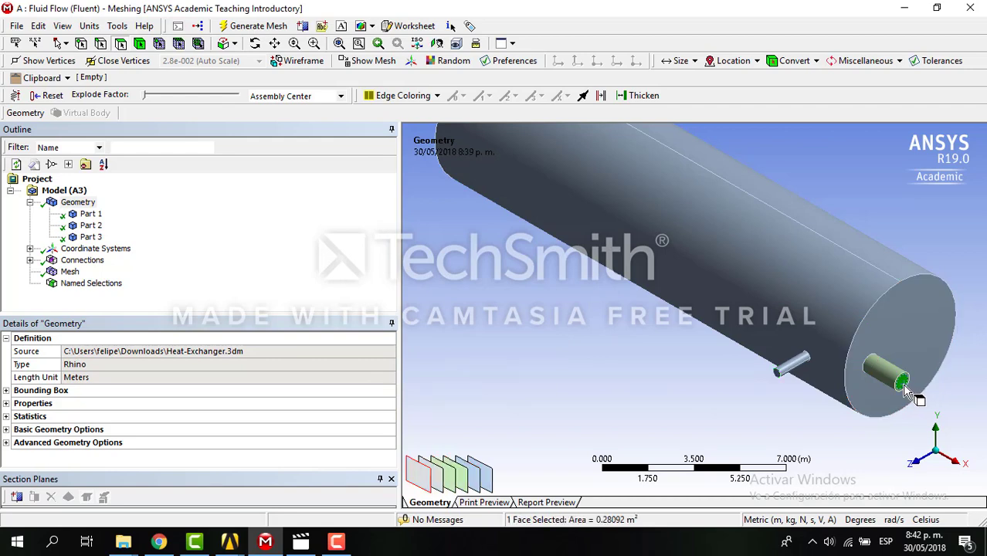
pyautogui.rightClick(904, 386)
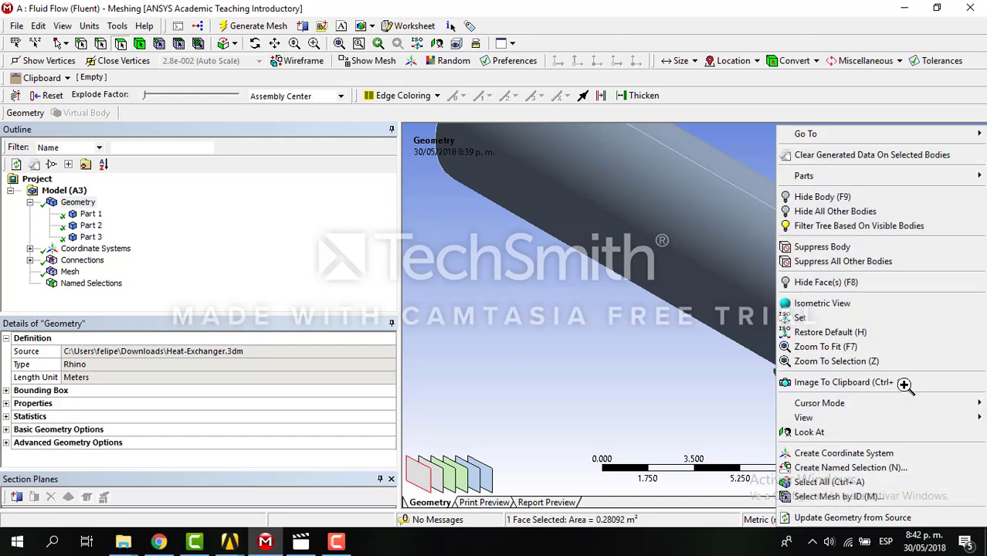
pyautogui.click(834, 468)
pyautogui.write('Cold-inlet')
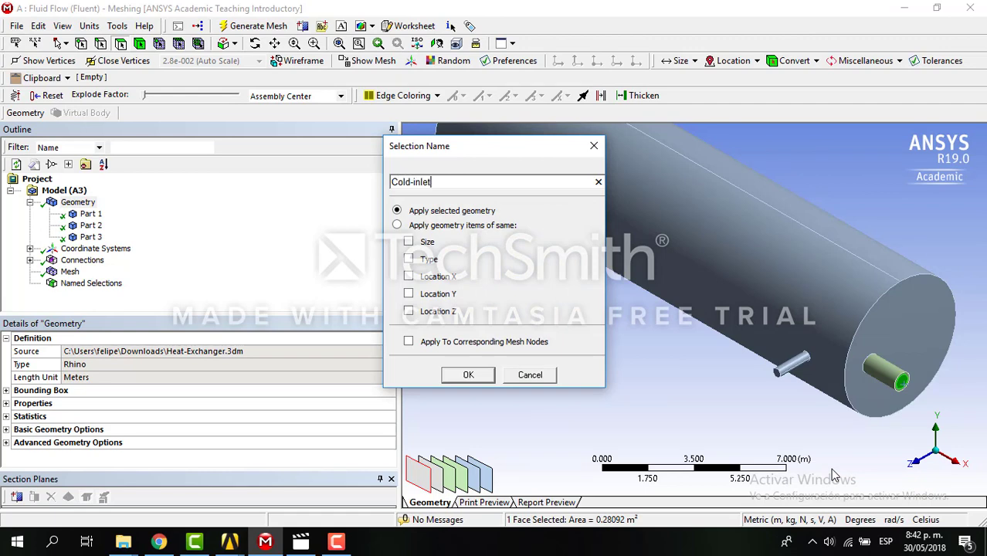
pyautogui.click(469, 377)
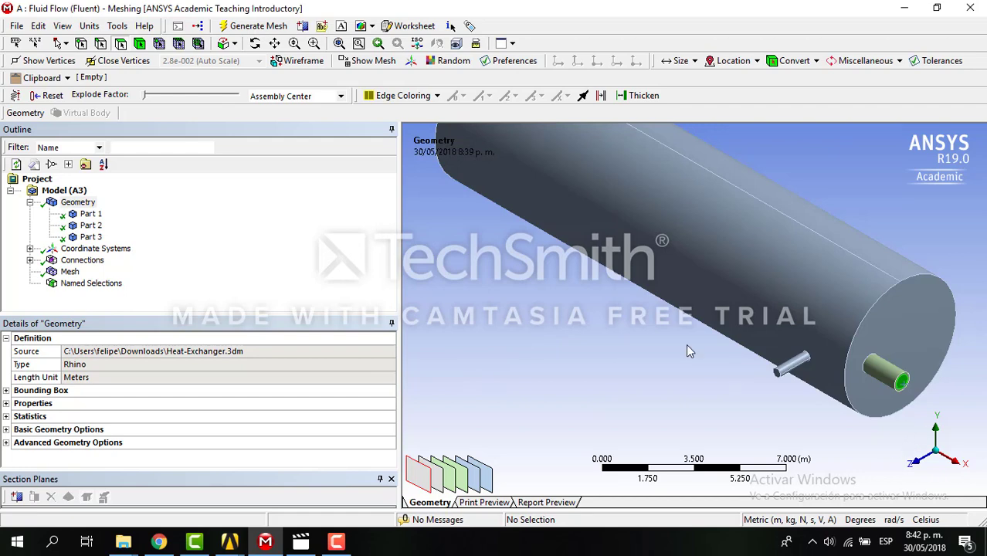
# - Create a named selection Cold-outlet on the end face of the tube protruding from the shell's opposite cap
pyautogui.click(275, 44)
pyautogui.moveTo(501, 208); pyautogui.dragTo(598, 326)
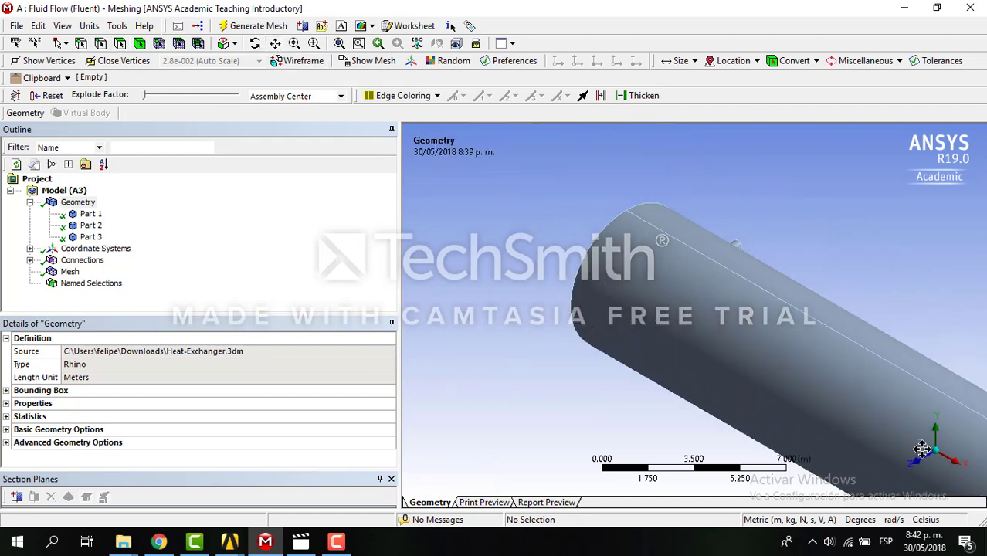
pyautogui.click(254, 44)
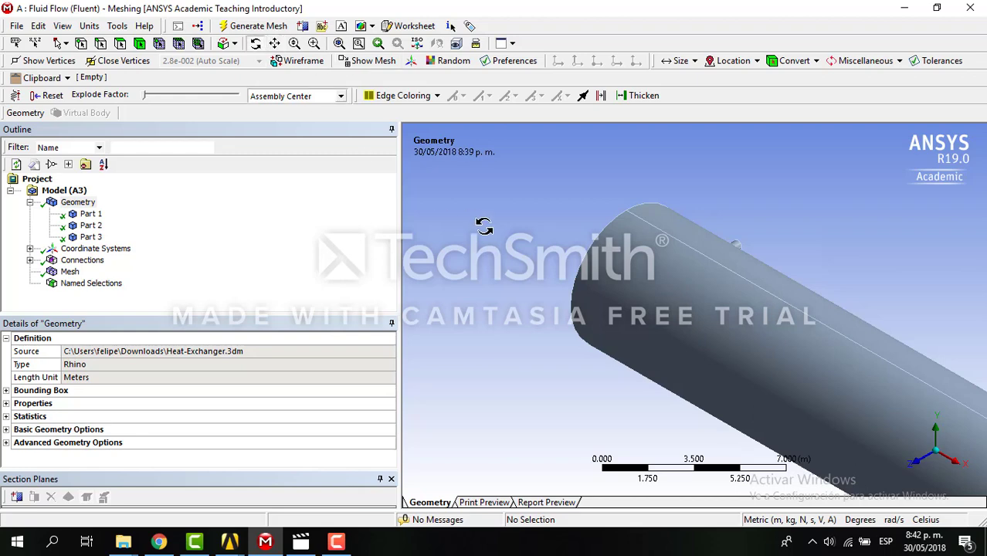
pyautogui.moveTo(490, 251); pyautogui.dragTo(535, 374)
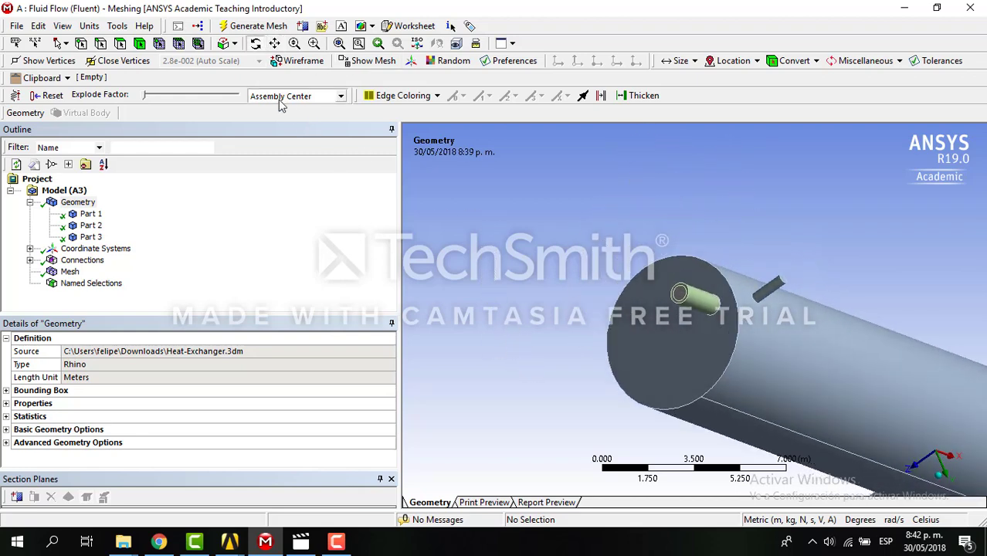
pyautogui.click(120, 44)
pyautogui.click(683, 299)
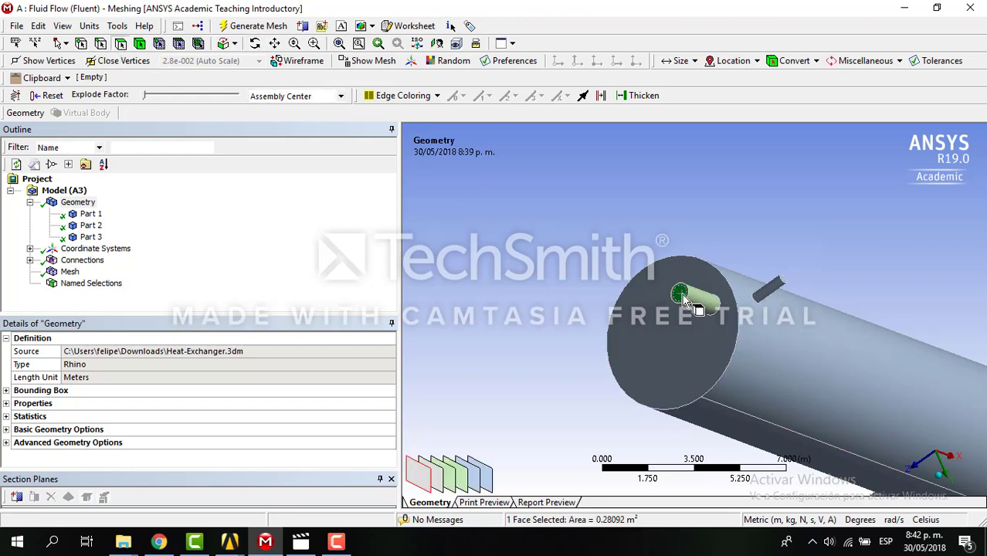
pyautogui.rightClick(683, 299)
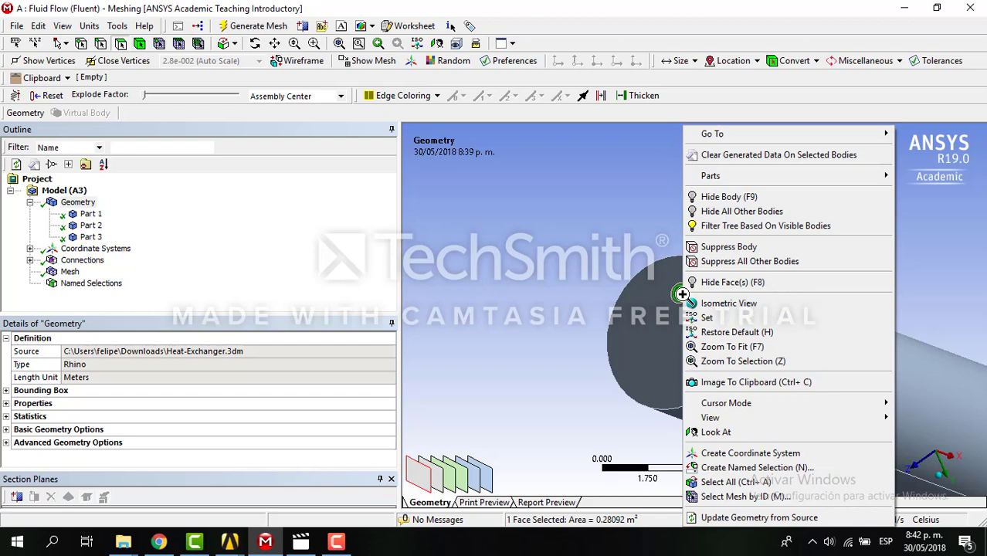
pyautogui.click(726, 473)
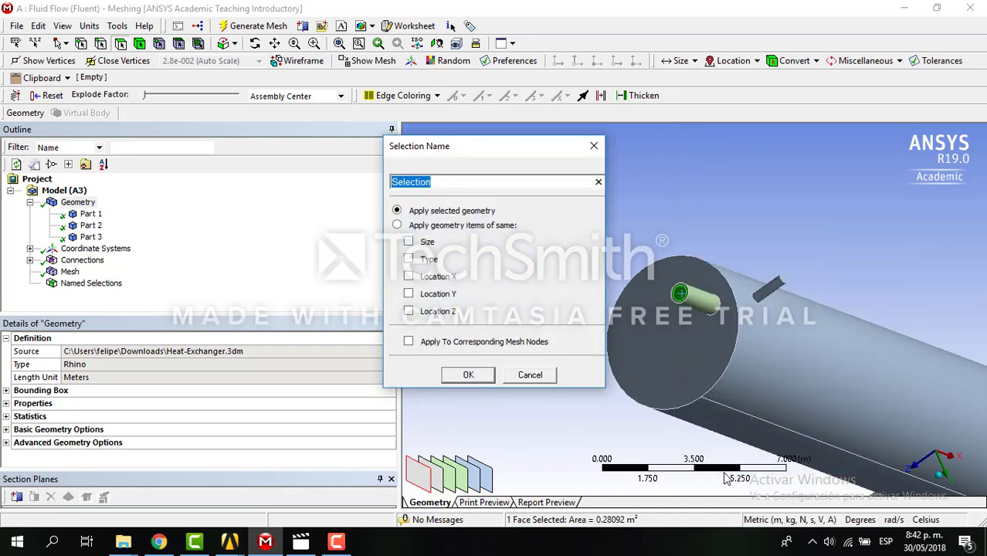
pyautogui.write('co')
pyautogui.click(468, 374)
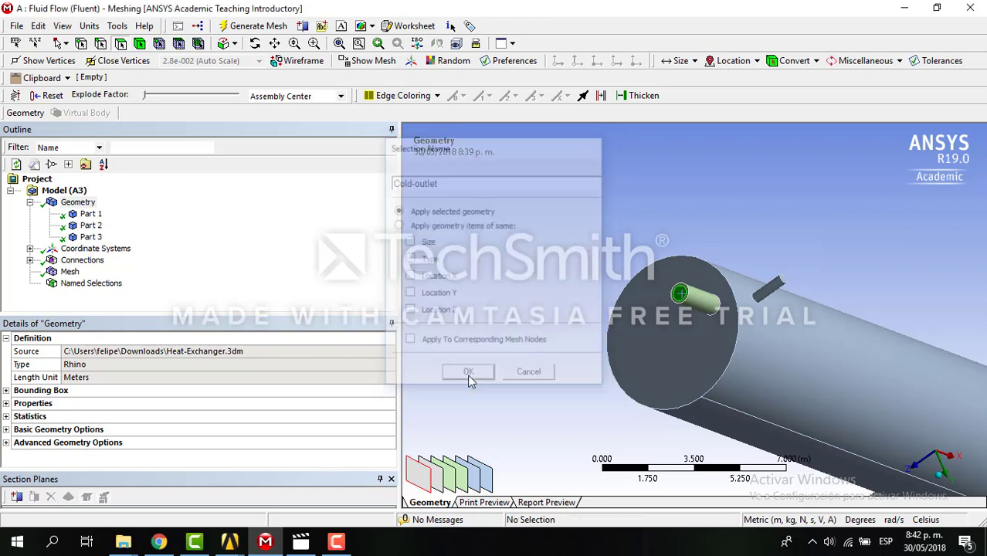
# - Create a named selection Hot-inlet on the end face of the thin side nozzle near the Cold-outlet end
pyautogui.click(782, 283)
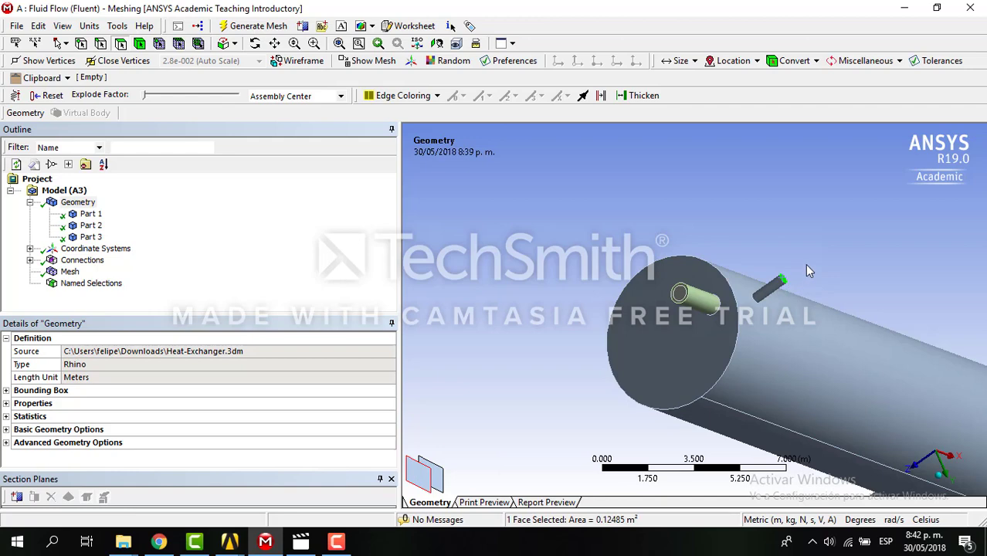
pyautogui.rightClick(796, 287)
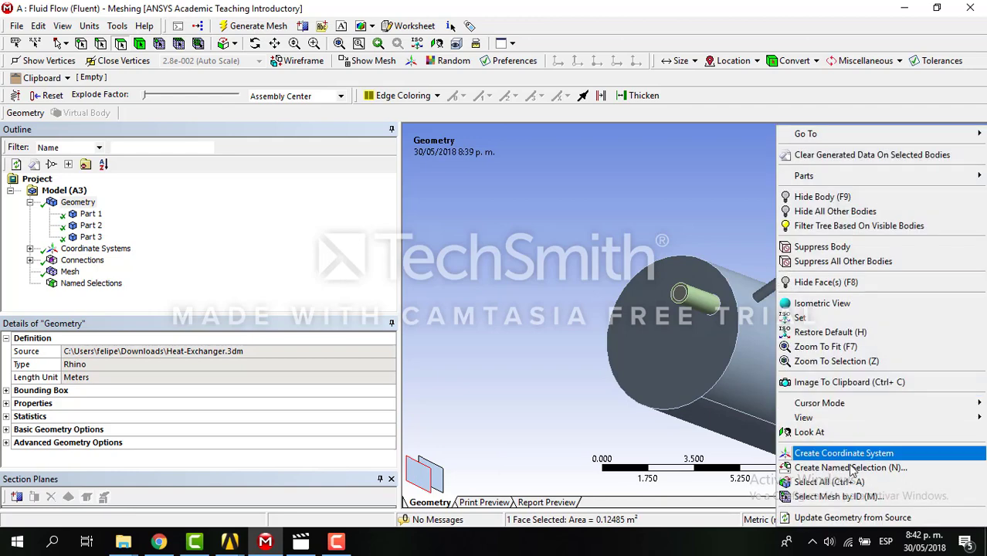
pyautogui.click(850, 468)
pyautogui.write('Hot-inlet')
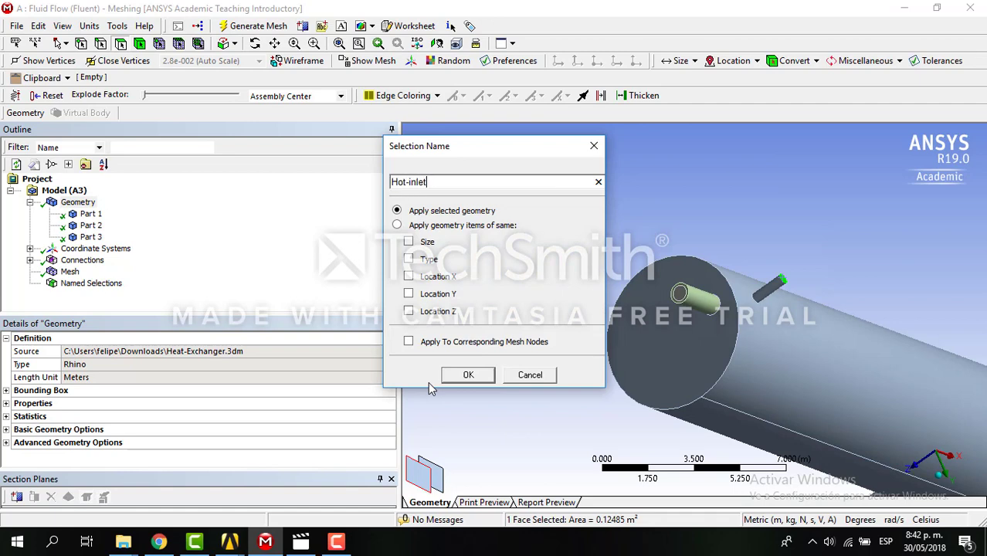
pyautogui.press('Return')
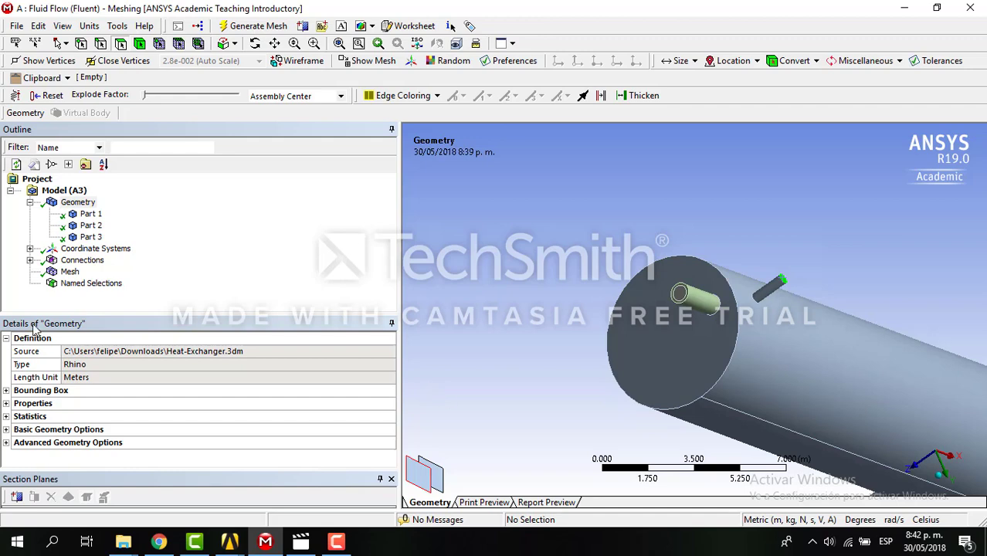
# - Expand the named selections and check which face of the model Hot-outlet marks
pyautogui.click(90, 285)
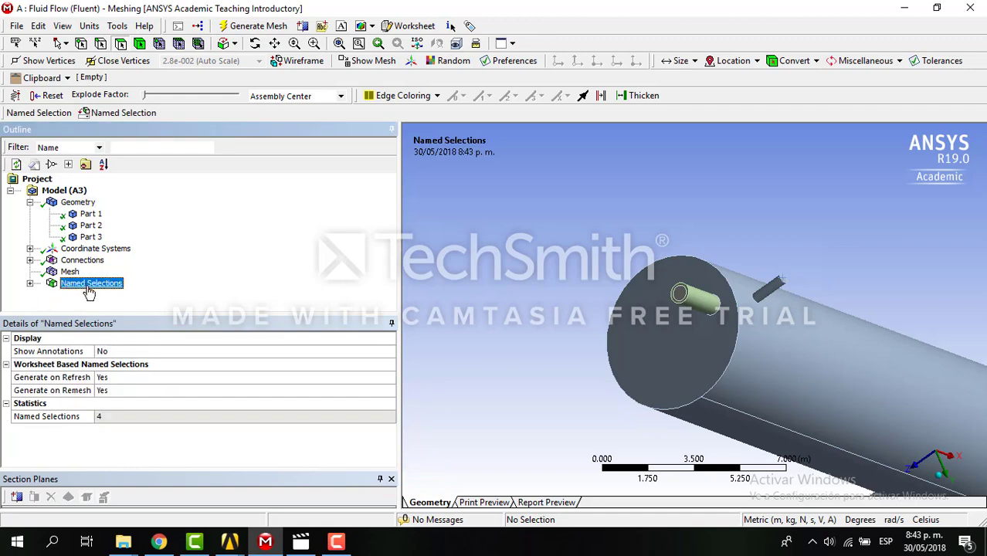
pyautogui.click(29, 284)
pyautogui.click(99, 260)
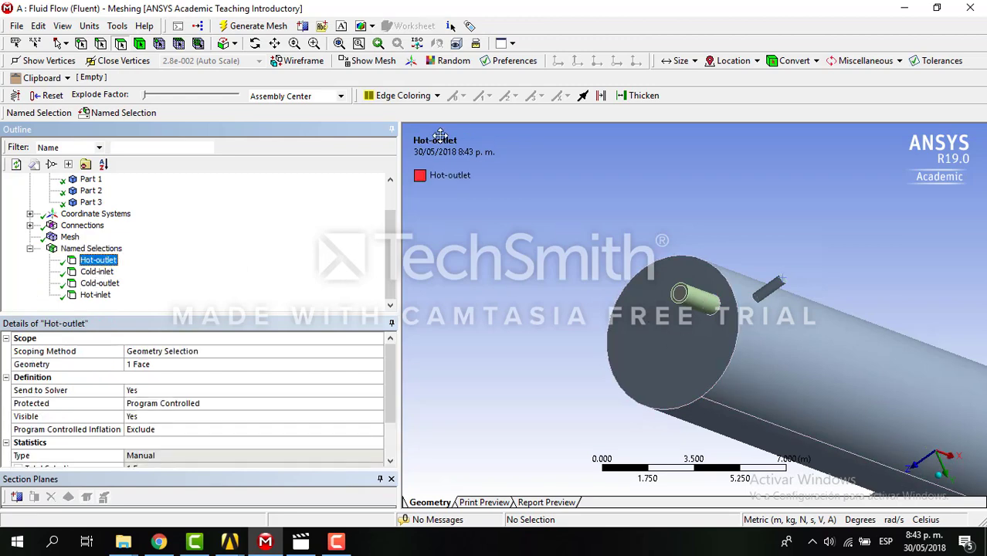
pyautogui.click(255, 43)
pyautogui.moveTo(663, 294); pyautogui.dragTo(640, 348)
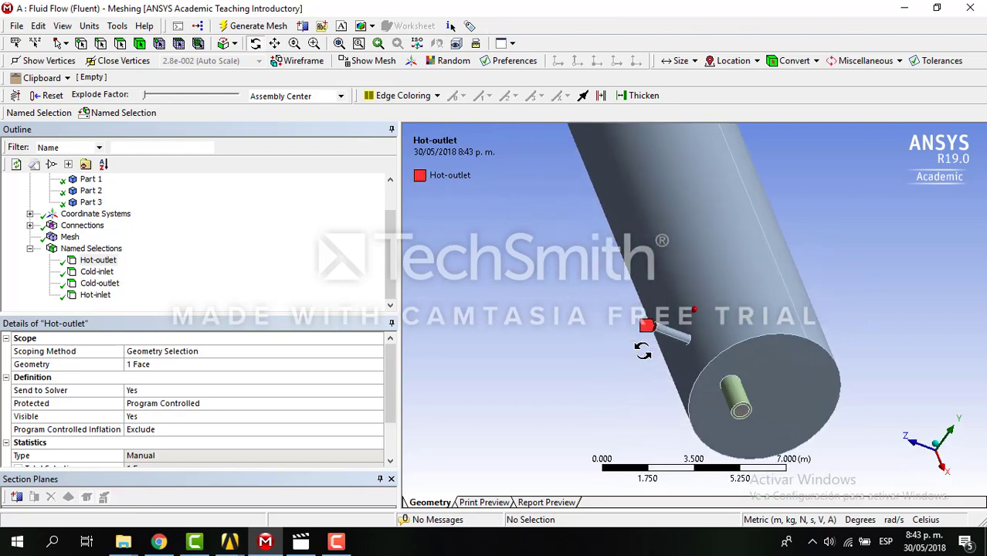
# - Check on the model that Hot-inlet marks the side nozzle at the opposite end of the shell
pyautogui.click(95, 296)
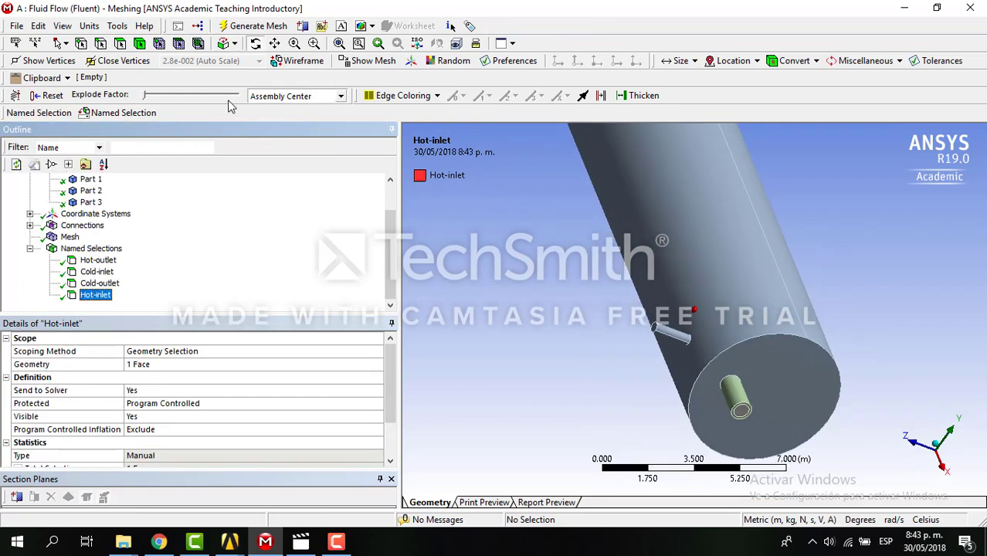
pyautogui.moveTo(589, 243); pyautogui.dragTo(430, 154)
pyautogui.click(256, 43)
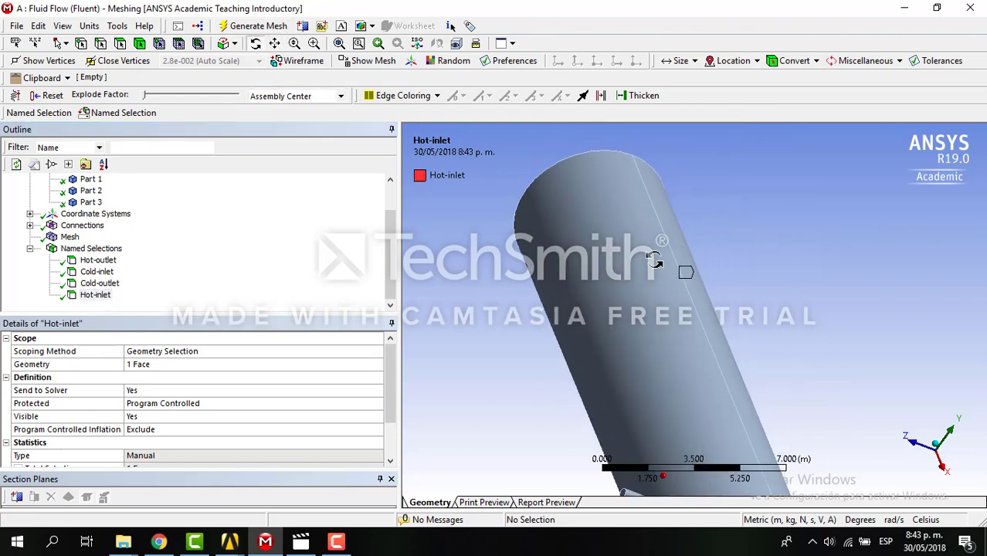
pyautogui.moveTo(655, 264); pyautogui.dragTo(580, 293)
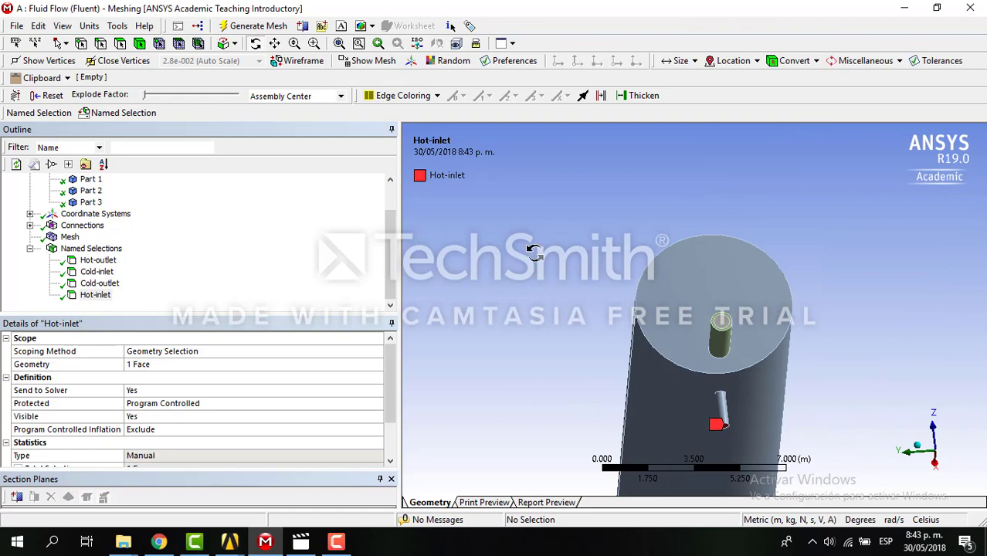
# - Check on the model which tube end faces the Cold-outlet and Cold-inlet named selections mark
pyautogui.click(100, 283)
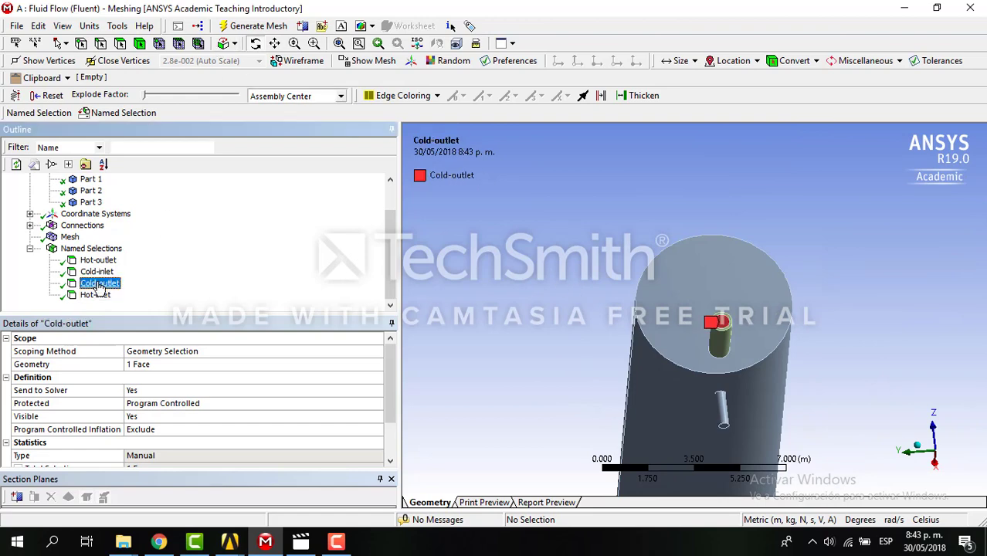
pyautogui.click(97, 271)
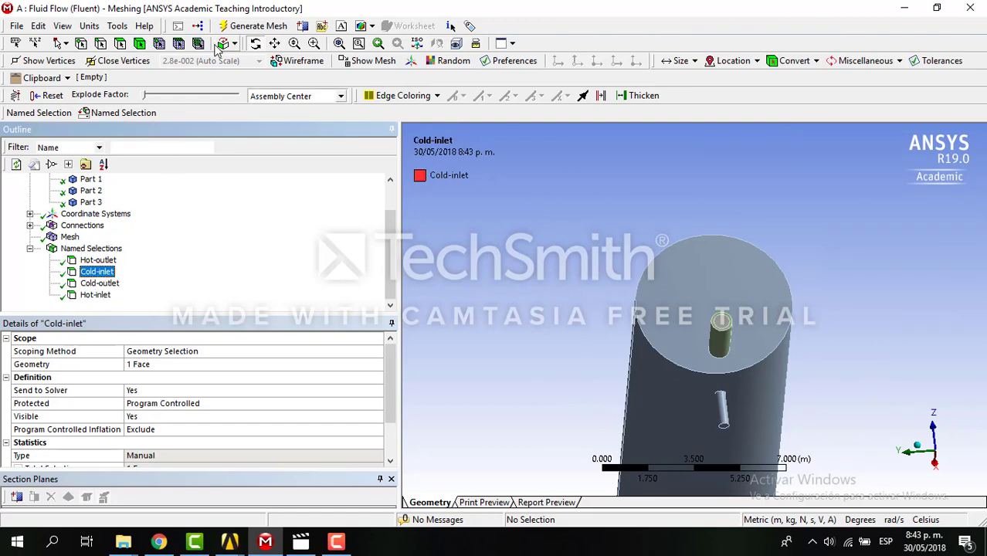
pyautogui.click(274, 44)
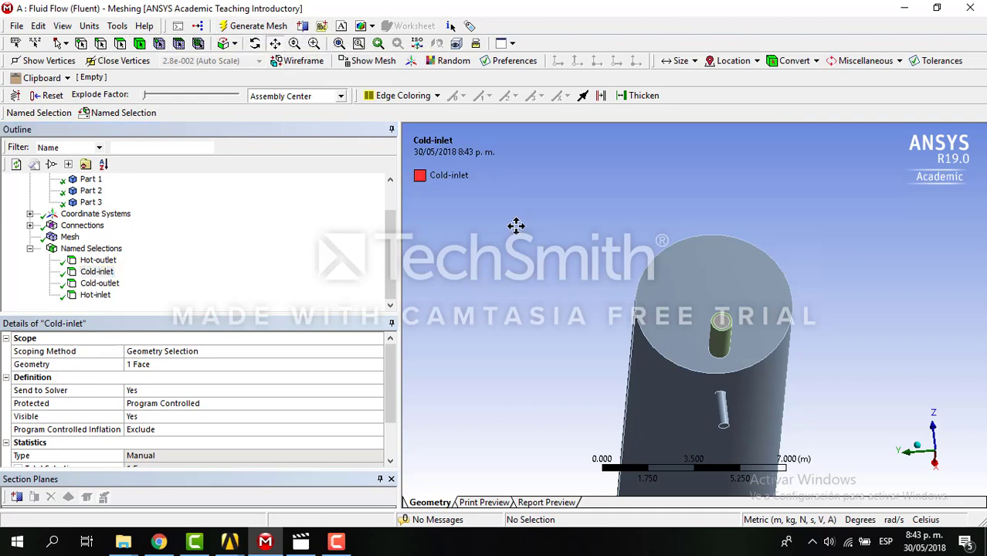
pyautogui.moveTo(556, 237); pyautogui.dragTo(562, 119)
pyautogui.moveTo(572, 315); pyautogui.dragTo(582, 207)
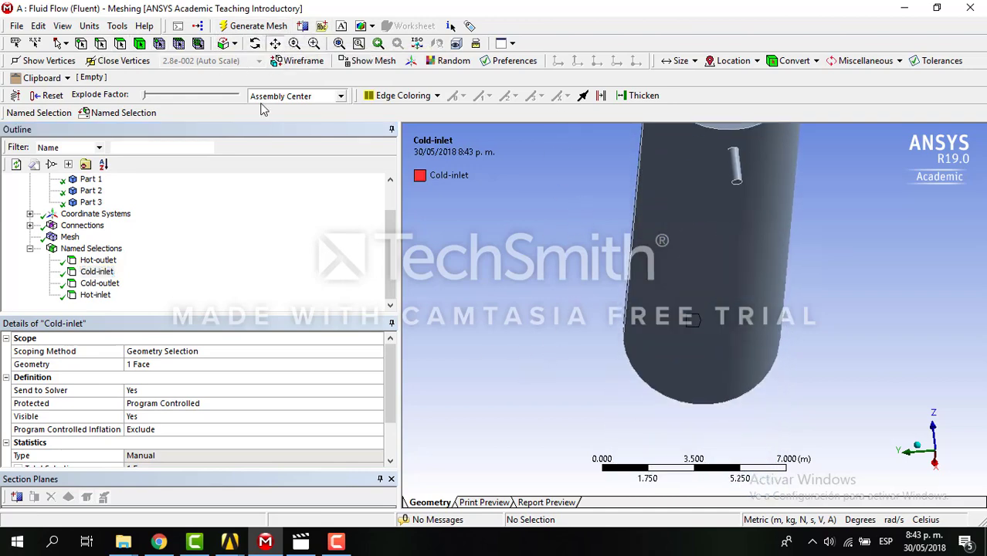
pyautogui.click(255, 43)
pyautogui.moveTo(657, 348); pyautogui.dragTo(564, 189)
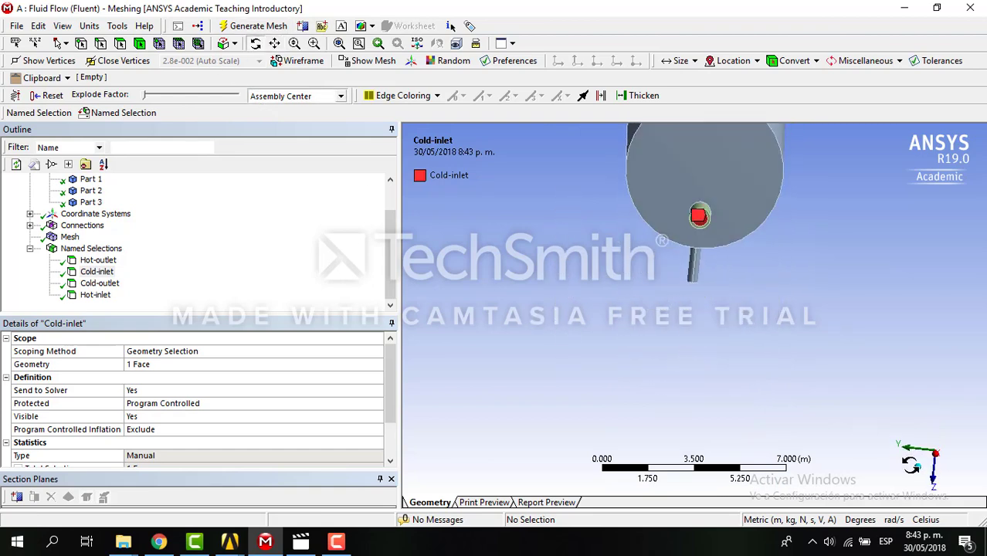
pyautogui.click(929, 483)
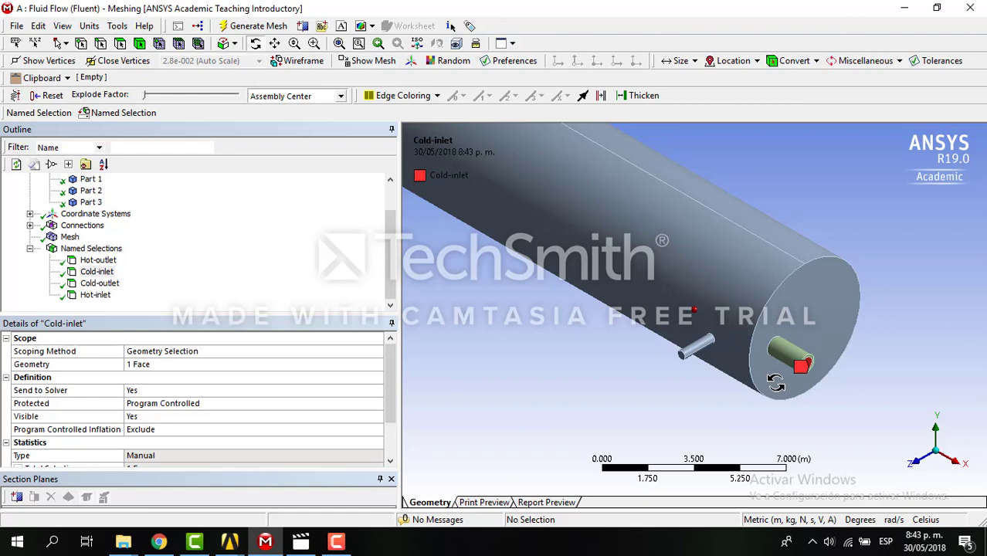
# - Create a named selection Shell on the large outer cylinder body
pyautogui.click(139, 44)
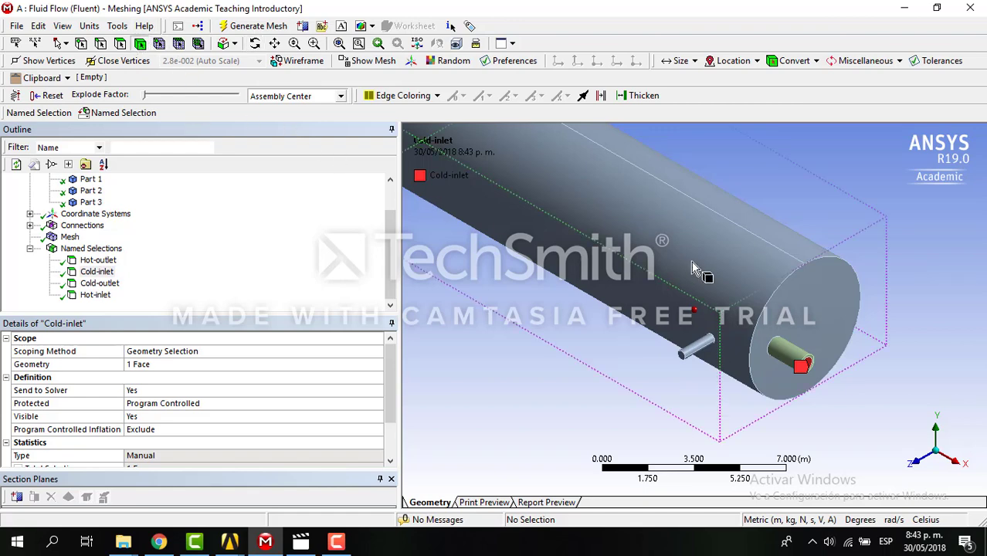
pyautogui.click(739, 276)
pyautogui.rightClick(741, 276)
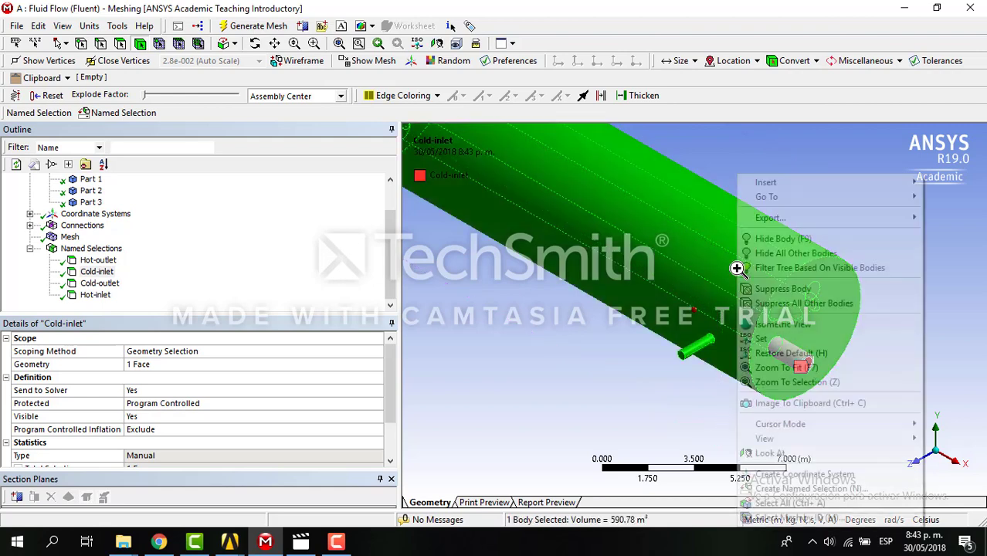
pyautogui.click(777, 489)
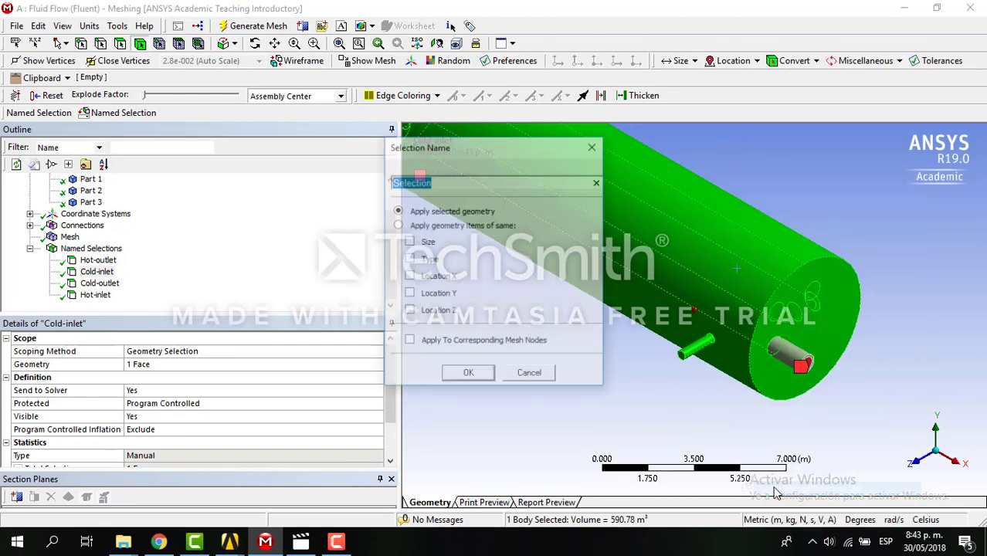
pyautogui.write('Shell')
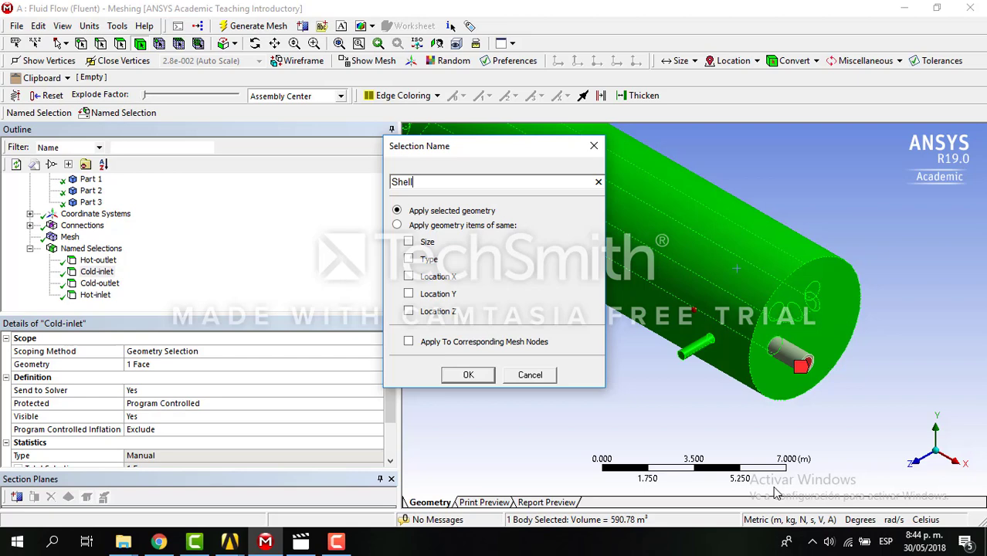
pyautogui.click(468, 375)
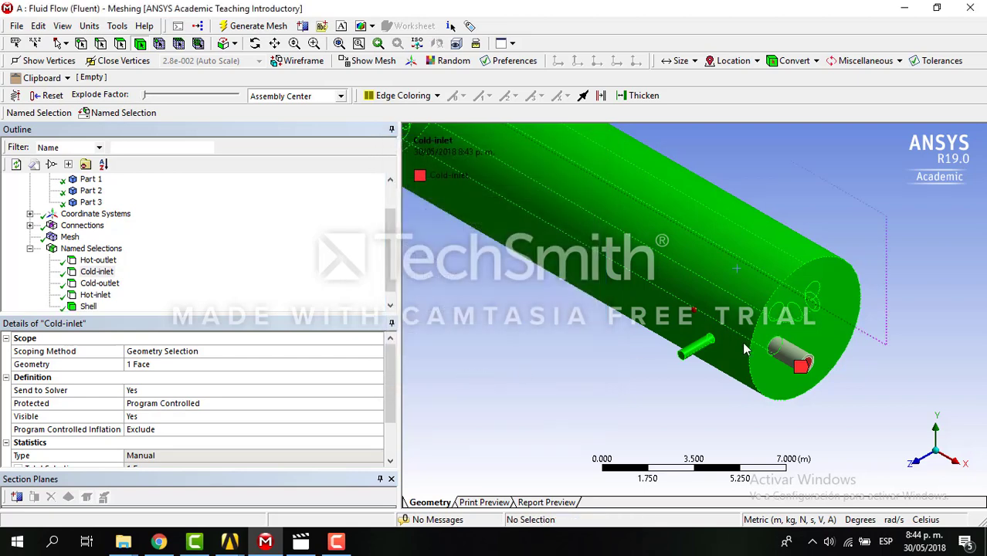
# - Create a named selection Pipe on the tube body protruding from the shell's end cap
pyautogui.click(786, 357)
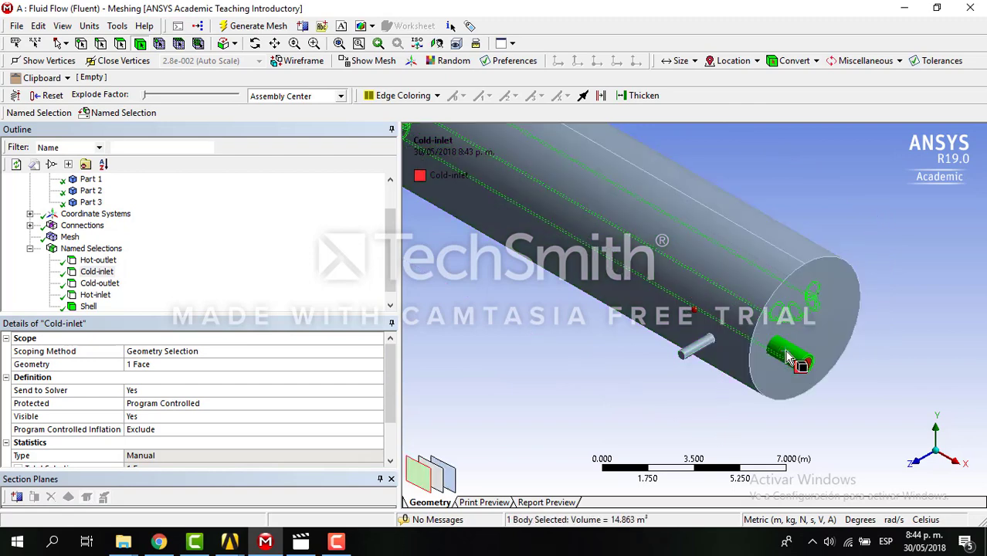
pyautogui.rightClick(786, 357)
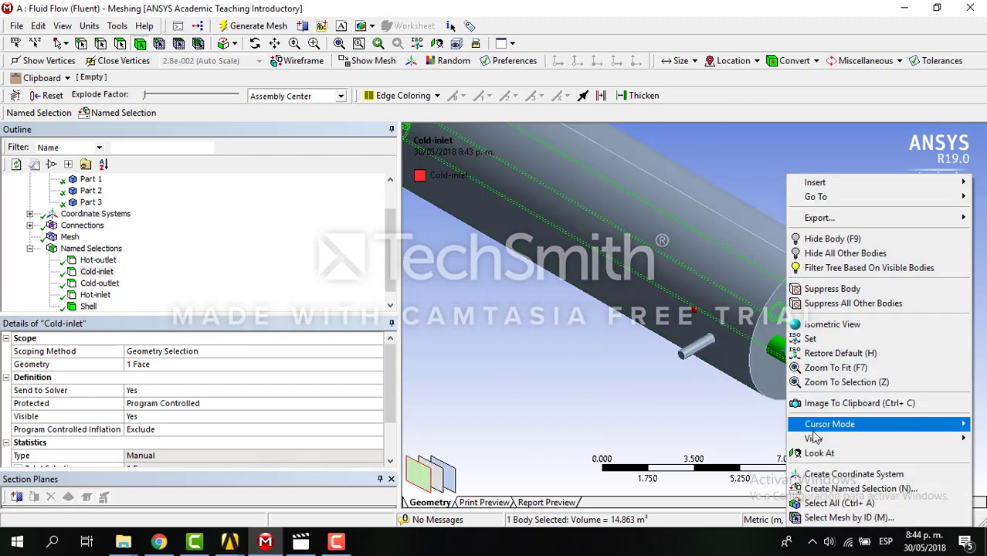
pyautogui.click(823, 490)
pyautogui.write('Pipe')
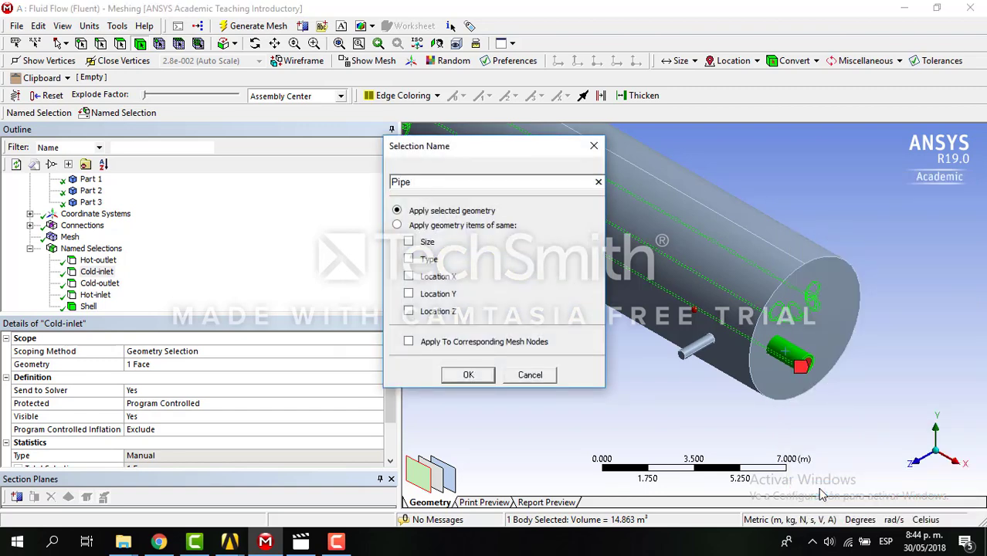
pyautogui.click(454, 379)
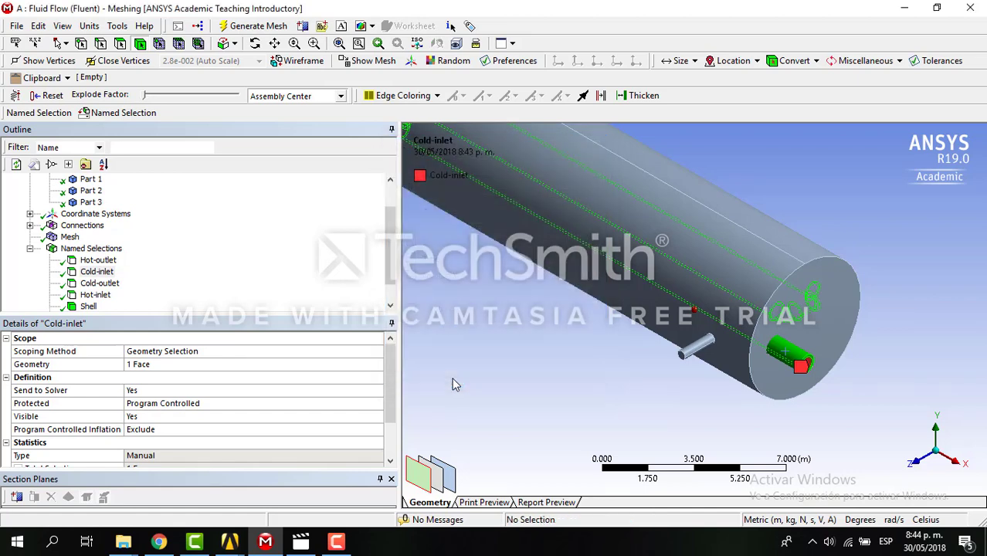
# - Create a named selection Fluid-domain on the fluid body inside the protruding tube
pyautogui.hotkey('ctrl', 'b')
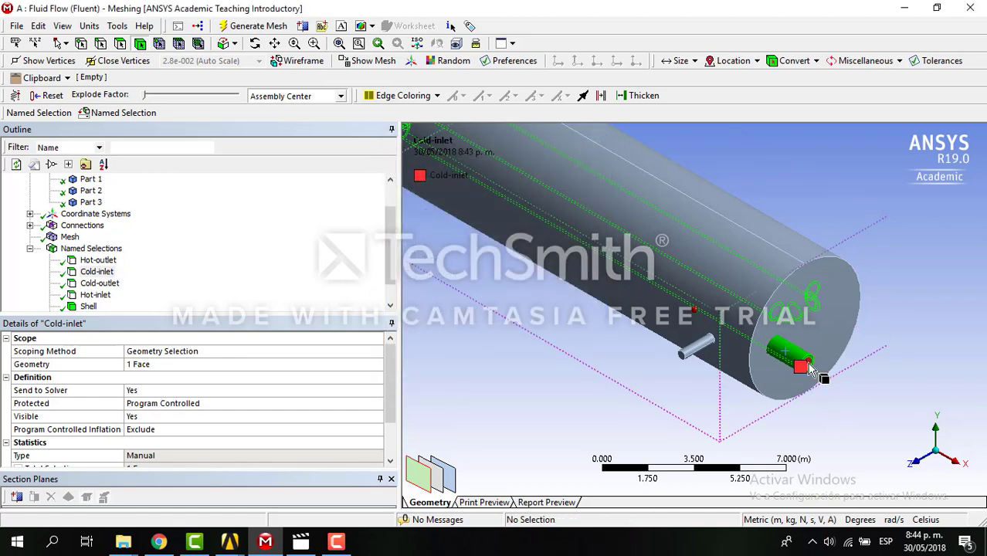
pyautogui.click(809, 369)
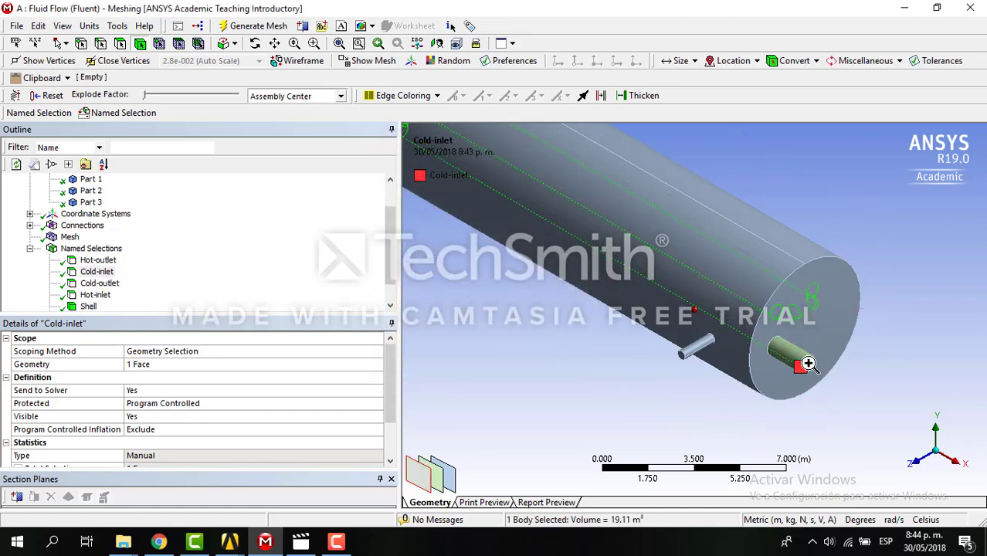
pyautogui.rightClick(808, 368)
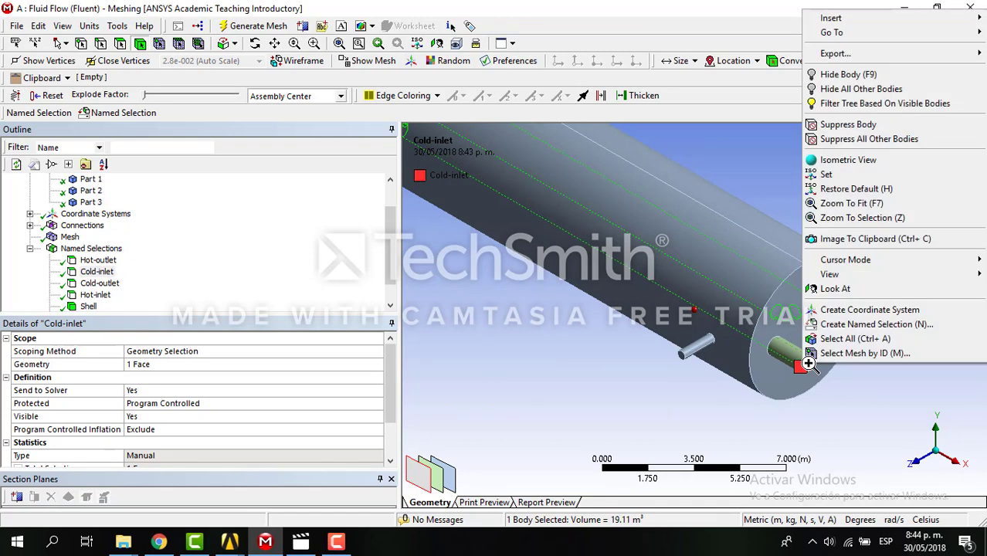
pyautogui.click(856, 324)
pyautogui.write('Fluid-domain')
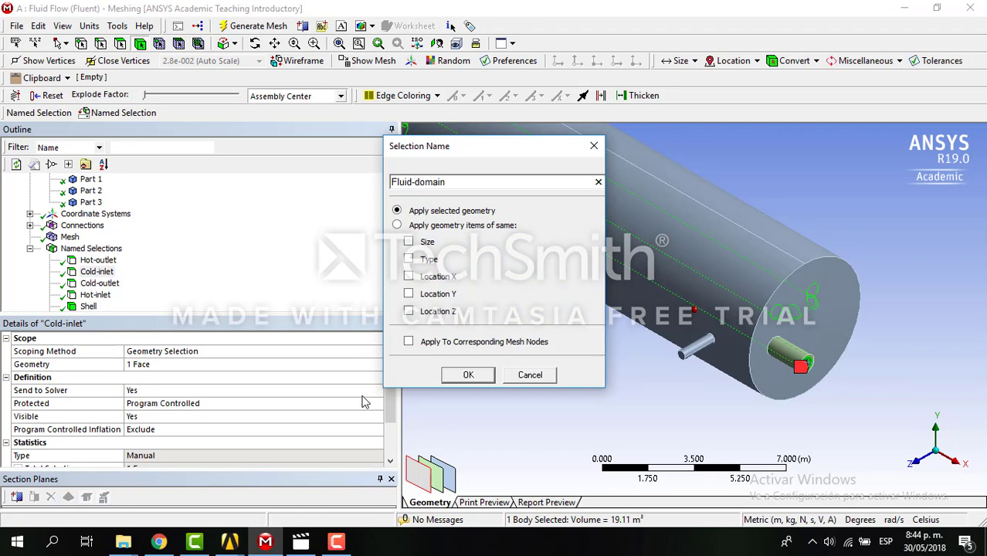
pyautogui.click(468, 375)
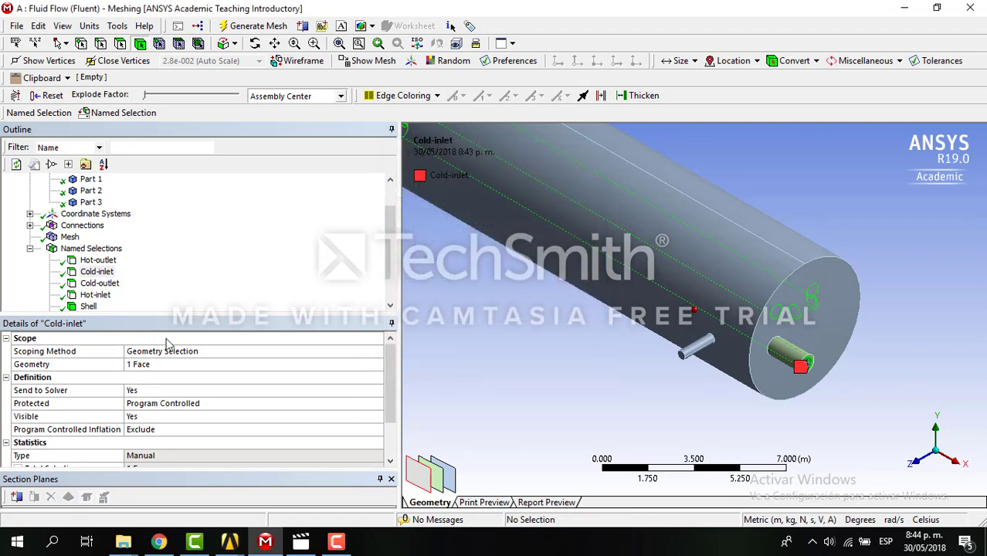
pyautogui.moveTo(389, 269); pyautogui.dragTo(388, 288)
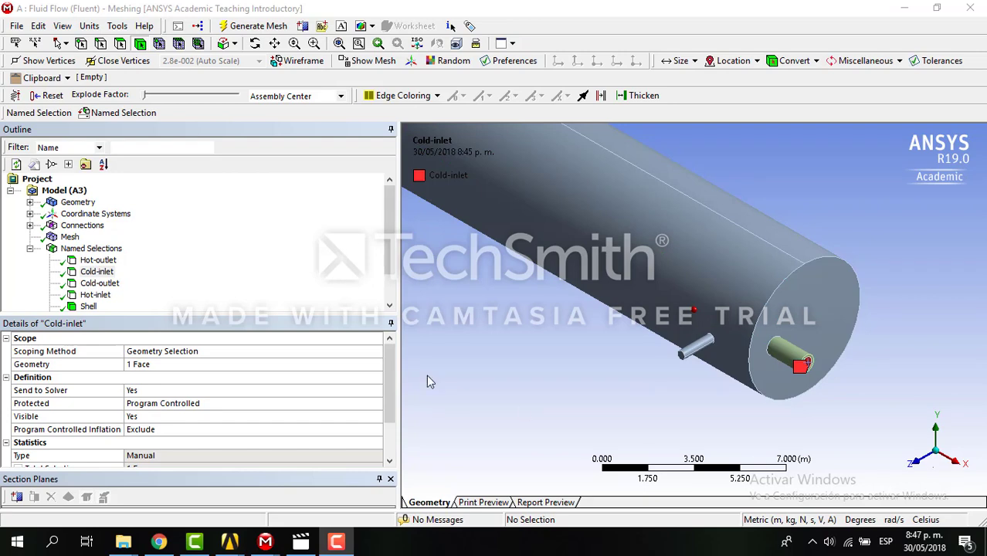
# - Expand the connections' contacts and rename the contact region between Part 1 and Part 3 as interface2
pyautogui.click(29, 226)
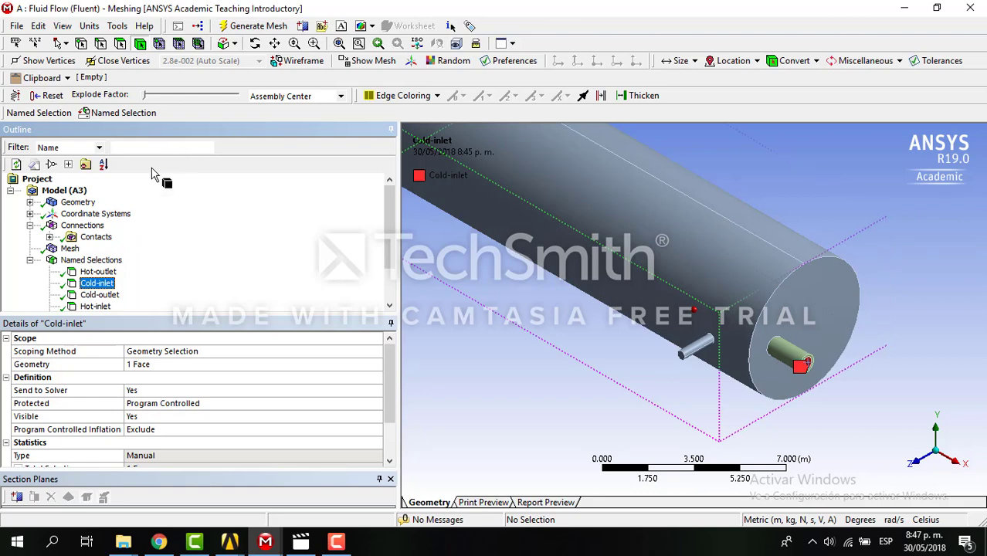
pyautogui.click(49, 238)
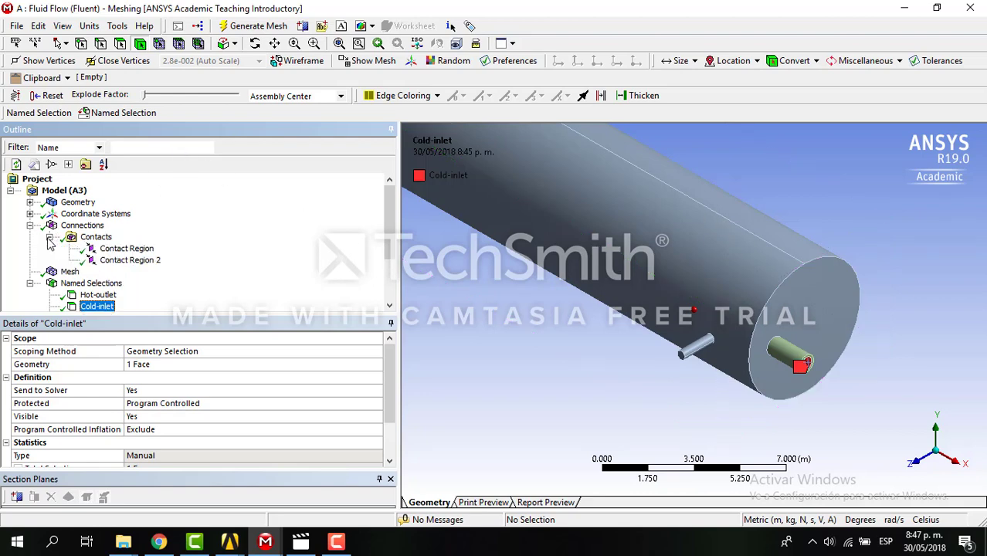
pyautogui.click(141, 250)
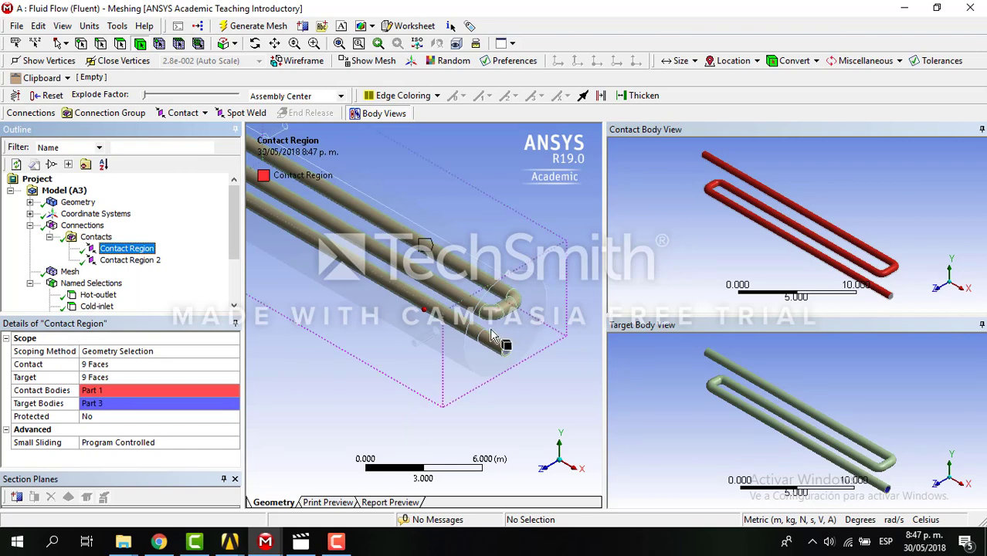
pyautogui.rightClick(129, 249)
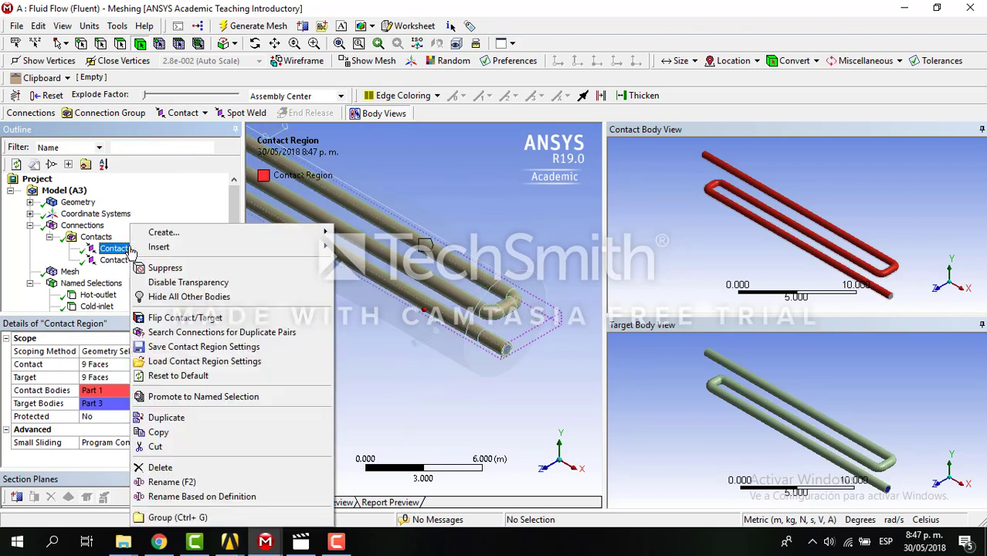
pyautogui.click(190, 483)
pyautogui.write('interface2')
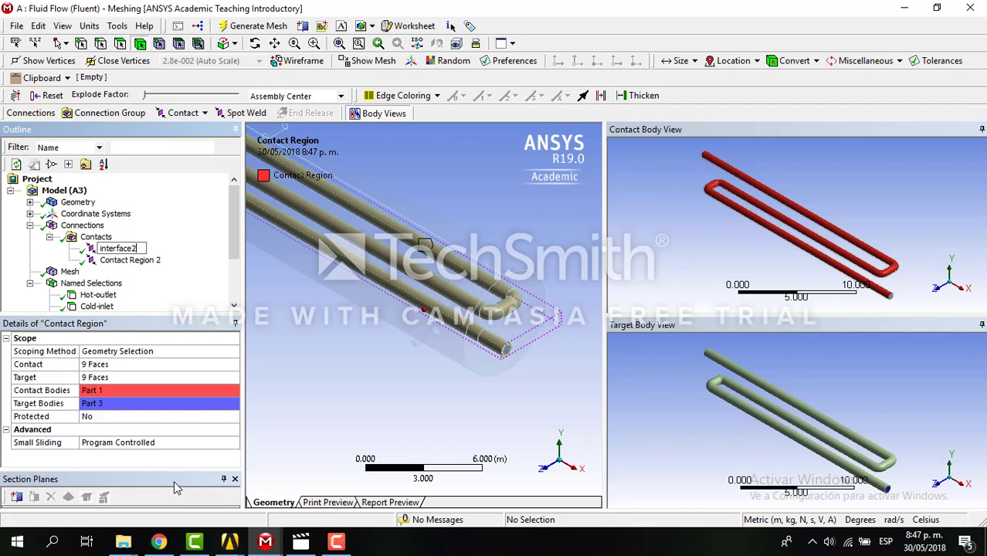
pyautogui.press('Return')
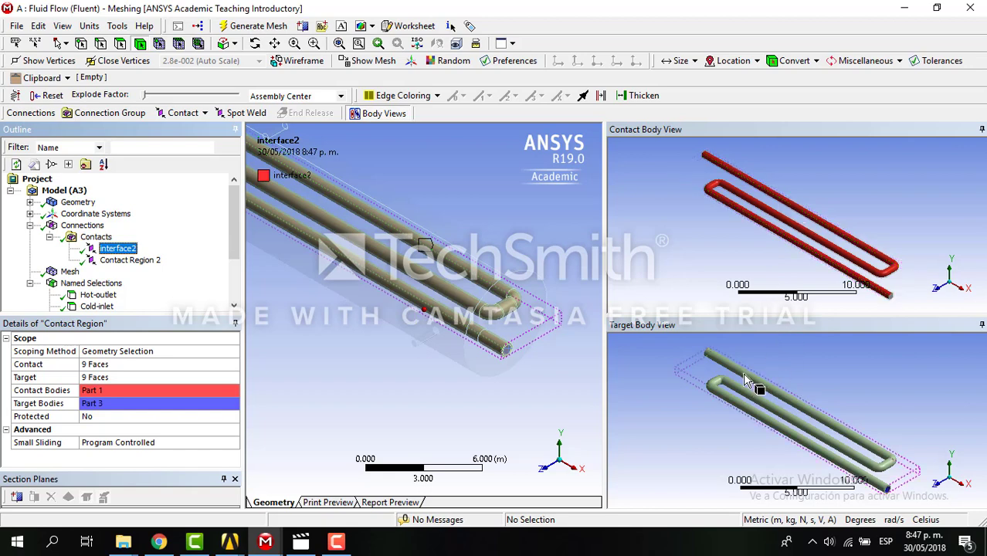
# - Rename Contact Region 2, between Part 2 and Part 3, as interface1
pyautogui.click(147, 262)
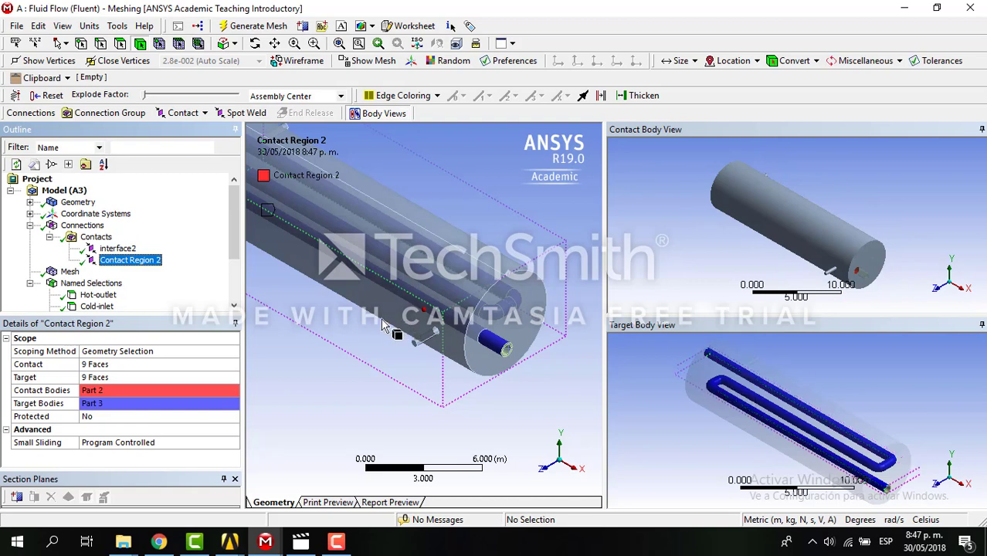
pyautogui.rightClick(145, 262)
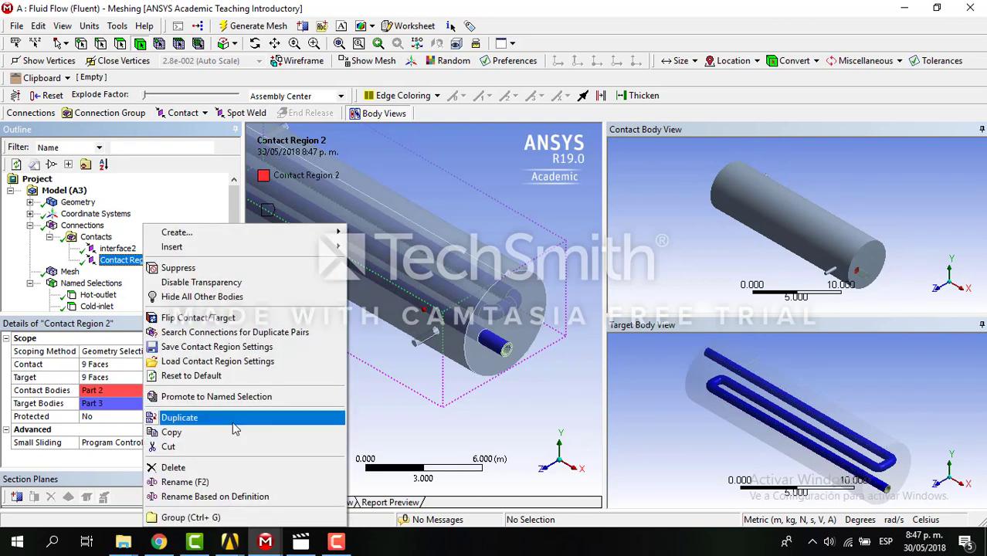
pyautogui.click(195, 481)
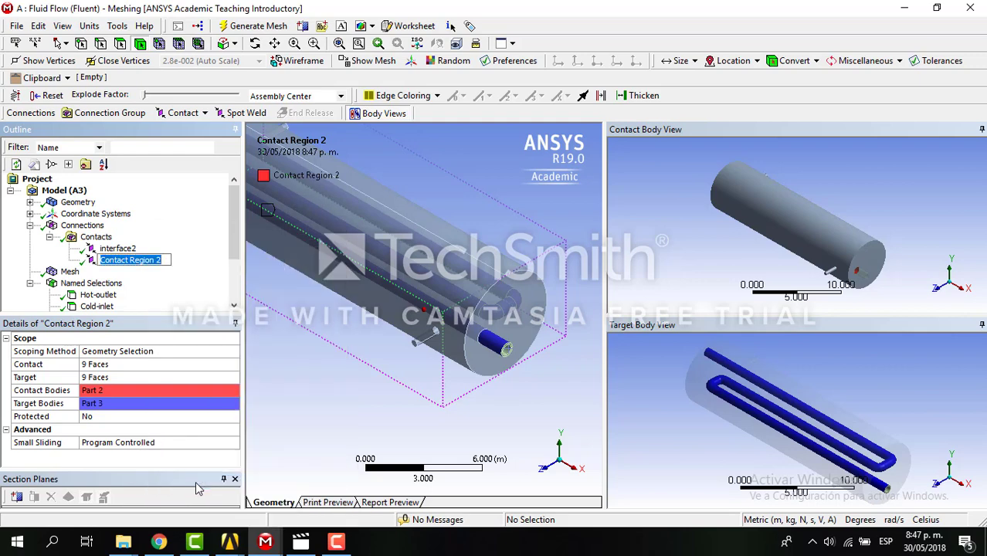
pyautogui.write('interf')
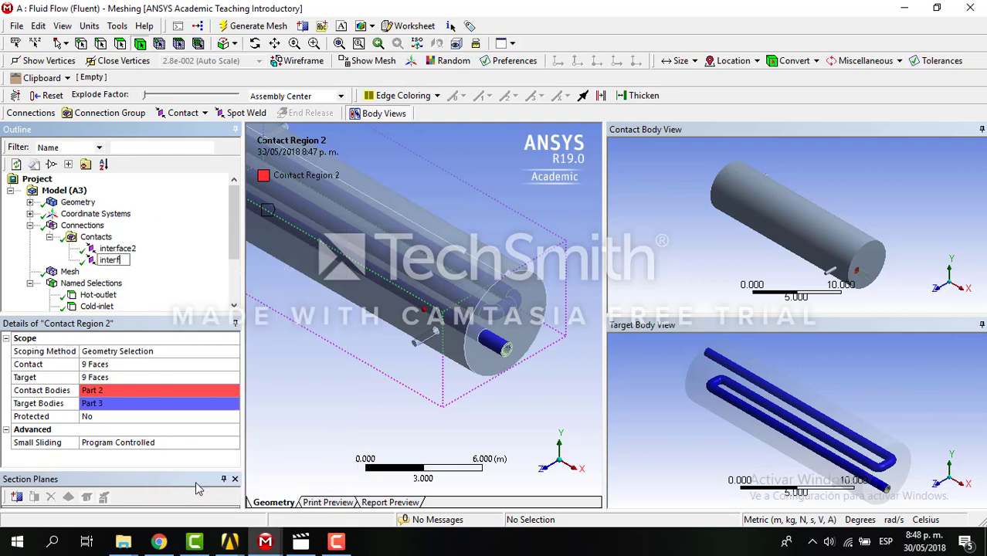
pyautogui.write('ace1')
pyautogui.press('Return')
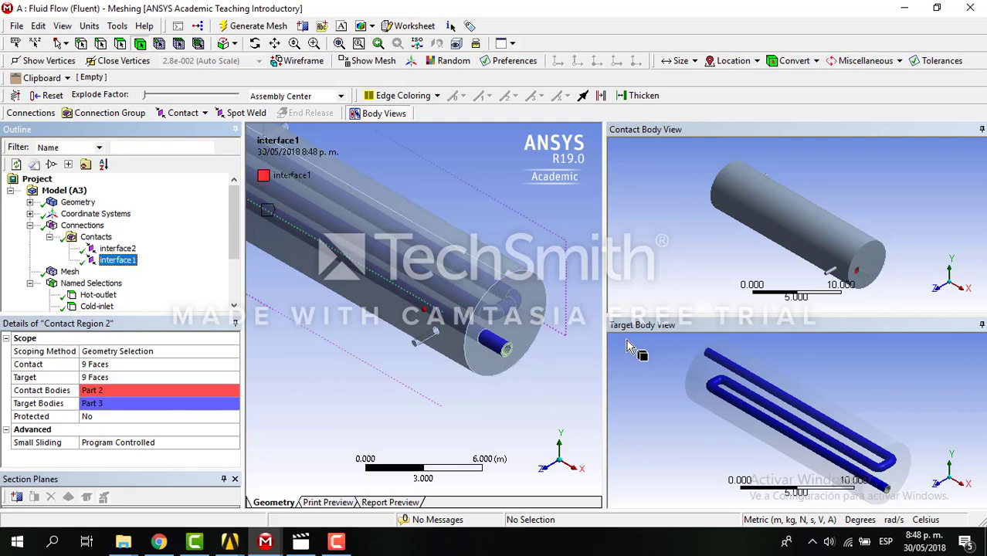
# - Save the project, switch to the Workbench schematic and update the Mesh component of the Fluid Flow (Fluent) system
pyautogui.click(17, 26)
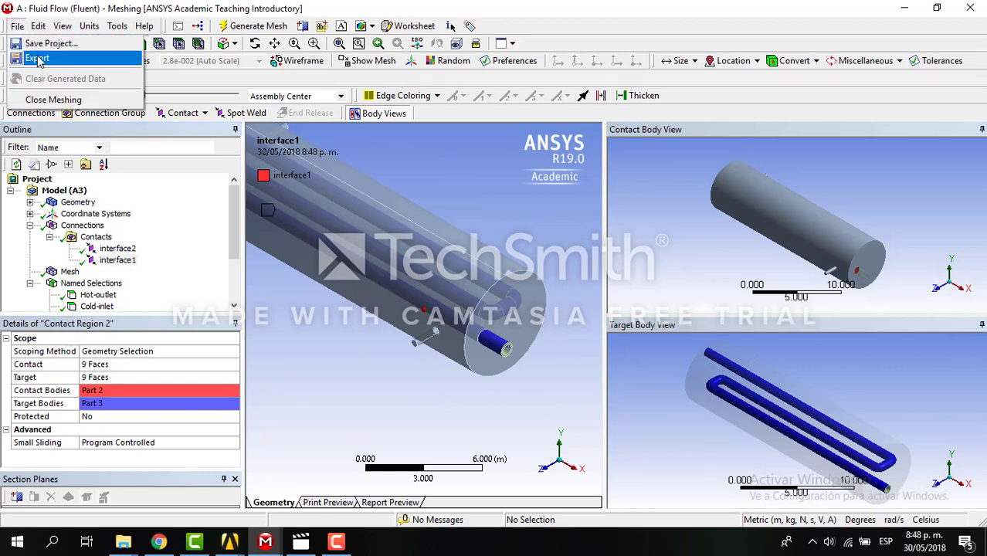
pyautogui.click(56, 44)
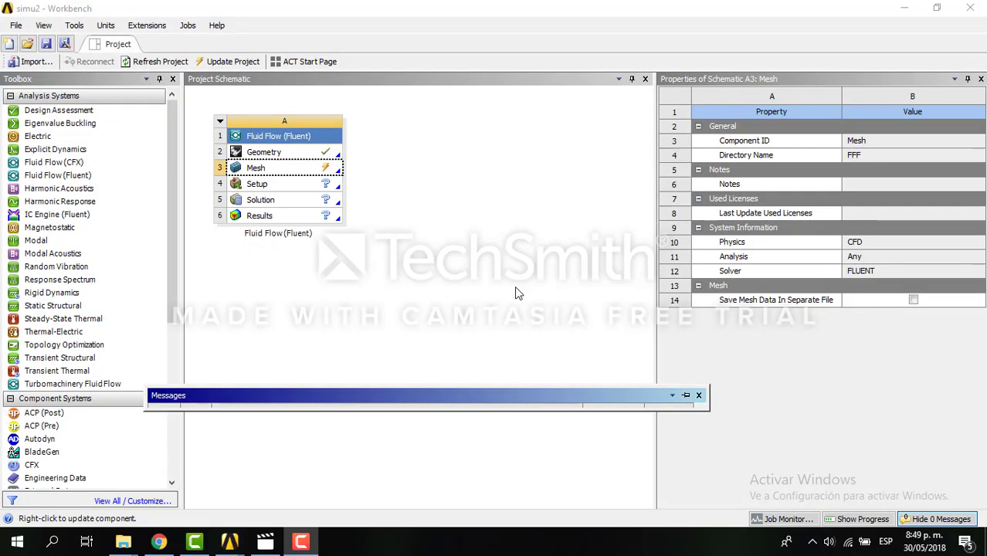
pyautogui.rightClick(326, 166)
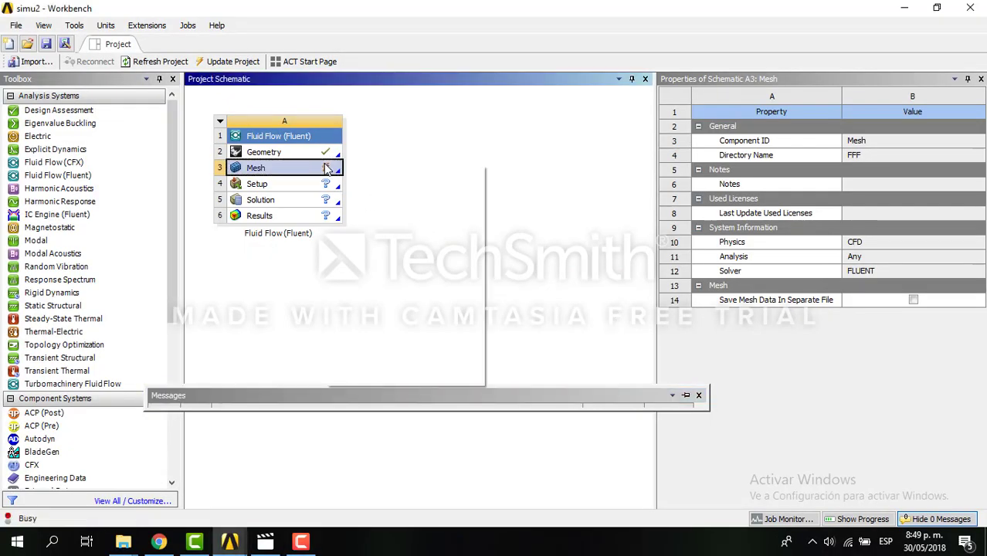
pyautogui.click(362, 246)
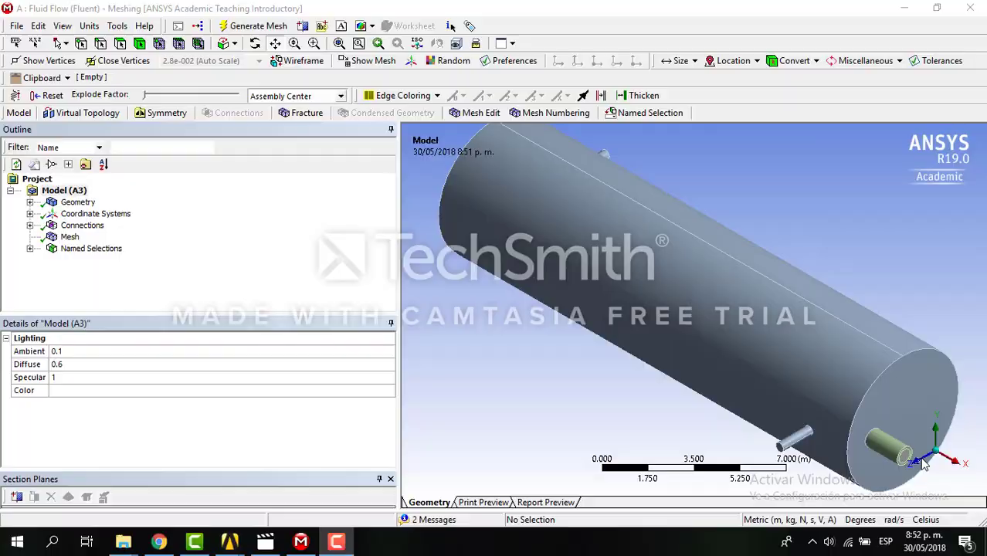
# - Cut the heat exchanger with a lengthwise section plane through the shell's mid-height, drawn in the view along the Z axis
pyautogui.click(927, 464)
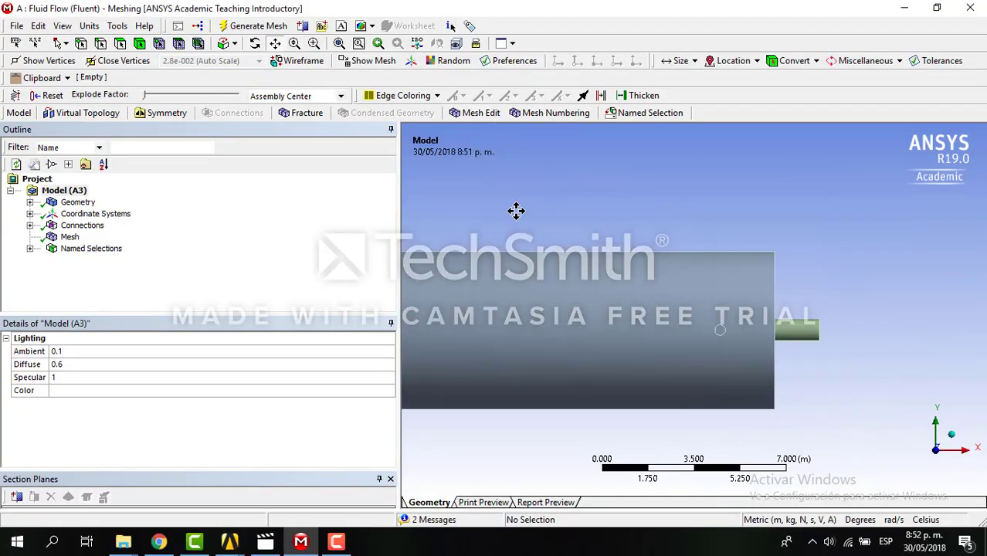
pyautogui.moveTo(503, 213); pyautogui.dragTo(692, 229)
pyautogui.scroll(-2, 644, 238)
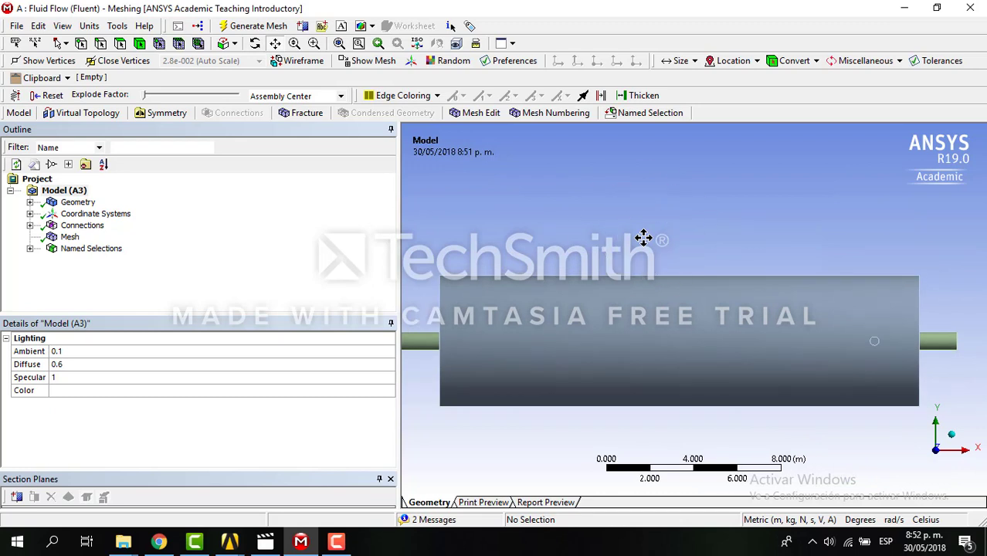
pyautogui.scroll(-1, 643, 238)
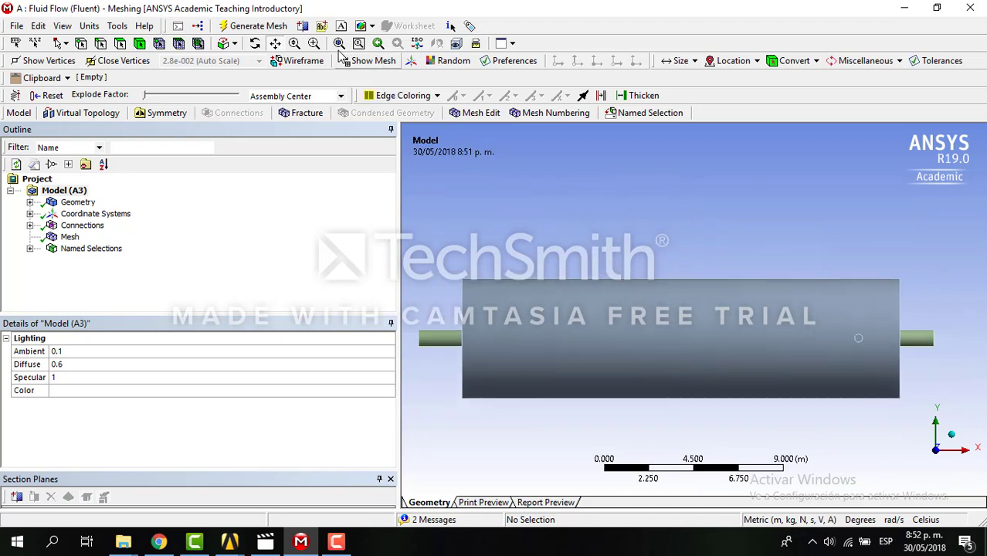
pyautogui.click(302, 27)
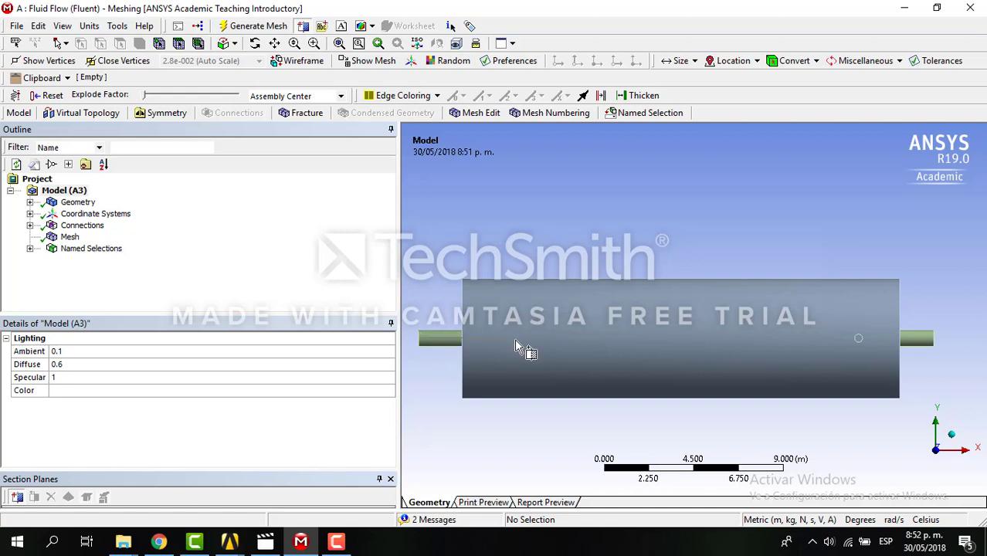
pyautogui.moveTo(866, 369)
pyautogui.mouseDown()
pyautogui.moveTo(944, 340)
pyautogui.moveTo(937, 346)
pyautogui.mouseUp()
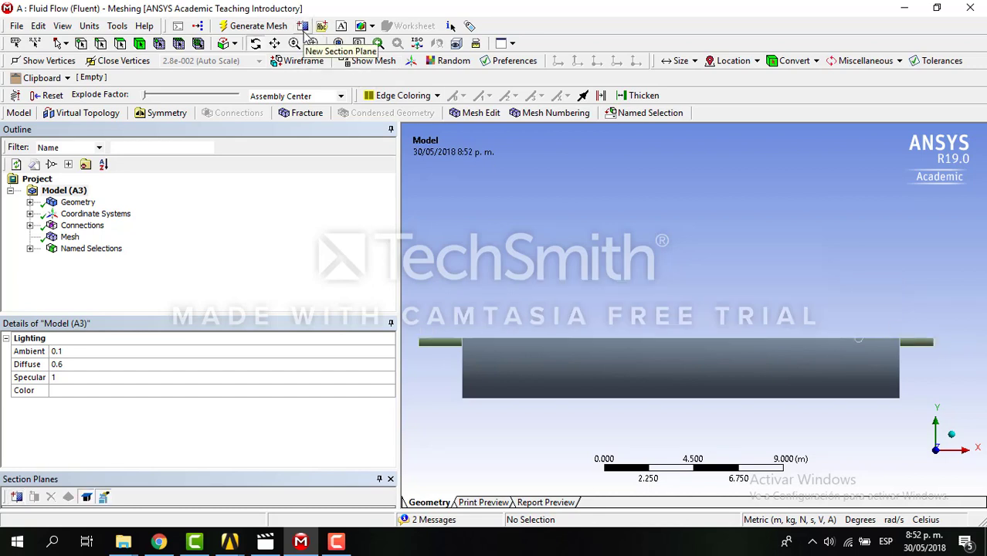
# - Face the cut surface along the Y axis and display the mesh on the section through the shell and serpentine tube
pyautogui.click(937, 425)
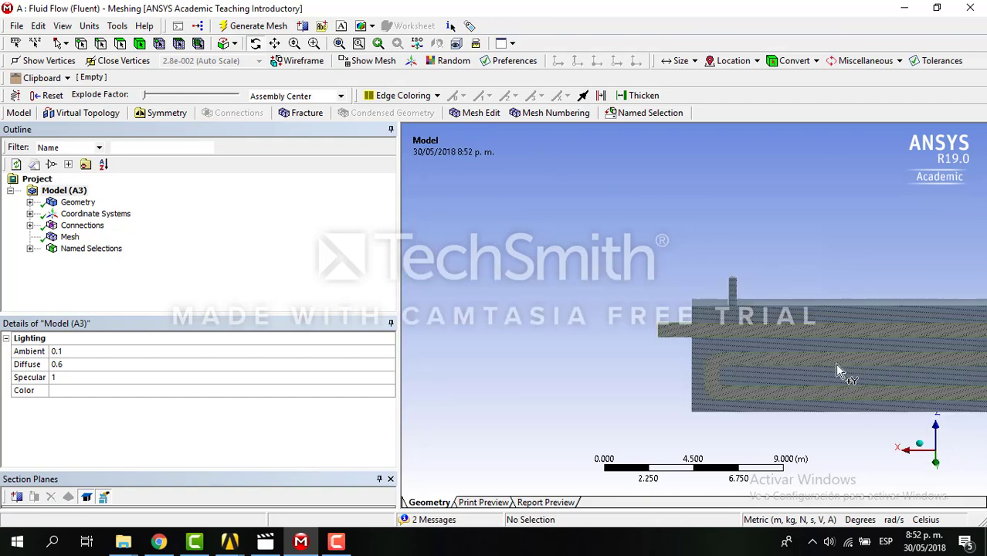
pyautogui.click(274, 44)
pyautogui.moveTo(615, 214); pyautogui.dragTo(436, 183)
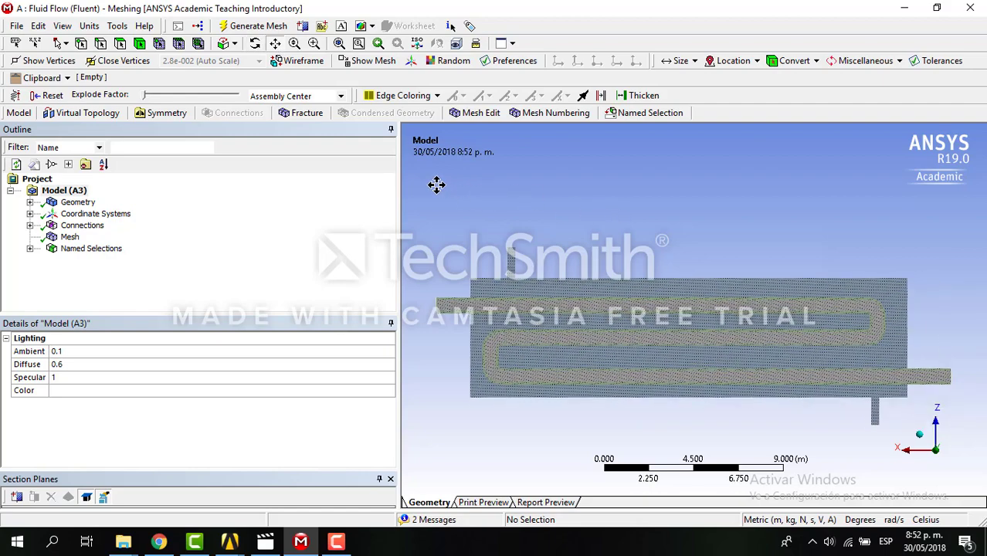
pyautogui.scroll(3, 537, 378)
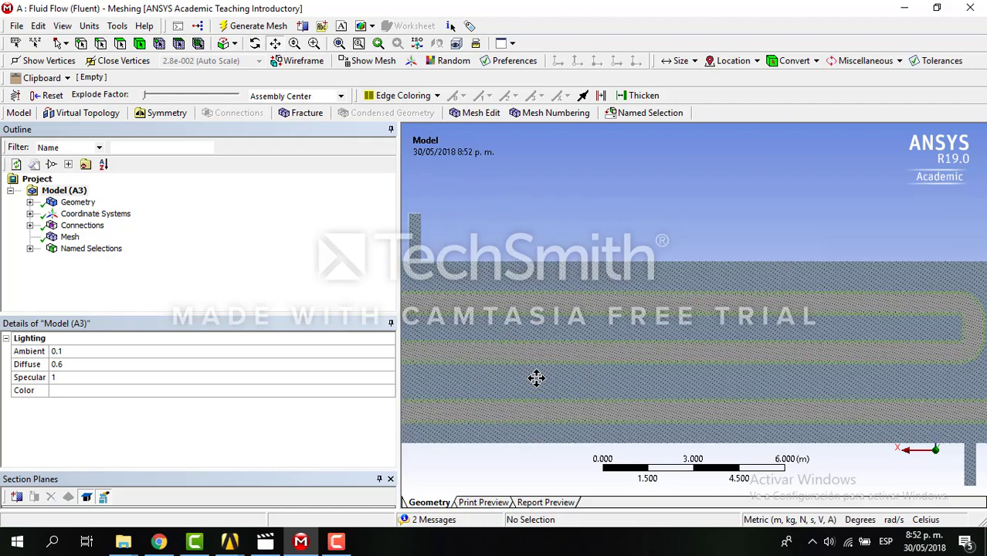
pyautogui.moveTo(484, 279); pyautogui.dragTo(660, 260)
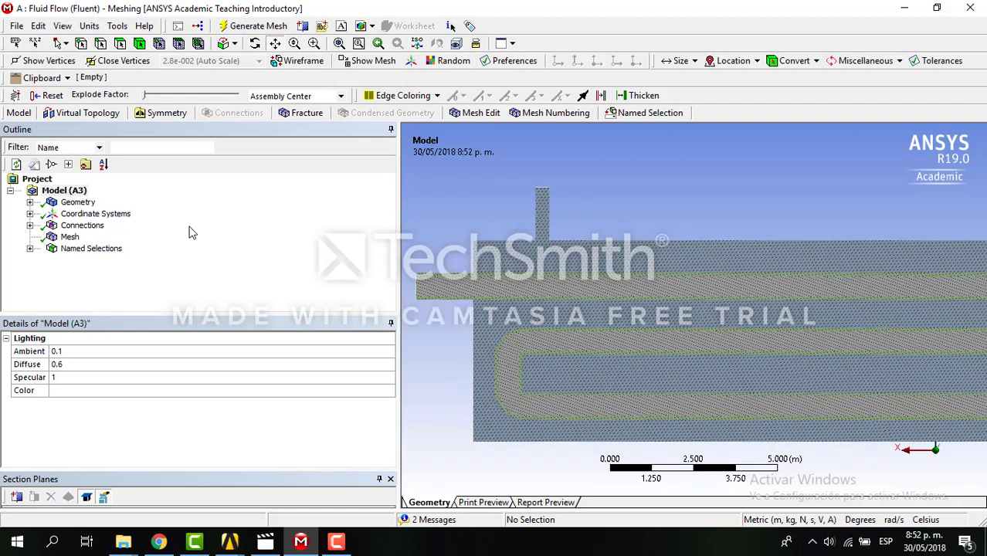
pyautogui.click(57, 240)
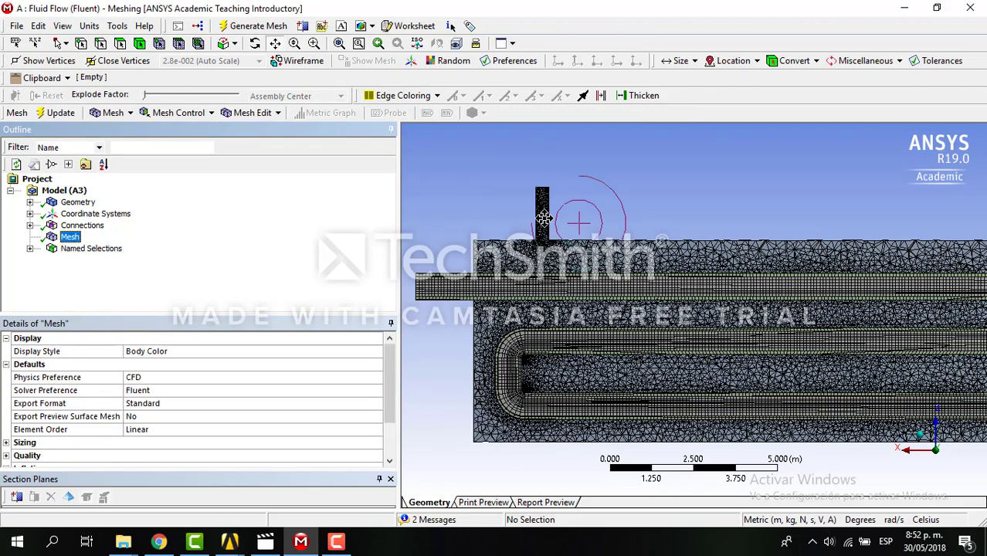
# - Examine the sectioned mesh along the serpentine tube from one bend to the other, and close the Meshing window
pyautogui.moveTo(553, 221); pyautogui.dragTo(527, 212)
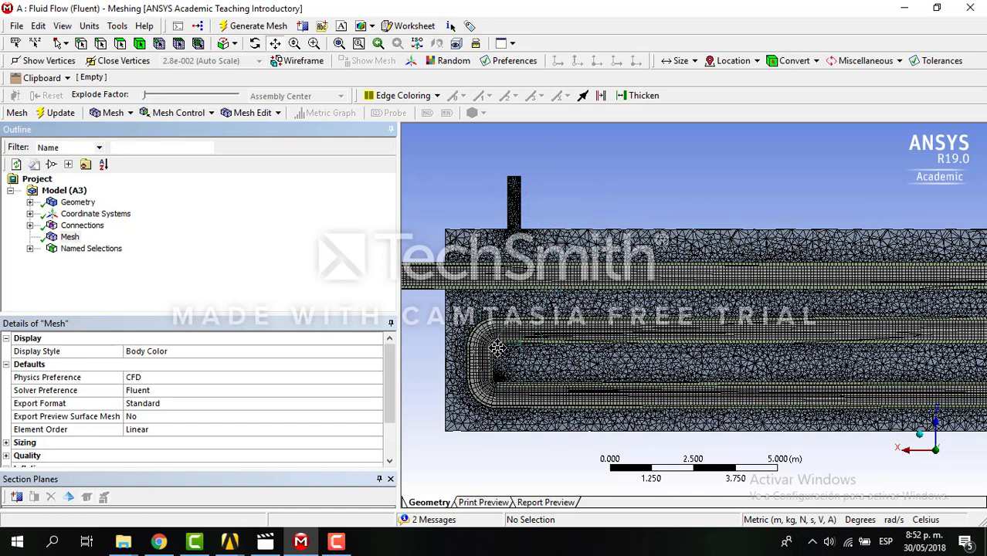
pyautogui.scroll(2, 497, 355)
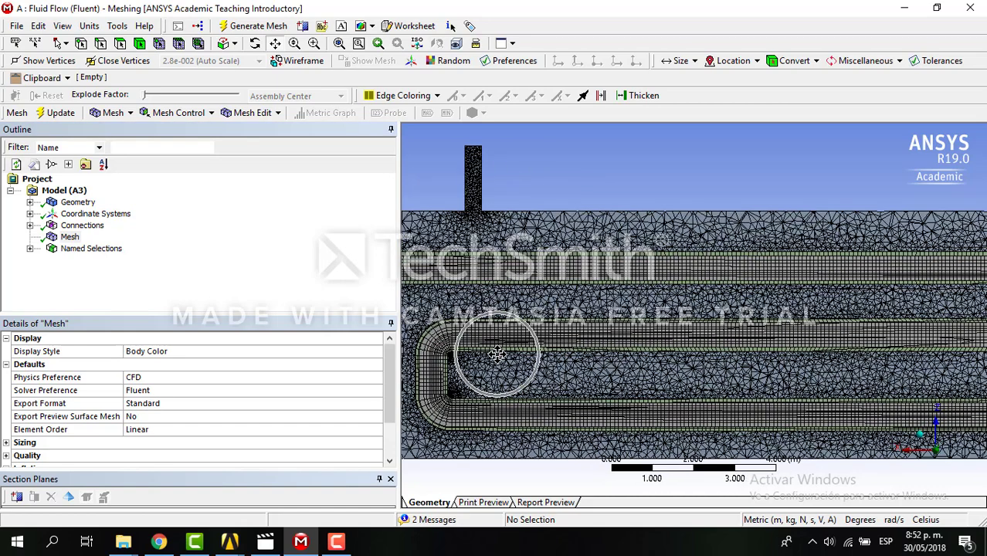
pyautogui.moveTo(532, 348); pyautogui.dragTo(554, 344)
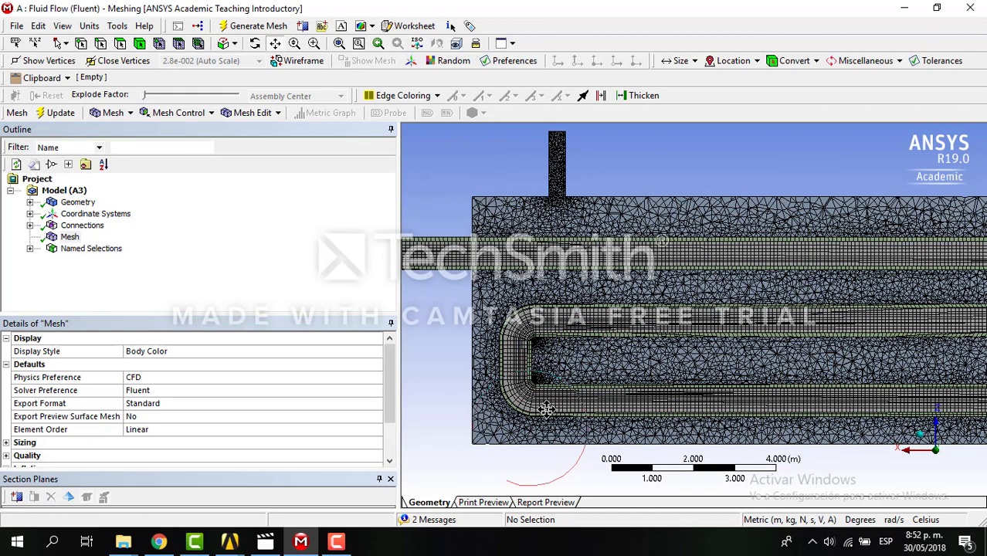
pyautogui.moveTo(611, 373); pyautogui.dragTo(503, 372)
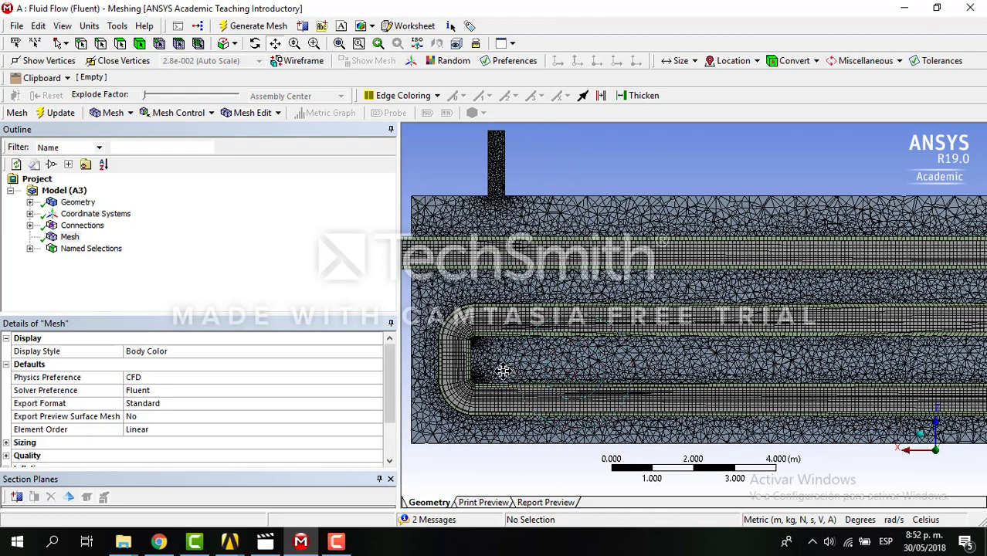
pyautogui.moveTo(717, 320); pyautogui.dragTo(491, 321)
pyautogui.moveTo(776, 315); pyautogui.dragTo(655, 315)
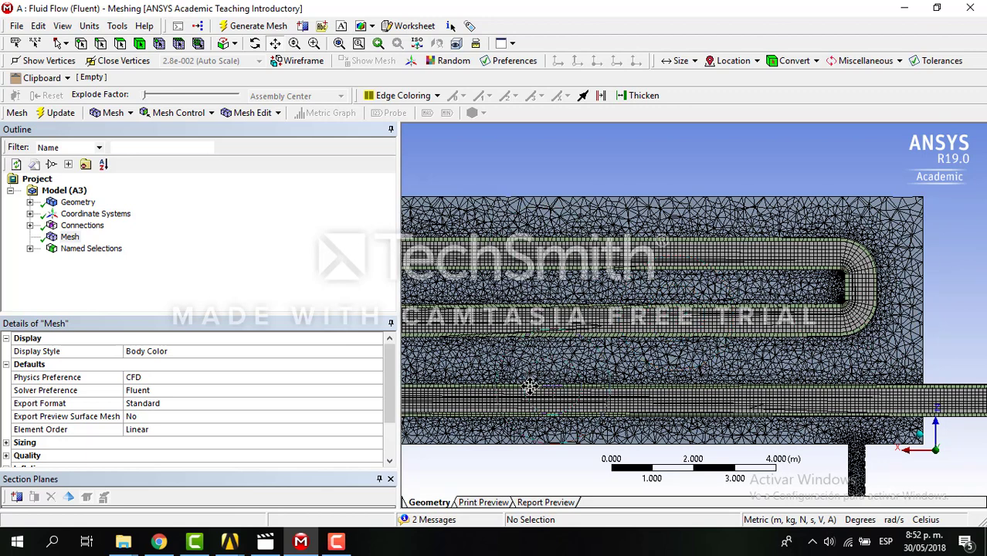
pyautogui.click(973, 12)
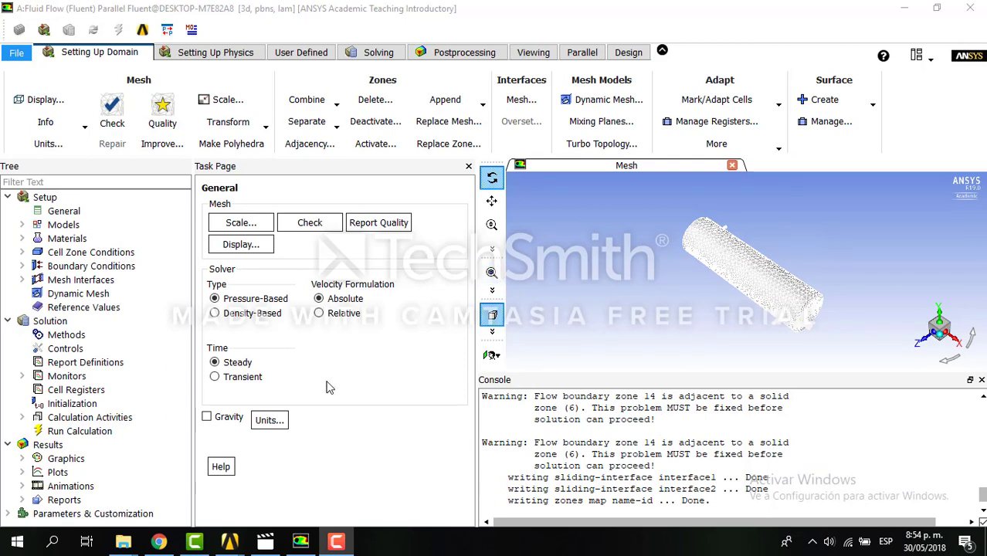
# - Set the solver time to Transient and enable gravity with a Z acceleration of -9.81 m/s2
pyautogui.click(239, 378)
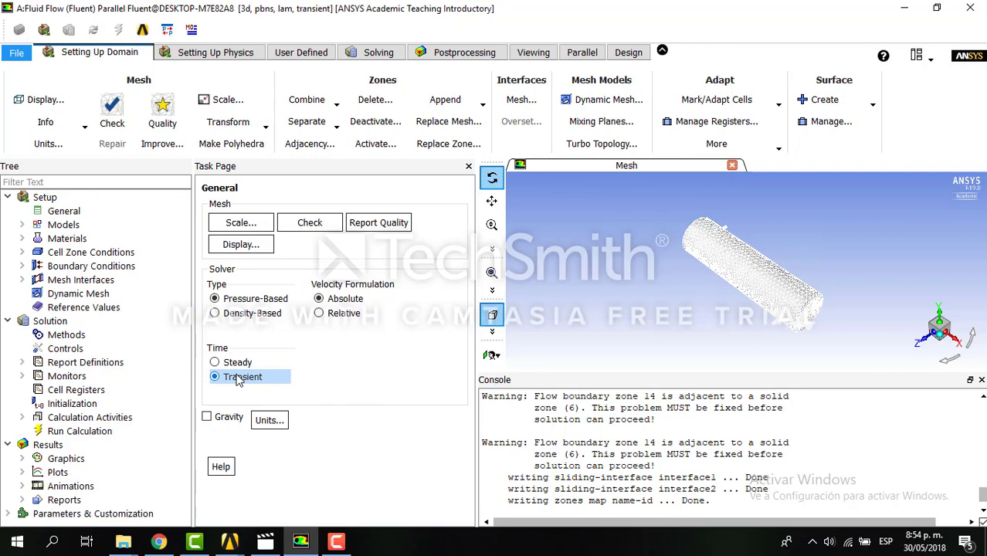
pyautogui.click(212, 419)
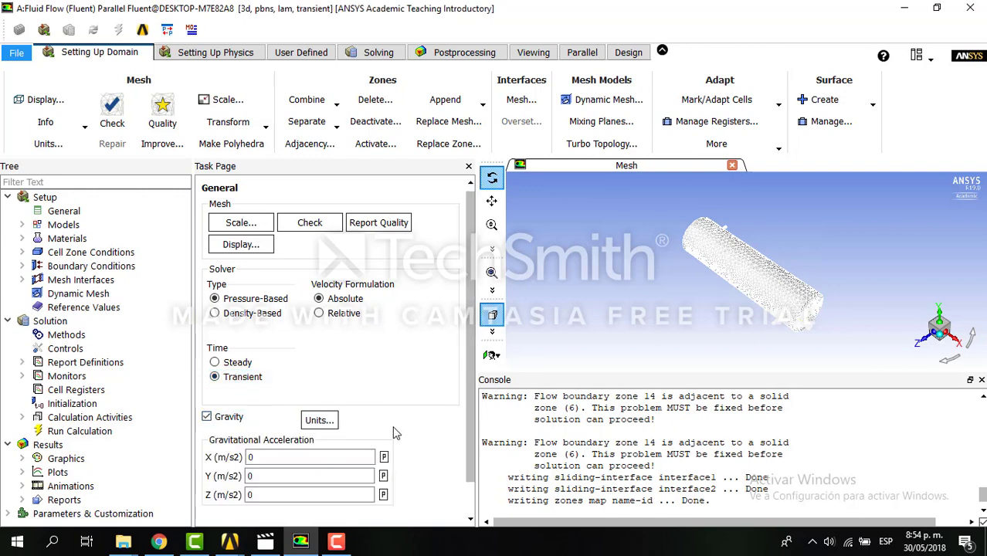
pyautogui.click(298, 501)
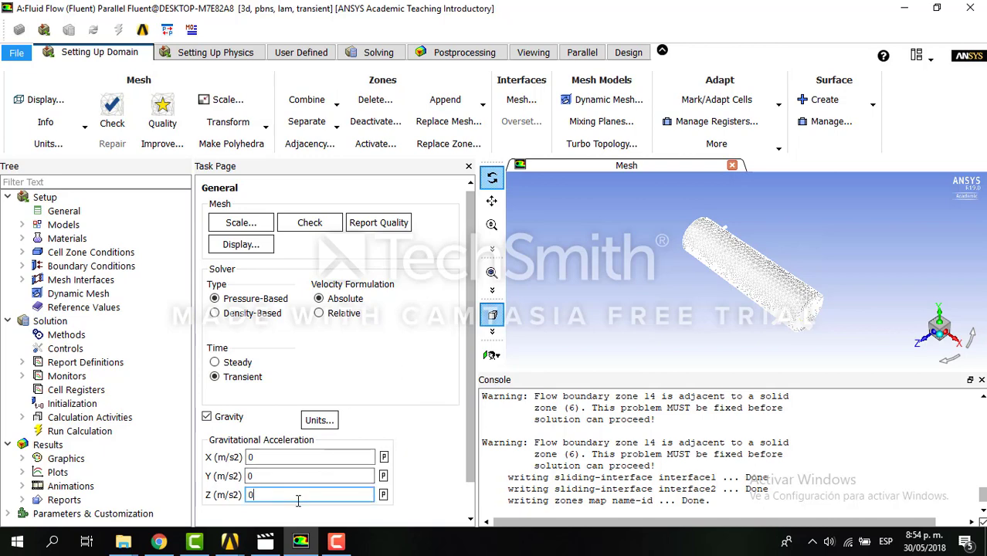
pyautogui.press('BackSpace')
pyautogui.write('-9.81')
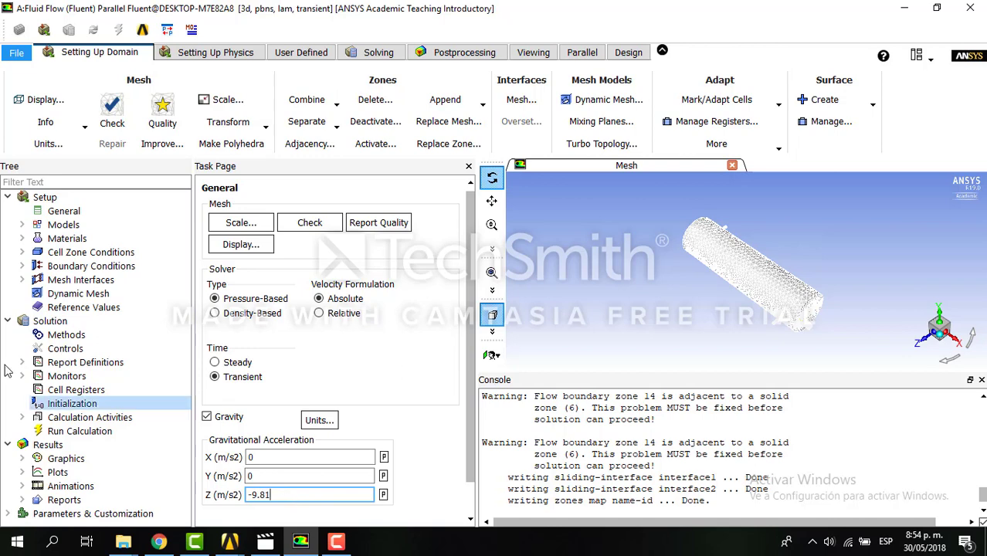
# - Expand the setup's models and enable the Energy Equation in the Energy model
pyautogui.click(49, 226)
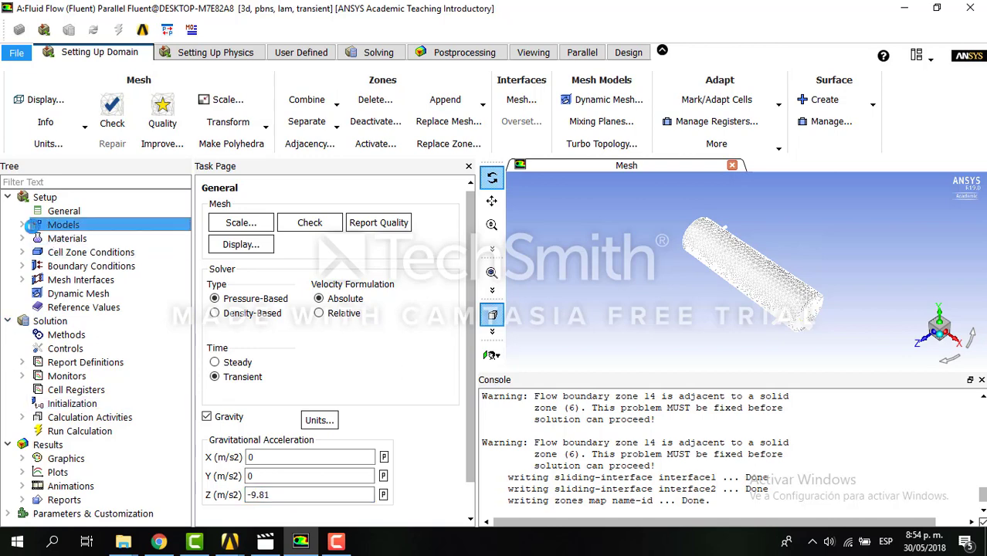
pyautogui.click(29, 225)
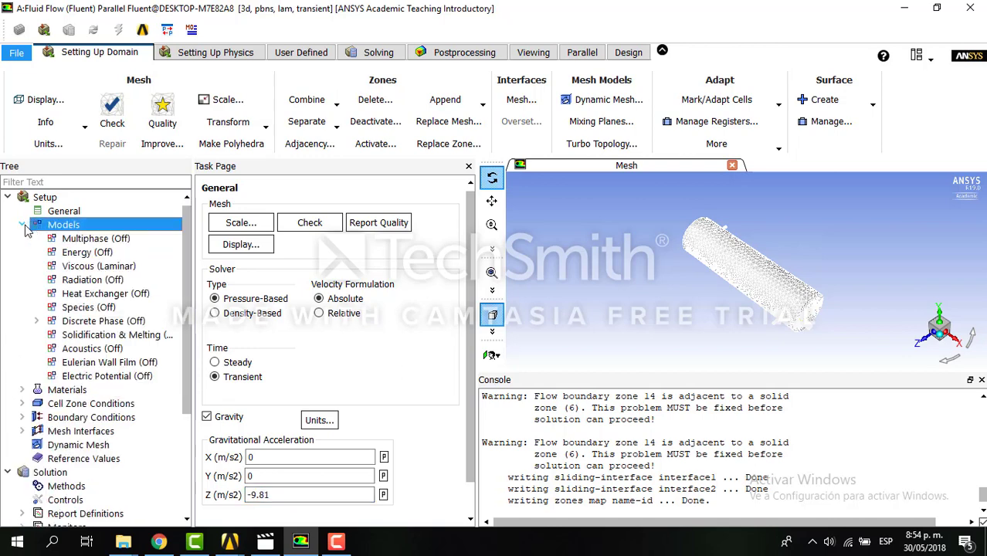
pyautogui.doubleClick(89, 253)
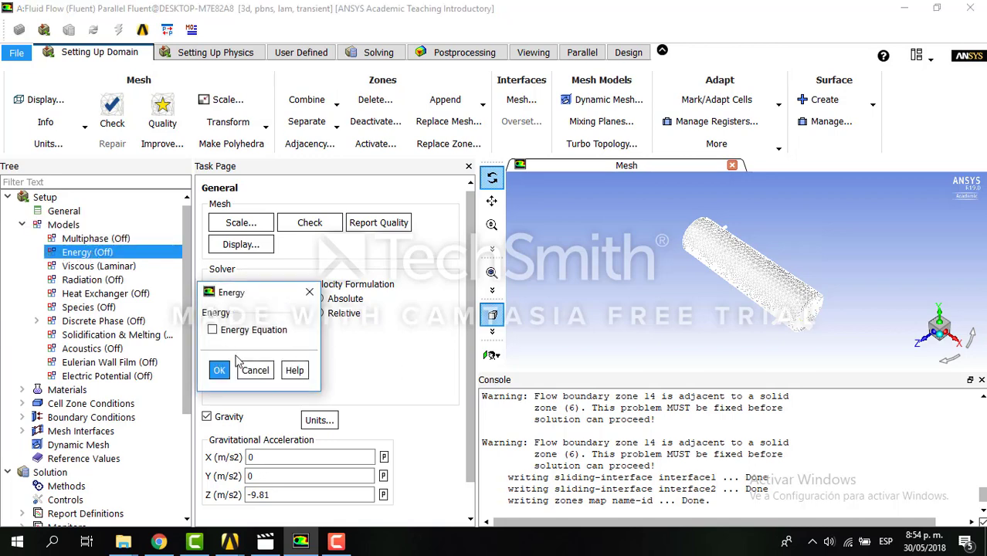
pyautogui.click(212, 330)
pyautogui.click(219, 372)
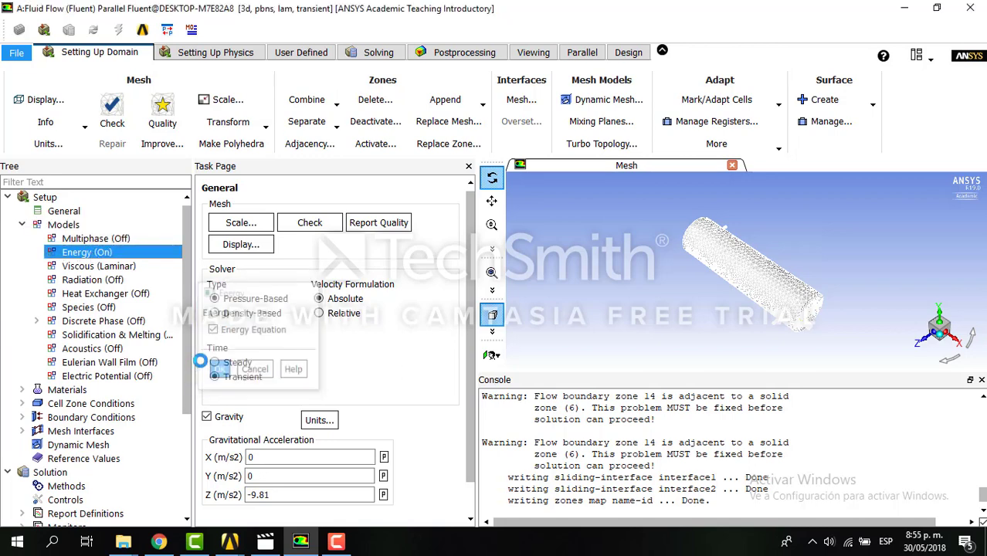
# - Set the viscous model to Realizable k-epsilon (2 eqn) with Scalable Wall Functions
pyautogui.click(56, 267)
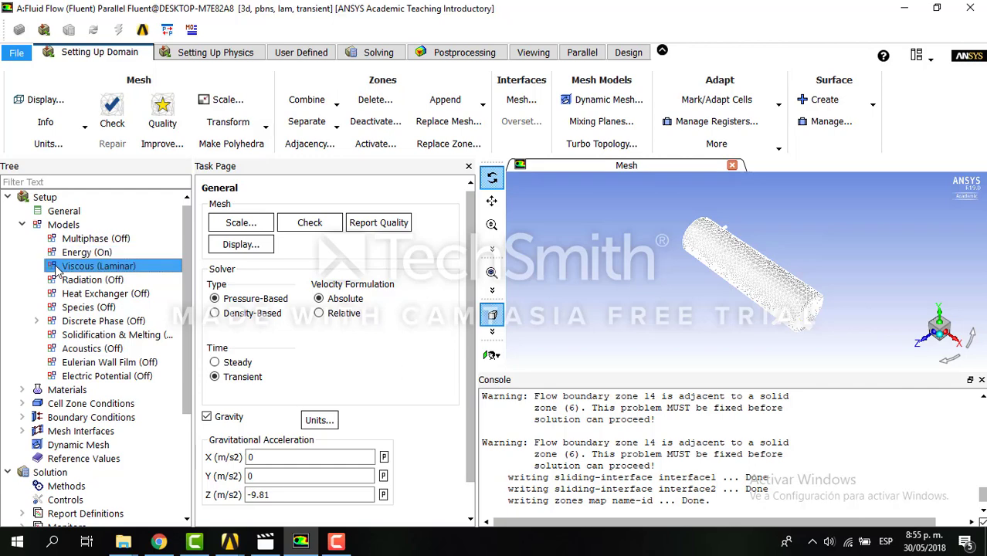
pyautogui.doubleClick(56, 270)
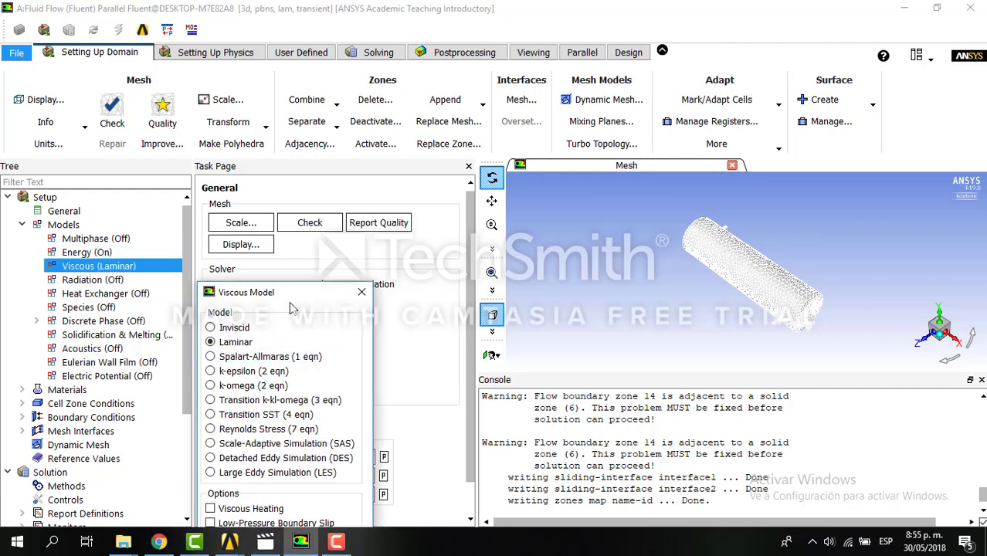
pyautogui.moveTo(292, 309); pyautogui.dragTo(300, 178)
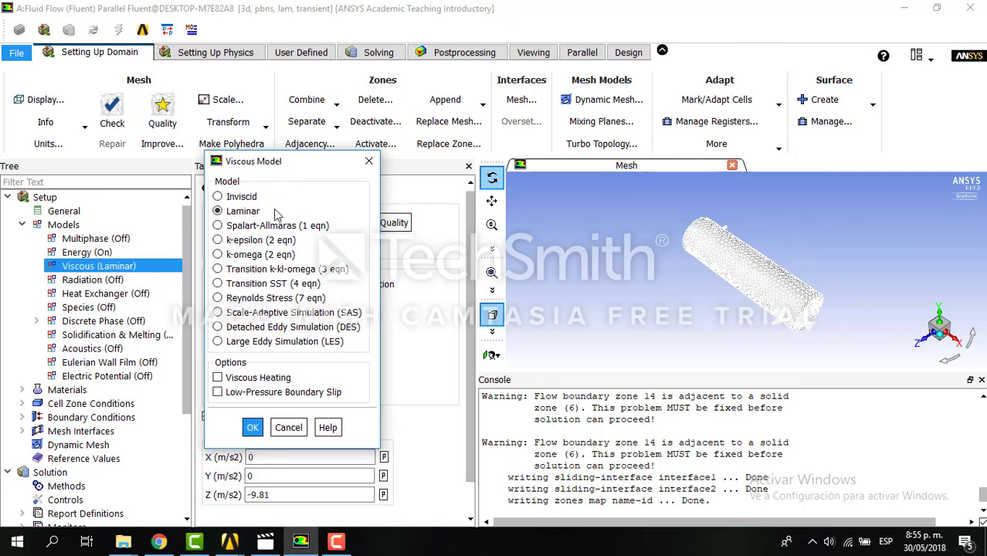
pyautogui.click(219, 241)
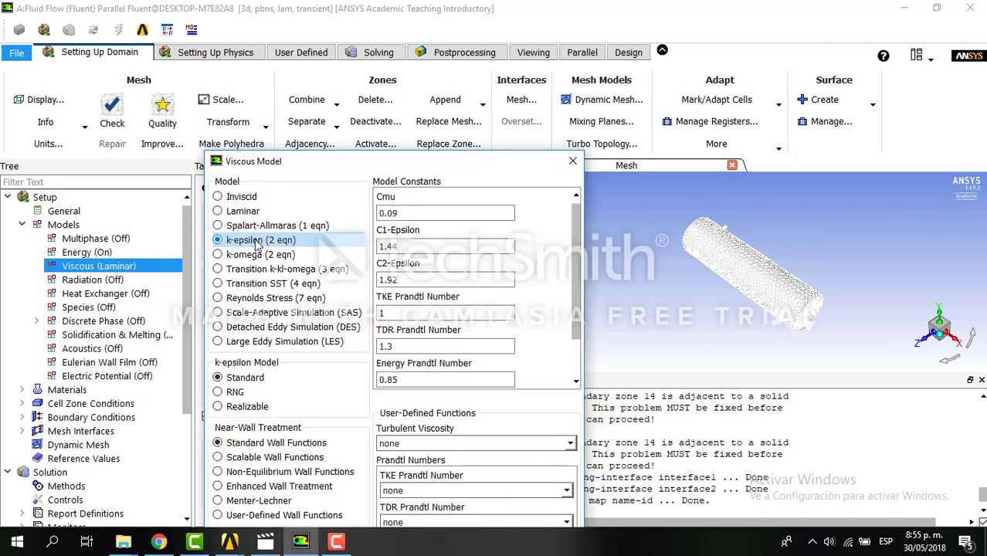
pyautogui.moveTo(316, 170); pyautogui.dragTo(271, 85)
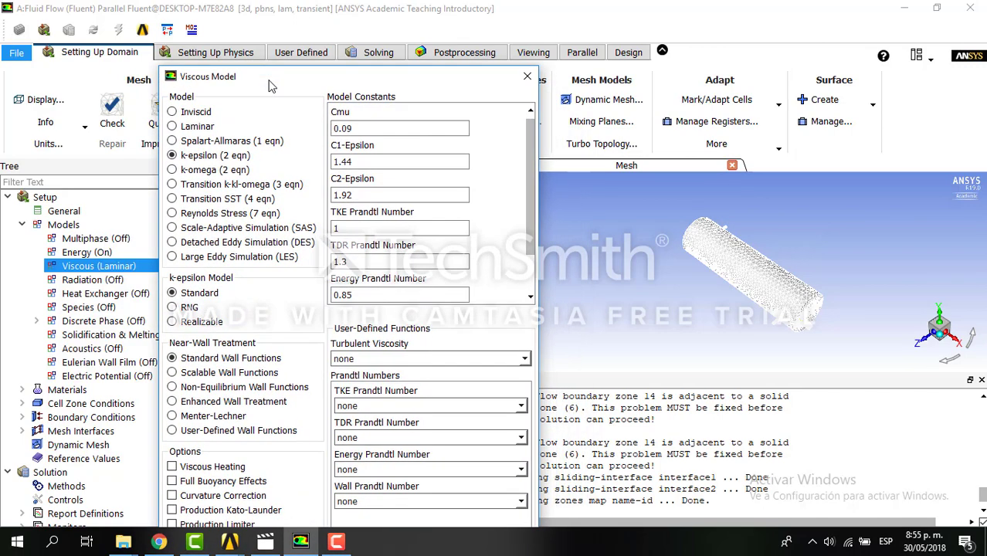
pyautogui.click(203, 322)
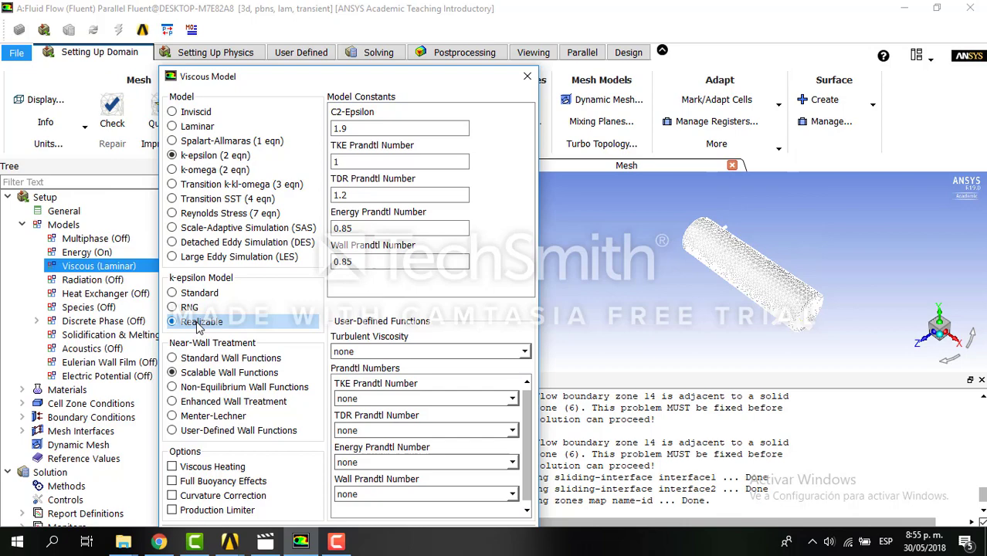
pyautogui.moveTo(397, 78); pyautogui.dragTo(386, 25)
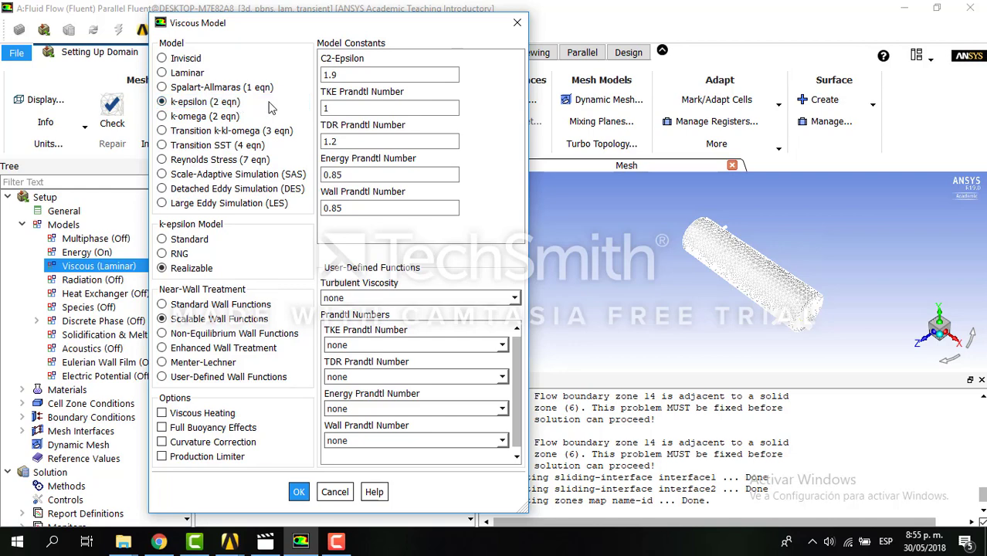
pyautogui.click(300, 493)
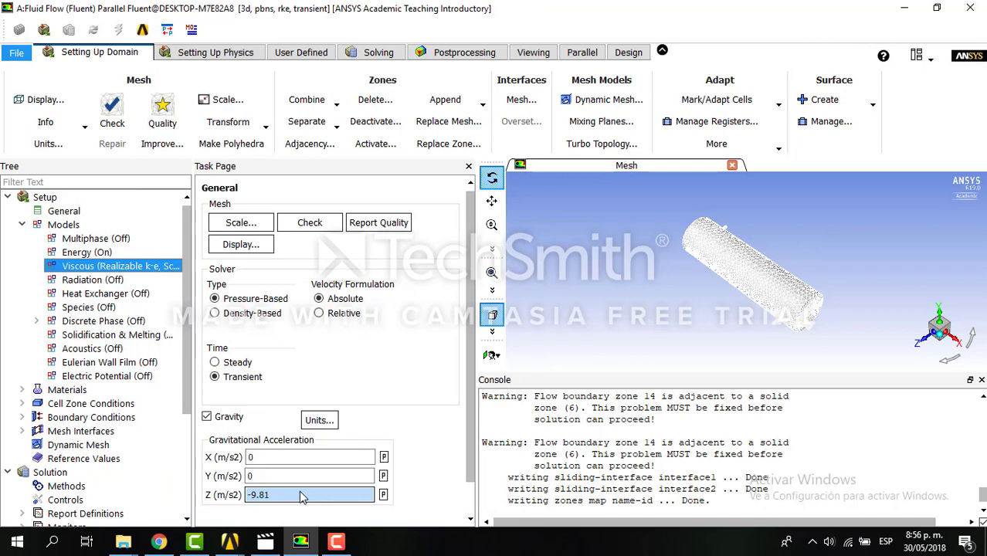
# - Copy the fluid water-liquid (h2o<l>) from the Fluent database into the case materials
pyautogui.click(21, 390)
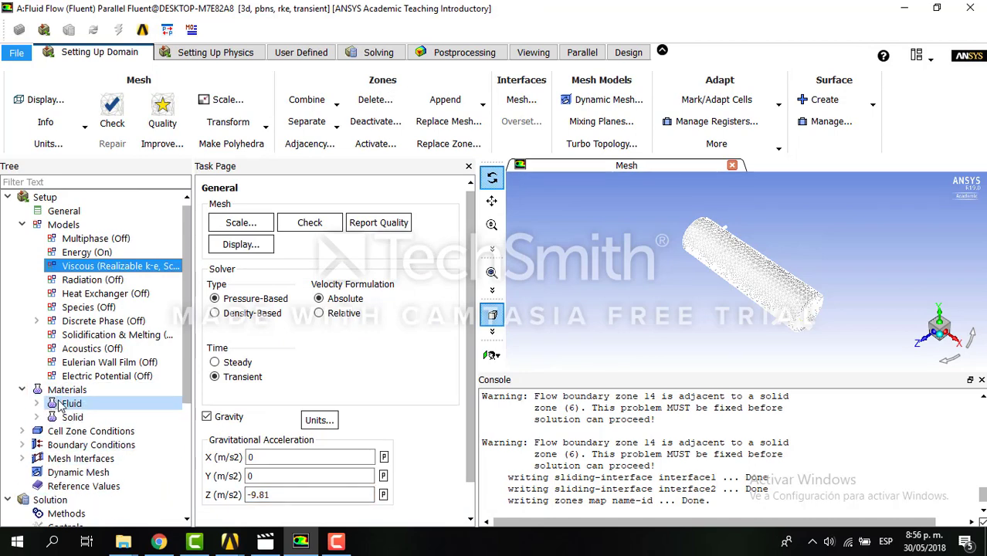
pyautogui.click(36, 403)
pyautogui.click(77, 418)
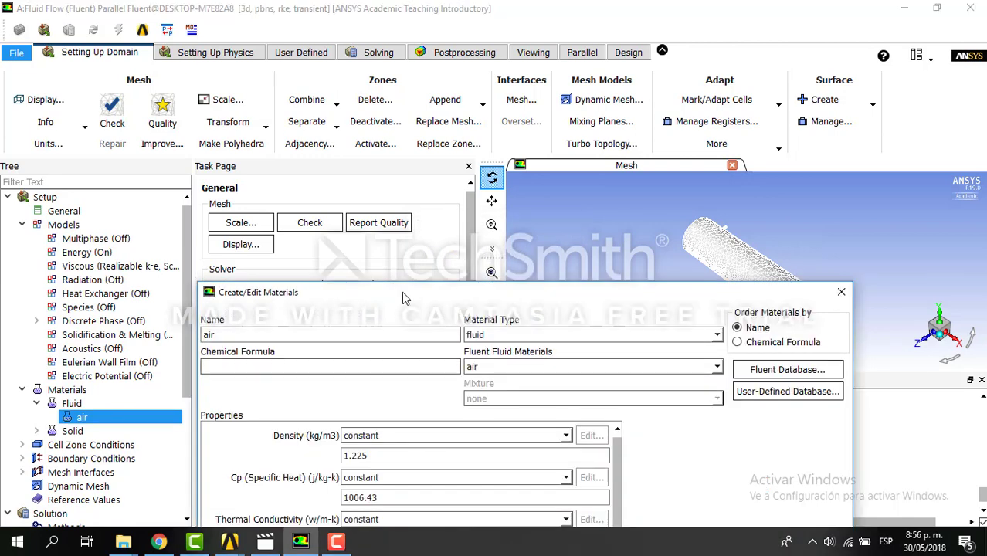
pyautogui.moveTo(402, 291); pyautogui.dragTo(301, 106)
pyautogui.click(619, 149)
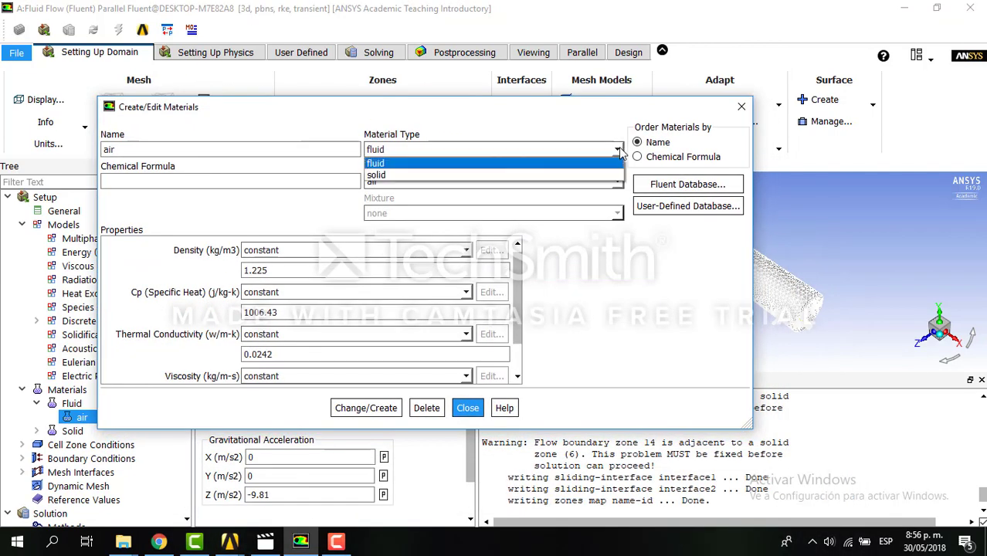
pyautogui.click(678, 187)
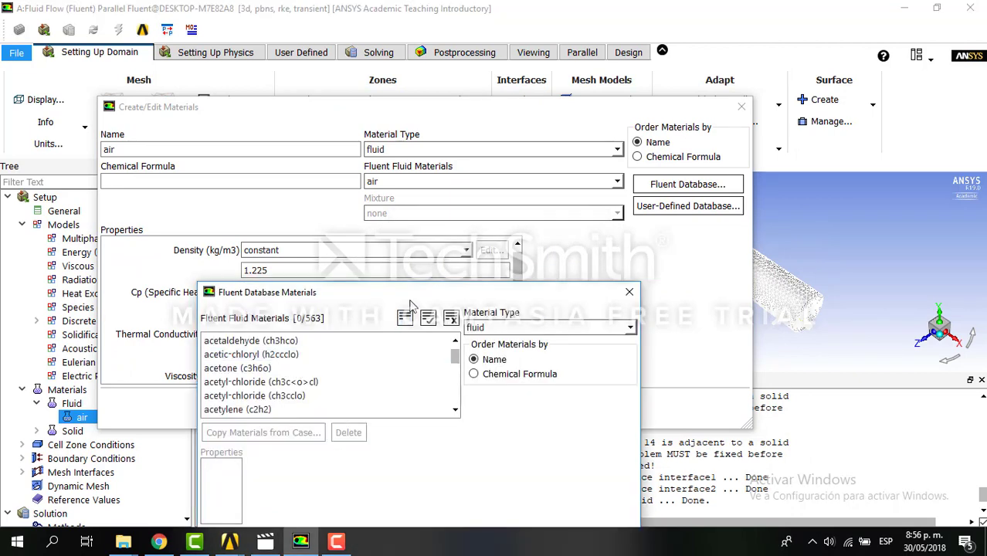
pyautogui.moveTo(399, 195); pyautogui.dragTo(400, 255)
pyautogui.click(220, 243)
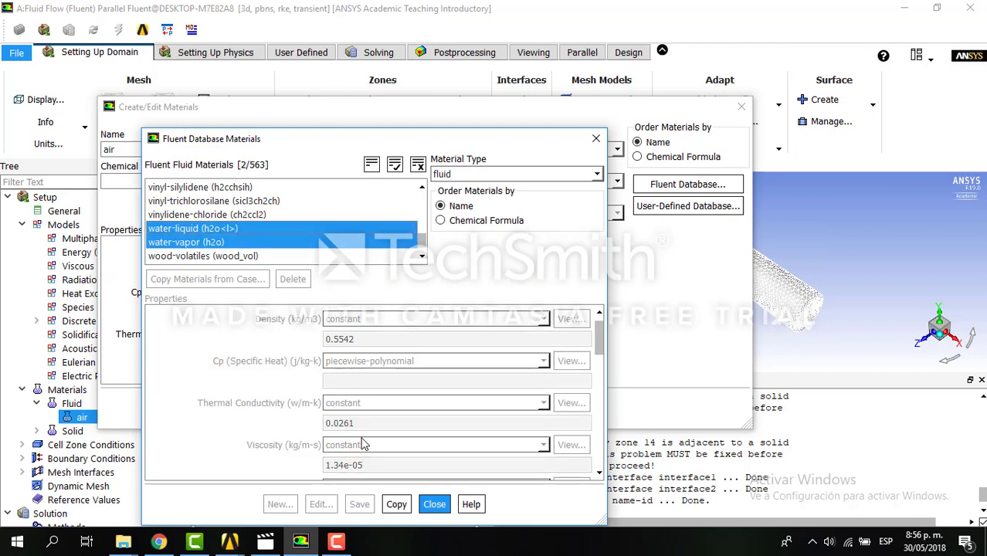
pyautogui.click(202, 231)
pyautogui.click(202, 243)
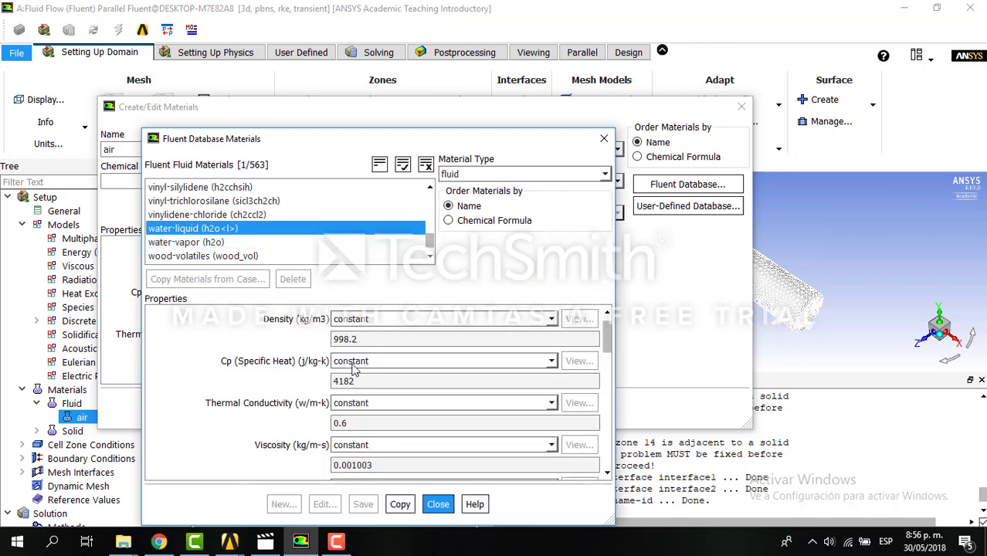
pyautogui.click(399, 504)
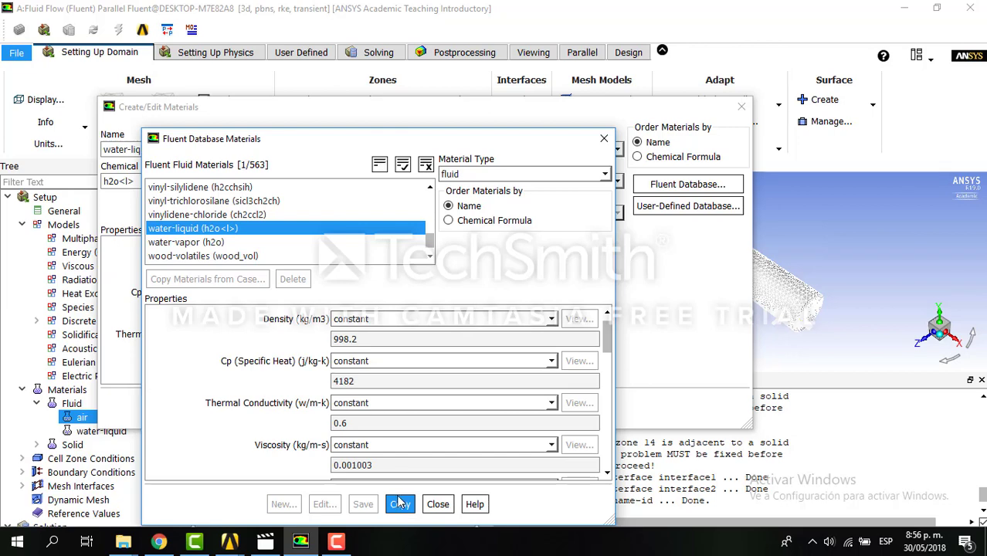
# - Copy the solid copper (cu) from the Fluent database into the case materials and close the material dialogs
pyautogui.click(601, 176)
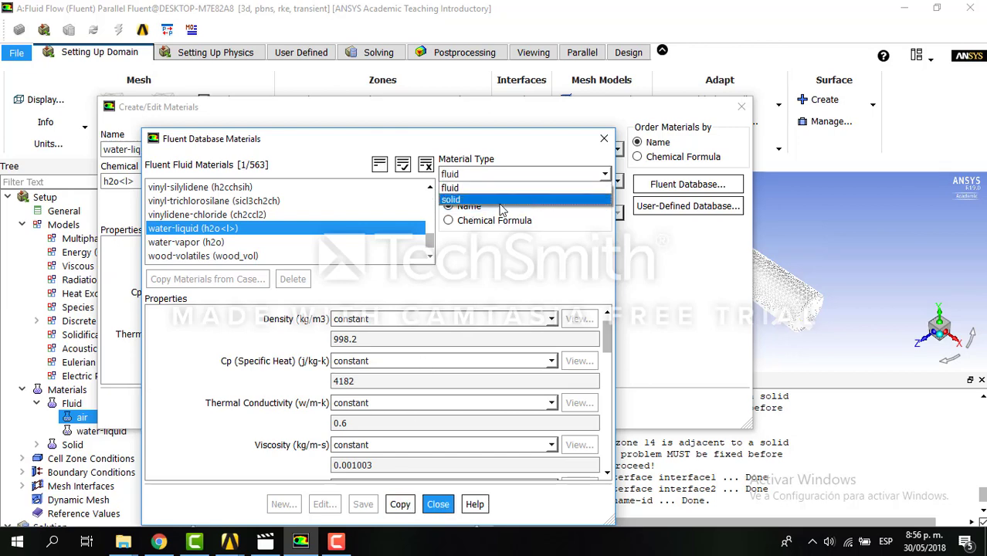
pyautogui.click(499, 202)
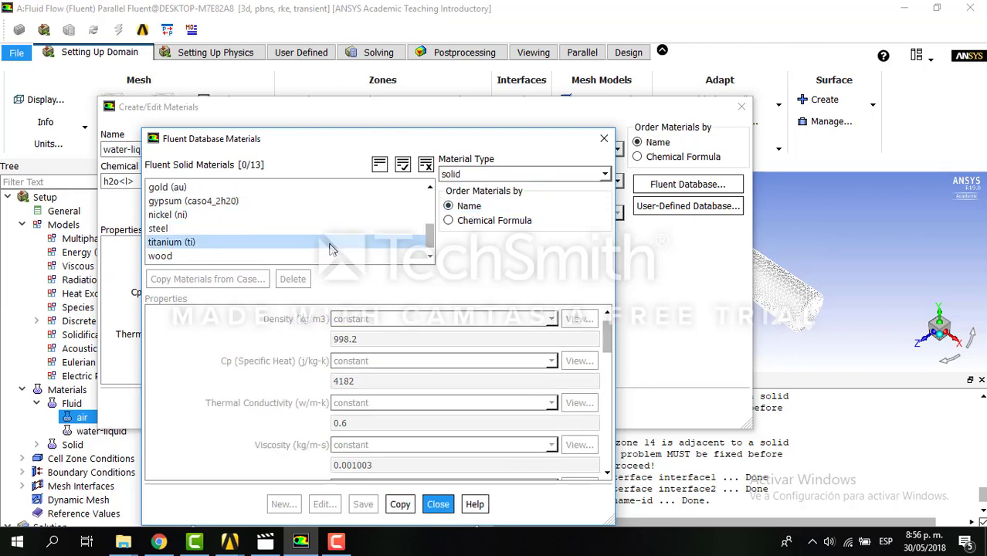
pyautogui.scroll(4, 280, 247)
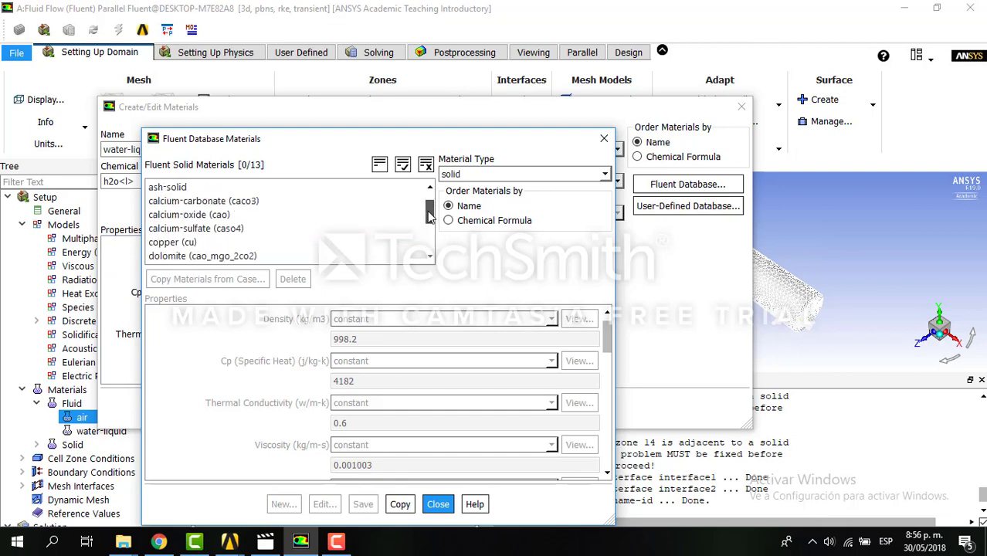
pyautogui.click(255, 242)
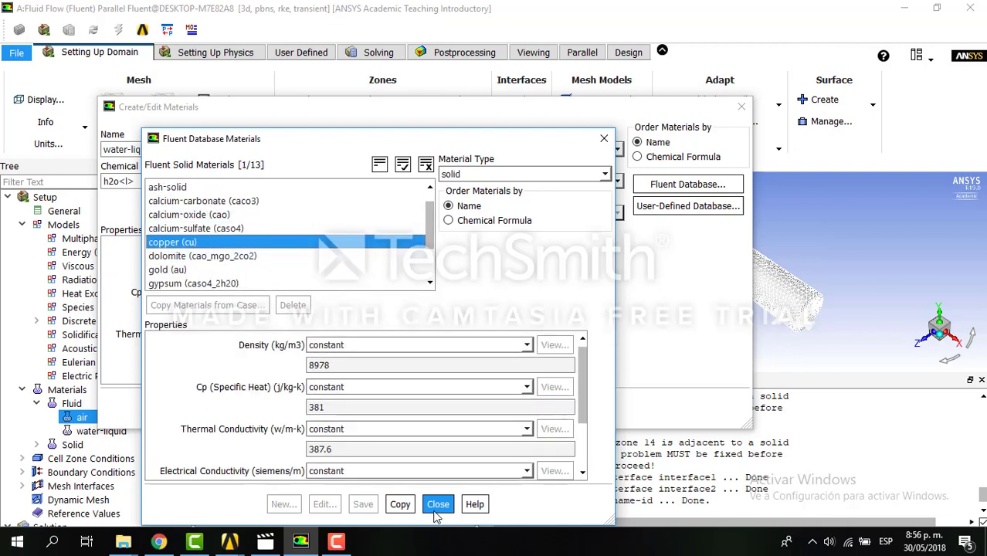
pyautogui.click(407, 509)
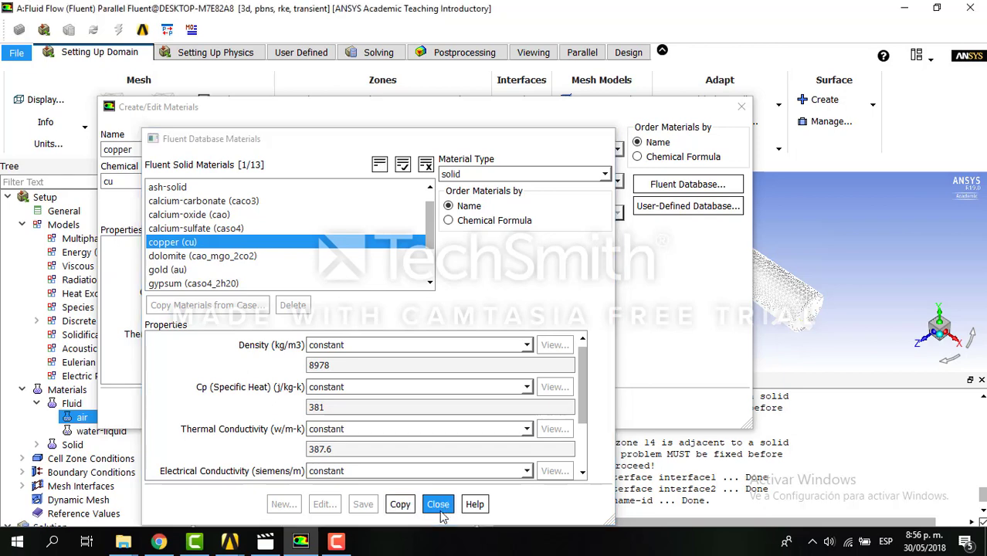
pyautogui.click(438, 504)
pyautogui.click(741, 106)
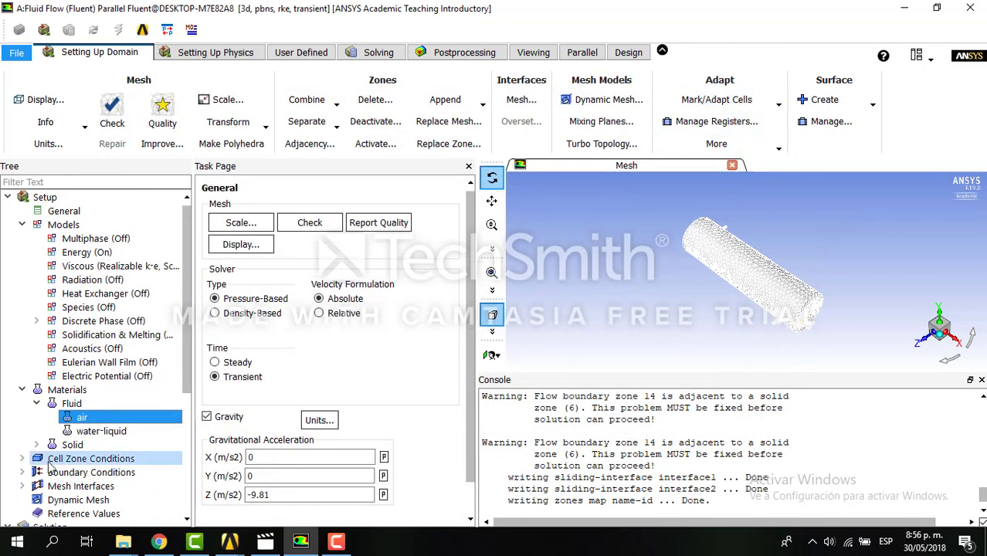
# - Expand the cell zone conditions and assign water-liquid as the material of the fluid-domain zone
pyautogui.doubleClick(72, 460)
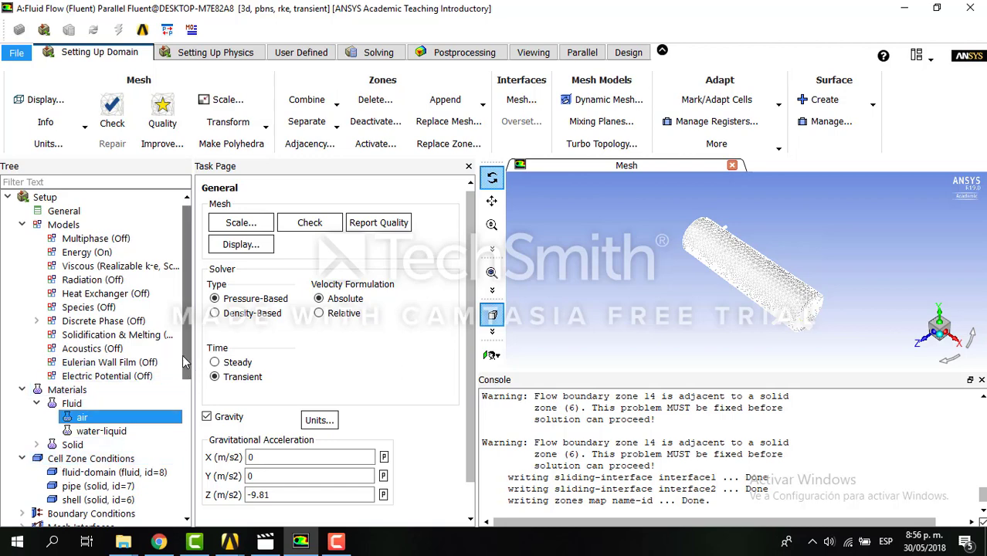
pyautogui.scroll(-2, 182, 392)
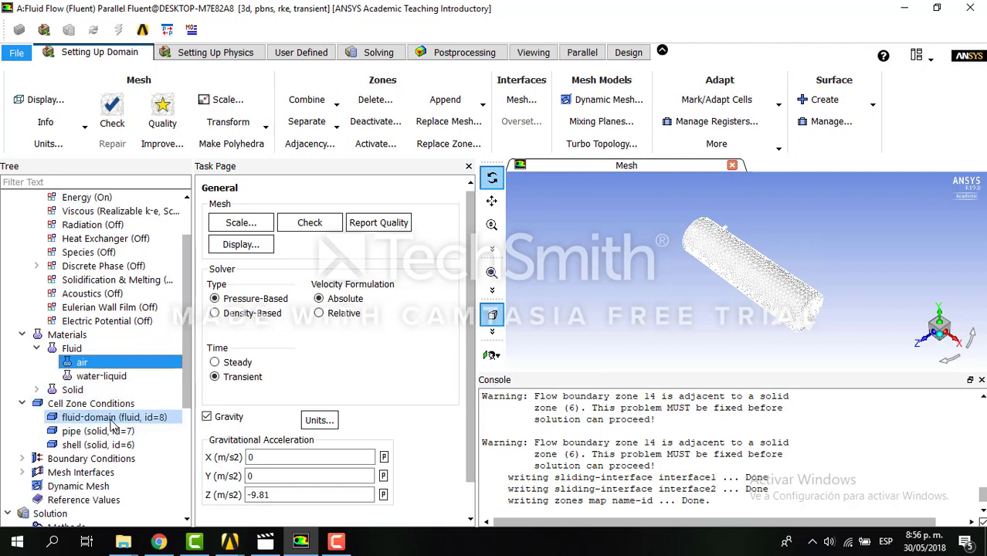
pyautogui.click(112, 418)
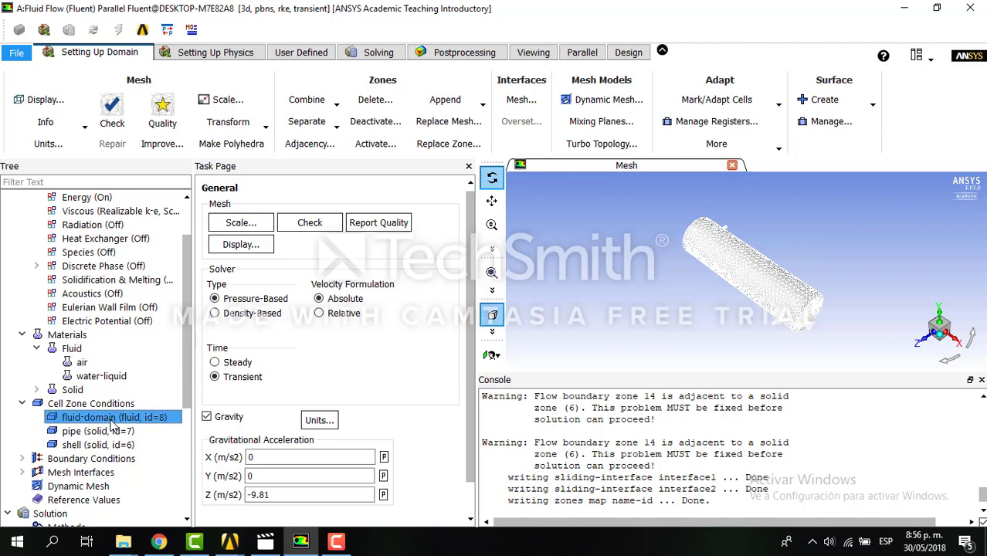
pyautogui.doubleClick(113, 418)
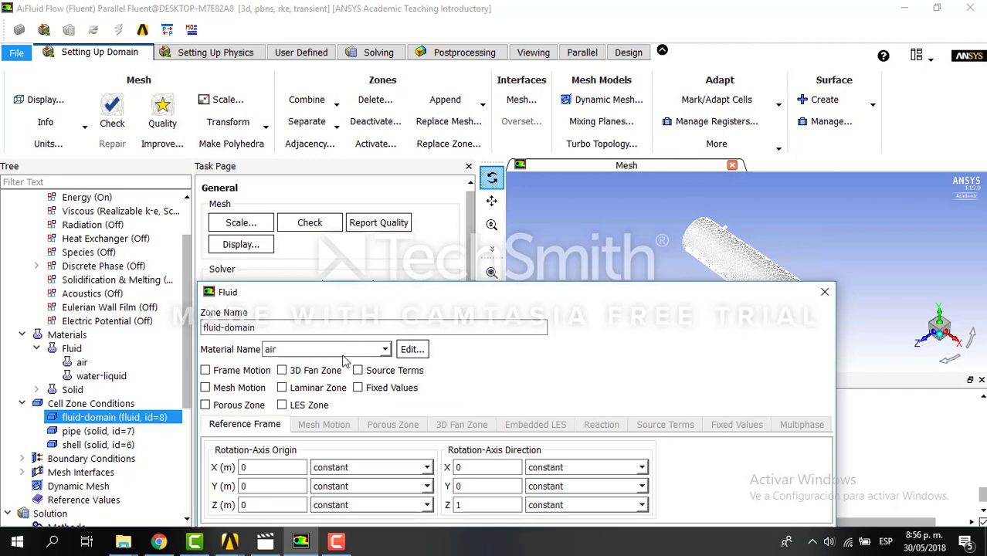
pyautogui.click(381, 350)
pyautogui.click(309, 374)
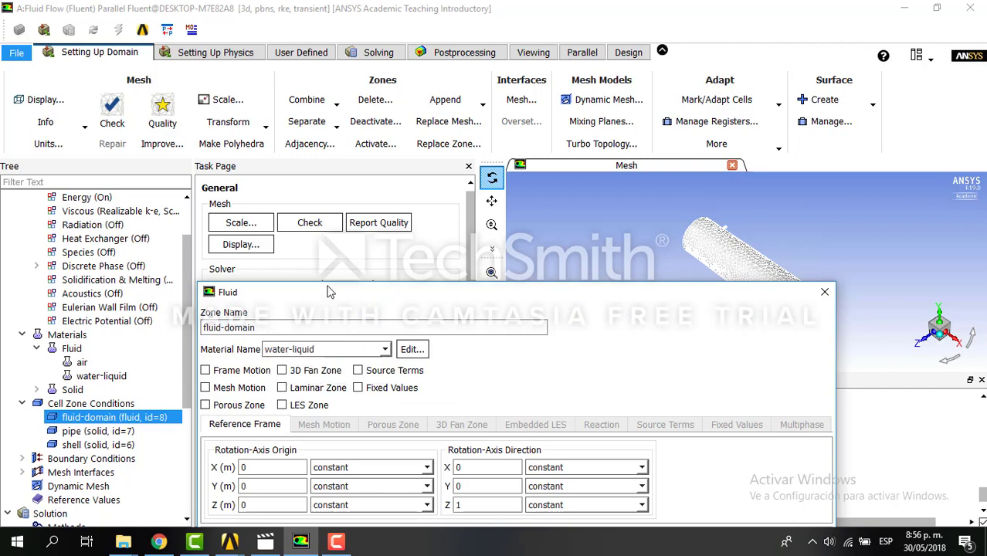
pyautogui.moveTo(330, 292); pyautogui.dragTo(239, 76)
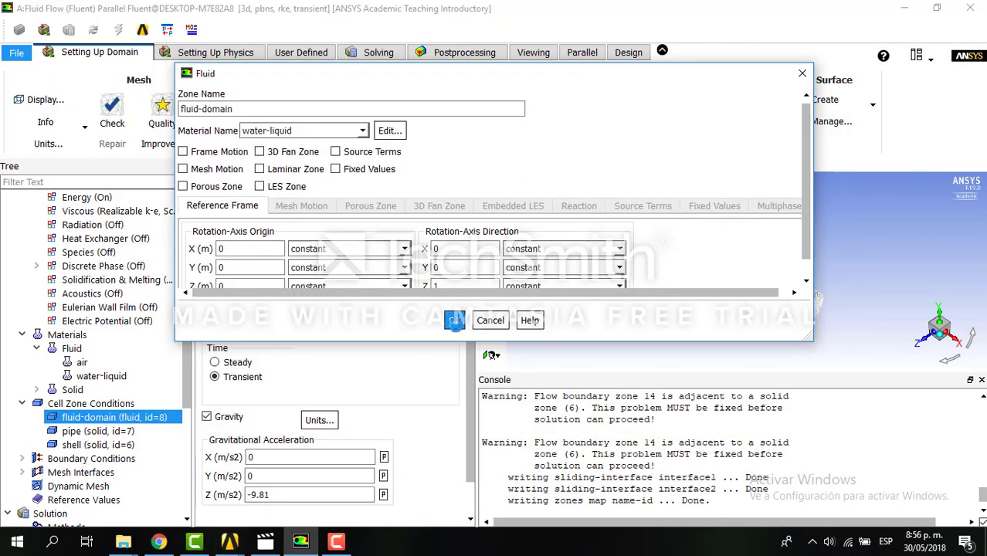
pyautogui.click(454, 321)
# - Assign copper as the material of the pipe cell zone
pyautogui.click(95, 433)
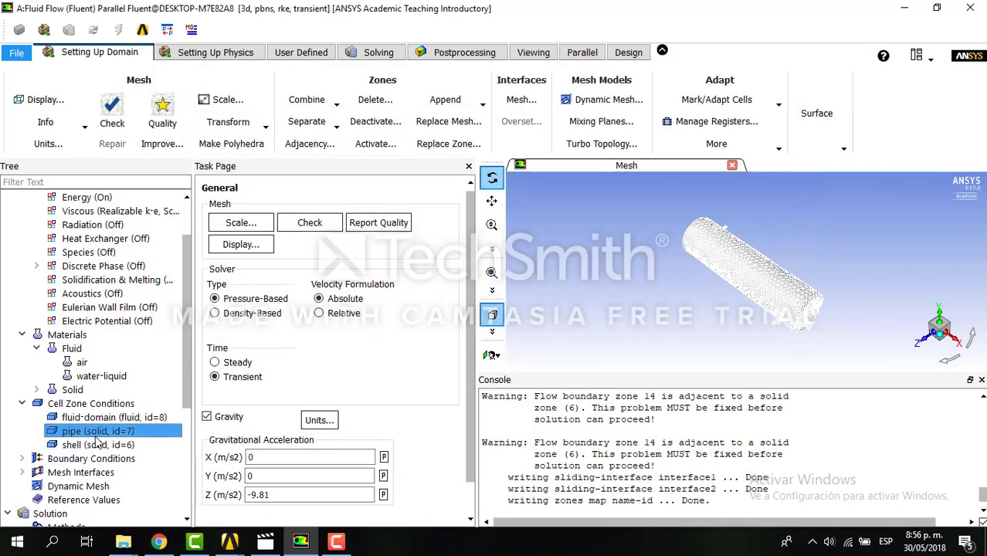
pyautogui.doubleClick(105, 432)
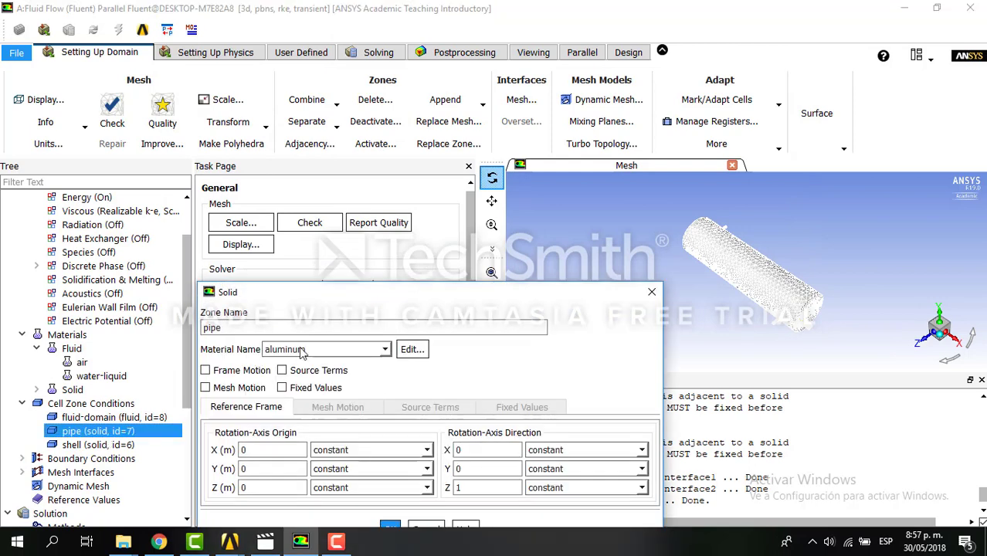
pyautogui.click(385, 349)
pyautogui.click(294, 360)
pyautogui.moveTo(346, 300); pyautogui.dragTo(260, 43)
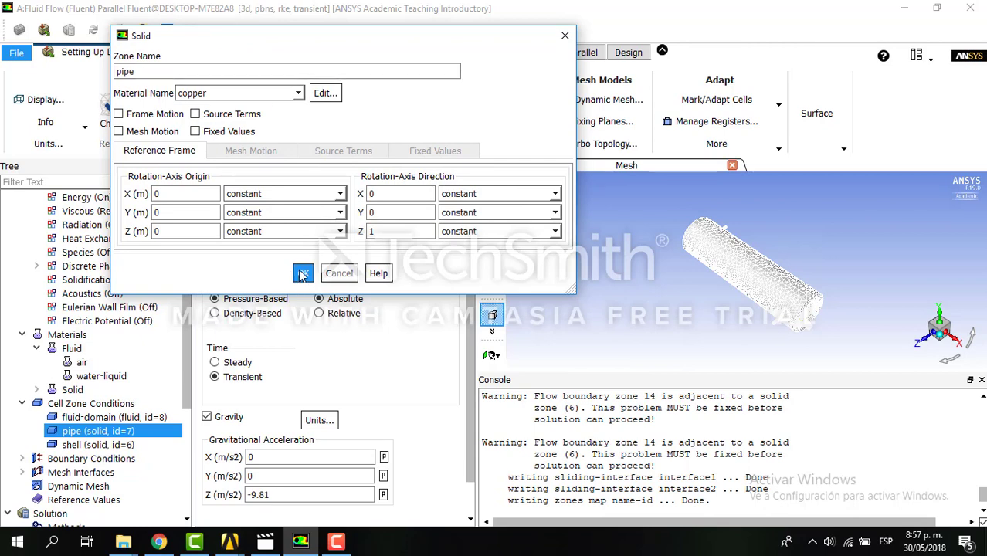
pyautogui.click(302, 273)
pyautogui.click(100, 446)
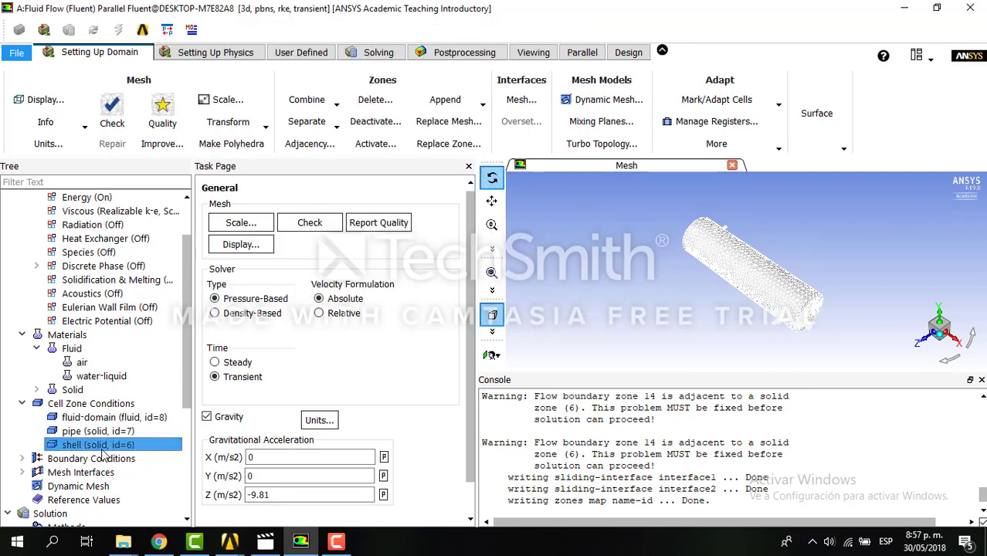
pyautogui.doubleClick(100, 446)
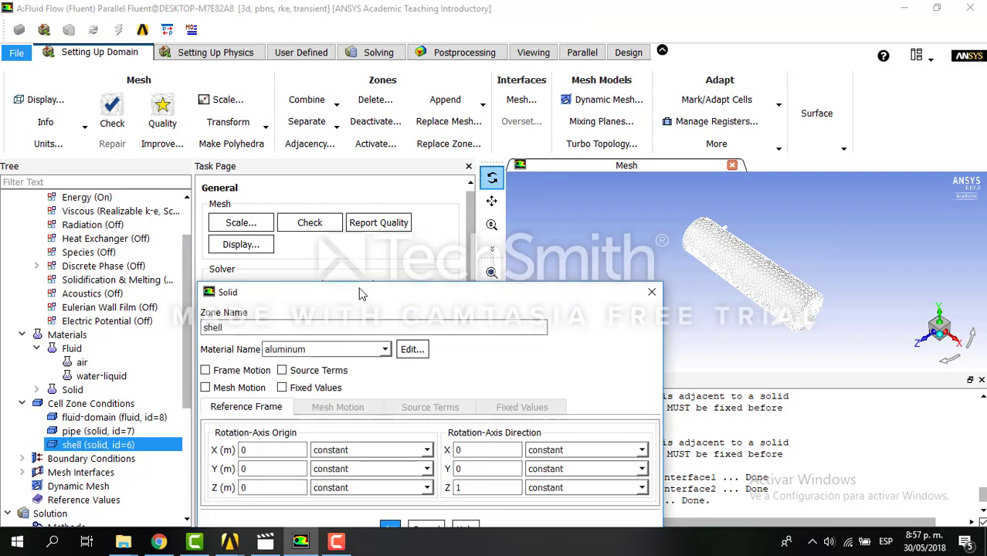
pyautogui.moveTo(355, 353); pyautogui.dragTo(356, 179)
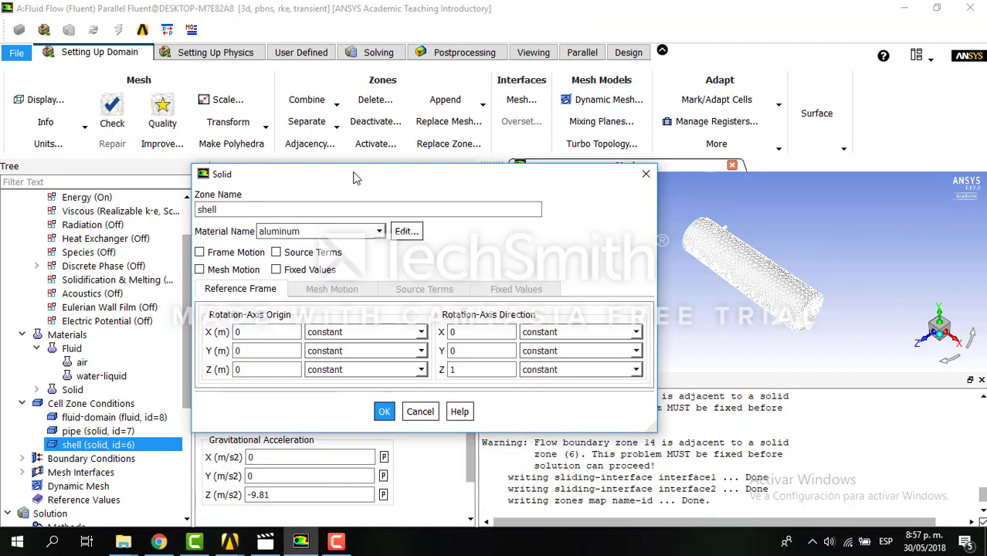
pyautogui.click(645, 173)
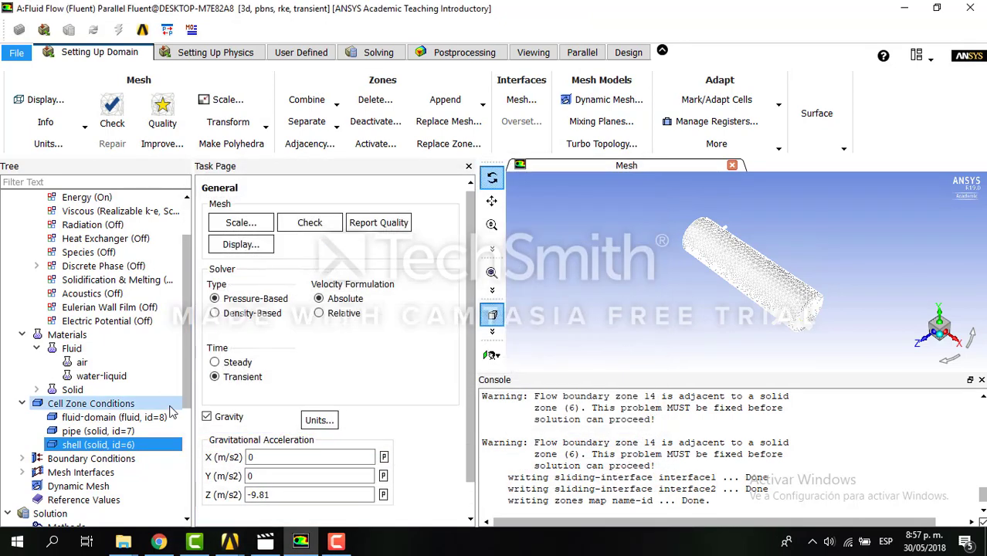
# - Change the type of the shell cell zone from solid to fluid
pyautogui.click(143, 445)
pyautogui.rightClick(143, 446)
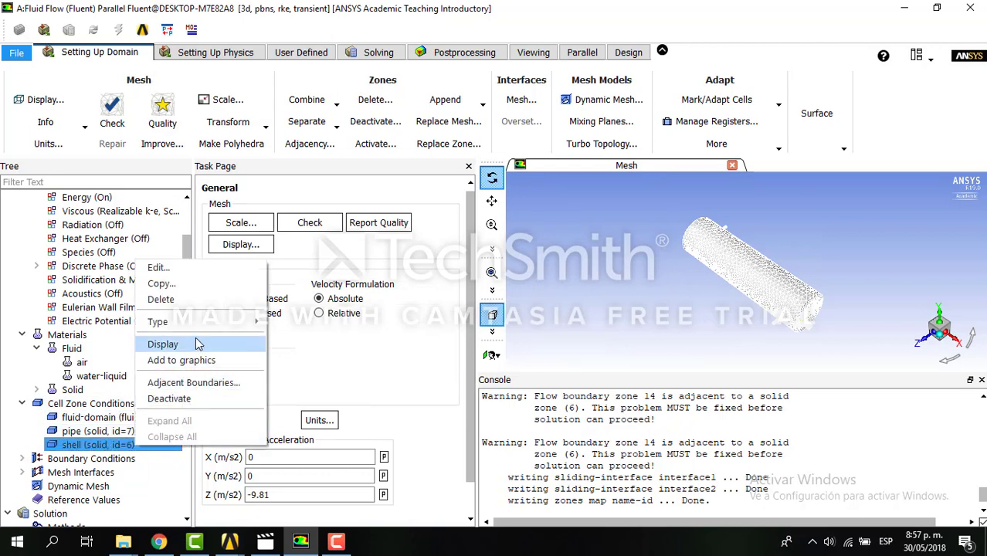
pyautogui.moveTo(197, 324)
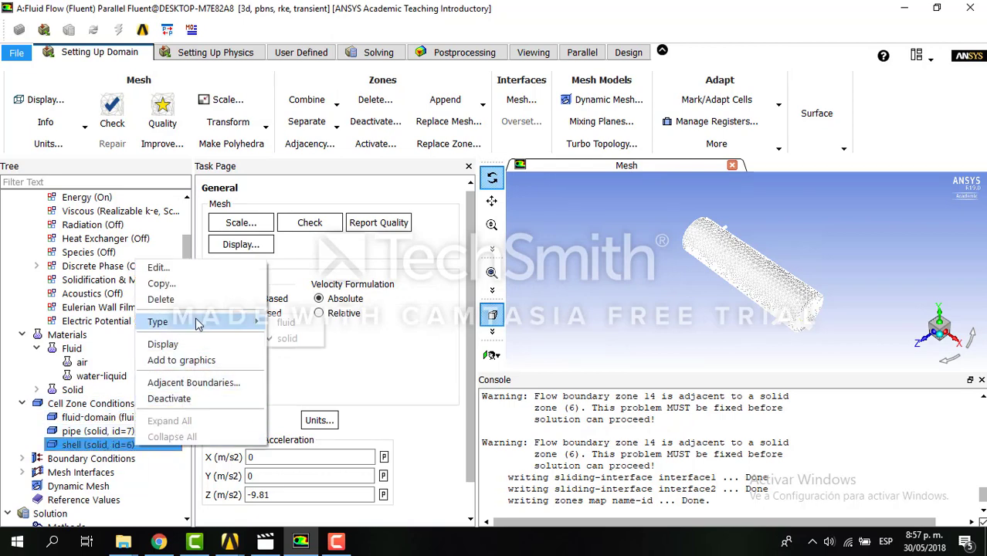
pyautogui.click(285, 322)
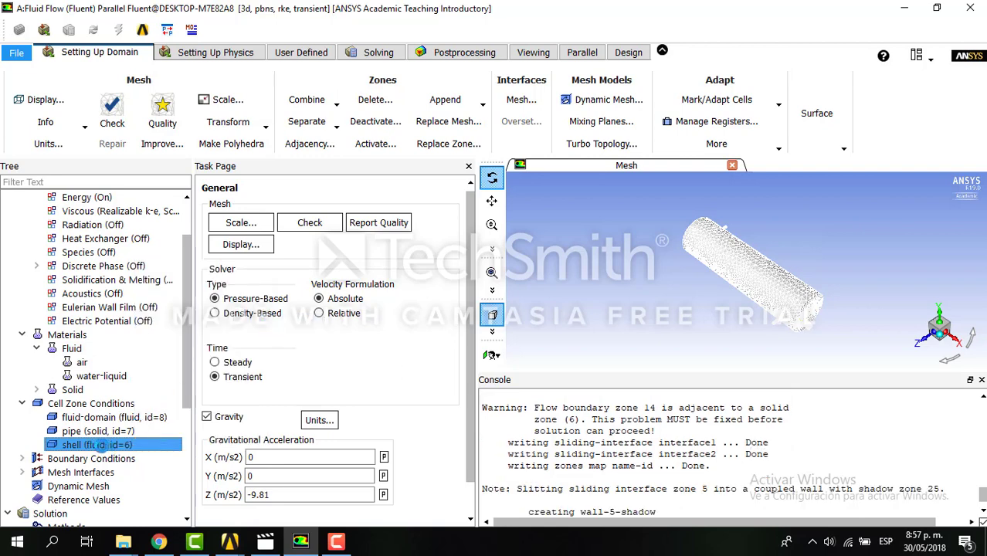
# - Assign water-liquid as the material of the shell cell zone
pyautogui.doubleClick(101, 446)
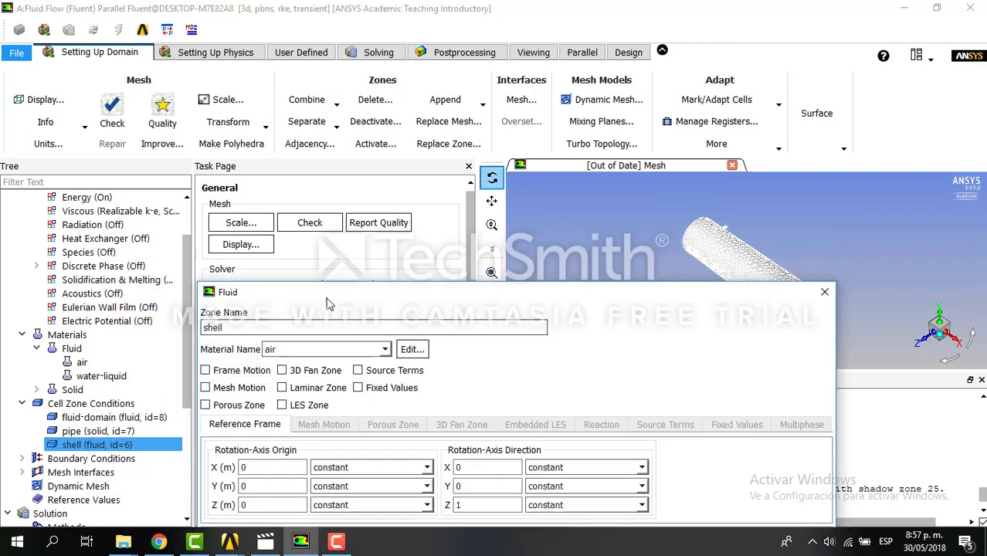
pyautogui.moveTo(328, 304); pyautogui.dragTo(273, 201)
pyautogui.click(331, 247)
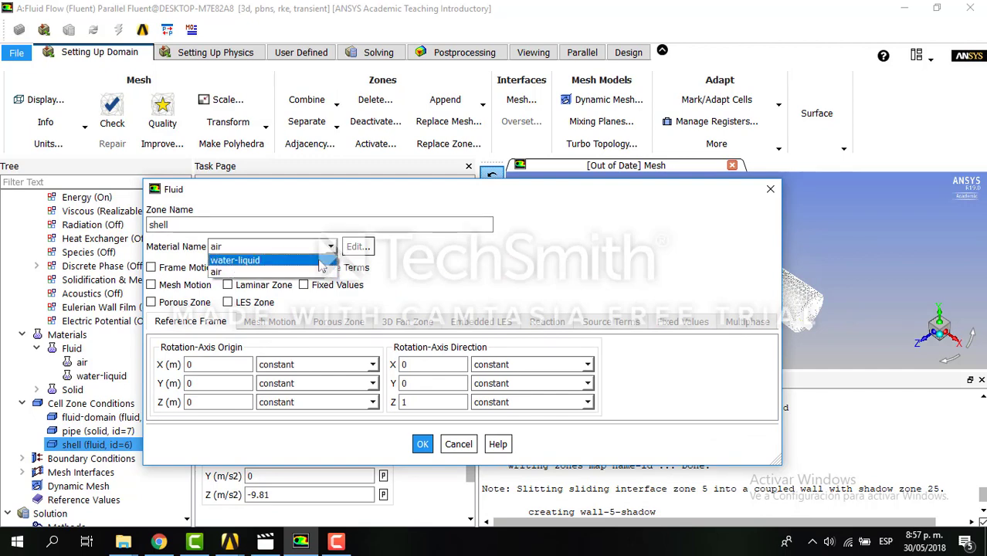
pyautogui.click(312, 262)
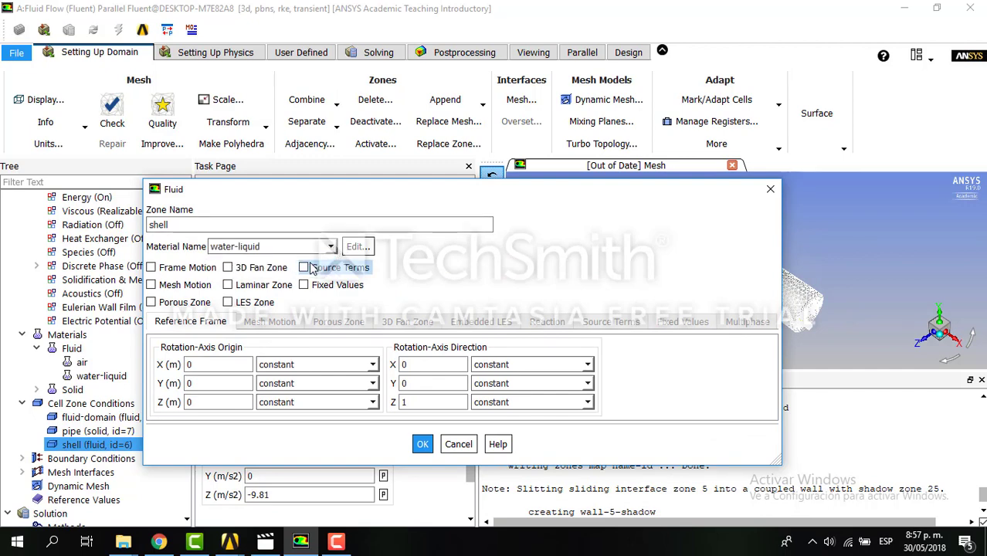
pyautogui.click(422, 445)
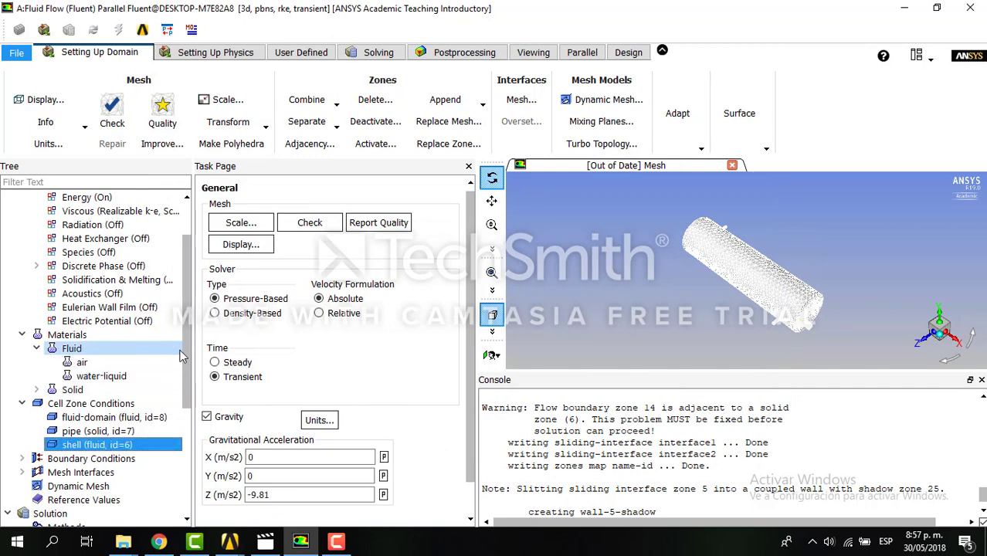
# - Expand the boundary conditions, review the listed zones and collapse the list again
pyautogui.scroll(-1, 185, 376)
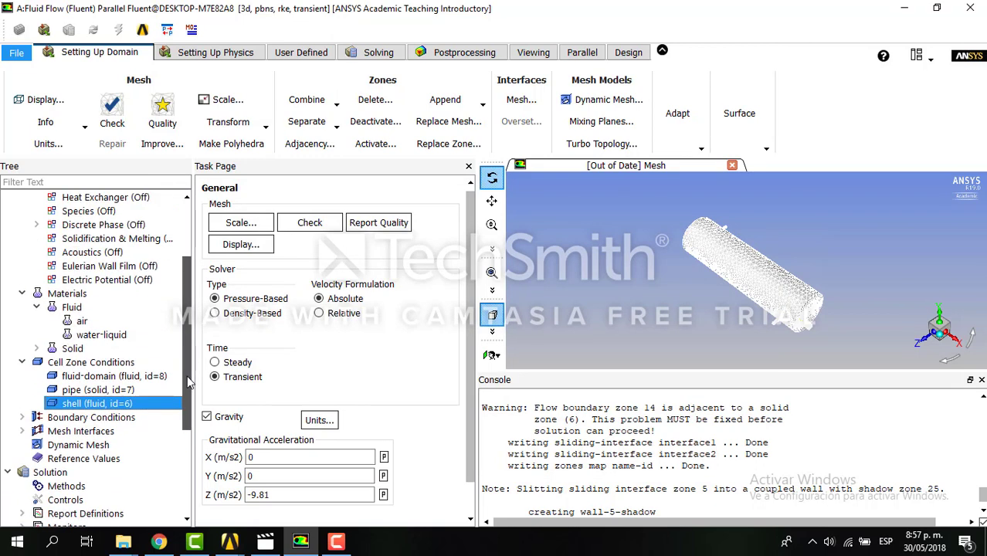
pyautogui.click(22, 418)
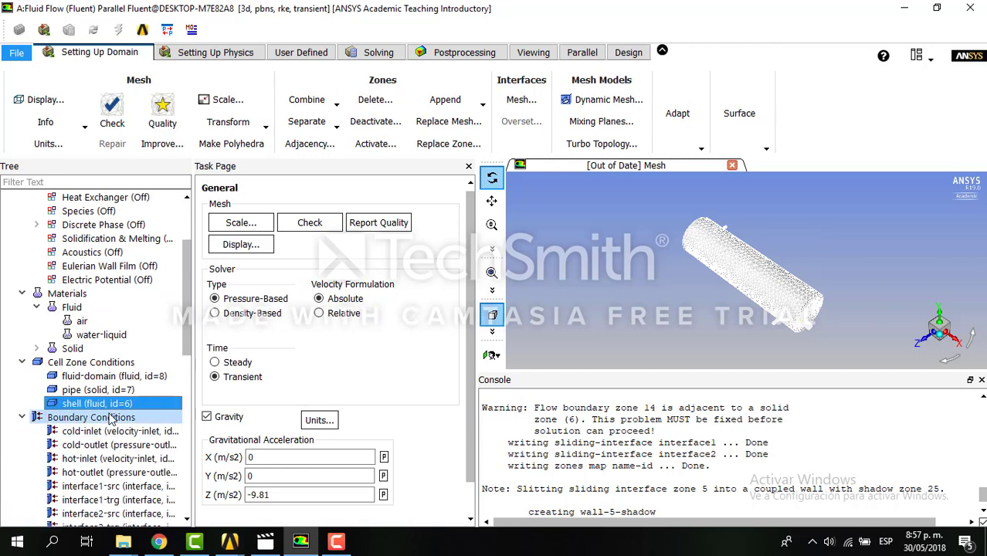
pyautogui.moveTo(186, 319); pyautogui.dragTo(183, 363)
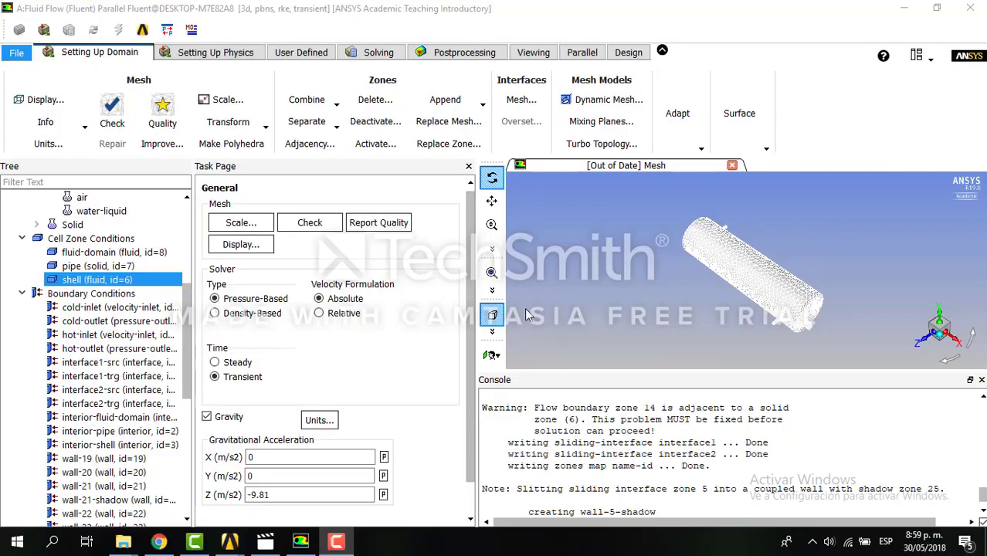
pyautogui.click(22, 294)
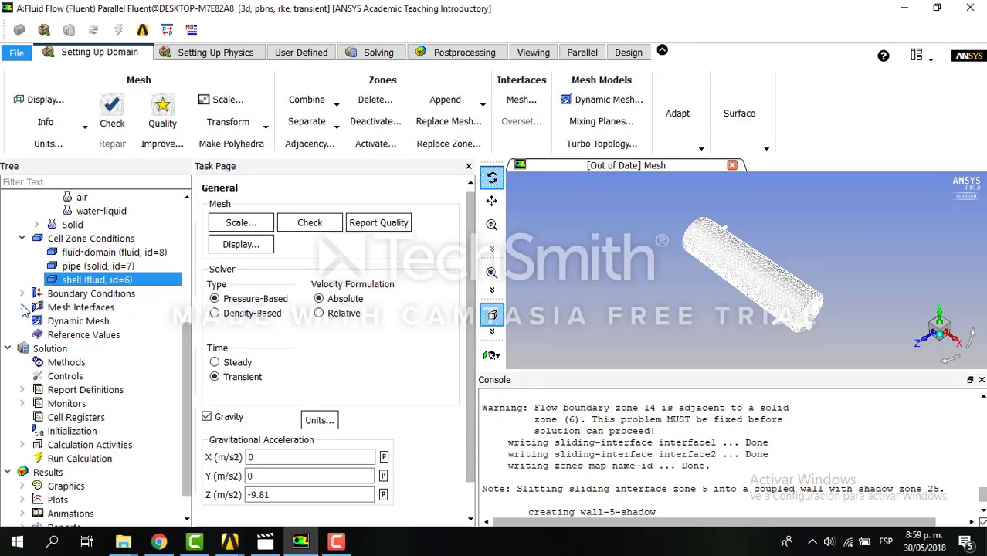
# - Expand the mesh interfaces, open their dialog and draw interface1 in the graphics window
pyautogui.click(22, 307)
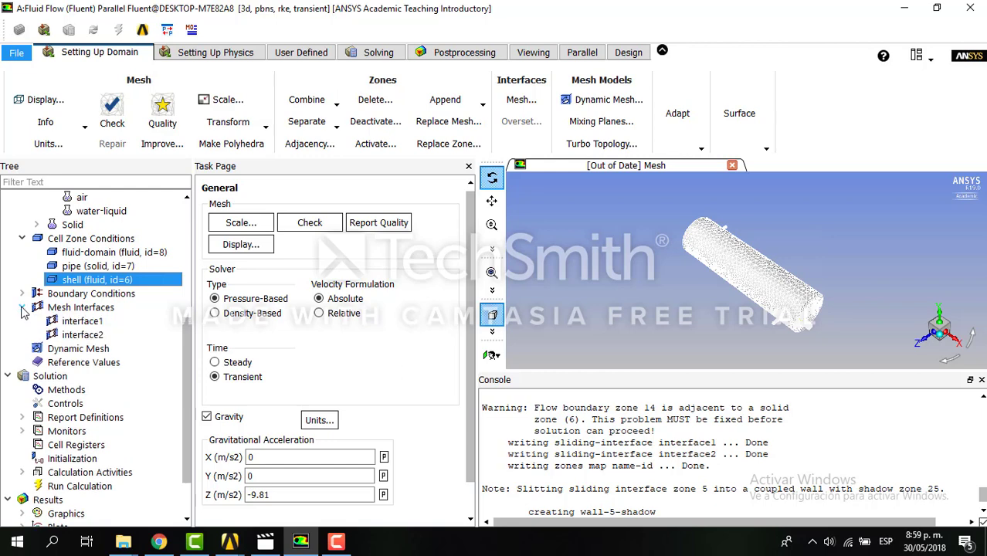
pyautogui.click(99, 321)
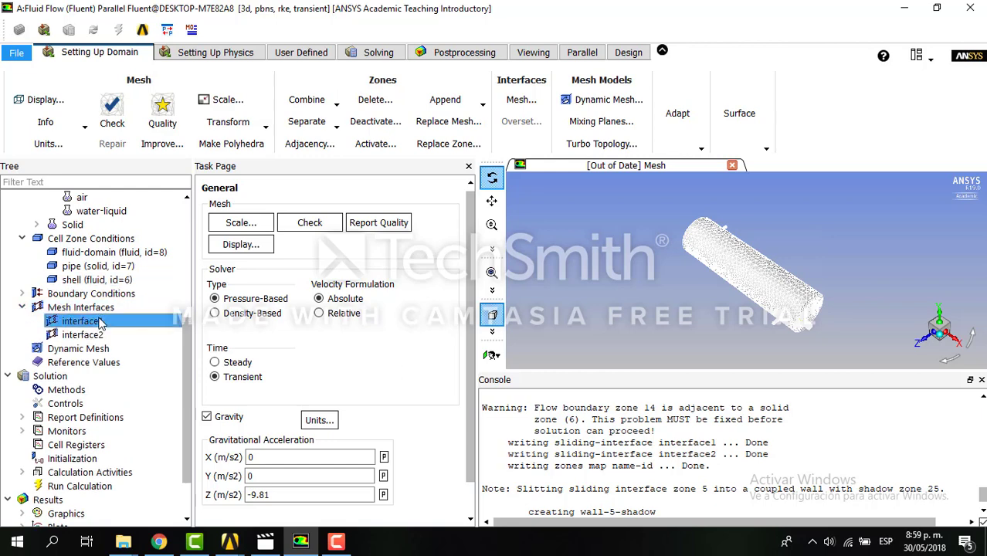
pyautogui.click(93, 336)
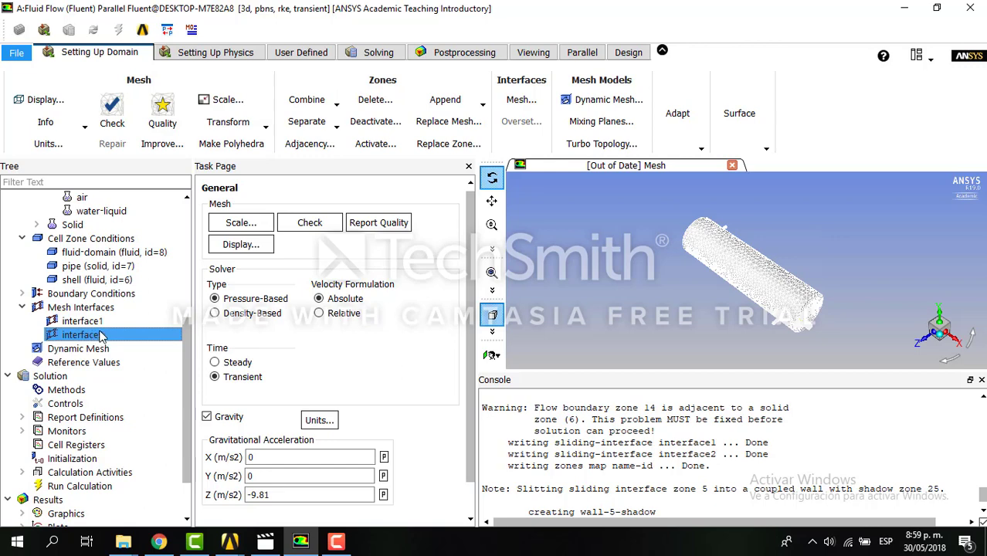
pyautogui.rightClick(108, 324)
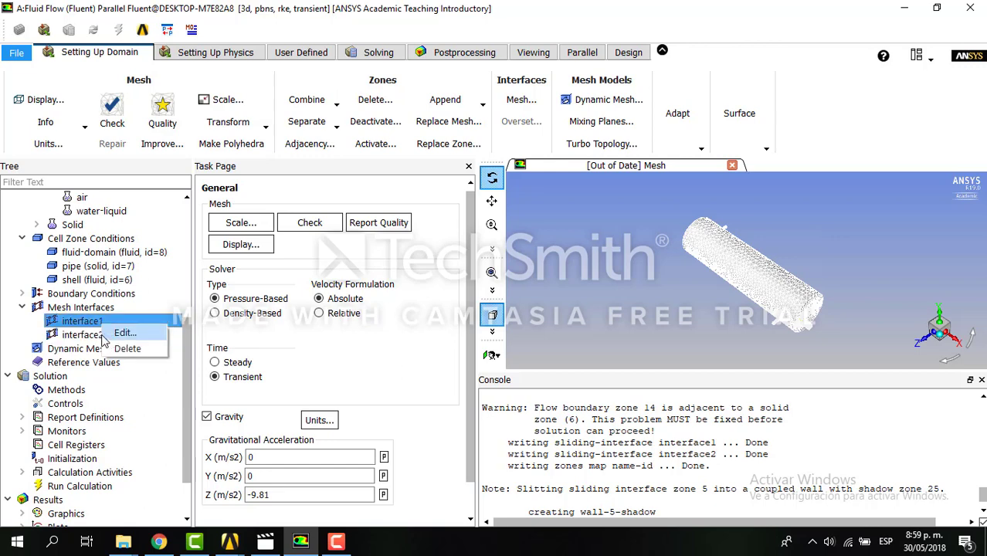
pyautogui.click(75, 324)
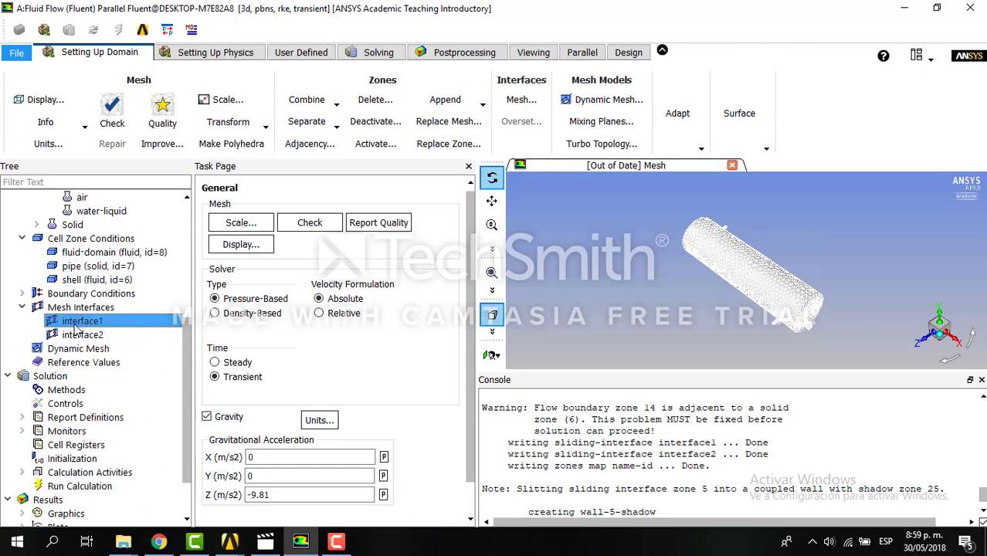
pyautogui.doubleClick(81, 325)
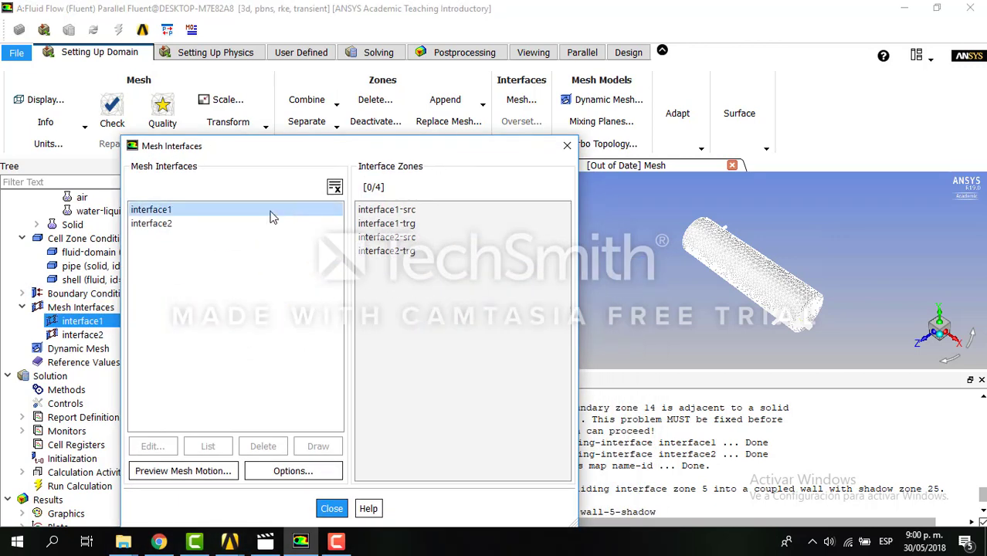
pyautogui.click(272, 211)
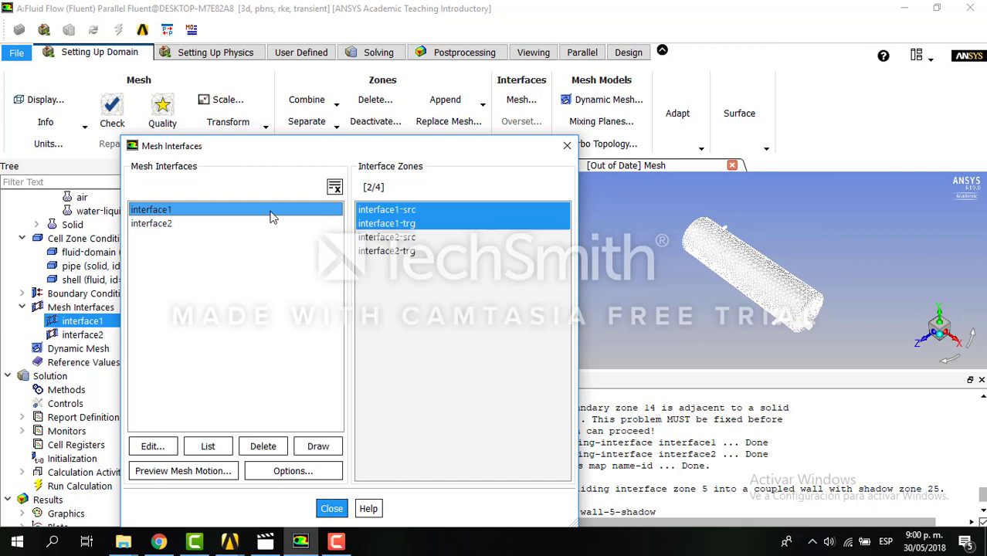
pyautogui.click(315, 455)
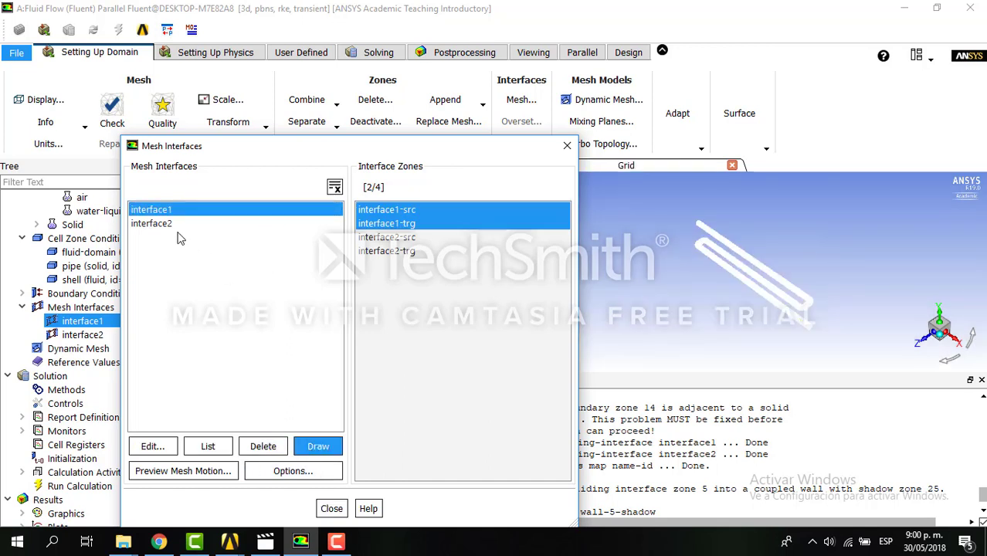
# - Draw interface2 and inspect its pipe surfaces from a rotated view
pyautogui.click(169, 229)
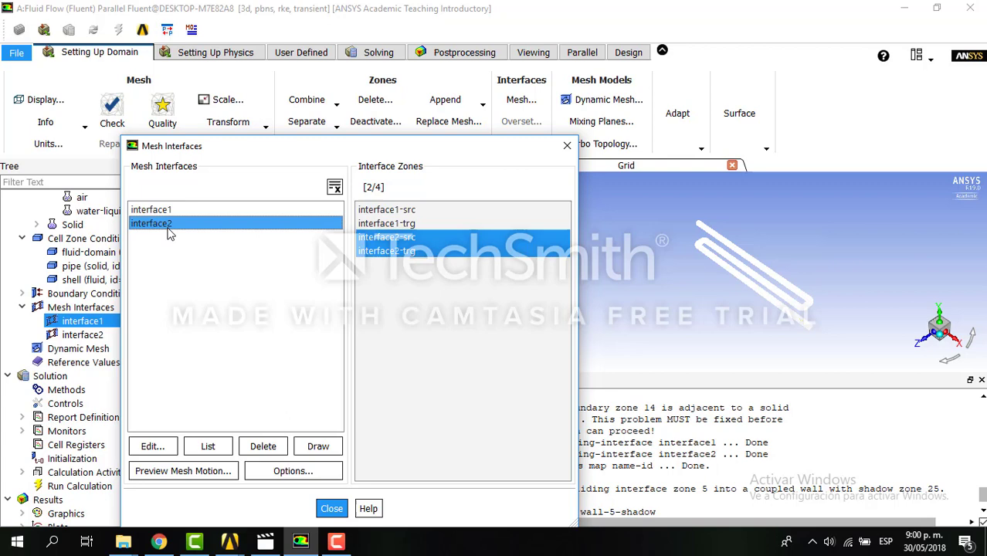
pyautogui.click(326, 451)
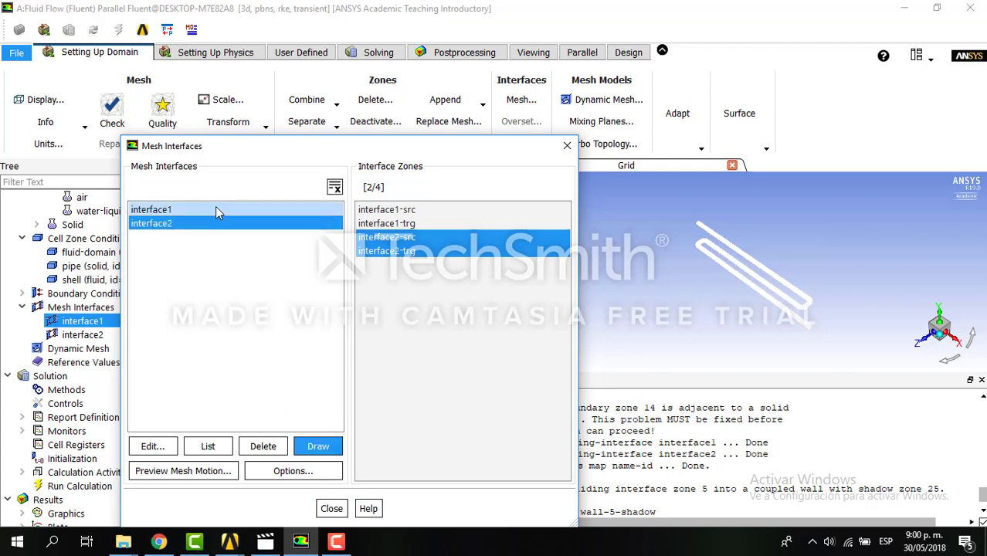
pyautogui.click(784, 248)
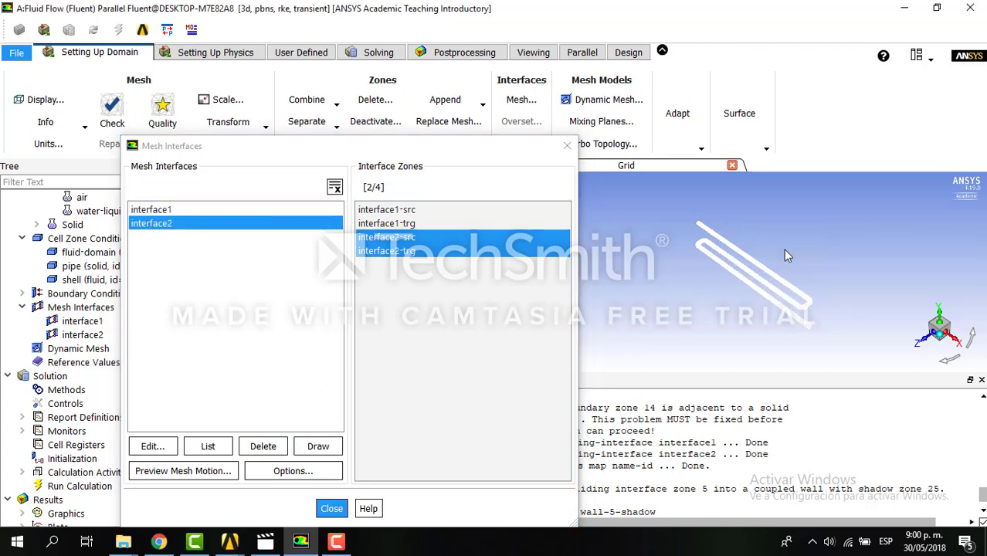
pyautogui.scroll(-3, 786, 249)
pyautogui.scroll(1, 787, 249)
pyautogui.scroll(3, 788, 250)
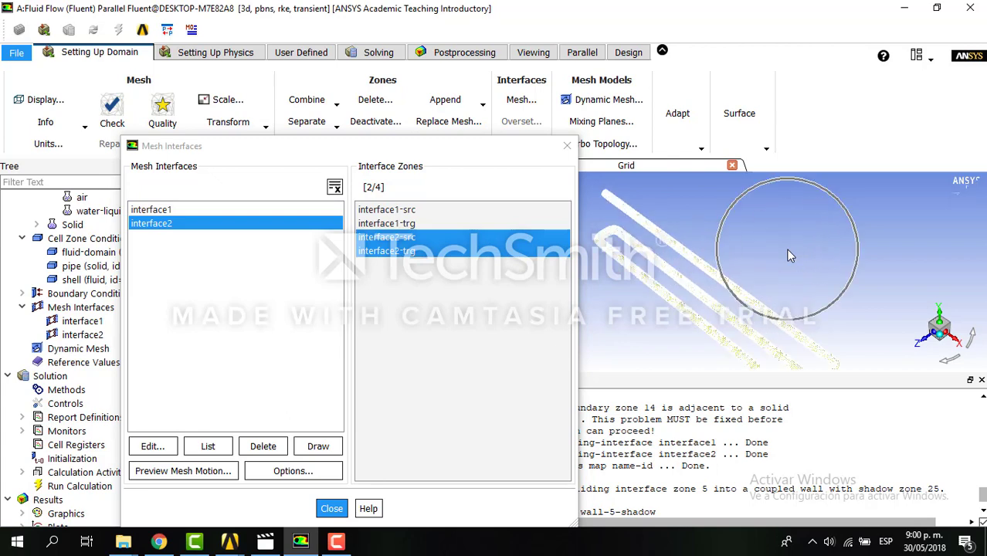
pyautogui.moveTo(707, 333); pyautogui.dragTo(670, 291)
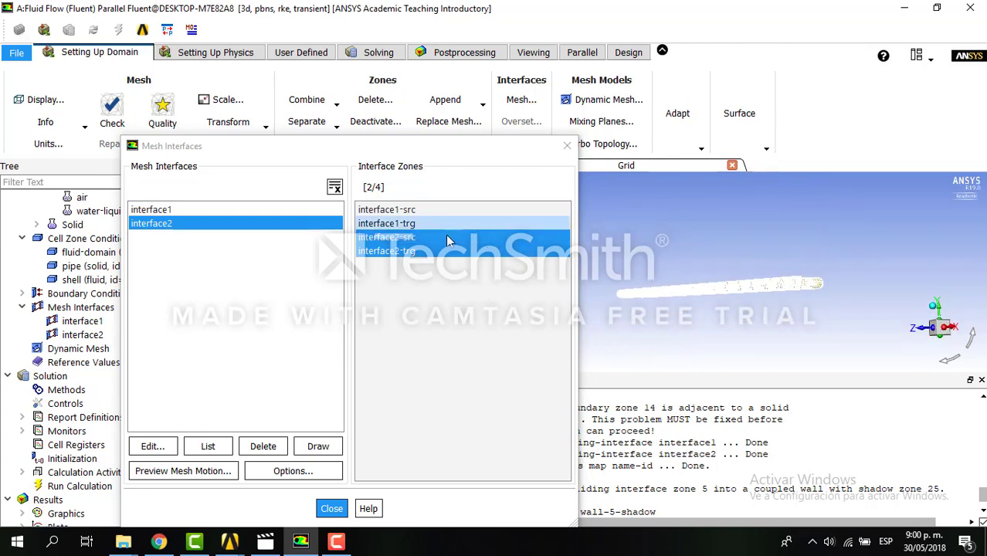
# - Draw interface1 and interface2 in turn and compare their surface meshes up close at the pipe end
pyautogui.click(207, 213)
pyautogui.click(318, 448)
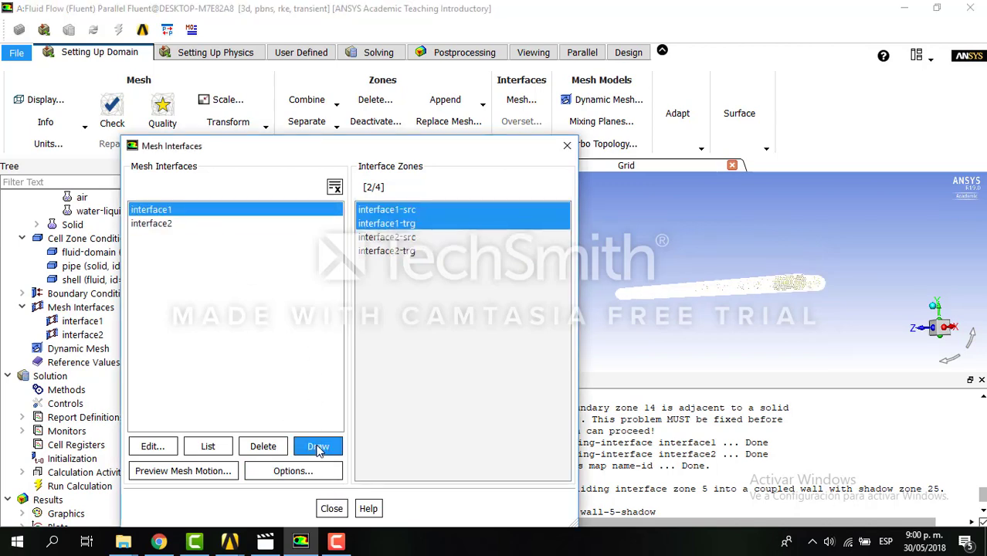
pyautogui.moveTo(786, 206); pyautogui.dragTo(719, 238)
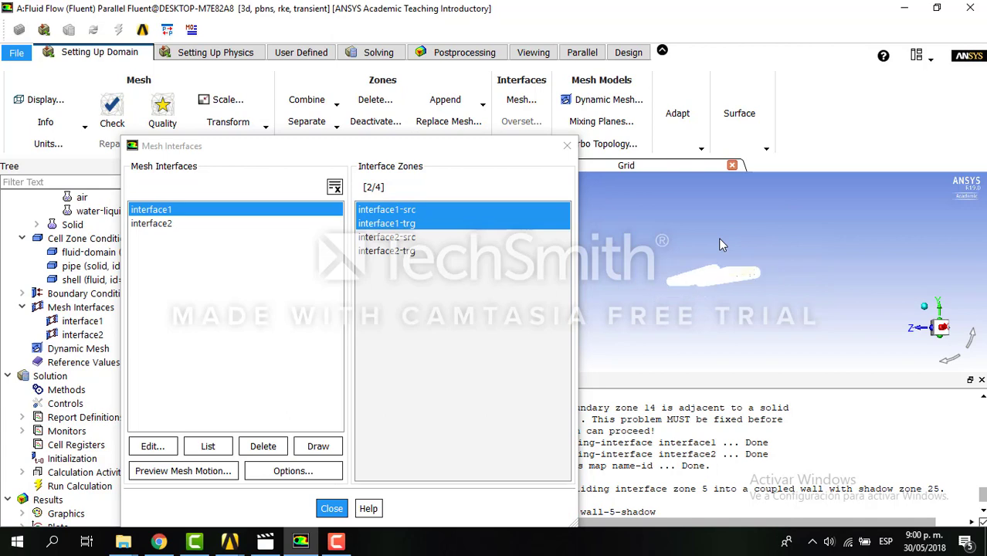
pyautogui.scroll(5, 718, 238)
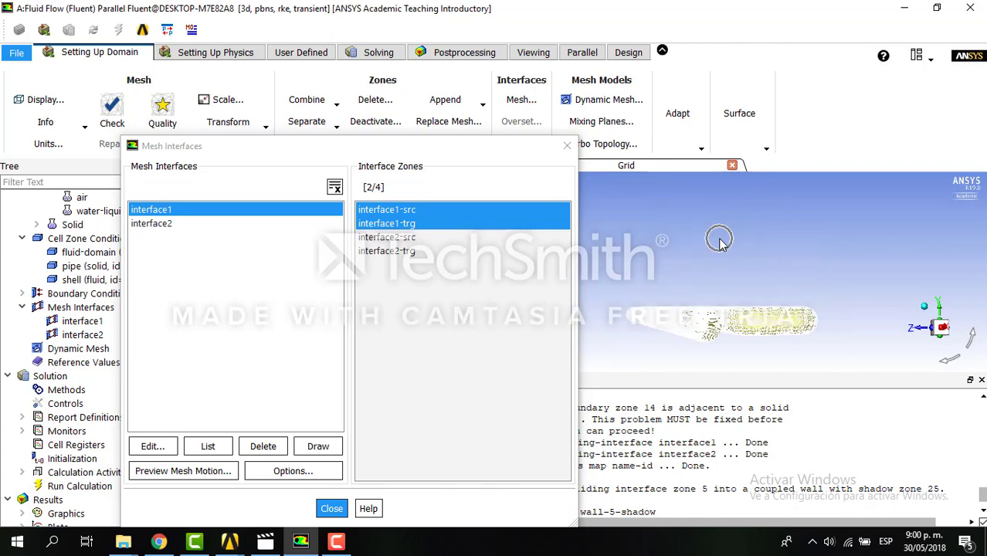
pyautogui.scroll(-5, 713, 251)
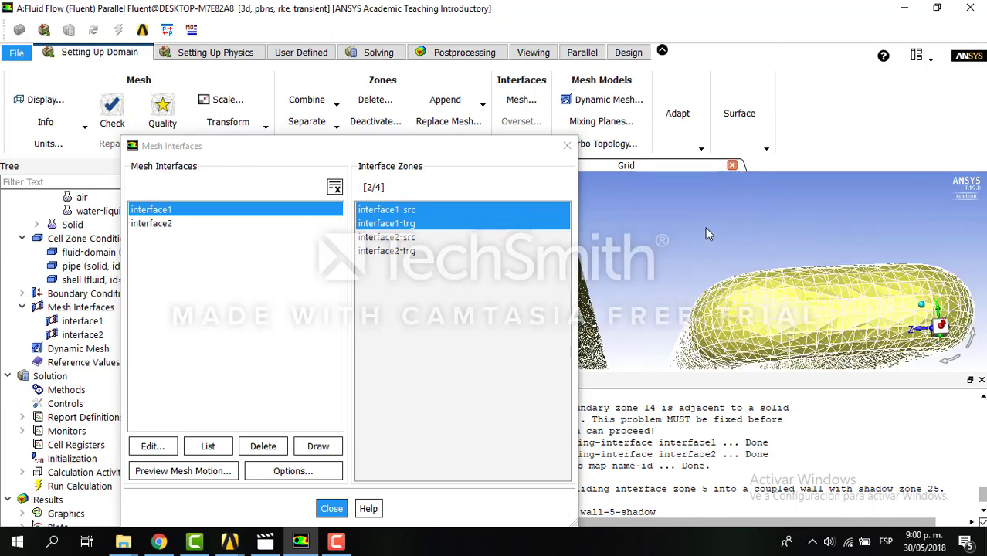
pyautogui.scroll(3, 720, 231)
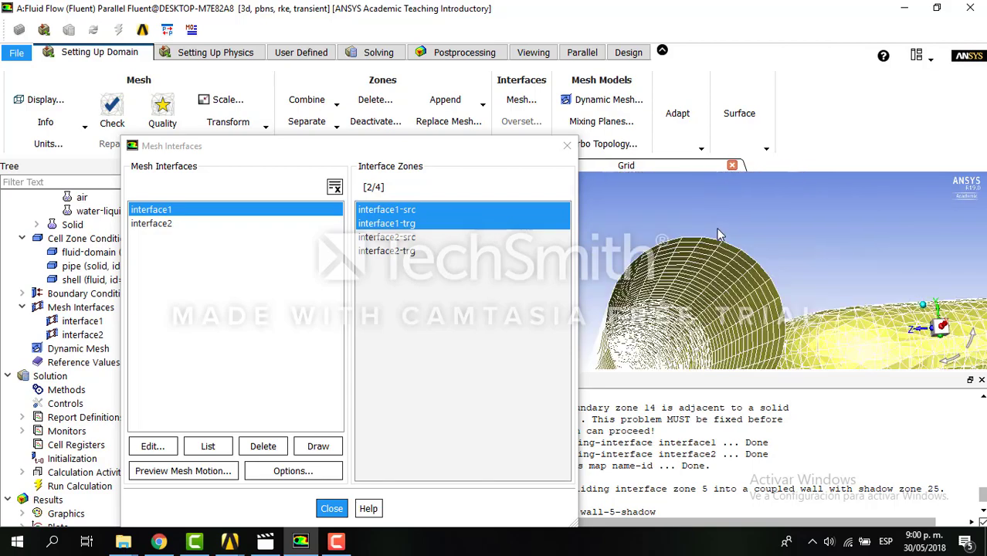
pyautogui.scroll(-3, 719, 229)
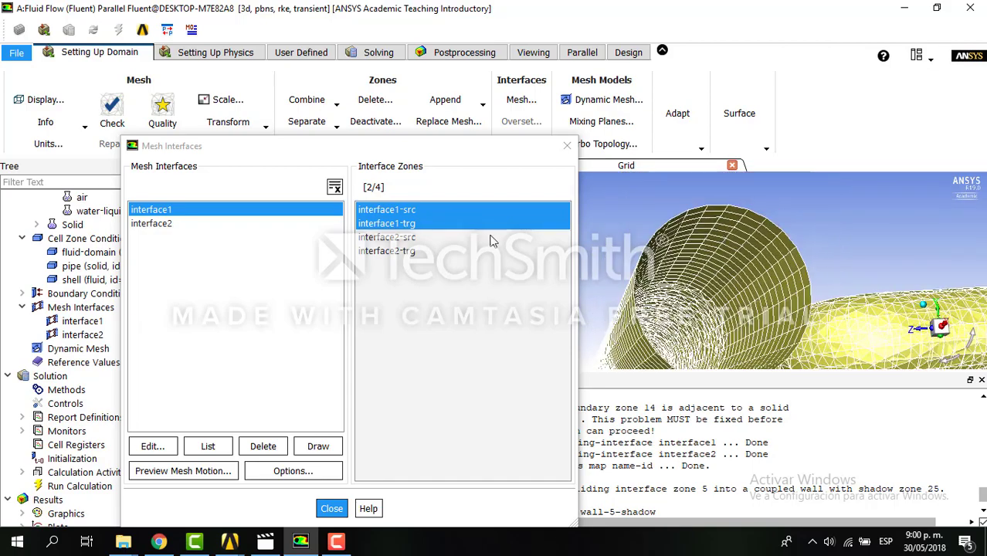
pyautogui.click(282, 224)
pyautogui.click(327, 451)
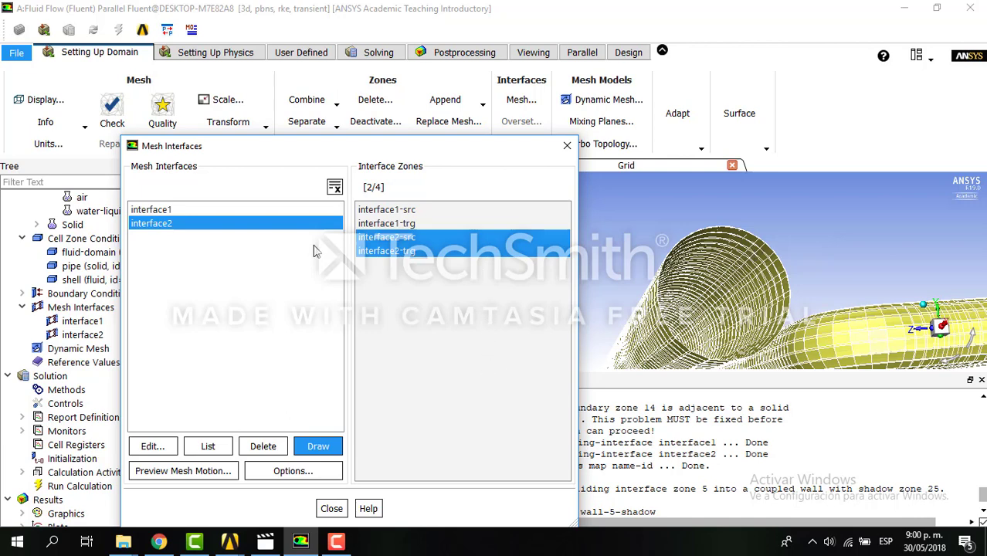
# - Enable Coupled Wall for interface1 in the mesh interface editor, enable it for interface2 and apply the interface2 setting
pyautogui.click(275, 215)
pyautogui.click(155, 446)
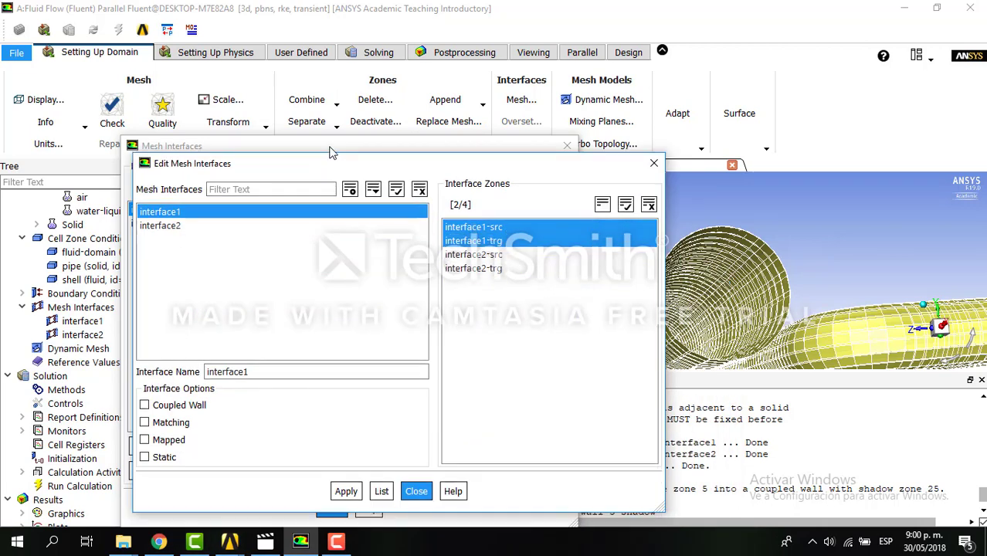
pyautogui.click(126, 341)
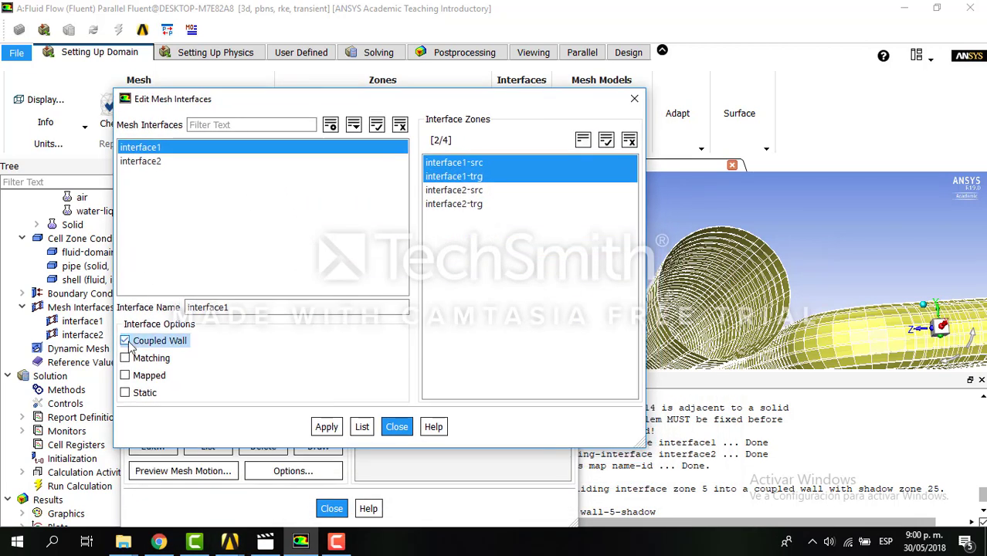
pyautogui.click(135, 161)
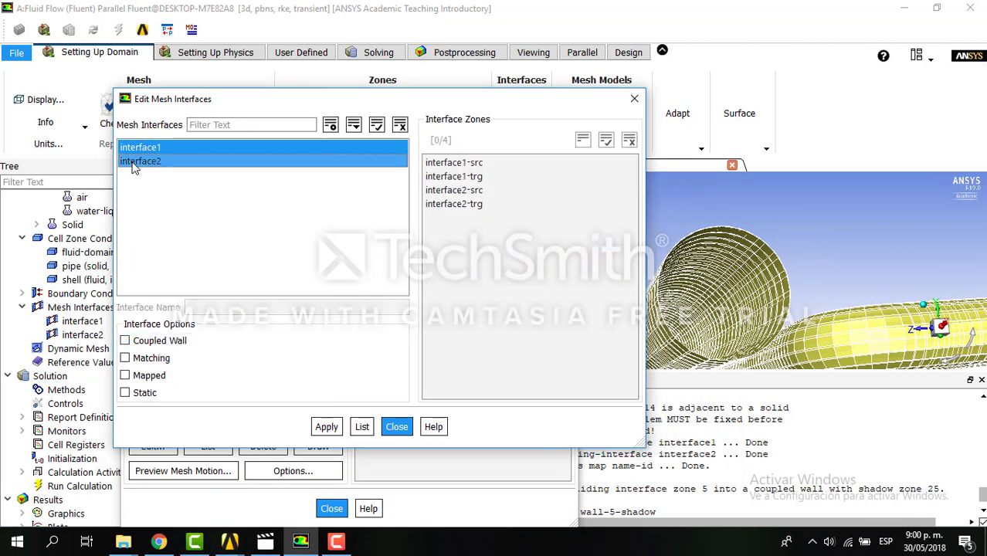
pyautogui.click(137, 149)
pyautogui.click(127, 343)
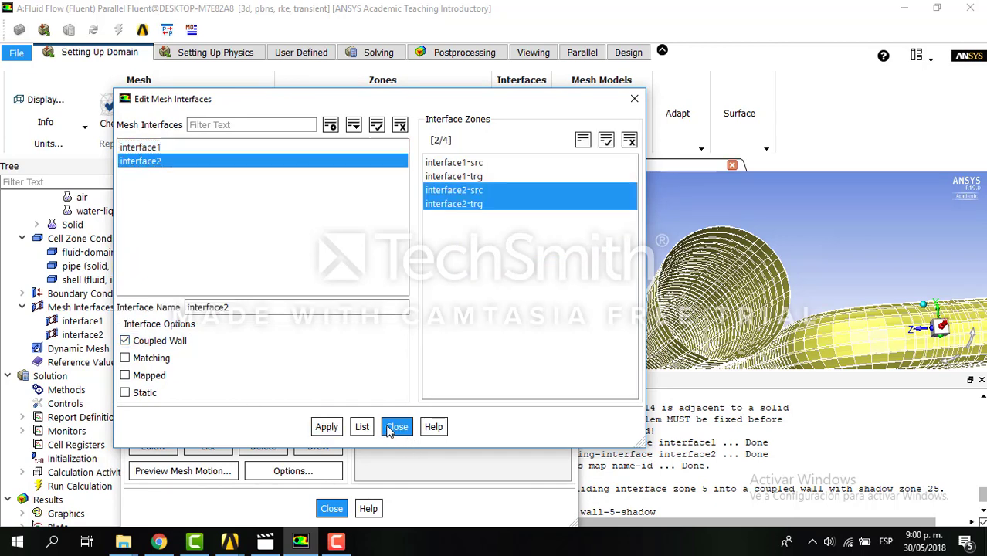
pyautogui.click(328, 430)
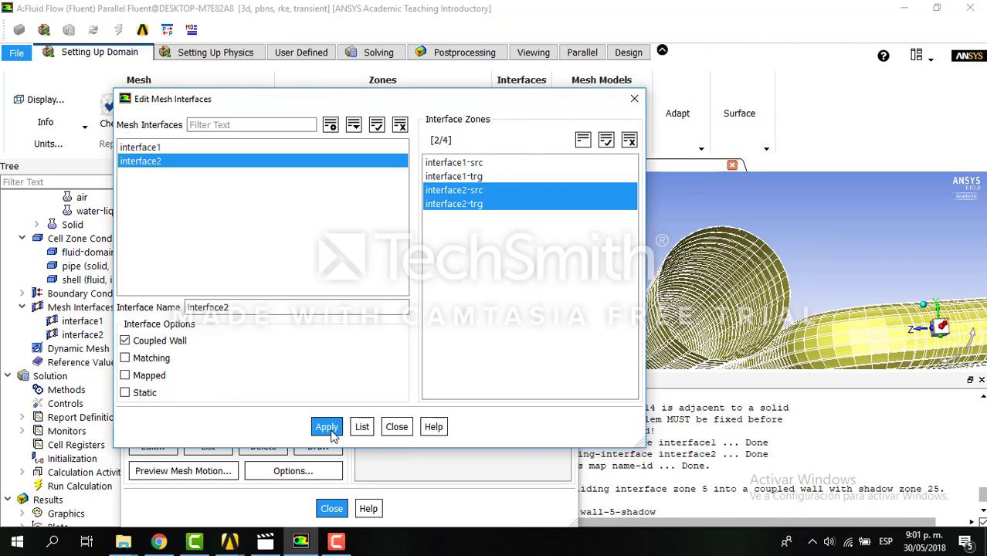
pyautogui.click(397, 428)
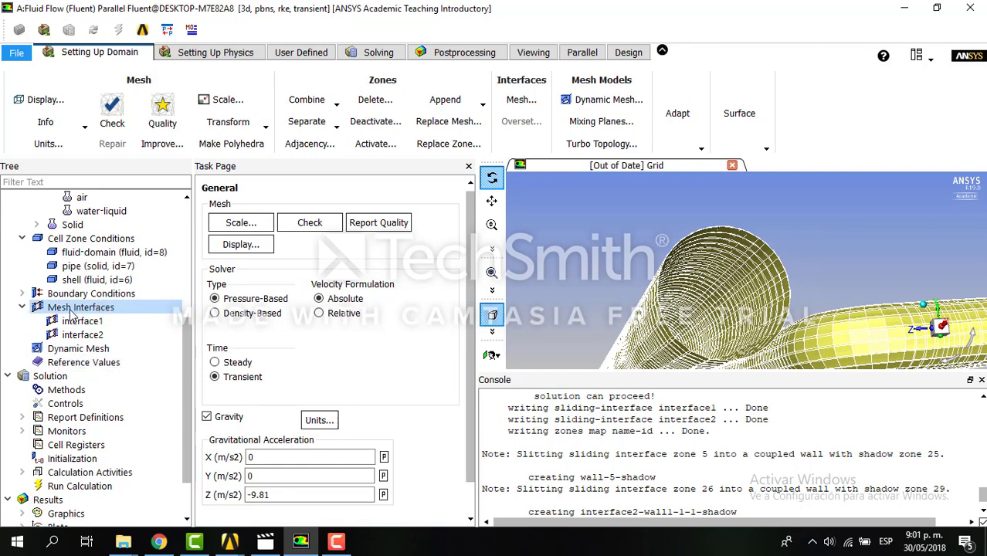
# - Set the velocity magnitude of the cold-inlet boundary to 1 m/s and accept its settings
pyautogui.click(22, 294)
pyautogui.click(132, 309)
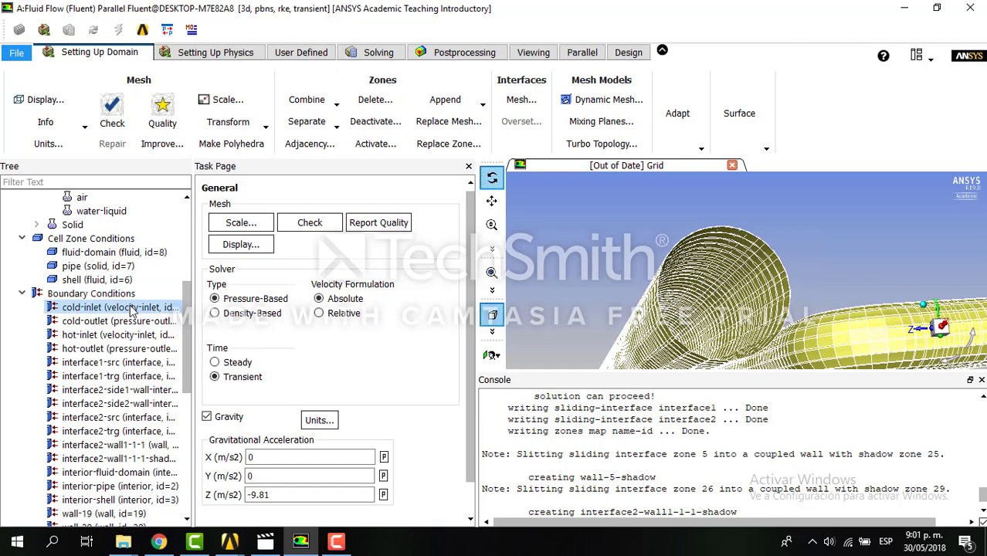
pyautogui.click(131, 308)
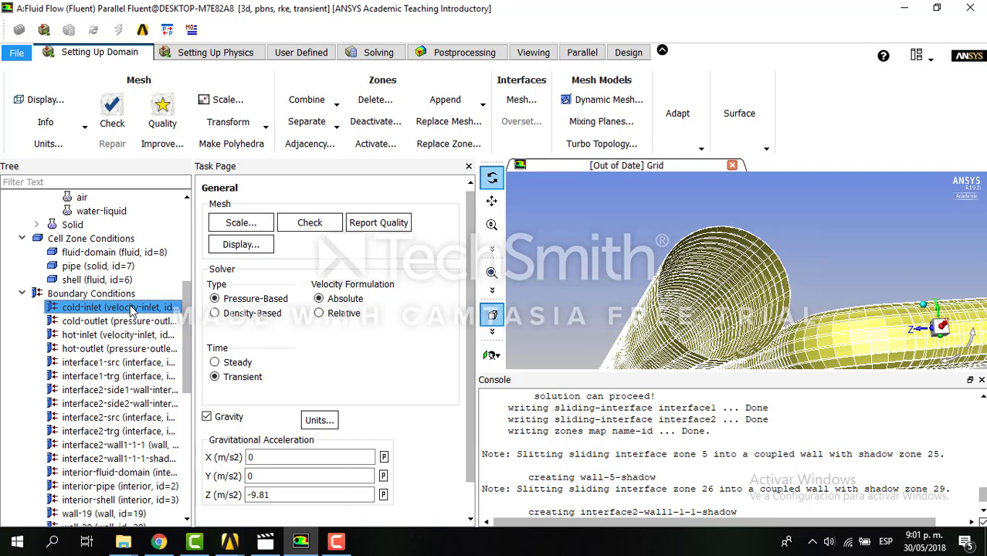
pyautogui.doubleClick(131, 308)
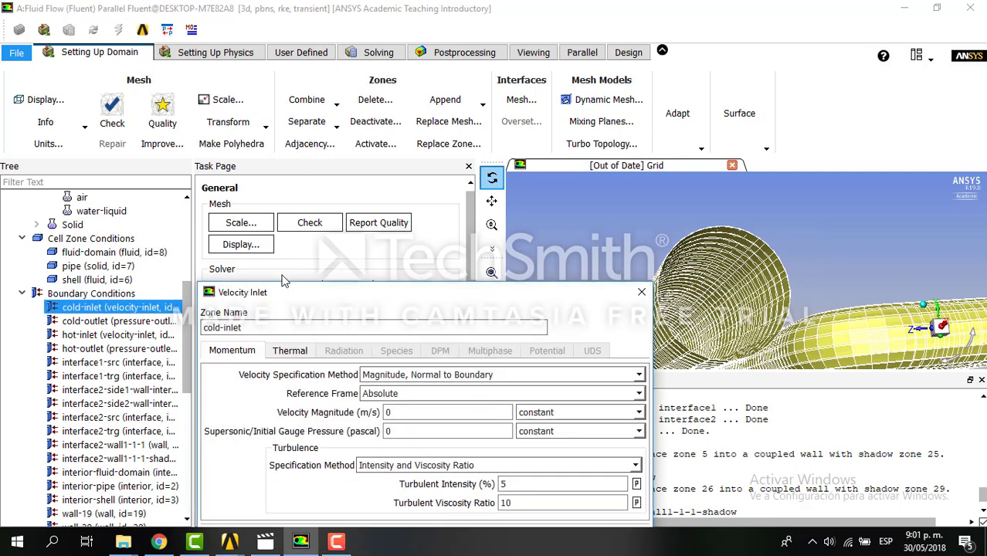
pyautogui.moveTo(283, 296); pyautogui.dragTo(261, 105)
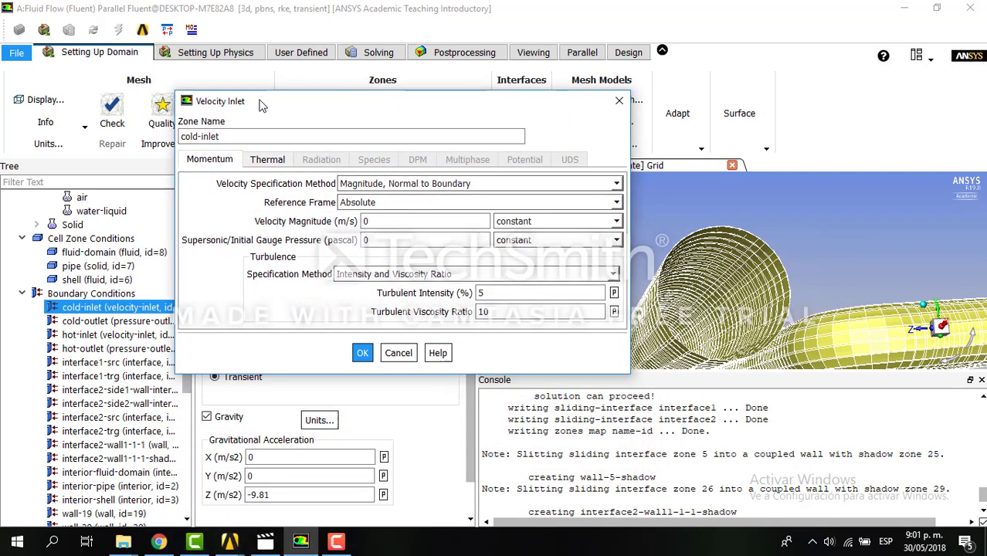
pyautogui.doubleClick(414, 224)
pyautogui.write('1')
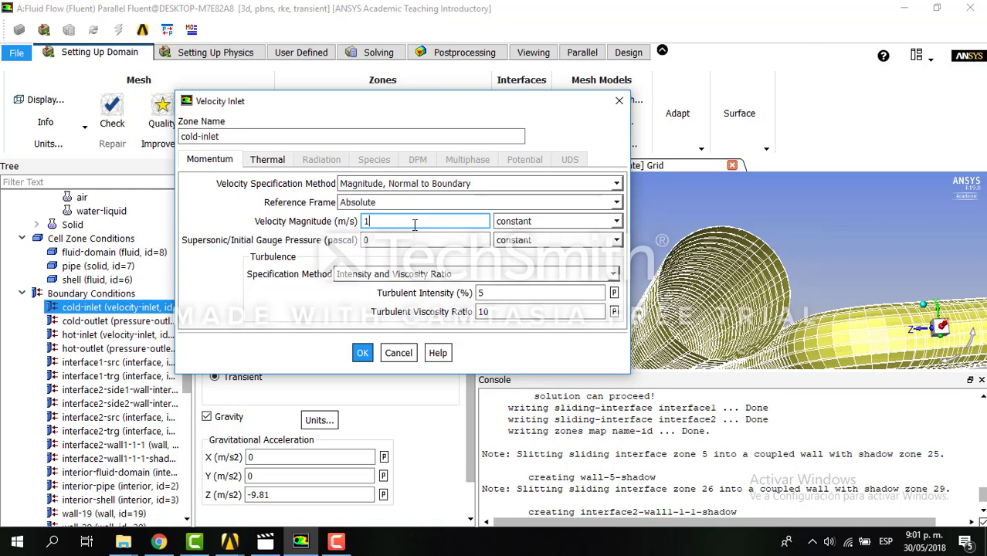
pyautogui.click(258, 161)
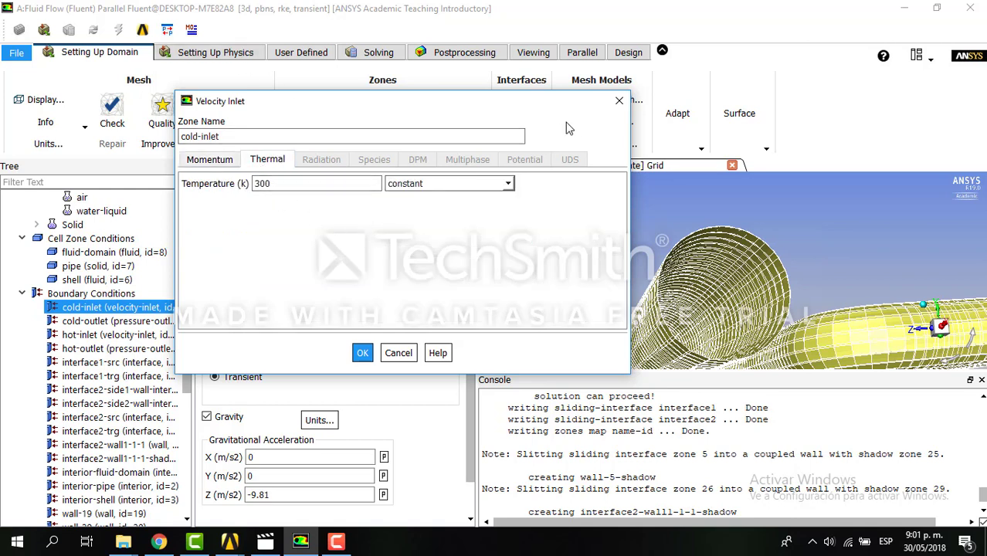
pyautogui.click(364, 358)
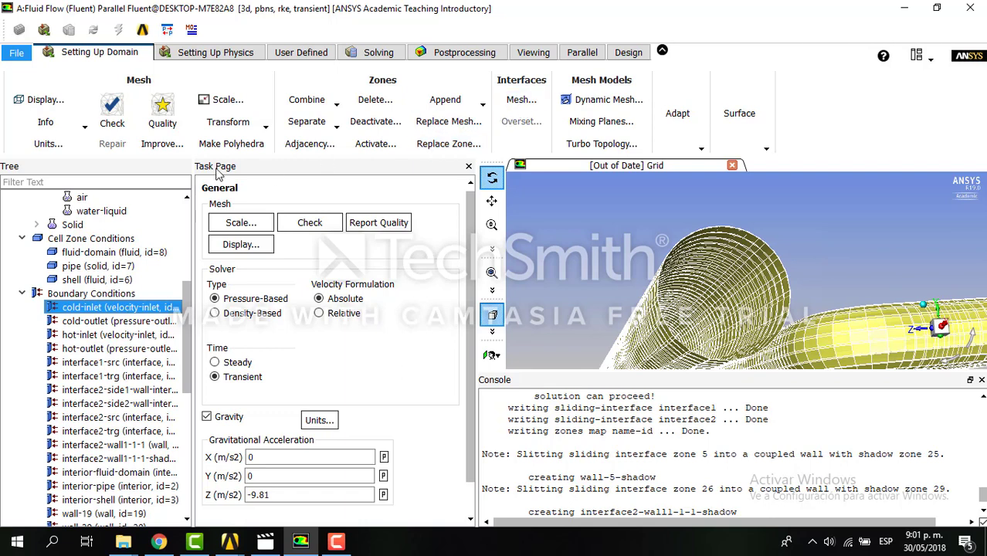
# - Change the unit of the temperature quantity to c (Celsius)
pyautogui.click(44, 150)
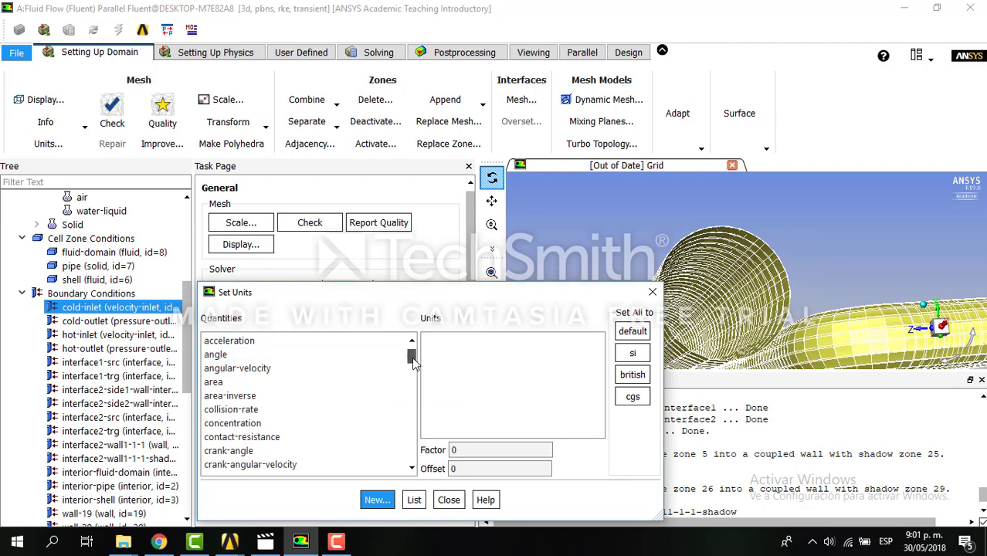
pyautogui.moveTo(412, 357); pyautogui.dragTo(405, 437)
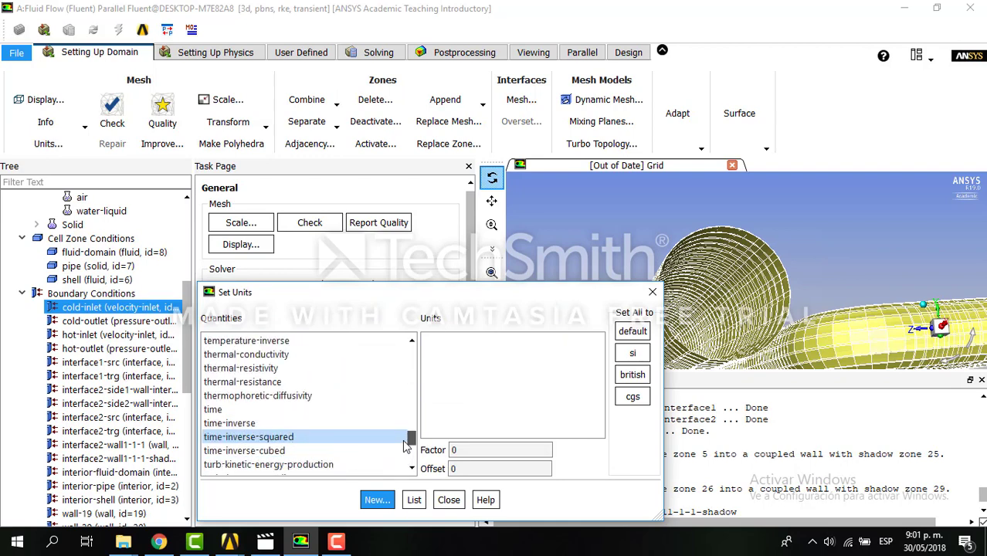
pyautogui.scroll(3, 364, 359)
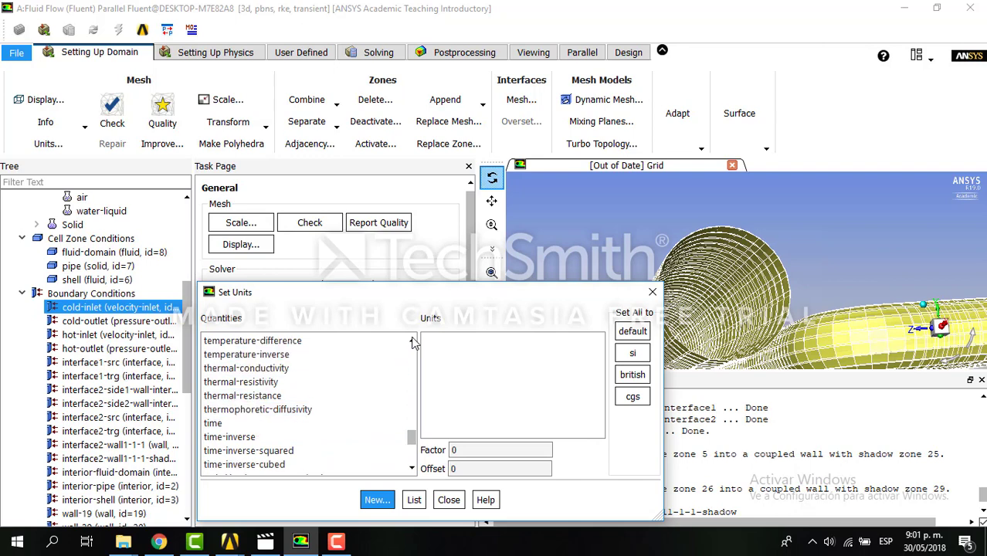
pyautogui.click(345, 356)
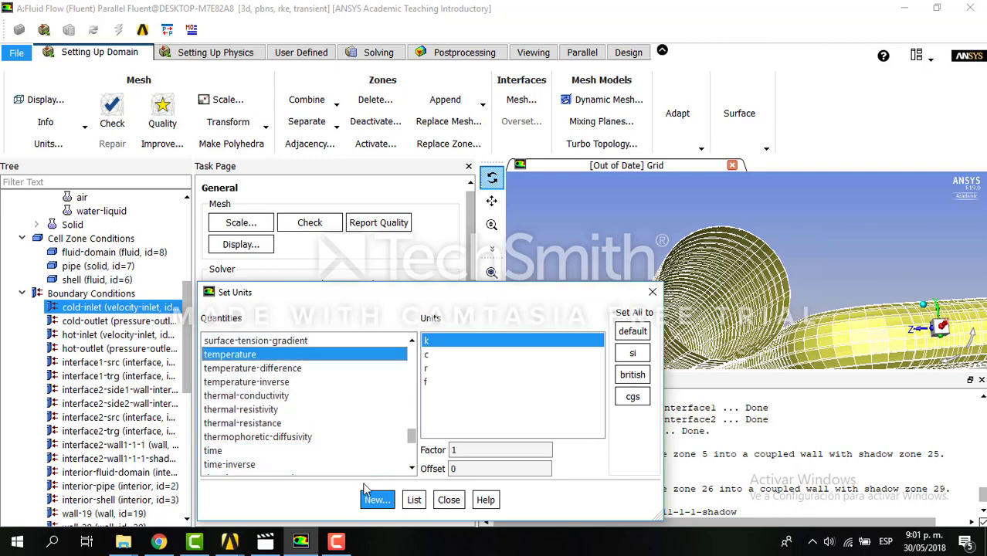
pyautogui.click(504, 354)
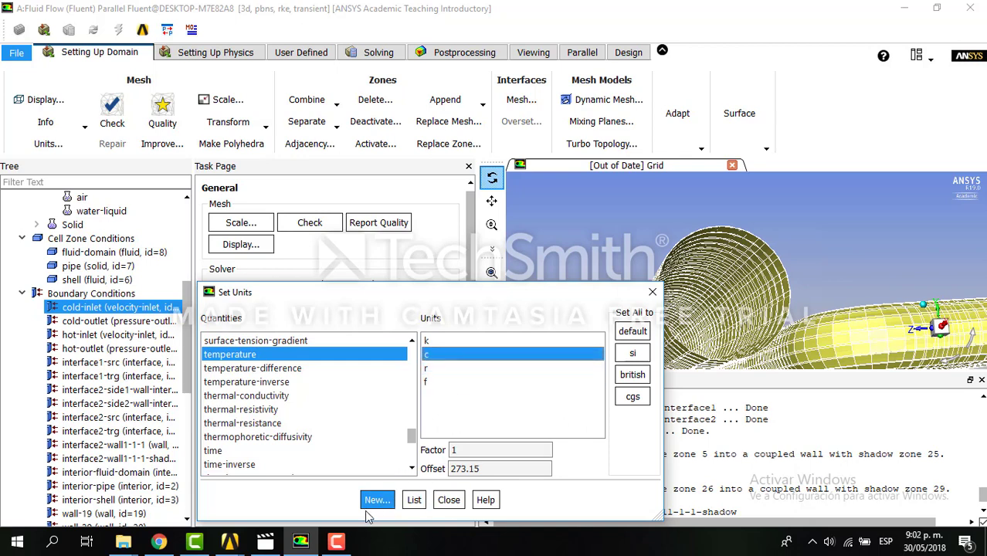
pyautogui.click(653, 293)
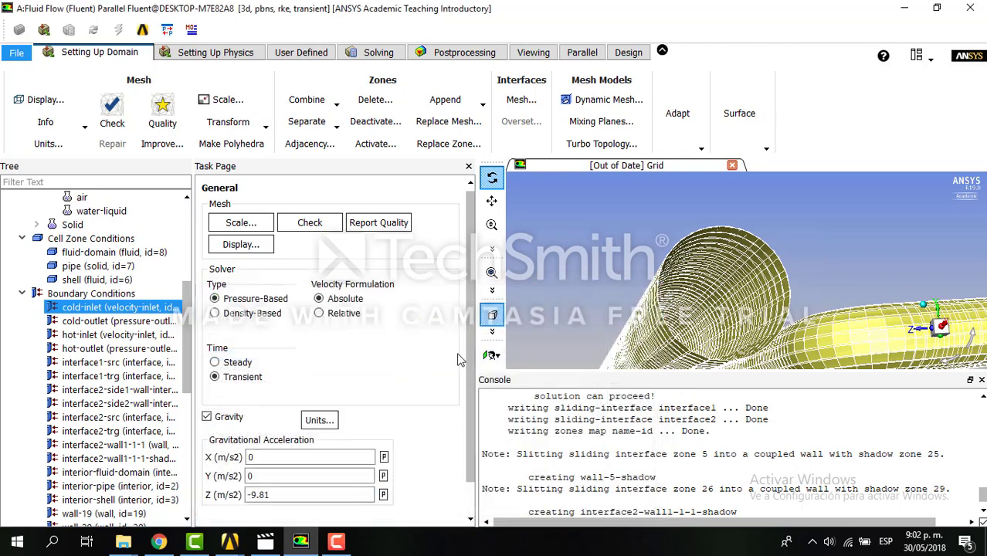
# - Set the cold-inlet thermal condition to a constant temperature of 12 °C
pyautogui.doubleClick(133, 309)
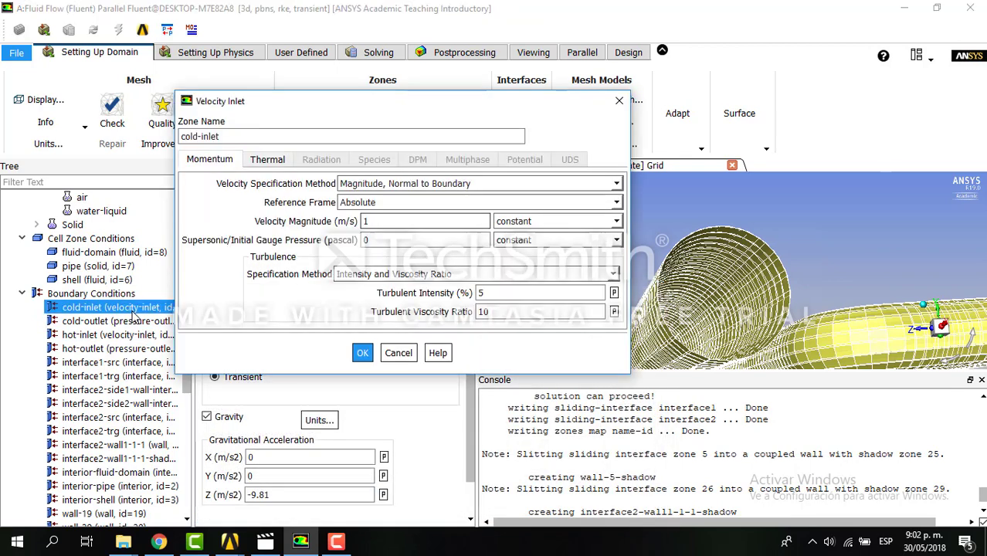
pyautogui.click(276, 163)
pyautogui.click(323, 183)
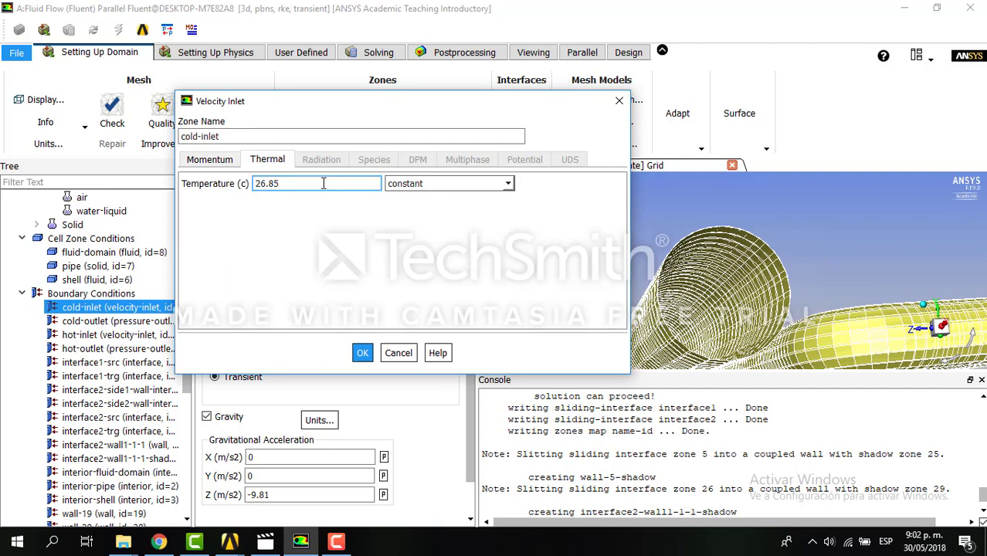
pyautogui.hotkey('shift', 'Left')
pyautogui.hotkey('shift', 'Left')
pyautogui.hotkey('shift', 'Left')
pyautogui.hotkey('shift', 'Left')
pyautogui.hotkey('shift', 'Left')
pyautogui.write('12')
pyautogui.click(363, 353)
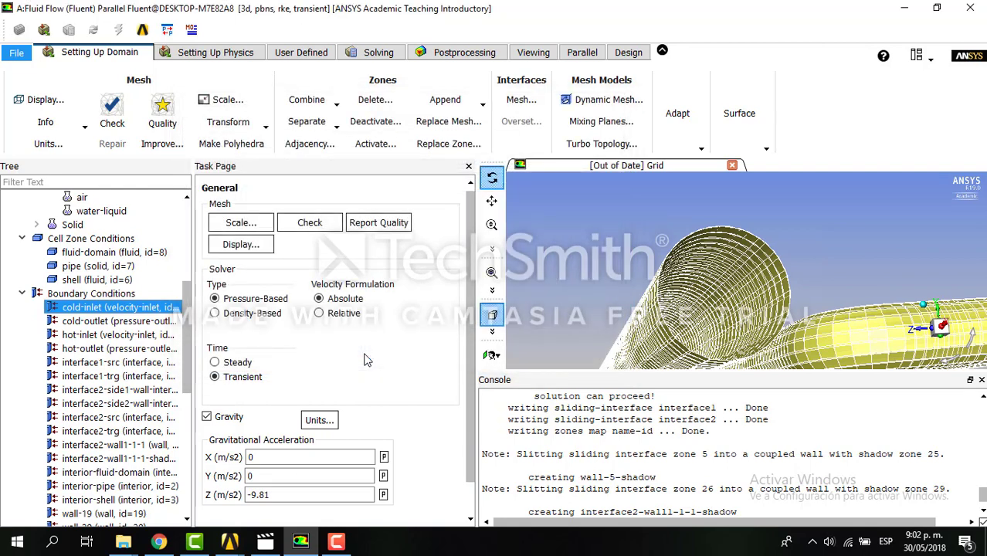
# - Give the hot-inlet boundary a velocity magnitude of 1 m/s and a temperature of 95 °C
pyautogui.click(100, 336)
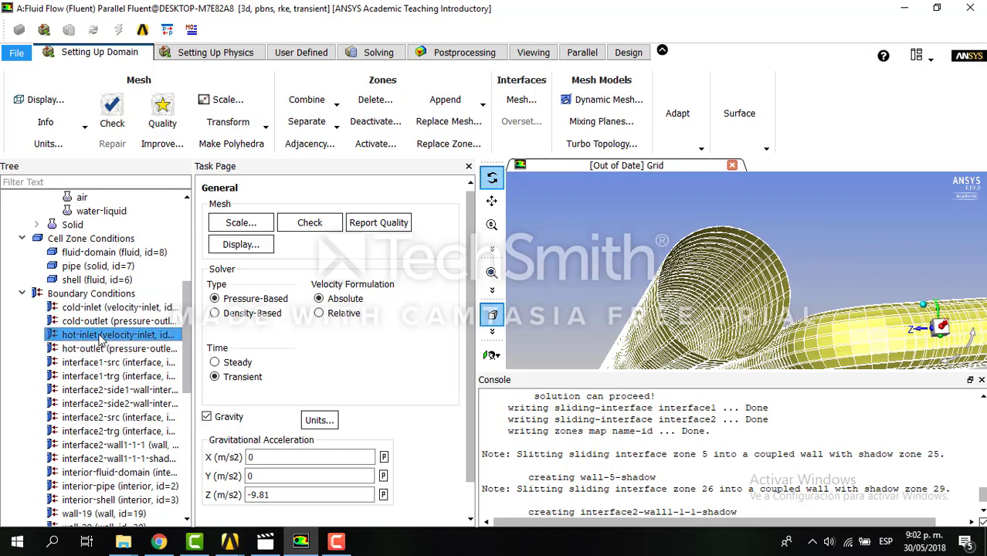
pyautogui.doubleClick(101, 335)
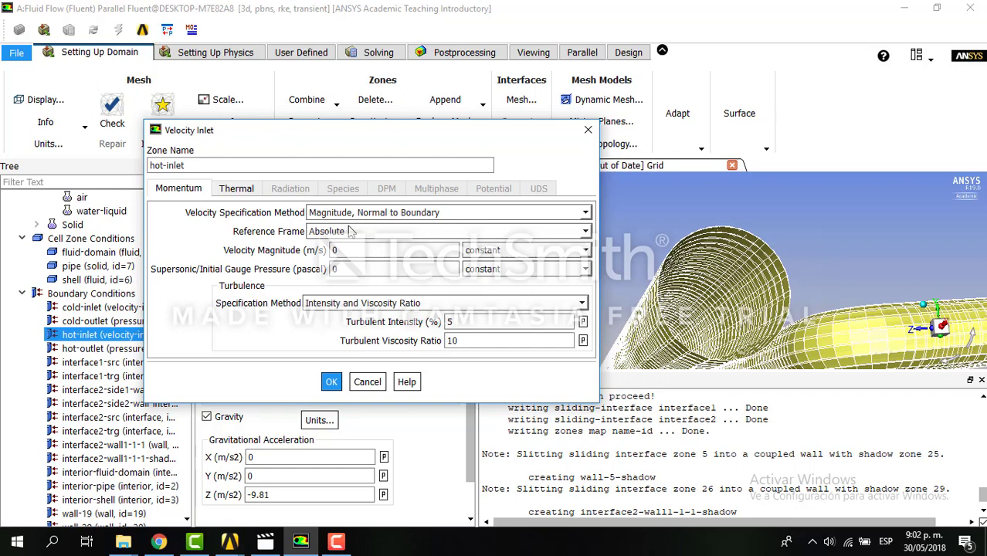
pyautogui.click(349, 248)
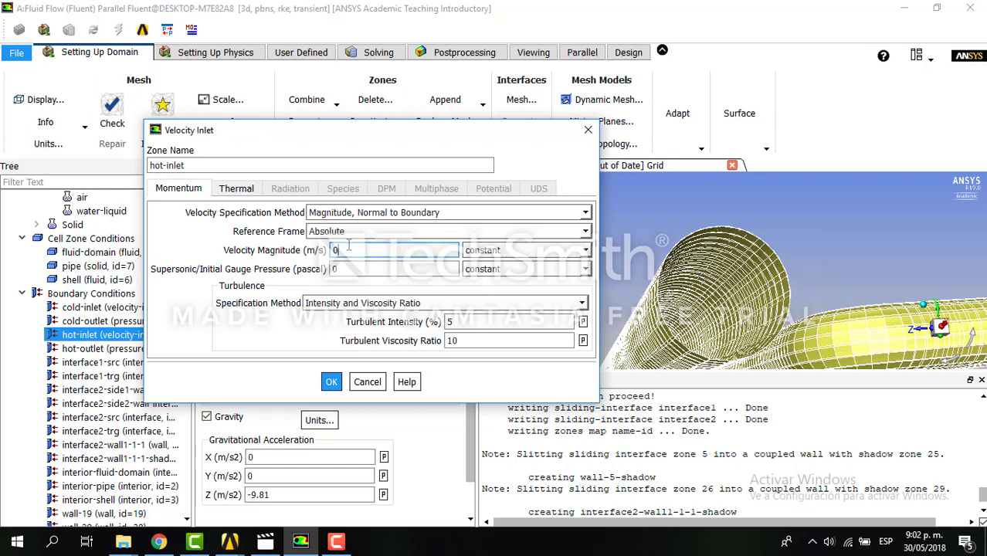
pyautogui.press('BackSpace')
pyautogui.write('1')
pyautogui.click(238, 191)
pyautogui.click(259, 212)
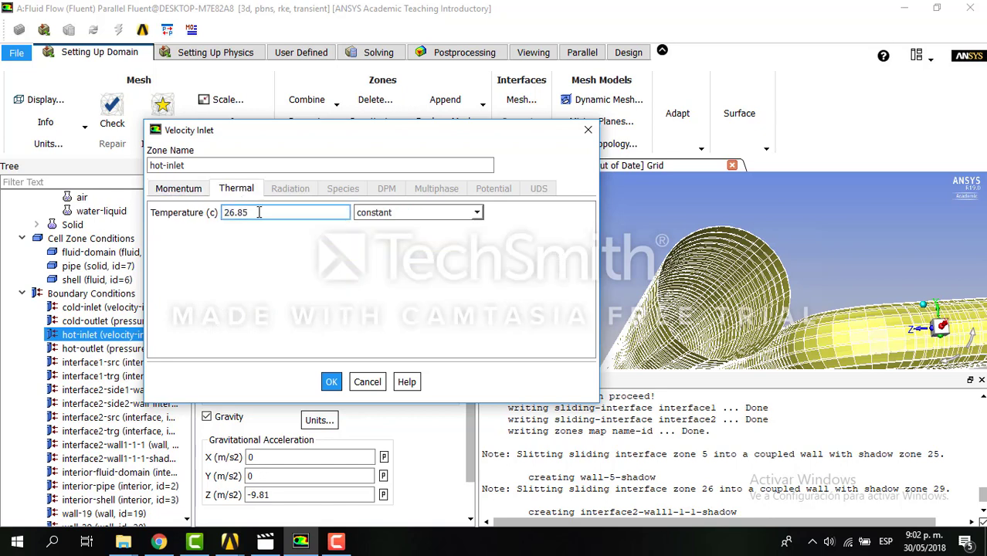
pyautogui.press('BackSpace')
pyautogui.press('BackSpace')
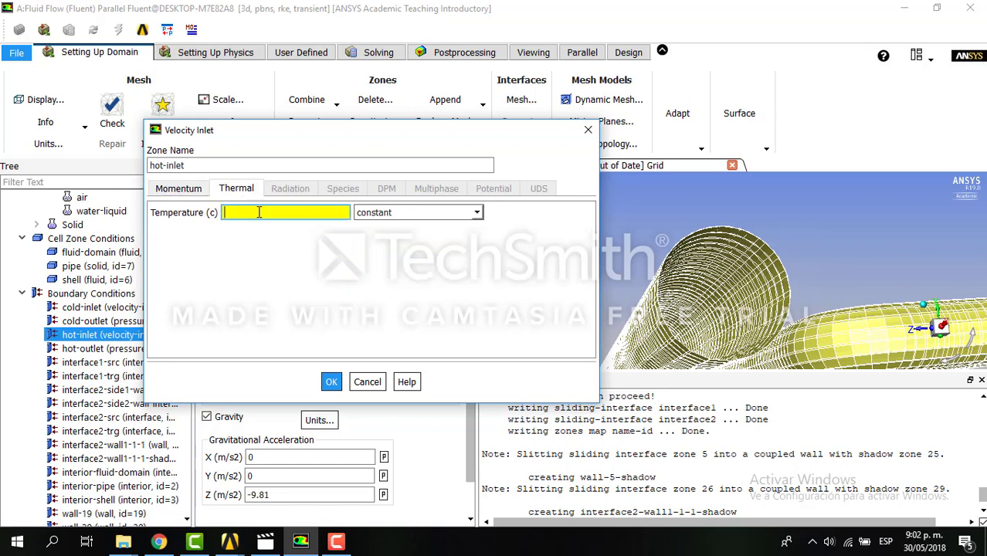
pyautogui.write('95')
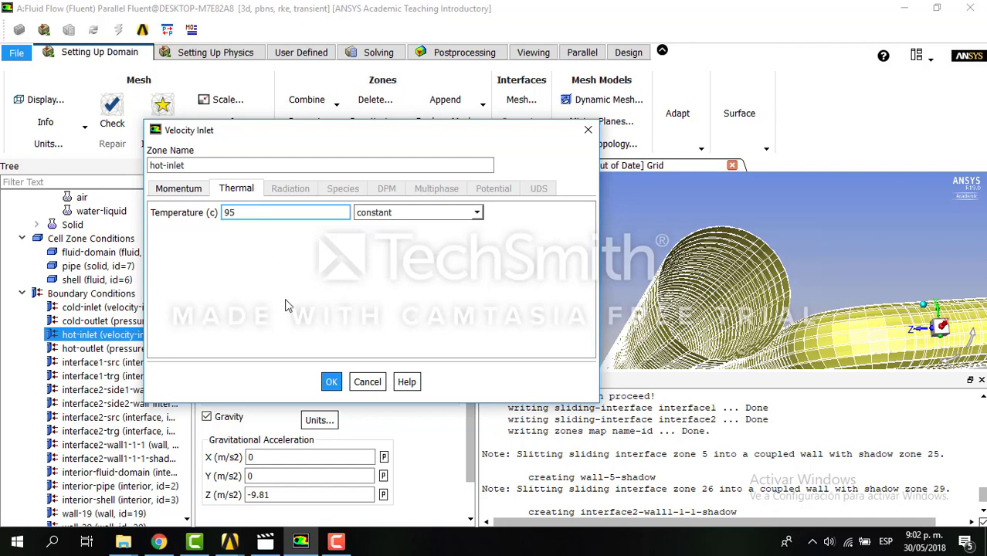
pyautogui.click(332, 382)
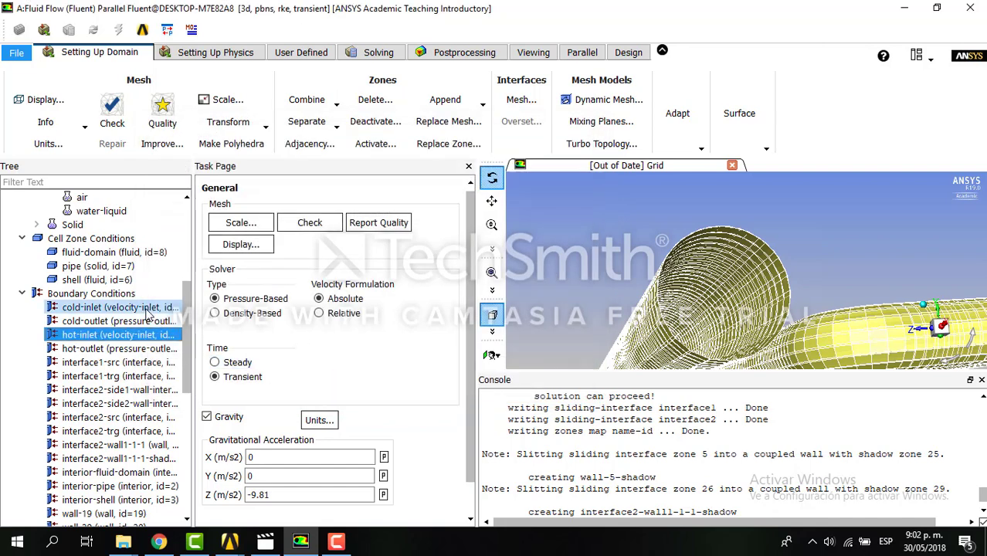
# - Reopen the cold-inlet boundary and check its momentum and thermal settings
pyautogui.click(145, 309)
pyautogui.doubleClick(150, 313)
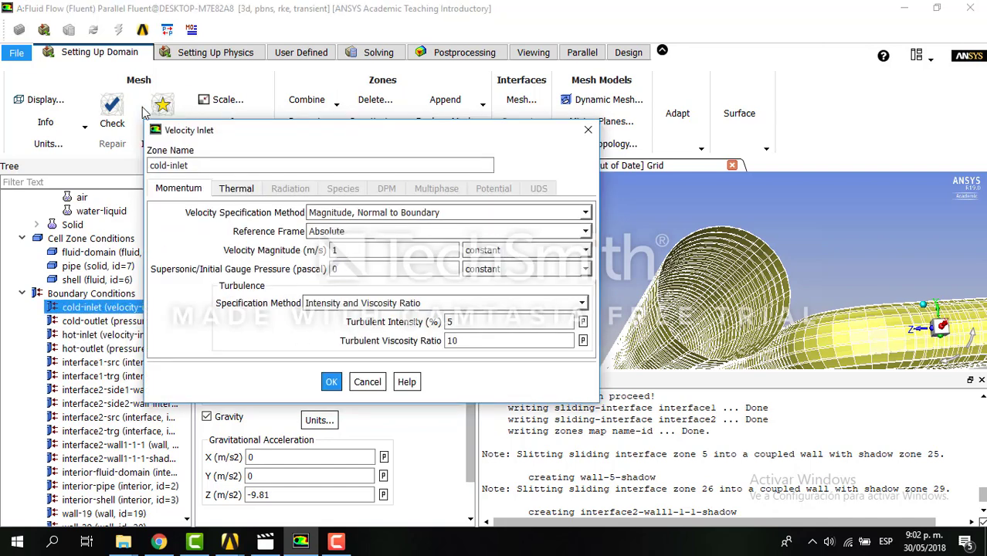
pyautogui.click(226, 190)
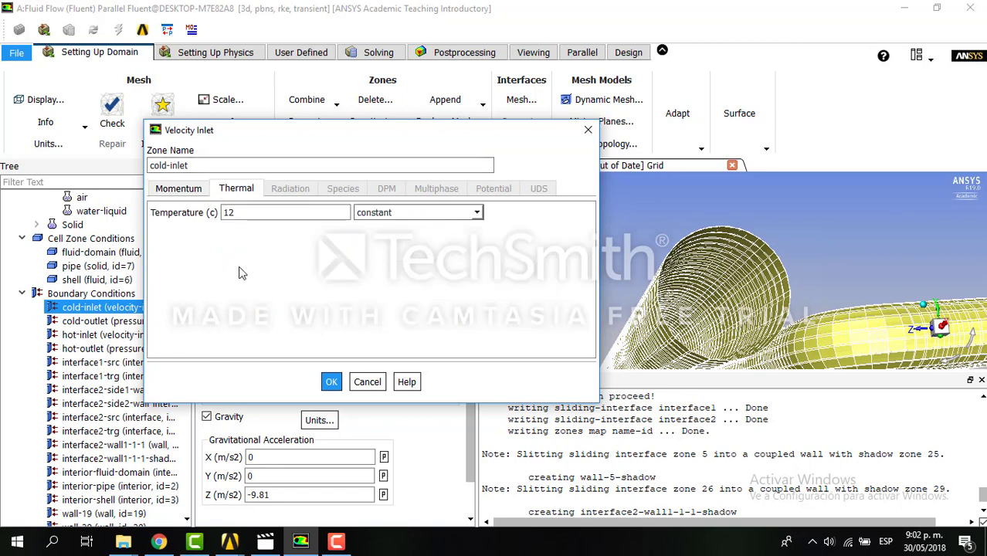
pyautogui.click(179, 193)
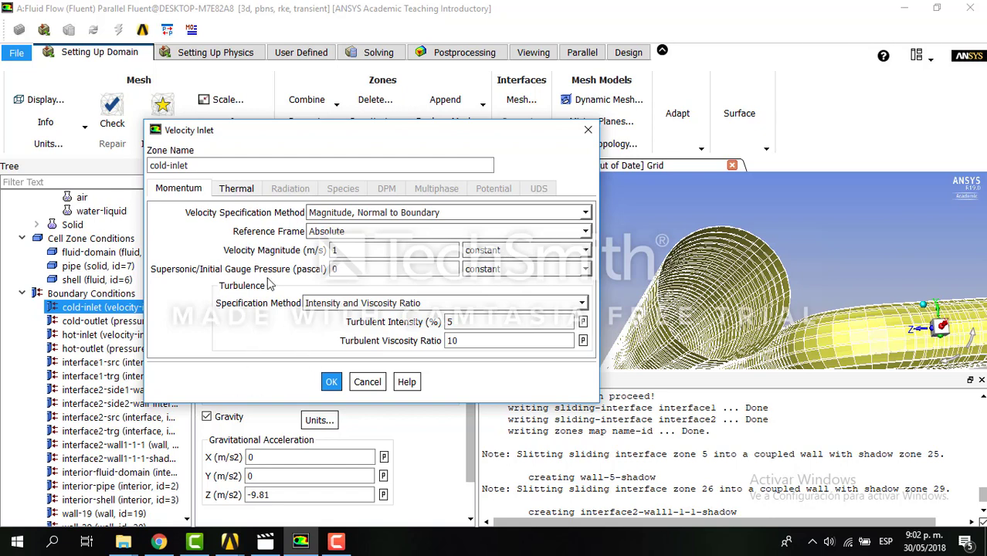
pyautogui.click(236, 189)
pyautogui.click(331, 380)
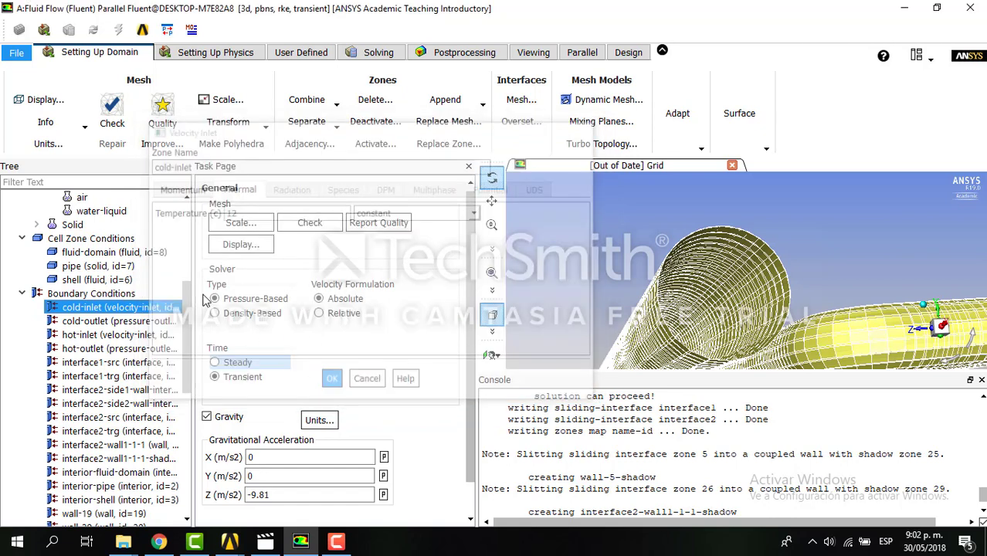
# - Switch the thermal condition of the wall-shell boundary to convection
pyautogui.moveTo(188, 251); pyautogui.dragTo(232, 249)
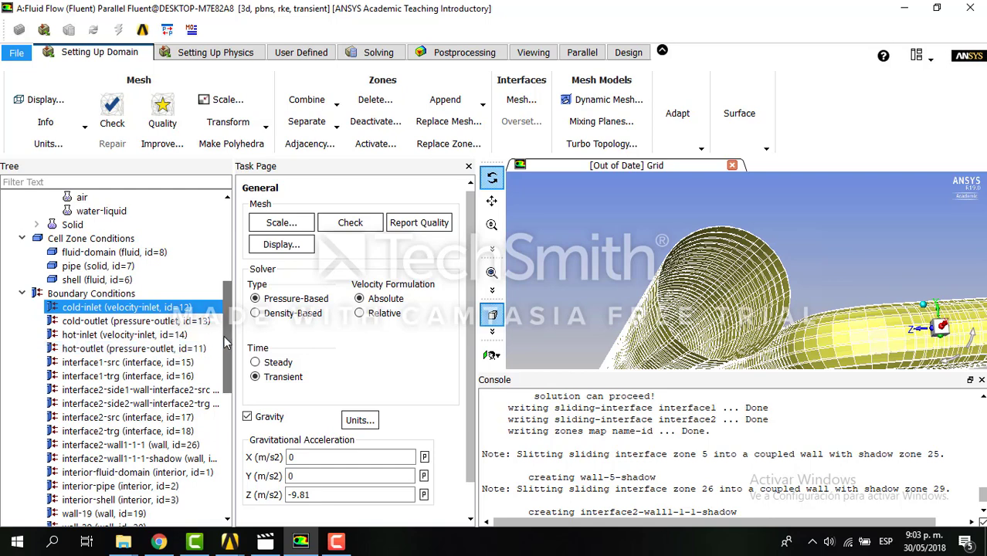
pyautogui.moveTo(224, 336); pyautogui.dragTo(220, 376)
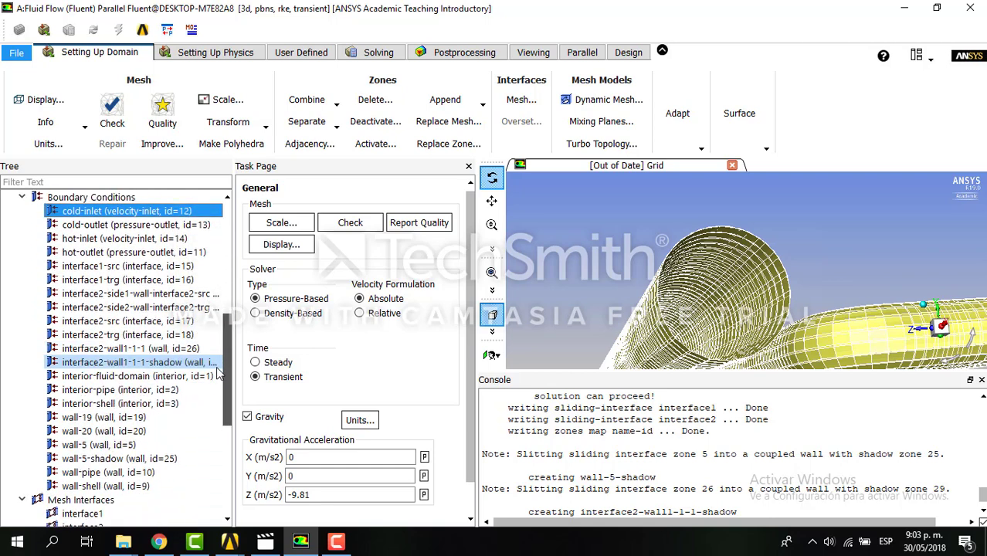
pyautogui.click(131, 485)
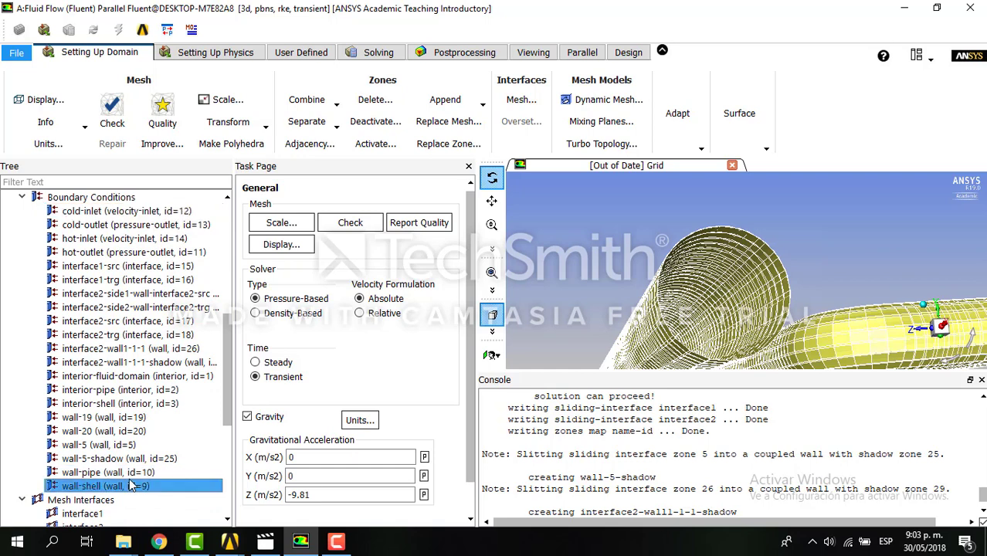
pyautogui.doubleClick(131, 486)
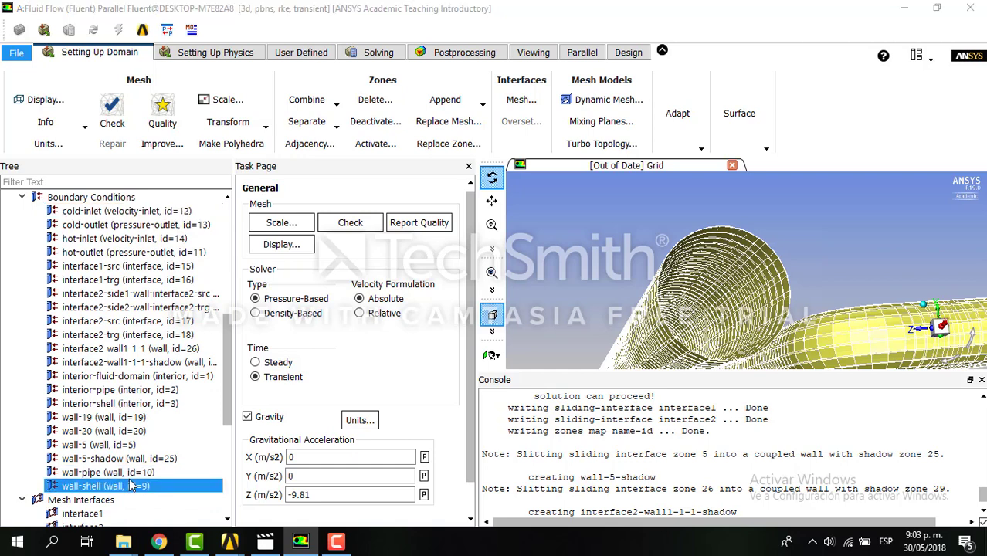
pyautogui.moveTo(351, 294); pyautogui.dragTo(324, 150)
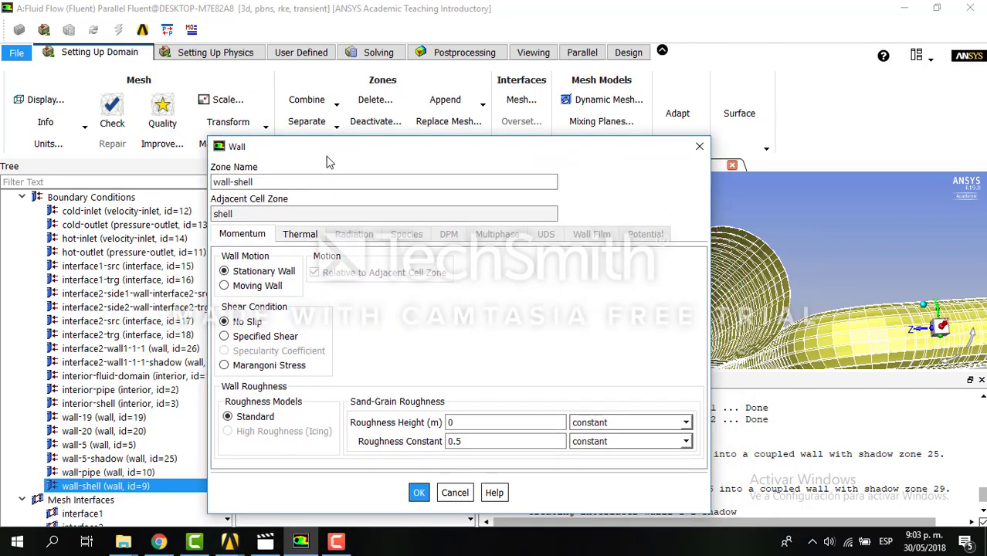
pyautogui.click(302, 235)
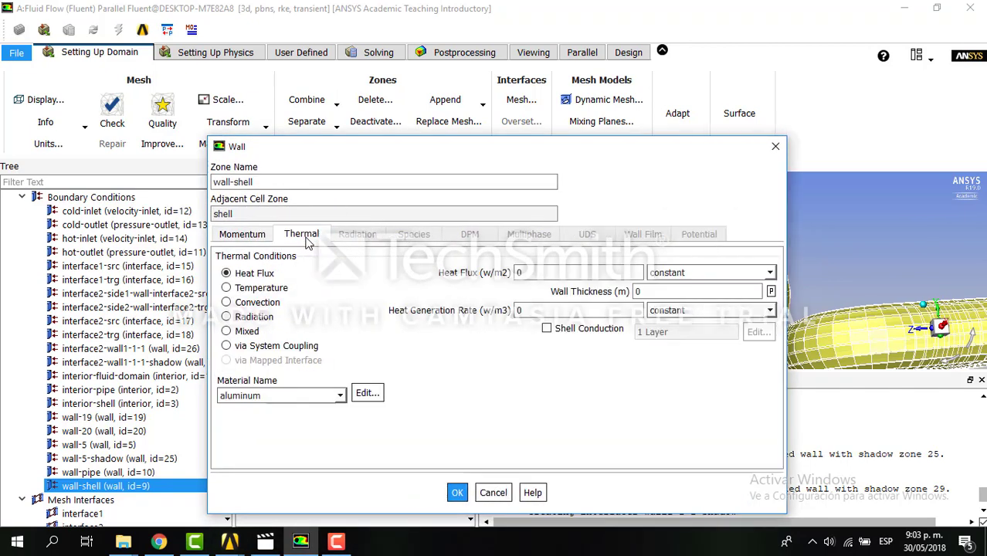
pyautogui.click(226, 303)
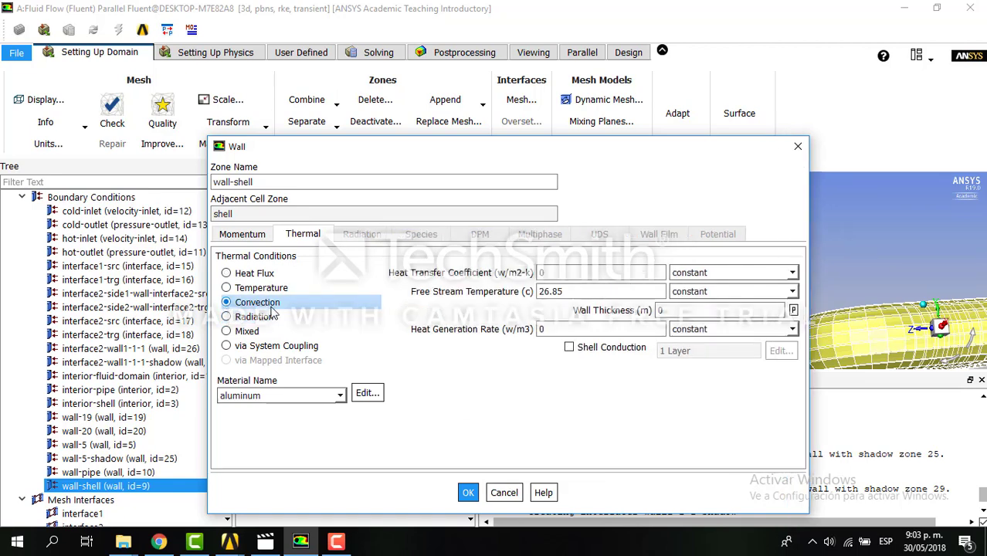
# - Give wall-shell a heat transfer coefficient of 23 W/m2-K and a free stream temperature of 32 °C
pyautogui.click(558, 273)
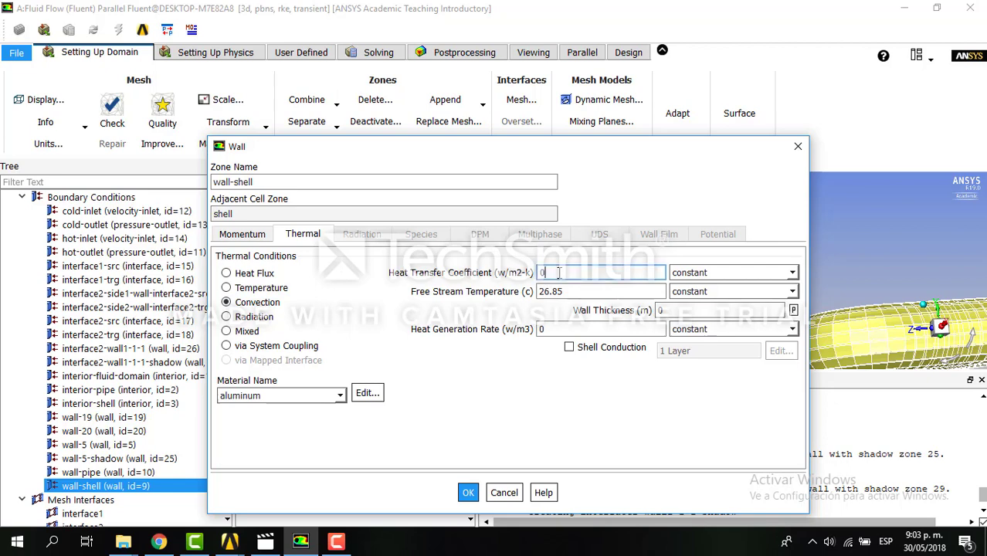
pyautogui.press('BackSpace')
pyautogui.write('23')
pyautogui.click(582, 291)
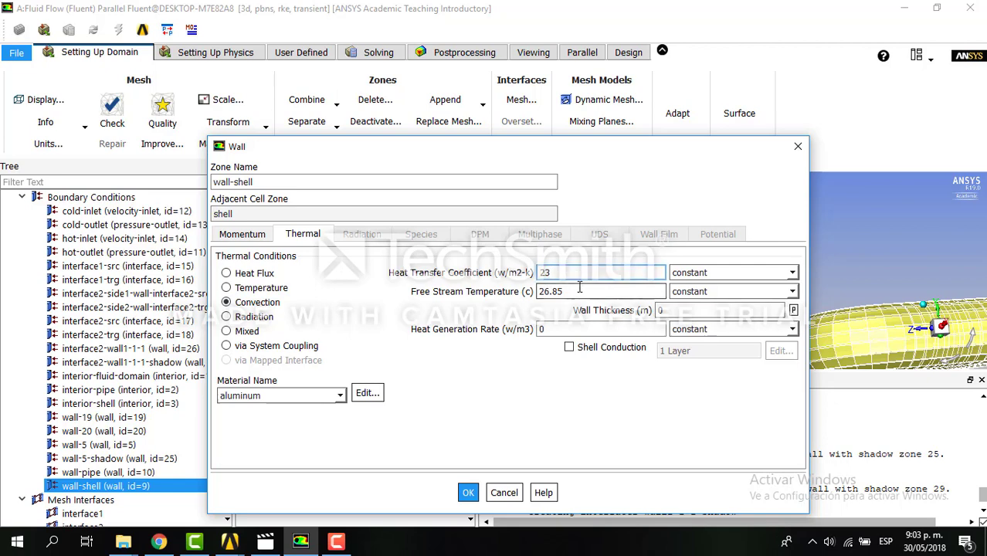
pyautogui.doubleClick(582, 290)
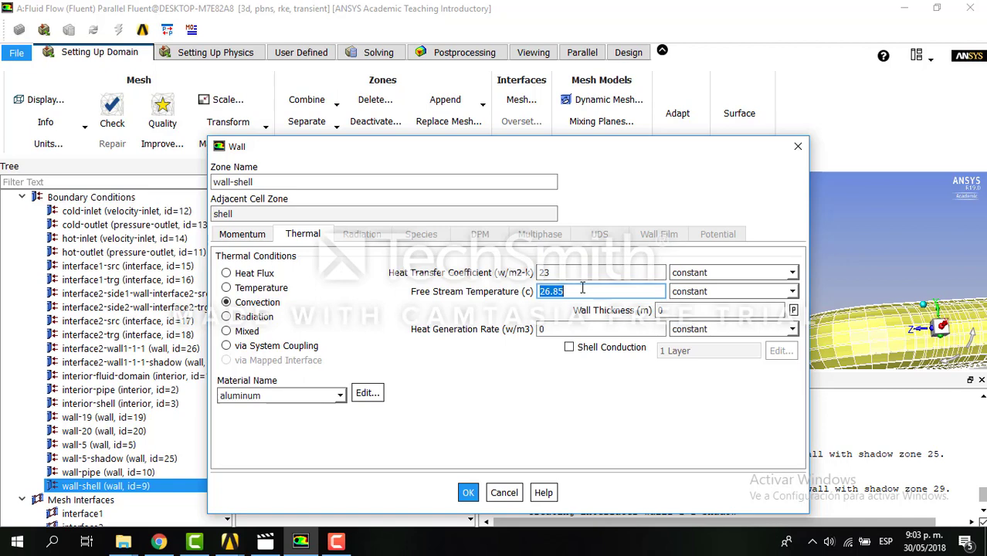
pyautogui.write('32')
pyautogui.click(468, 493)
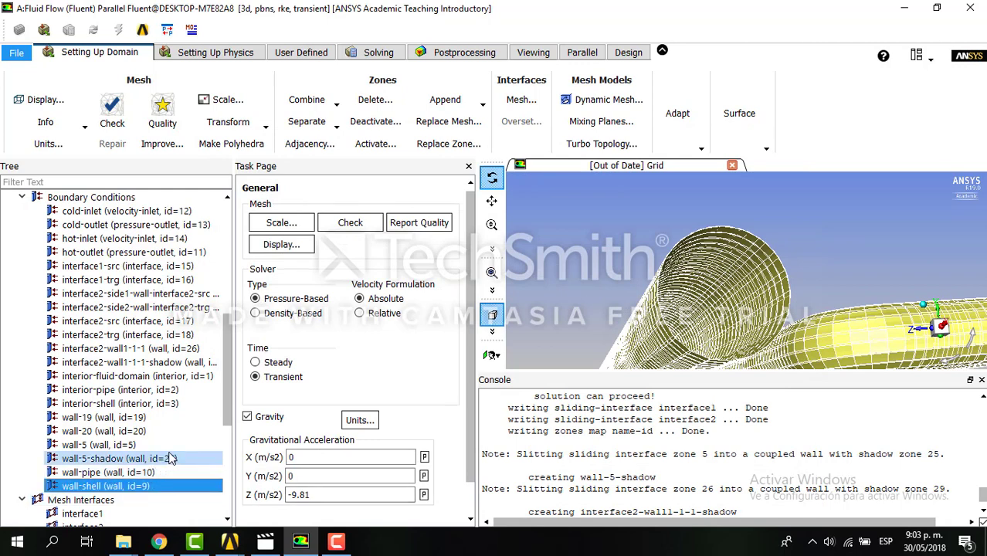
# - Set the wall-pipe boundary to convection with a heat transfer coefficient of 23 W/m2-K and a free stream temperature of 30 °C
pyautogui.click(134, 472)
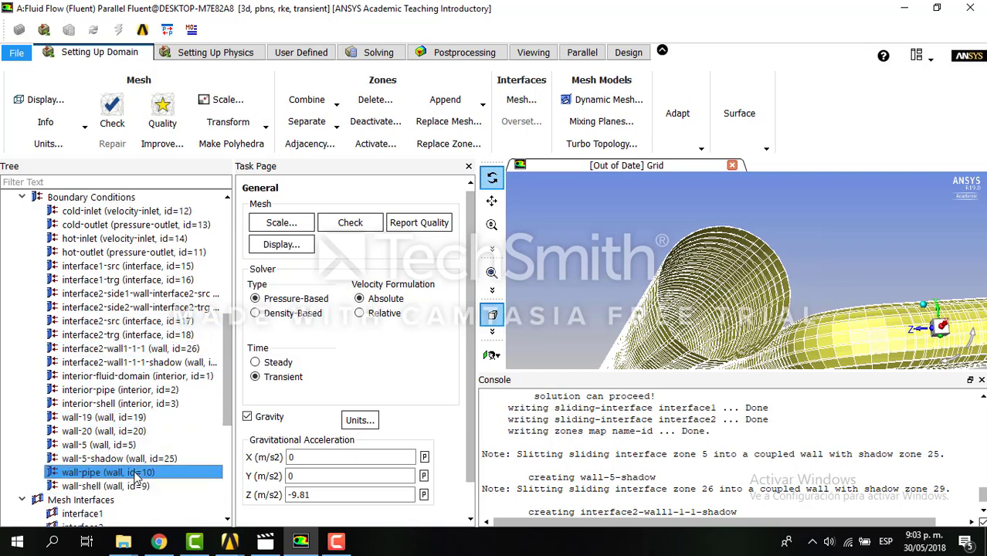
pyautogui.doubleClick(134, 474)
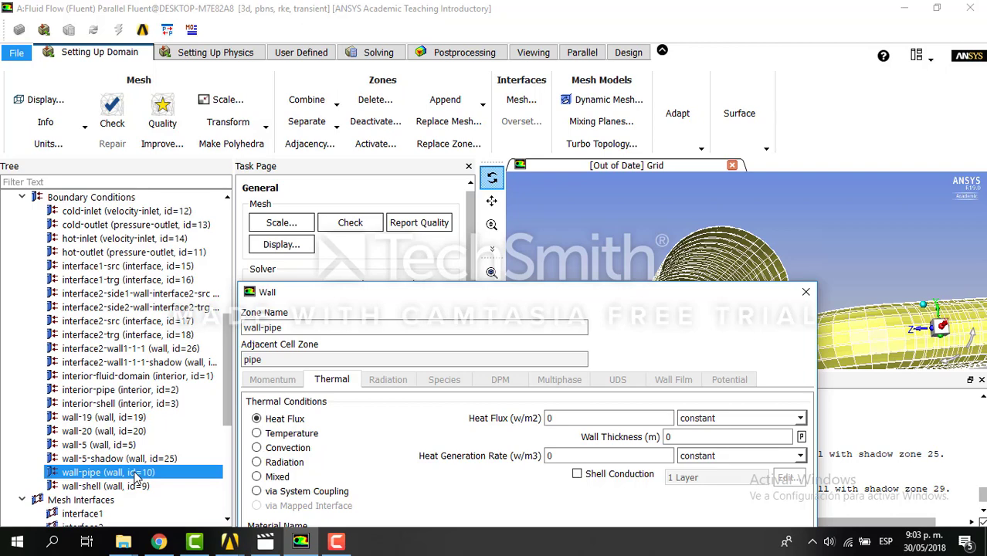
pyautogui.moveTo(346, 292); pyautogui.dragTo(301, 137)
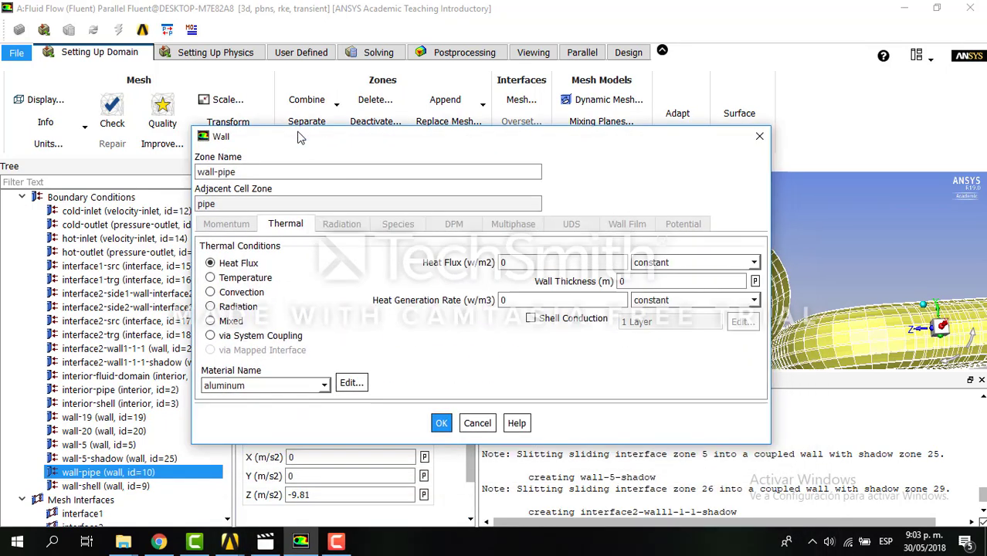
pyautogui.click(241, 292)
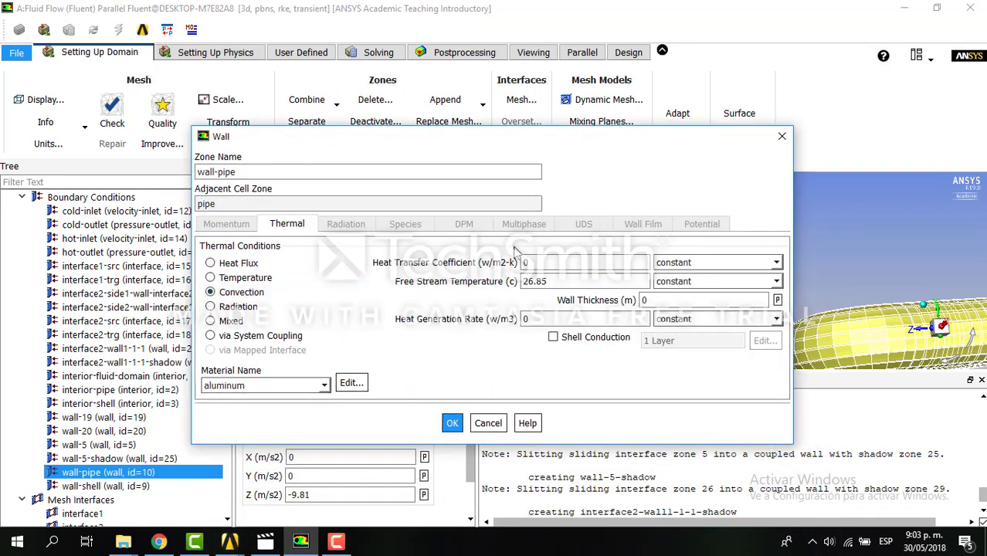
pyautogui.click(557, 260)
pyautogui.press('BackSpace')
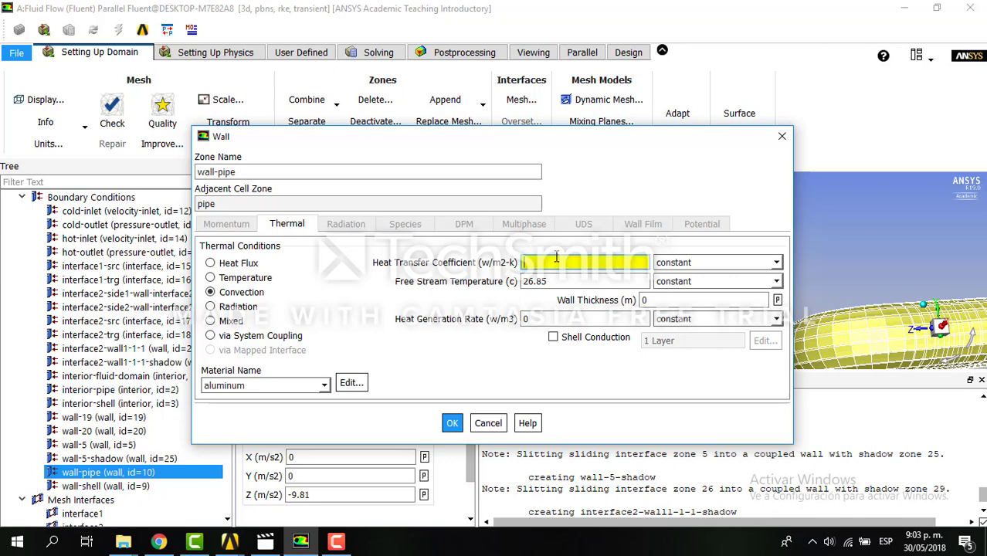
pyautogui.write('23')
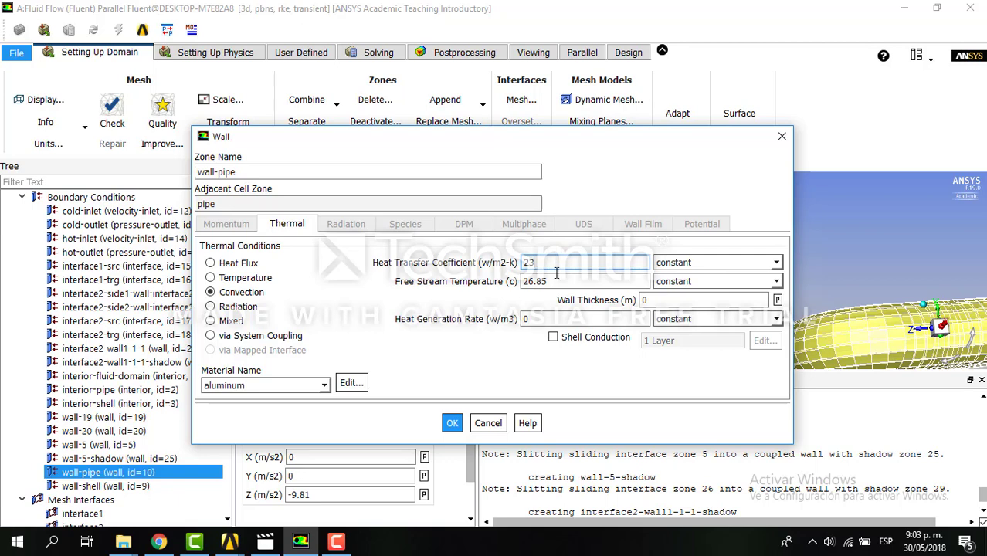
pyautogui.doubleClick(557, 281)
pyautogui.write('3')
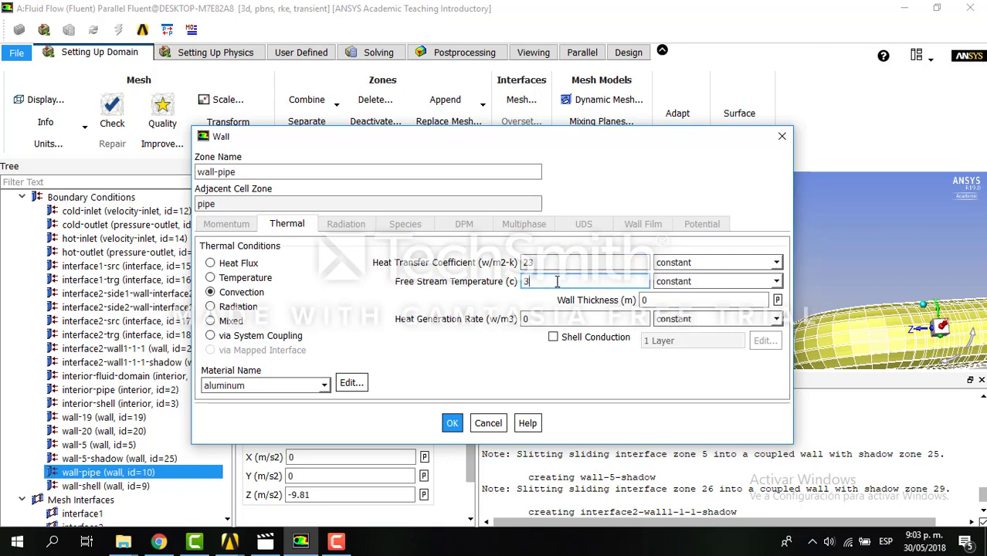
pyautogui.write('0')
# - Assign copper as the wall-pipe material and apply the boundary settings
pyautogui.click(325, 385)
pyautogui.click(309, 397)
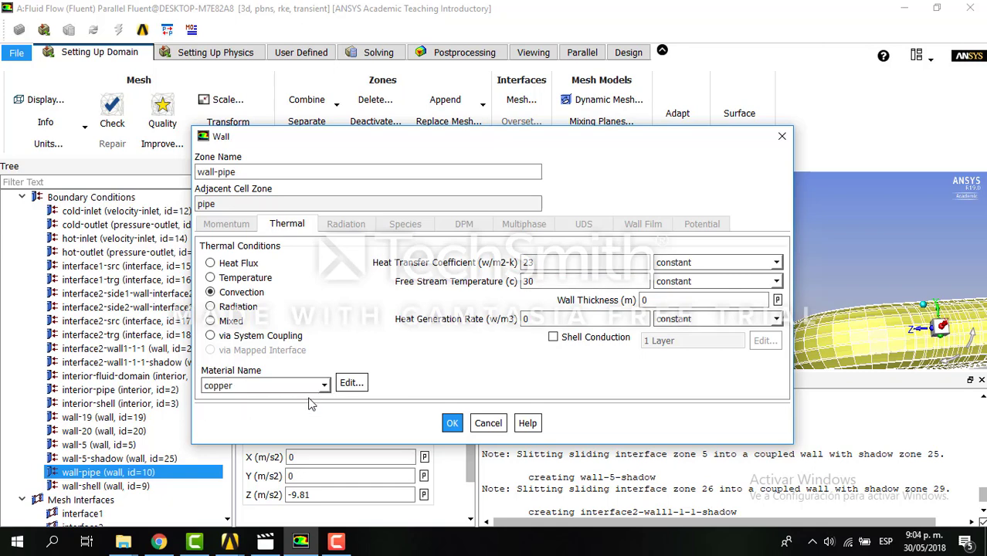
pyautogui.click(452, 423)
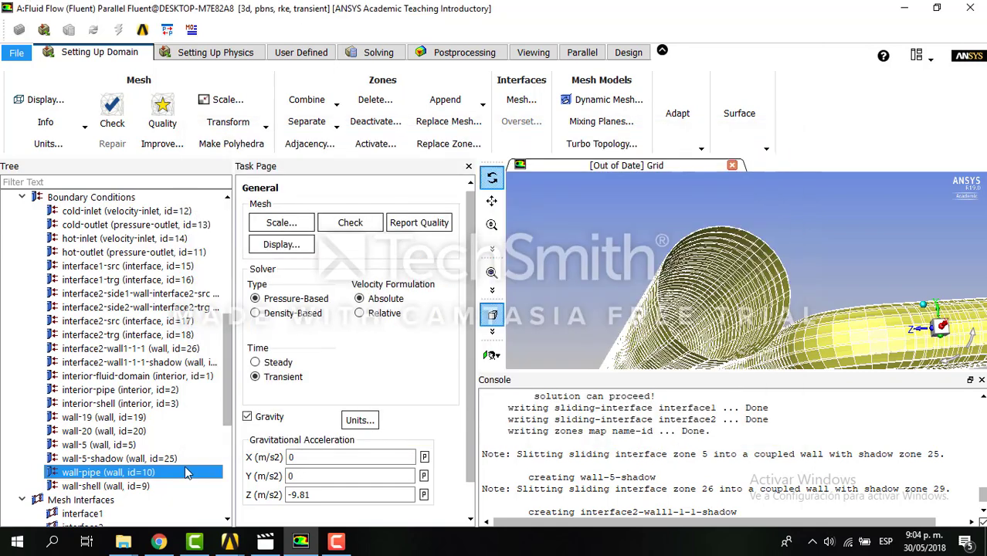
# - Change the material of the wall-shell boundary to copper
pyautogui.click(148, 487)
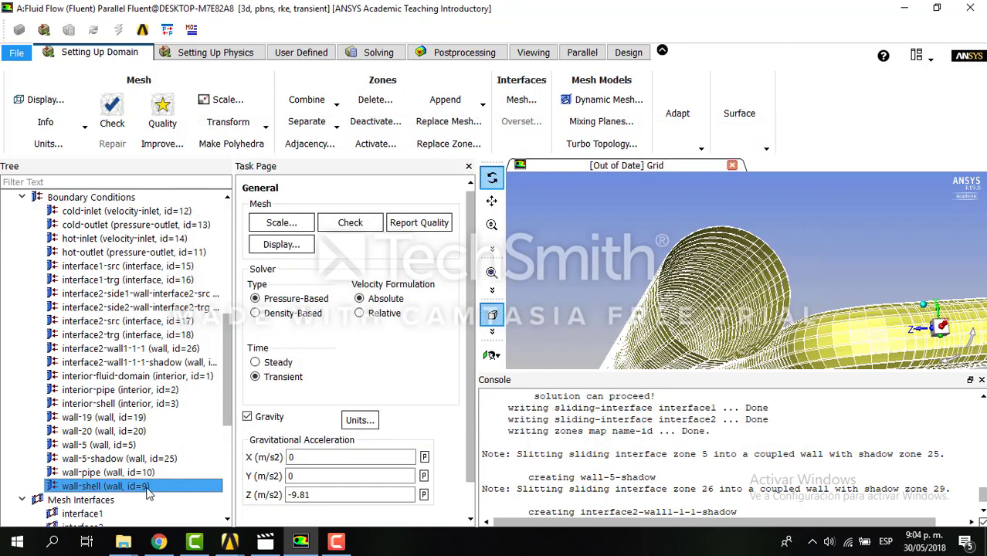
pyautogui.doubleClick(148, 487)
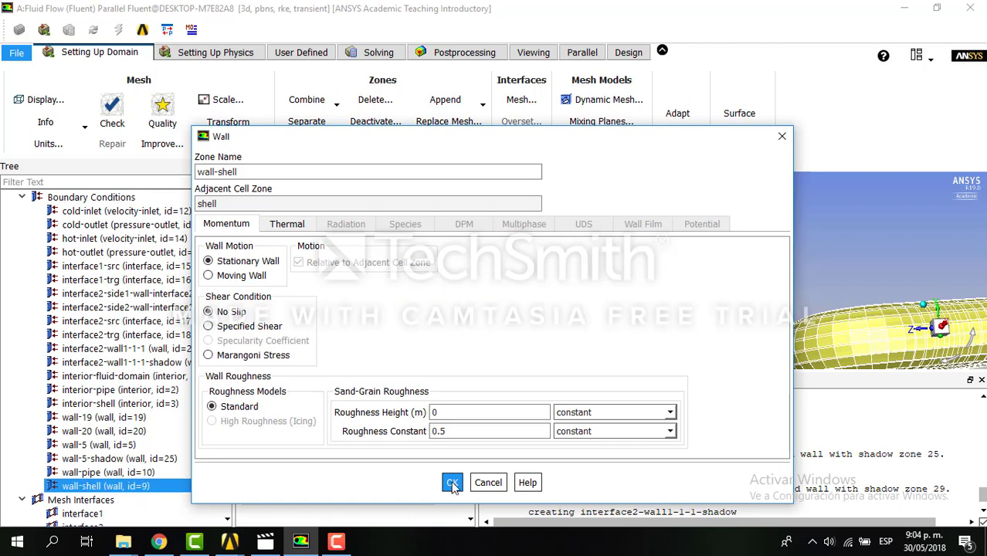
pyautogui.click(283, 228)
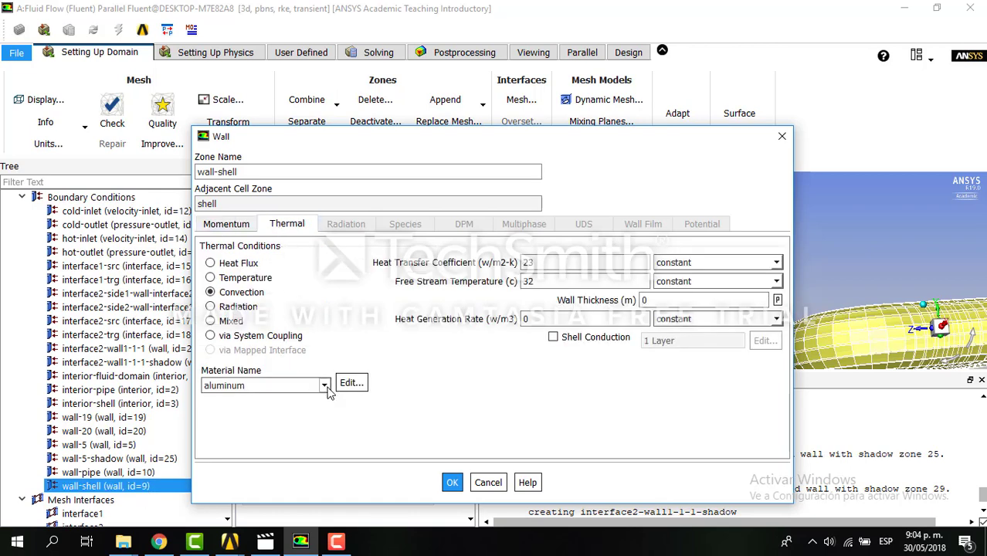
pyautogui.click(324, 385)
pyautogui.click(311, 401)
pyautogui.click(452, 483)
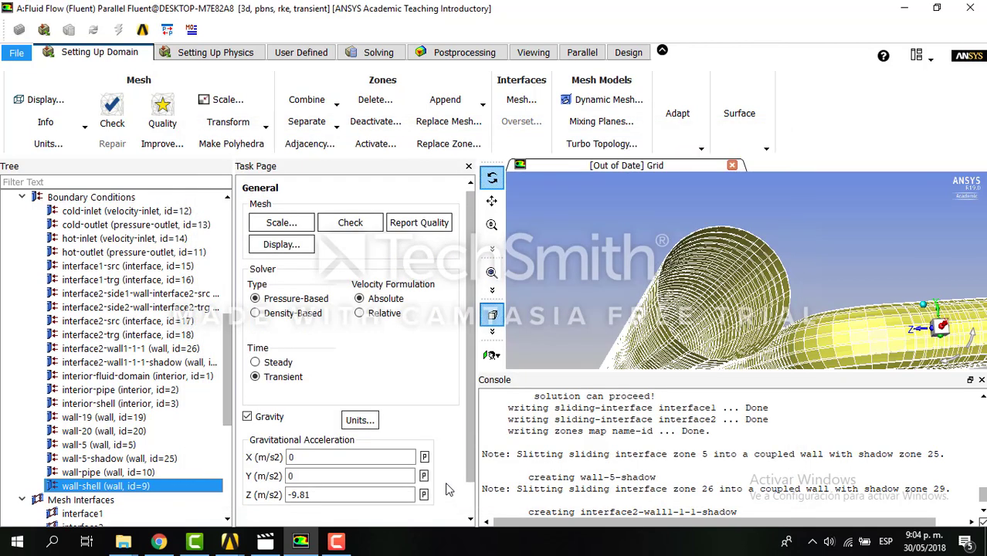
# - Set the wall thickness of the wall-pipe boundary to 0.0001 m
pyautogui.doubleClick(164, 474)
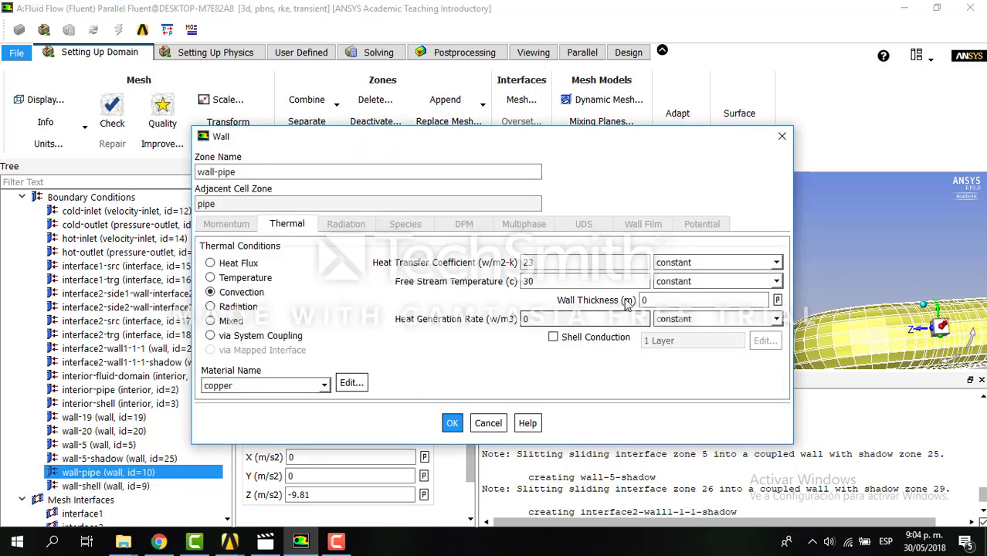
pyautogui.click(651, 300)
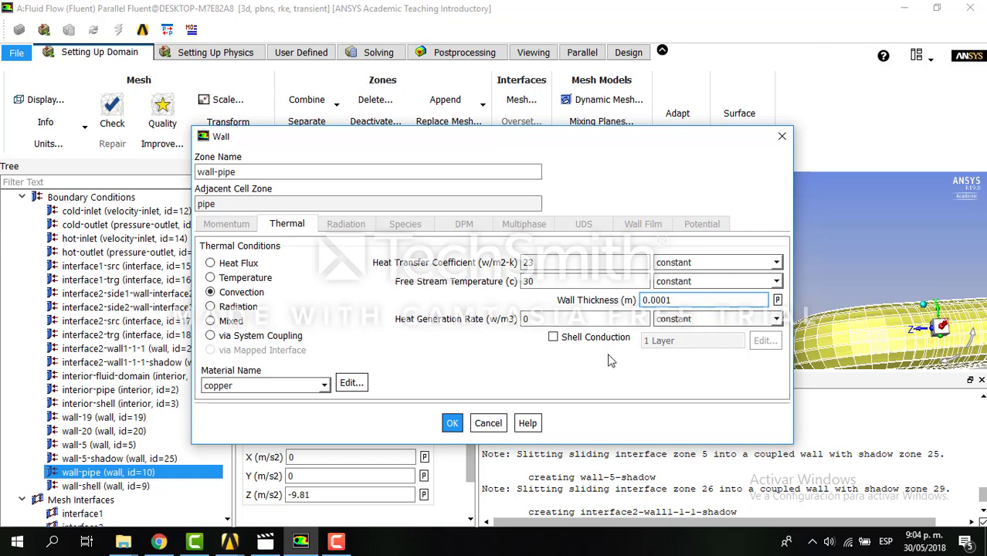
pyautogui.click(452, 425)
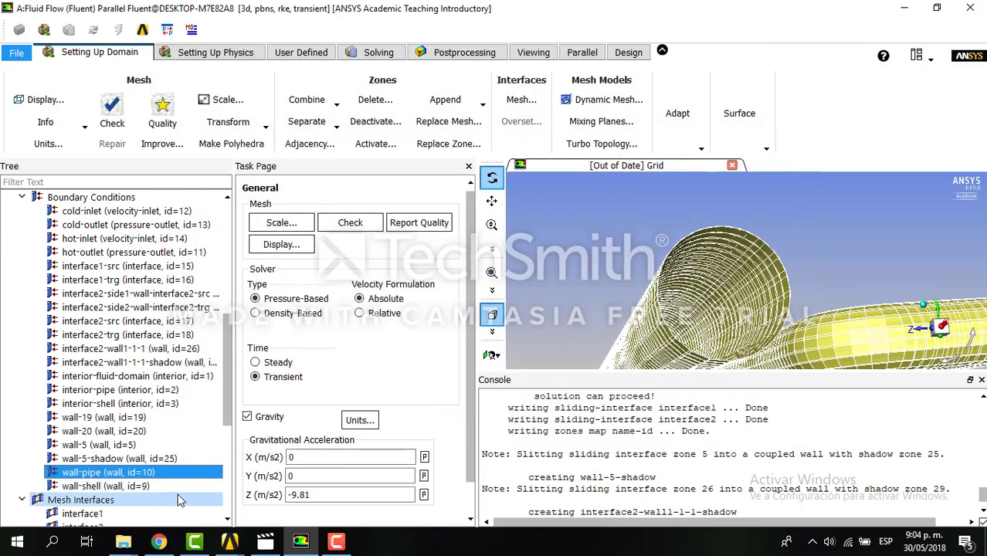
# - Set the wall thickness of the wall-shell boundary to 0.0001 m
pyautogui.click(116, 486)
pyautogui.doubleClick(166, 487)
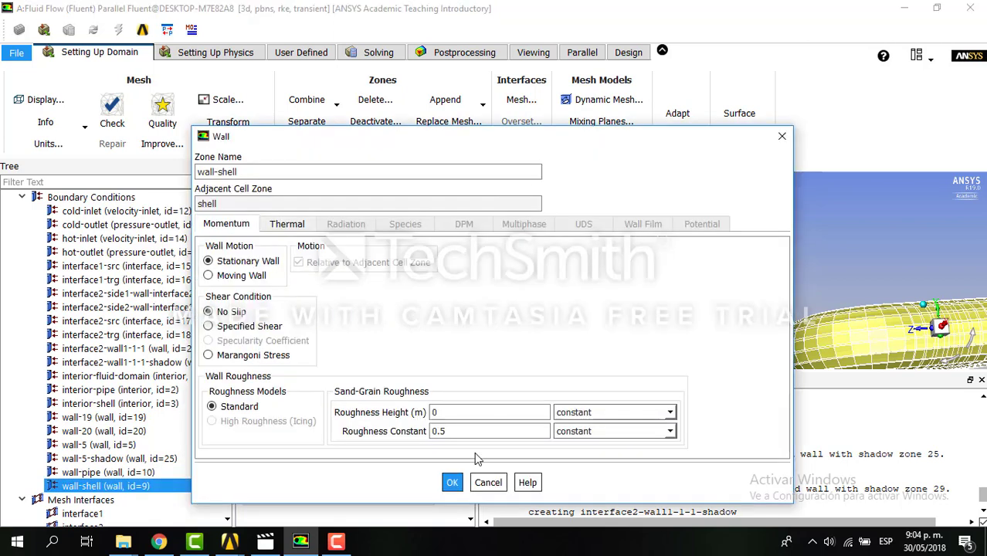
pyautogui.click(287, 224)
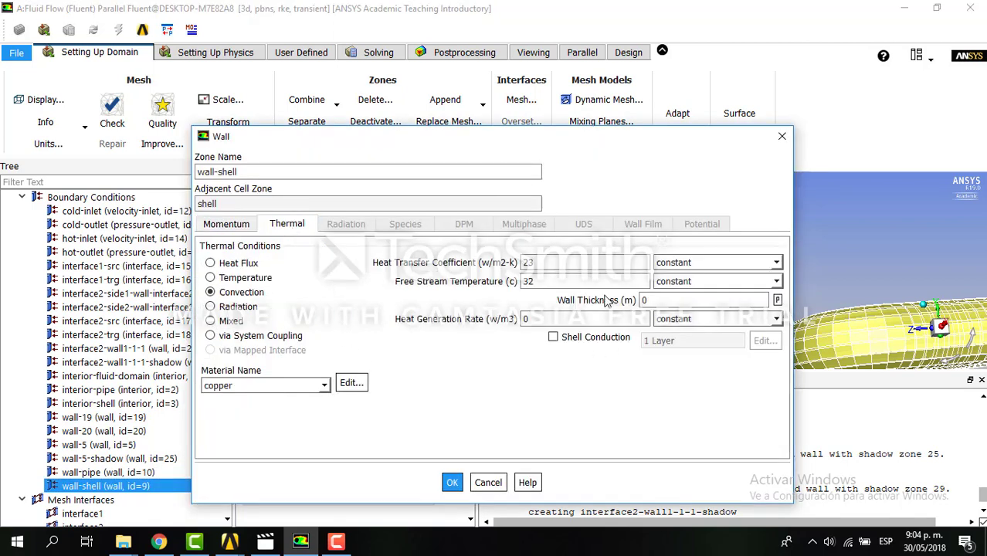
pyautogui.click(661, 300)
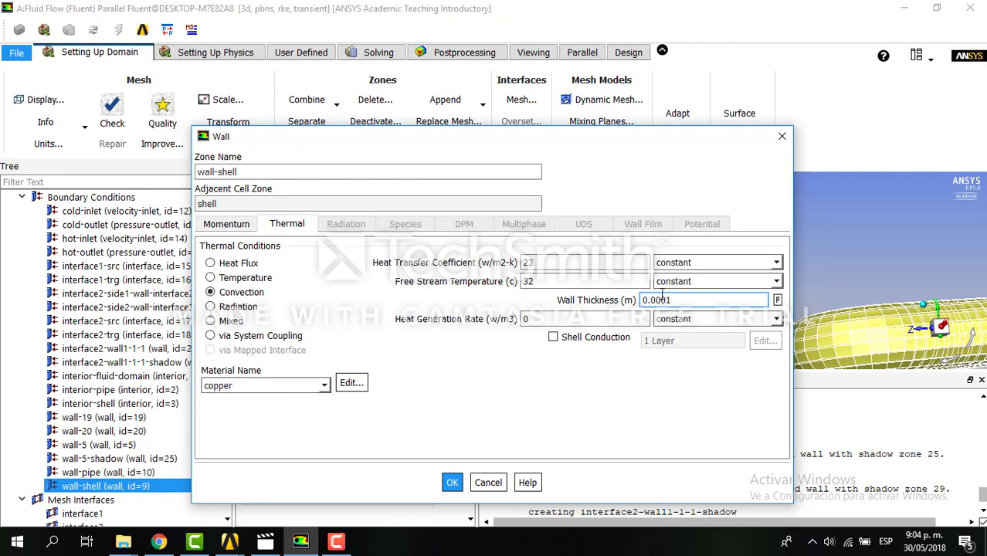
pyautogui.write('.0001')
pyautogui.click(452, 482)
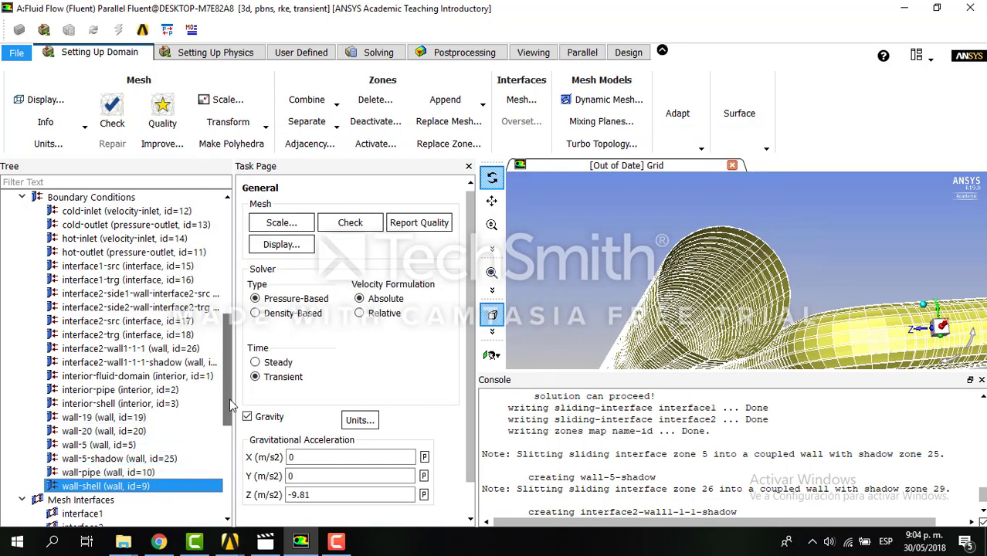
pyautogui.moveTo(230, 404); pyautogui.dragTo(220, 451)
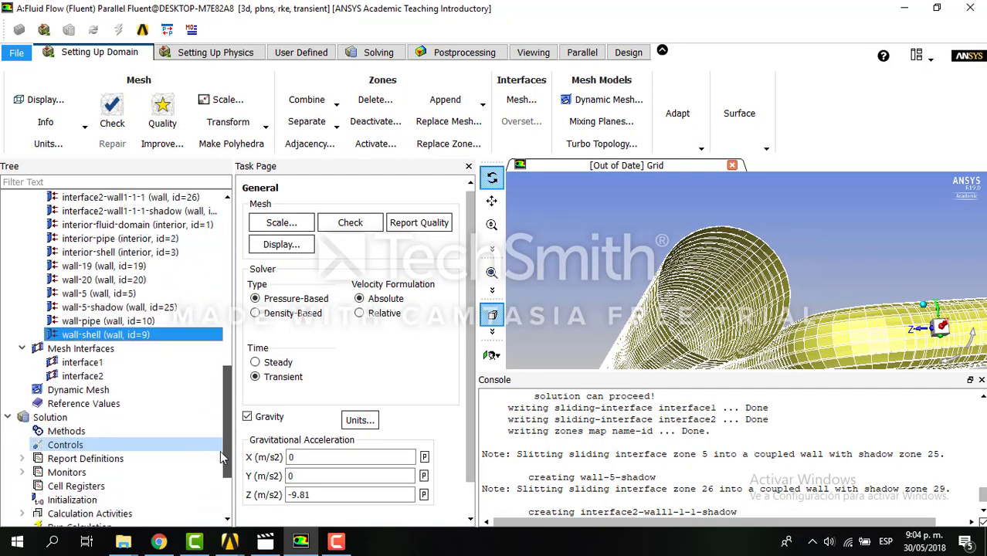
pyautogui.scroll(-1, 220, 456)
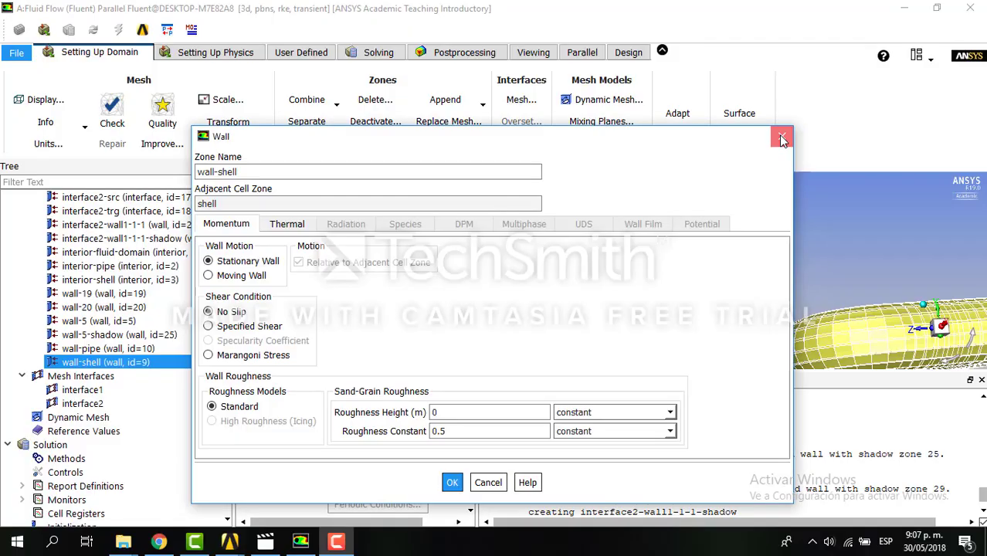
pyautogui.click(452, 478)
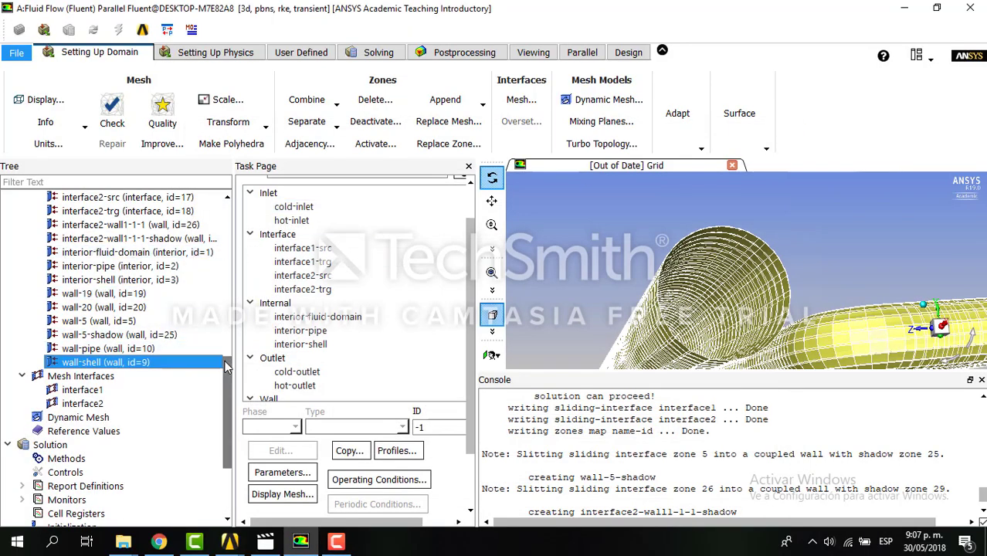
pyautogui.scroll(3, 226, 367)
pyautogui.scroll(4, 139, 301)
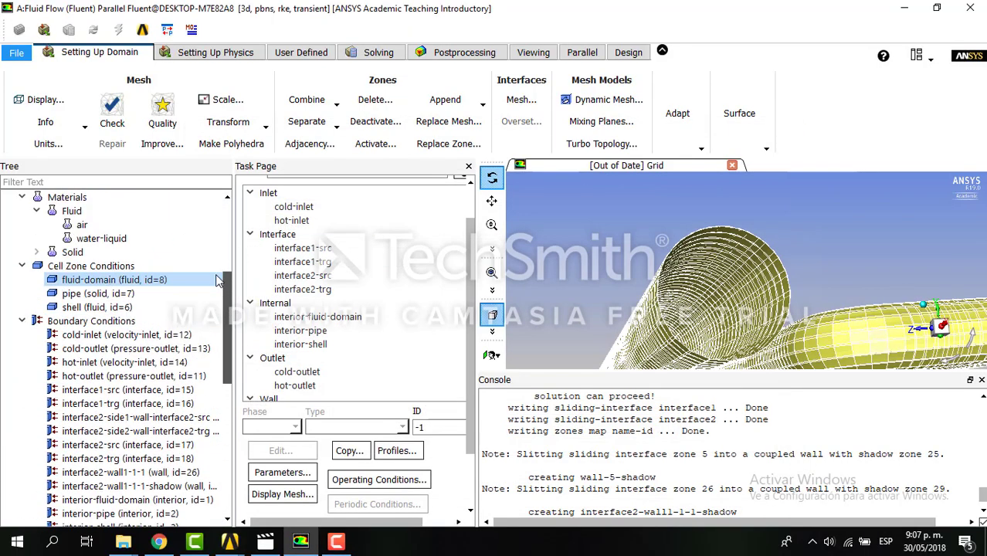
# - In the operating conditions of the boundary setup, enable the specified operating density and accept the settings
pyautogui.doubleClick(85, 322)
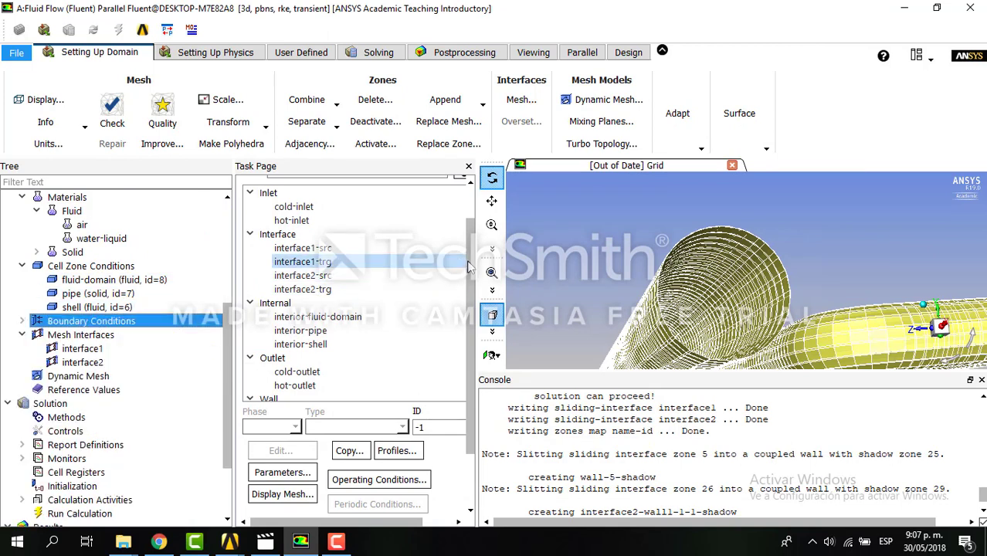
pyautogui.scroll(-3, 433, 311)
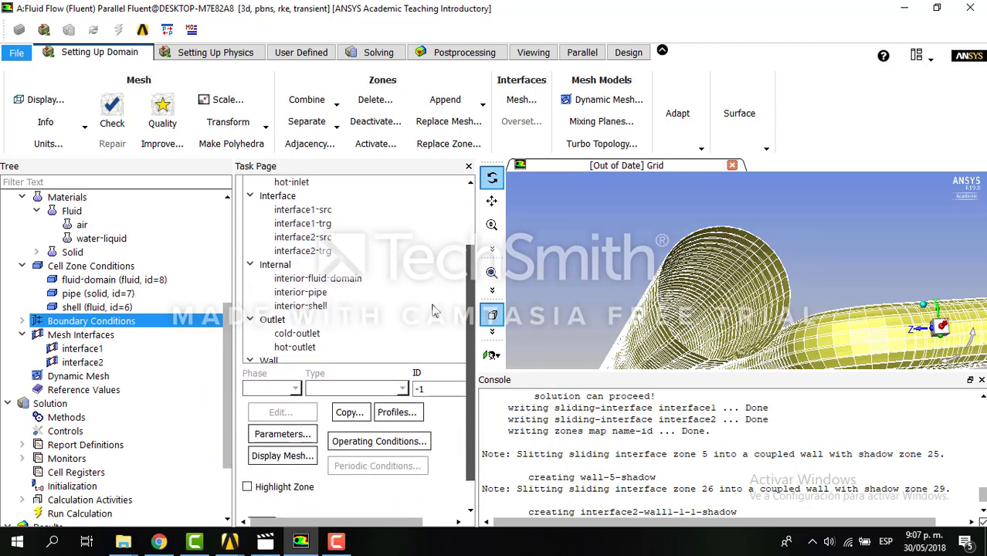
pyautogui.scroll(-2, 433, 311)
pyautogui.click(379, 349)
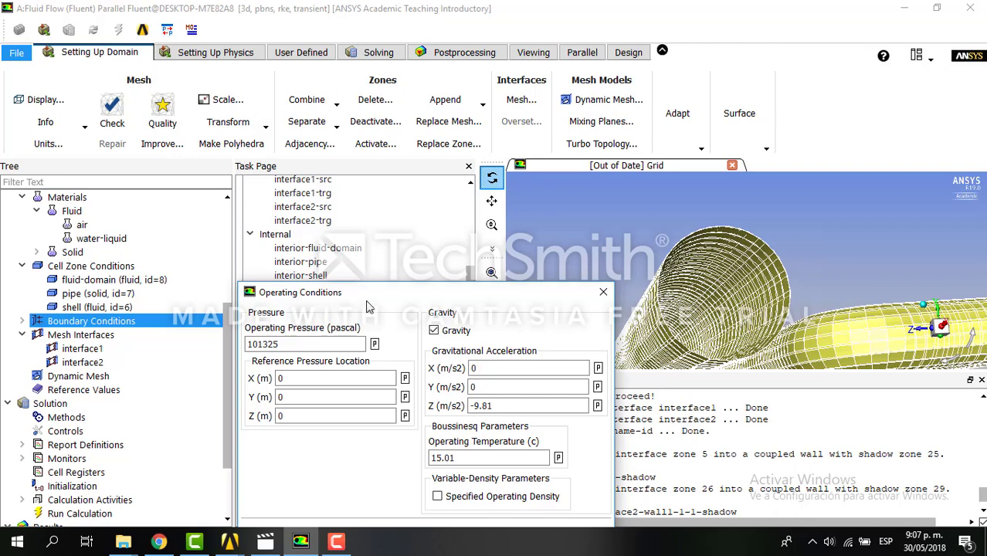
pyautogui.moveTo(379, 301); pyautogui.dragTo(297, 129)
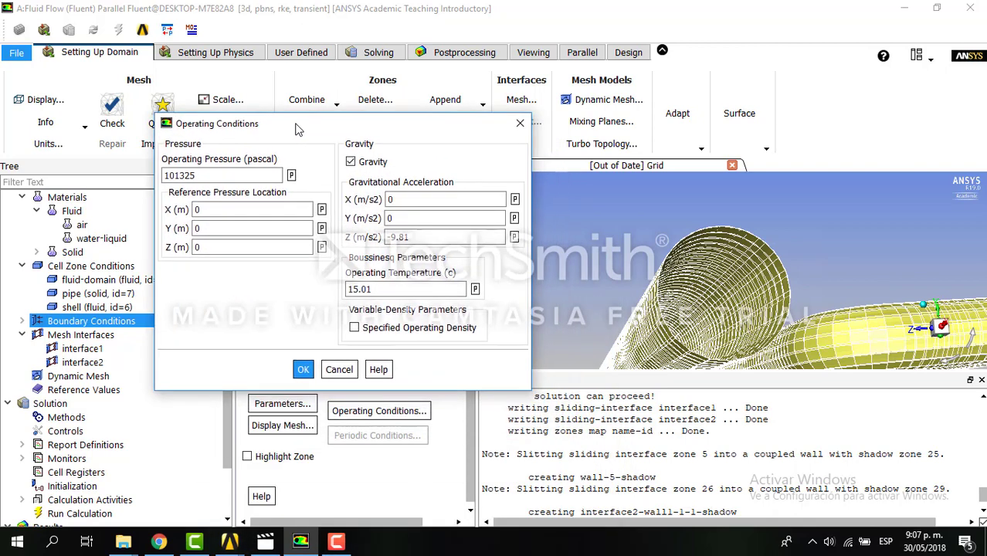
pyautogui.click(354, 329)
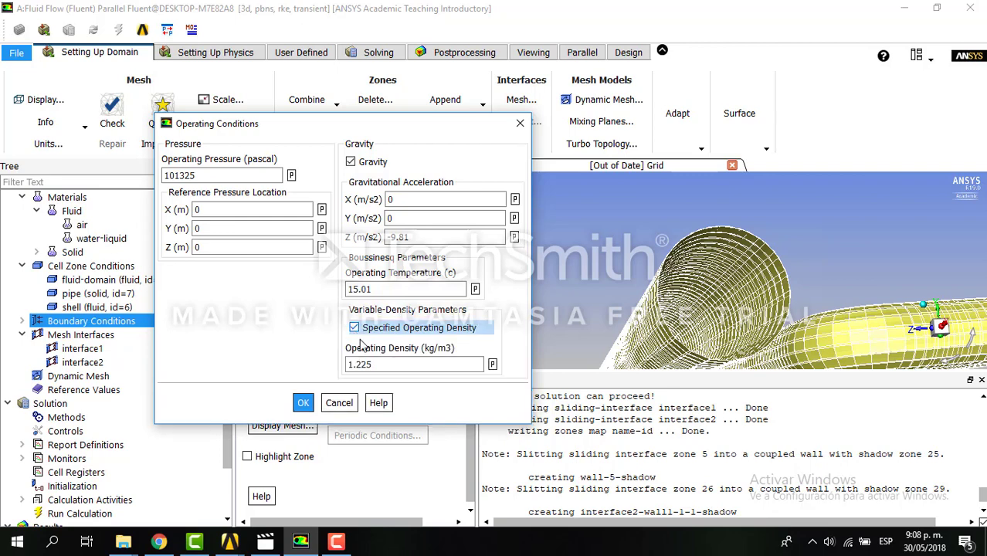
pyautogui.click(303, 404)
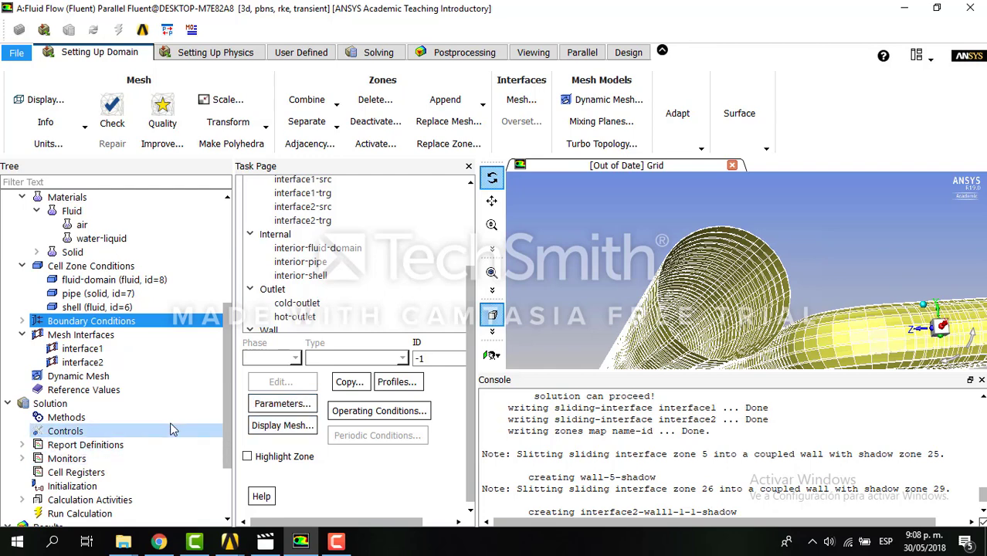
# - Initialize the solution with the Hybrid Initialization method
pyautogui.click(104, 486)
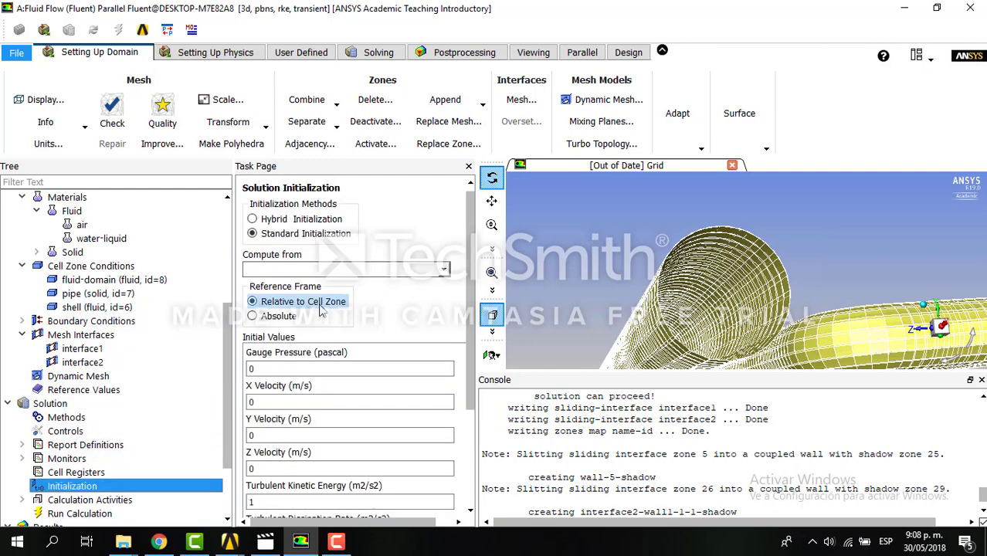
pyautogui.click(286, 222)
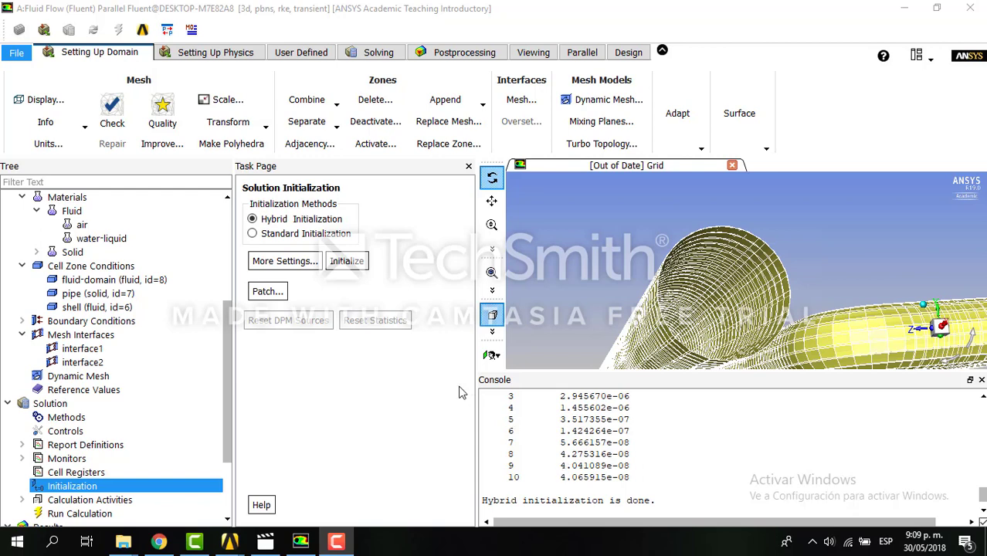
# - Patch the fluid-domain, pipe and shell zones with an initial temperature of 20 °C and close the patch settings
pyautogui.click(267, 292)
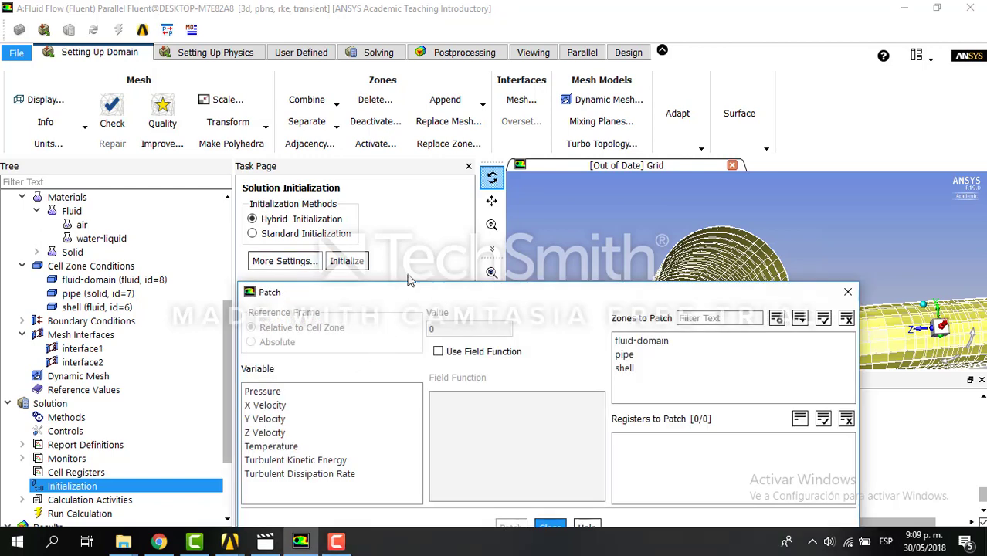
pyautogui.moveTo(421, 298); pyautogui.dragTo(229, 106)
pyautogui.moveTo(108, 200); pyautogui.dragTo(99, 261)
pyautogui.click(100, 261)
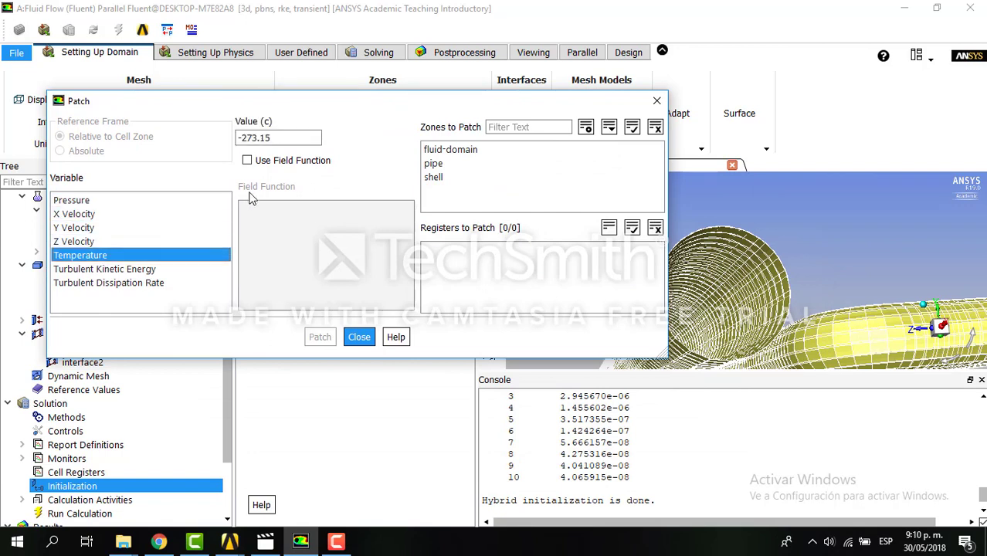
pyautogui.click(302, 138)
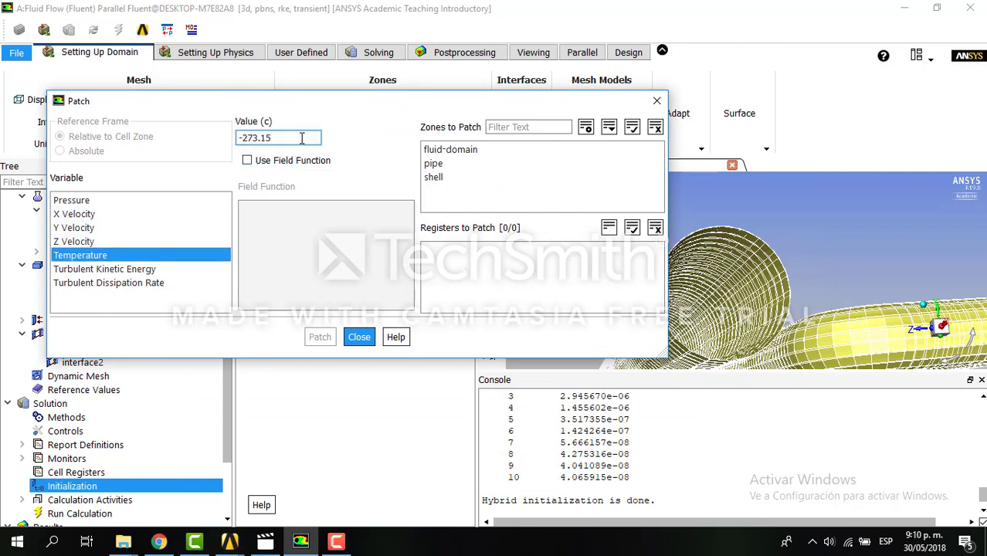
pyautogui.press('BackSpace')
pyautogui.press('BackSpace')
pyautogui.press('BackSpace')
pyautogui.press('BackSpace')
pyautogui.press('BackSpace')
pyautogui.press('BackSpace')
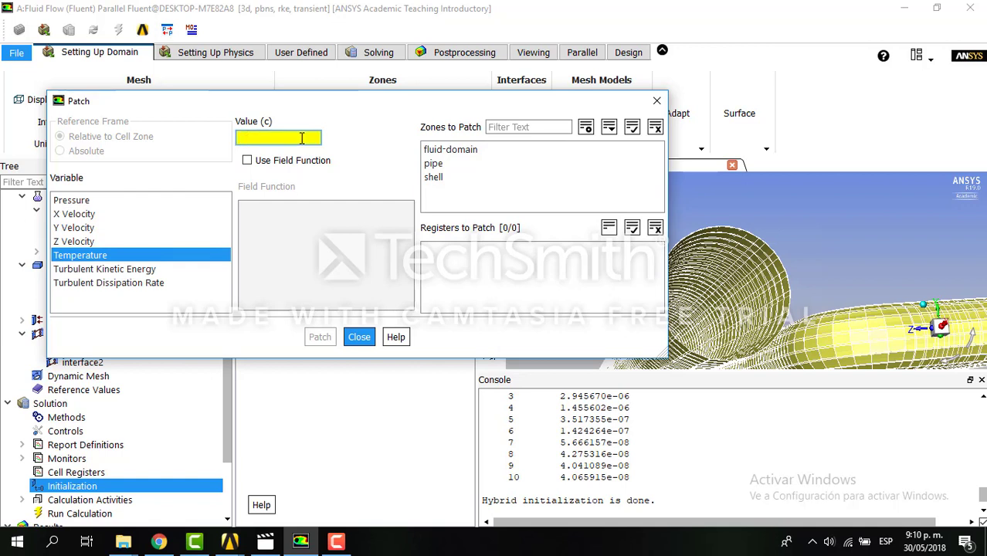
pyautogui.click(435, 153)
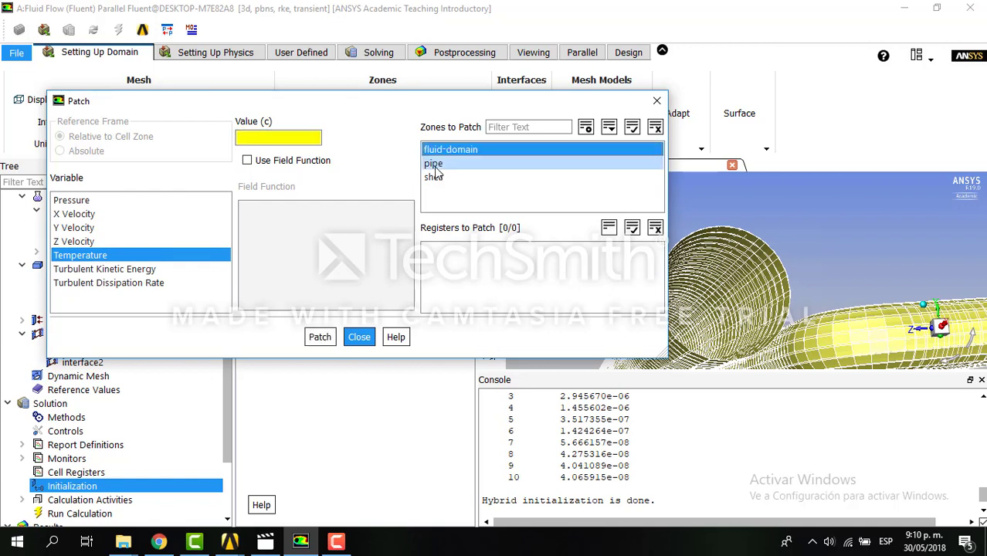
pyautogui.click(434, 163)
pyautogui.click(434, 175)
pyautogui.click(277, 136)
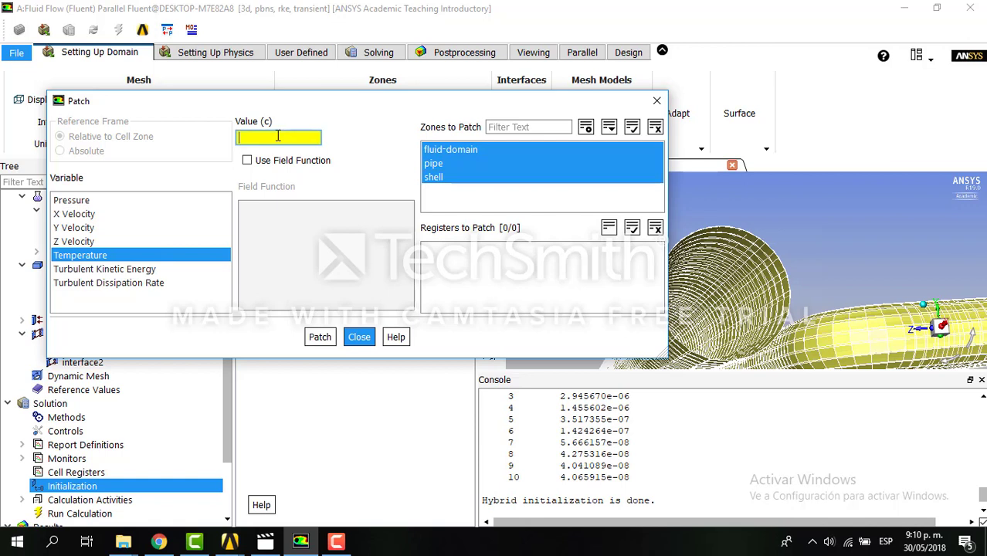
pyautogui.write('0')
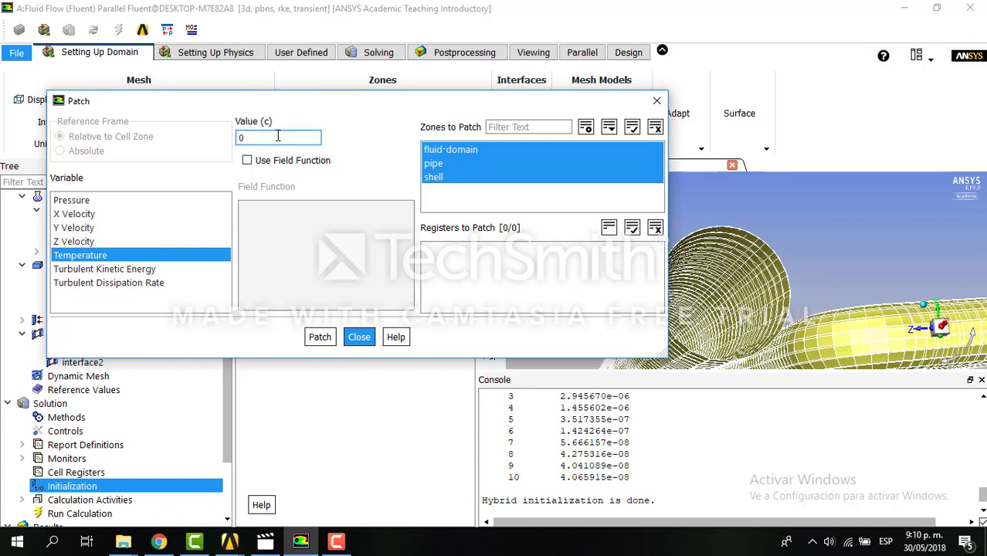
pyautogui.click(277, 136)
pyautogui.write('20')
pyautogui.click(322, 340)
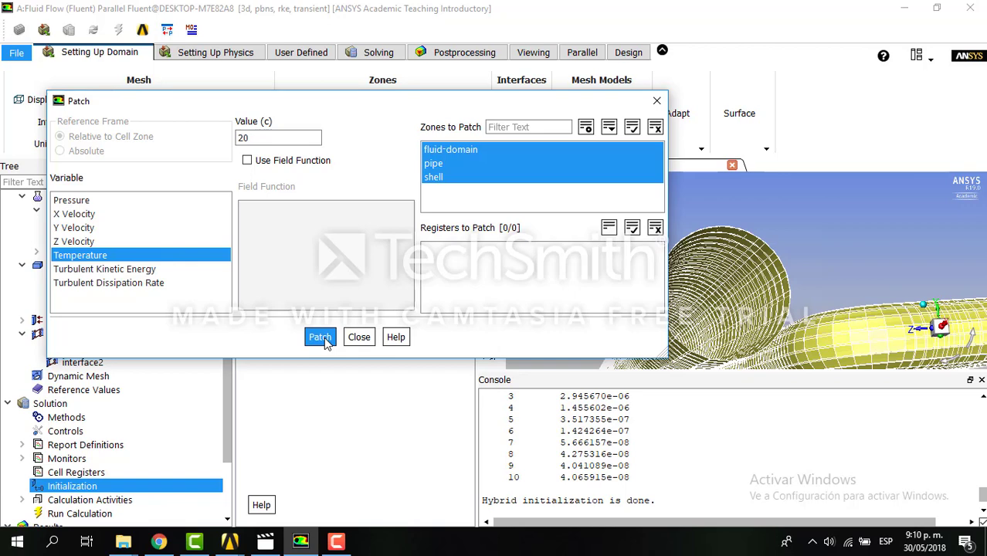
pyautogui.click(360, 338)
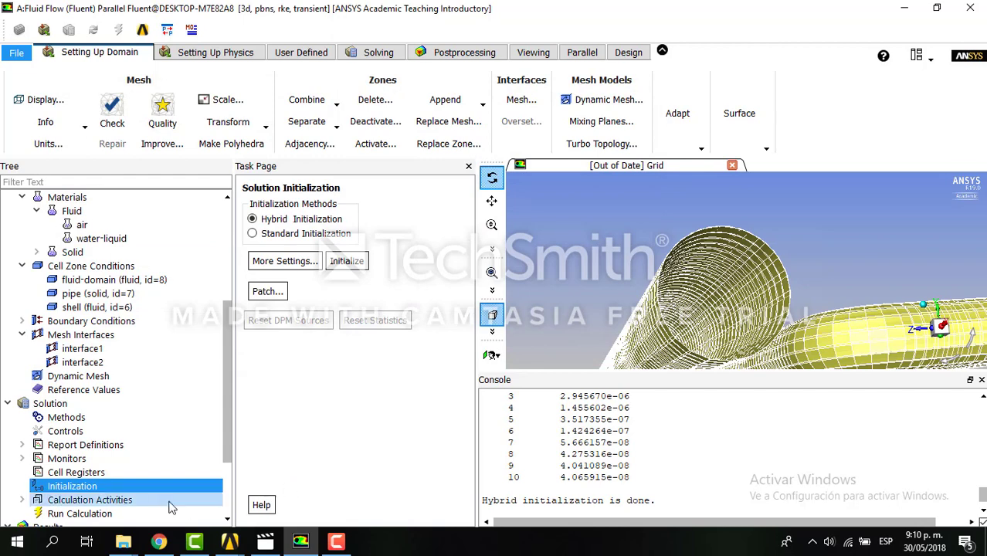
# - Set the run calculation to a time step size of 0.01 s and 100 time steps
pyautogui.click(126, 515)
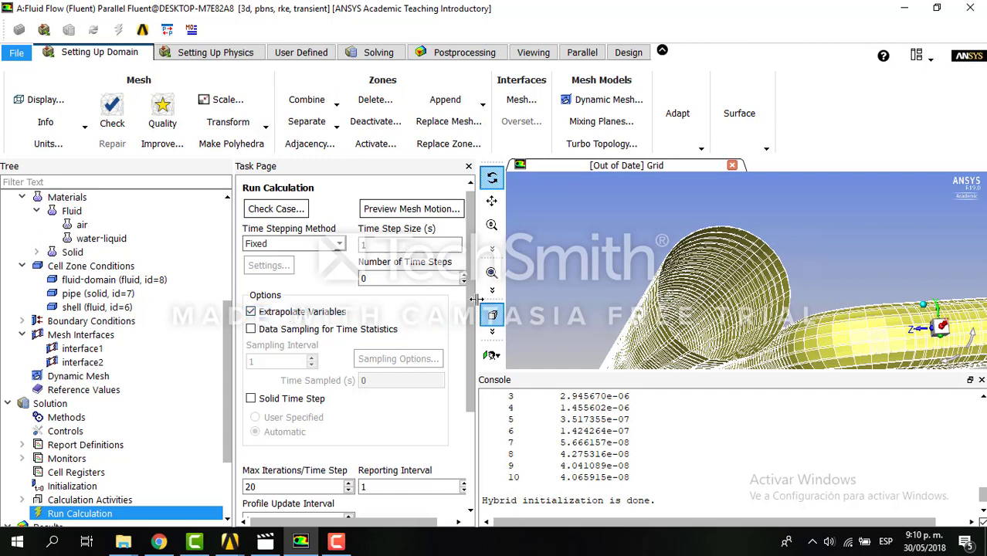
pyautogui.click(391, 244)
pyautogui.press('BackSpace')
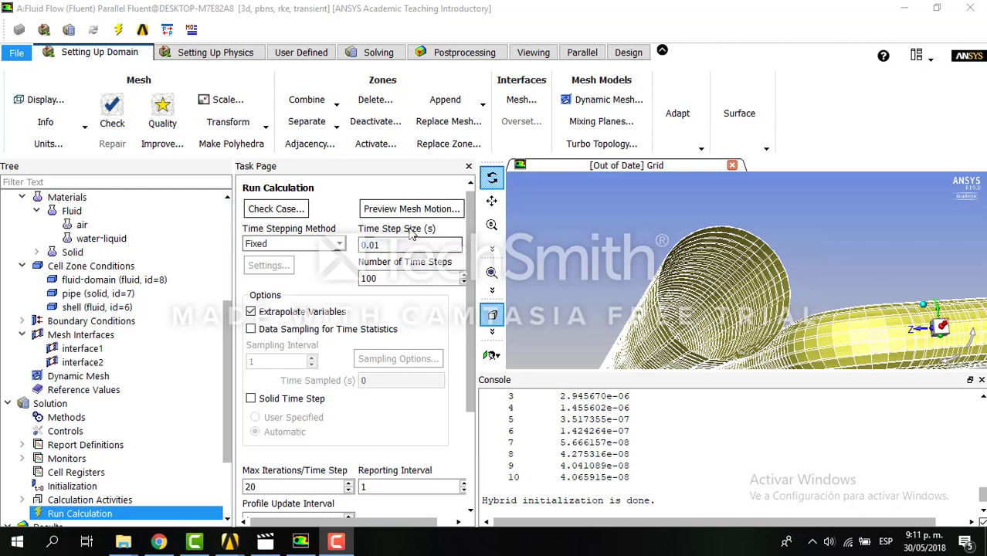
pyautogui.doubleClick(372, 245)
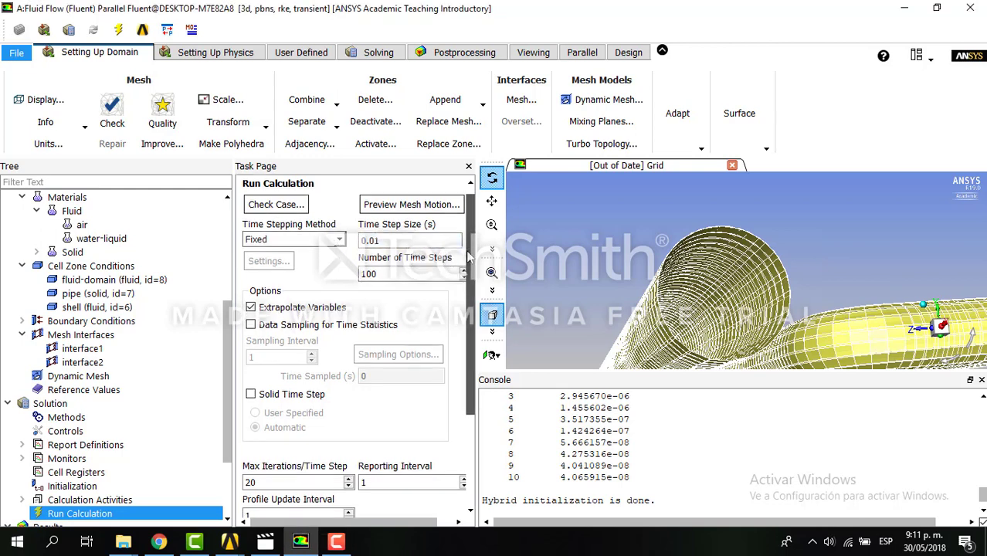
# - Set 50 maximum iterations per time step and a reporting interval of 5, and start the calculation
pyautogui.moveTo(467, 253); pyautogui.dragTo(455, 317)
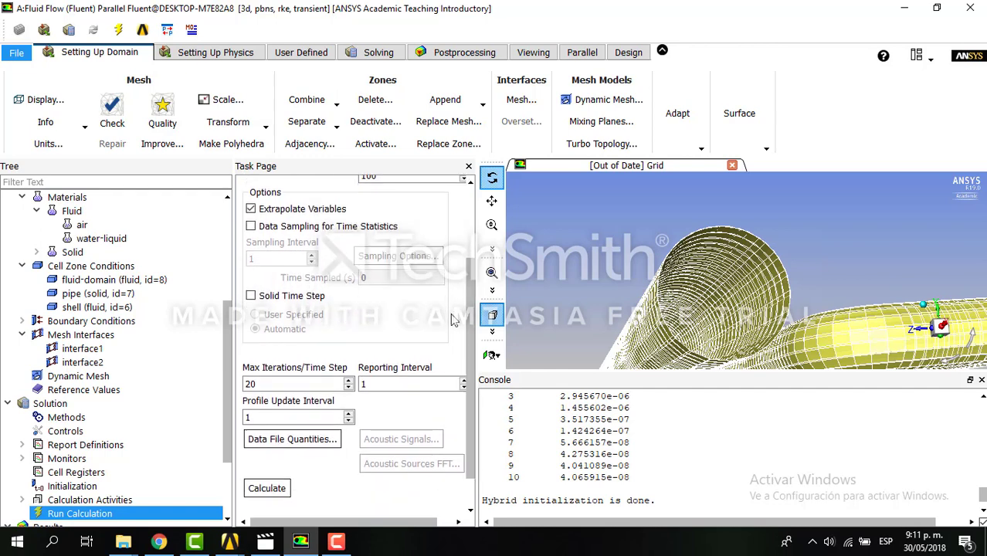
pyautogui.click(270, 382)
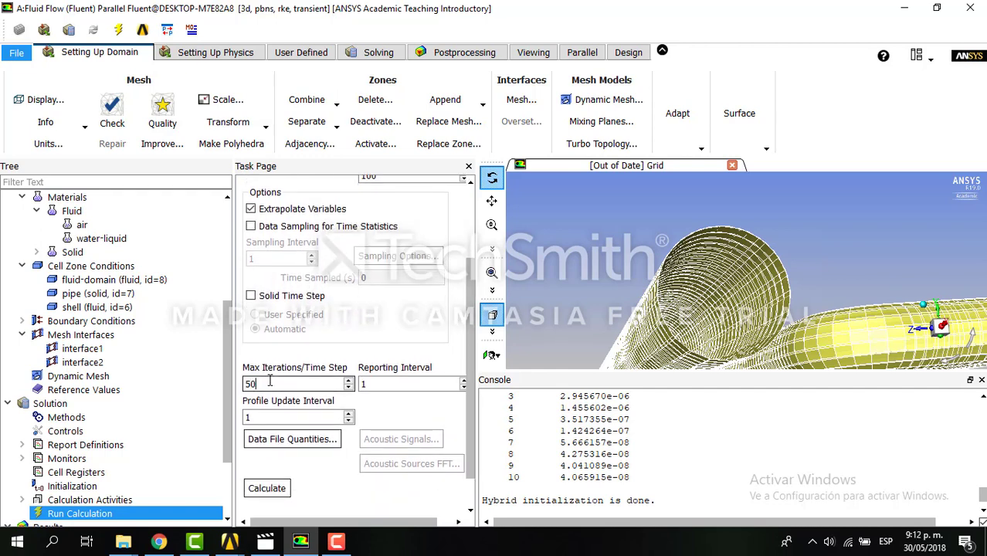
pyautogui.click(431, 386)
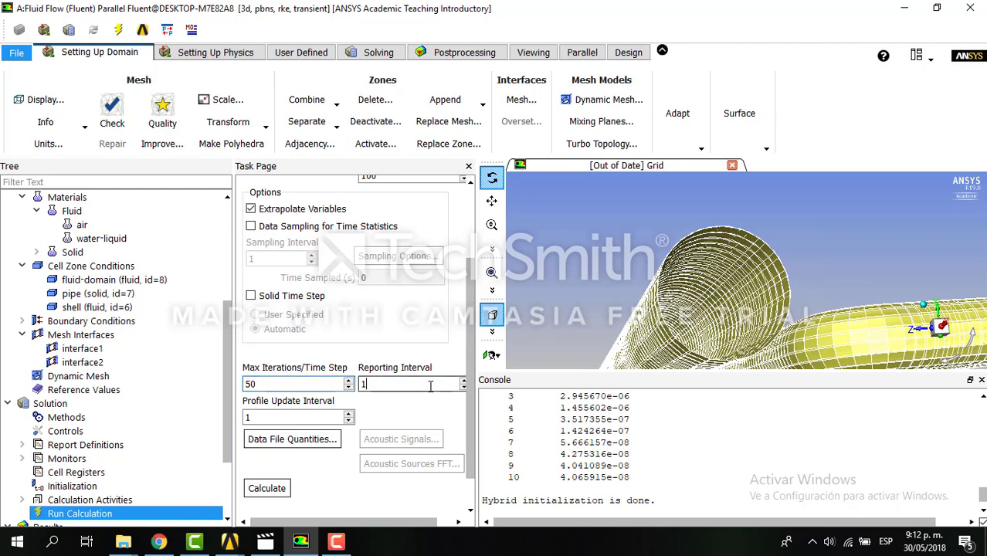
pyautogui.press('BackSpace')
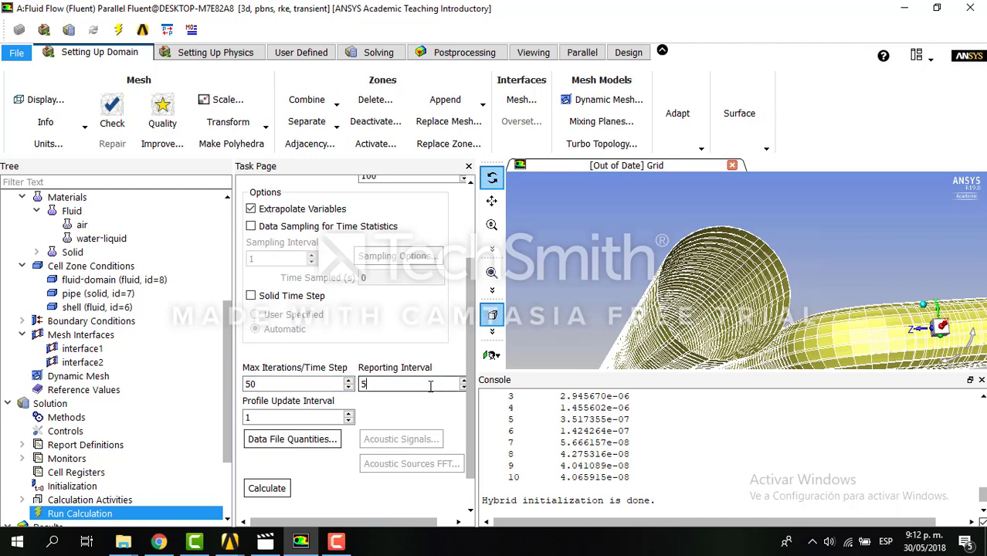
pyautogui.click(265, 488)
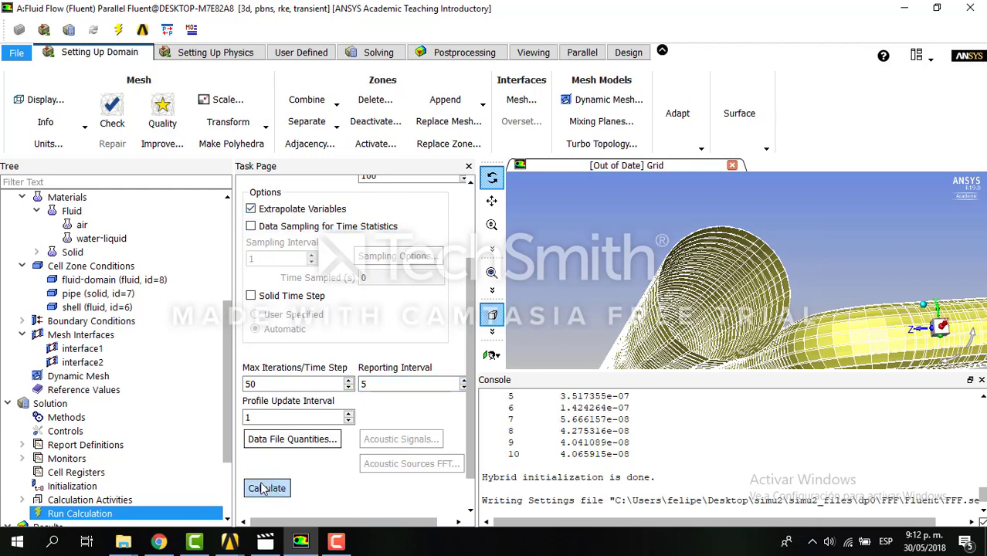
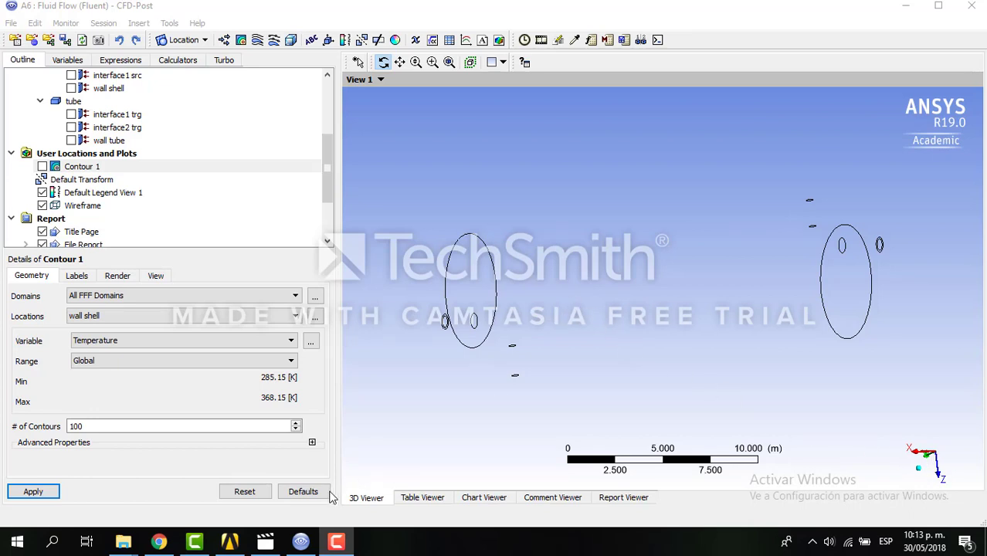
# - Switch to CFD-Post and display the Contour 1 temperature plot on the wall shell
pyautogui.click(301, 542)
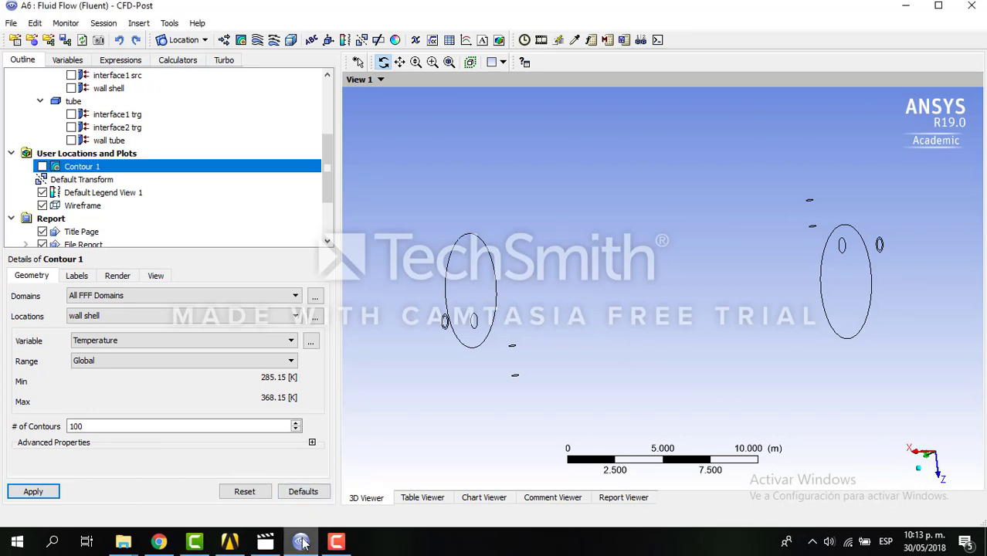
pyautogui.moveTo(448, 222); pyautogui.dragTo(415, 214)
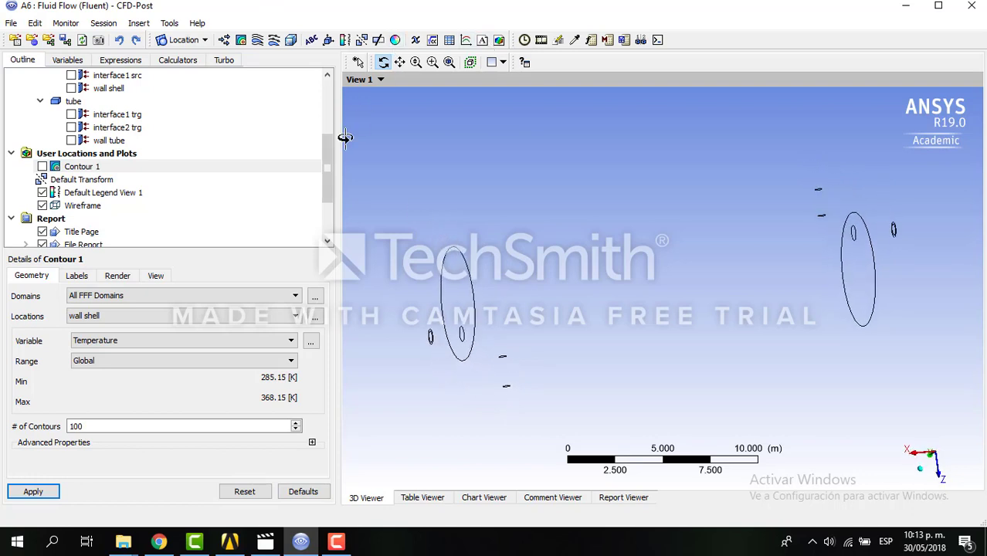
pyautogui.moveTo(329, 160); pyautogui.dragTo(329, 171)
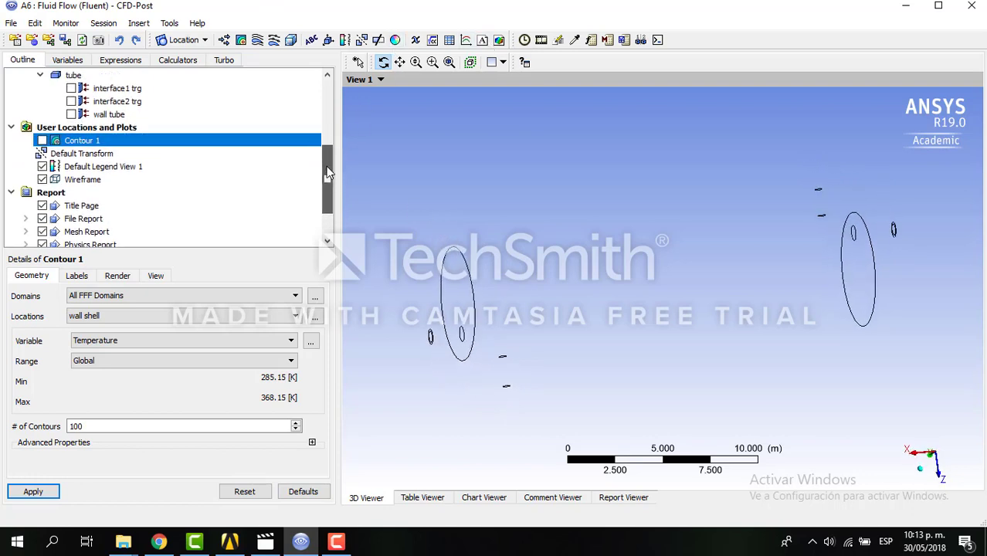
pyautogui.click(43, 140)
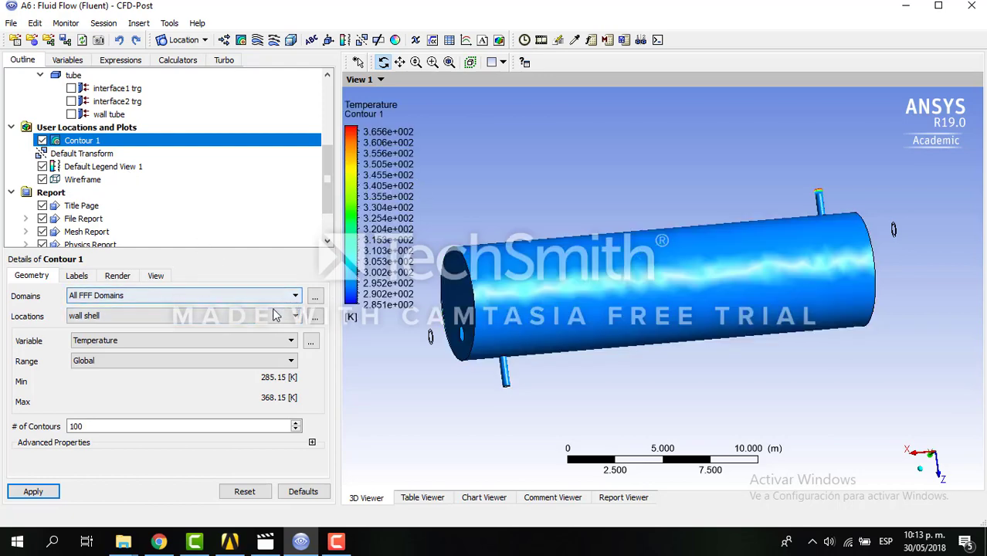
# - Choose wall tube as the location of Contour 1, change its domain to fluid domain, and apply the contour settings
pyautogui.click(232, 316)
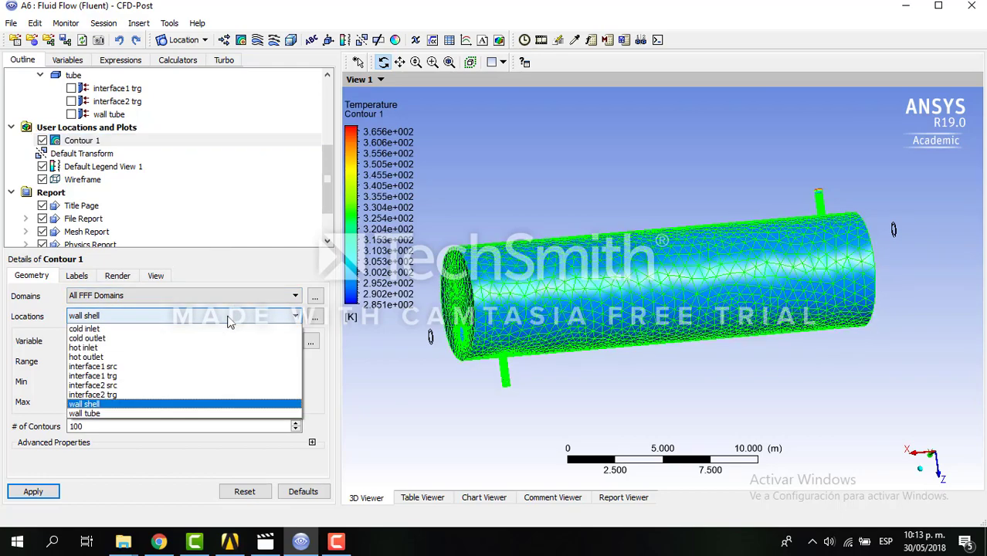
pyautogui.click(107, 415)
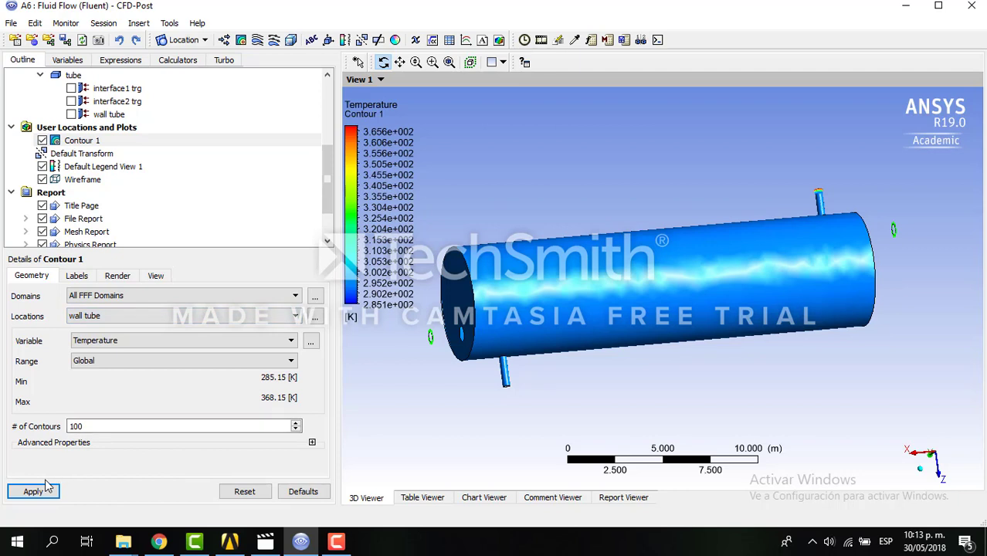
pyautogui.click(198, 299)
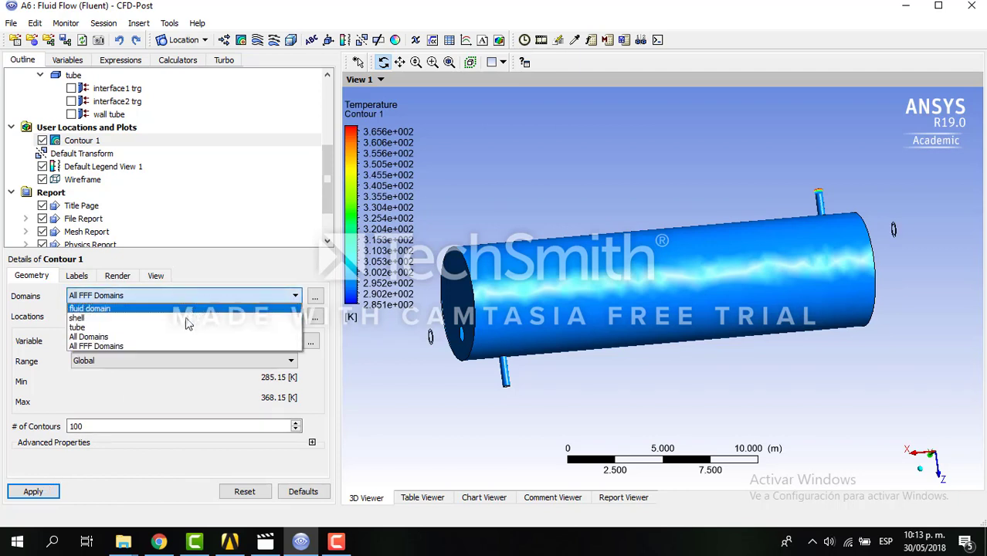
pyautogui.click(173, 309)
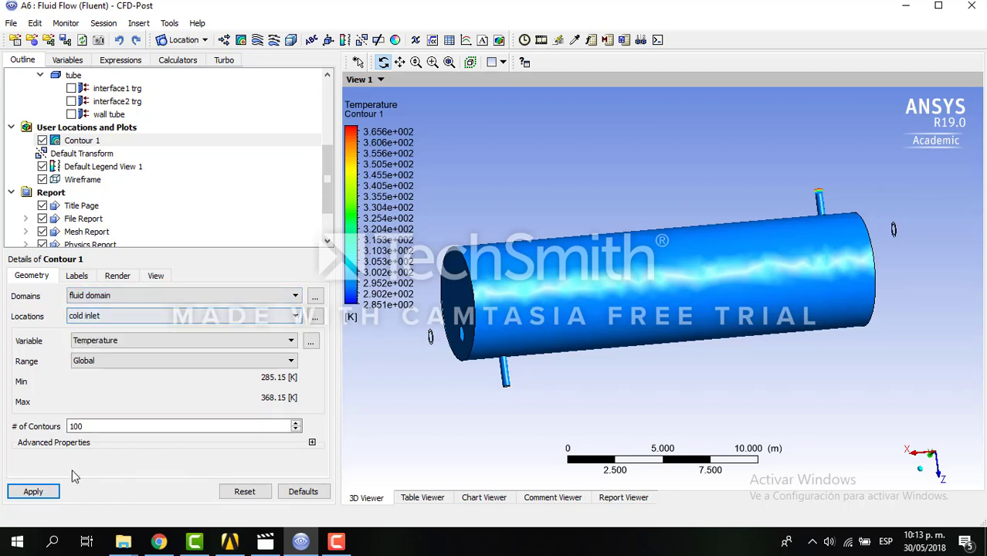
pyautogui.click(45, 492)
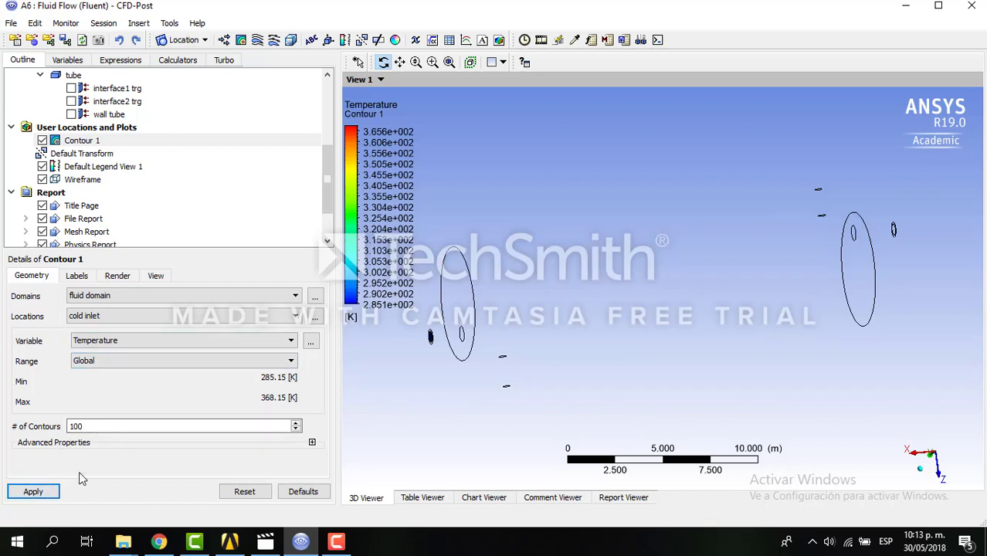
# - Change the domain of Contour 1 to shell and apply the temperature contour at the hot inlet
pyautogui.click(218, 296)
pyautogui.click(205, 317)
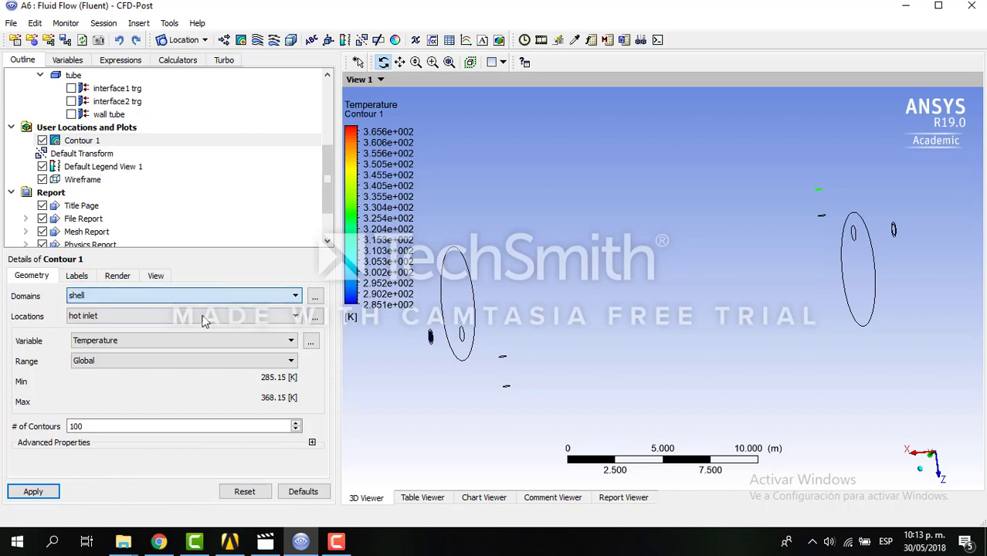
pyautogui.click(34, 492)
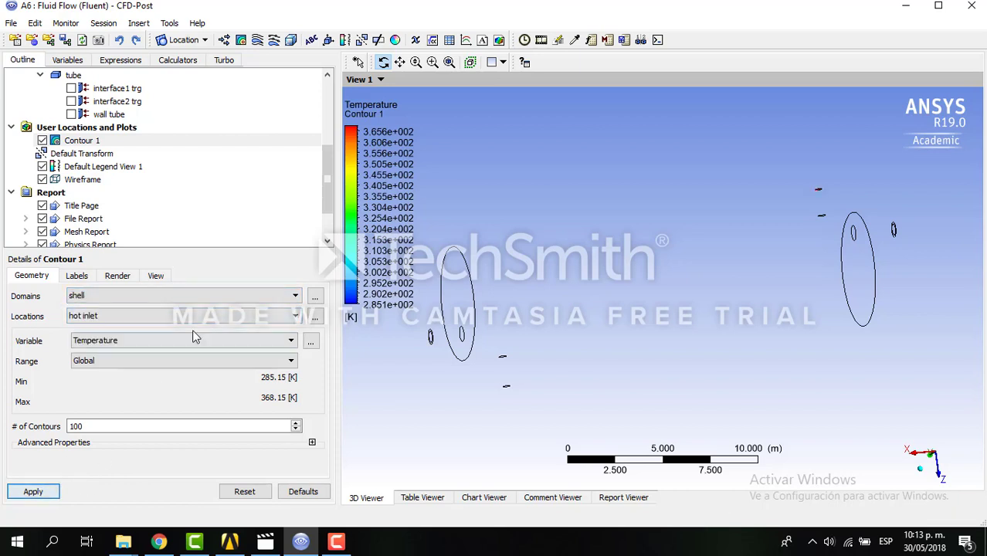
# - Set the location of Contour 1 to wall shell, apply it, and examine the temperature distribution on the shell
pyautogui.click(214, 319)
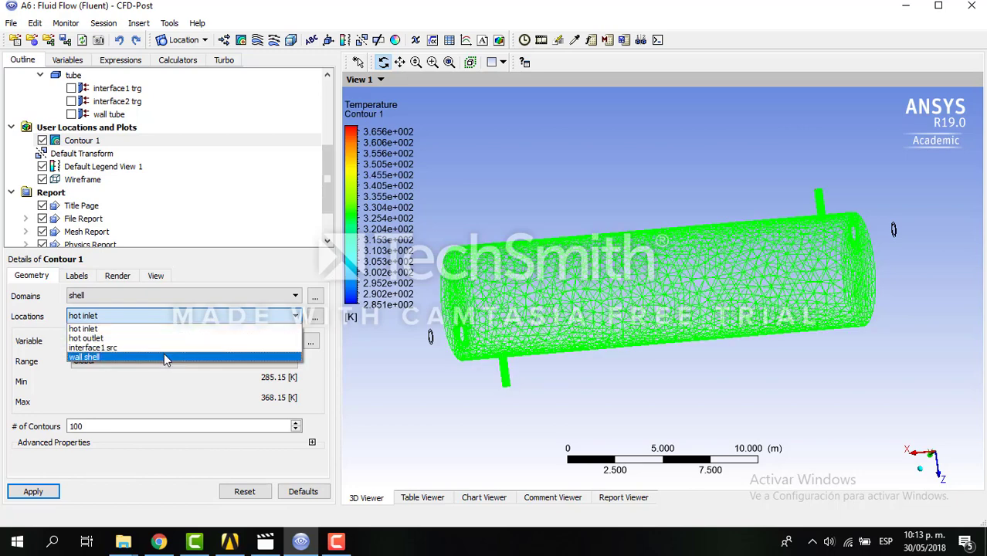
pyautogui.click(164, 355)
pyautogui.click(37, 493)
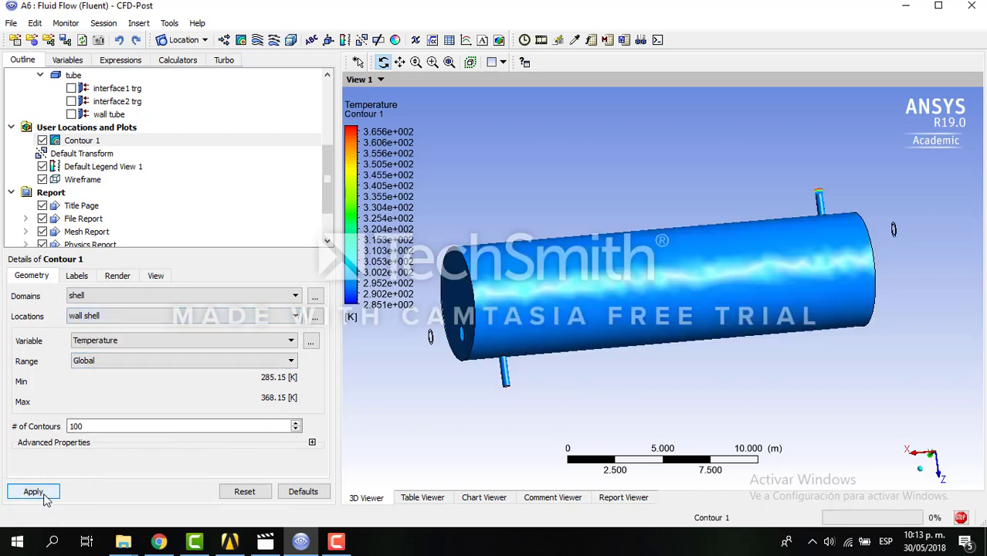
pyautogui.moveTo(545, 287); pyautogui.dragTo(506, 313)
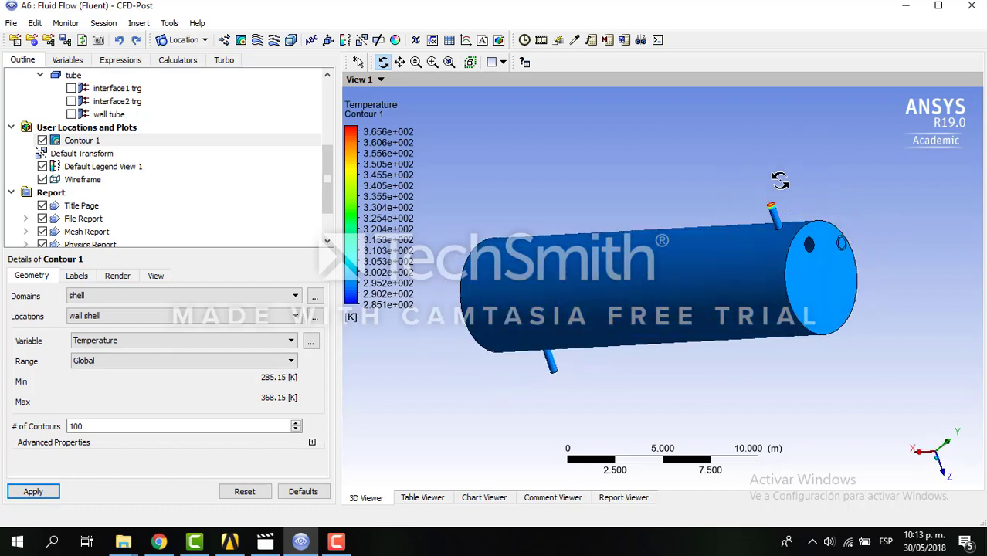
pyautogui.scroll(1, 777, 182)
pyautogui.scroll(-2, 777, 182)
pyautogui.keyDown('ctrl'); pyautogui.scroll(-1, 777, 181); pyautogui.keyUp('ctrl')
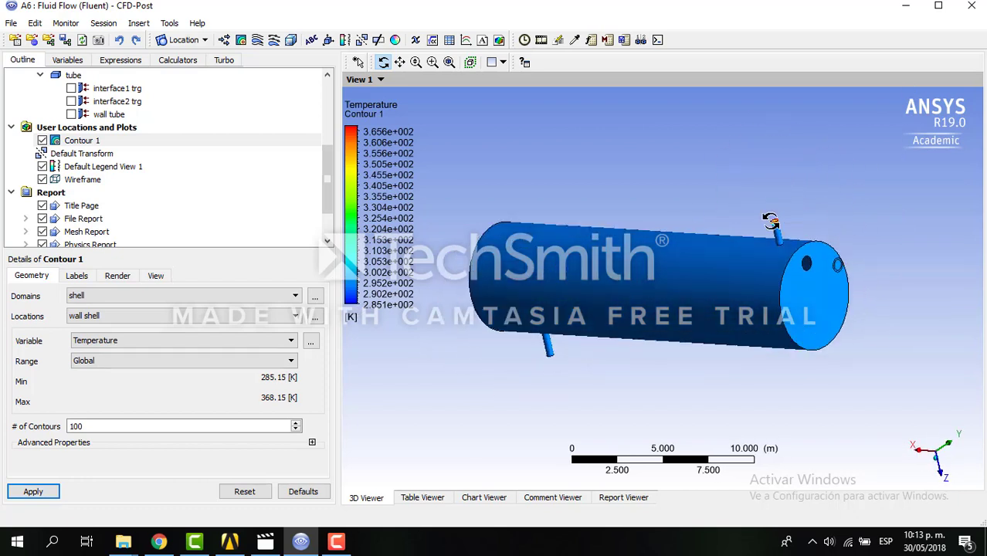
pyautogui.keyDown('ctrl'); pyautogui.scroll(-1, 771, 227); pyautogui.keyUp('ctrl')
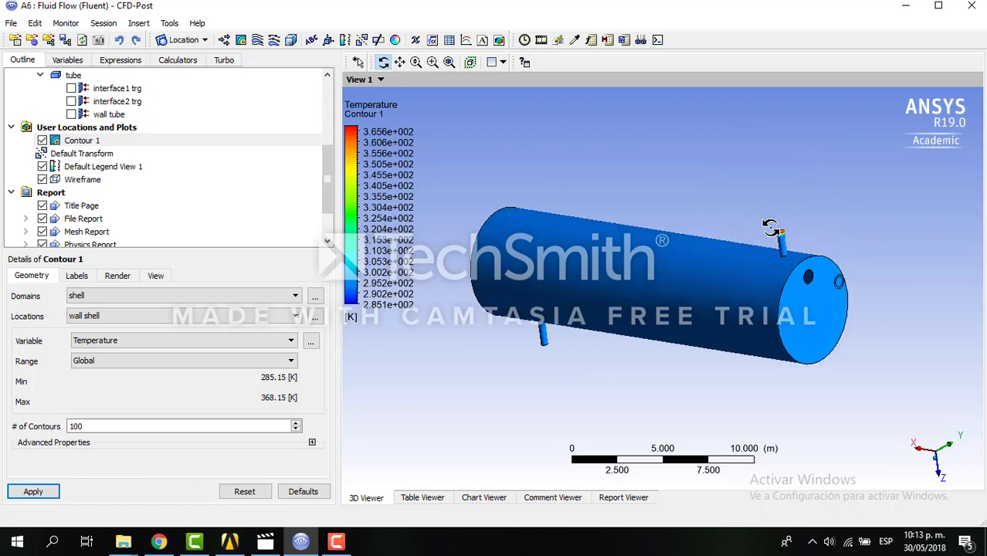
pyautogui.keyDown('ctrl'); pyautogui.scroll(-1, 771, 227); pyautogui.keyUp('ctrl')
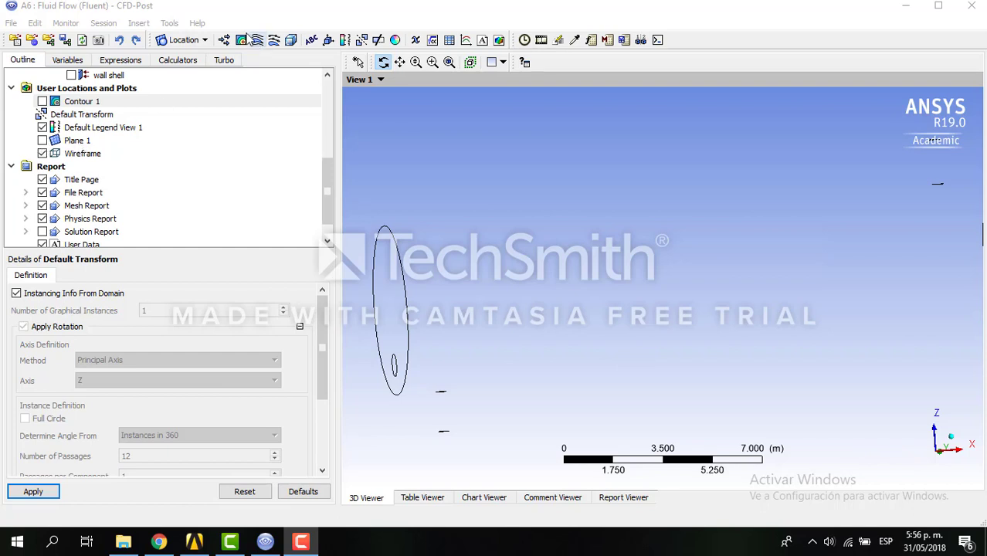
# - Show Plane 1 in the viewer and display Contour 1 on it with its domains set to All FFF Domains
pyautogui.click(205, 41)
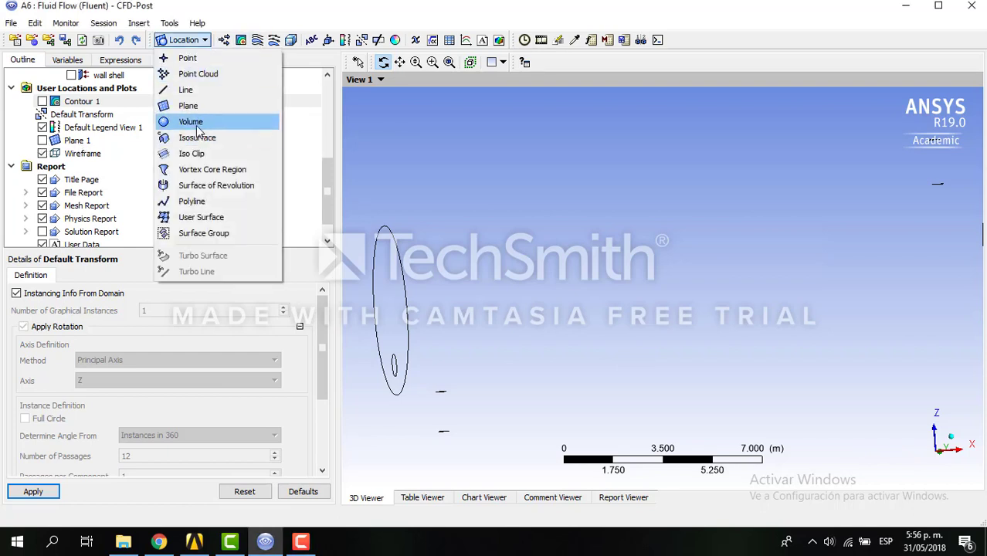
pyautogui.click(44, 141)
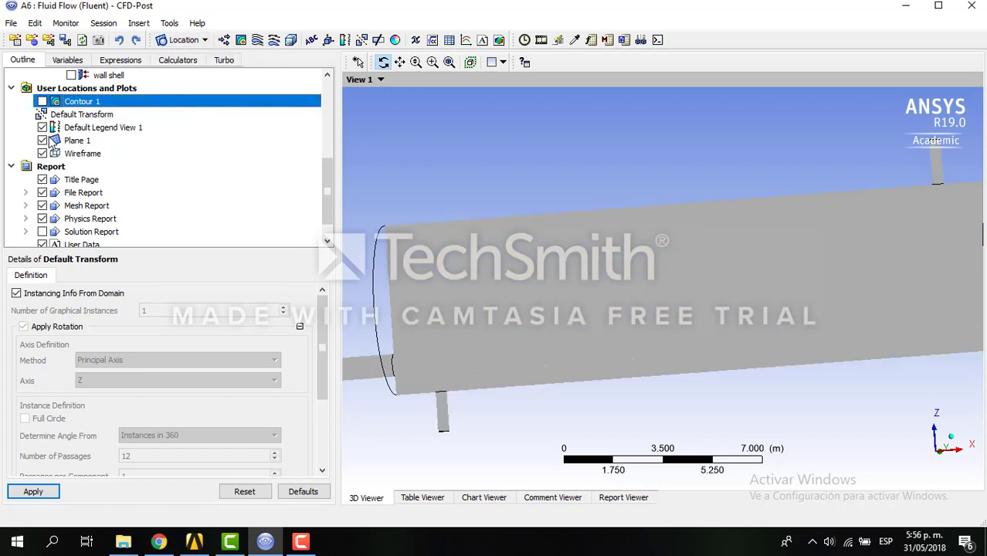
pyautogui.doubleClick(71, 104)
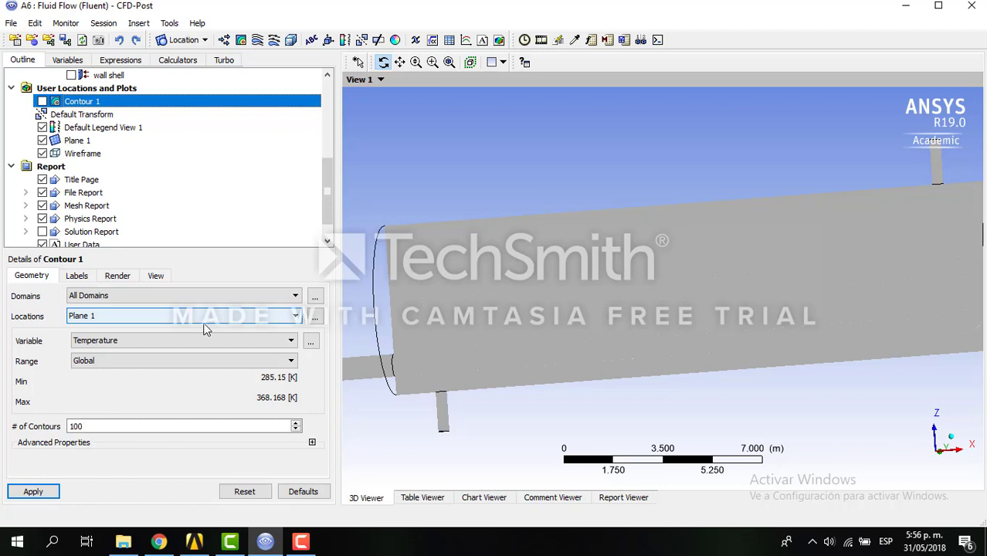
pyautogui.click(33, 492)
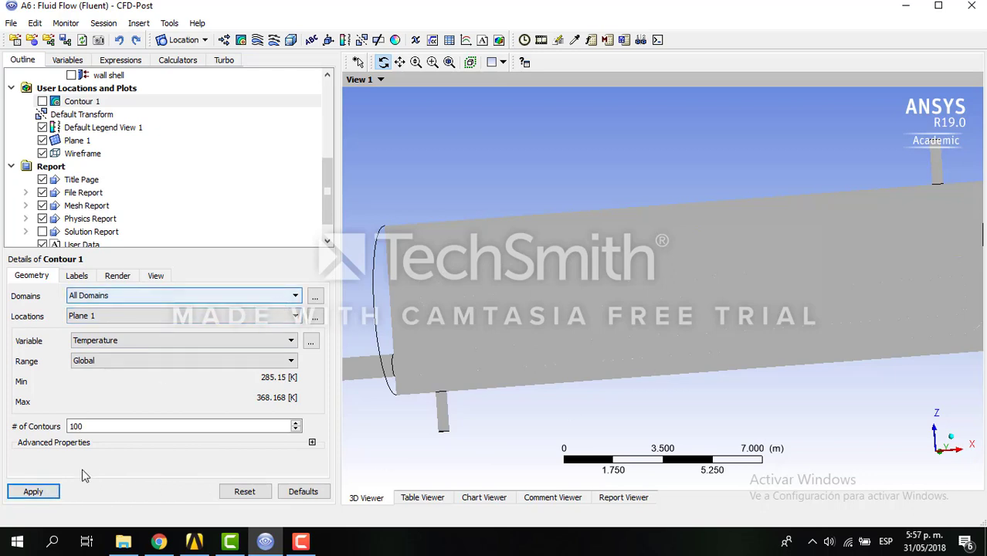
pyautogui.click(242, 296)
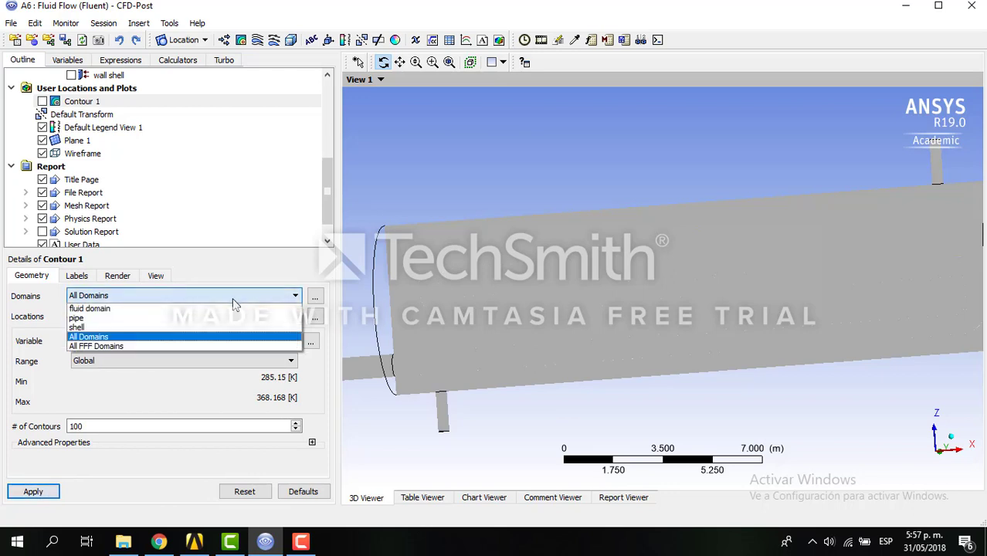
pyautogui.click(158, 346)
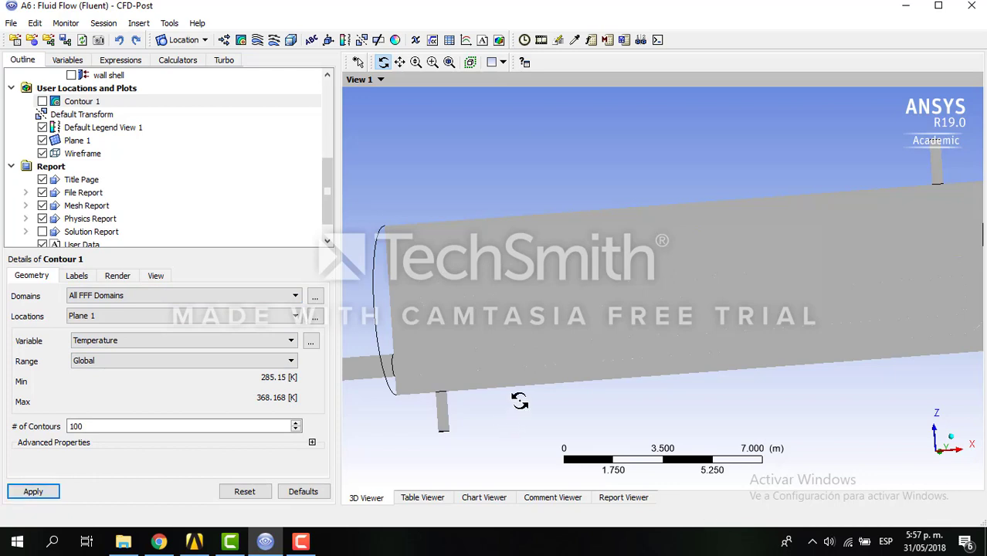
pyautogui.click(40, 101)
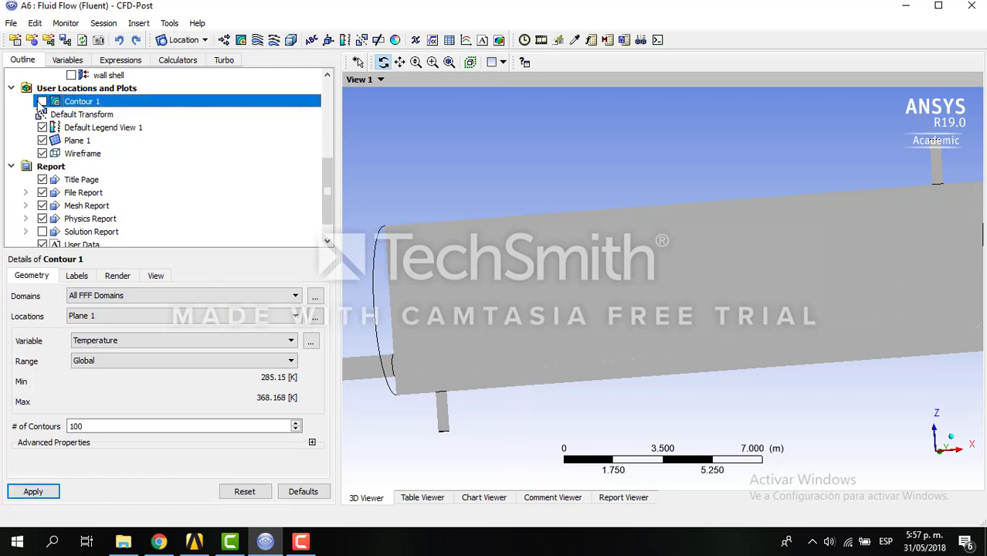
pyautogui.click(42, 101)
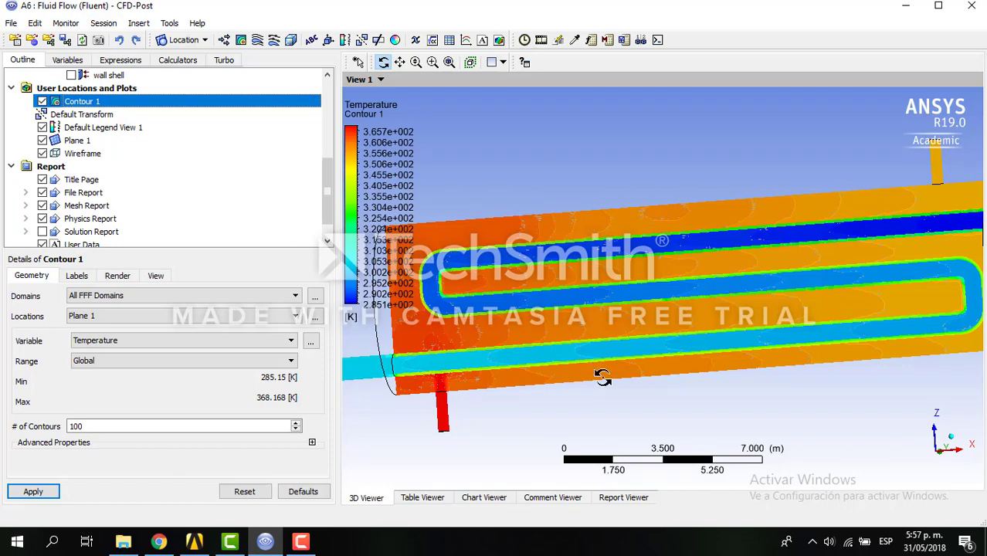
# - Probe the temperature on Plane 1 at the red nozzle beneath the shell
pyautogui.moveTo(602, 377); pyautogui.dragTo(690, 349)
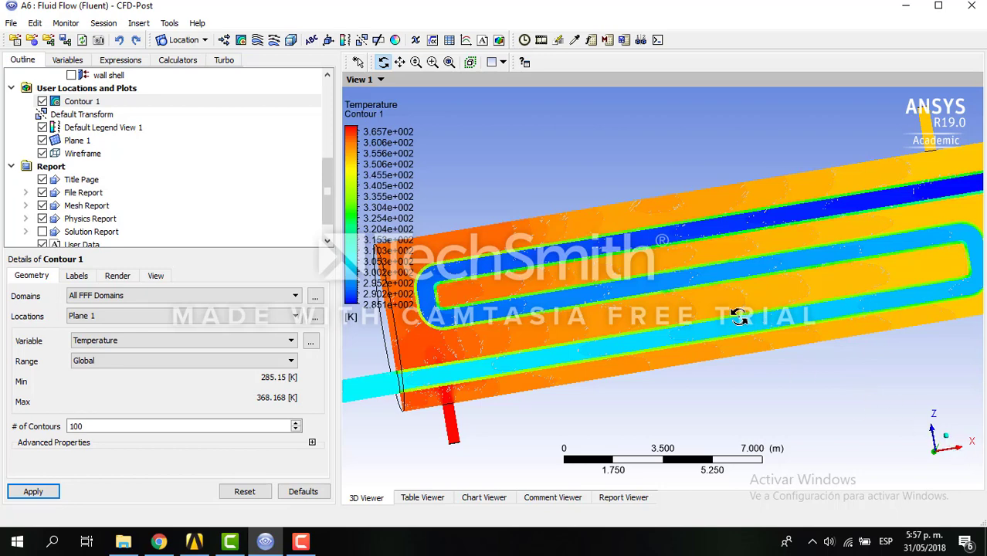
pyautogui.moveTo(739, 316); pyautogui.dragTo(739, 316)
pyautogui.click(399, 62)
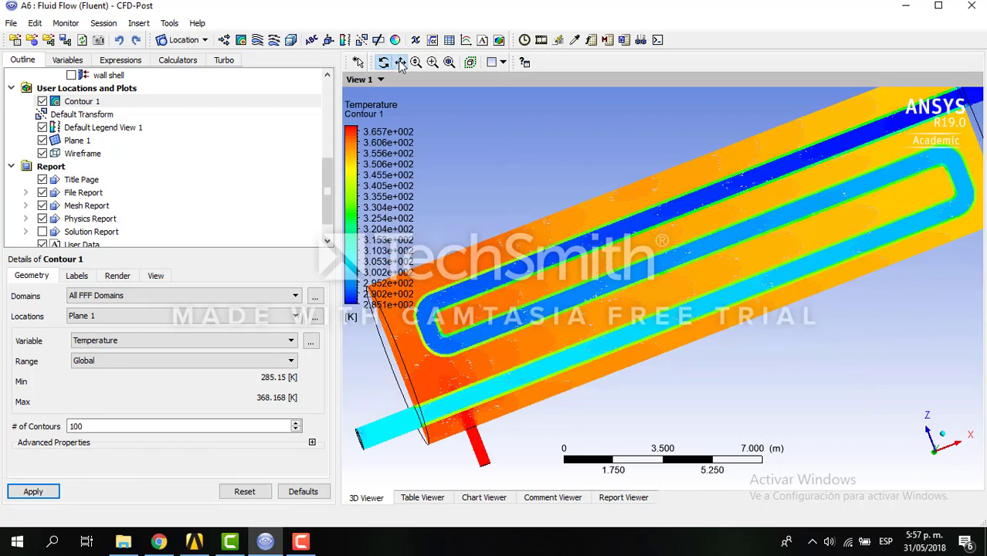
pyautogui.scroll(-3, 644, 239)
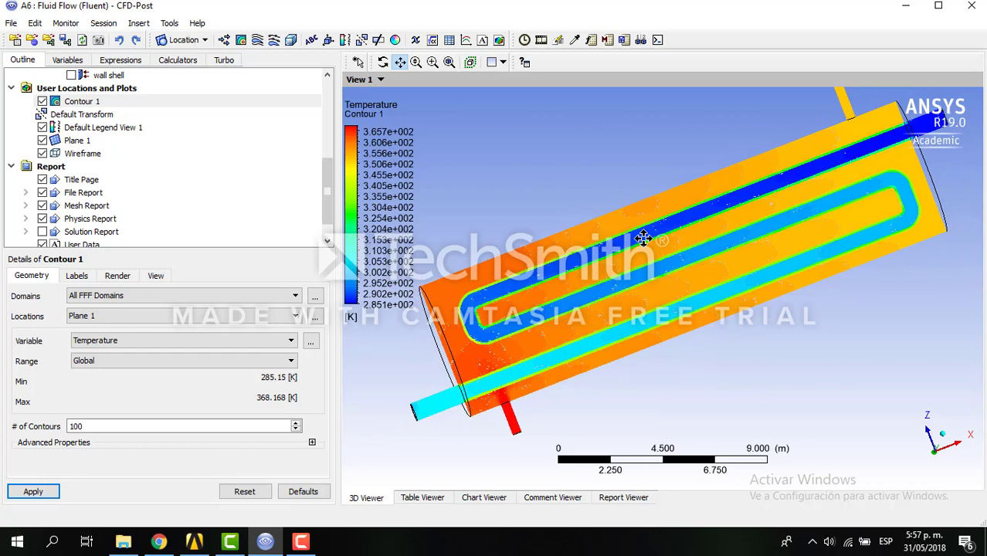
pyautogui.click(576, 41)
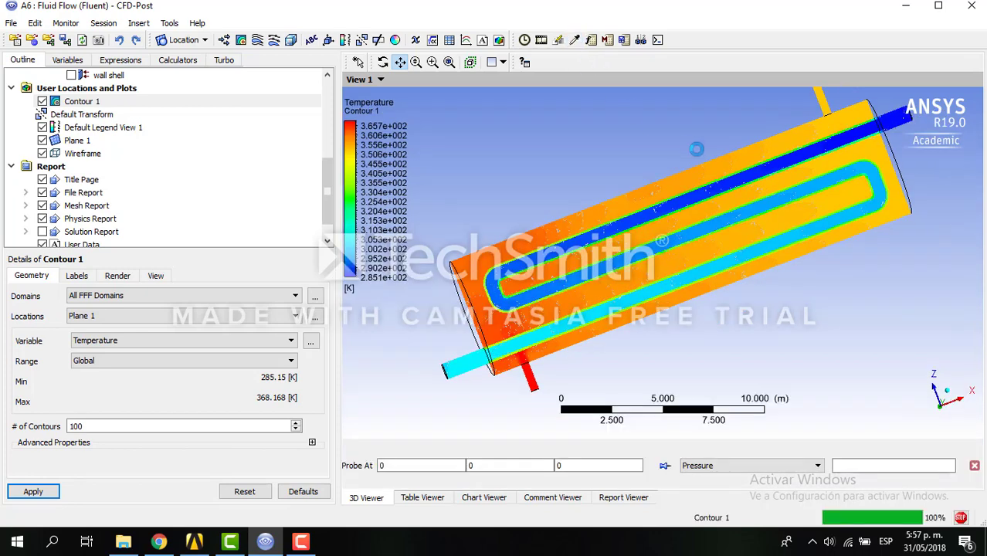
pyautogui.click(525, 369)
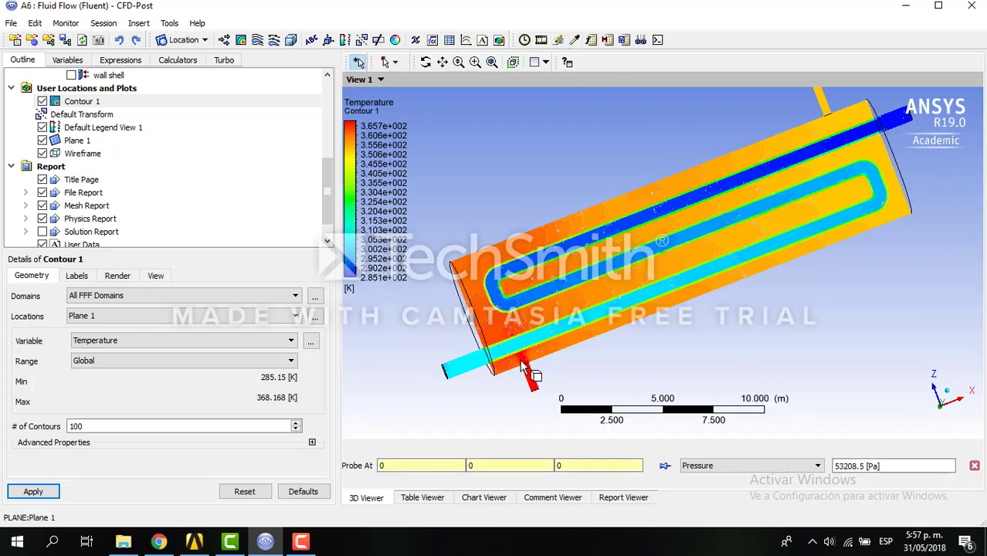
pyautogui.click(533, 385)
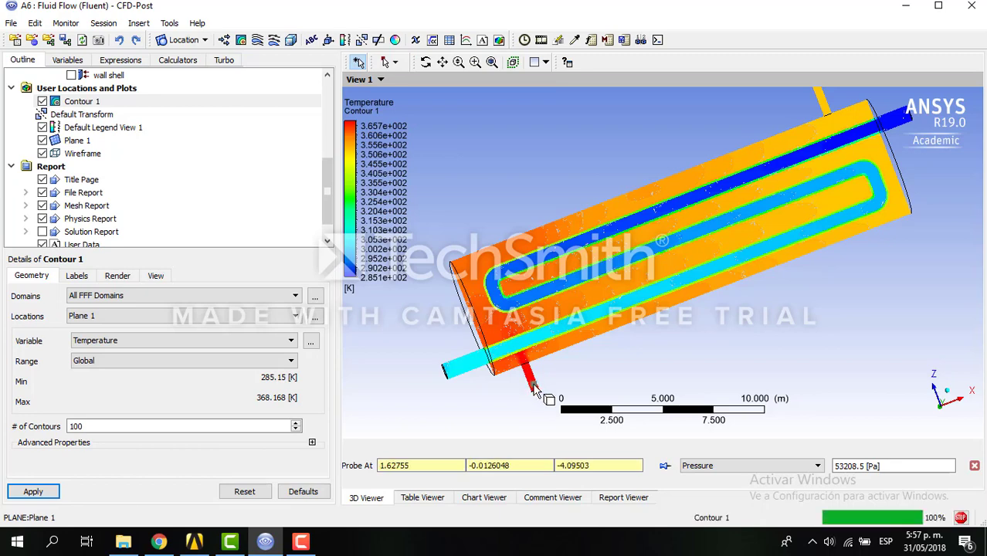
pyautogui.click(818, 466)
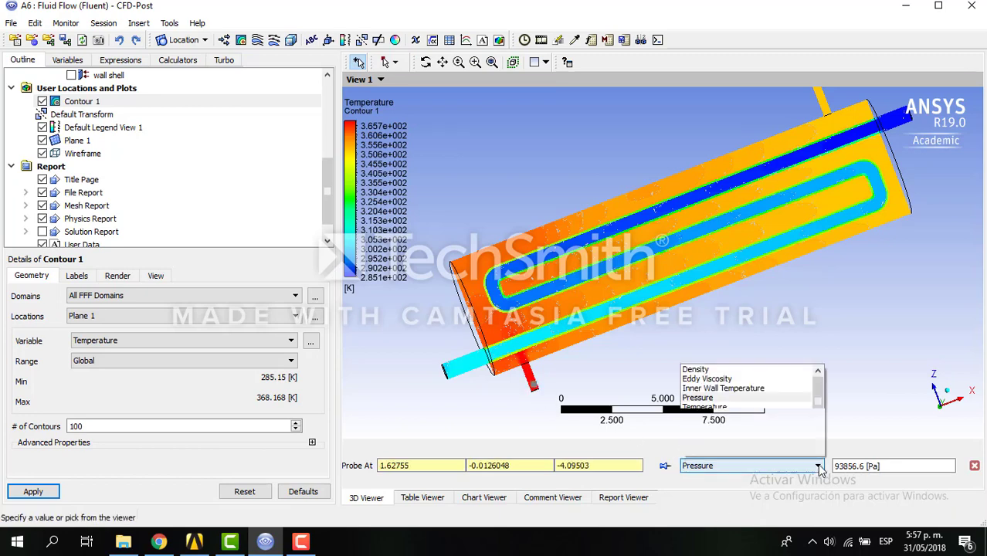
pyautogui.click(760, 411)
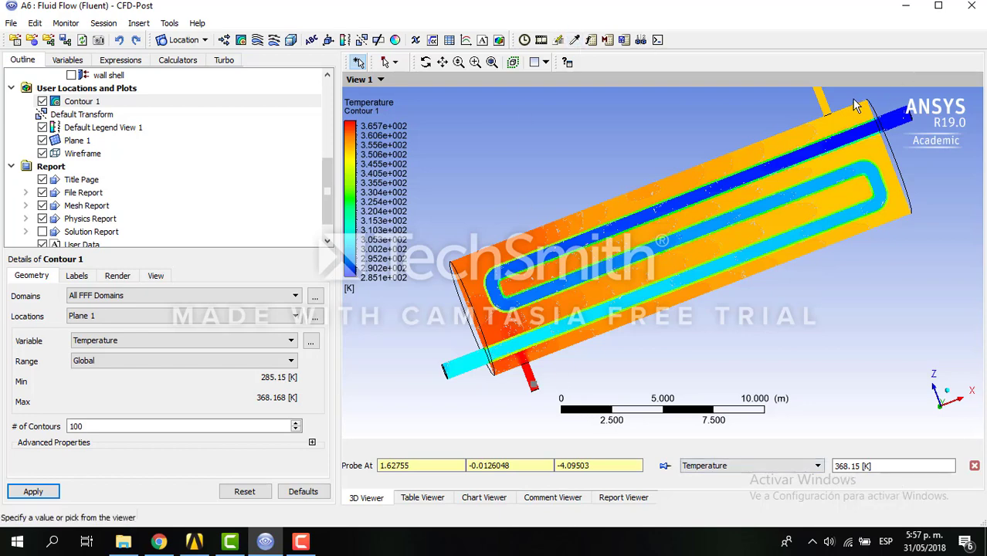
# - Probe the temperature at the shell's upper nozzle and both tube ends, plus the velocity at the light-blue tube end
pyautogui.click(824, 102)
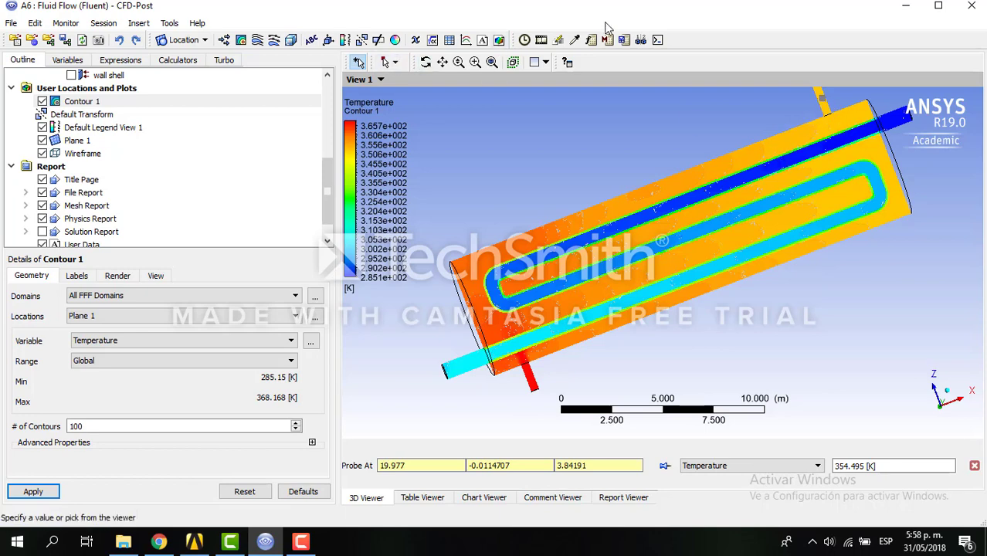
pyautogui.click(899, 122)
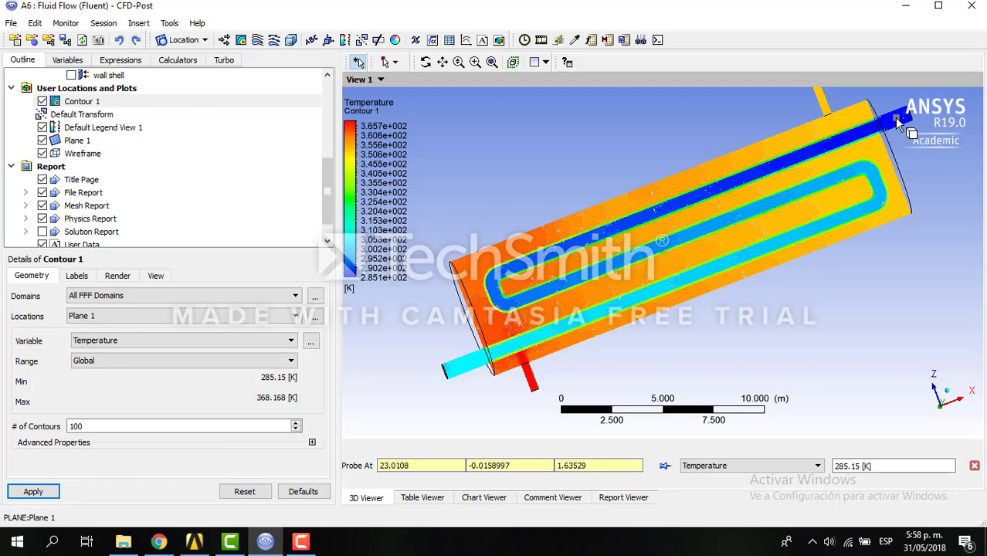
pyautogui.click(466, 370)
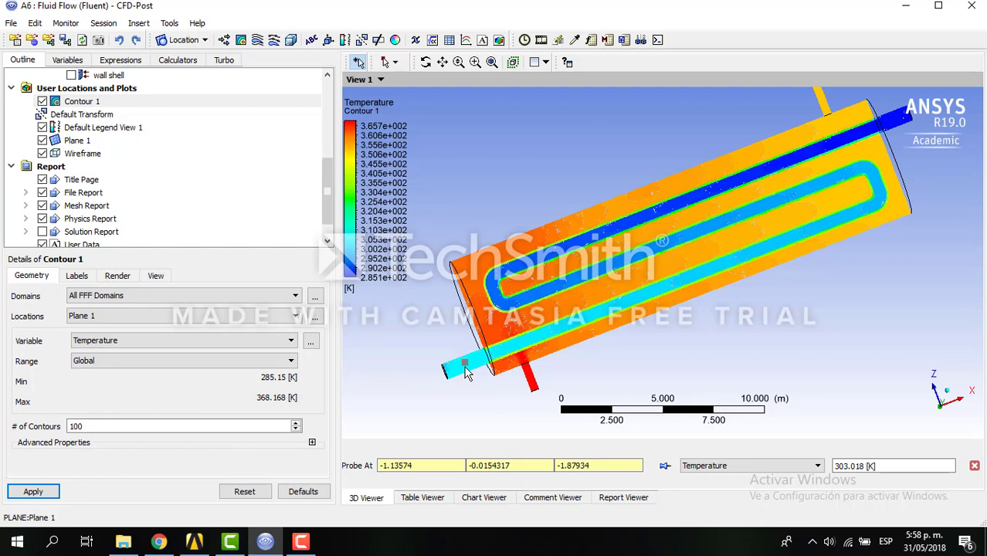
pyautogui.click(819, 466)
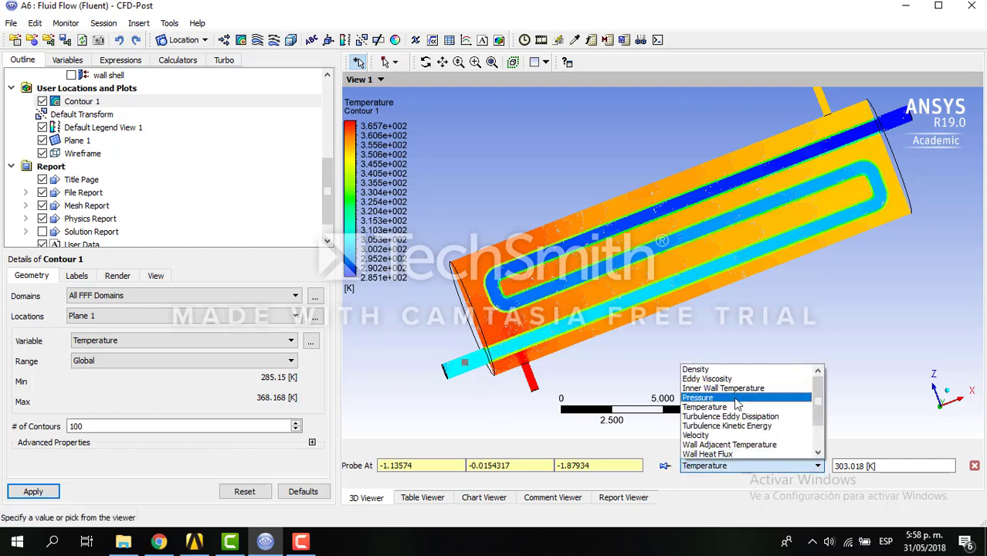
pyautogui.click(723, 437)
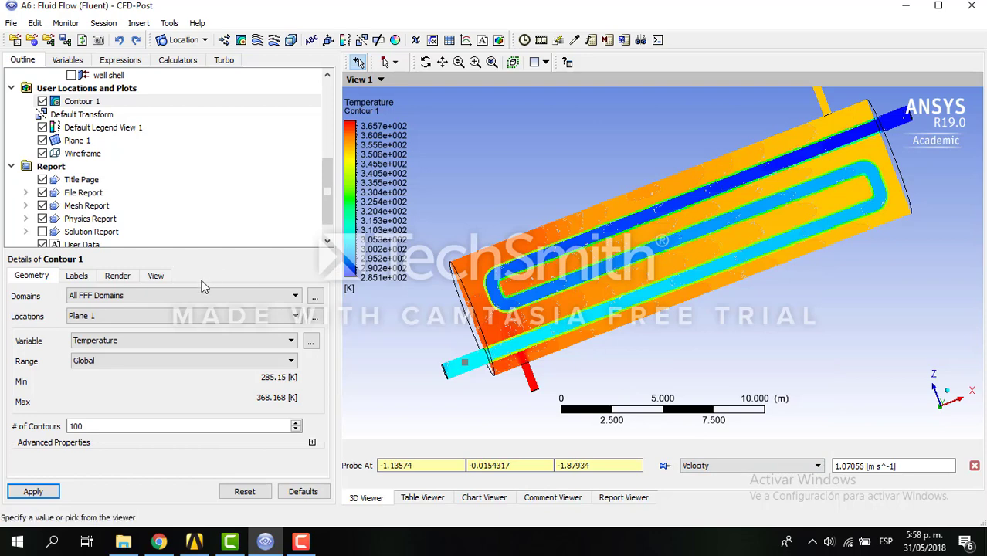
# - Change the variable plotted by Contour 1 to Velocity and apply it
pyautogui.click(144, 340)
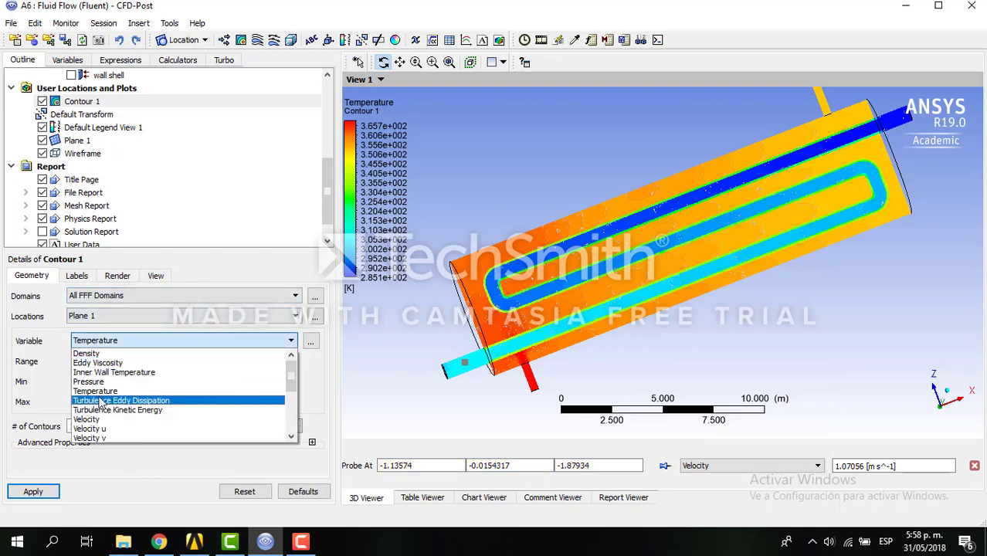
pyautogui.click(91, 420)
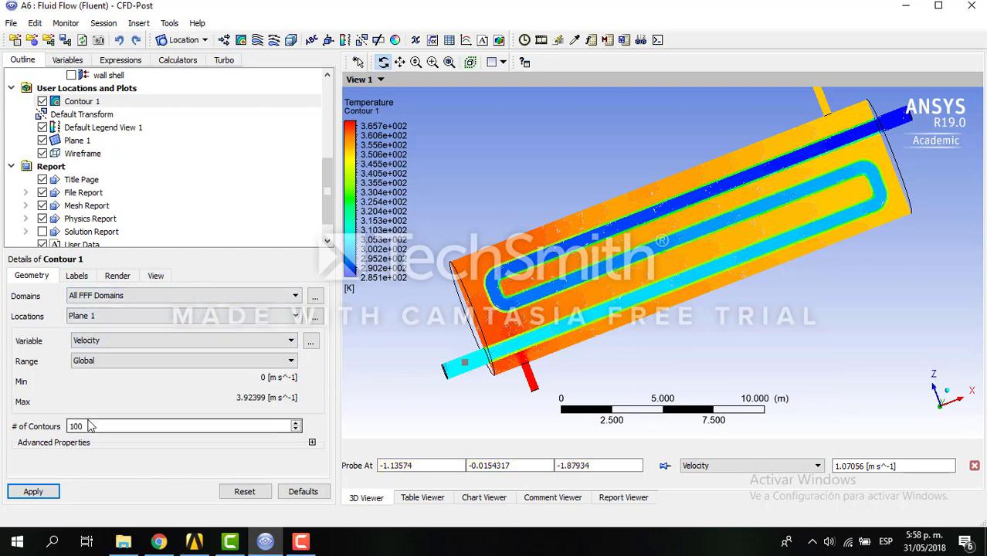
pyautogui.click(34, 501)
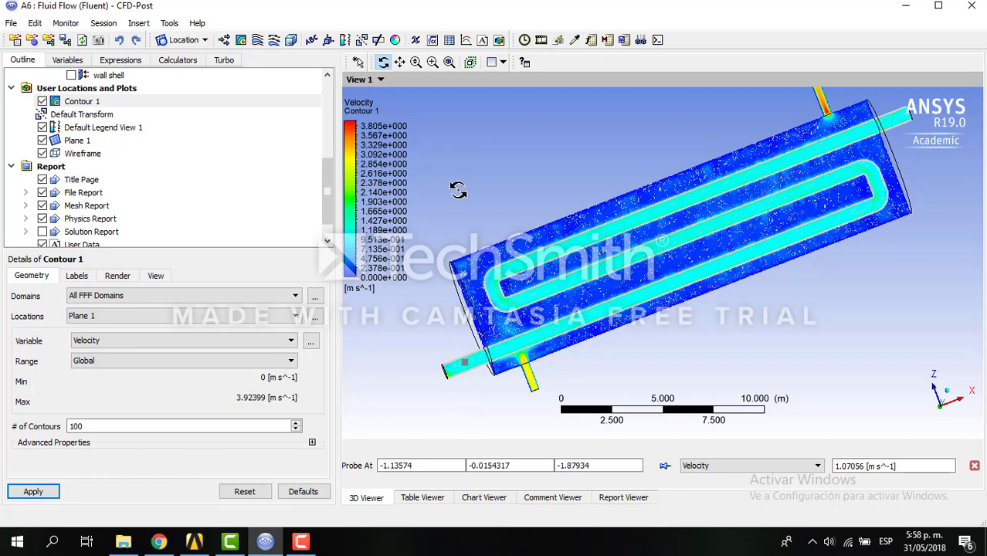
# - Examine the velocity contour up close along the shell, the tube bends and both shell nozzles
pyautogui.click(401, 63)
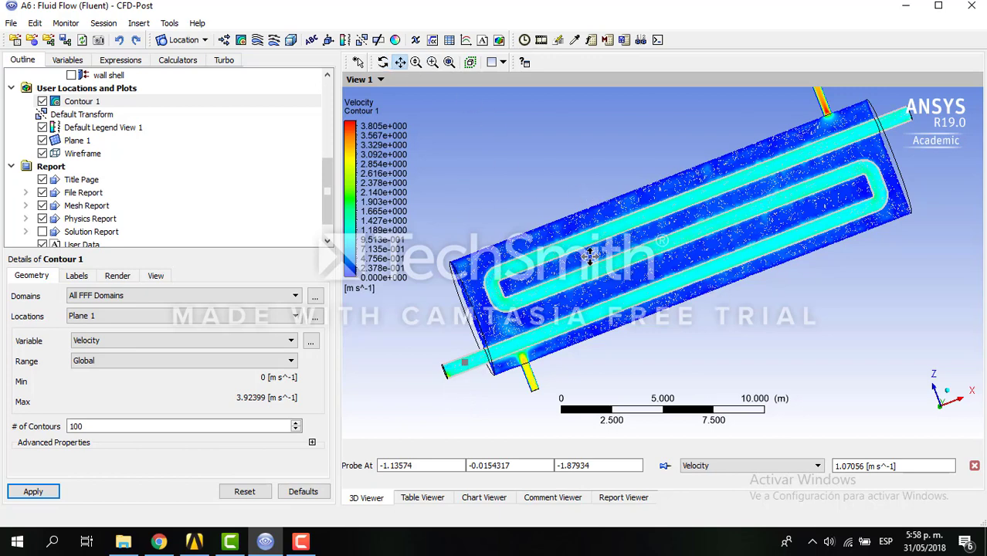
pyautogui.scroll(-2, 591, 265)
pyautogui.scroll(4, 590, 265)
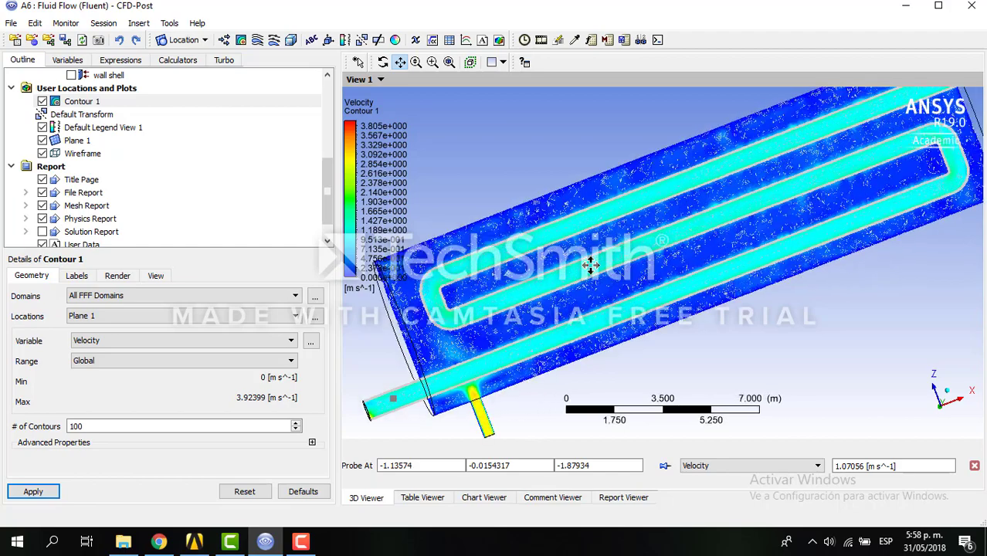
pyautogui.scroll(1, 590, 265)
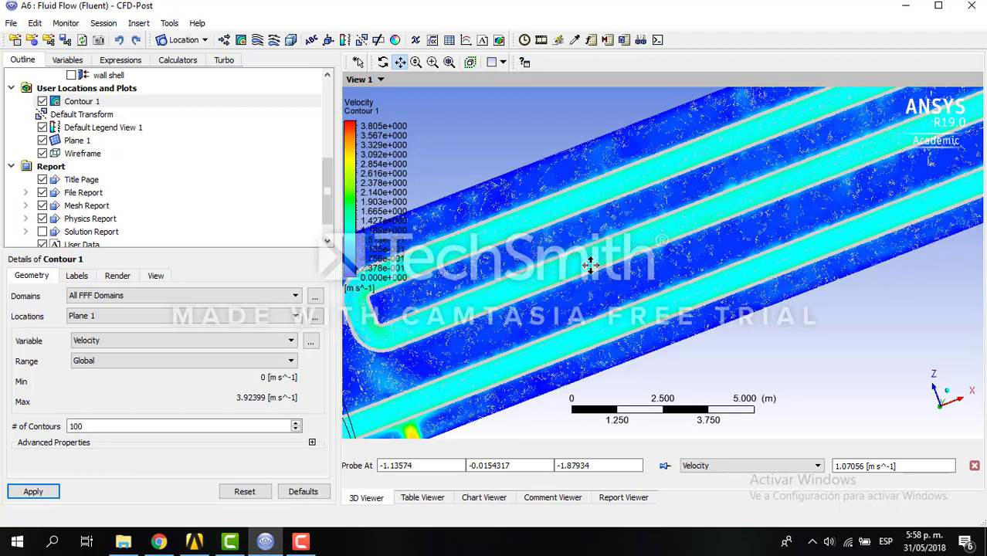
pyautogui.moveTo(551, 296); pyautogui.dragTo(642, 253)
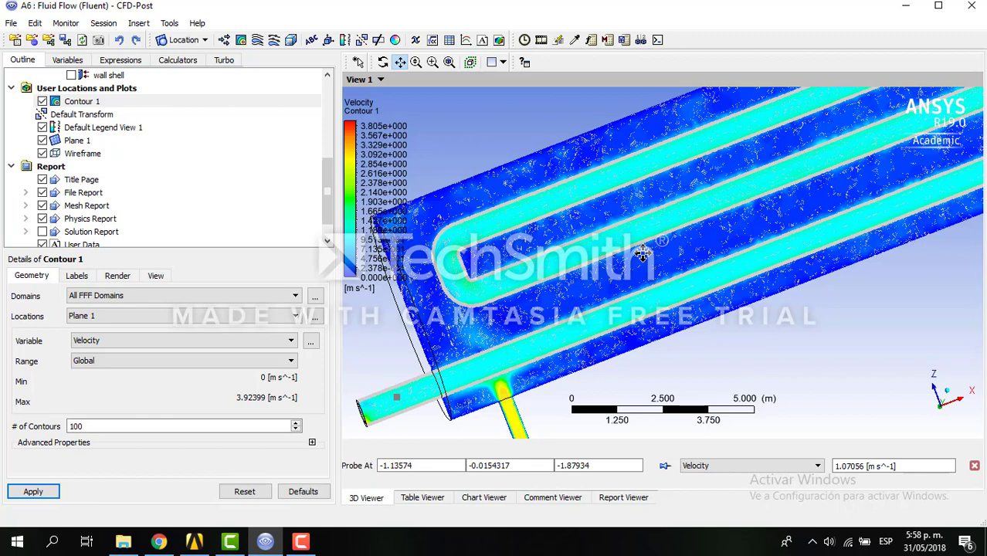
pyautogui.moveTo(617, 306); pyautogui.dragTo(573, 367)
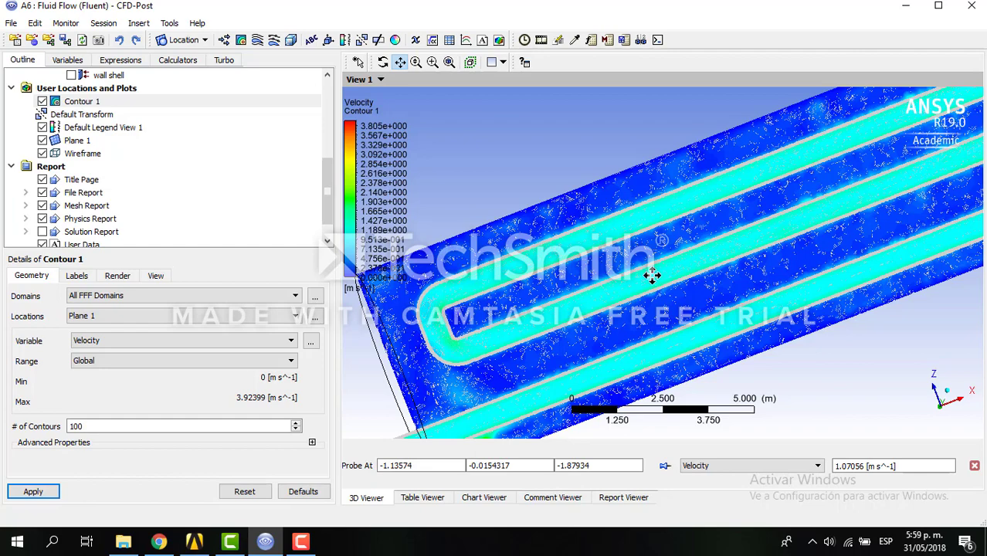
pyautogui.moveTo(653, 275); pyautogui.dragTo(663, 229)
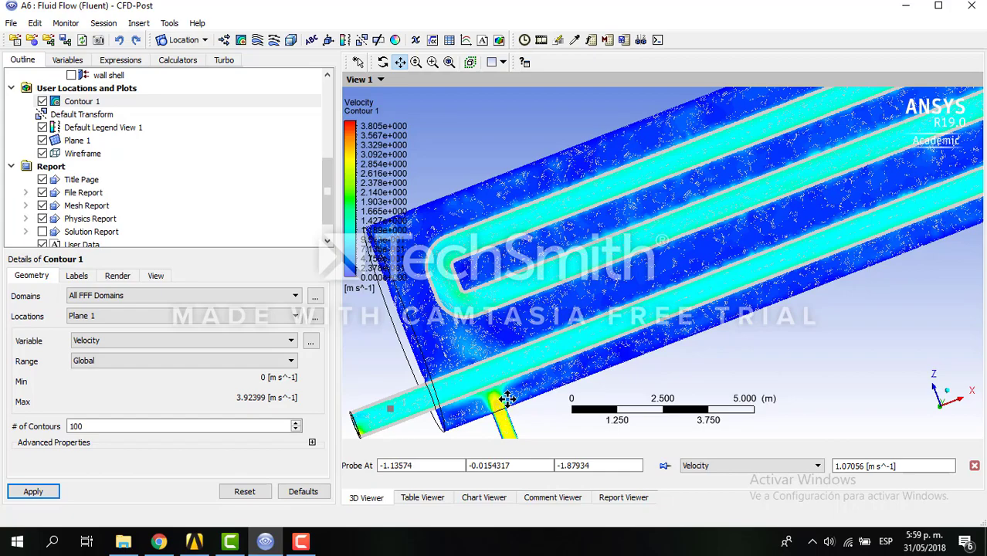
pyautogui.moveTo(507, 399); pyautogui.dragTo(505, 380)
pyautogui.moveTo(672, 289); pyautogui.dragTo(512, 355)
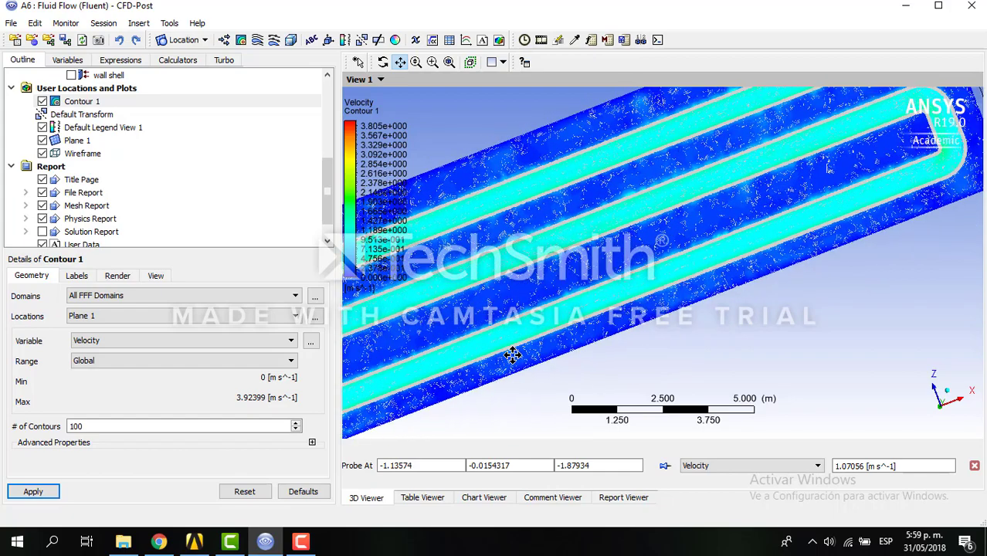
pyautogui.moveTo(745, 269); pyautogui.dragTo(630, 405)
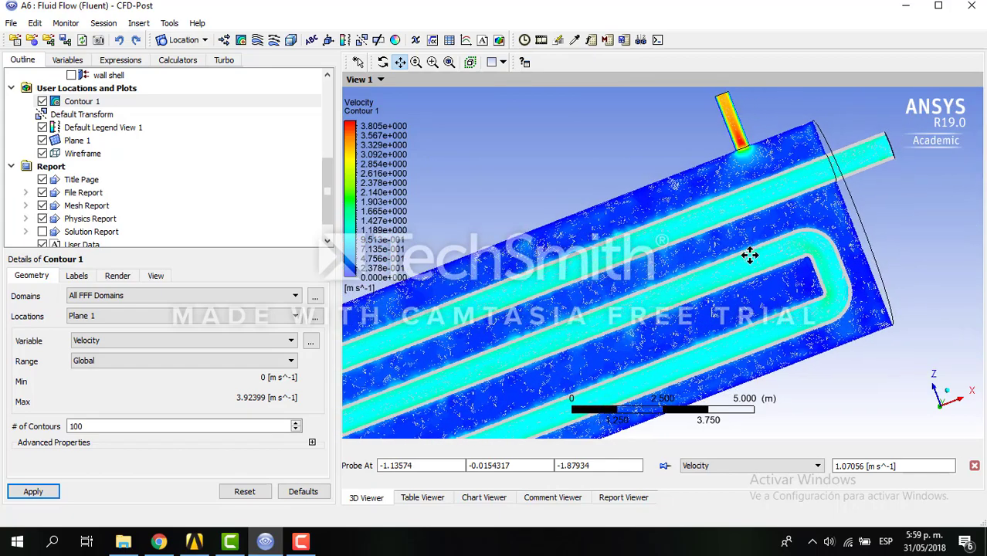
pyautogui.moveTo(711, 204); pyautogui.dragTo(701, 225)
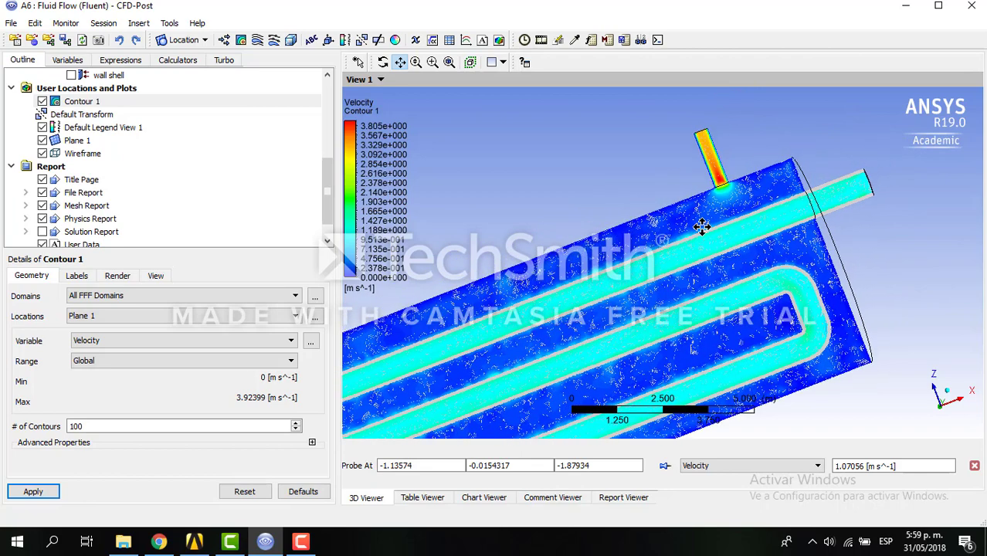
# - Change the variable plotted by Contour 1 to Pressure and apply it
pyautogui.moveTo(738, 194); pyautogui.dragTo(811, 113)
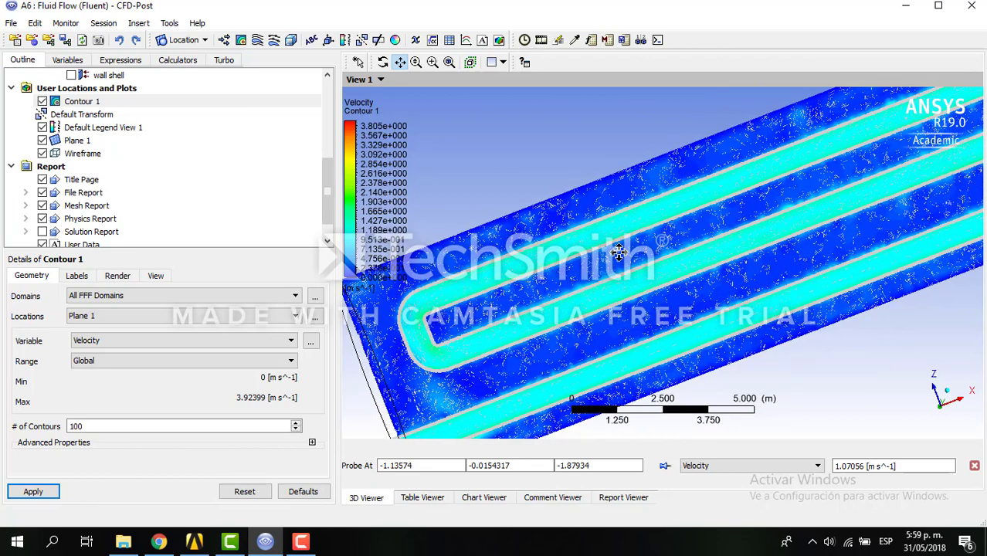
pyautogui.moveTo(618, 253); pyautogui.dragTo(663, 214)
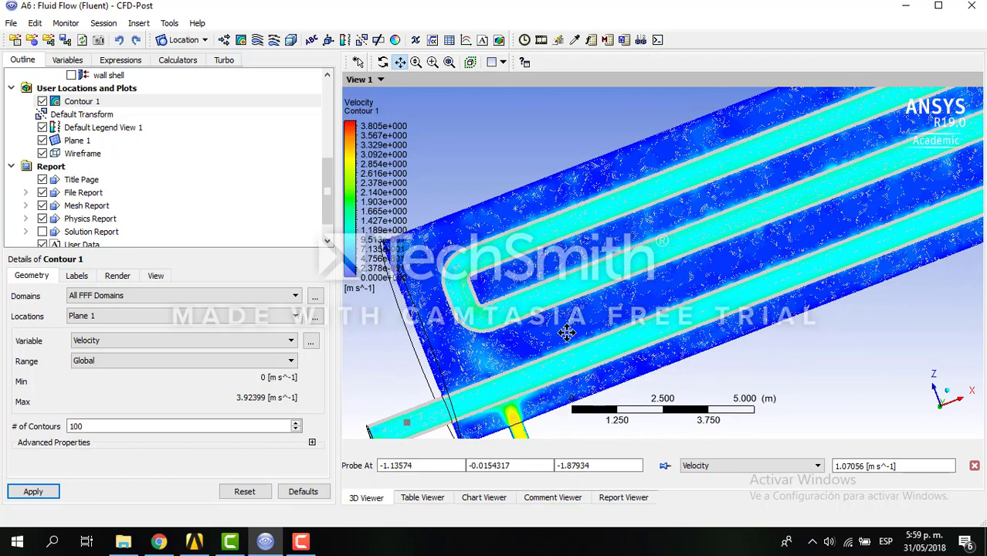
pyautogui.moveTo(566, 332); pyautogui.dragTo(562, 277)
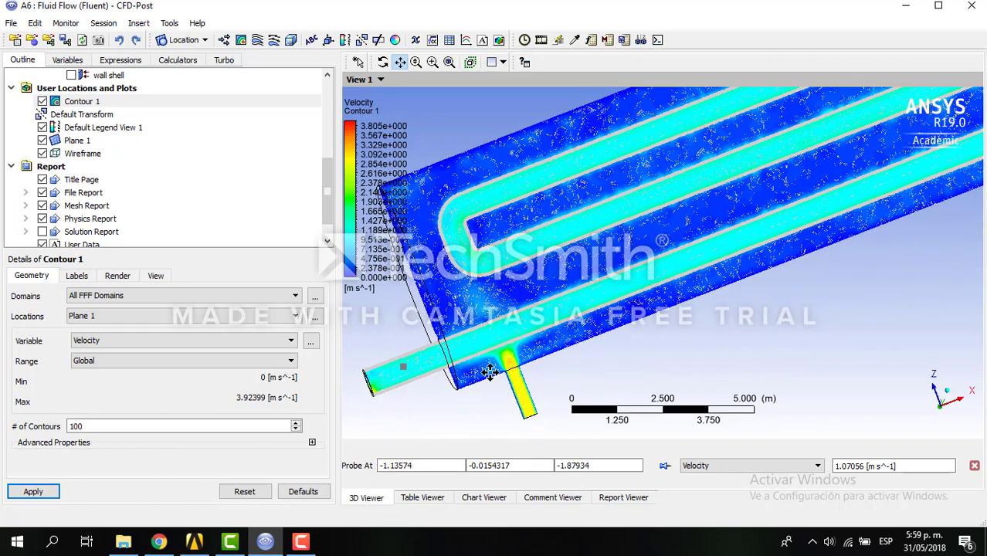
pyautogui.moveTo(584, 343); pyautogui.dragTo(546, 370)
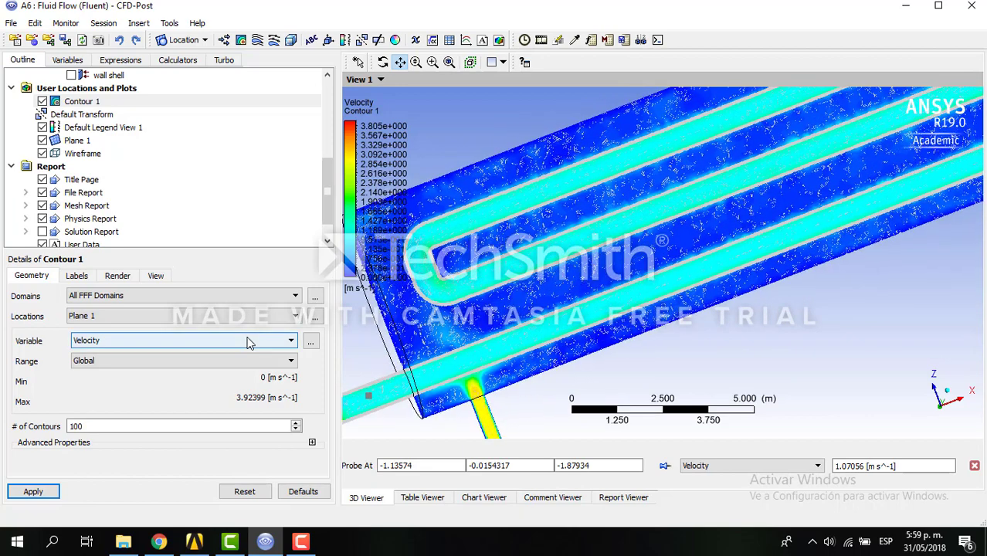
pyautogui.click(204, 347)
pyautogui.click(166, 380)
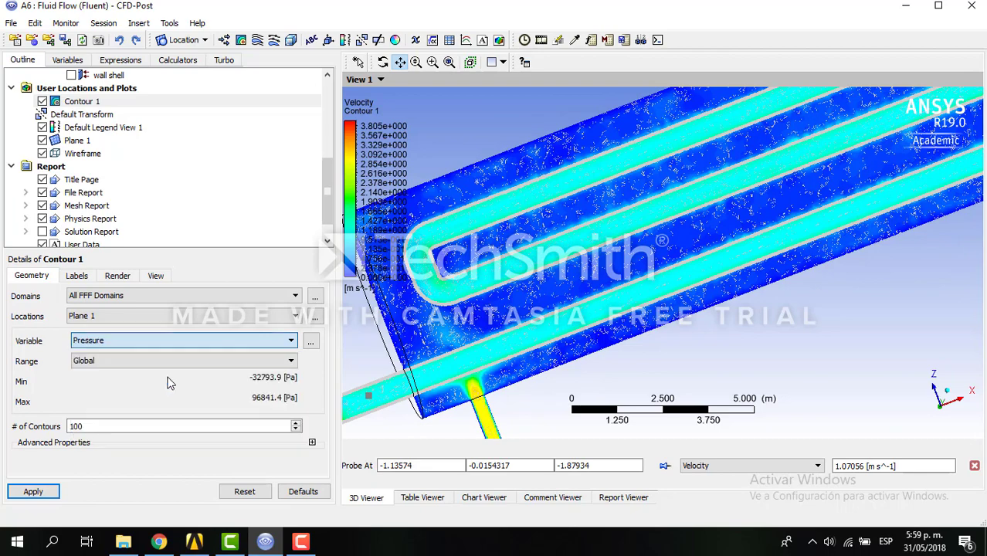
pyautogui.click(35, 492)
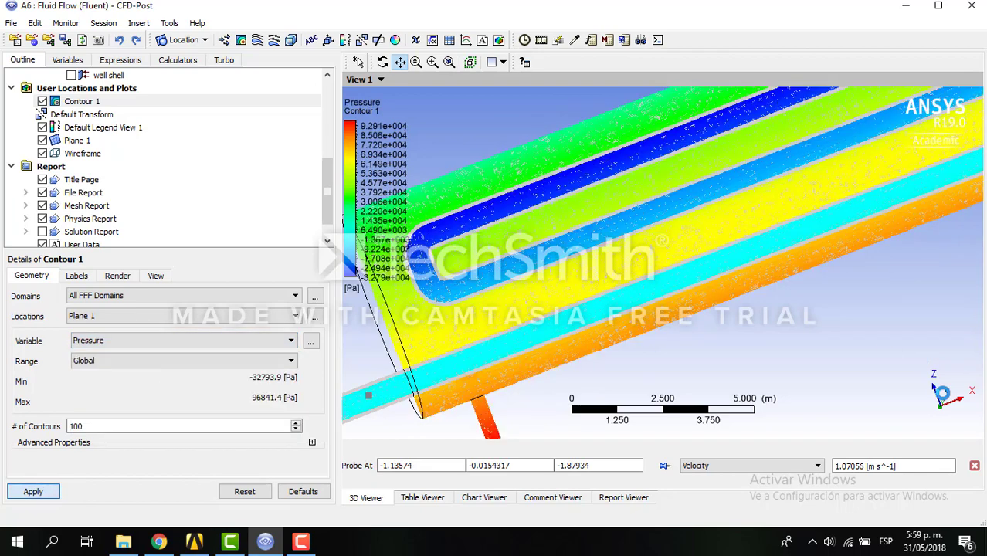
# - Examine the pressure contour along the shell, the tube passes, both tube ends and the two shell nozzles
pyautogui.moveTo(617, 225); pyautogui.dragTo(615, 216, button='middle')
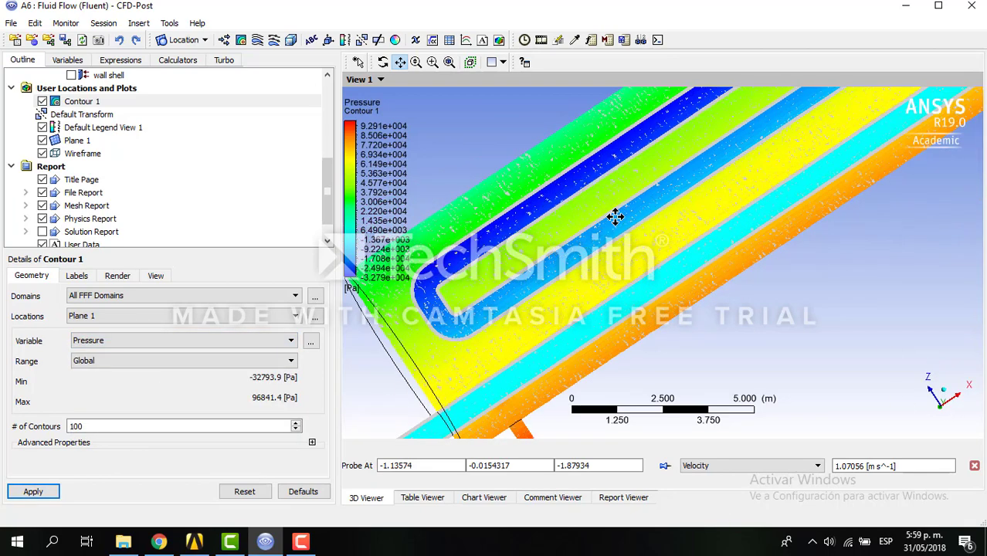
pyautogui.hotkey('ctrl', 'Down')
pyautogui.hotkey('ctrl', 'Down')
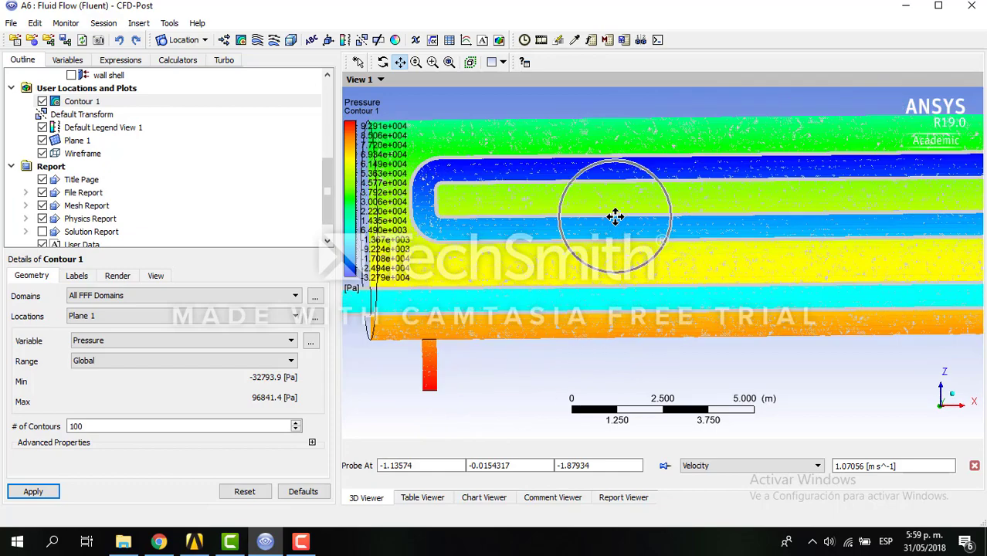
pyautogui.scroll(-2, 551, 199)
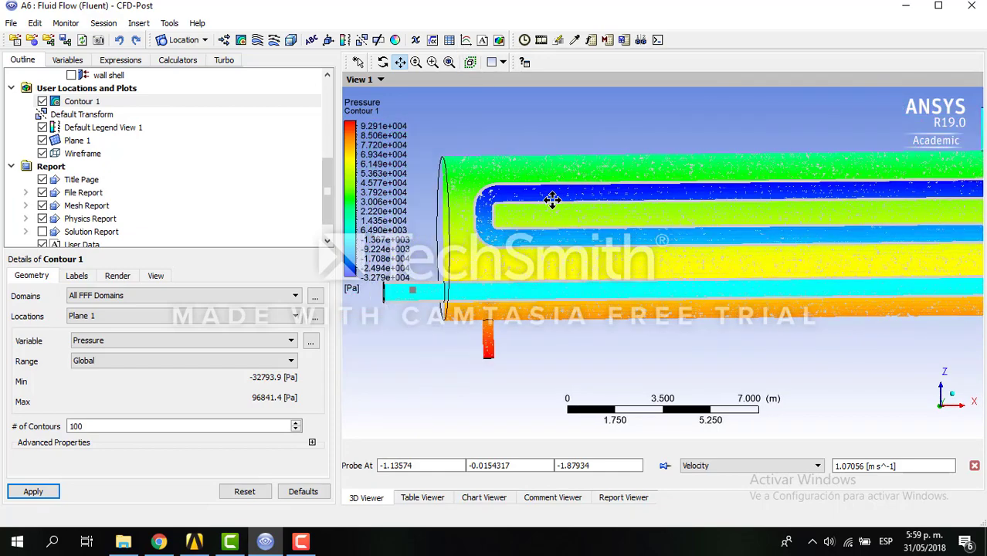
pyautogui.moveTo(637, 217); pyautogui.dragTo(580, 220)
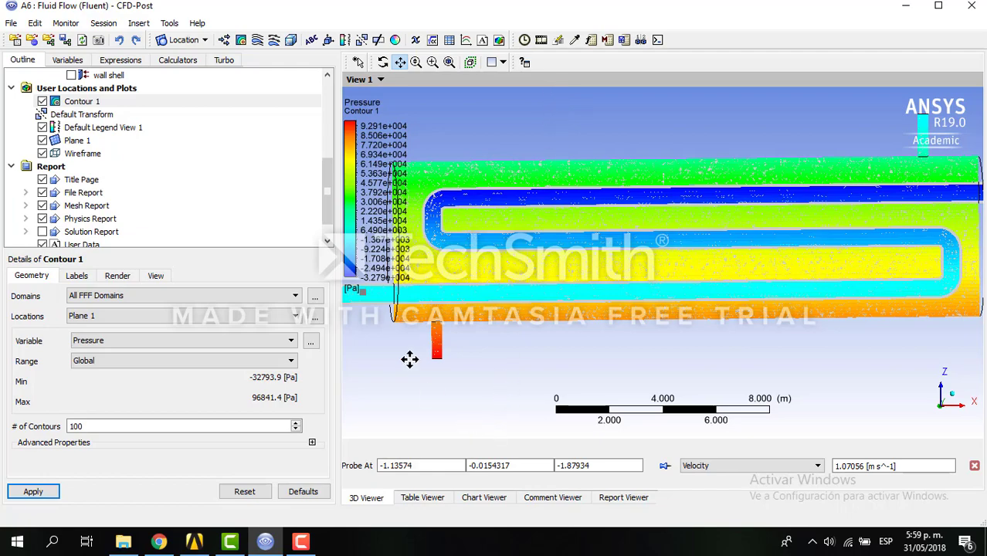
pyautogui.moveTo(890, 220); pyautogui.dragTo(820, 249)
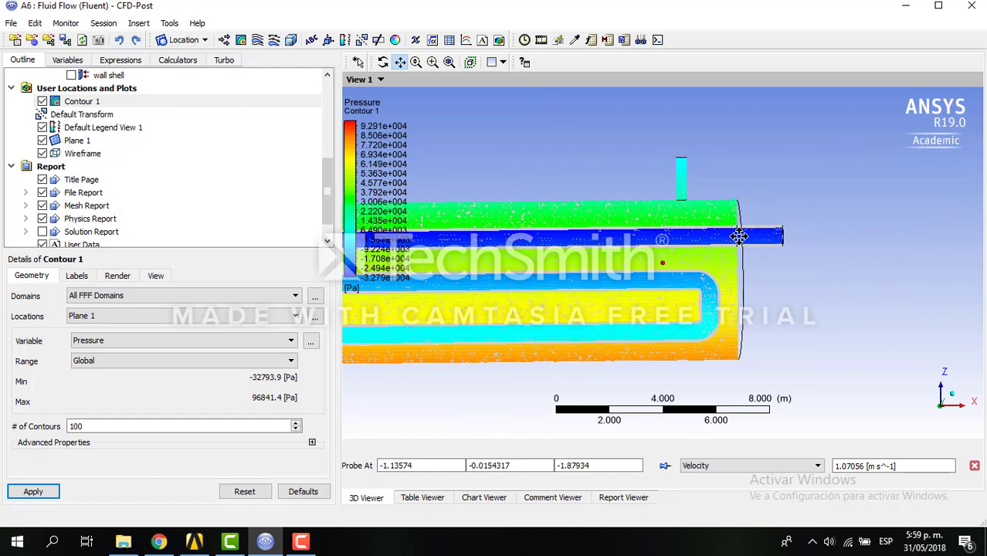
pyautogui.moveTo(379, 315); pyautogui.dragTo(670, 270)
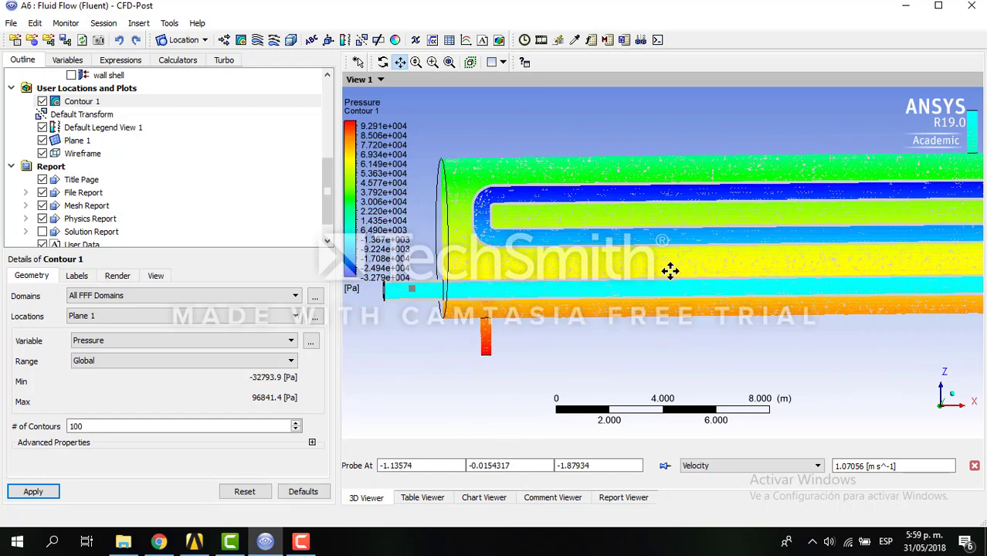
pyautogui.moveTo(574, 266); pyautogui.dragTo(598, 276)
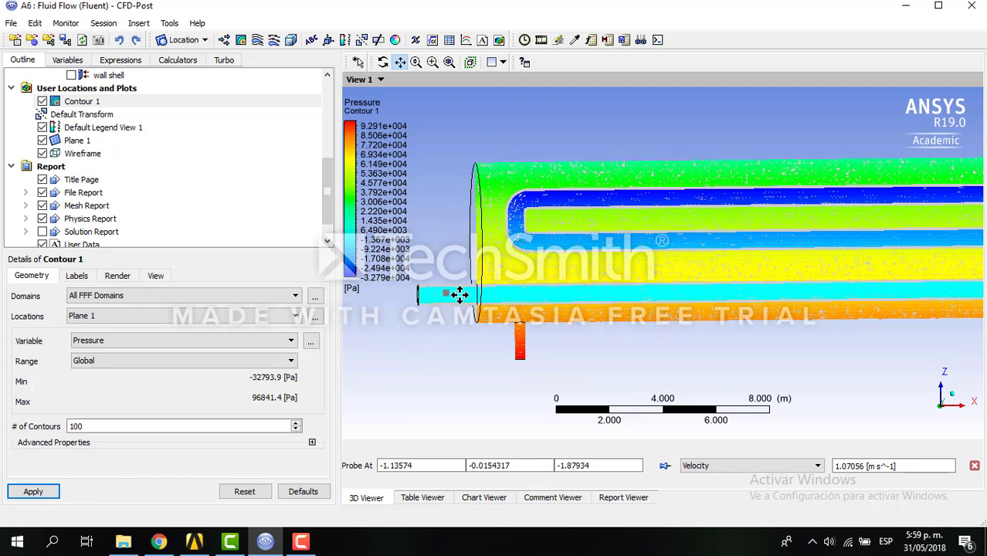
# - Plot Turbulence Kinetic Energy in Contour 1 and apply it
pyautogui.click(115, 344)
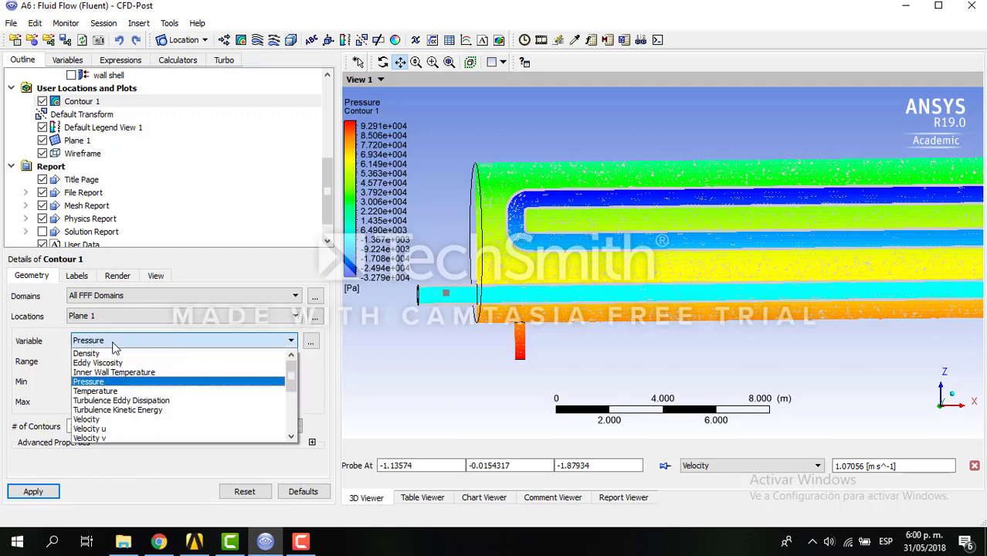
pyautogui.click(108, 410)
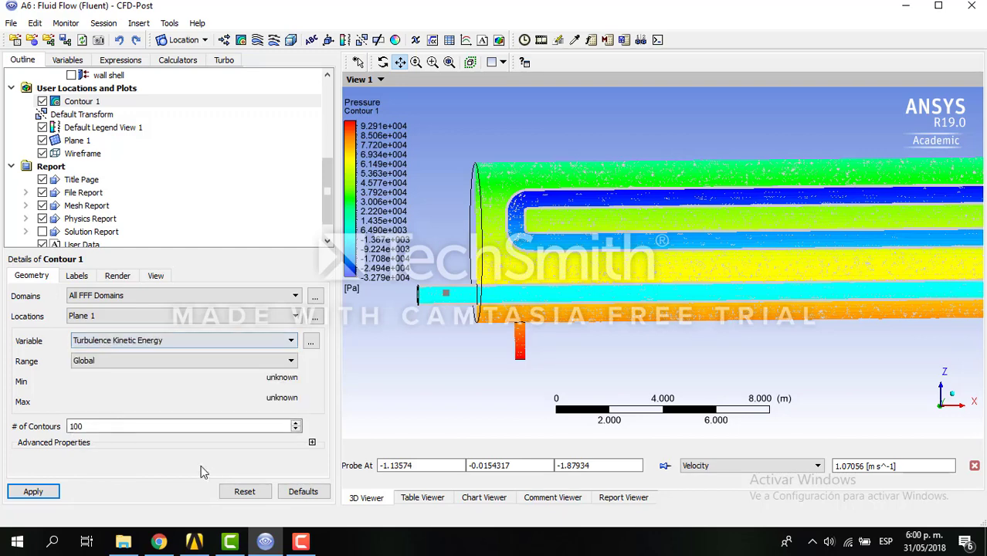
pyautogui.click(34, 495)
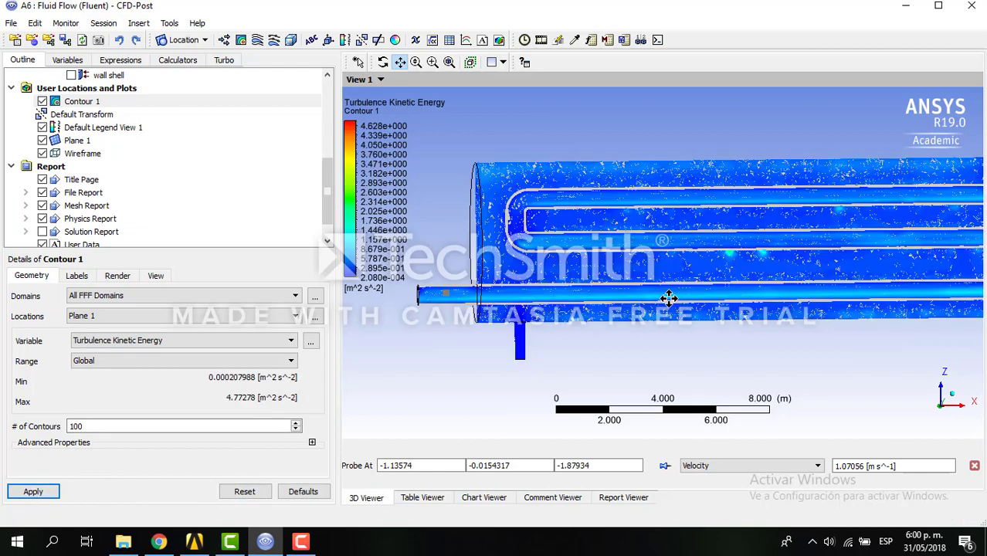
pyautogui.moveTo(668, 298); pyautogui.dragTo(646, 302)
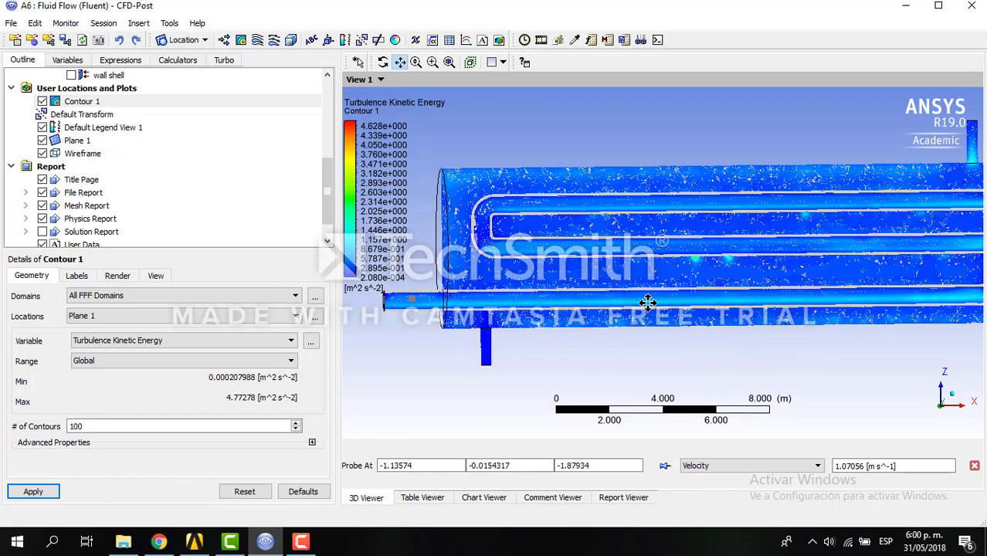
# - Switch Contour 1 to the Turbulence Eddy Dissipation variable and apply it
pyautogui.click(128, 342)
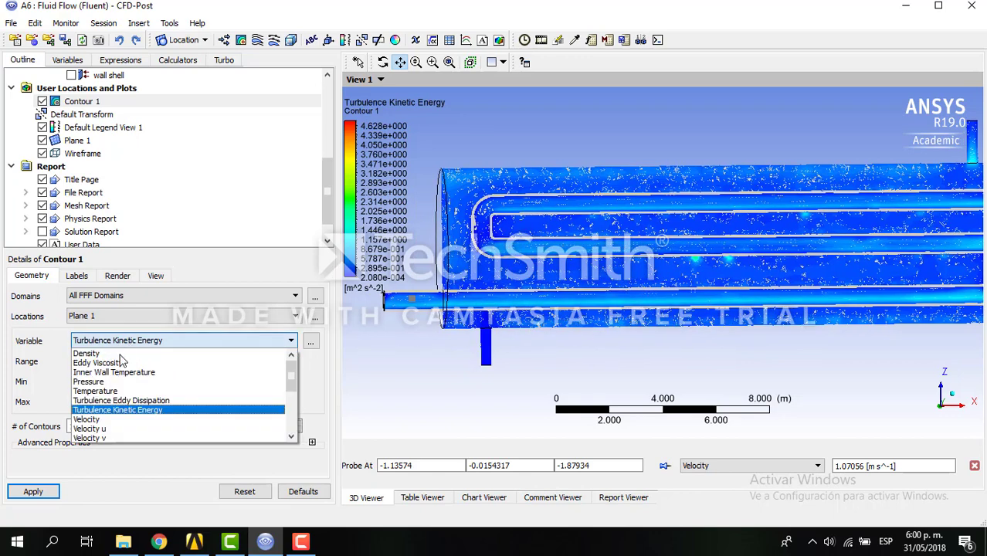
pyautogui.click(98, 400)
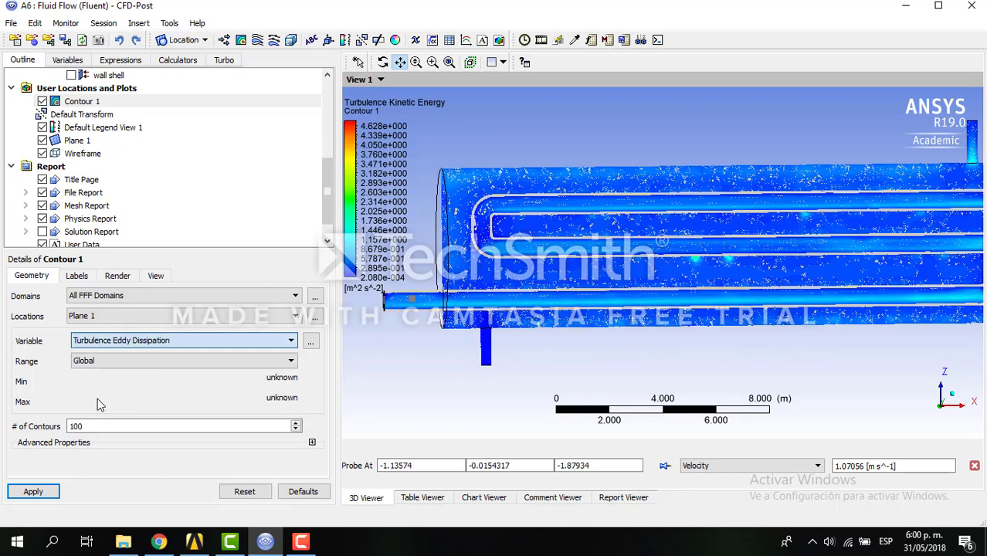
pyautogui.click(33, 492)
pyautogui.moveTo(483, 337)
pyautogui.mouseDown(button='middle')
pyautogui.moveTo(463, 338)
pyautogui.moveTo(490, 334)
pyautogui.mouseUp(button='middle')
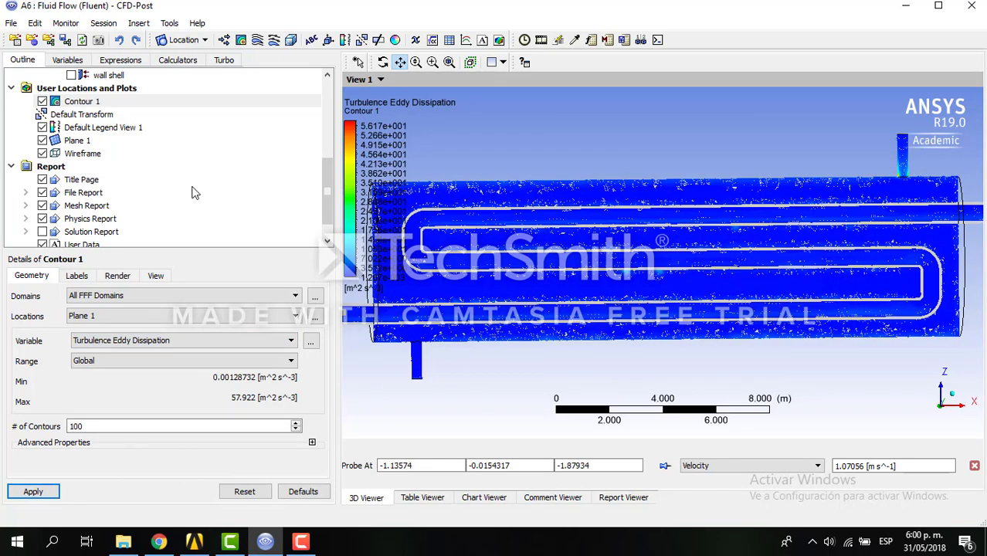
# - Insert a 3D velocity streamline starting from the hot inlet with 100 equally spaced points, and apply it
pyautogui.click(258, 41)
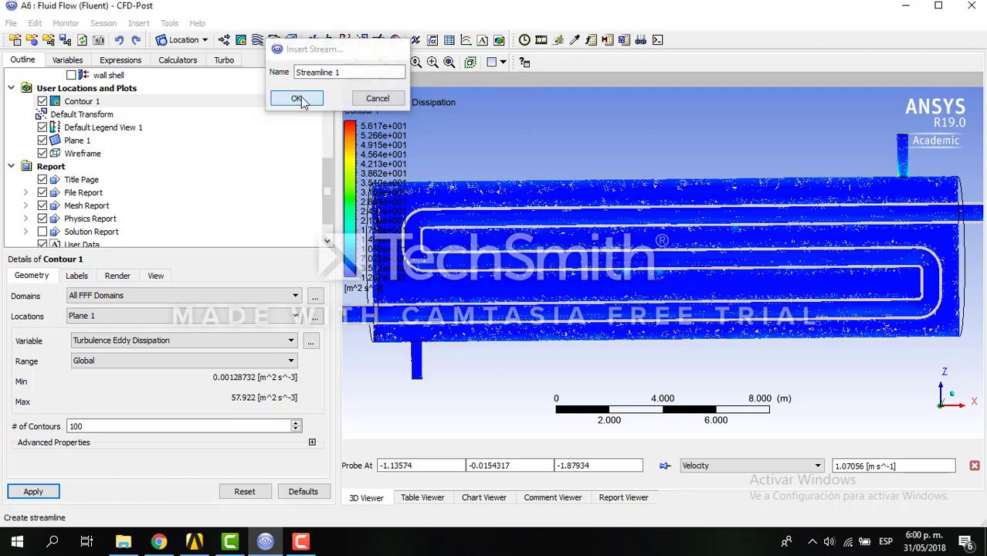
pyautogui.click(296, 98)
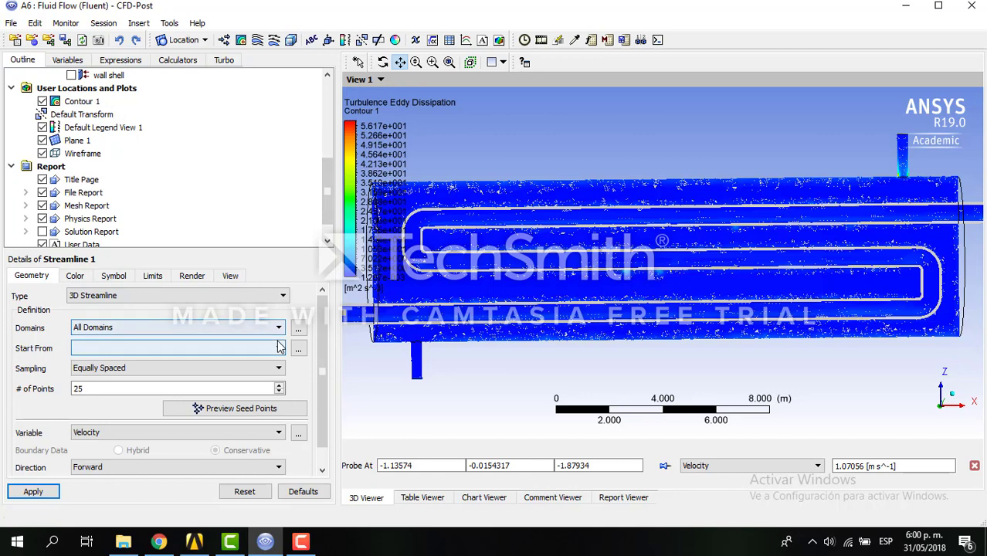
pyautogui.click(251, 349)
pyautogui.scroll(-2, 251, 371)
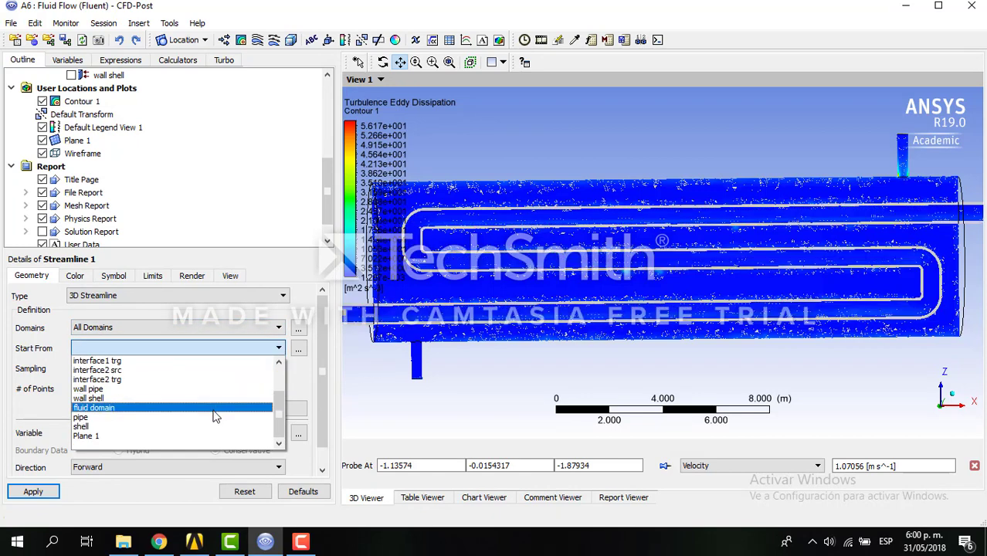
pyautogui.moveTo(280, 413); pyautogui.dragTo(280, 390)
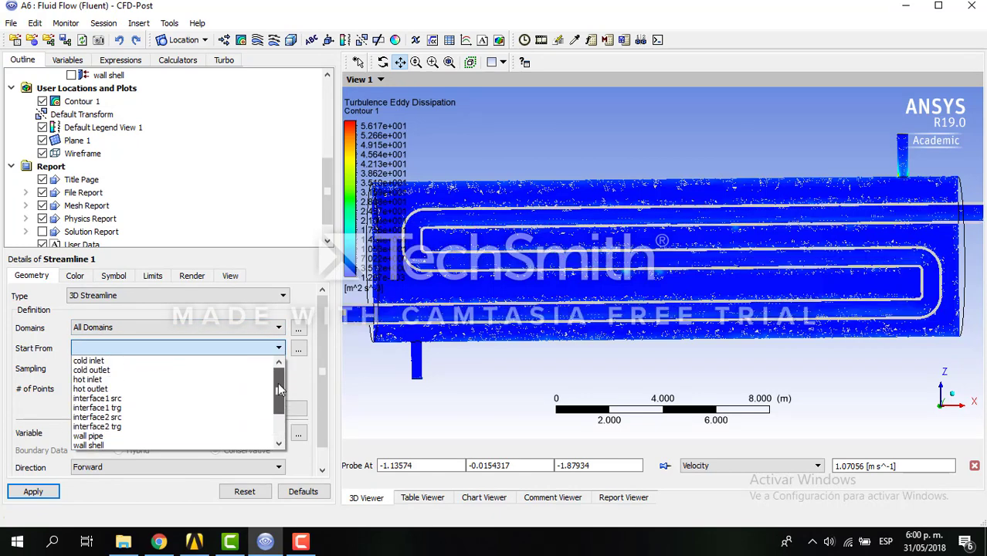
pyautogui.click(184, 380)
pyautogui.click(99, 392)
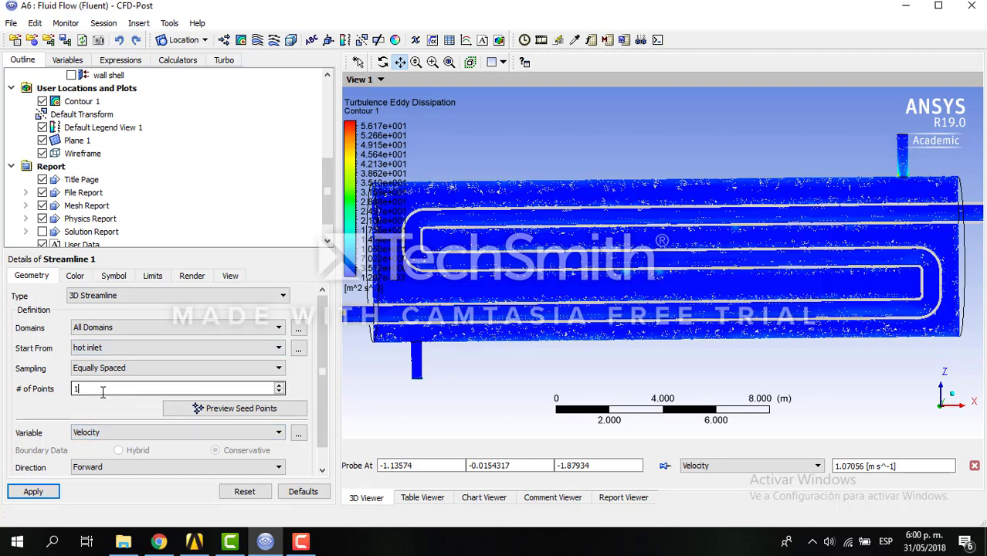
pyautogui.click(33, 492)
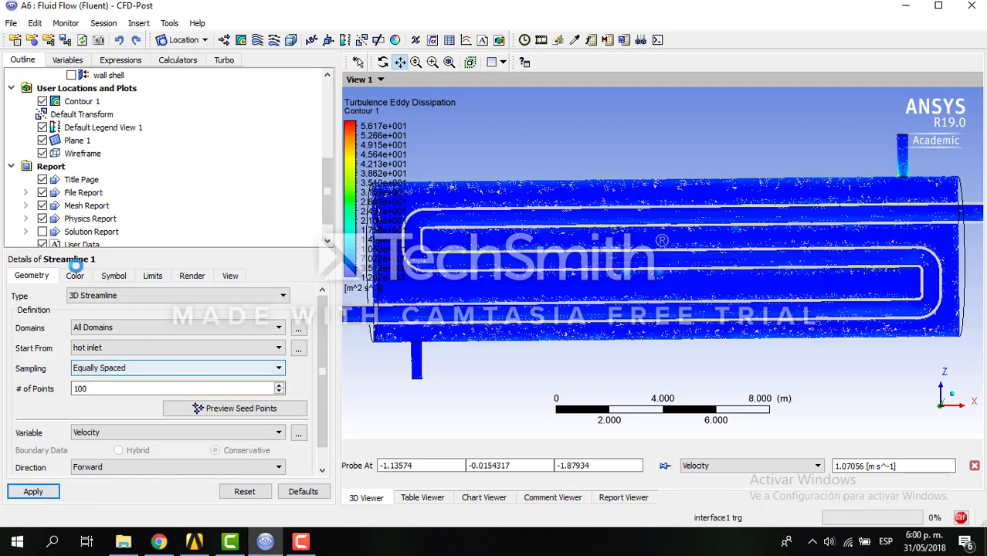
# - Hide Contour 1 and Plane 1 so that only the streamlines and wireframe are displayed
pyautogui.moveTo(331, 191); pyautogui.dragTo(331, 168)
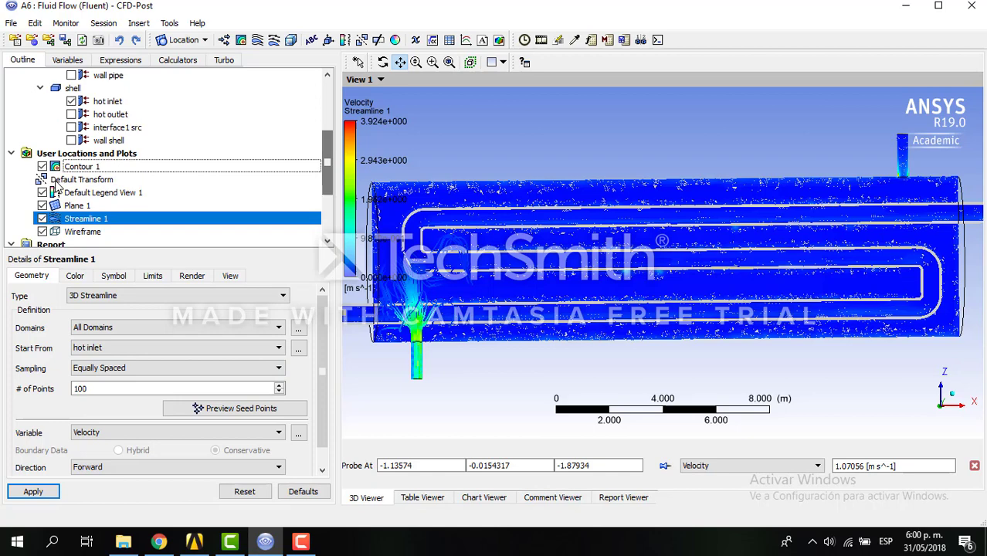
pyautogui.click(43, 167)
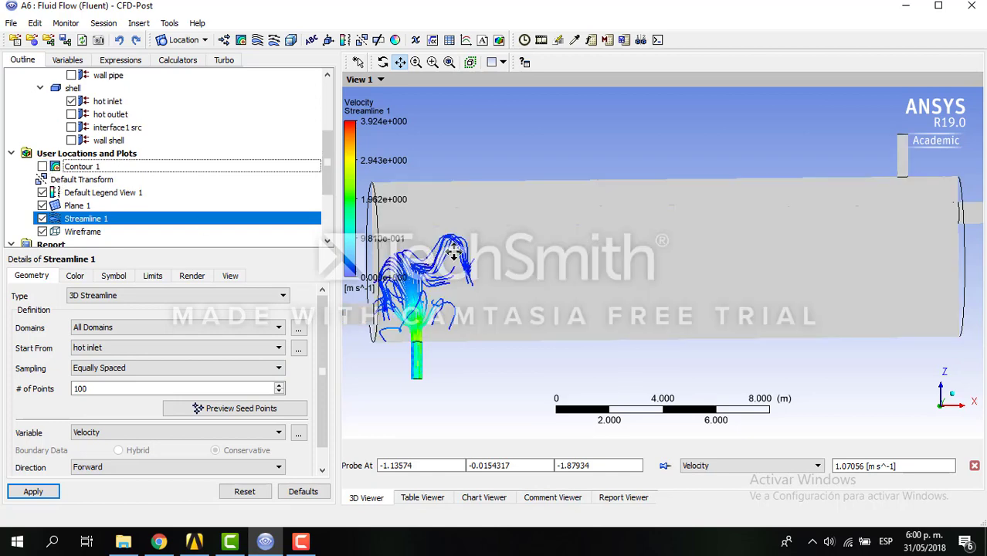
pyautogui.moveTo(454, 252); pyautogui.dragTo(520, 236)
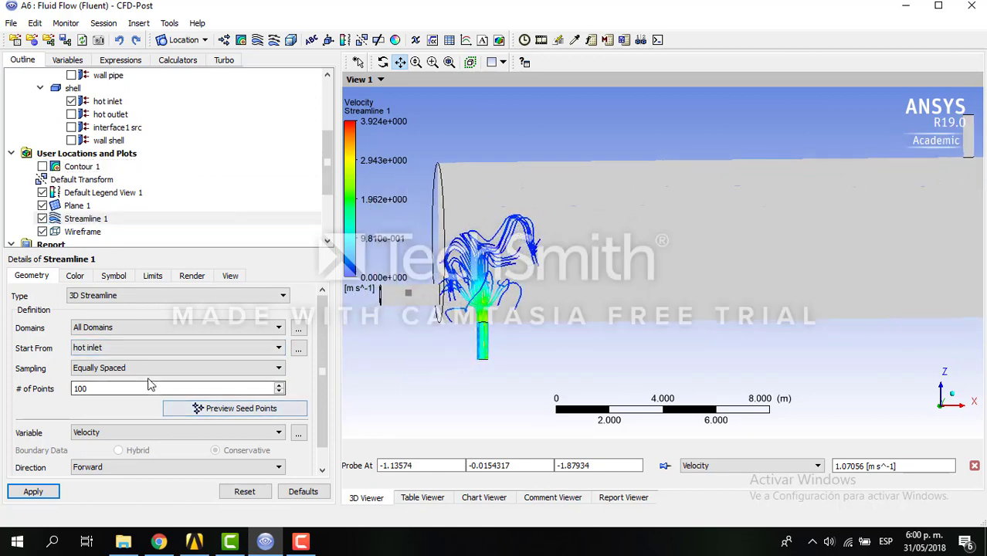
pyautogui.moveTo(529, 292); pyautogui.dragTo(539, 315)
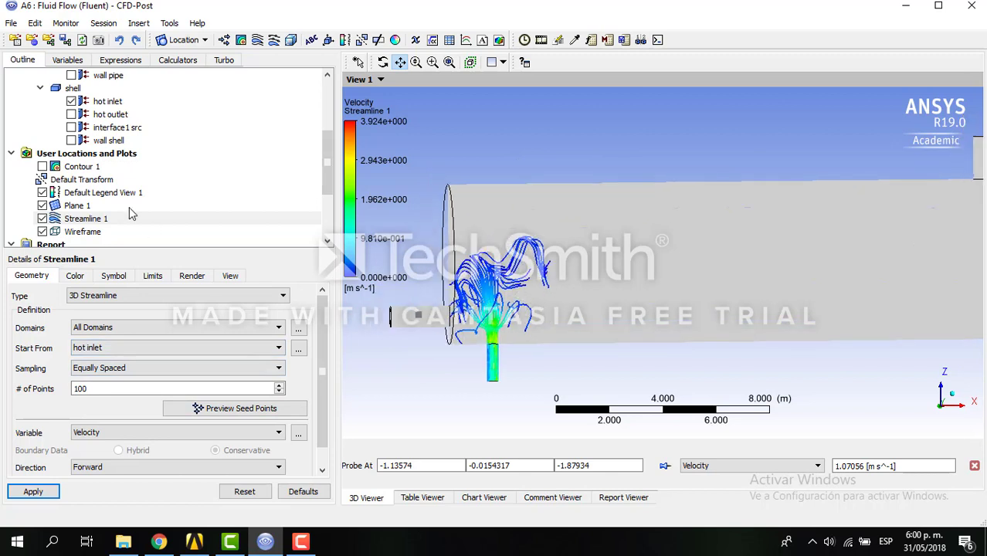
pyautogui.click(42, 207)
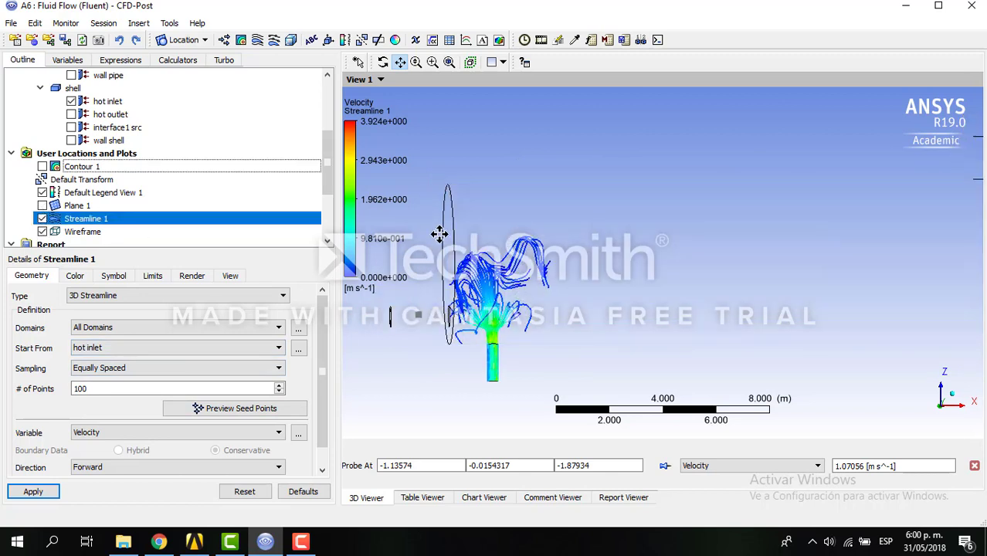
# - Set the hot-inlet streamline's number of points to 10000 and apply it, with the exchanger viewed end-on along the X axis
pyautogui.moveTo(439, 234); pyautogui.dragTo(529, 231)
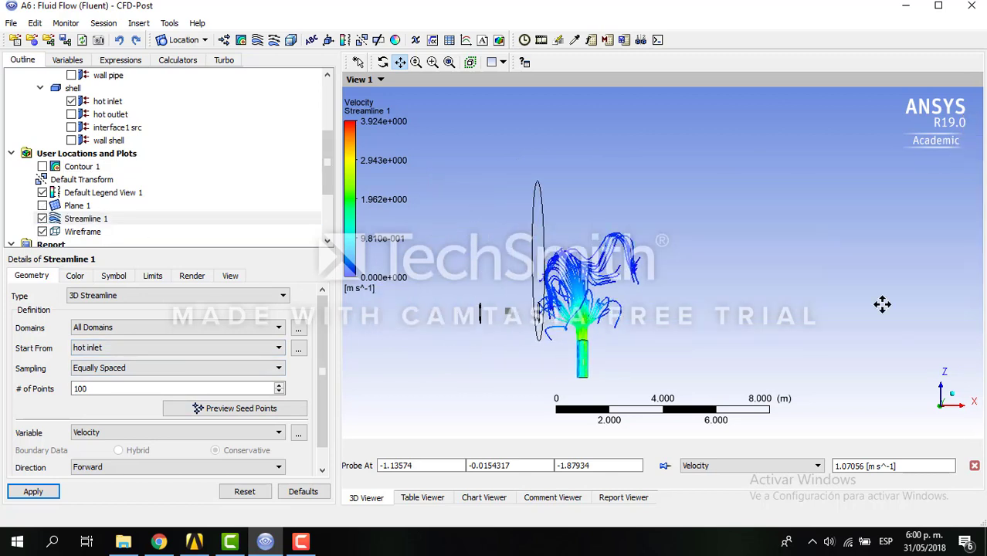
pyautogui.click(950, 386)
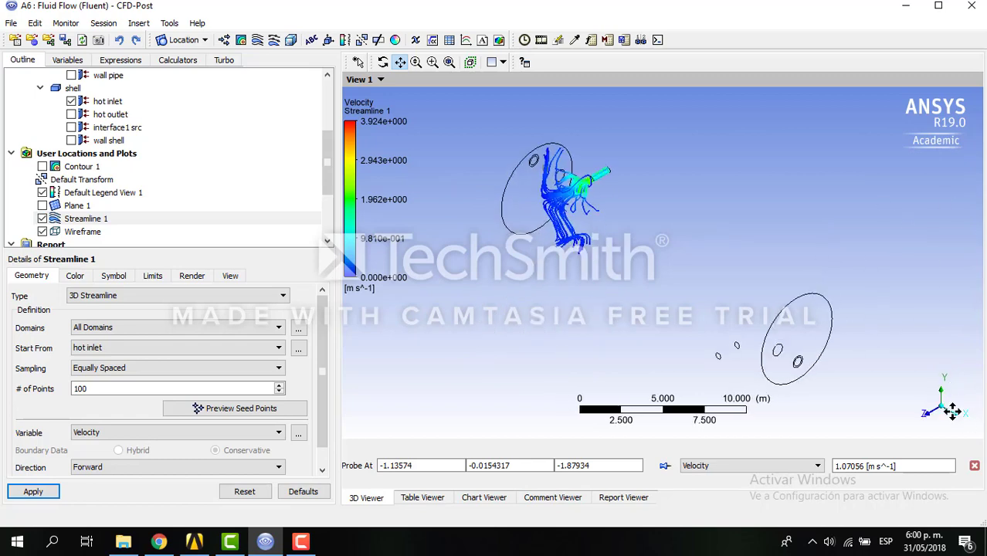
pyautogui.click(949, 411)
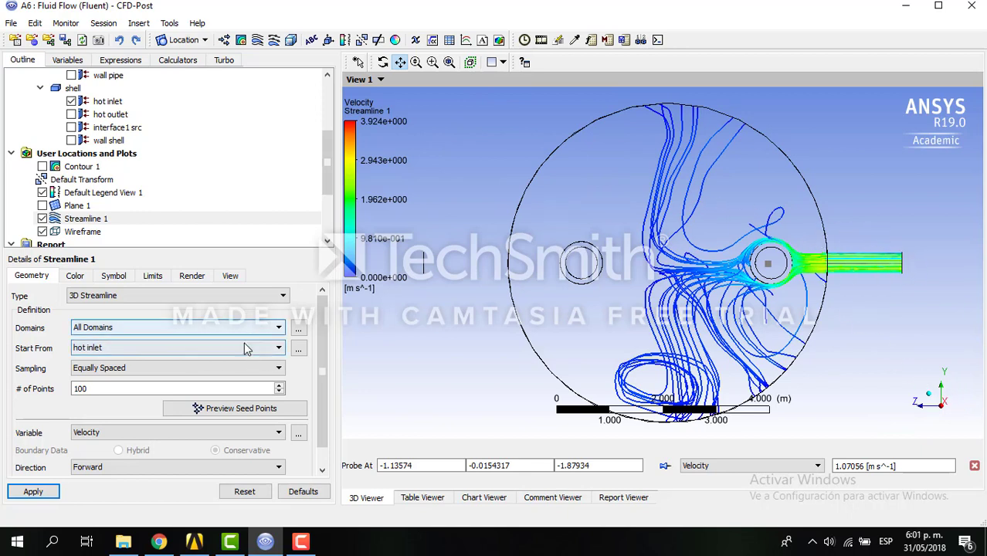
pyautogui.click(195, 386)
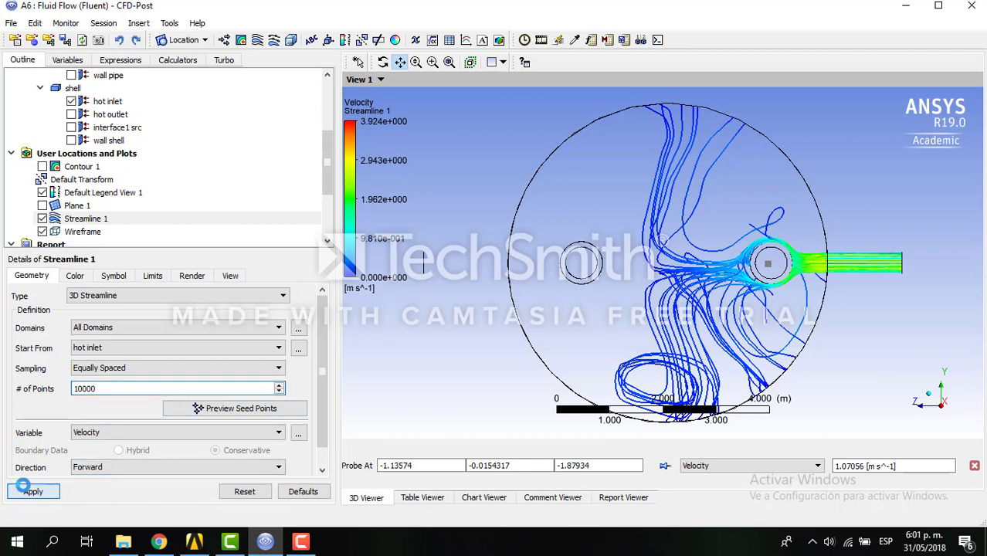
# - Set the streamlines of Streamline 1 to start from the hot outlet and apply the change
pyautogui.click(24, 485)
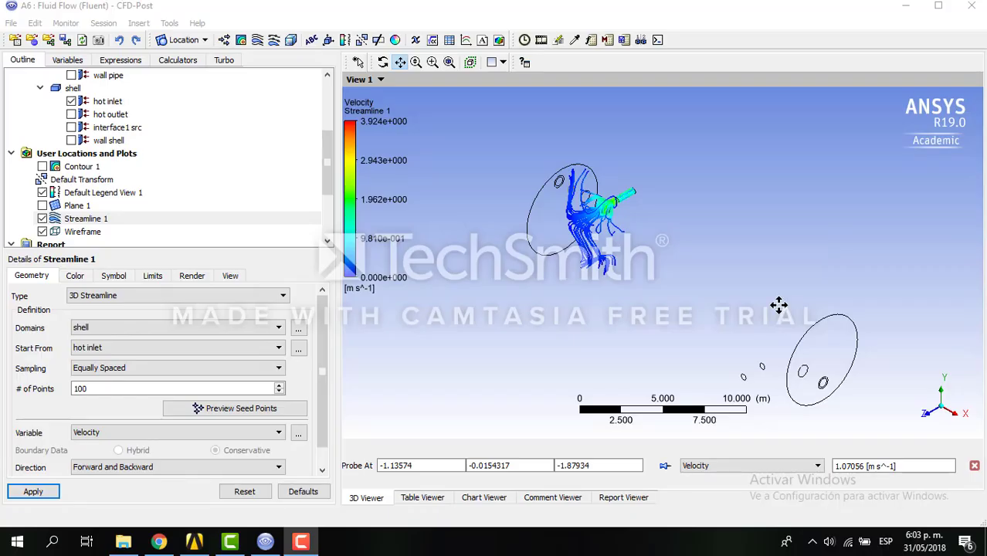
pyautogui.moveTo(625, 277); pyautogui.dragTo(622, 308)
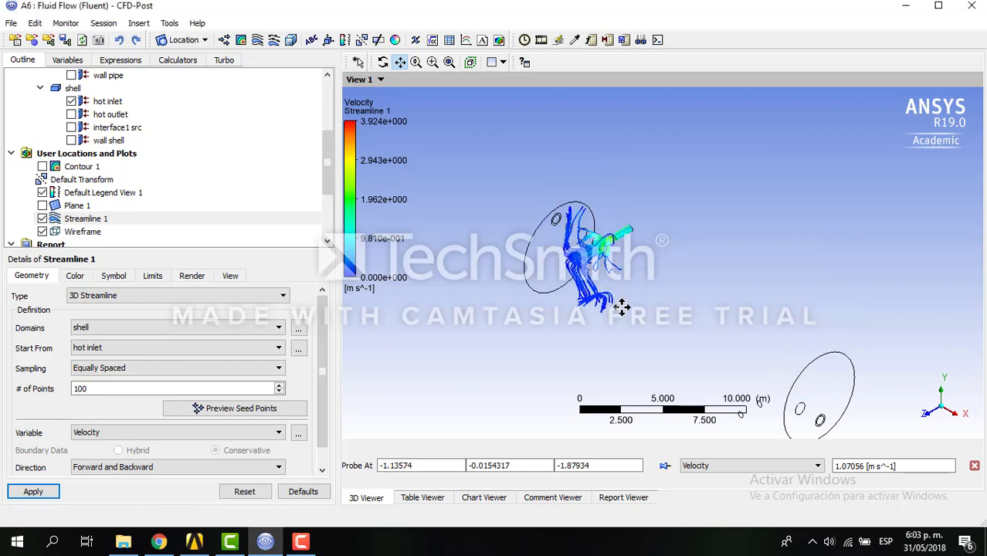
pyautogui.click(944, 411)
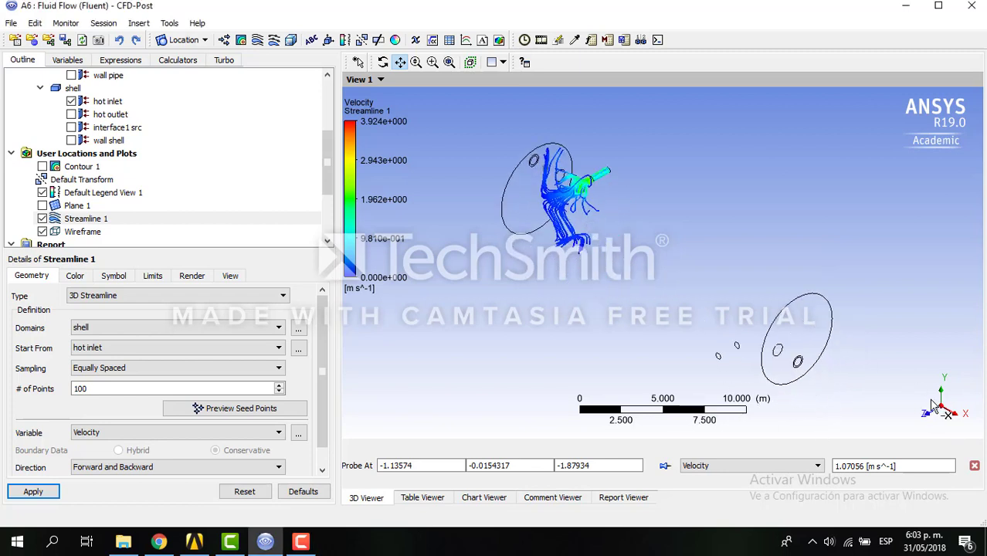
pyautogui.click(384, 61)
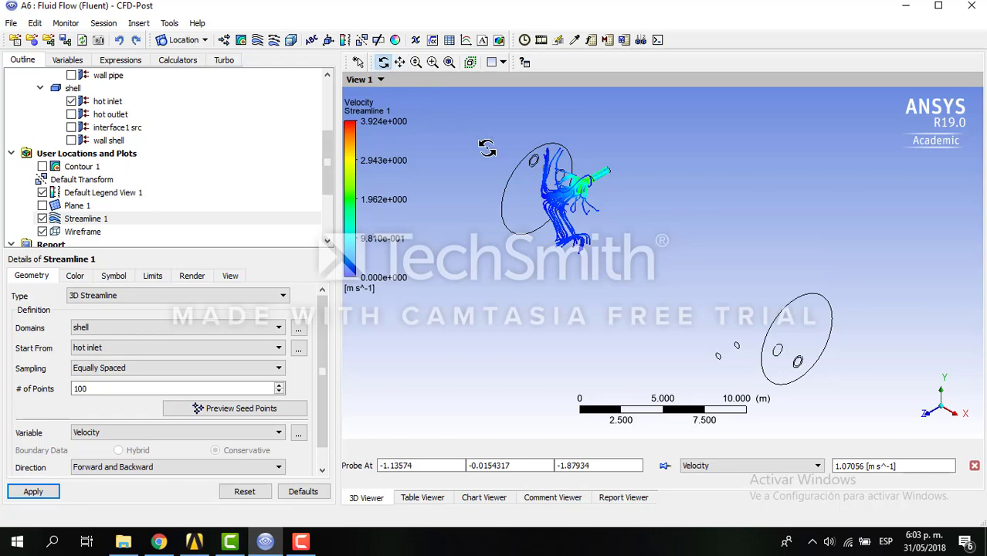
pyautogui.moveTo(488, 149); pyautogui.dragTo(578, 202)
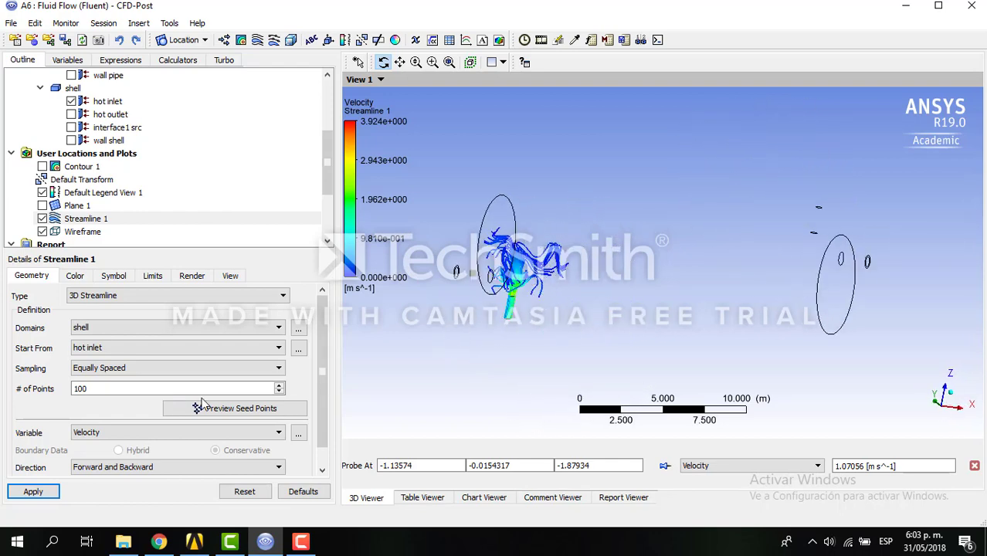
pyautogui.click(105, 348)
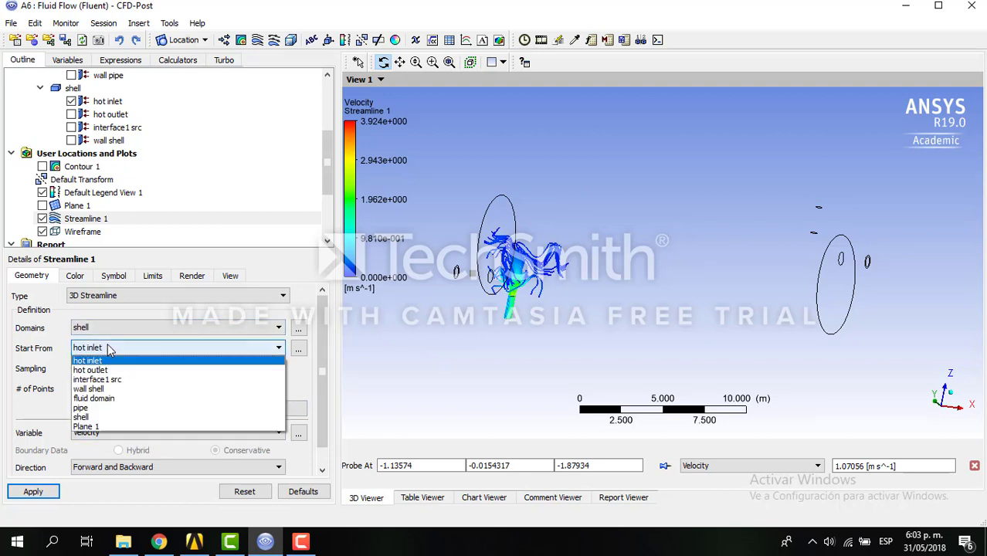
pyautogui.click(110, 370)
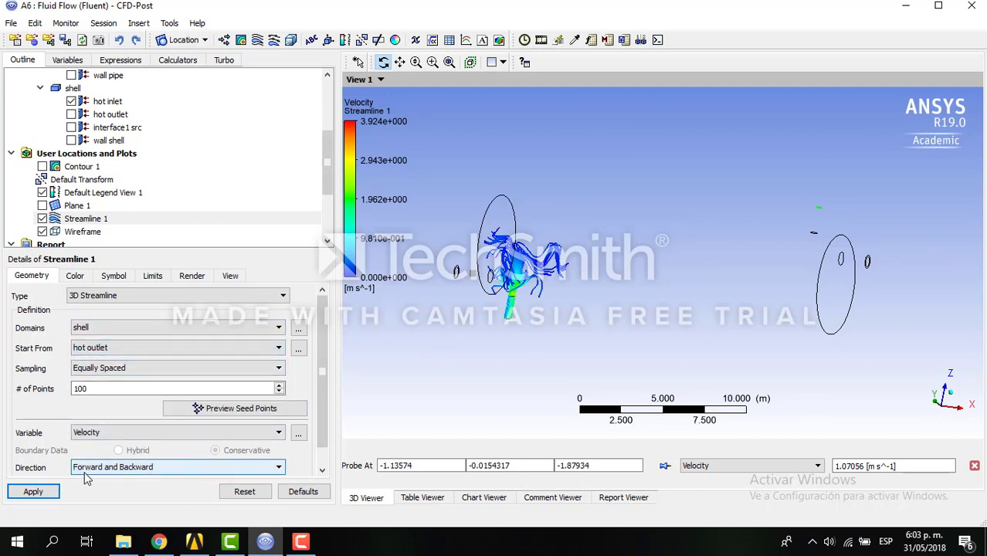
pyautogui.click(42, 495)
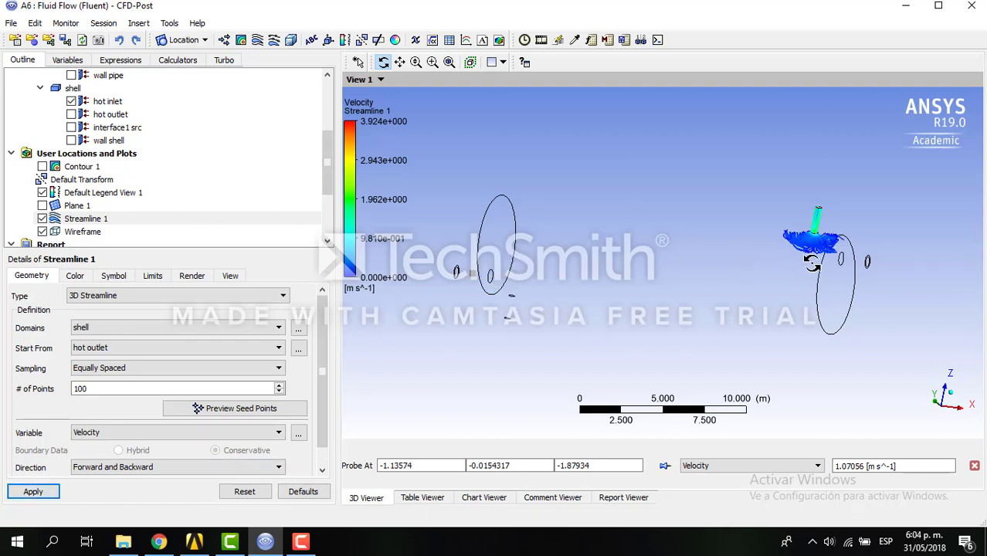
# - Examine the hot-outlet streamlines up close, finishing with the exchanger viewed end-on along the X axis
pyautogui.moveTo(821, 254); pyautogui.dragTo(823, 290)
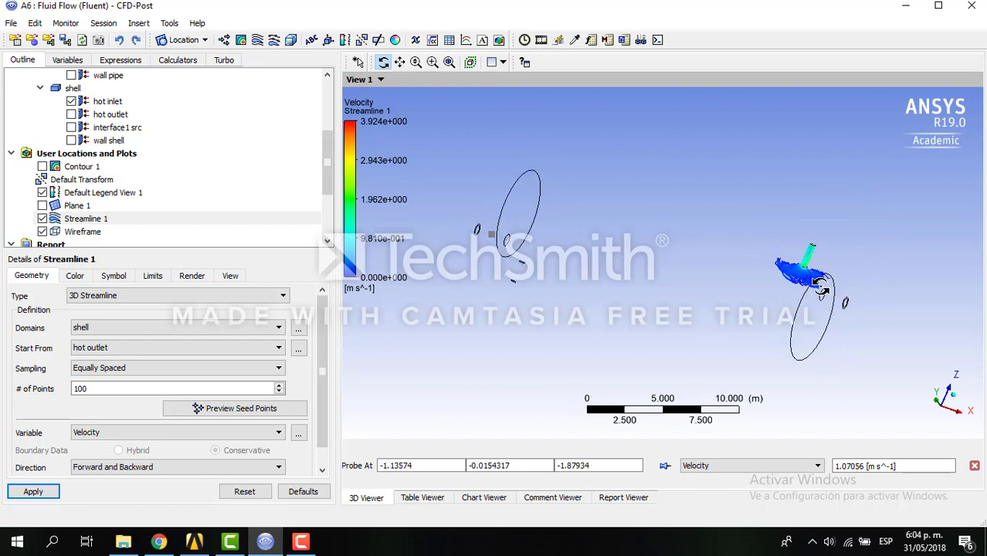
pyautogui.scroll(8, 821, 287)
pyautogui.scroll(-1, 821, 287)
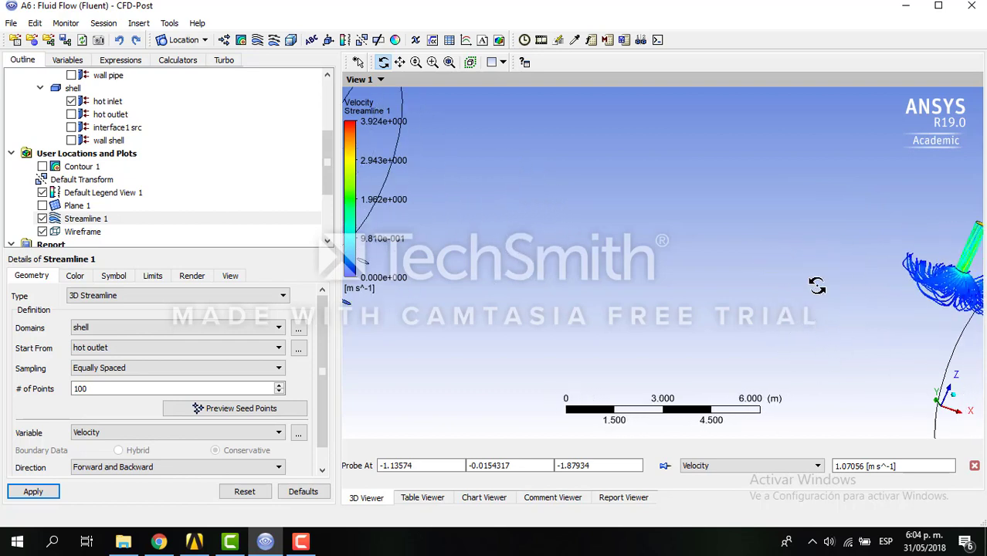
pyautogui.click(401, 62)
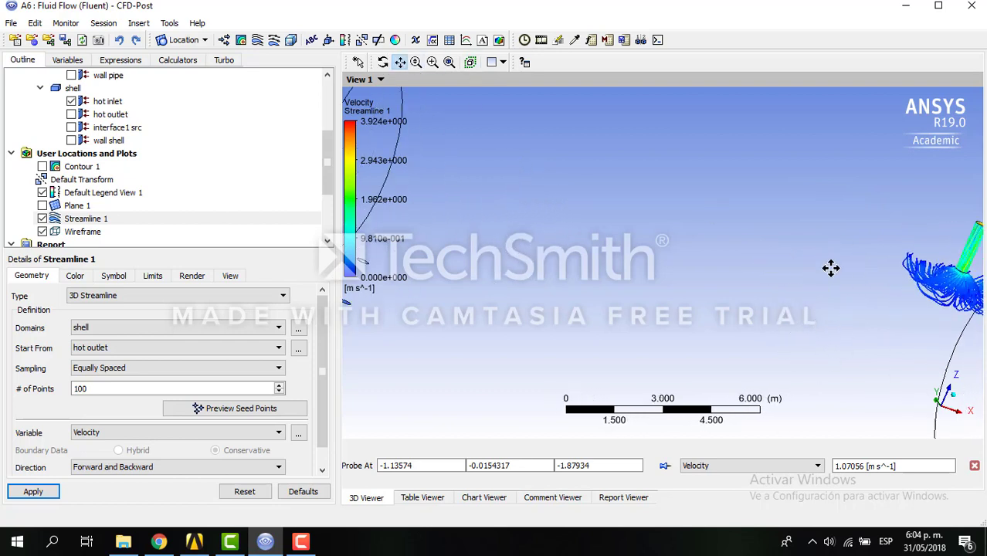
pyautogui.moveTo(830, 268); pyautogui.dragTo(683, 265)
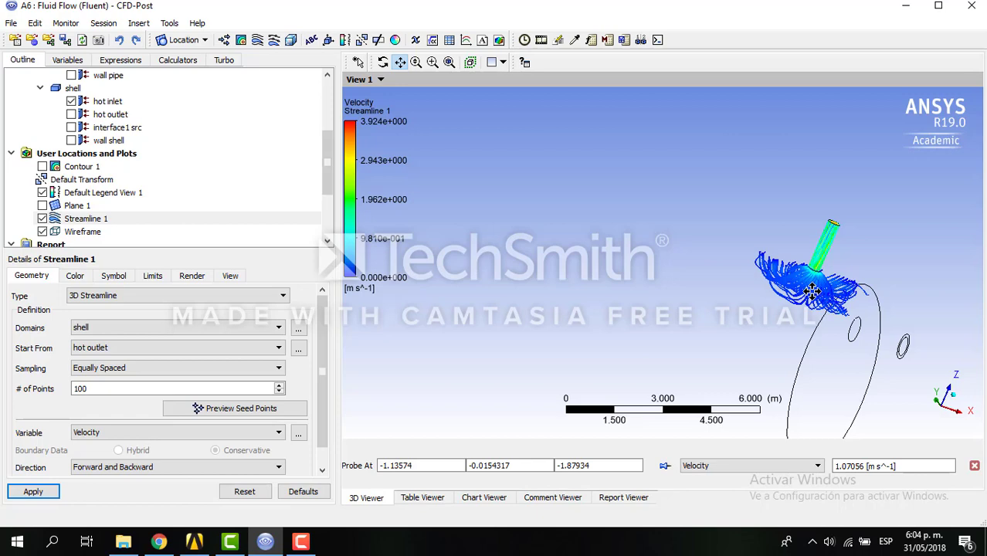
pyautogui.click(958, 412)
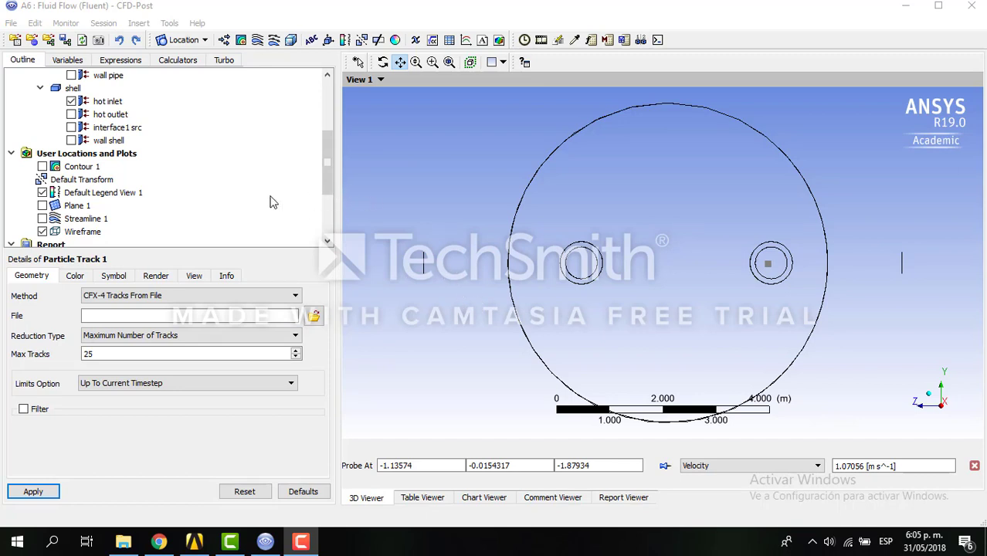
# - Show Contour 1 and Plane 1 and view the exchanger along the Y axis
pyautogui.click(71, 167)
pyautogui.click(42, 167)
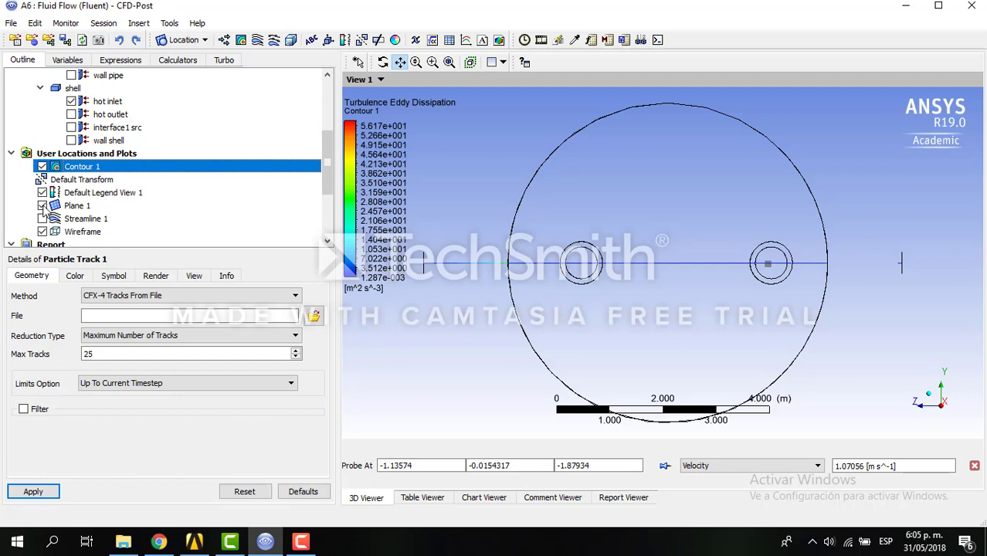
pyautogui.moveTo(719, 271); pyautogui.dragTo(628, 296)
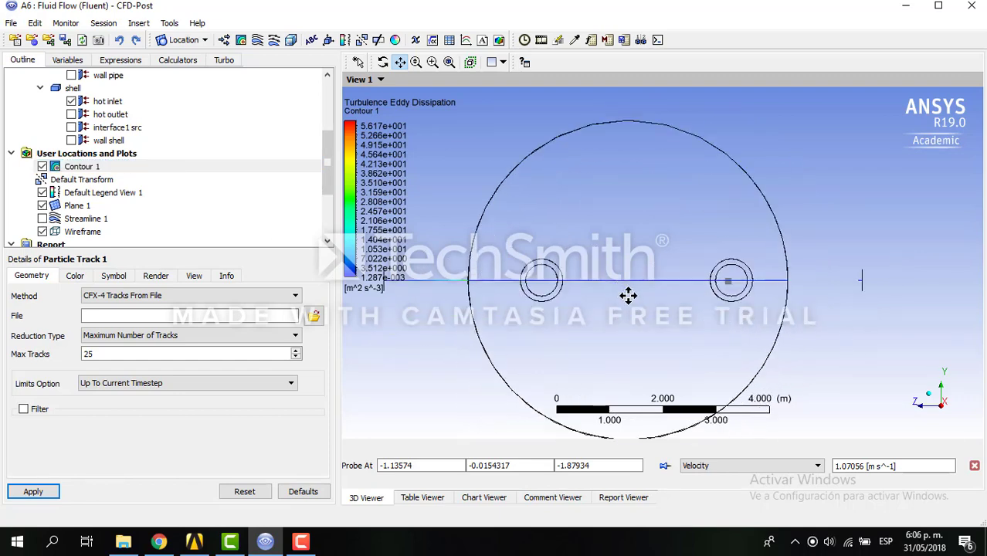
pyautogui.click(939, 381)
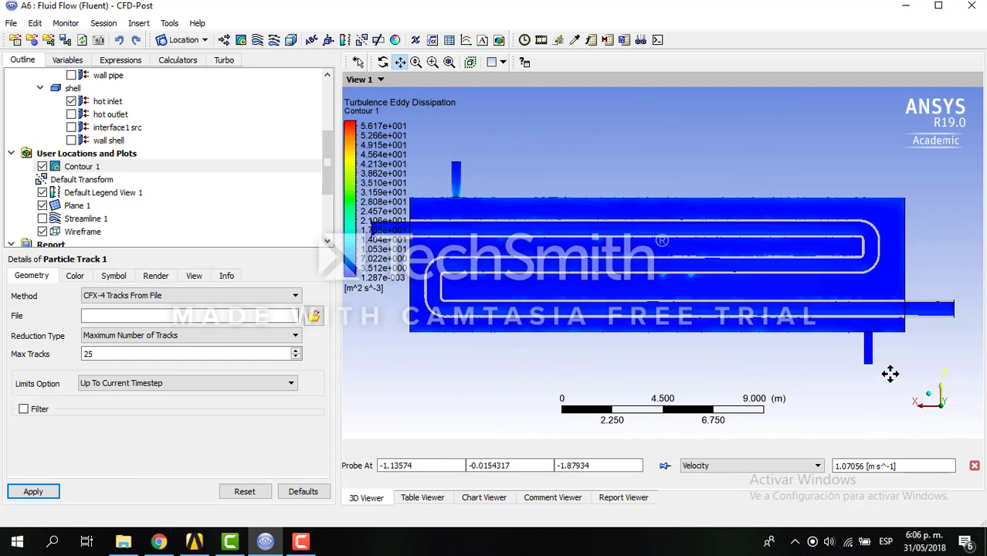
# - Switch Contour 1 to the Pressure variable and apply it
pyautogui.click(72, 170)
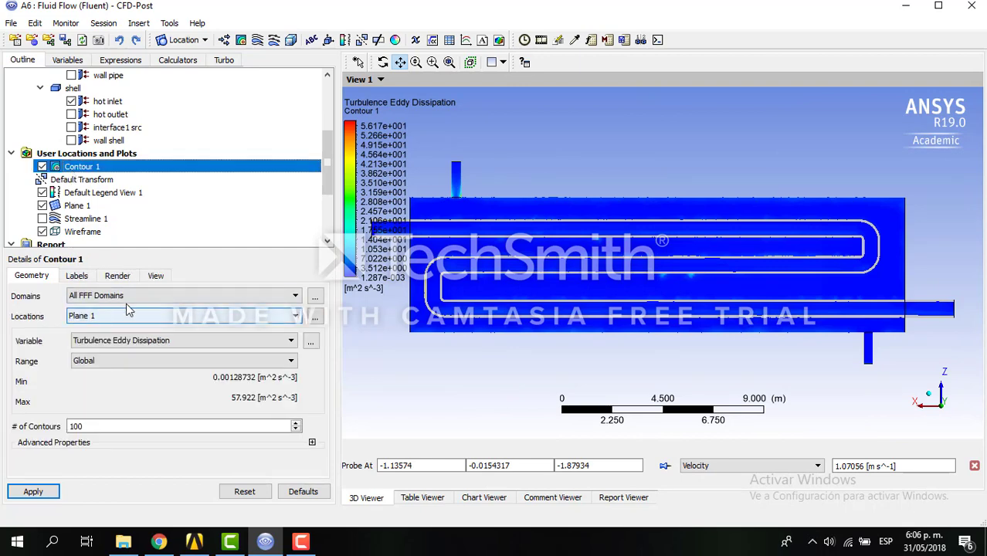
pyautogui.click(124, 343)
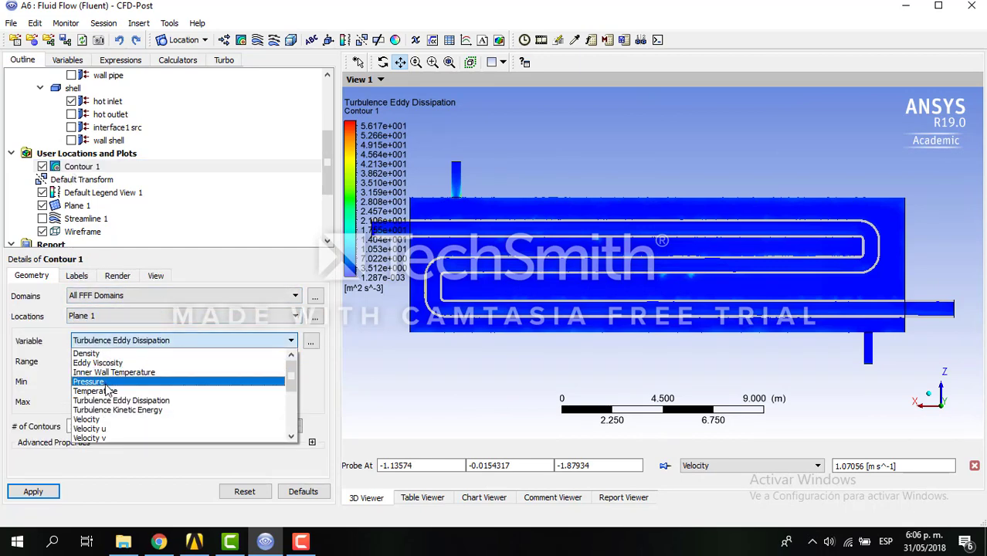
pyautogui.click(106, 384)
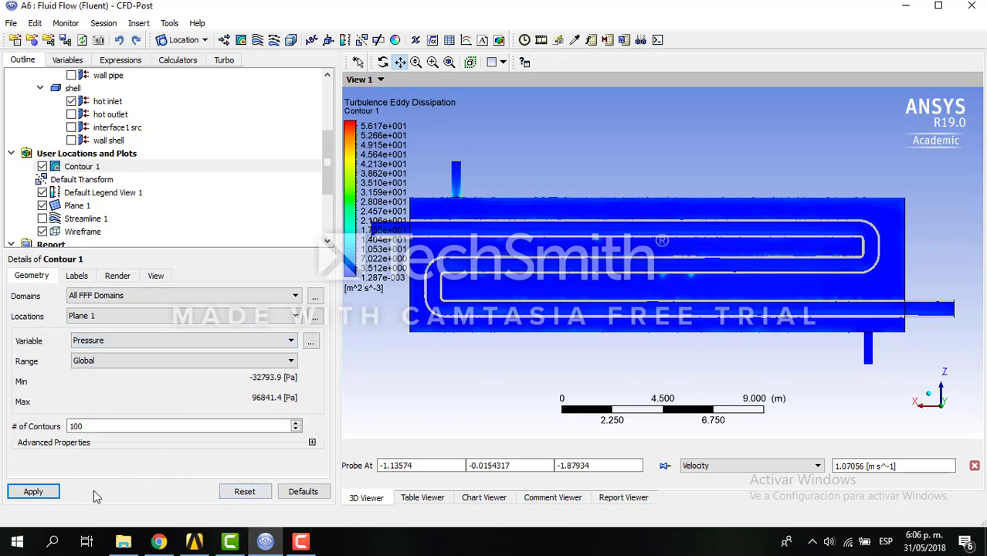
pyautogui.click(33, 492)
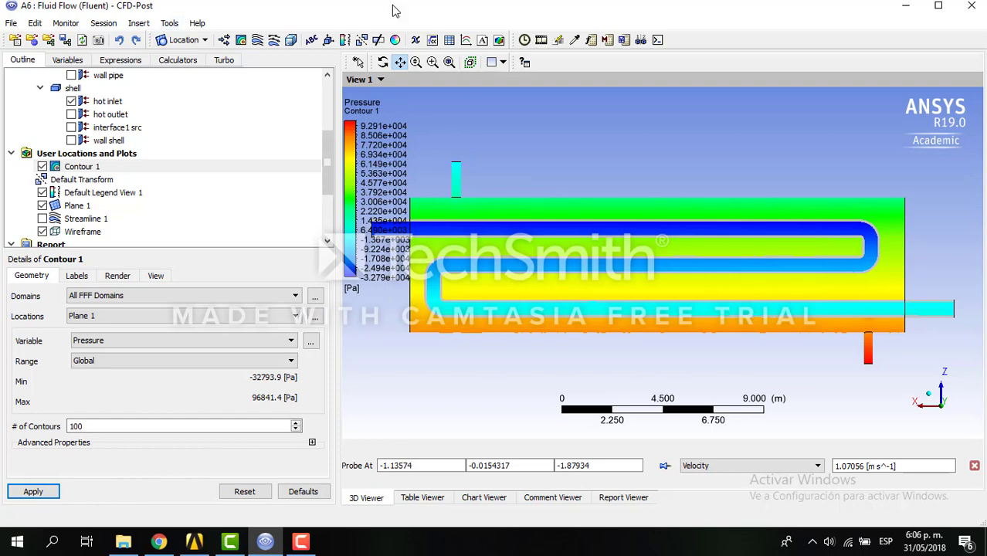
# - Close the CFD-Post results and switch to the pry21 Workbench project in a maximized window
pyautogui.click(12, 23)
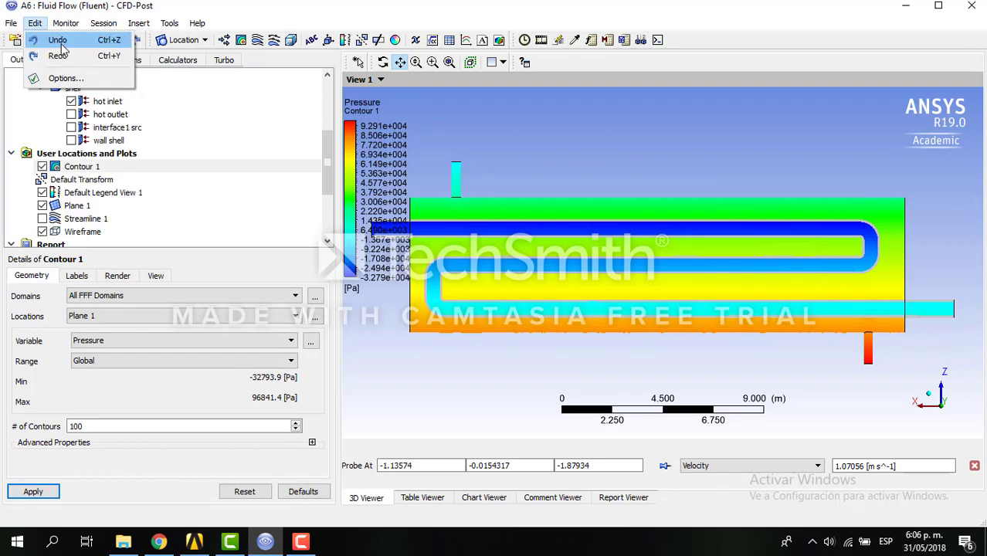
pyautogui.click(77, 87)
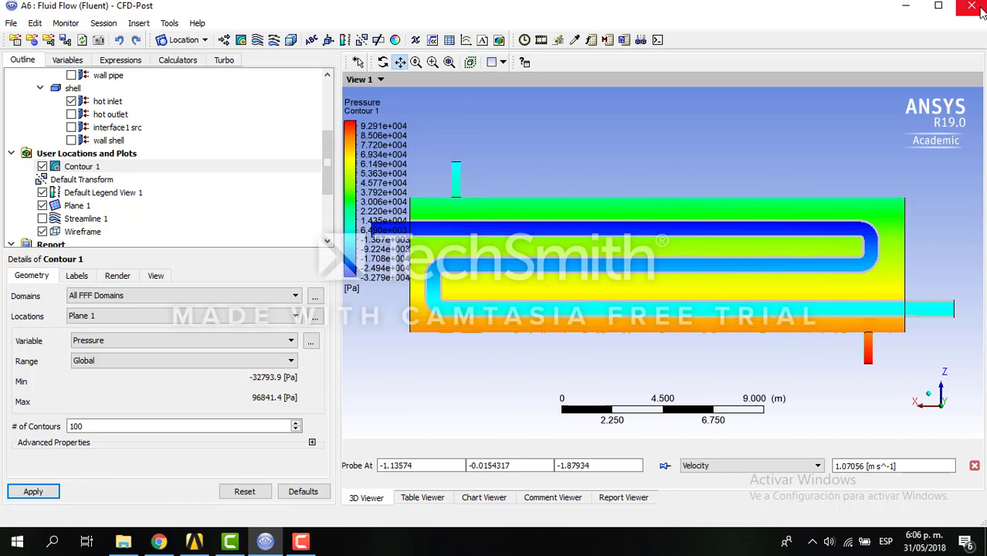
pyautogui.click(980, 9)
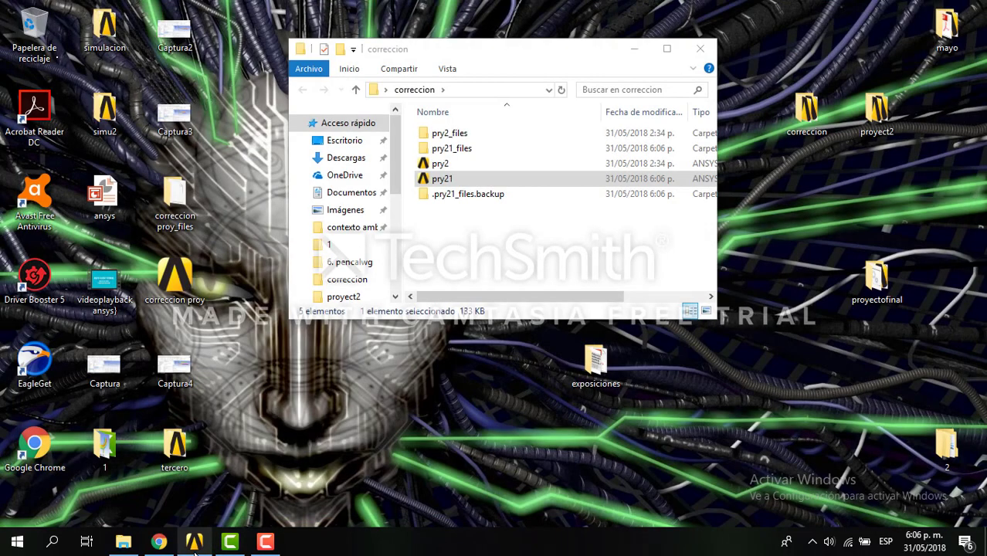
pyautogui.click(195, 544)
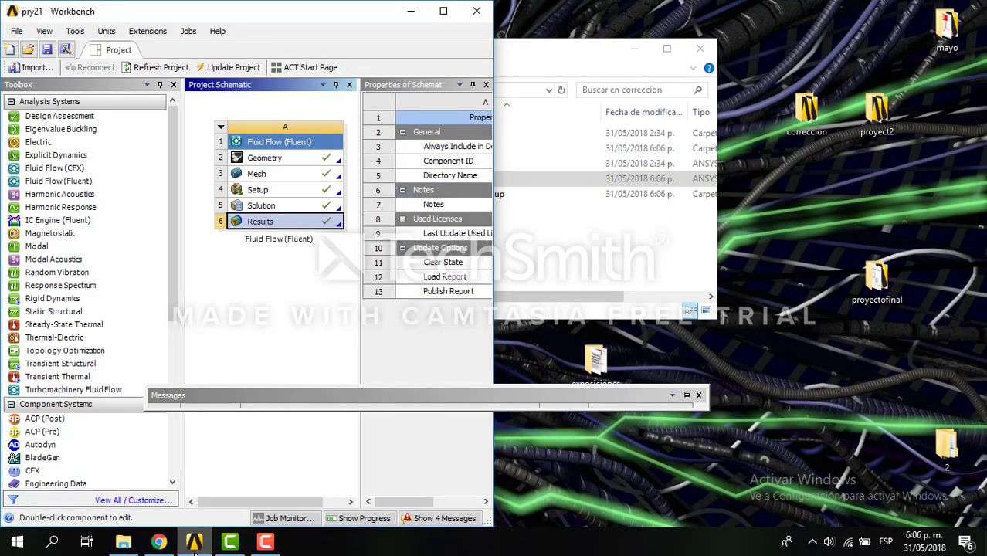
pyautogui.click(443, 10)
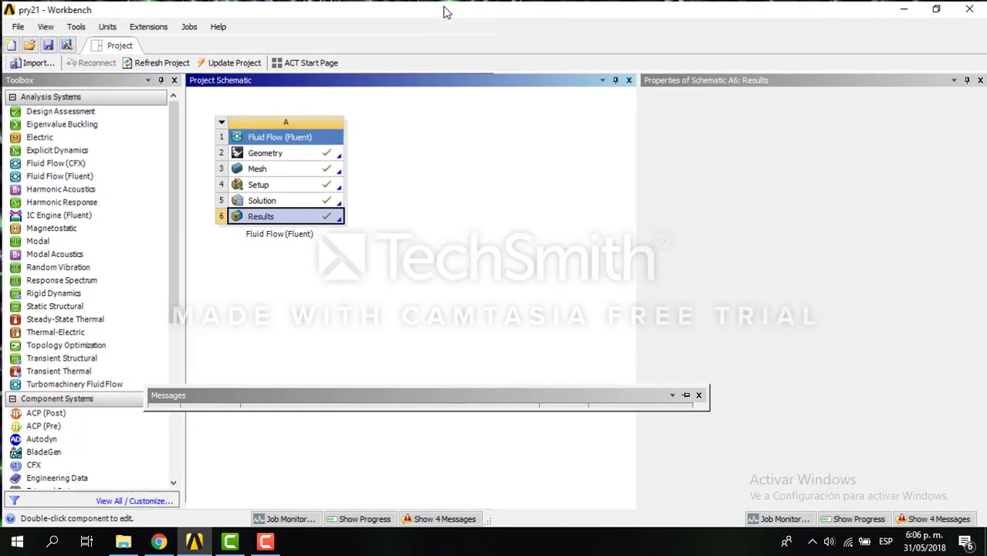
# - Open the fluid flow system's Setup cell for editing and launch Fluent with the offered launcher options
pyautogui.doubleClick(258, 189)
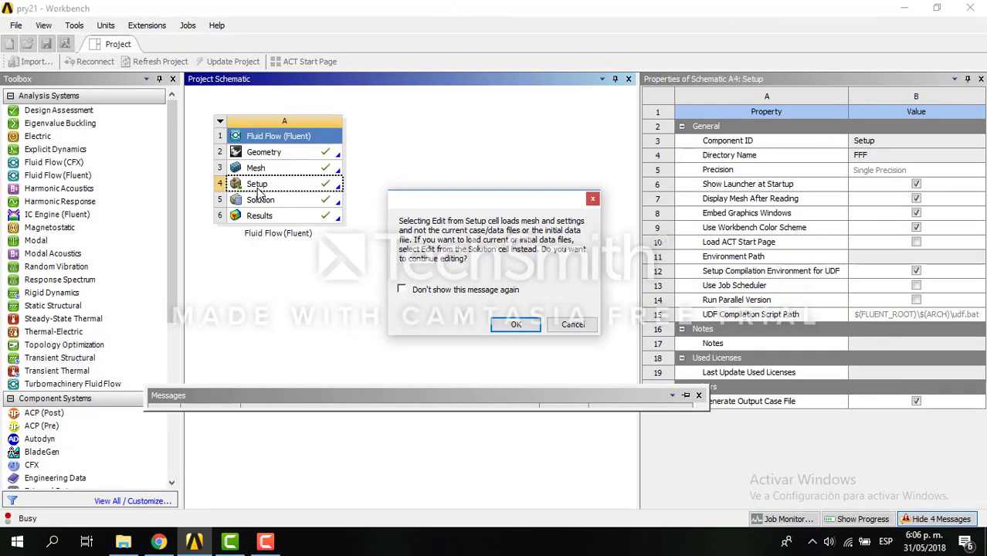
pyautogui.click(506, 325)
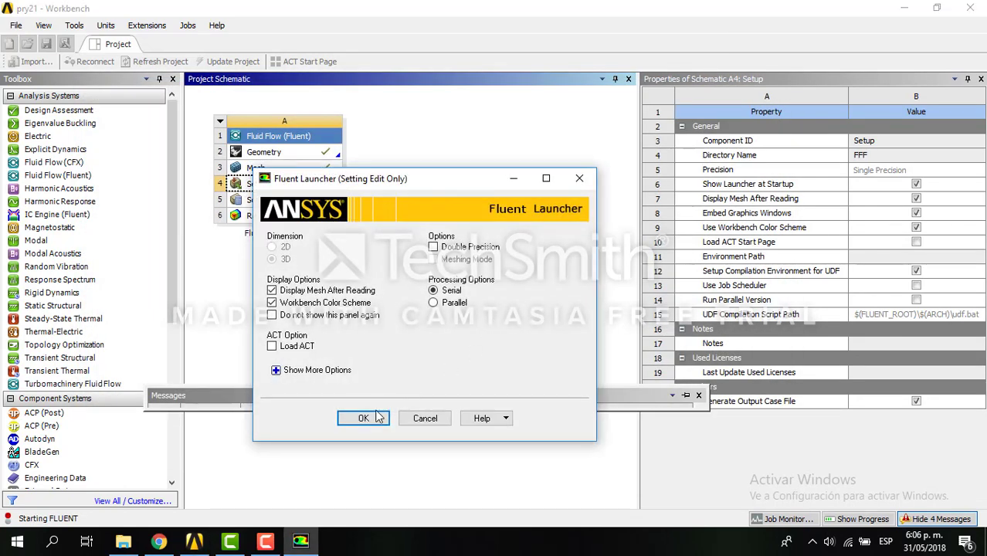
pyautogui.click(364, 420)
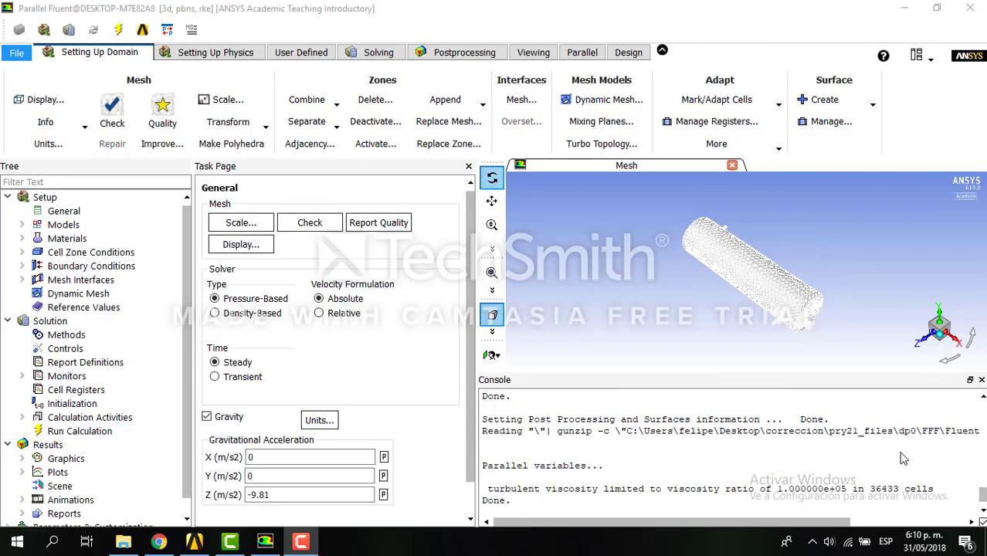
# - Run the calculation for 1 iteration, using the settings changes for current and future calculations
pyautogui.click(79, 431)
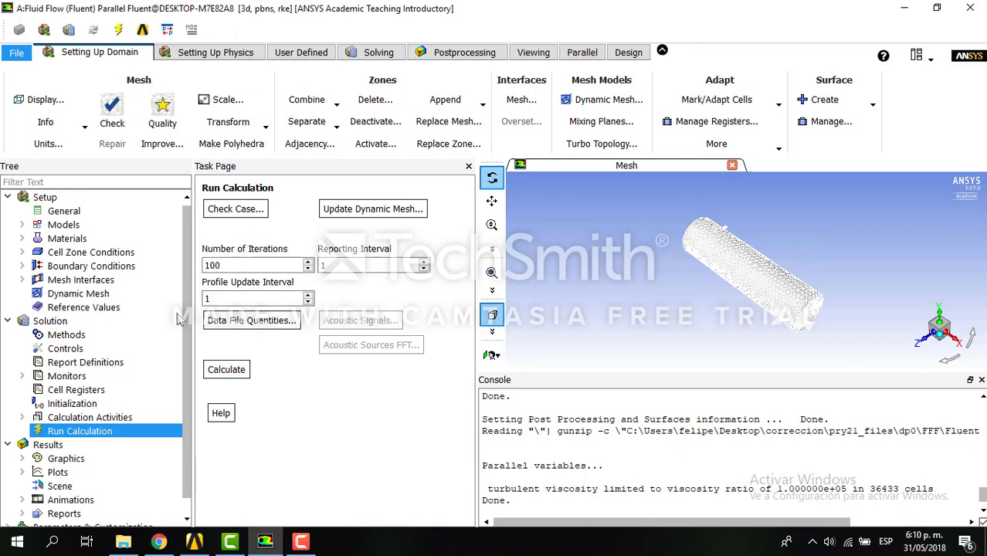
pyautogui.click(66, 335)
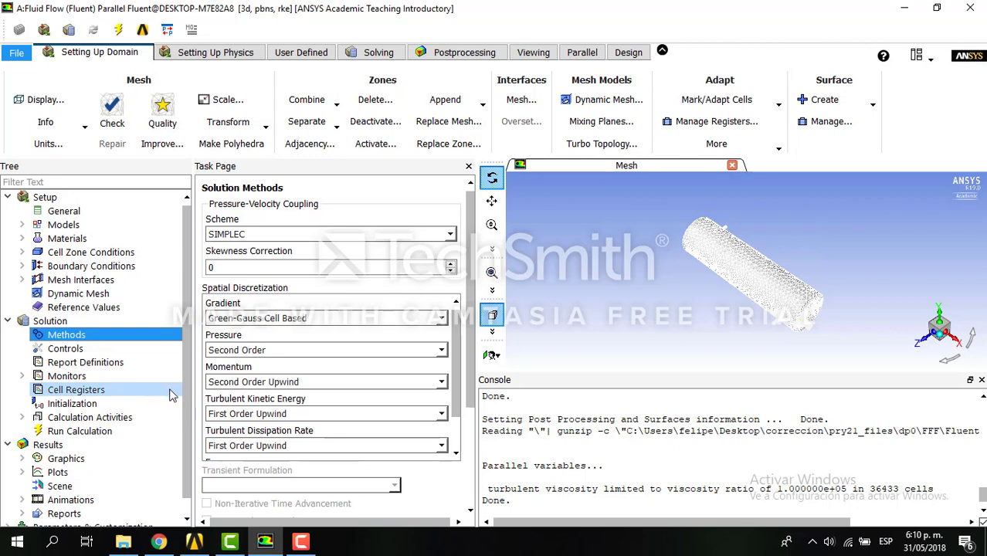
pyautogui.click(114, 432)
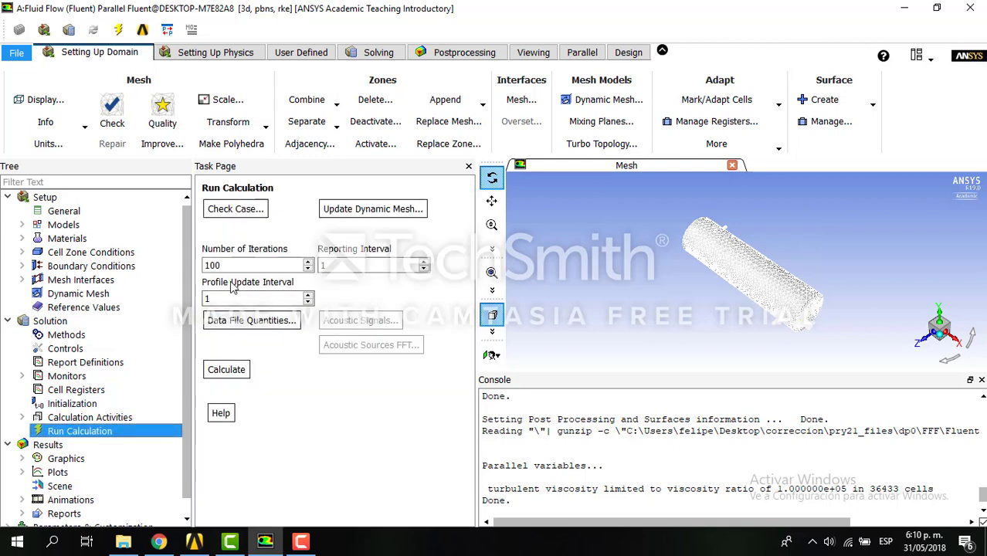
pyautogui.click(240, 265)
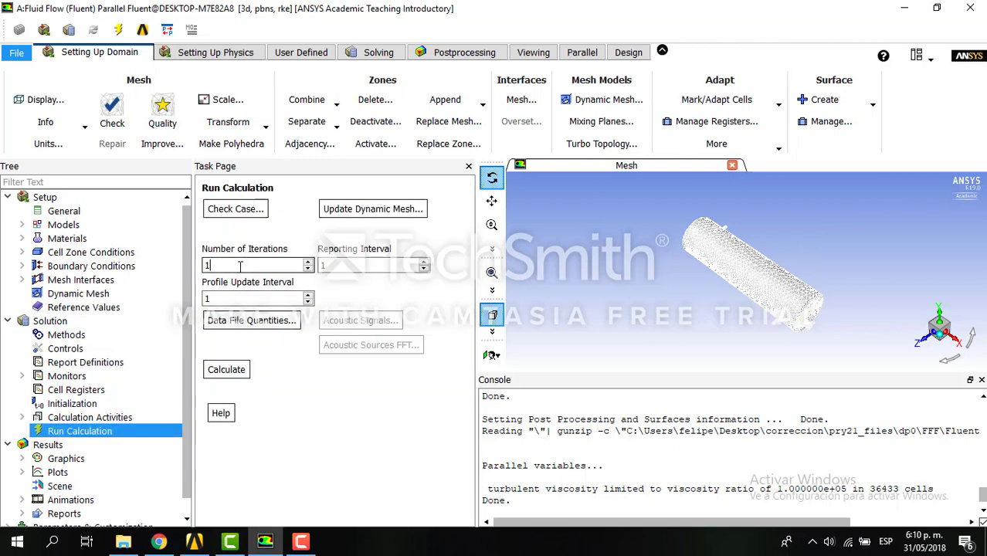
pyautogui.click(225, 372)
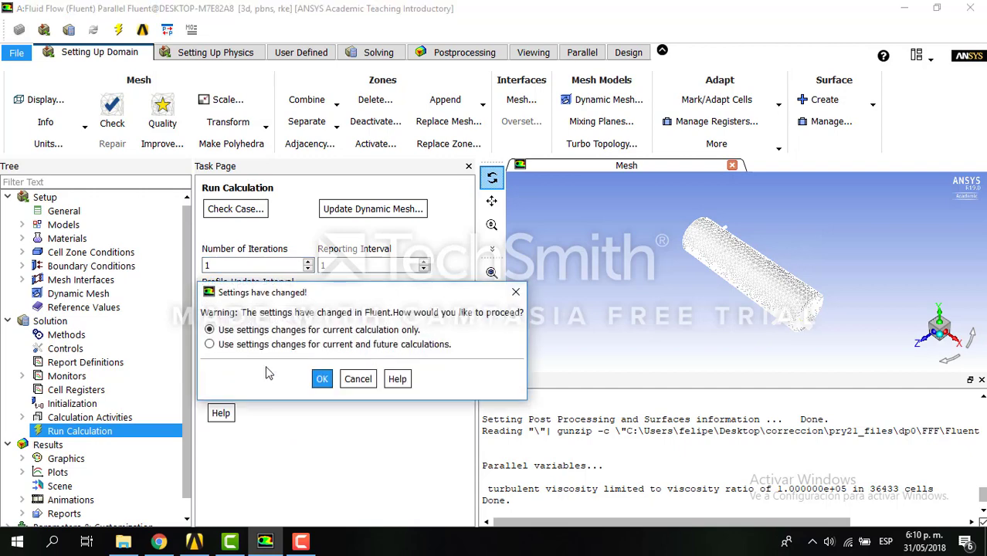
pyautogui.click(282, 344)
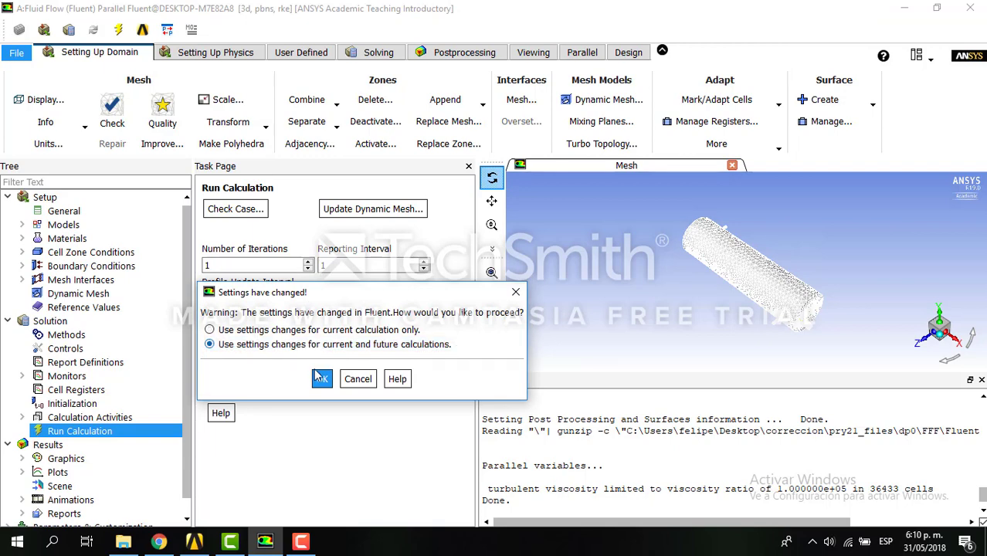
pyautogui.click(321, 379)
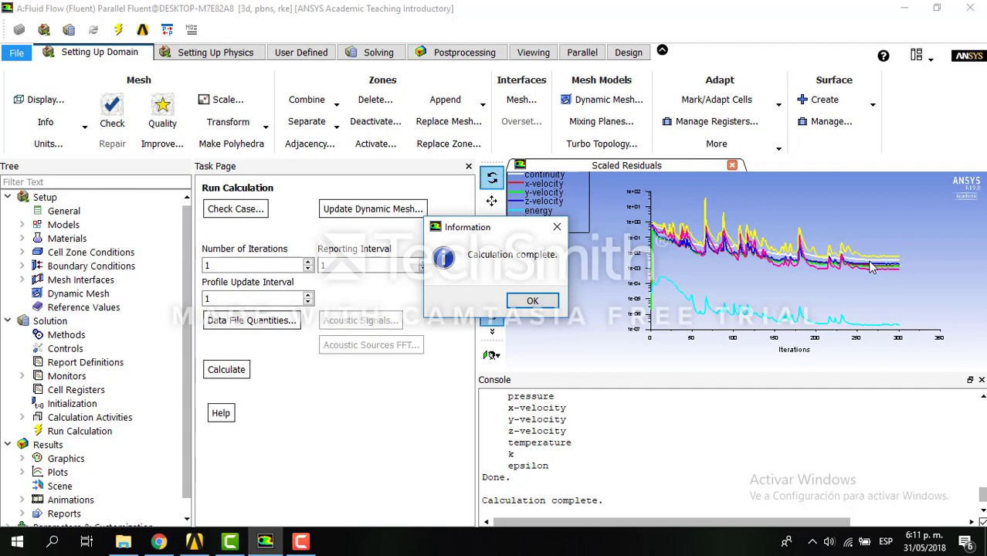
# - Acknowledge the completed calculation in Fluent
pyautogui.click(533, 301)
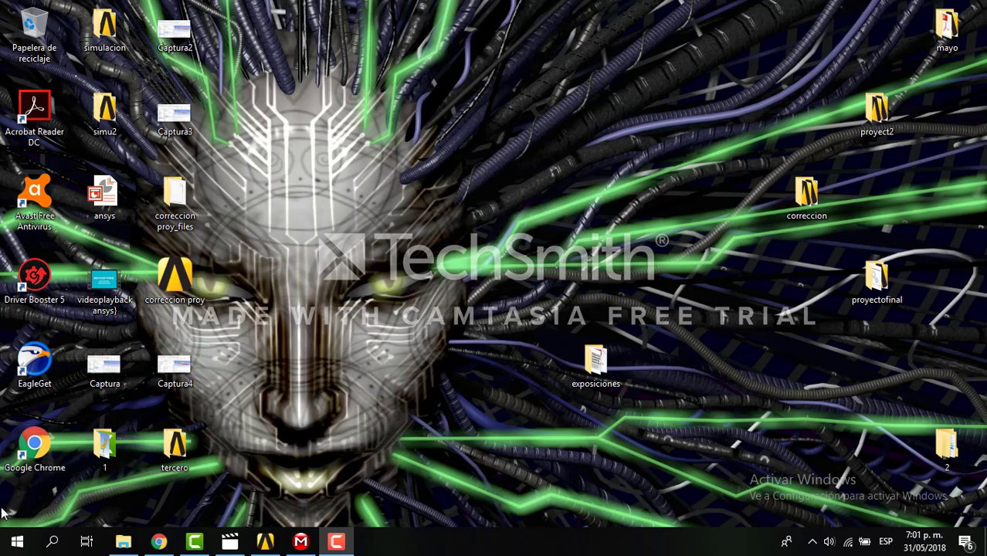
# - Launch Workbench 19.0 from the ANSYS 19.0 program group
pyautogui.click(4, 550)
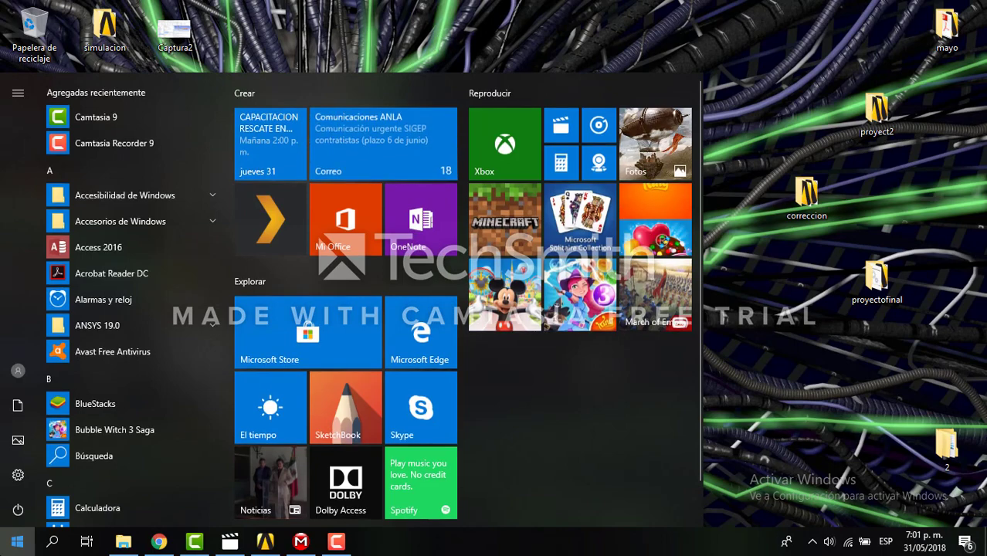
pyautogui.click(211, 326)
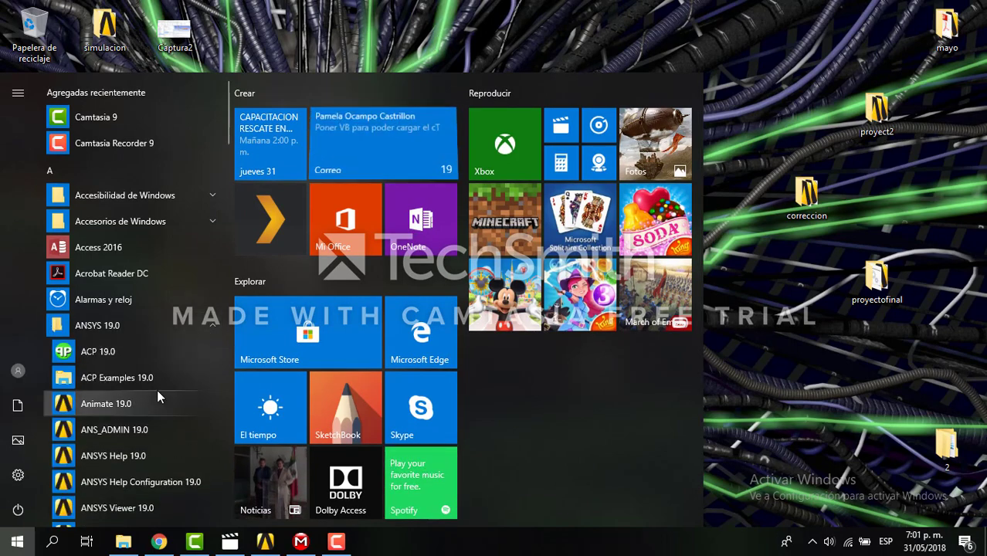
pyautogui.scroll(-2, 157, 390)
pyautogui.scroll(-4, 157, 389)
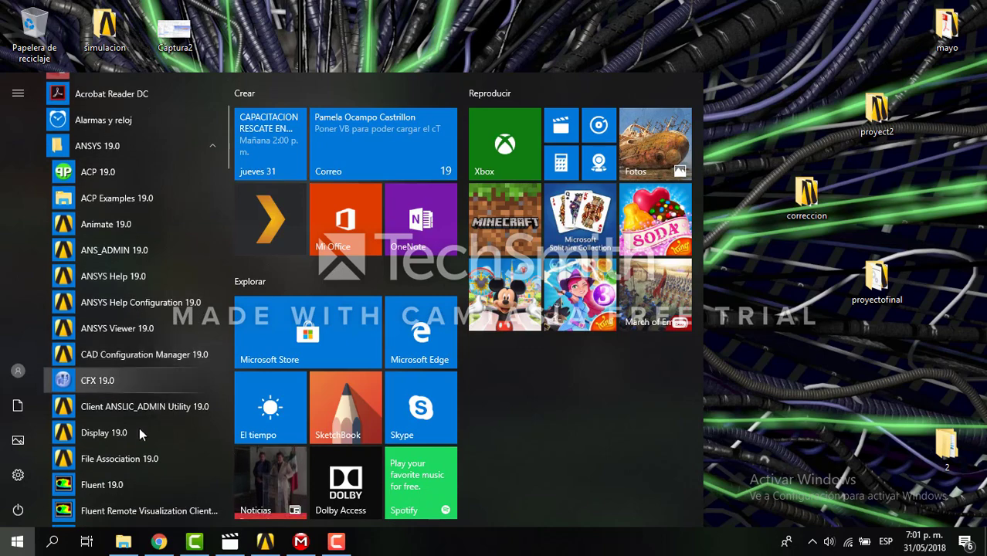
pyautogui.scroll(-2, 131, 456)
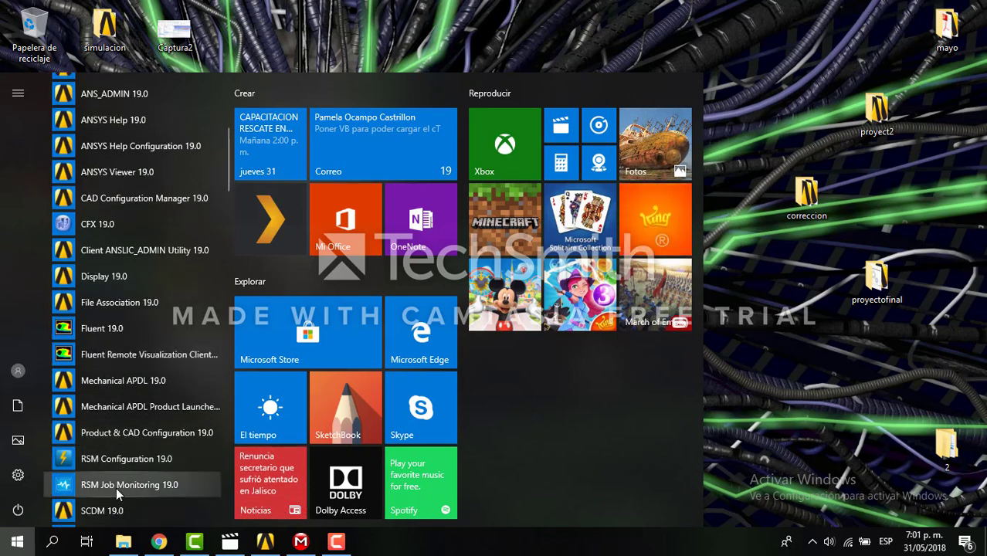
pyautogui.scroll(-2, 116, 487)
pyautogui.scroll(-2, 128, 468)
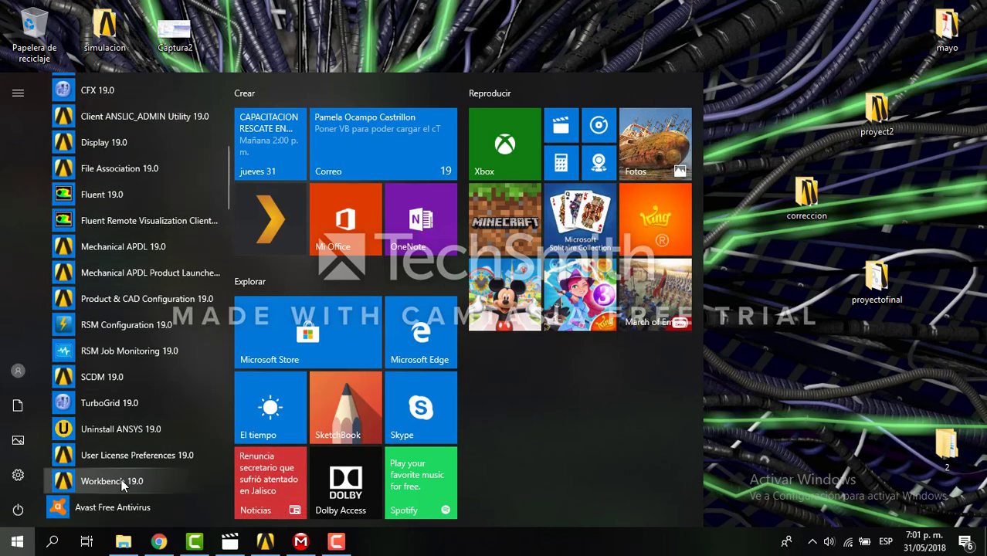
pyautogui.click(121, 480)
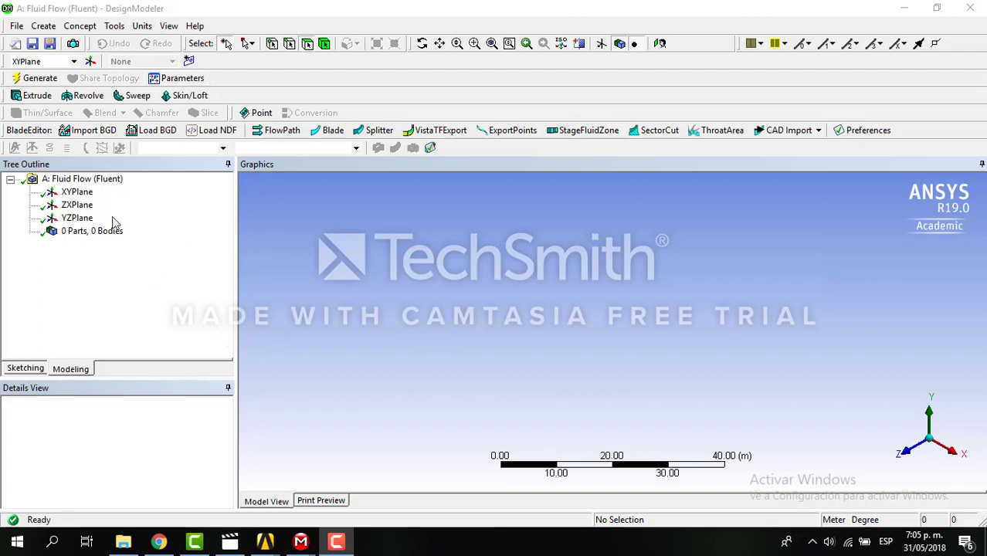
# - Set the model units to millimetres and view the XYPlane face-on along the Z axis
pyautogui.click(142, 26)
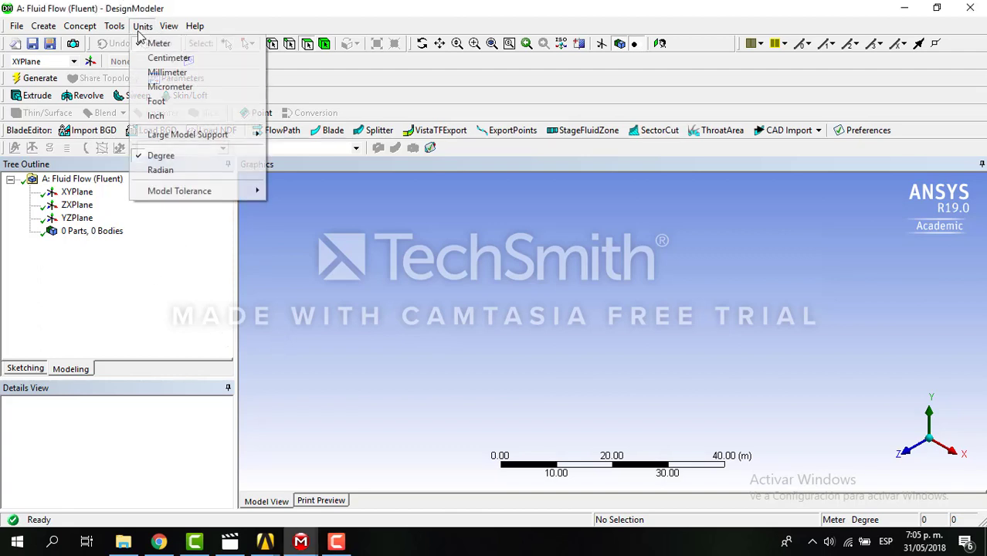
pyautogui.click(157, 74)
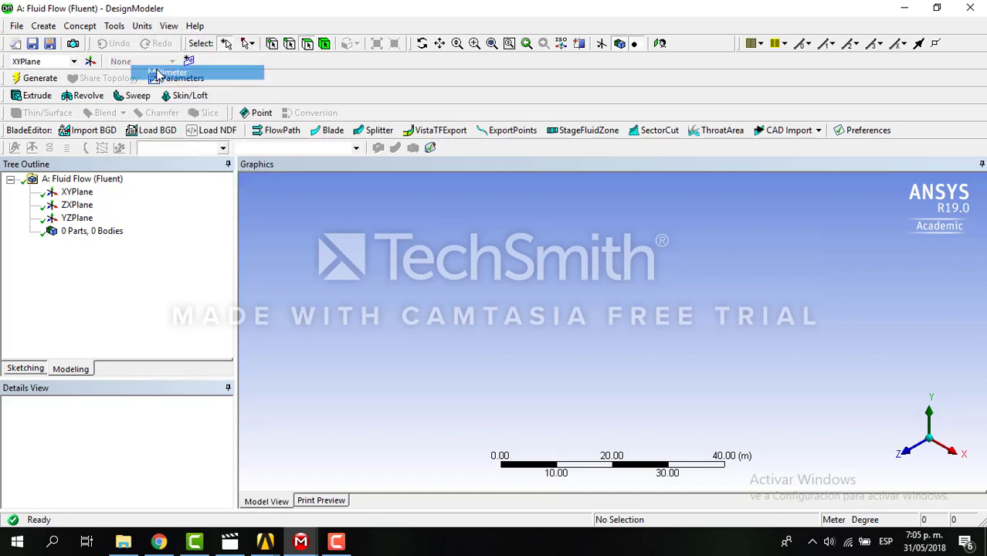
pyautogui.click(75, 192)
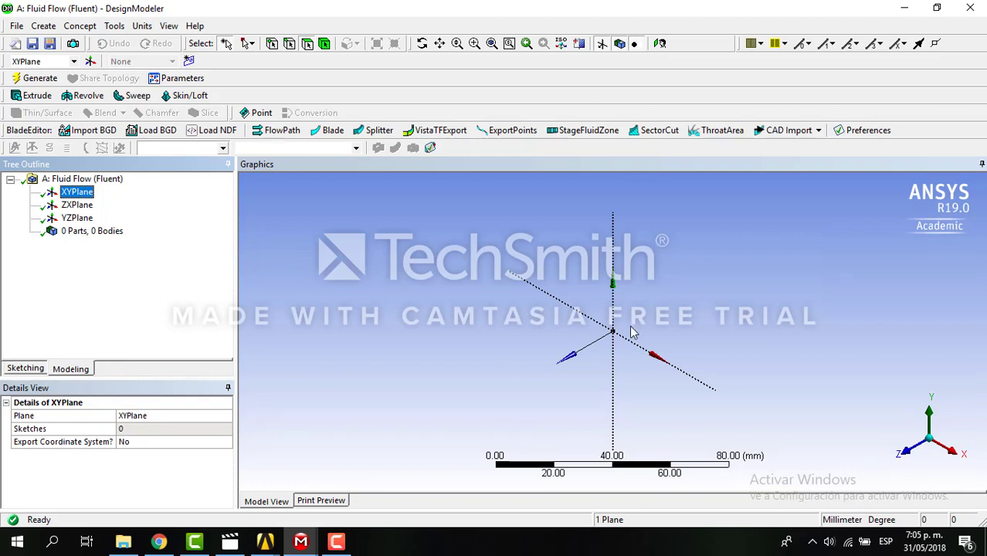
pyautogui.click(591, 350)
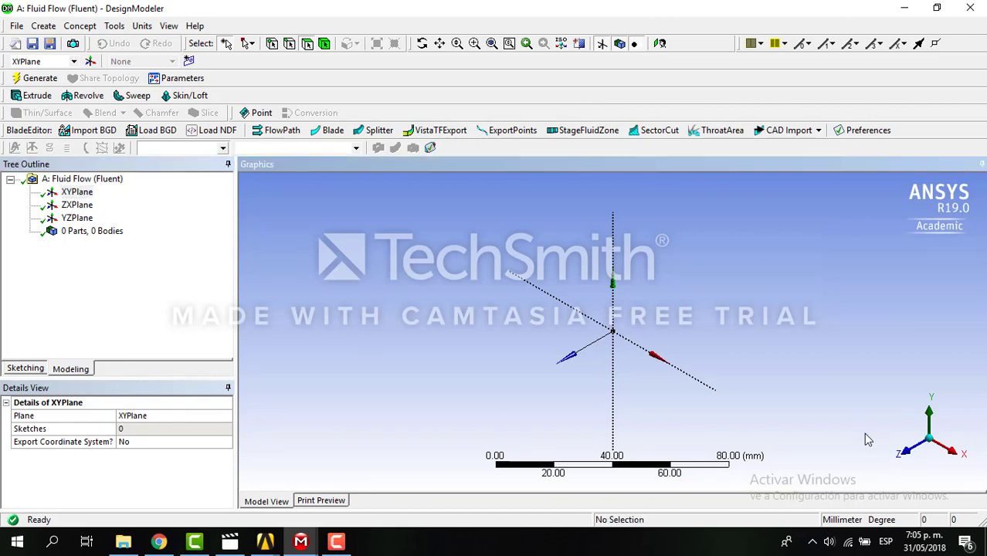
pyautogui.click(907, 452)
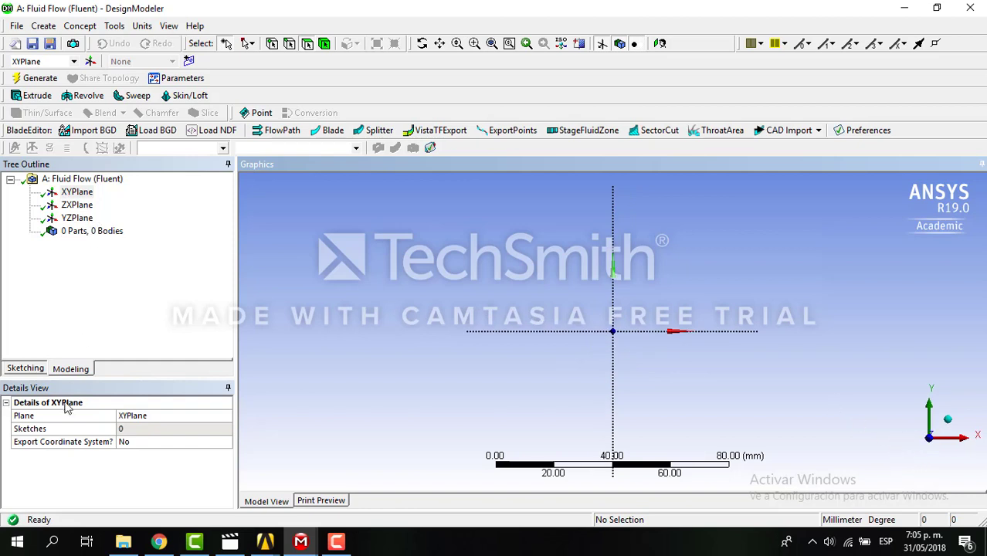
# - Sketch two concentric circles centred on the XYPlane origin, about 4.8 mm and 3.5 mm in diameter
pyautogui.click(25, 369)
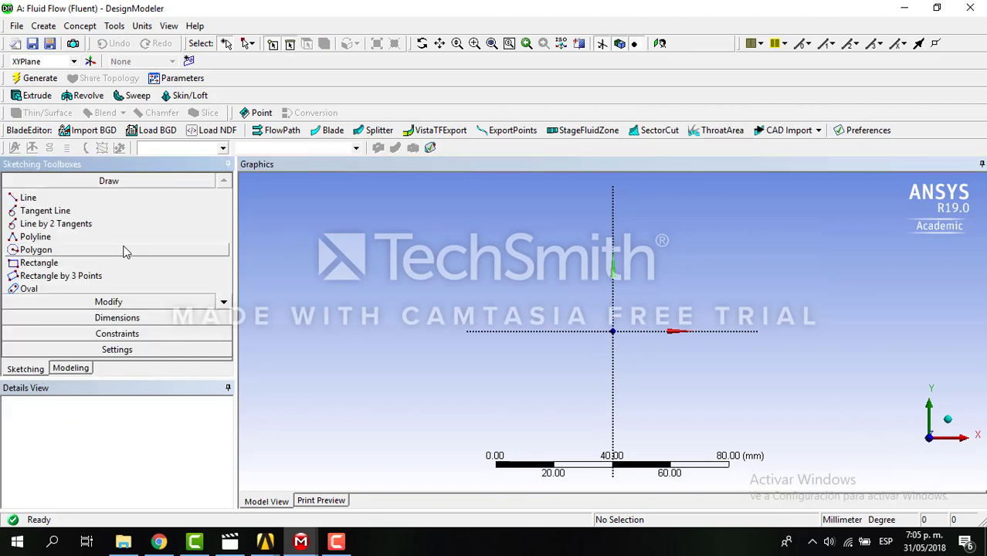
pyautogui.click(230, 303)
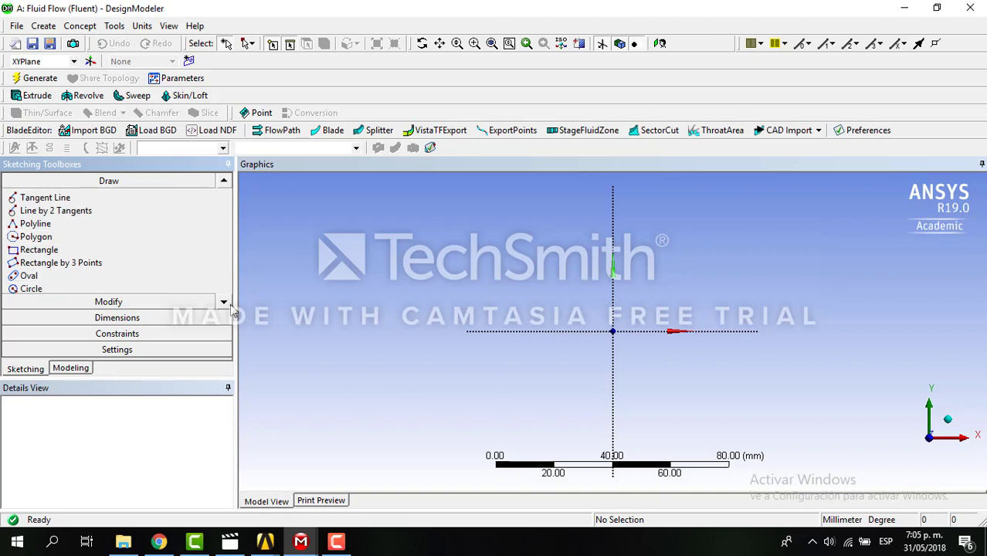
pyautogui.click(37, 291)
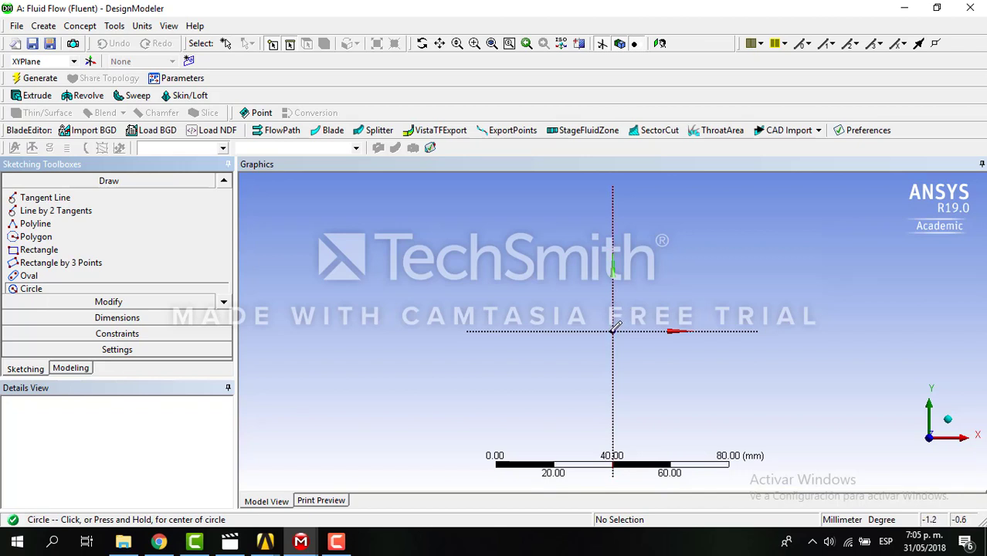
pyautogui.scroll(-3, 614, 332)
pyautogui.scroll(10, 614, 331)
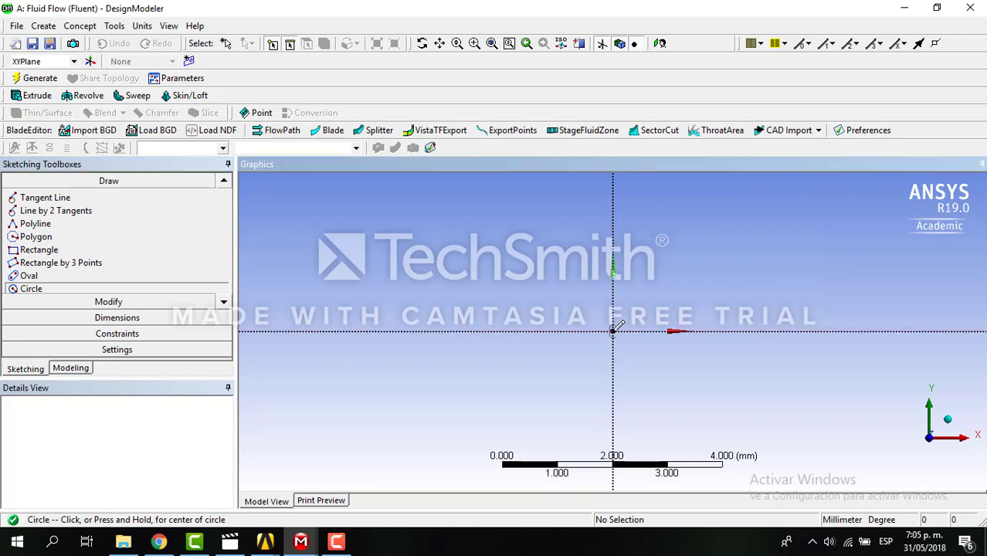
pyautogui.click(614, 331)
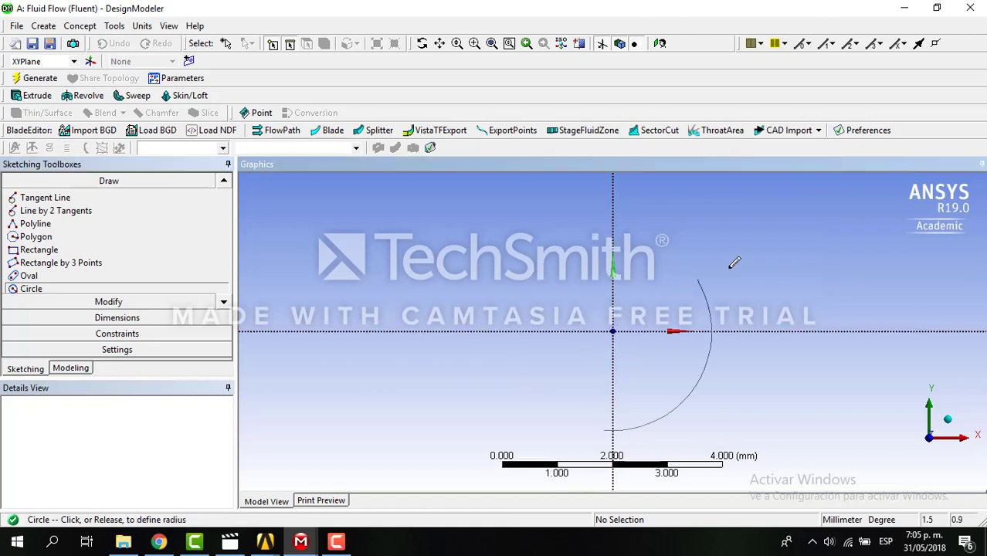
pyautogui.click(667, 290)
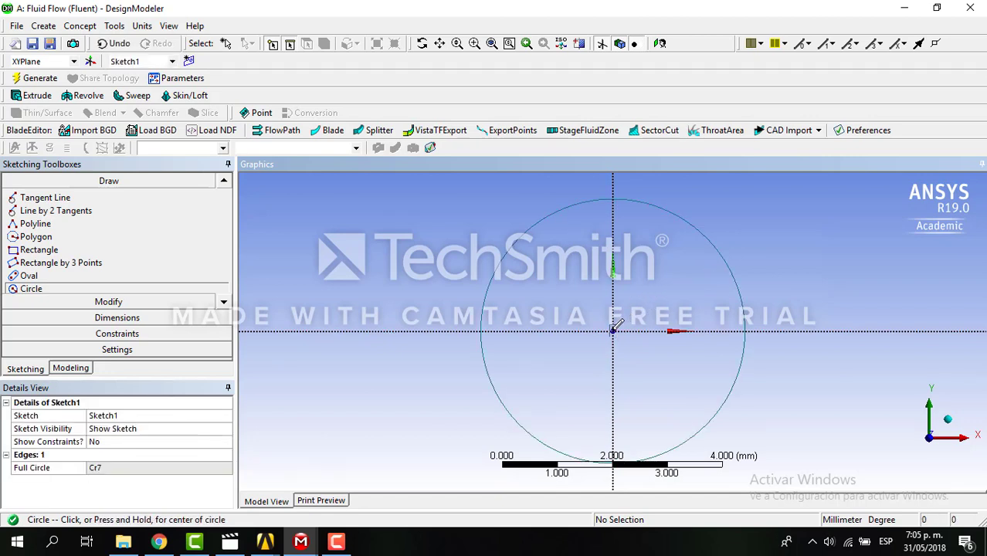
pyautogui.click(613, 331)
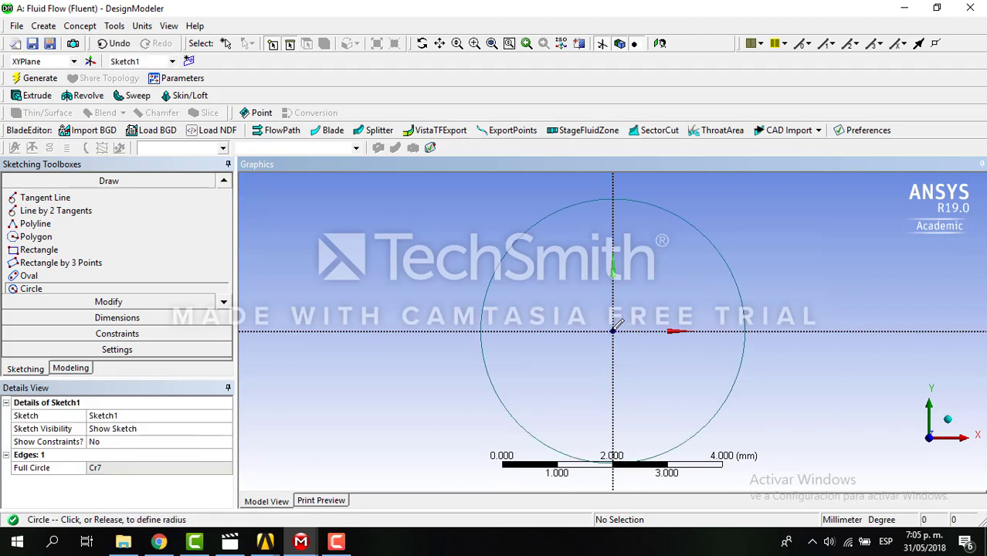
pyautogui.click(695, 268)
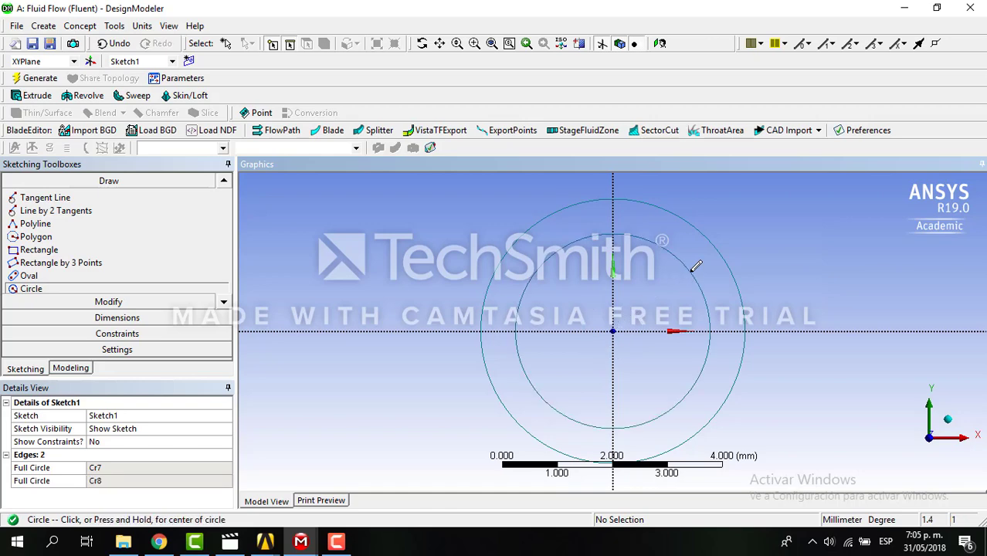
# - Add general diameter dimensions to the inner circle and the outer circle
pyautogui.click(110, 319)
pyautogui.click(43, 243)
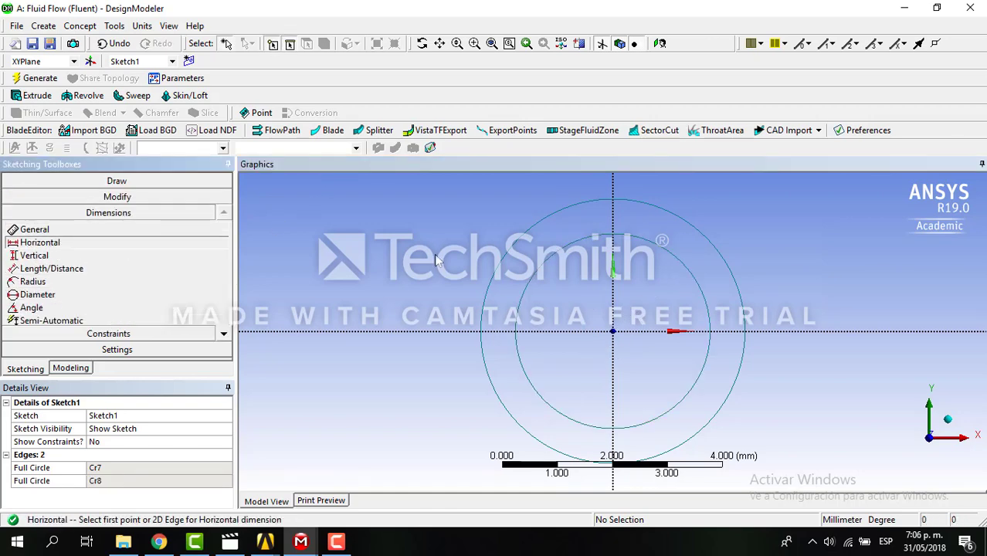
pyautogui.click(182, 232)
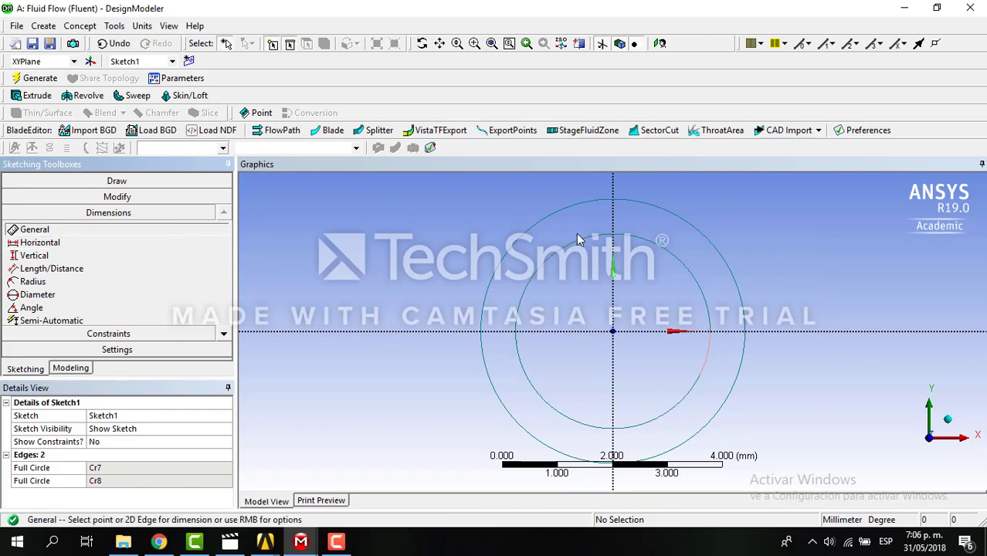
pyautogui.click(579, 248)
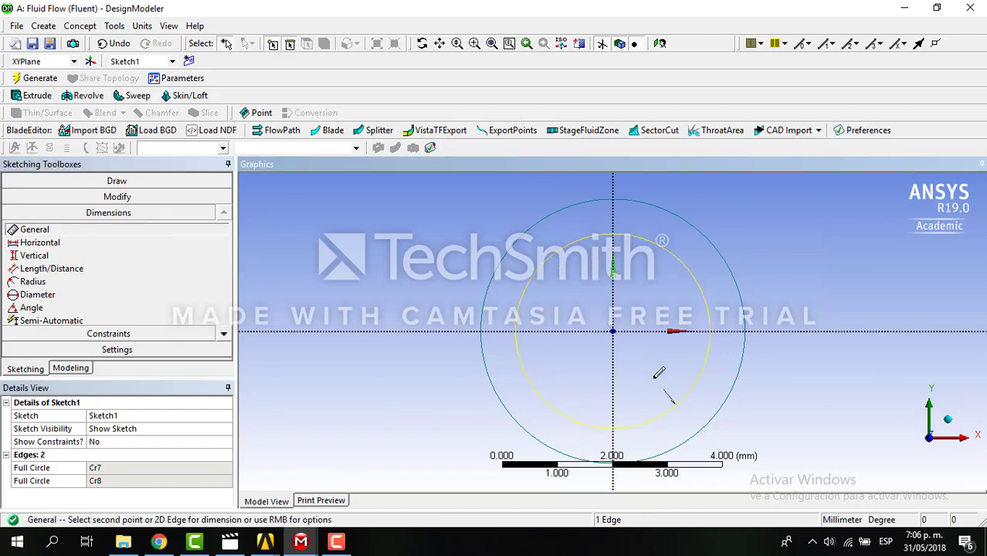
pyautogui.click(656, 376)
pyautogui.click(562, 219)
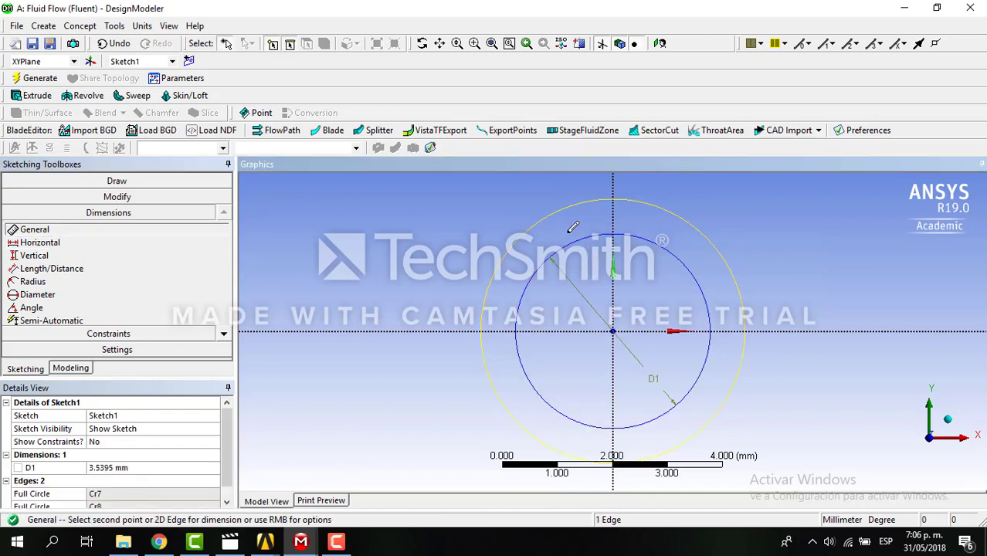
pyautogui.click(588, 311)
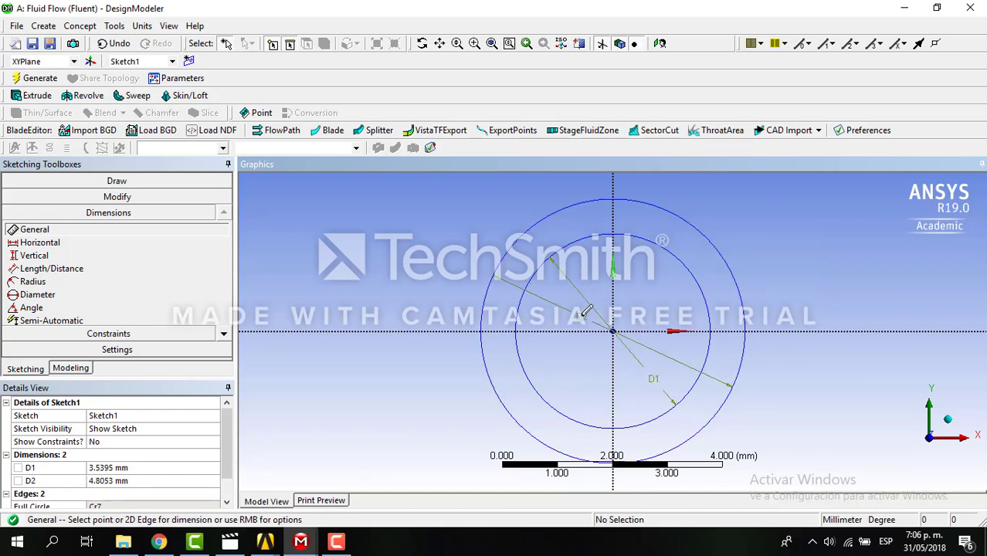
# - Set the inner circle's diameter D1 to 50 mm and the outer circle's diameter D2 to 52 mm
pyautogui.click(94, 469)
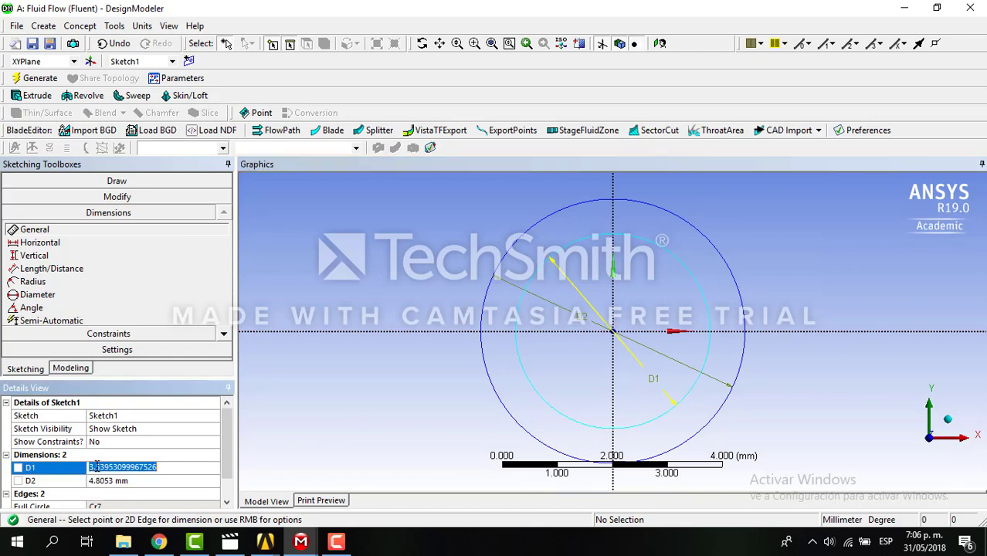
pyautogui.write('50')
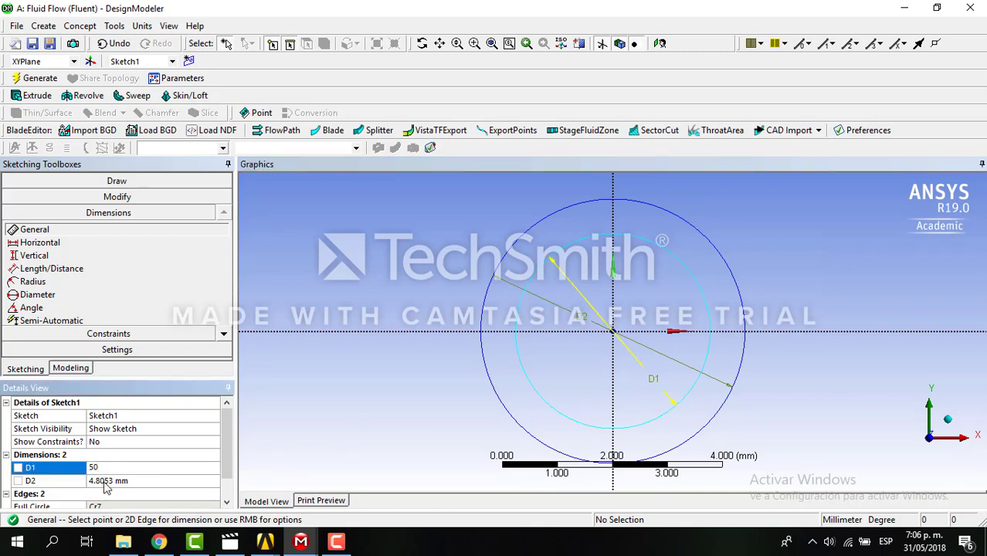
pyautogui.press('Return')
pyautogui.click(116, 483)
pyautogui.write('5')
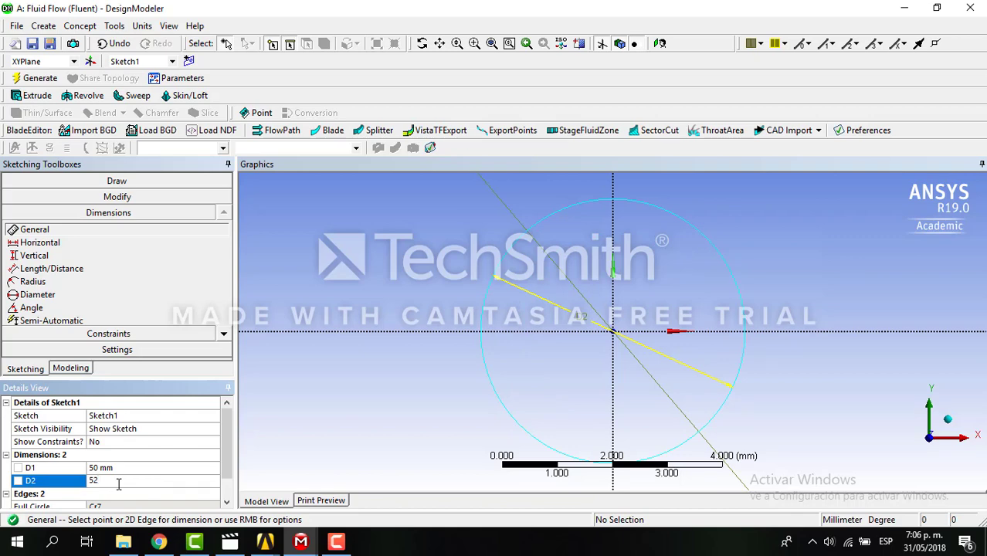
pyautogui.write('2')
pyautogui.press('Return')
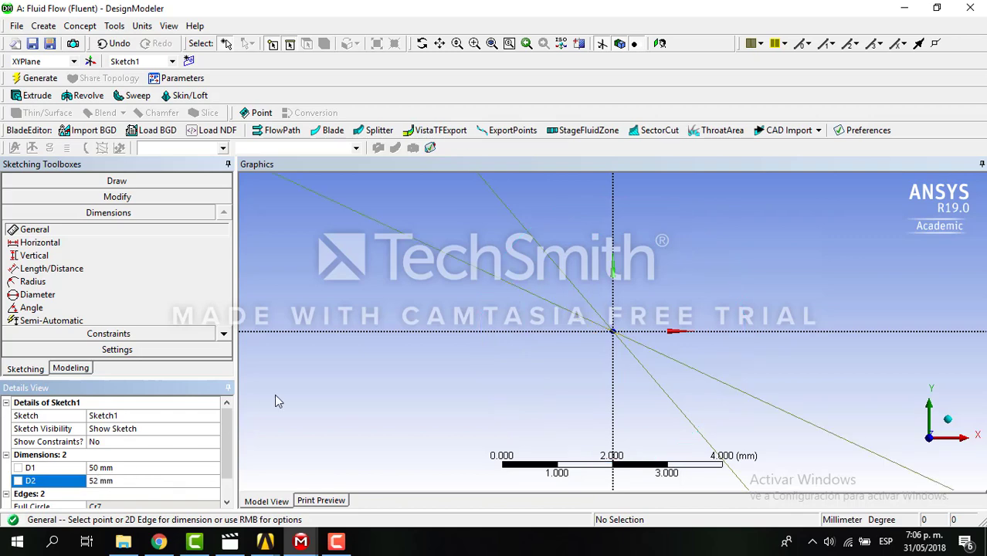
pyautogui.scroll(3, 275, 396)
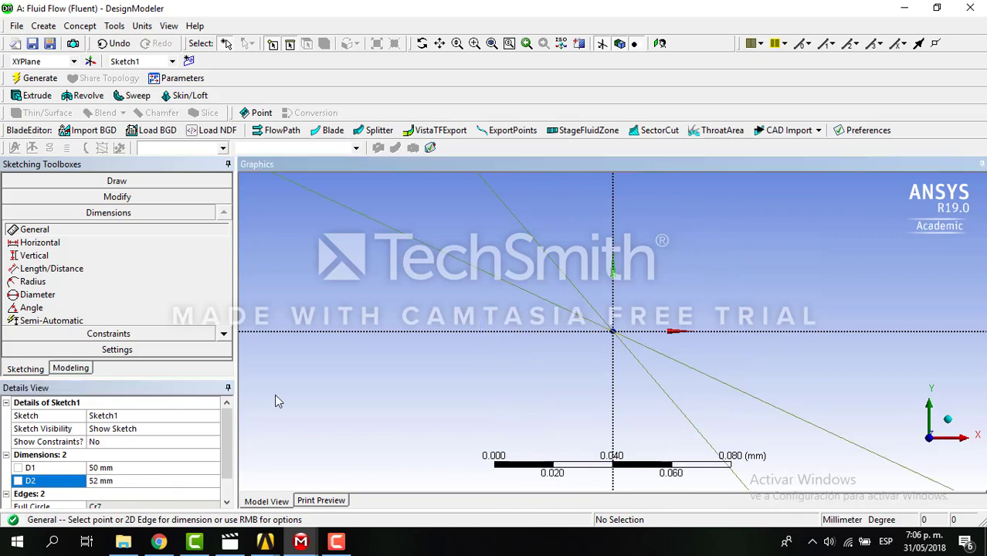
pyautogui.scroll(-15, 275, 395)
pyautogui.scroll(-1, 275, 394)
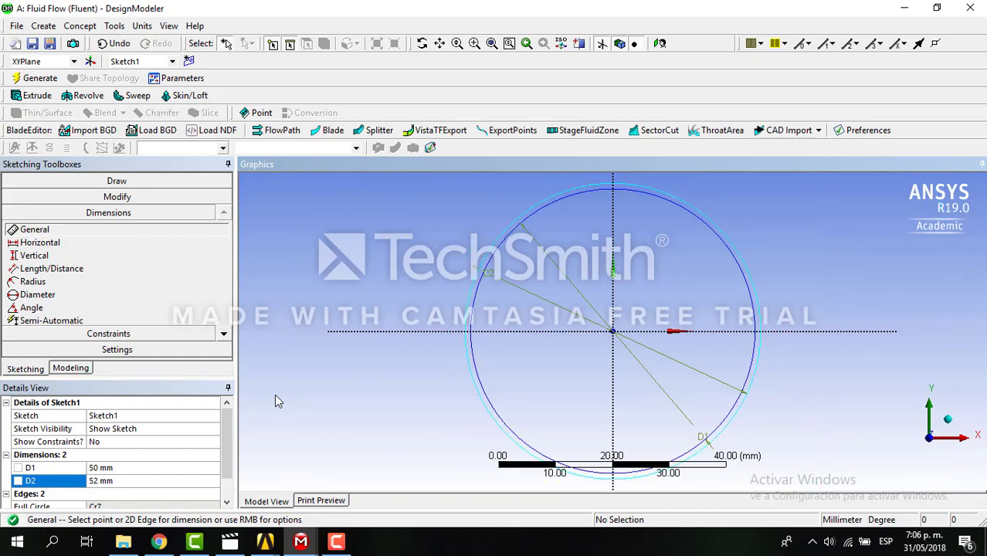
# - Extrude Sketch1 to a depth of 1000 mm with the Add Frozen operation and generate the pipe
pyautogui.click(53, 80)
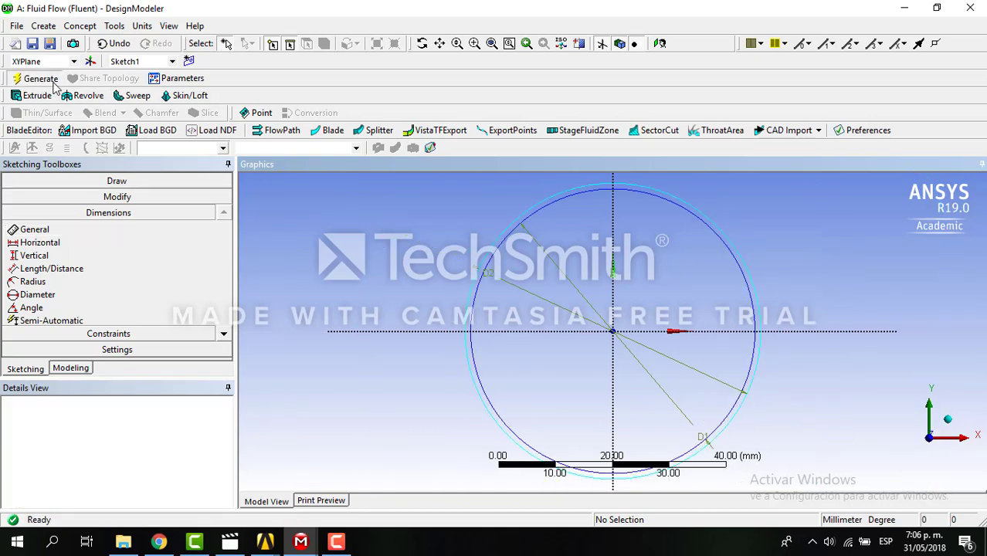
pyautogui.click(38, 97)
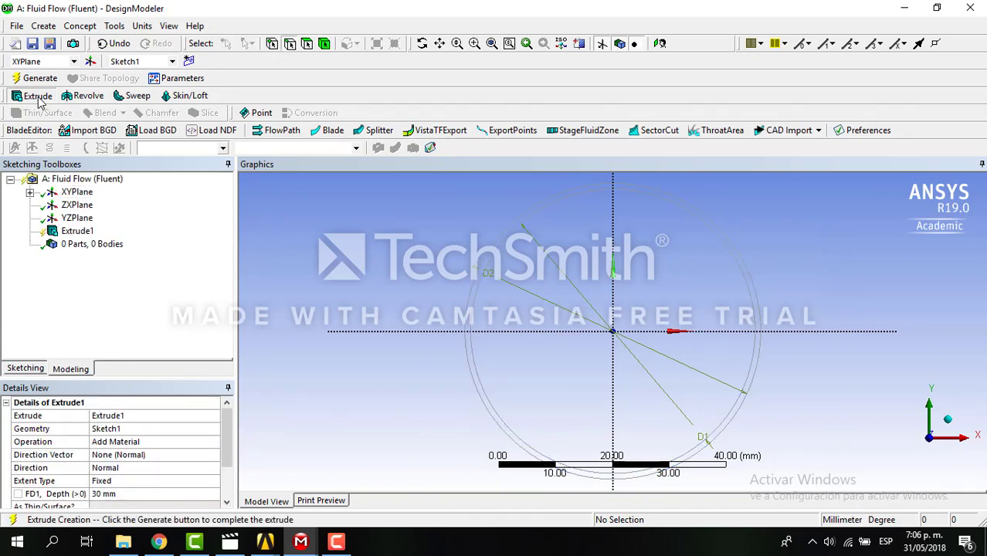
pyautogui.click(148, 429)
pyautogui.click(148, 431)
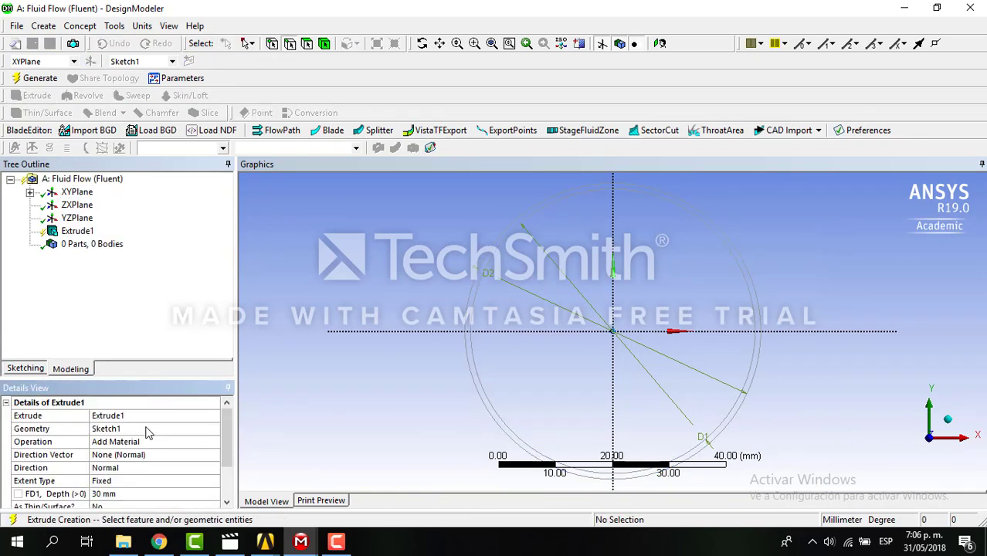
pyautogui.click(186, 442)
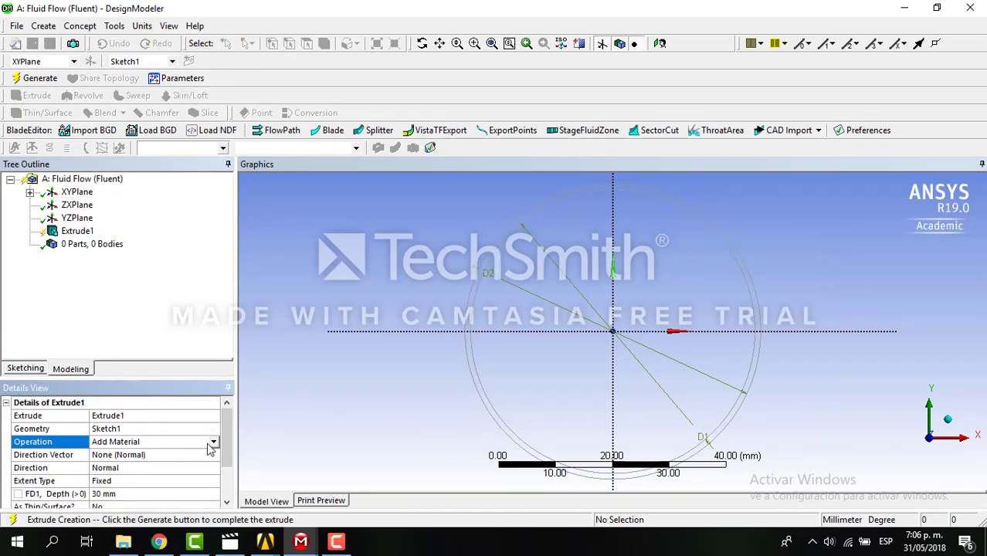
pyautogui.click(213, 442)
pyautogui.click(205, 453)
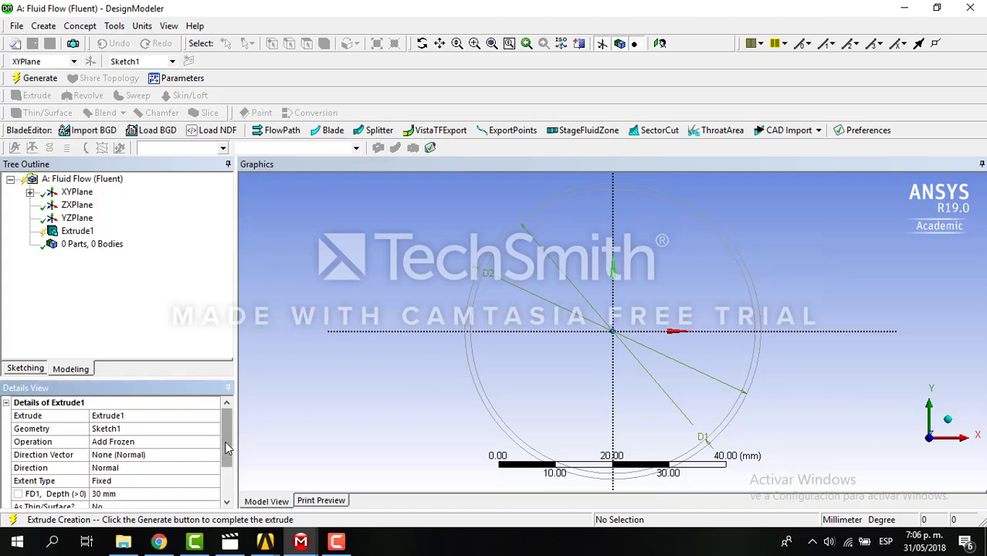
pyautogui.scroll(-2, 171, 469)
pyautogui.click(133, 446)
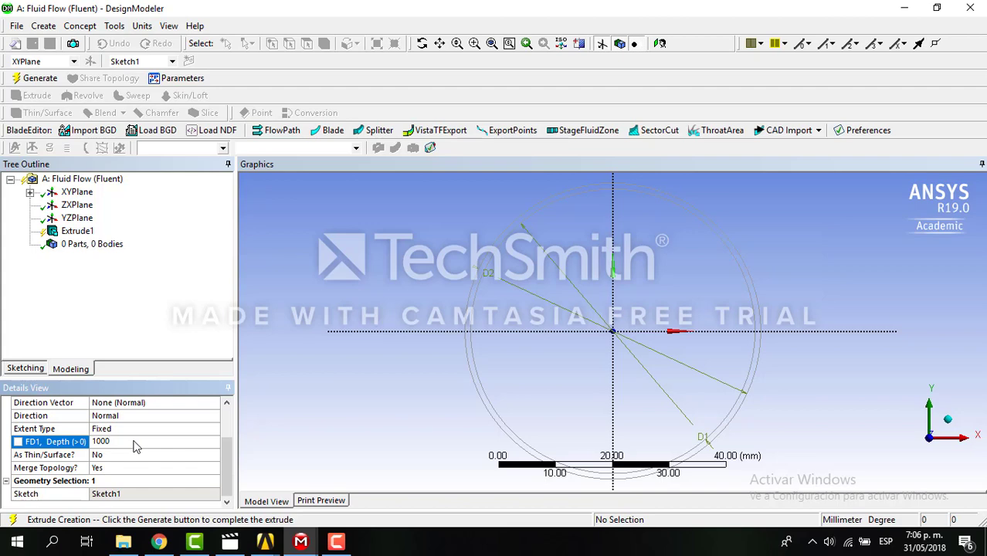
pyautogui.write('1000')
pyautogui.click(40, 78)
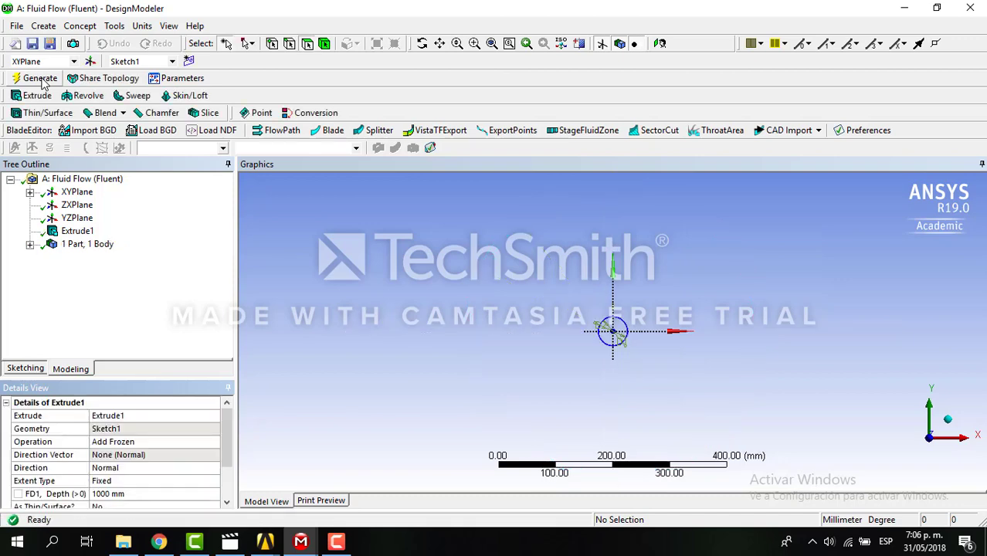
# - Examine the extruded pipe in an isometric view and face-on from the negative Z side
pyautogui.scroll(1, 618, 363)
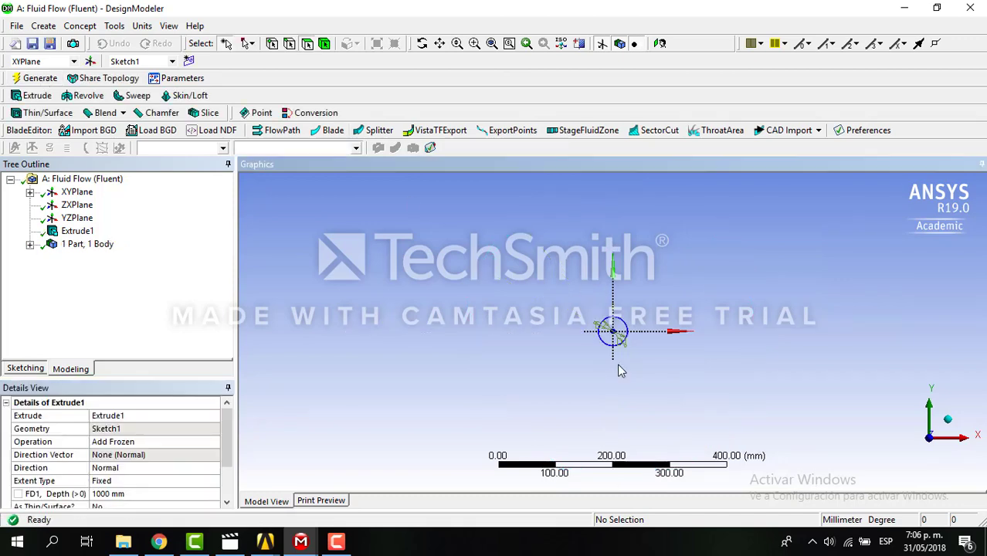
pyautogui.scroll(3, 619, 367)
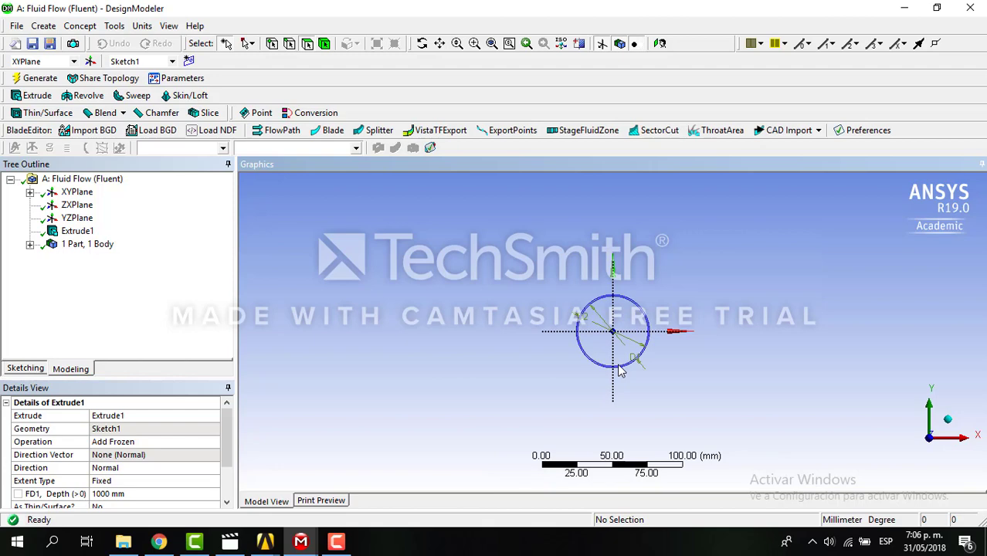
pyautogui.click(948, 425)
pyautogui.click(949, 429)
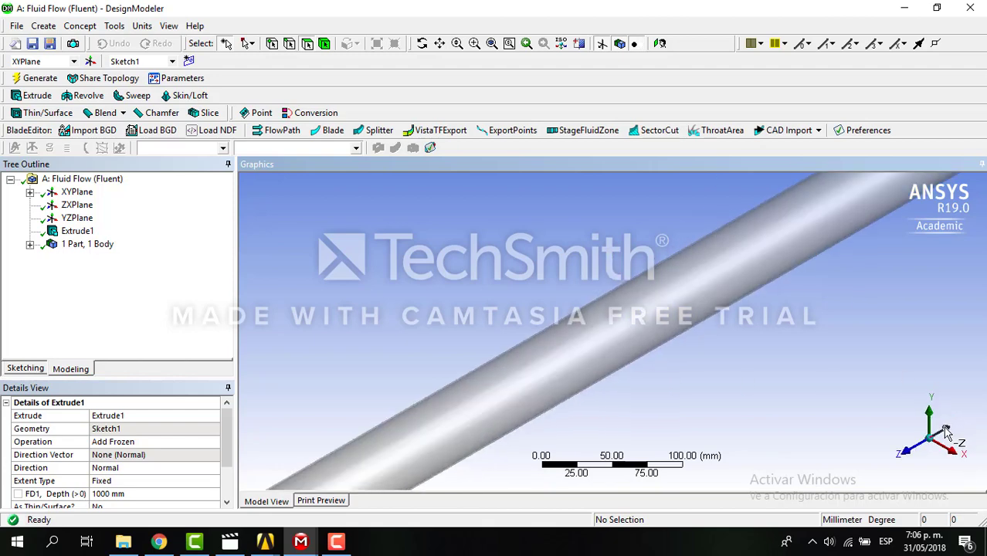
pyautogui.click(947, 431)
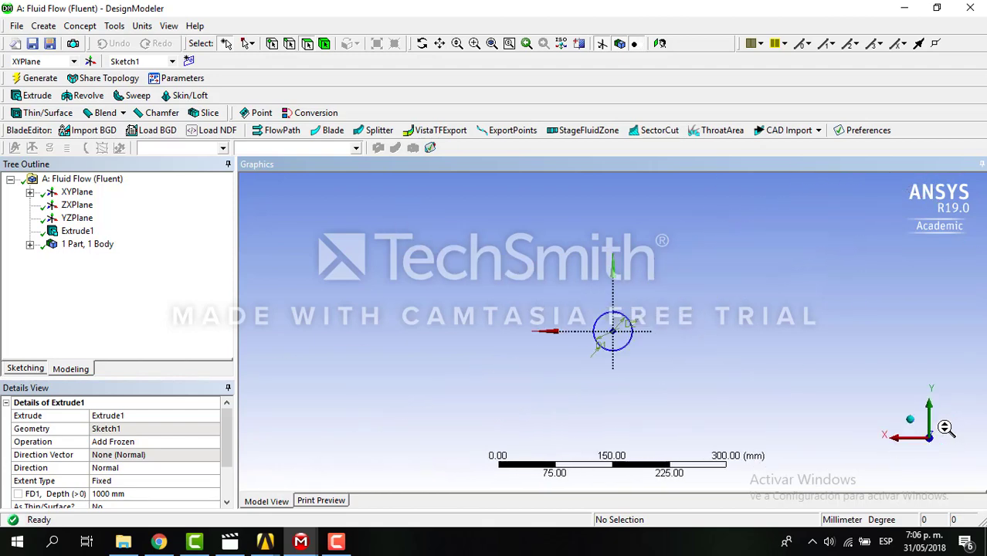
pyautogui.scroll(-2, 642, 330)
pyautogui.scroll(8, 642, 330)
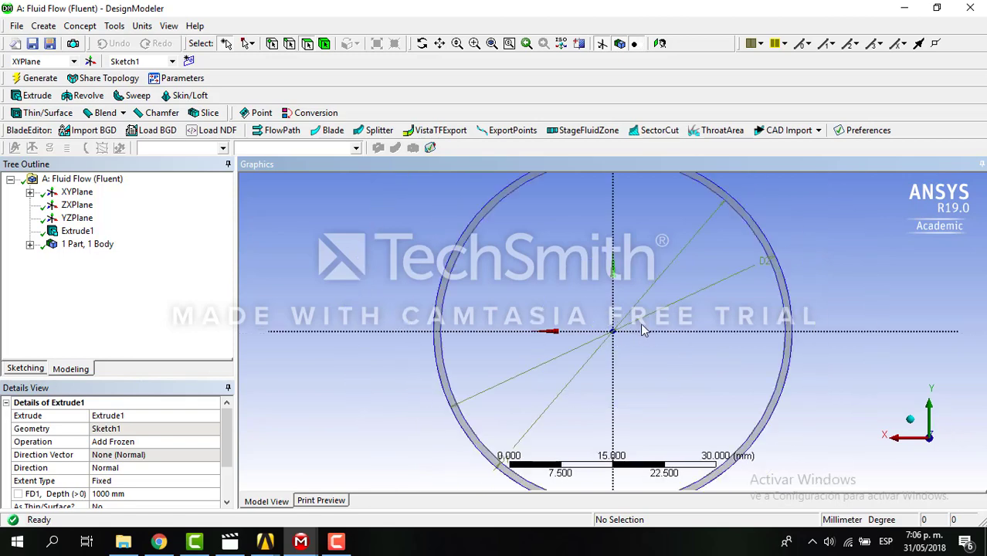
pyautogui.scroll(-1, 642, 331)
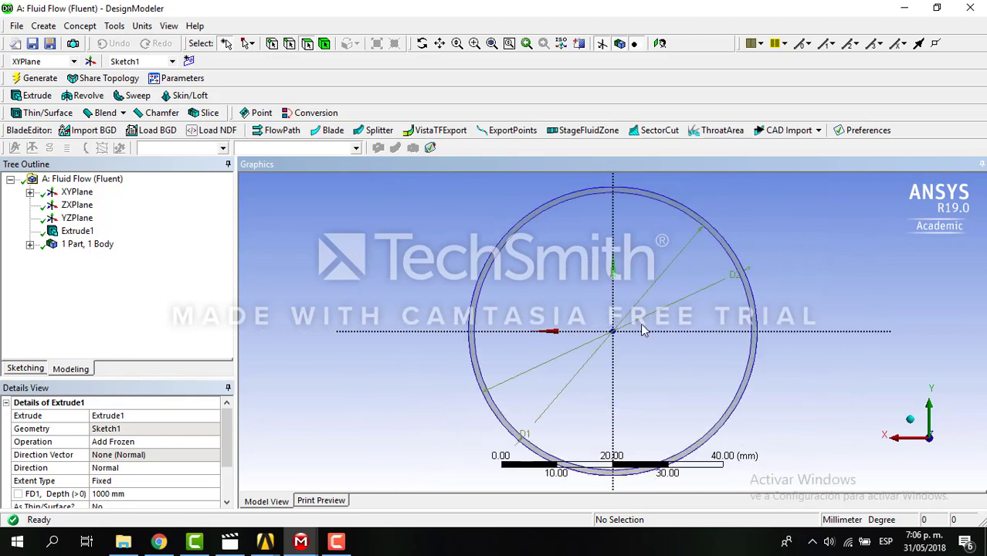
# - Create a By Cavity Fill using the pipe's inner cylindrical face and generate it
pyautogui.click(48, 26)
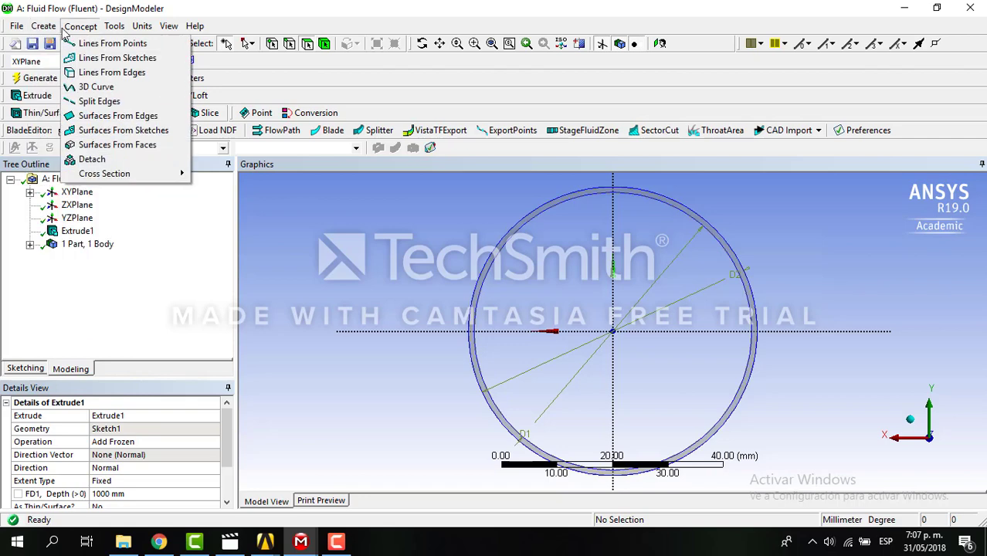
pyautogui.moveTo(115, 28)
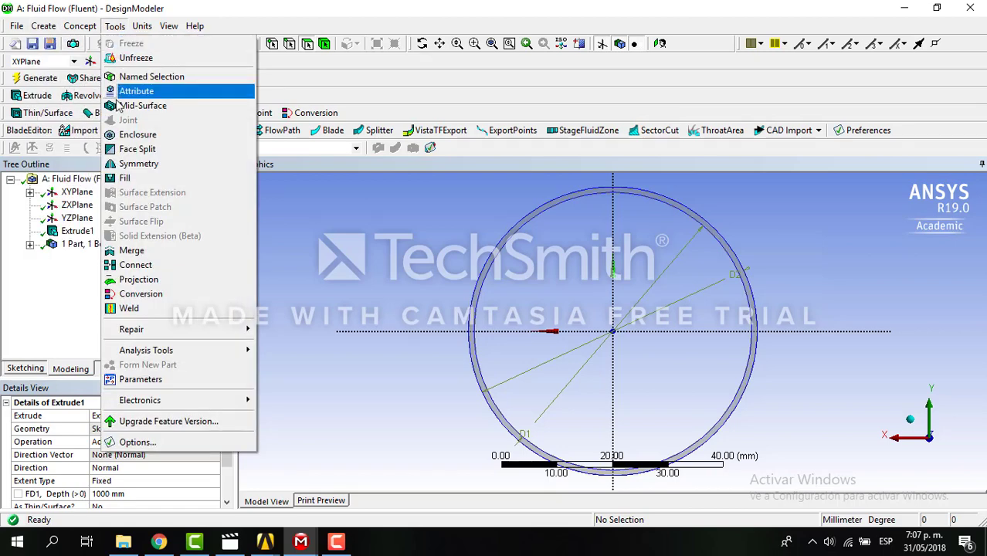
pyautogui.click(121, 179)
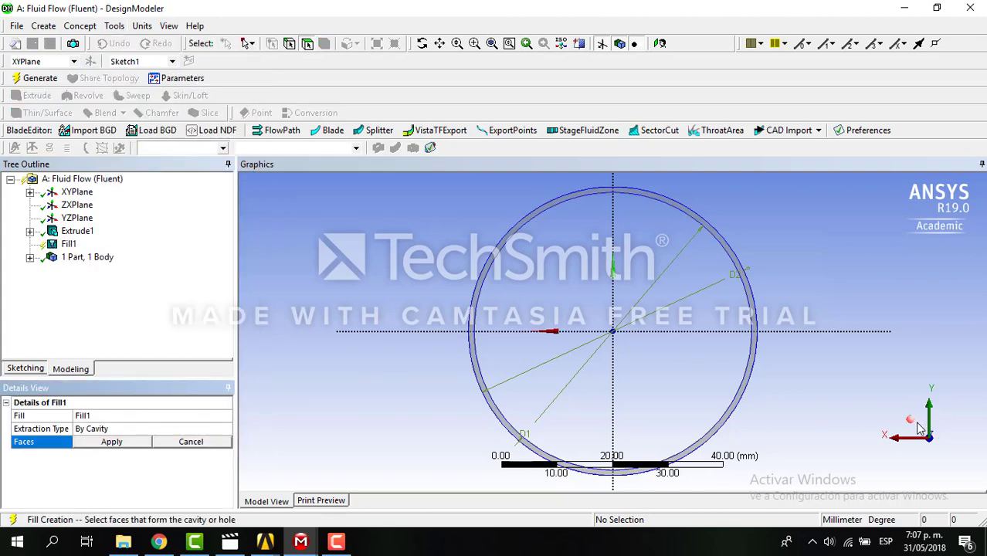
pyautogui.click(422, 43)
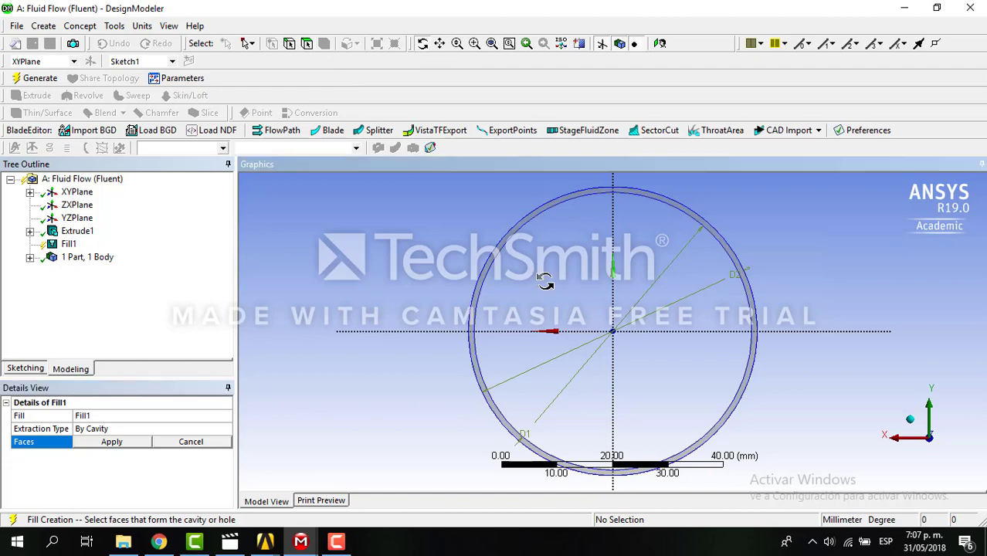
pyautogui.moveTo(547, 281); pyautogui.dragTo(547, 282)
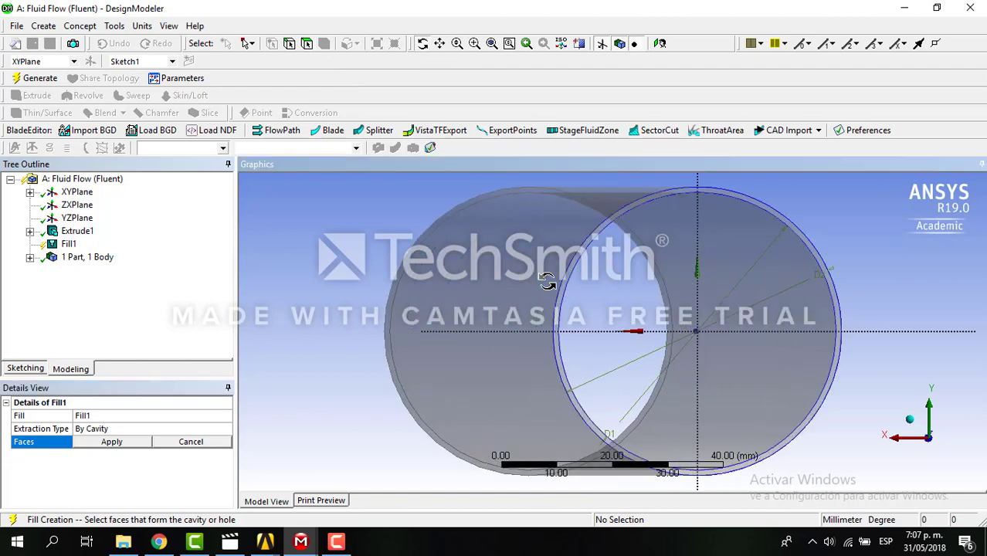
pyautogui.click(112, 442)
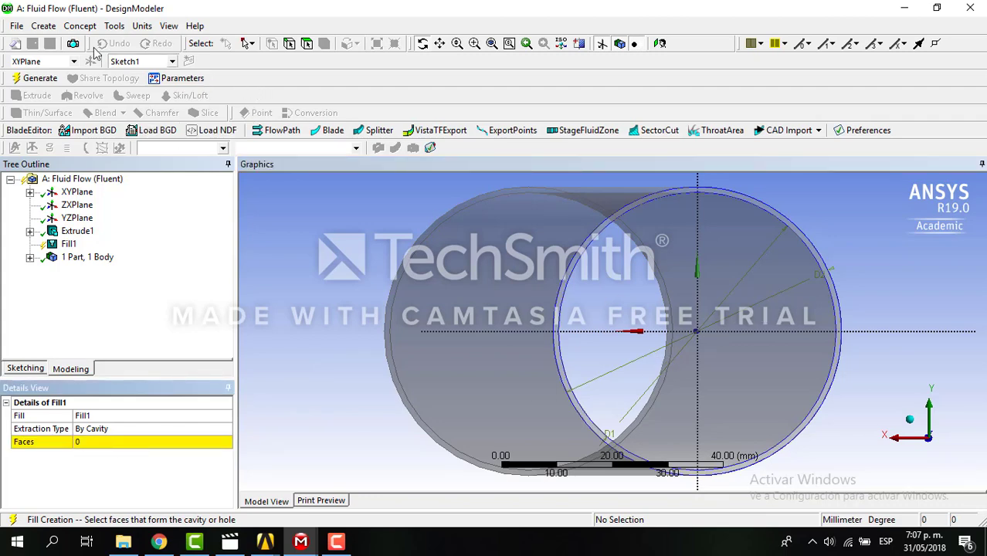
pyautogui.click(305, 44)
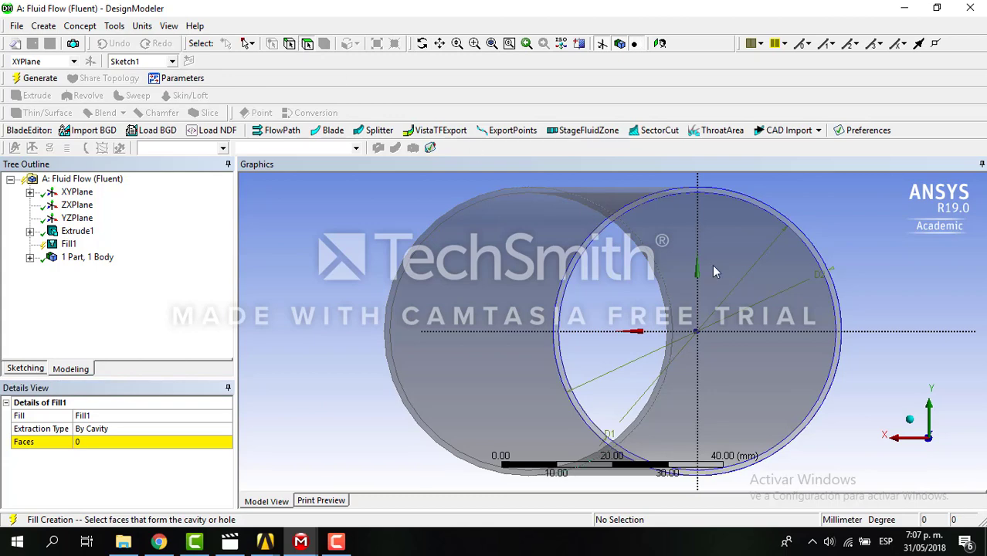
pyautogui.click(716, 271)
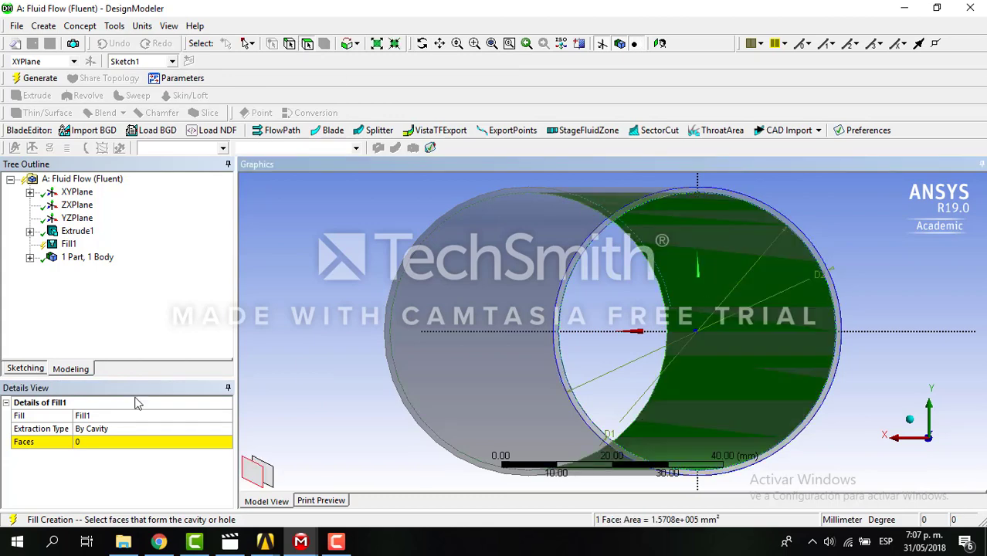
pyautogui.click(101, 448)
pyautogui.click(126, 448)
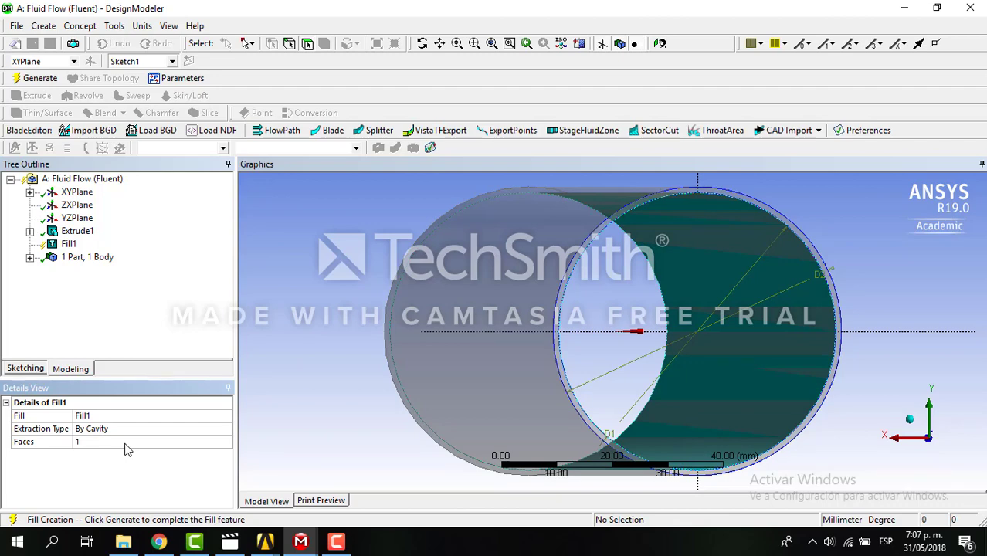
pyautogui.click(35, 79)
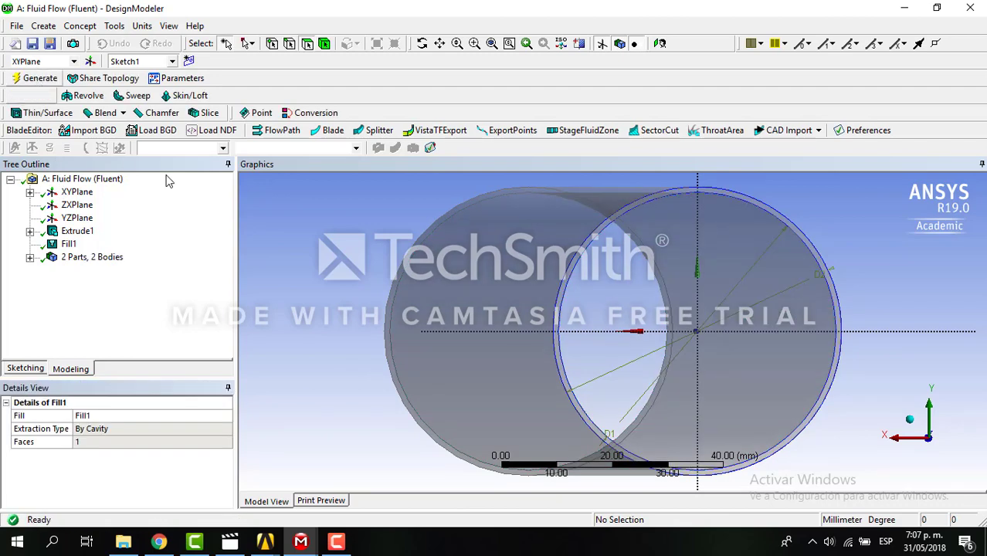
# - Inspect the solid bodies of the pipe and the fill, viewing the fill isometrically and along the Z axis
pyautogui.click(29, 257)
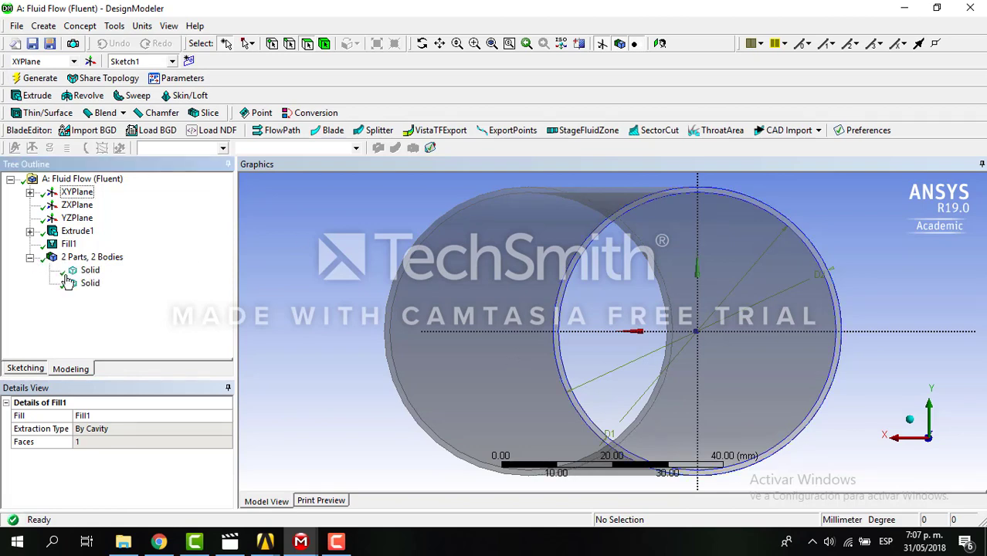
pyautogui.click(86, 270)
pyautogui.click(85, 284)
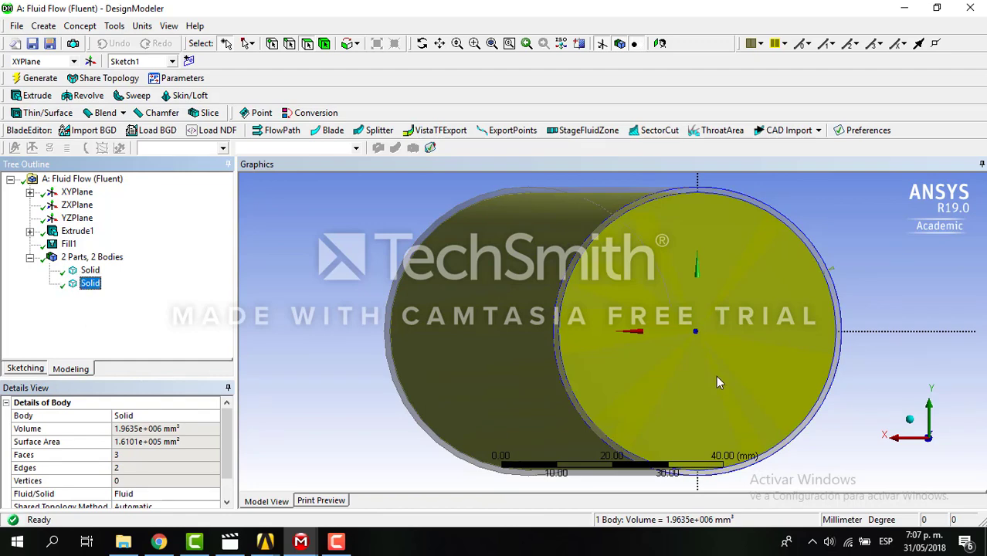
pyautogui.click(908, 424)
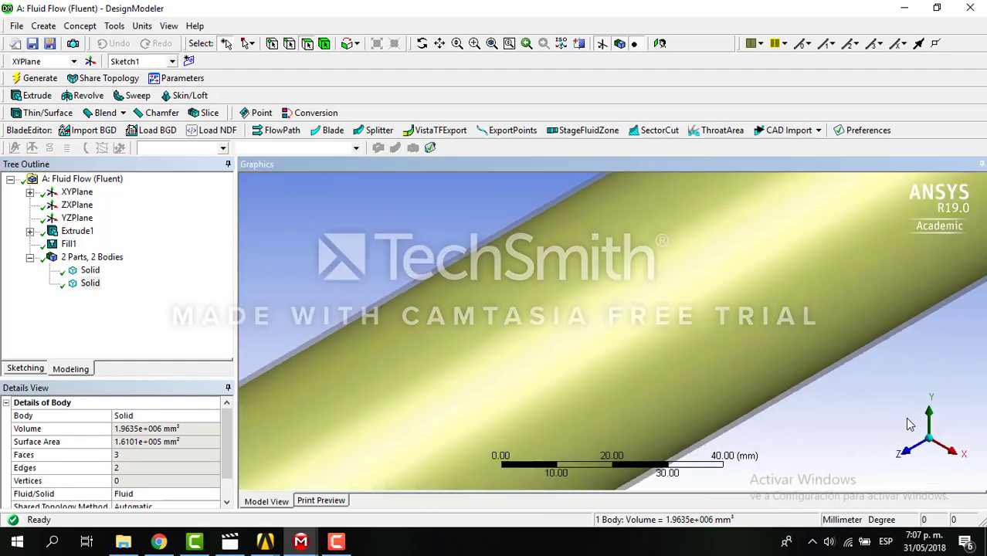
pyautogui.click(945, 439)
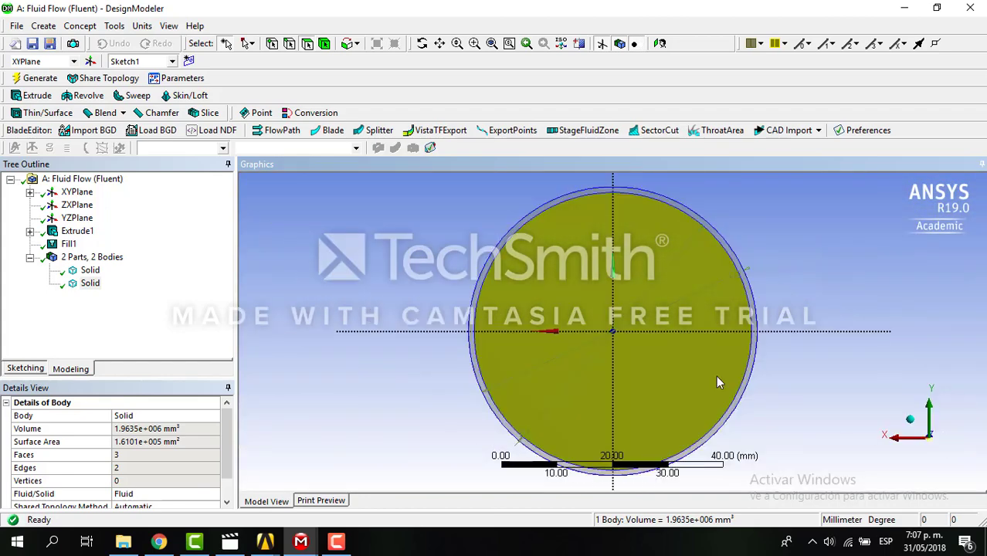
# - Create a second sketch on the XYPlane and open it for sketching
pyautogui.click(188, 61)
pyautogui.click(79, 220)
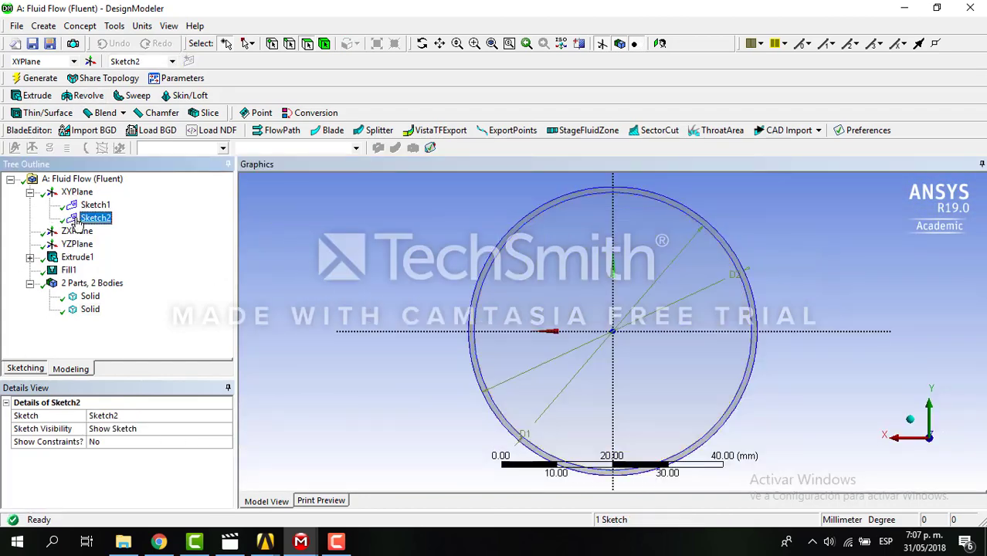
pyautogui.click(28, 369)
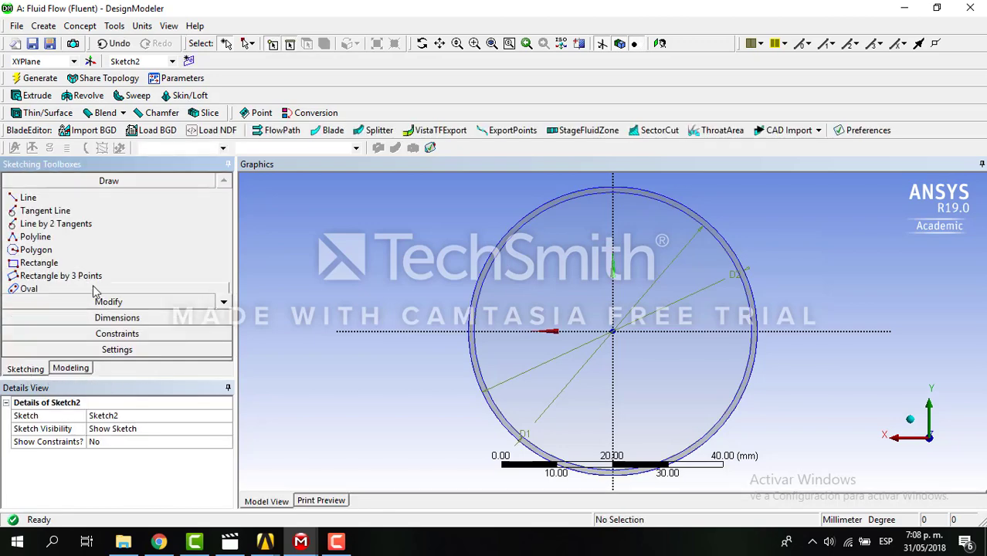
# - Sketch two concentric circles centred on the origin, with diameters of about 10.5 mm and 8.7 mm
pyautogui.click(223, 301)
pyautogui.click(30, 288)
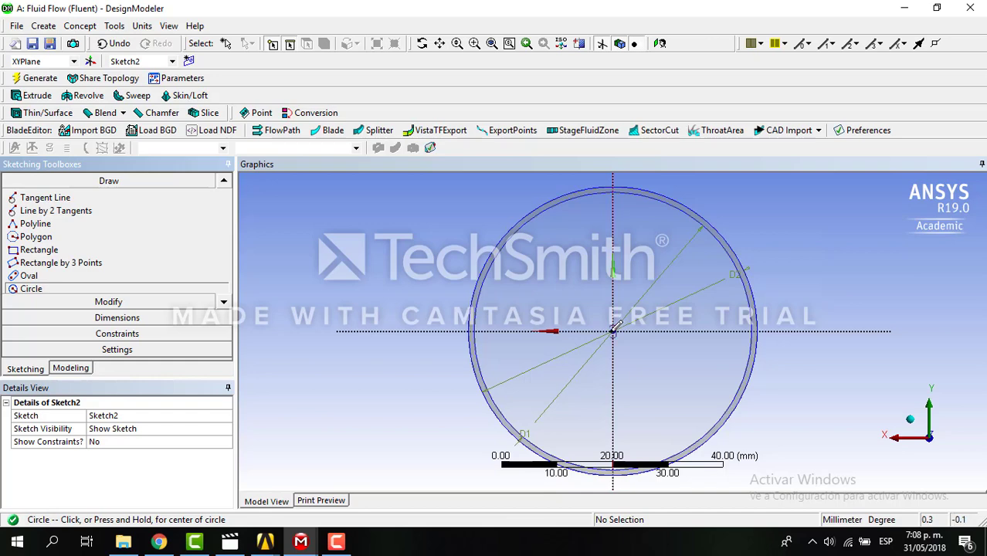
pyautogui.scroll(5, 616, 328)
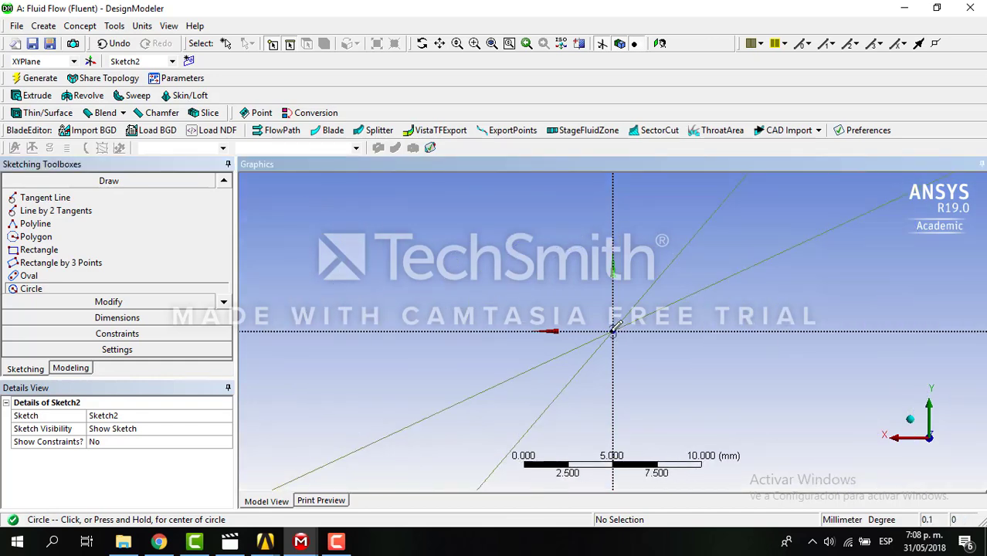
pyautogui.click(613, 331)
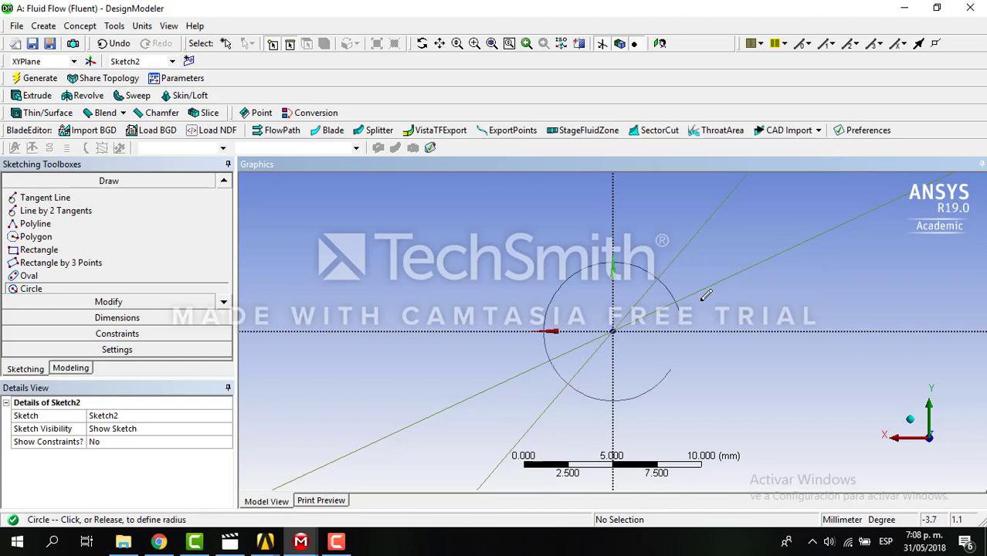
pyautogui.click(704, 296)
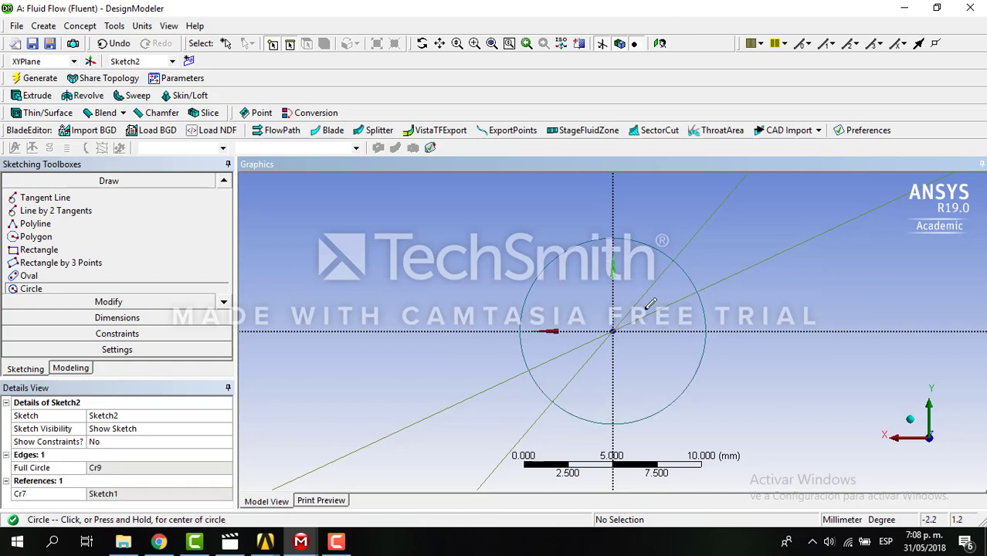
pyautogui.click(613, 331)
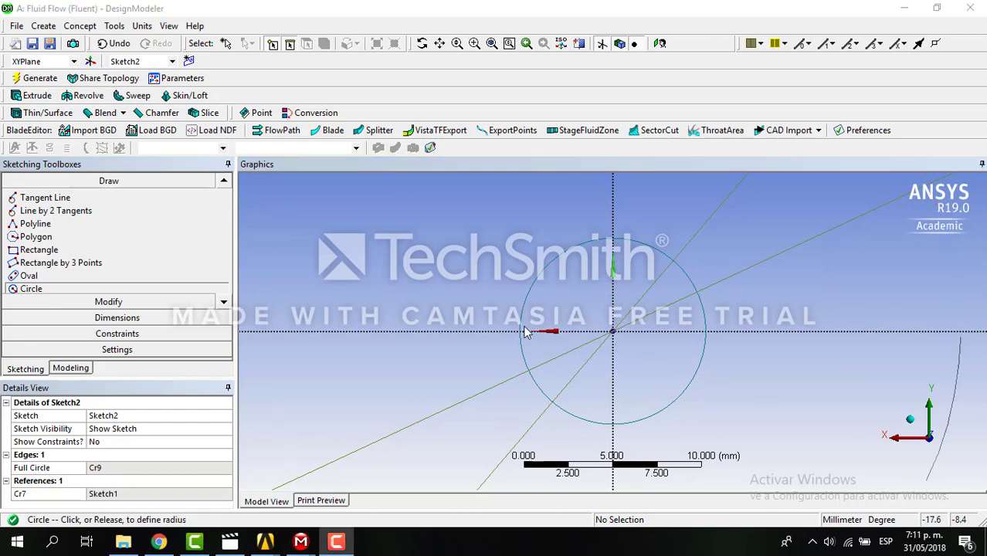
pyautogui.click(525, 332)
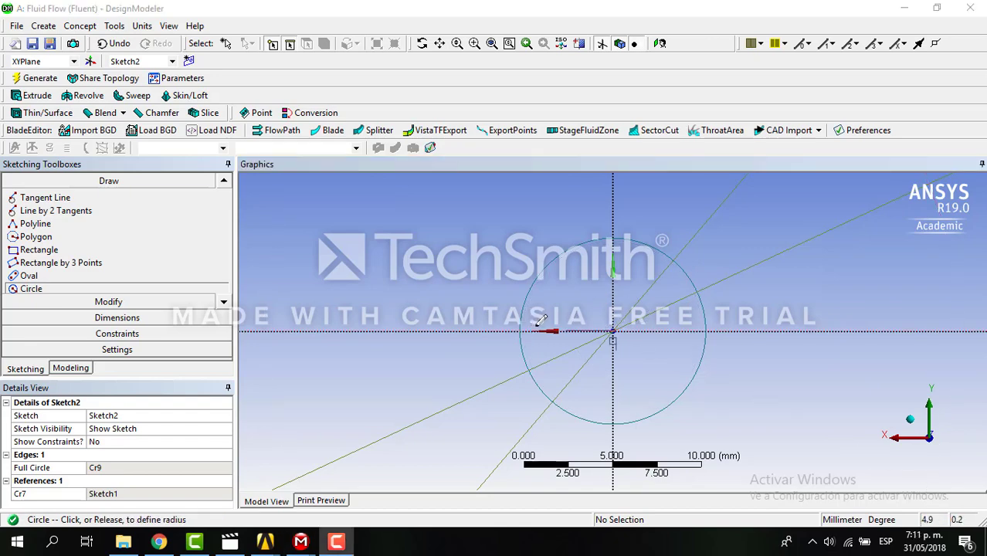
pyautogui.click(537, 325)
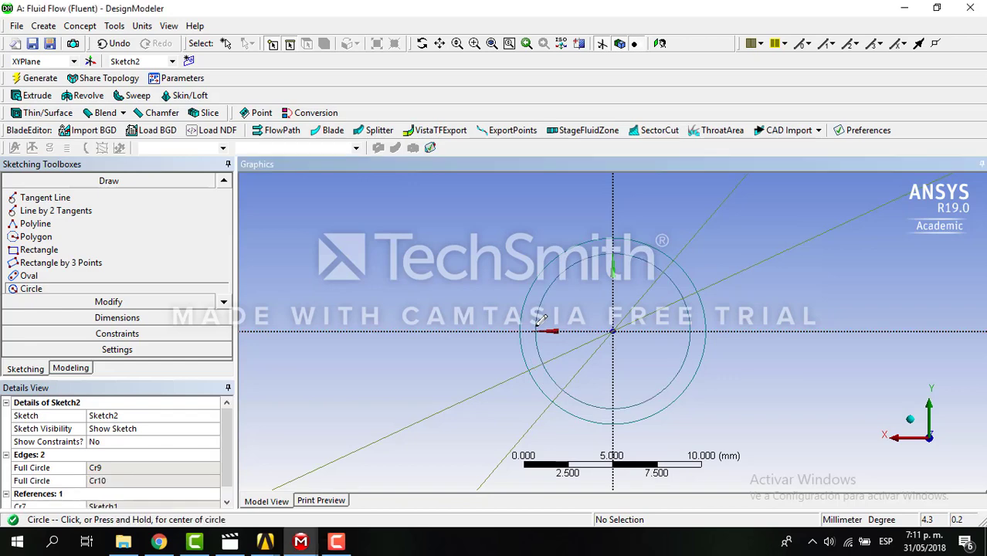
# - Add general diameter dimensions to both new concentric circles
pyautogui.click(100, 303)
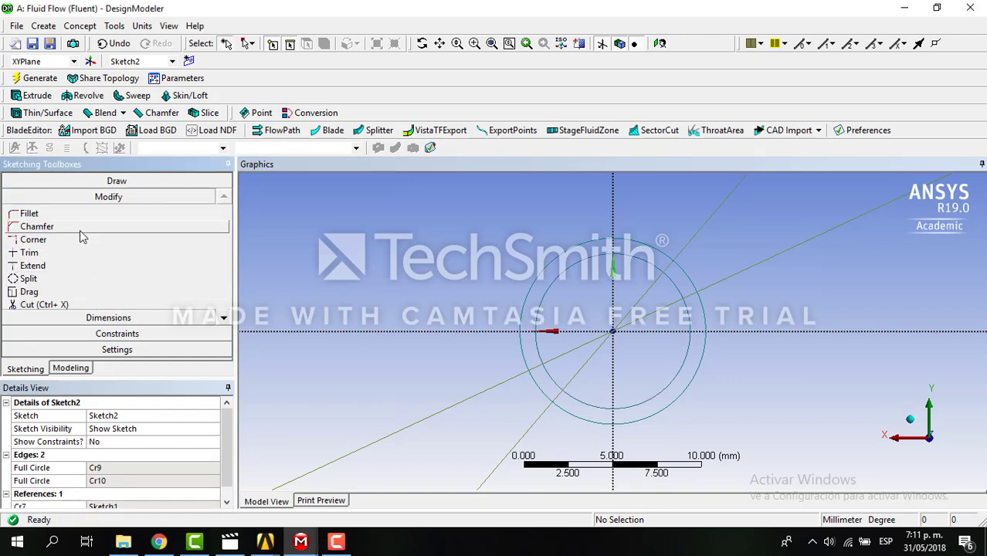
pyautogui.click(78, 315)
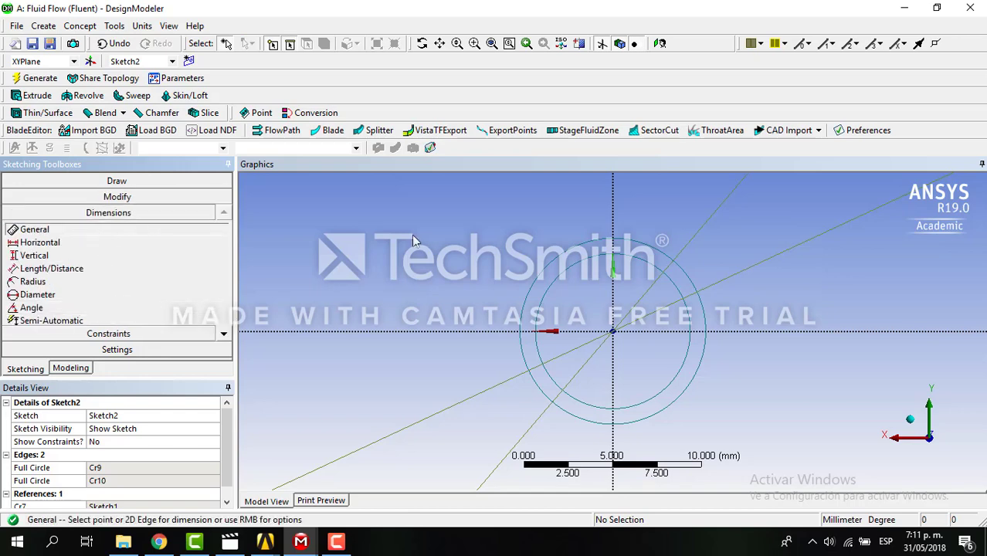
pyautogui.click(545, 266)
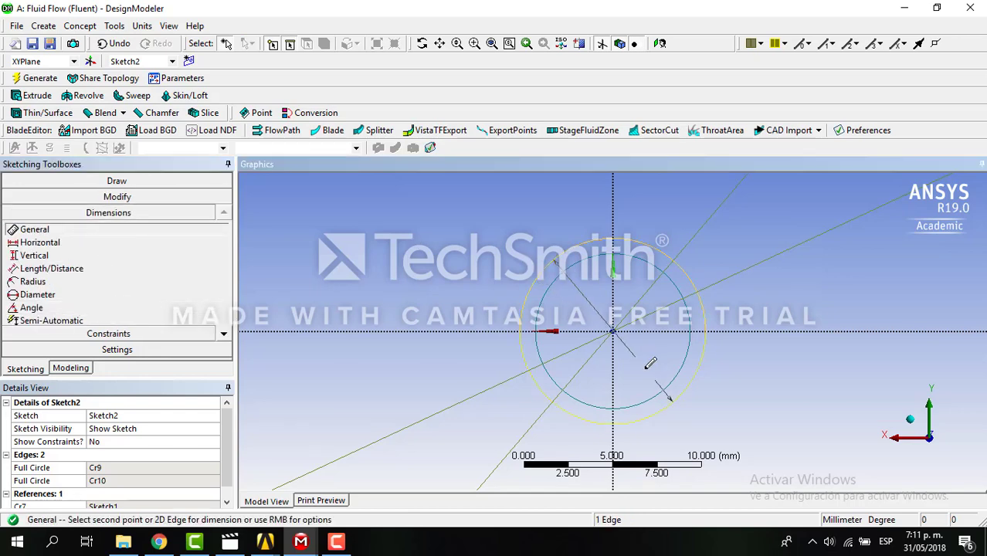
pyautogui.click(645, 368)
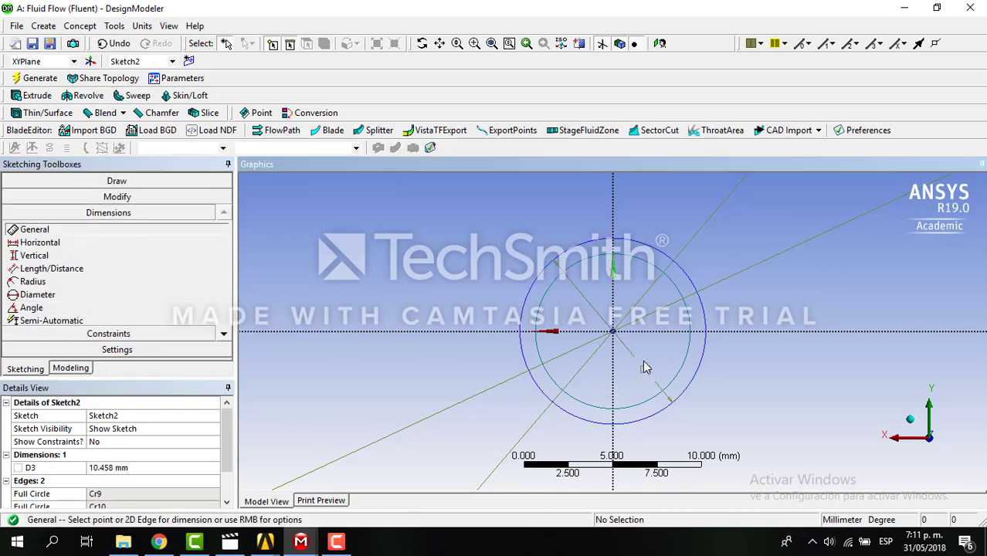
pyautogui.click(597, 282)
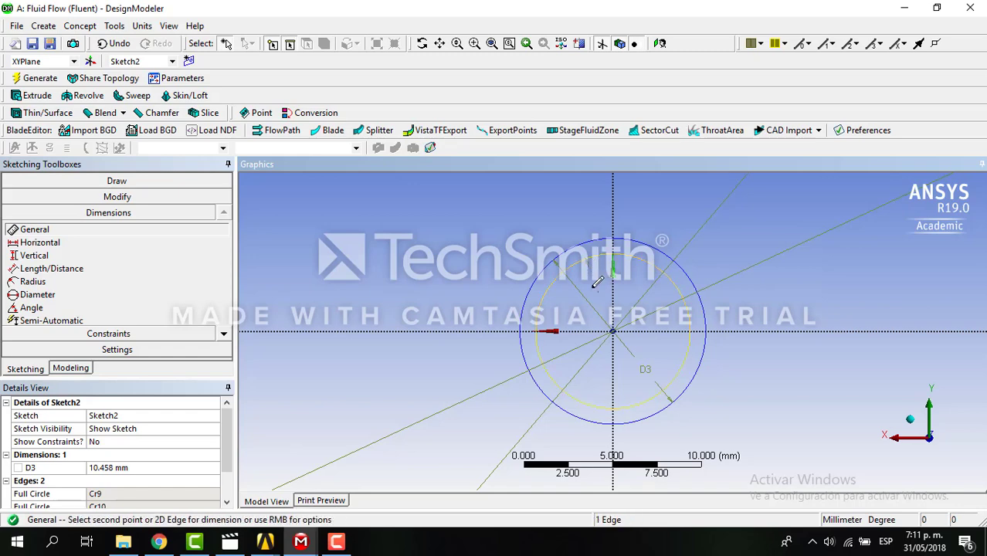
pyautogui.click(615, 334)
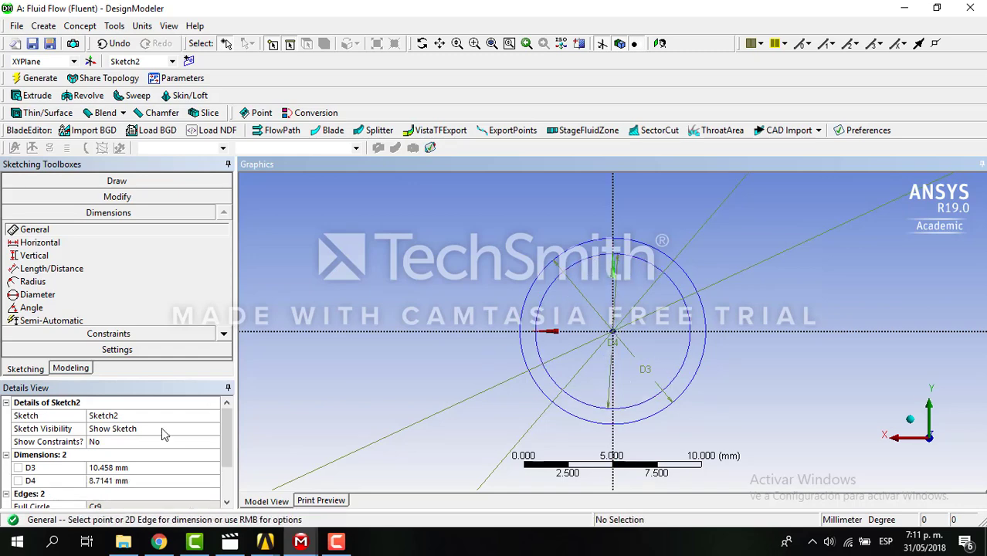
# - Set dimension D3 to 25 mm and D4 to 27 mm, and regenerate the model
pyautogui.click(120, 468)
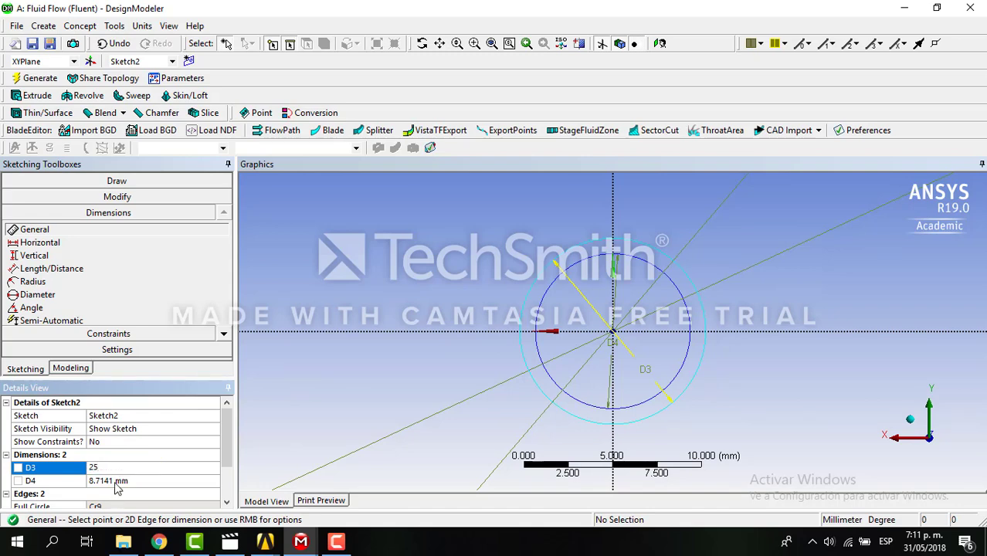
pyautogui.click(115, 481)
pyautogui.write('2')
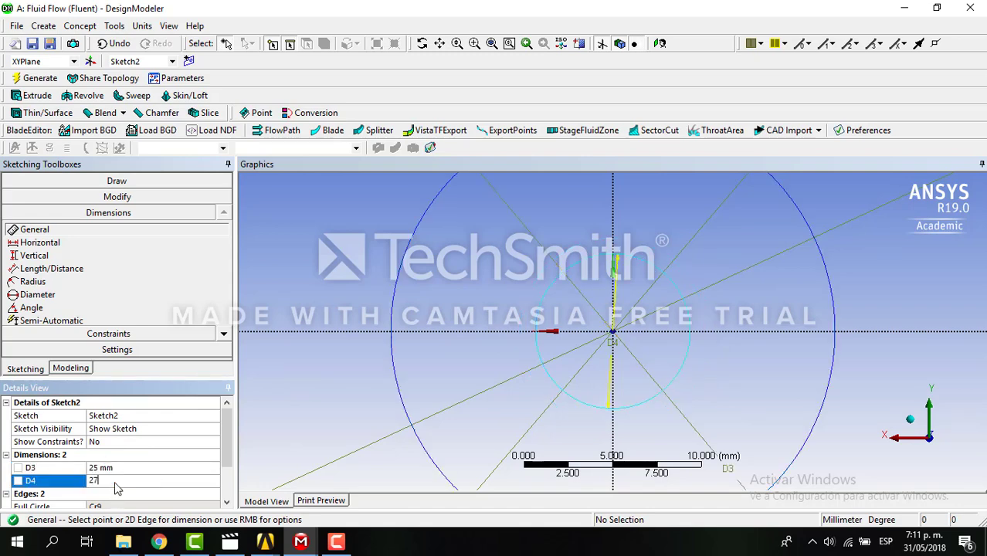
pyautogui.write('7')
pyautogui.press('Return')
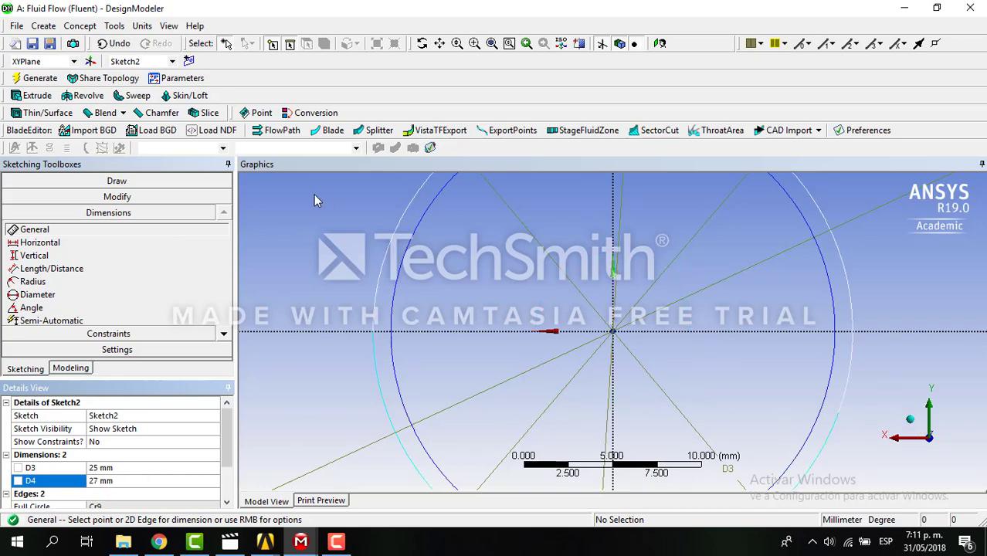
pyautogui.click(36, 80)
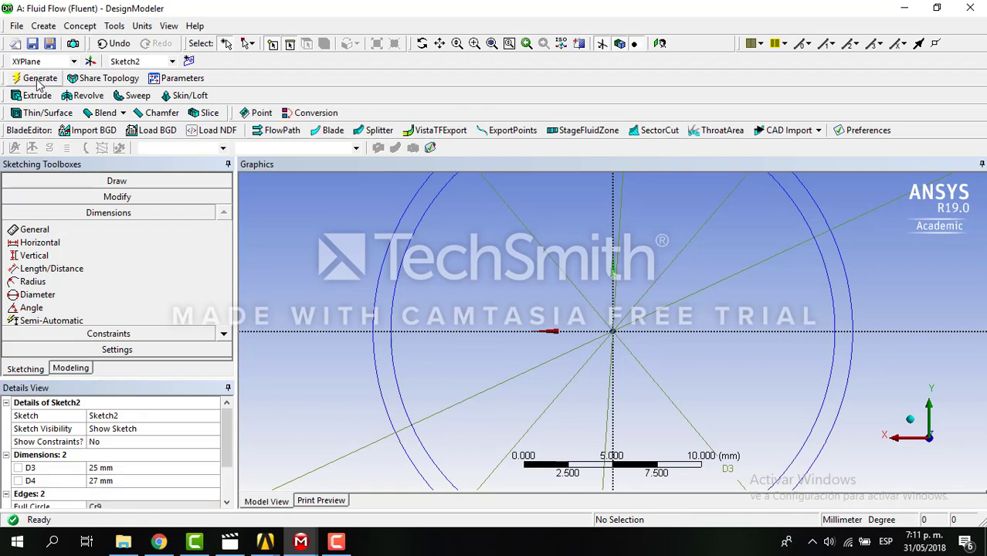
# - Extrude Sketch2 as an Add Frozen body 1000 mm deep in the normal direction and generate it
pyautogui.click(36, 95)
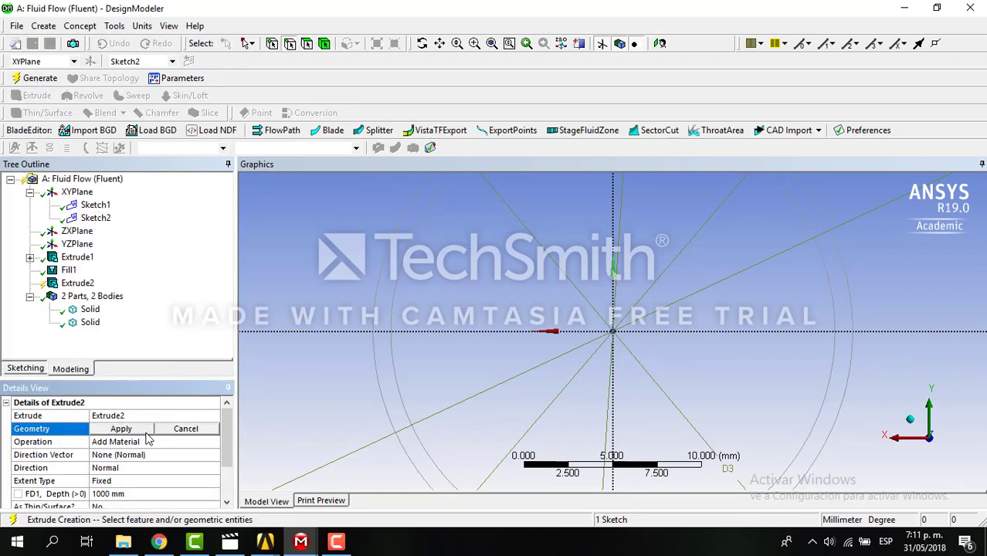
pyautogui.click(148, 431)
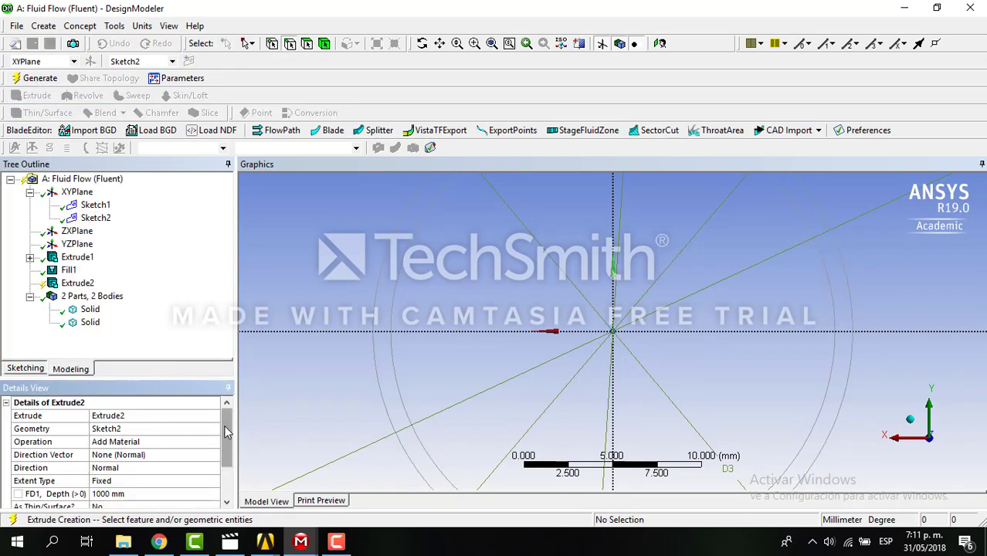
pyautogui.scroll(-1, 224, 443)
pyautogui.click(183, 406)
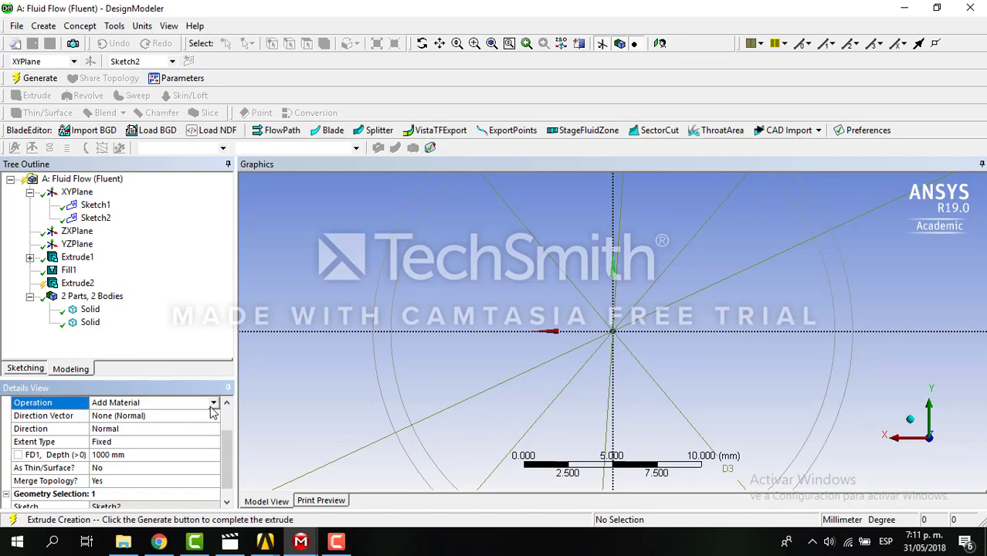
pyautogui.click(202, 410)
pyautogui.click(193, 424)
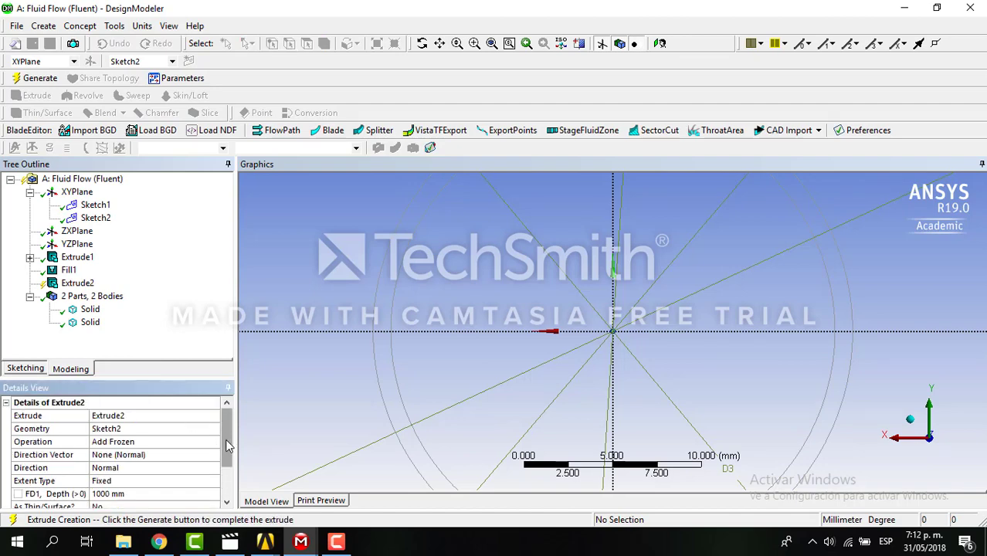
pyautogui.scroll(-2, 226, 446)
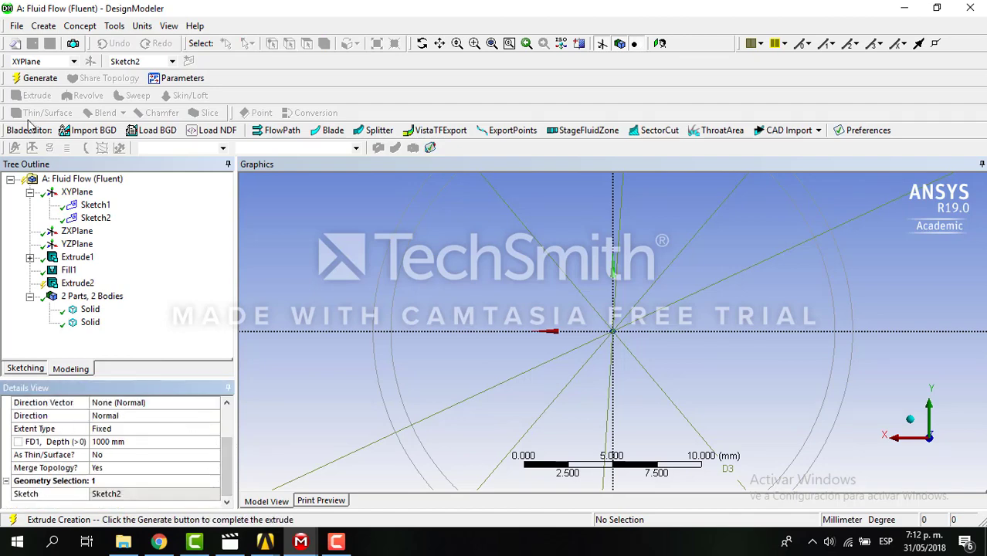
pyautogui.click(37, 78)
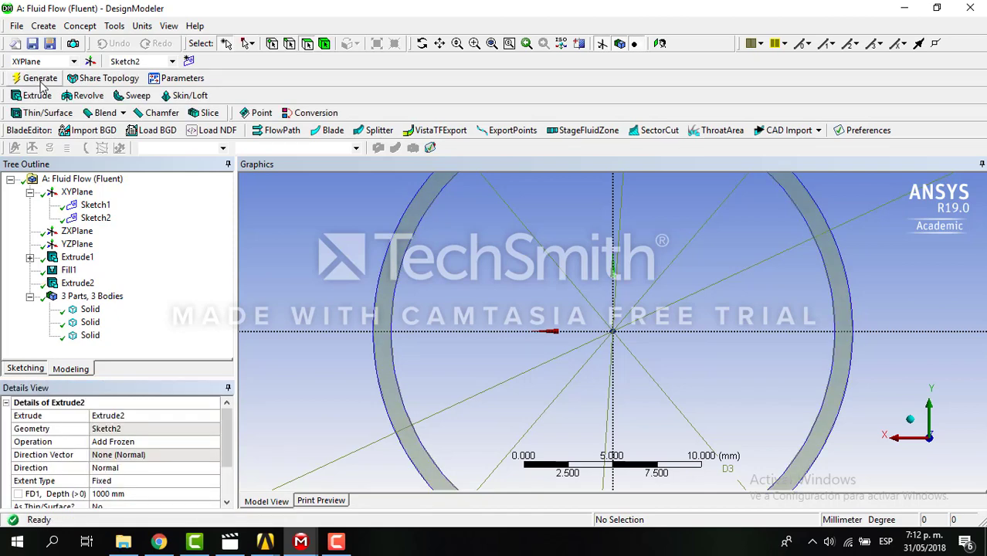
# - Check the three solid bodies, and create a Boolean Subtract with the inner tube as its tool body
pyautogui.click(89, 310)
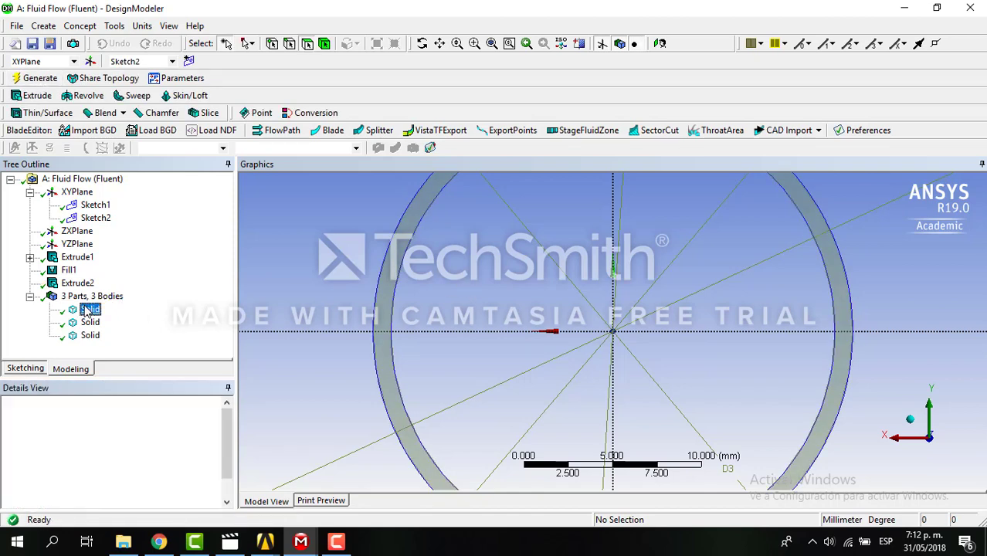
pyautogui.click(625, 298)
pyautogui.scroll(-3, 626, 298)
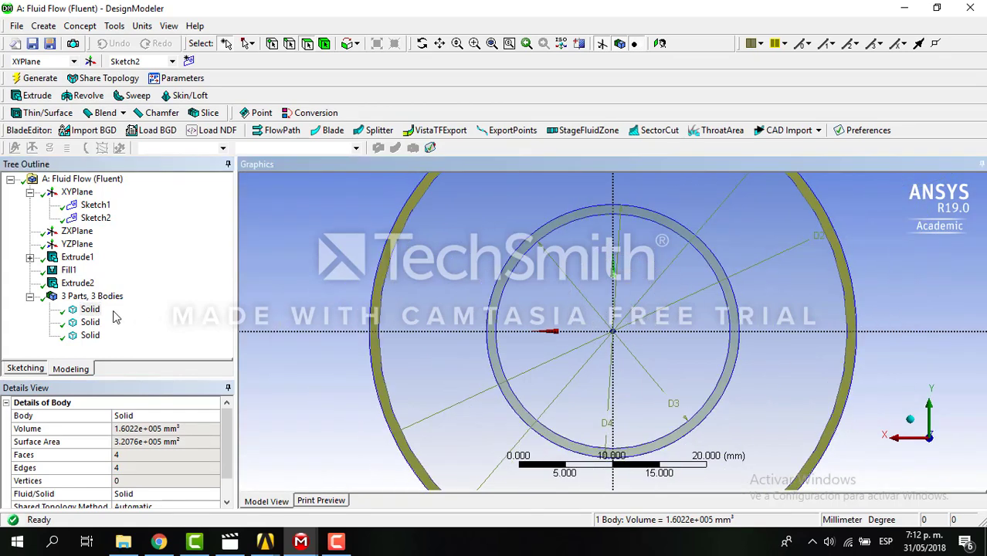
pyautogui.click(89, 323)
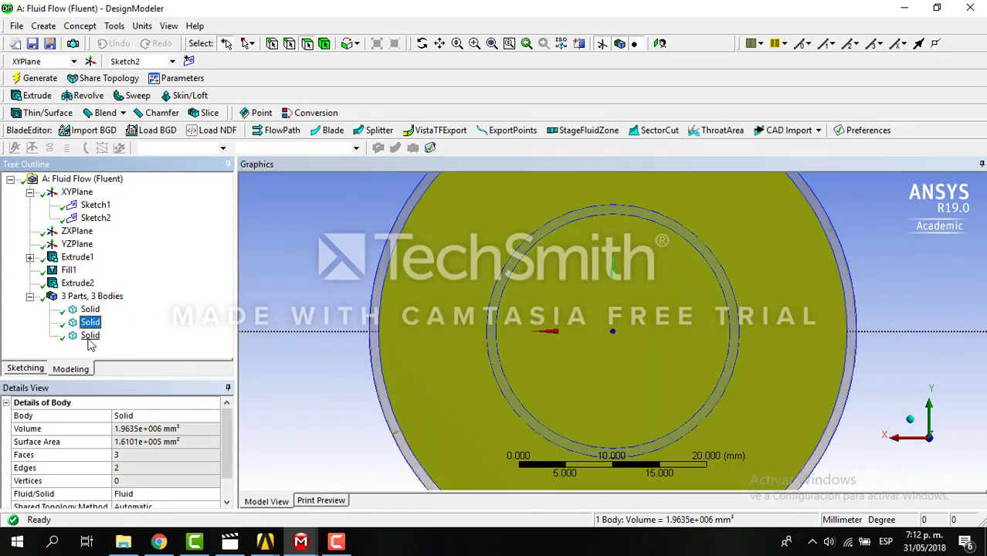
pyautogui.click(90, 335)
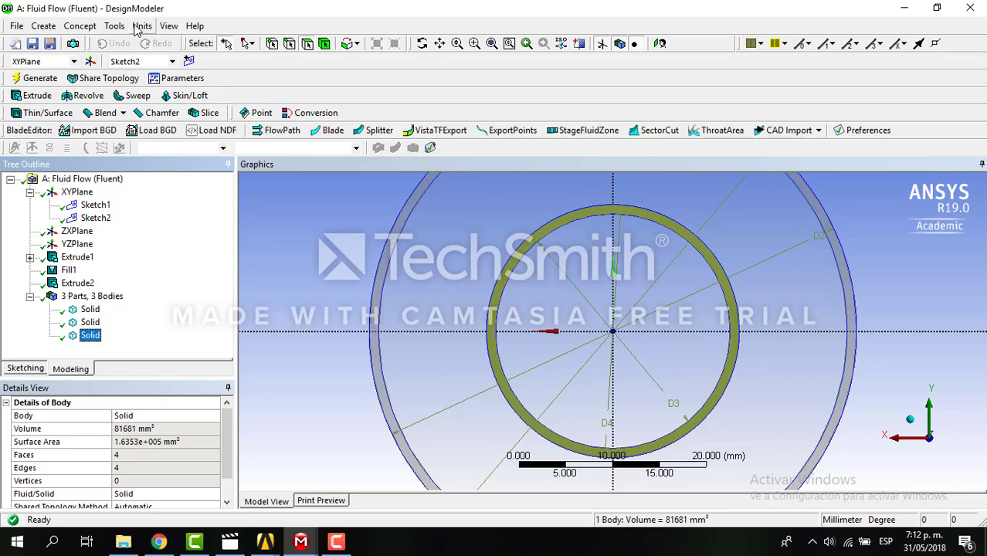
pyautogui.click(79, 26)
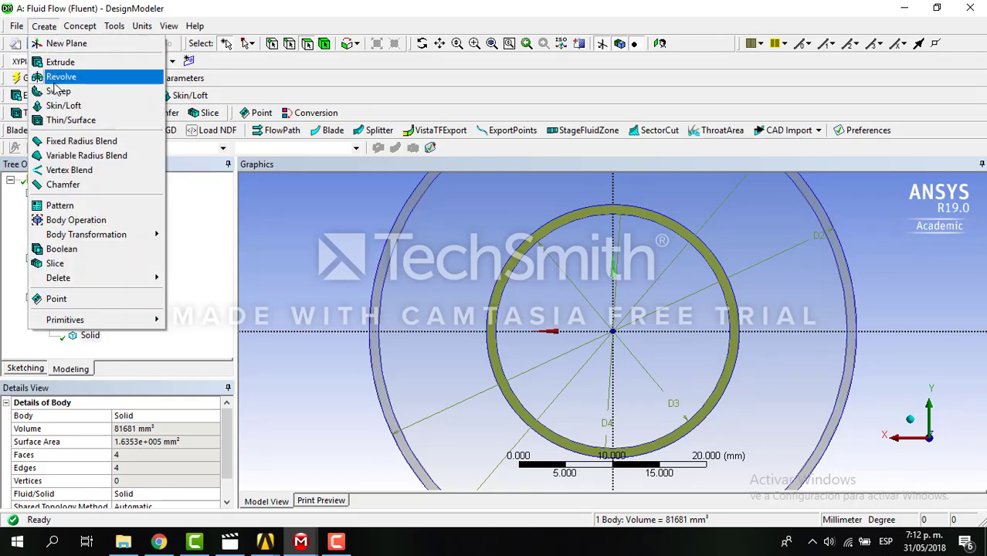
pyautogui.click(61, 249)
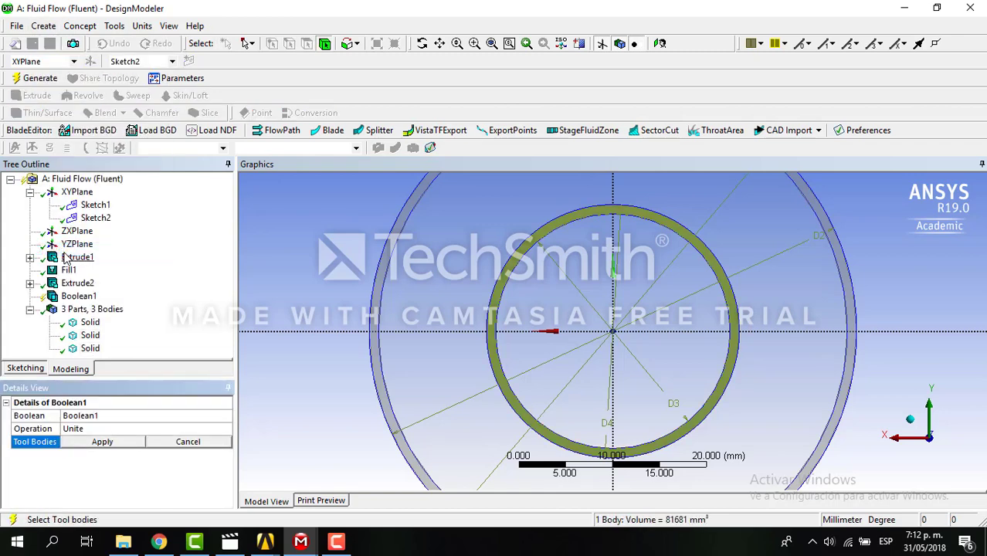
pyautogui.click(101, 437)
pyautogui.click(226, 430)
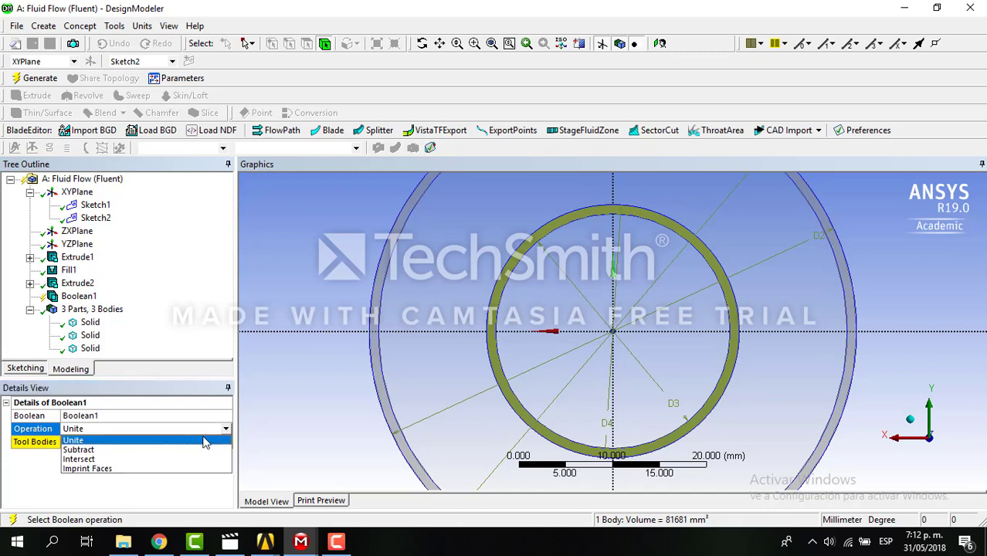
pyautogui.click(143, 452)
# - Assign the fluid fill inside the outer pipe as the target body of the Boolean Subtract
pyautogui.click(125, 443)
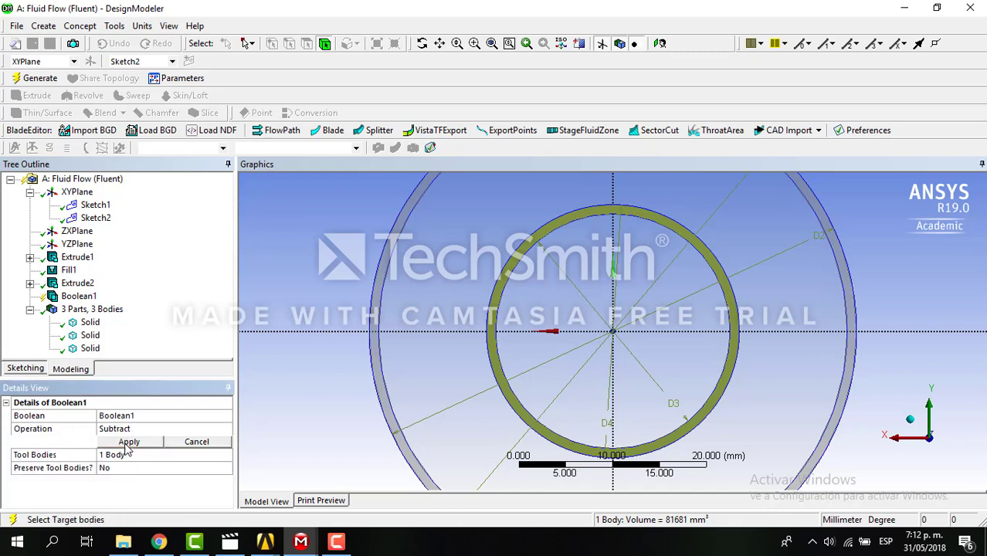
pyautogui.click(454, 252)
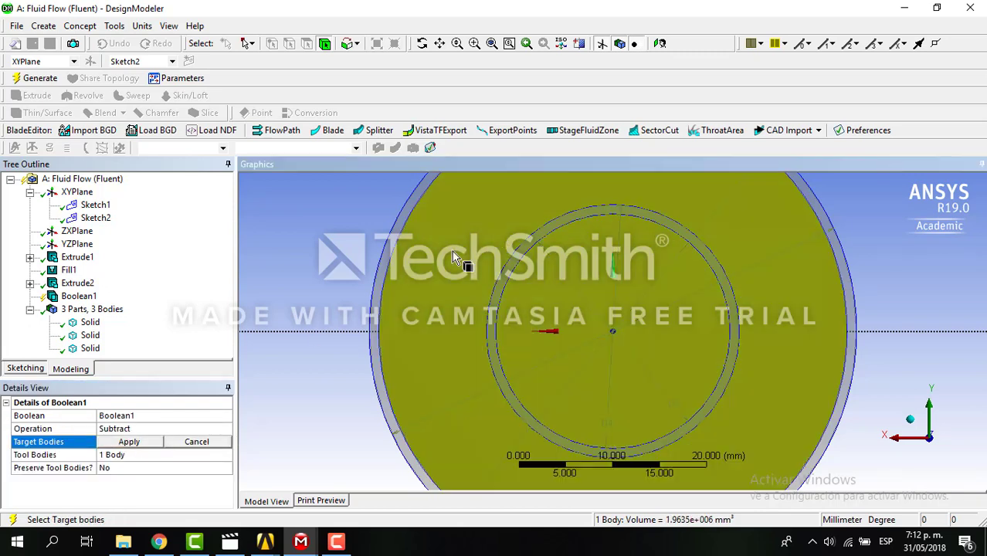
pyautogui.click(116, 443)
pyautogui.click(124, 442)
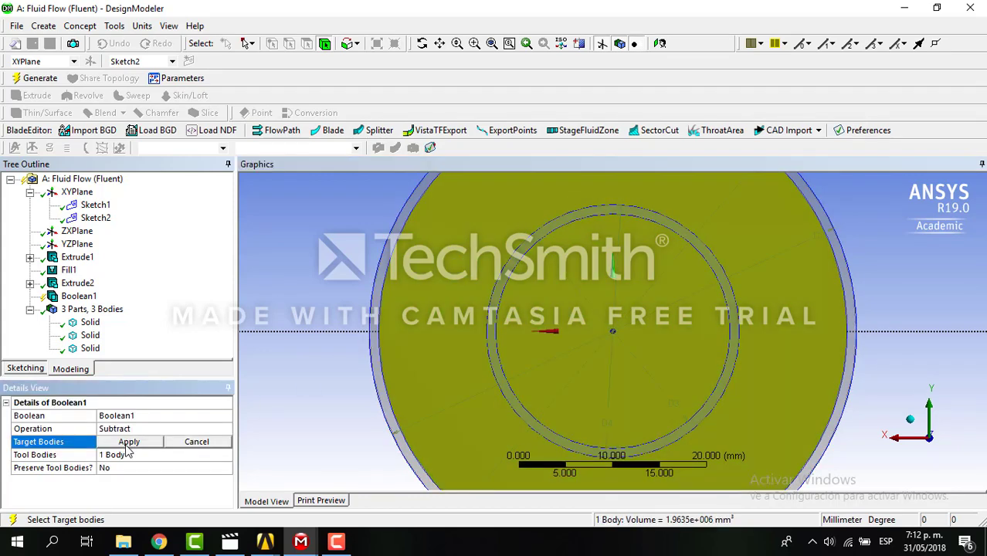
pyautogui.click(125, 442)
# - Hide the fluid fill body and reassign the inner tube as the tool body of the Boolean Subtract
pyautogui.click(123, 457)
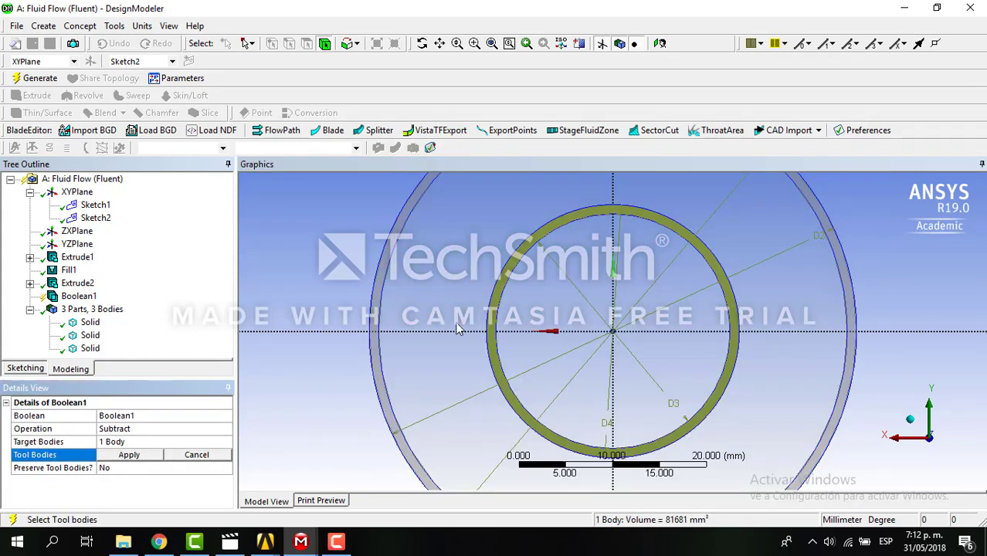
pyautogui.click(501, 286)
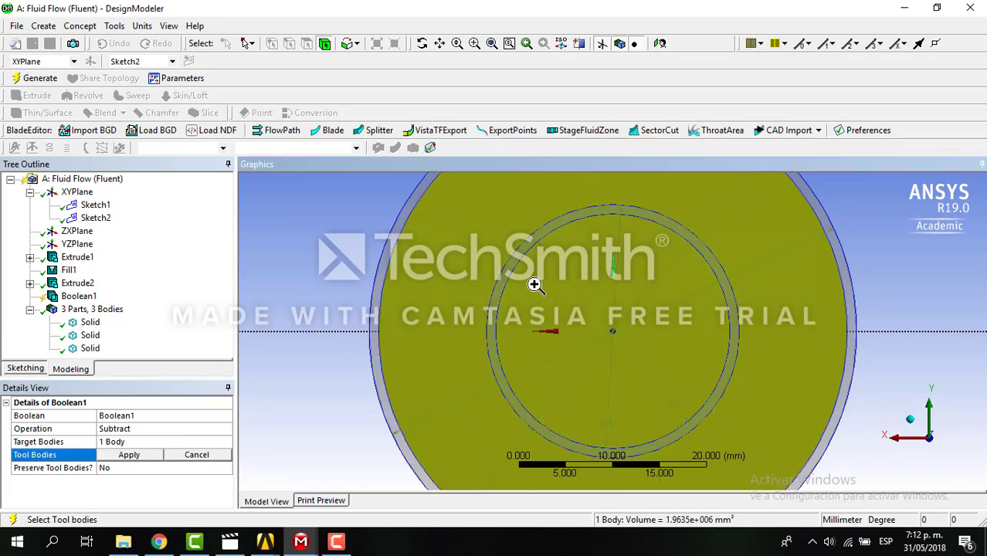
pyautogui.rightClick(533, 285)
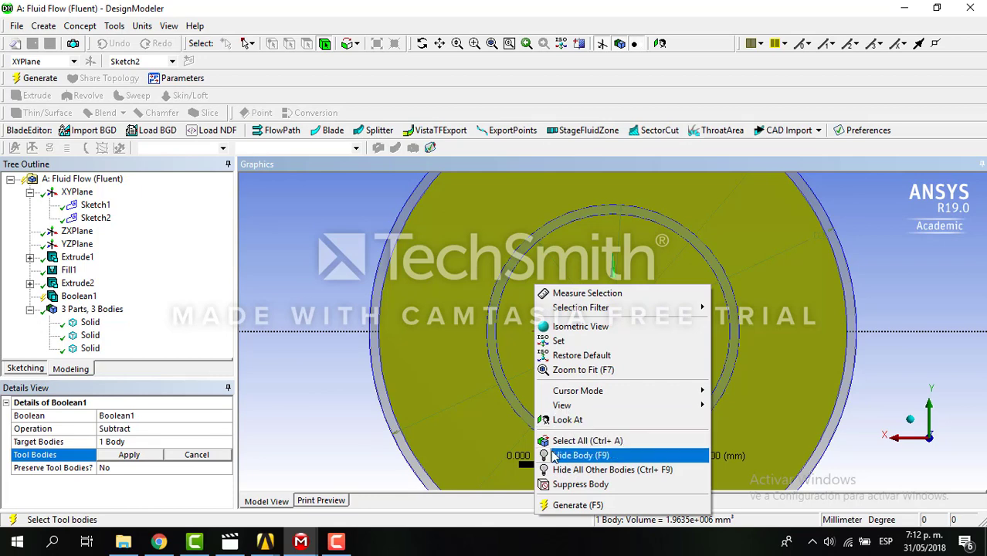
pyautogui.click(575, 455)
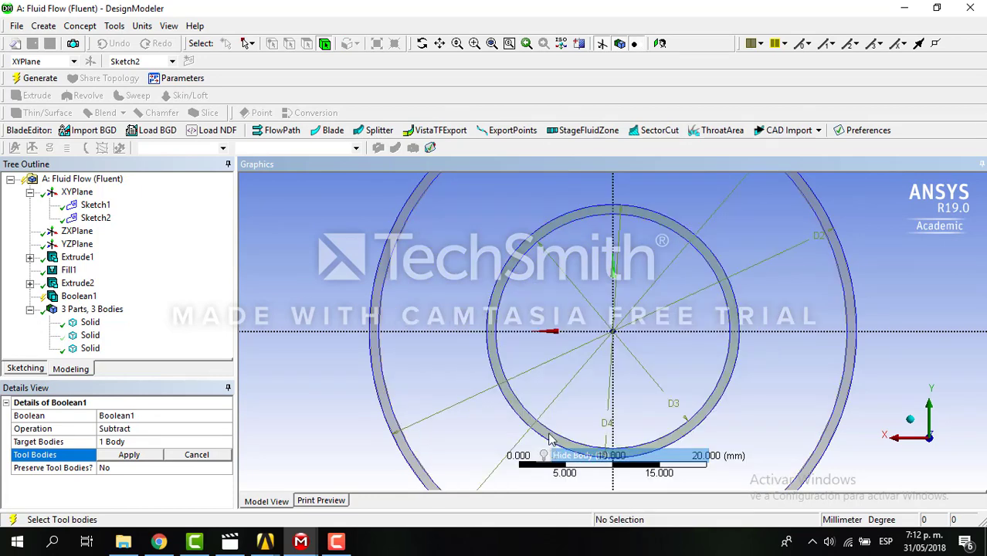
pyautogui.click(497, 301)
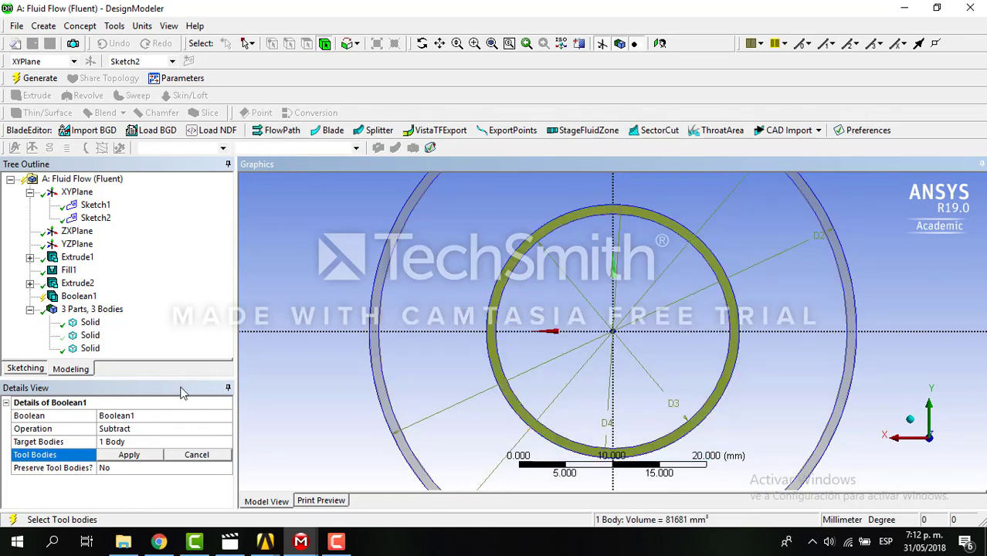
pyautogui.click(146, 455)
# - Set the Boolean Subtract to preserve its tool bodies and generate it
pyautogui.click(121, 470)
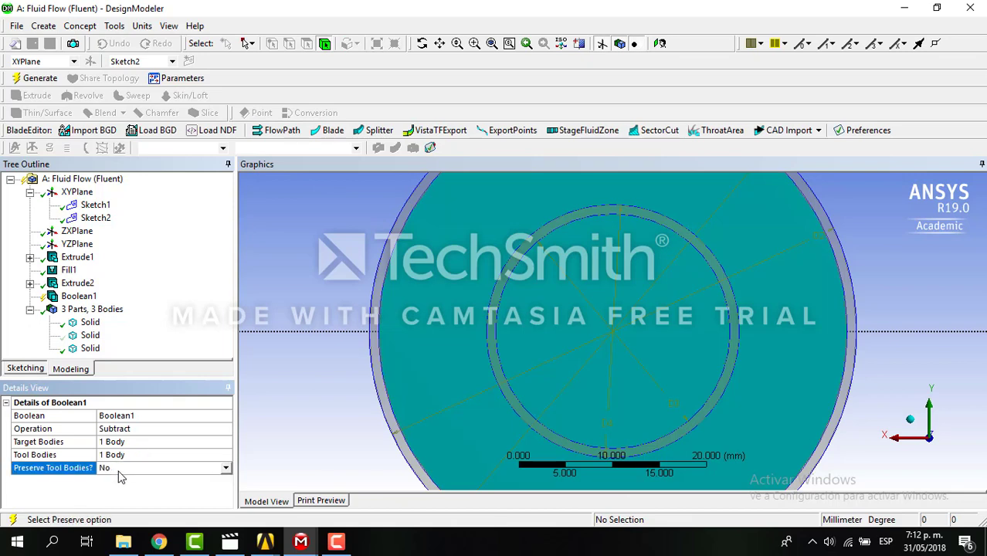
pyautogui.click(227, 469)
pyautogui.click(193, 480)
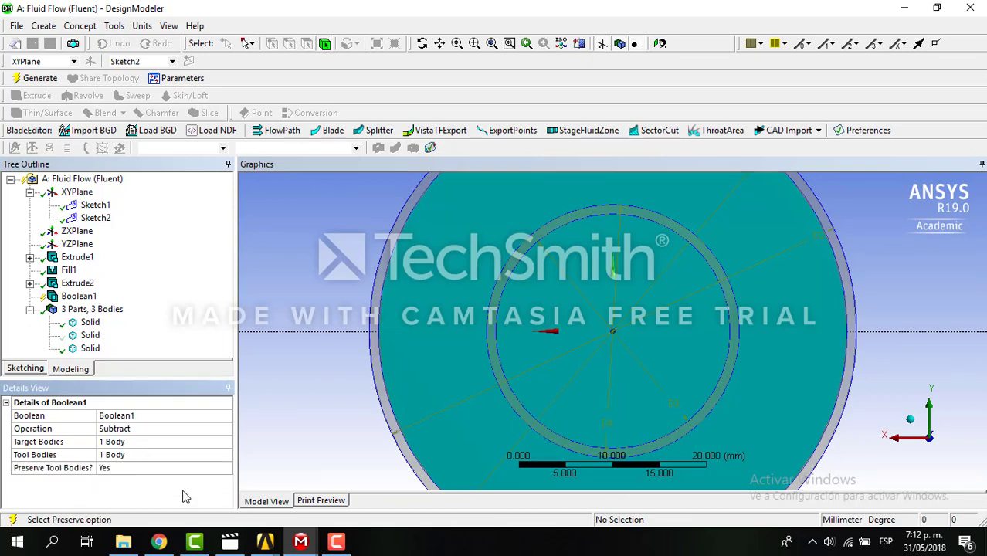
pyautogui.click(28, 78)
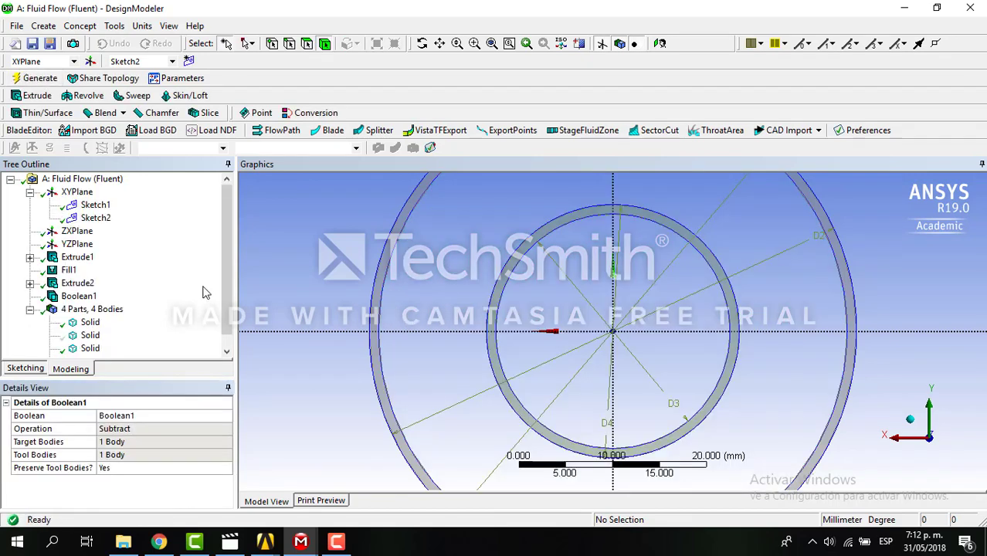
# - Check the four solid bodies one by one and combine them all into one new part
pyautogui.moveTo(228, 277); pyautogui.dragTo(214, 305)
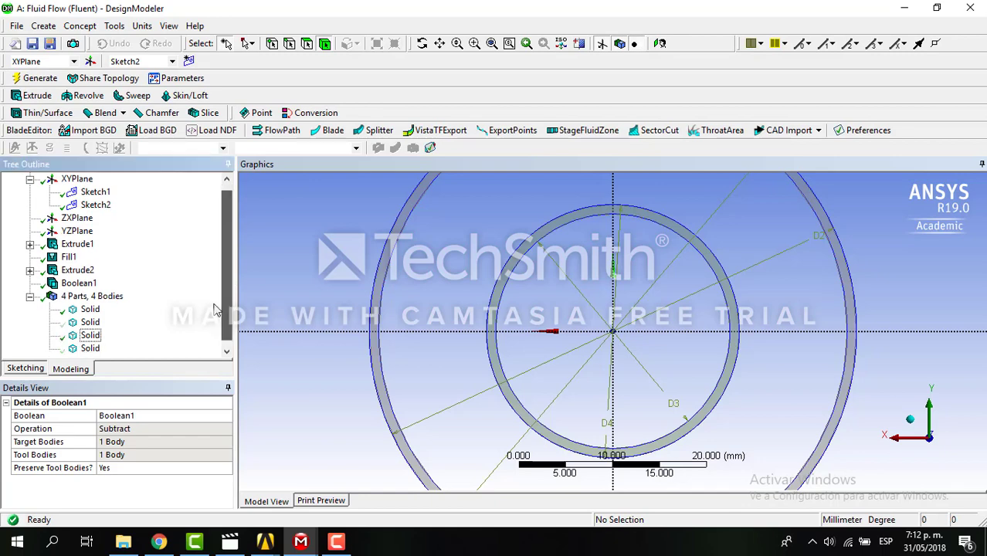
pyautogui.click(91, 310)
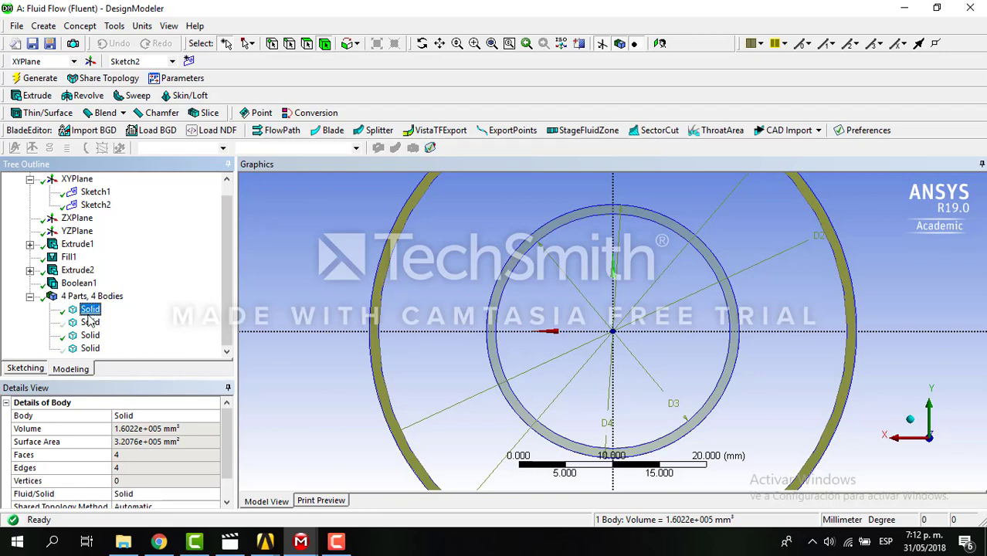
pyautogui.click(90, 322)
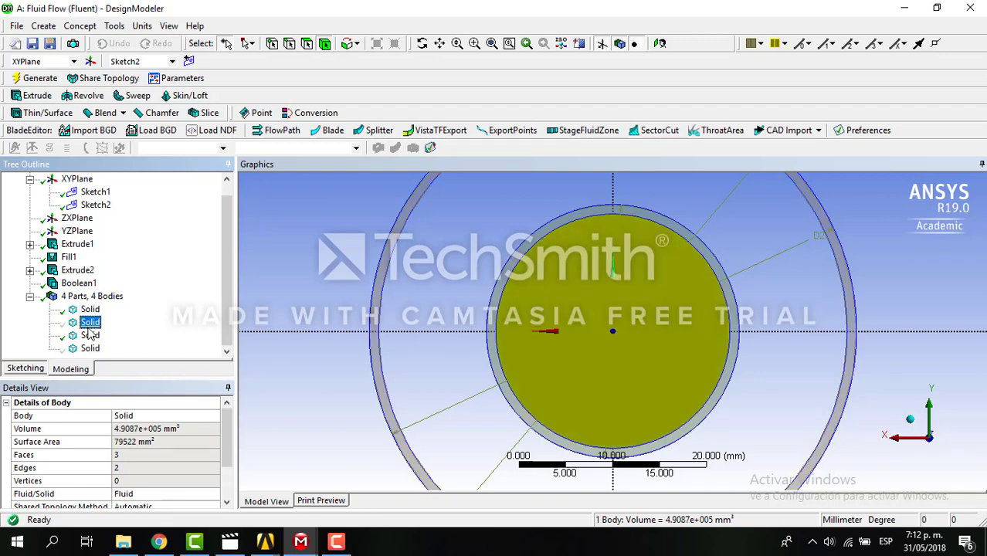
pyautogui.click(91, 336)
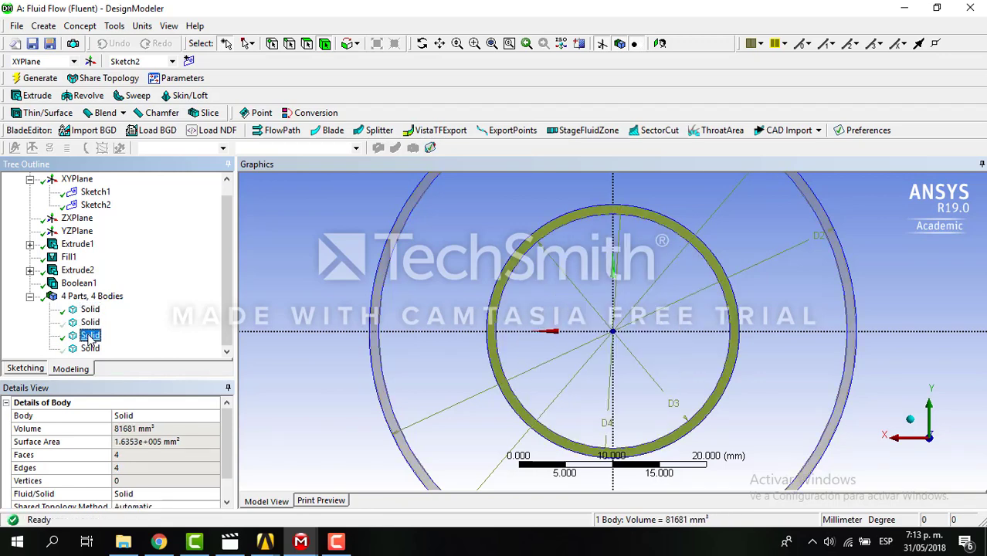
pyautogui.click(89, 349)
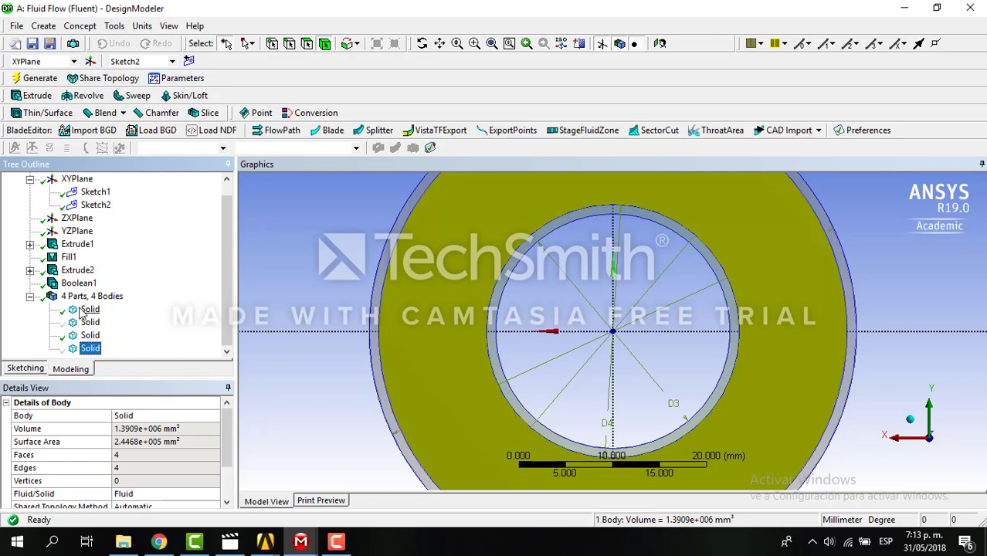
pyautogui.click(86, 309)
pyautogui.keyDown('ctrl'); pyautogui.click(83, 323); pyautogui.keyUp('ctrl')
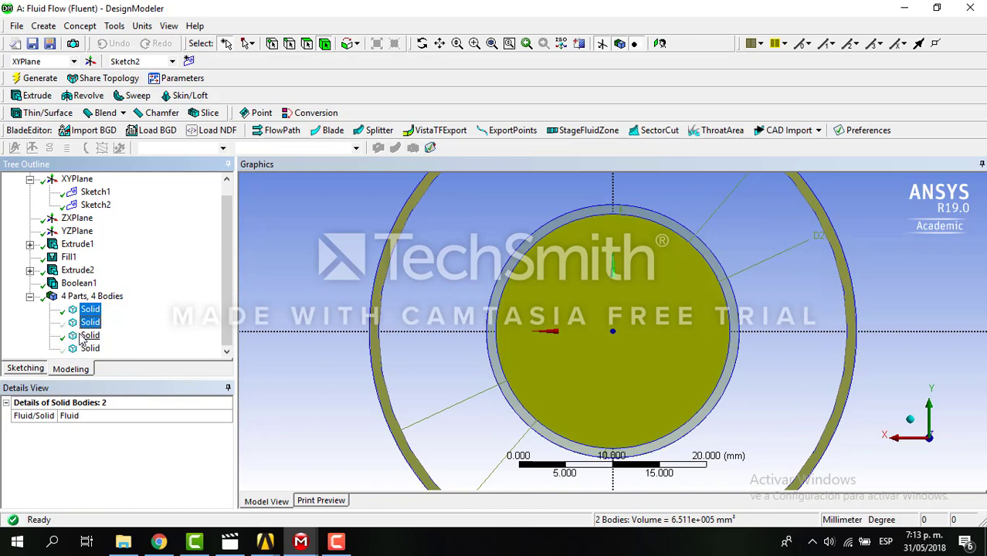
pyautogui.keyDown('ctrl'); pyautogui.click(85, 335); pyautogui.keyUp('ctrl')
pyautogui.keyDown('ctrl'); pyautogui.click(85, 348); pyautogui.keyUp('ctrl')
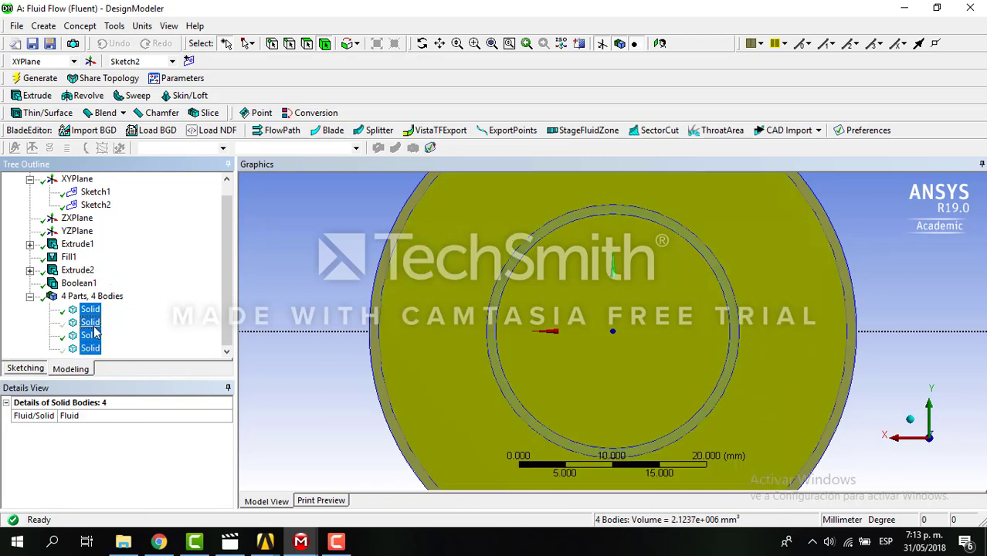
pyautogui.rightClick(94, 331)
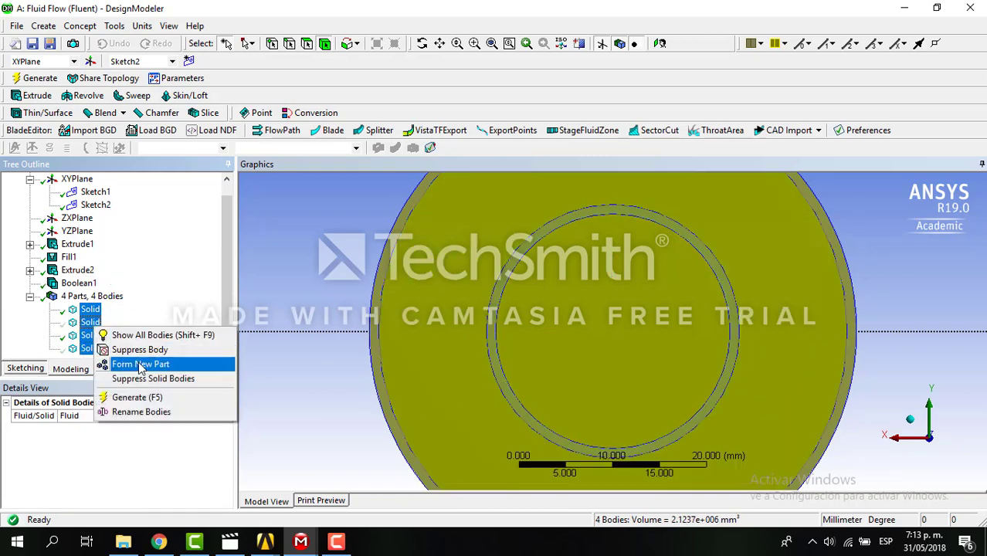
pyautogui.click(164, 366)
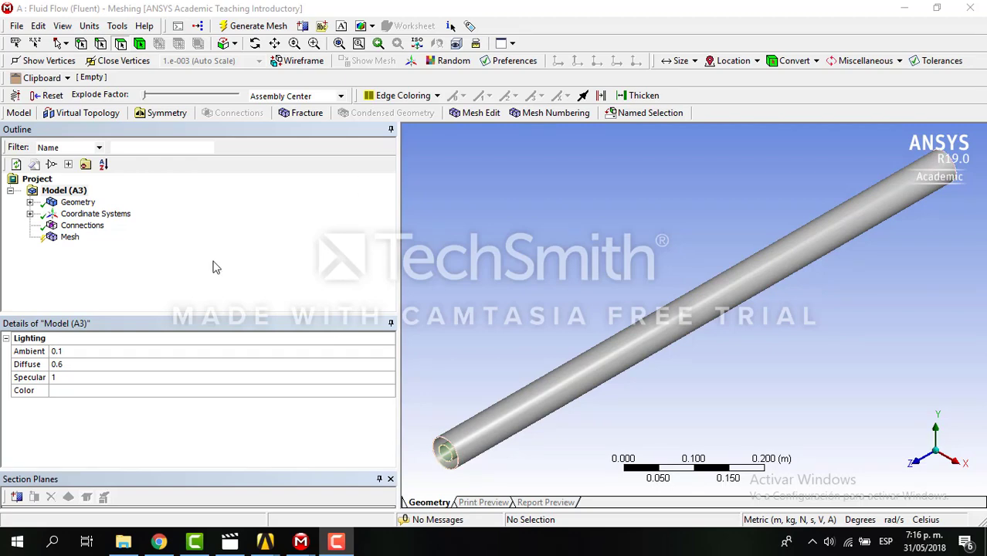
# - Insert a Sizing control under the mesh in the Meshing application
pyautogui.click(68, 238)
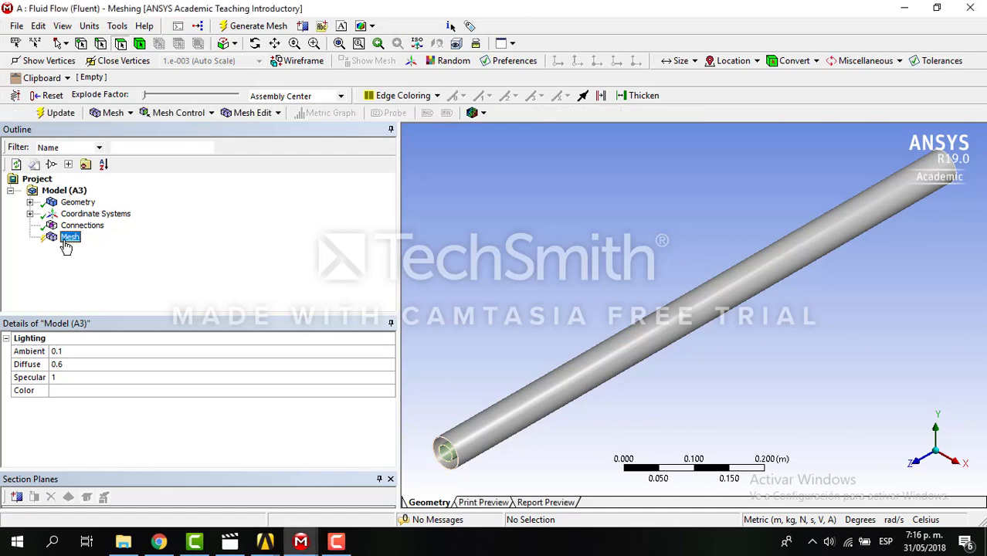
pyautogui.rightClick(66, 244)
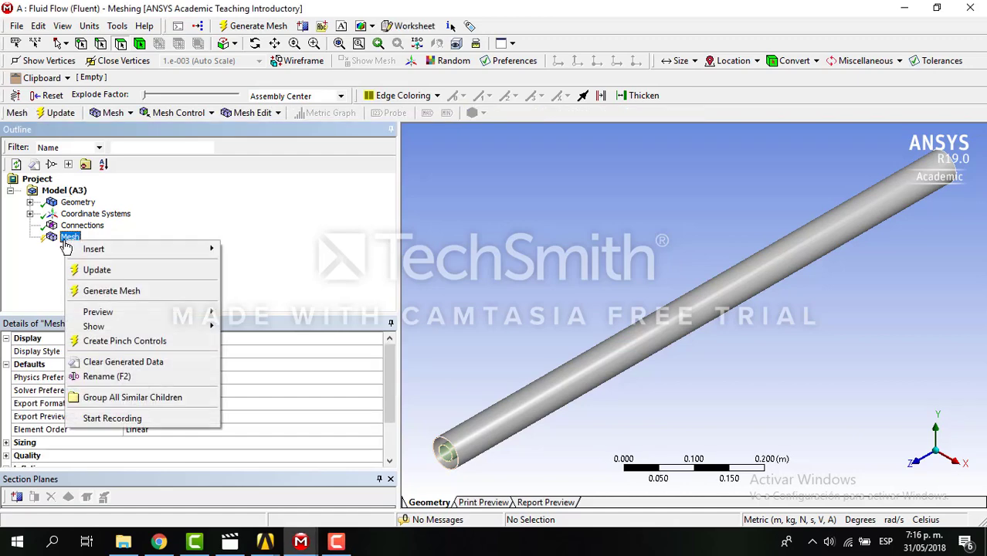
pyautogui.moveTo(94, 248)
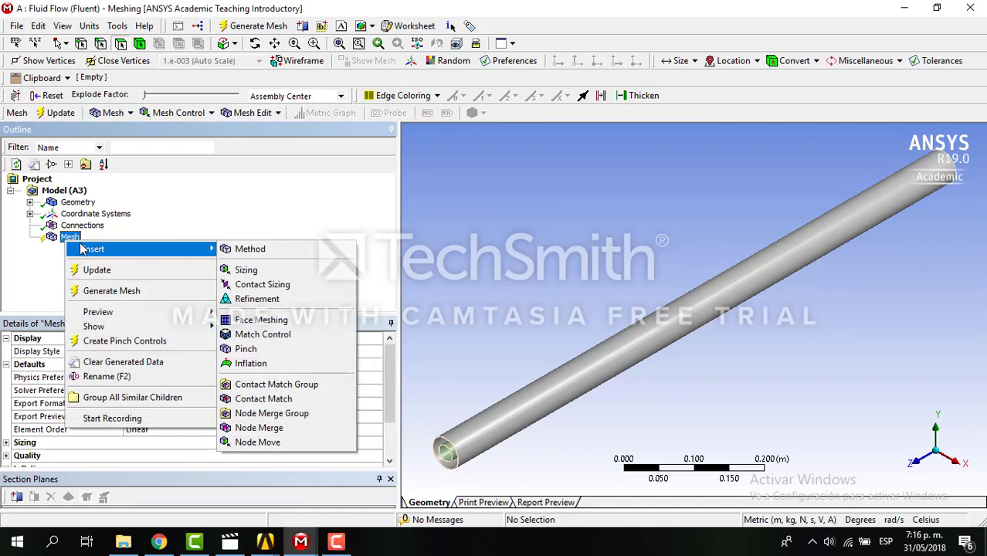
pyautogui.click(246, 271)
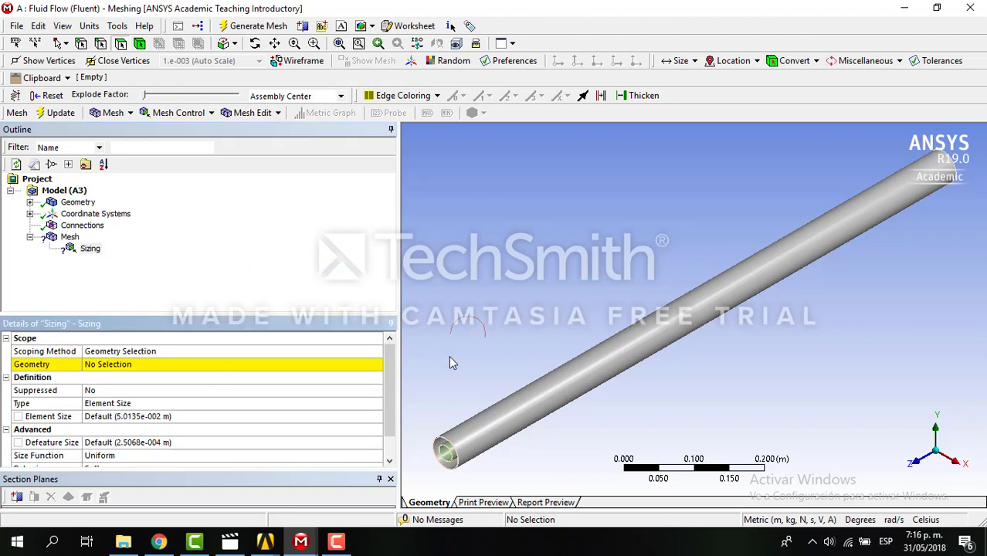
# - Select the outer and inner circular edges of the inner tube at the pipe's +Z end
pyautogui.click(928, 462)
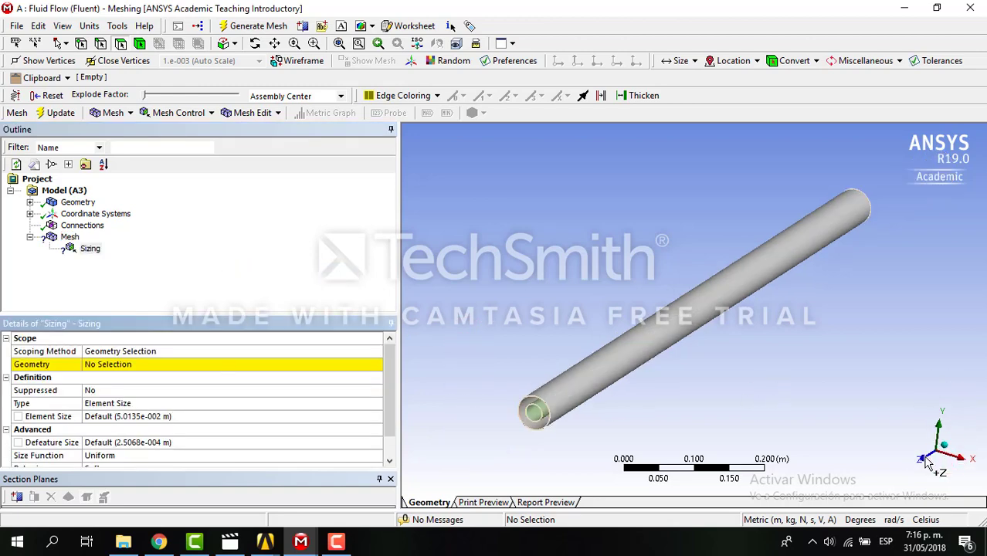
pyautogui.scroll(15, 721, 323)
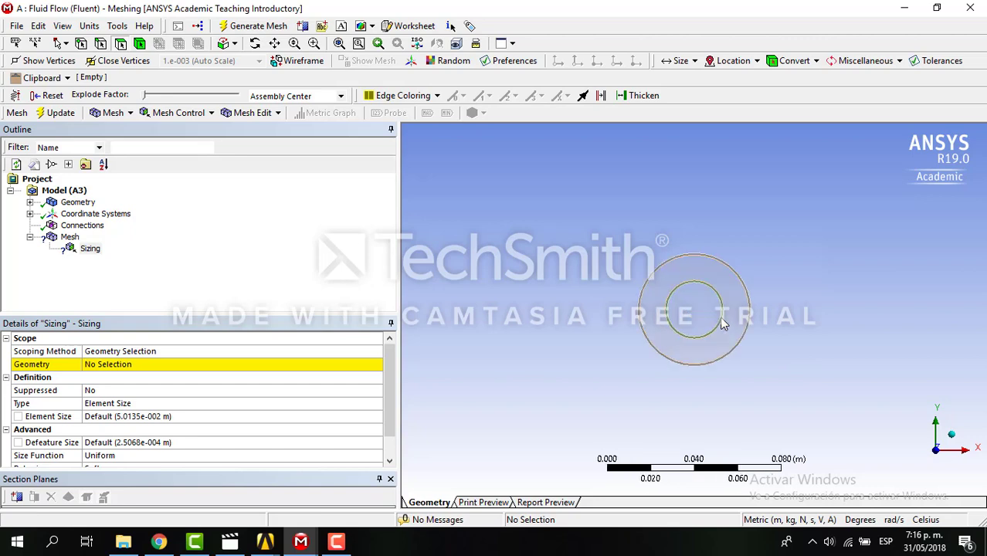
pyautogui.scroll(-1, 721, 323)
pyautogui.scroll(2, 722, 323)
pyautogui.scroll(2, 722, 323)
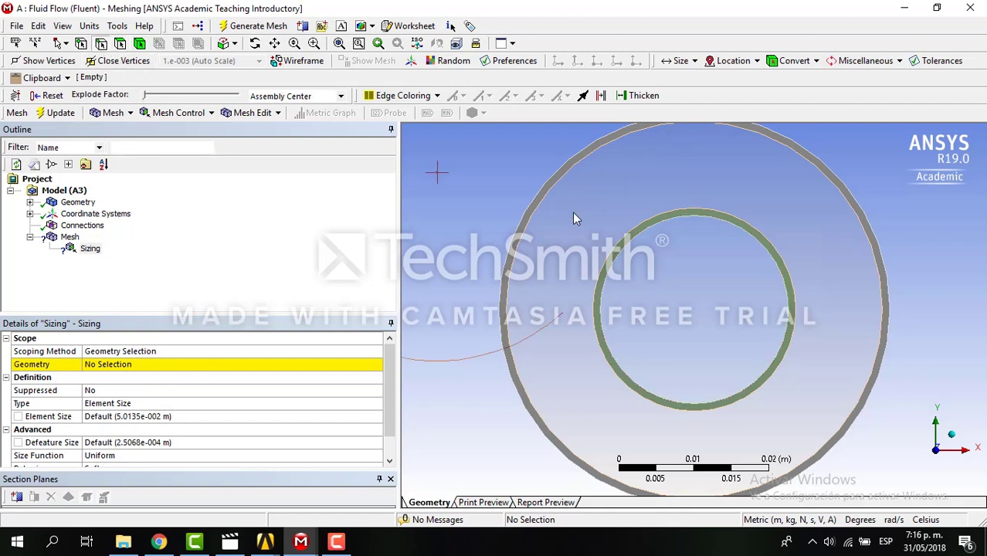
pyautogui.moveTo(596, 212); pyautogui.dragTo(639, 232, button='middle')
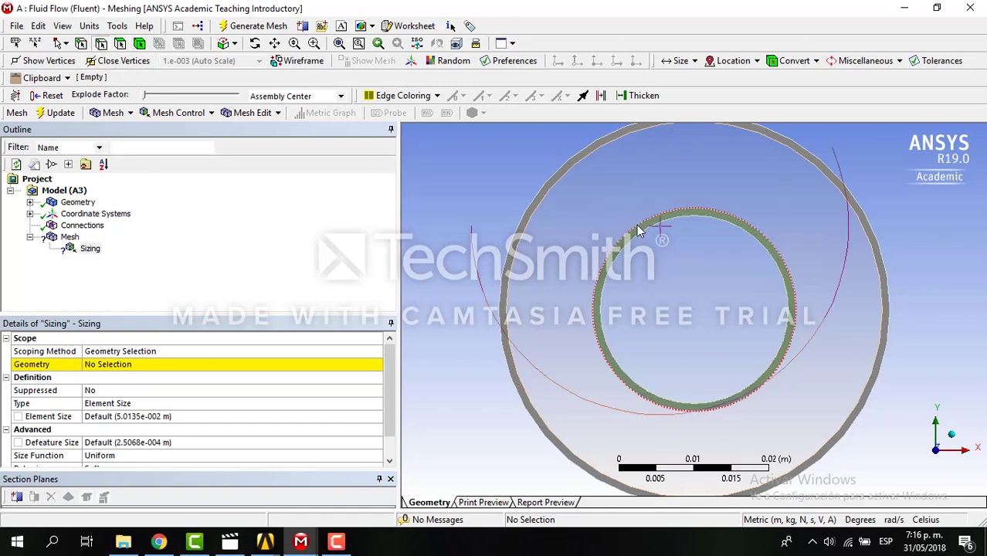
pyautogui.click(640, 233)
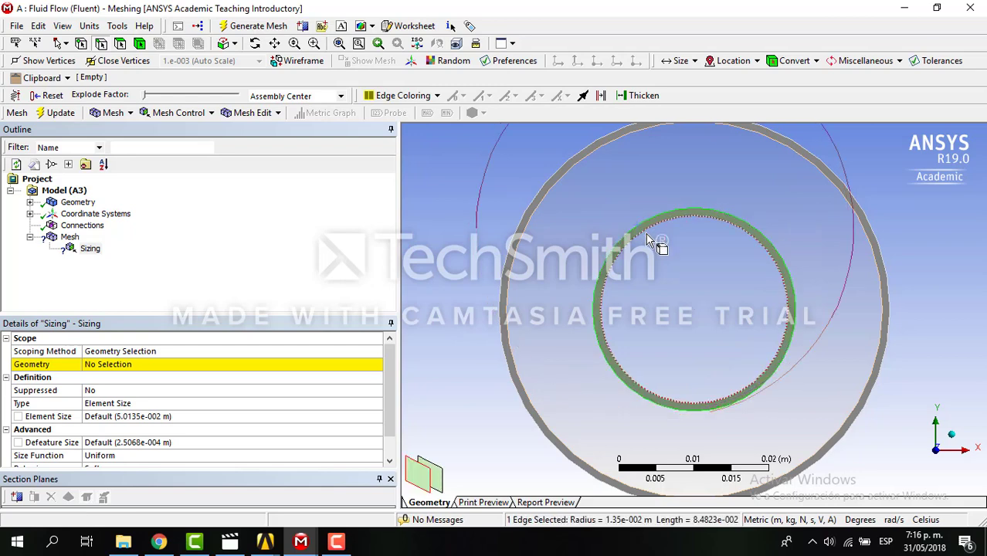
pyautogui.keyDown('ctrl'); pyautogui.click(653, 239); pyautogui.keyUp('ctrl')
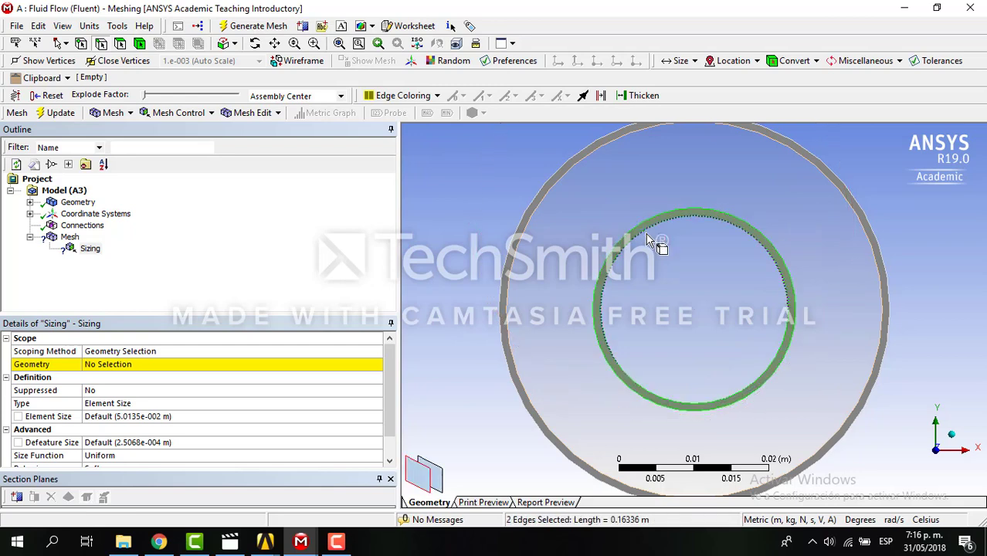
# - Add the inner tube's two circular edges at the opposite end and apply all four edges as the sizing geometry
pyautogui.click(952, 439)
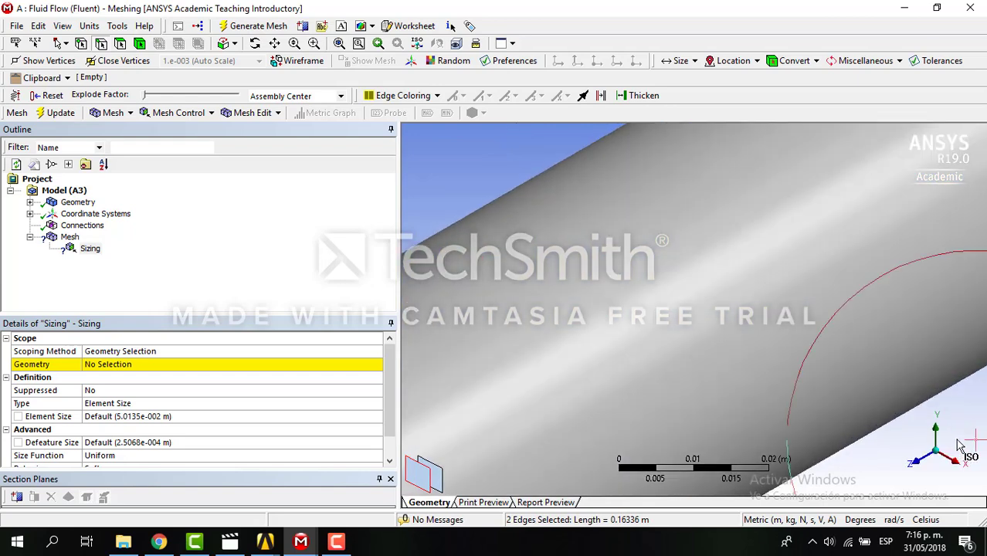
pyautogui.click(949, 450)
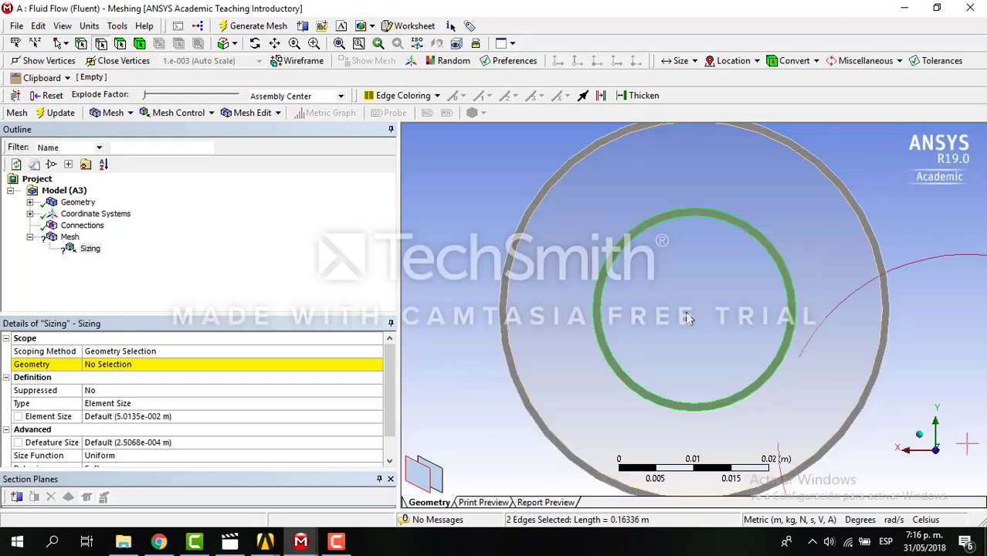
pyautogui.click(255, 44)
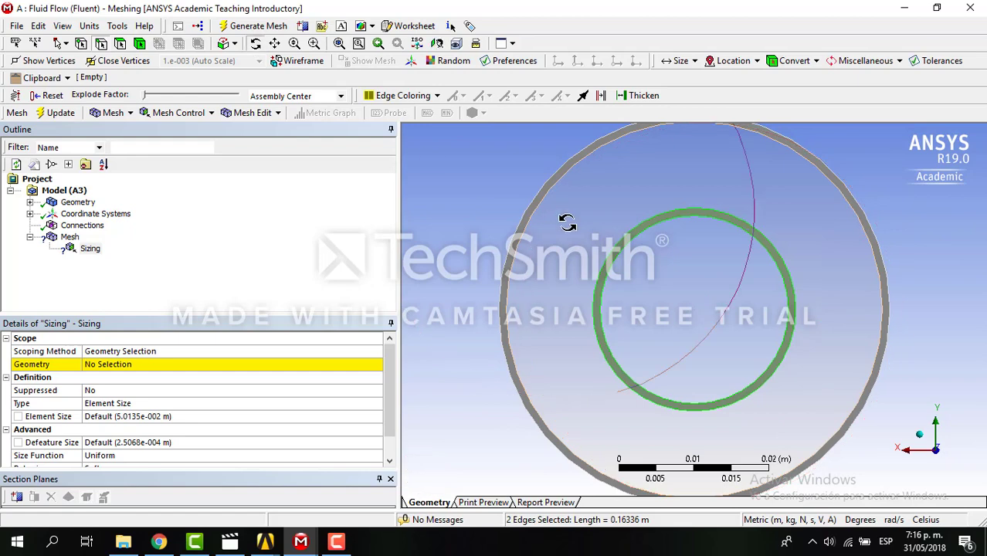
pyautogui.moveTo(570, 224)
pyautogui.mouseDown()
pyautogui.moveTo(581, 225)
pyautogui.moveTo(568, 225)
pyautogui.mouseUp()
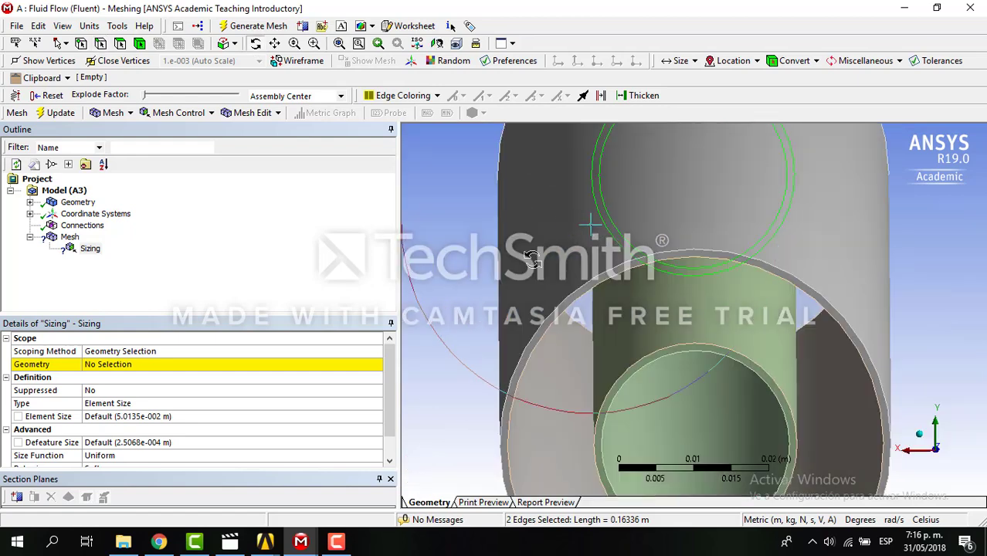
pyautogui.click(101, 44)
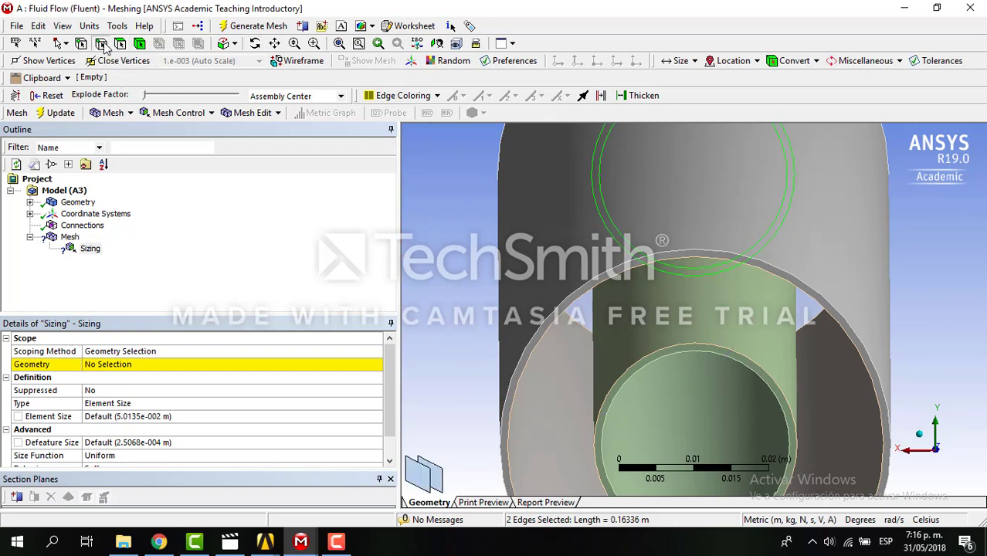
pyautogui.keyDown('ctrl'); pyautogui.click(661, 360); pyautogui.keyUp('ctrl')
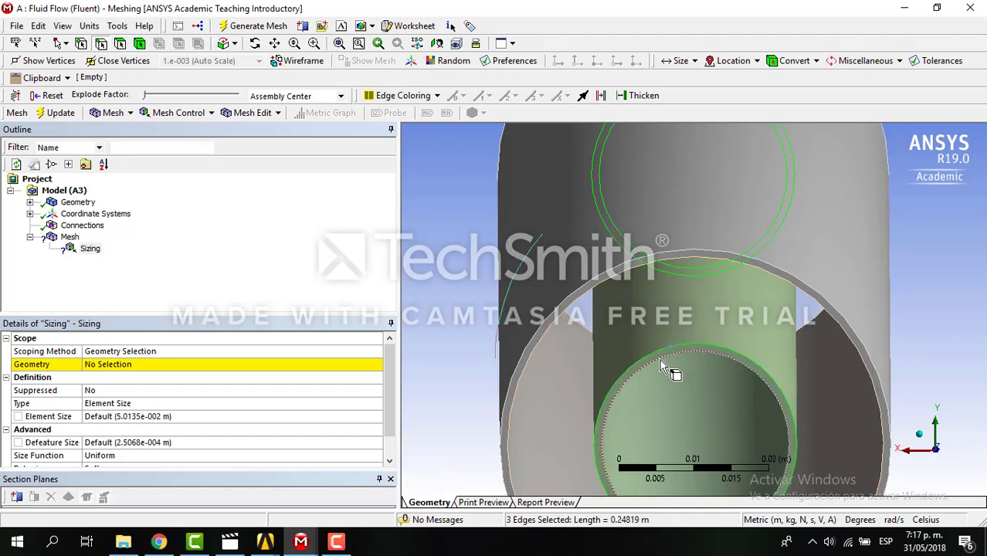
pyautogui.keyDown('ctrl'); pyautogui.click(661, 361); pyautogui.keyUp('ctrl')
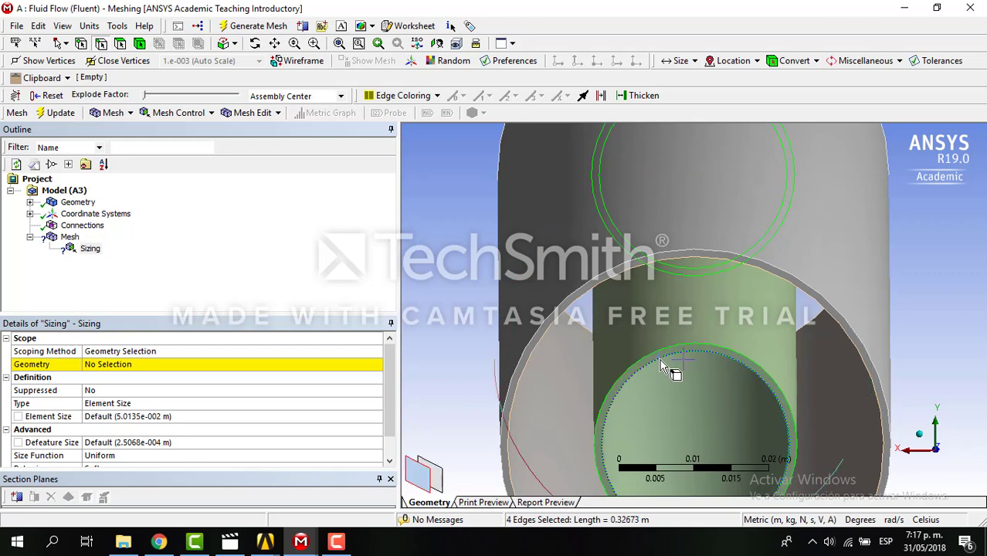
pyautogui.click(143, 366)
pyautogui.click(159, 366)
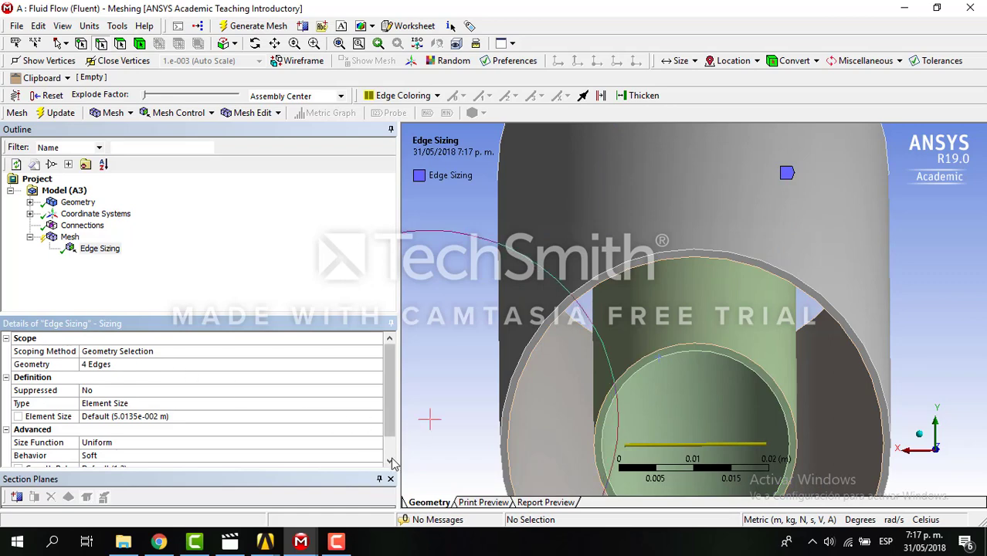
# - Set the inner-tube edge sizing to 40 divisions with Hard behavior, and update the mesh
pyautogui.click(301, 405)
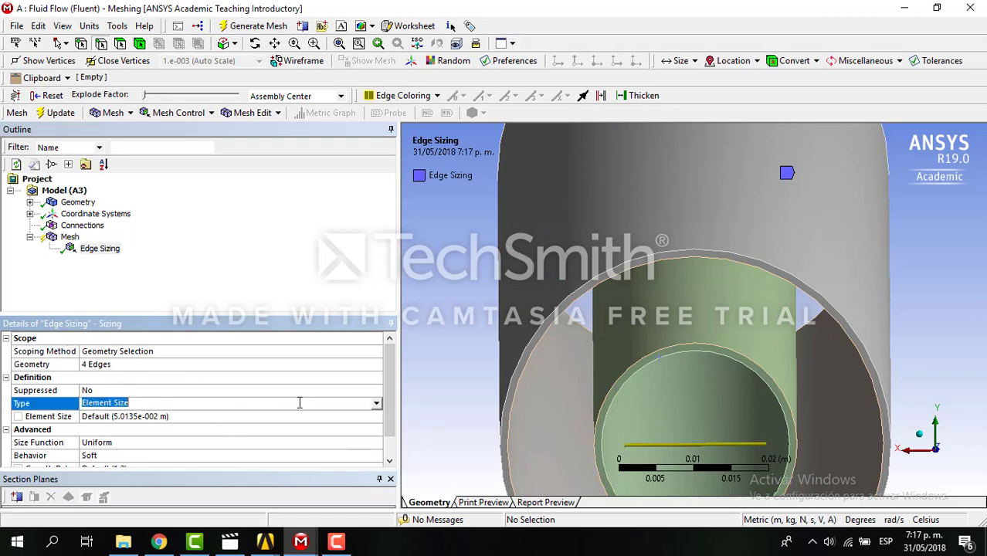
pyautogui.click(377, 404)
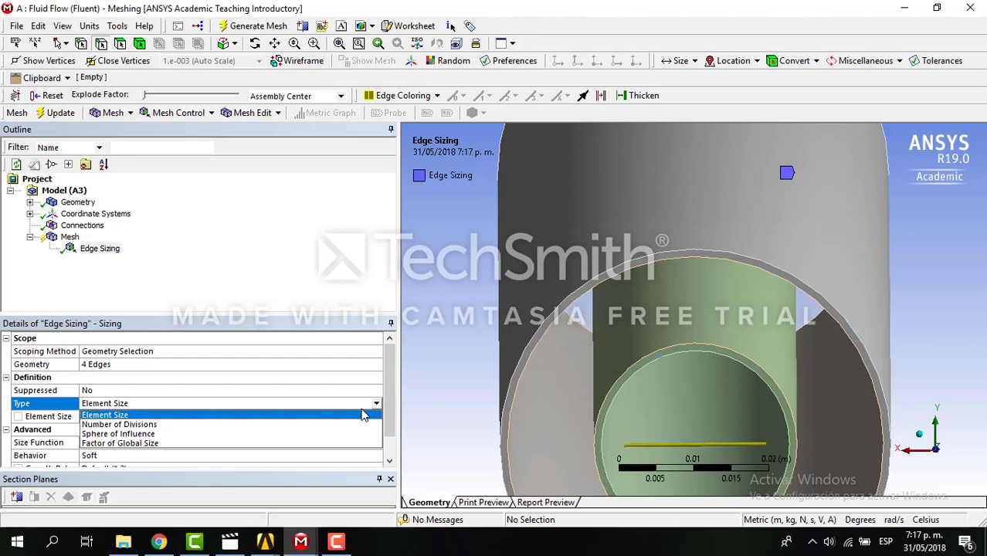
pyautogui.click(332, 425)
pyautogui.click(205, 423)
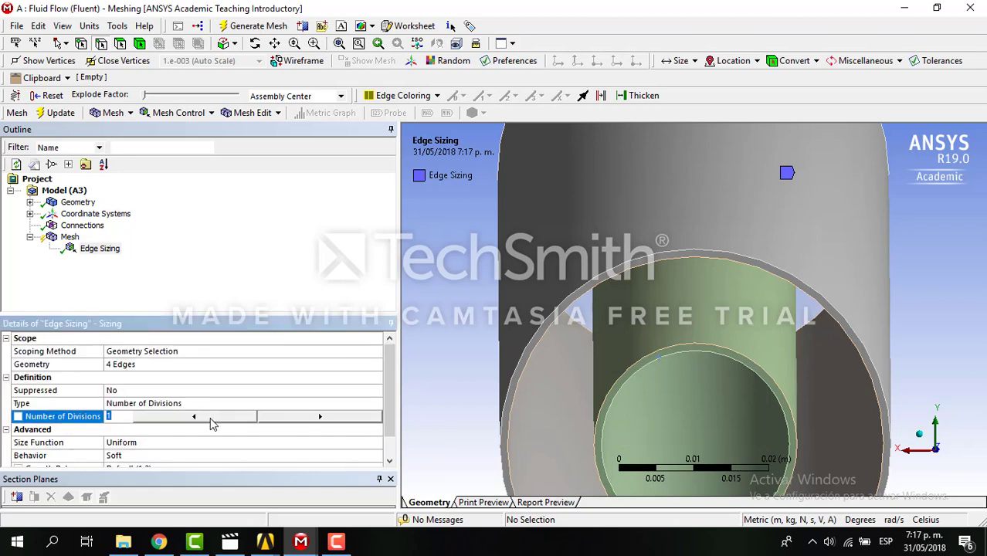
pyautogui.click(186, 458)
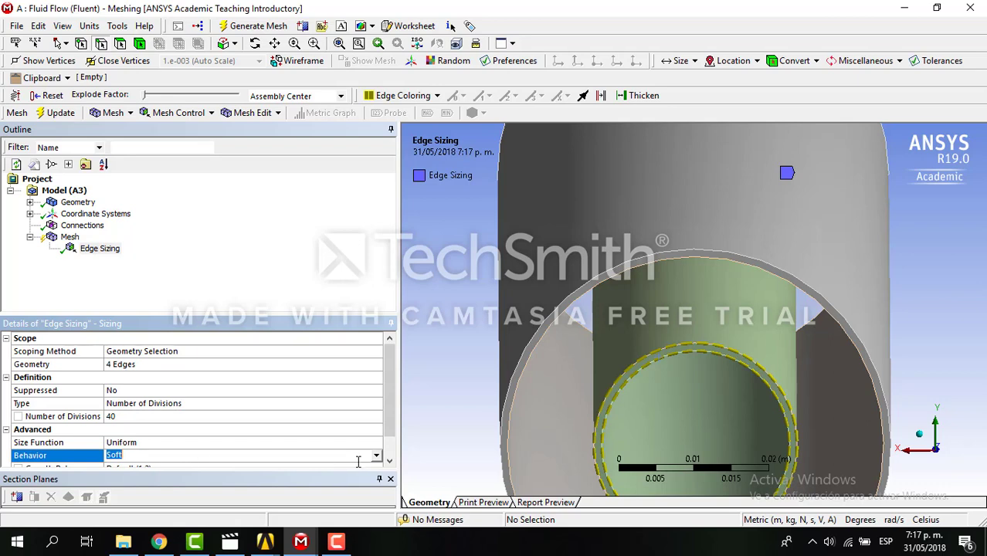
pyautogui.click(375, 457)
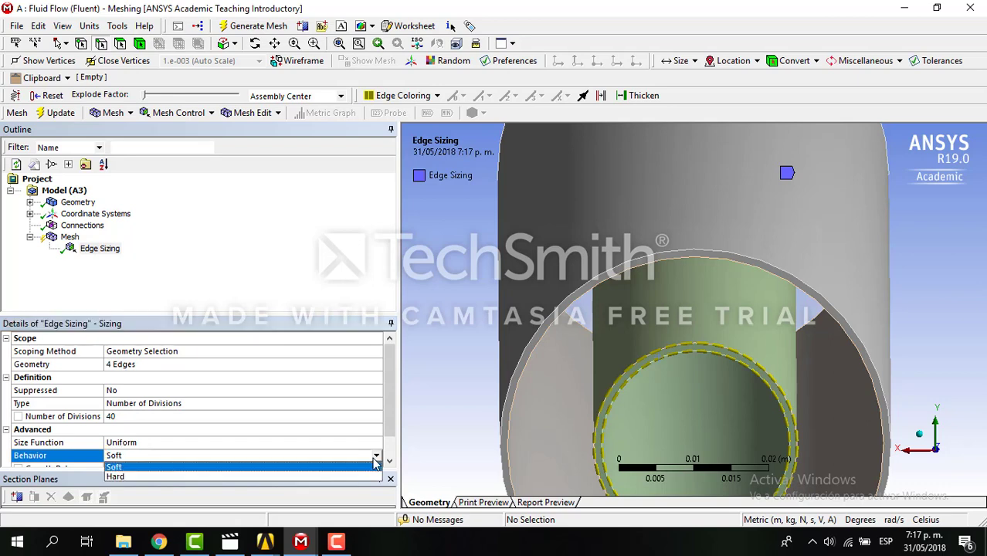
pyautogui.click(288, 477)
pyautogui.moveTo(390, 407); pyautogui.dragTo(375, 456)
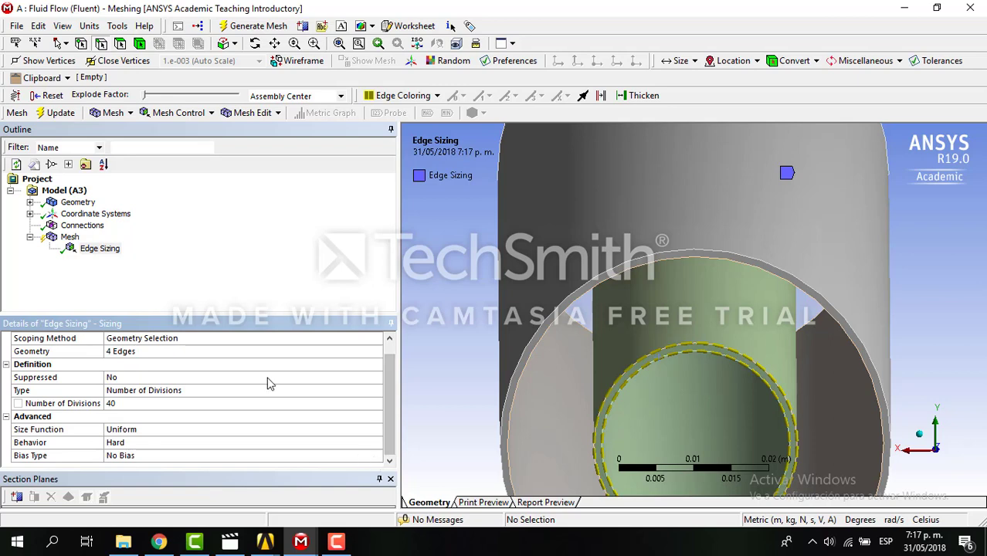
pyautogui.click(55, 113)
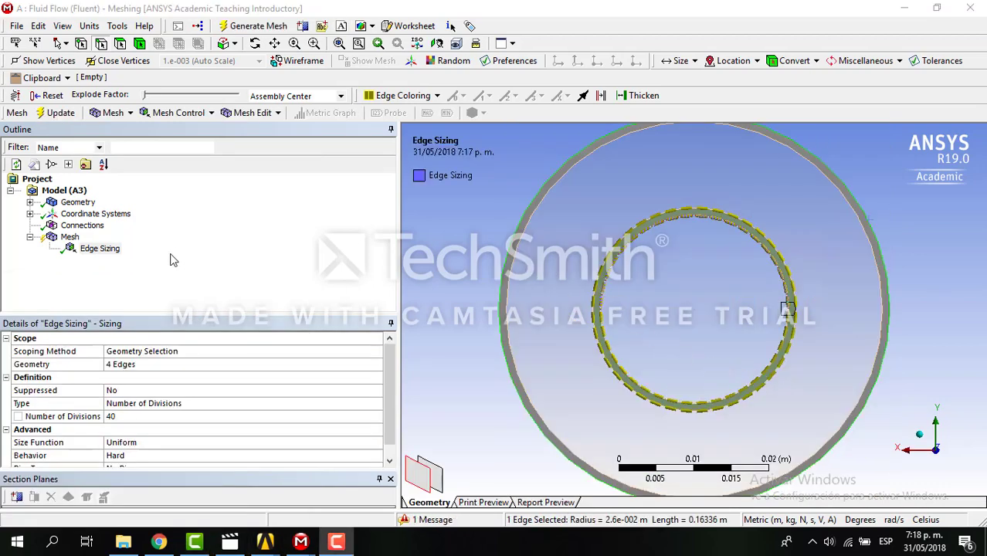
# - Insert a second Sizing control under the mesh, scoped to the outer pipe's outer circular edge
pyautogui.click(68, 237)
pyautogui.rightClick(62, 237)
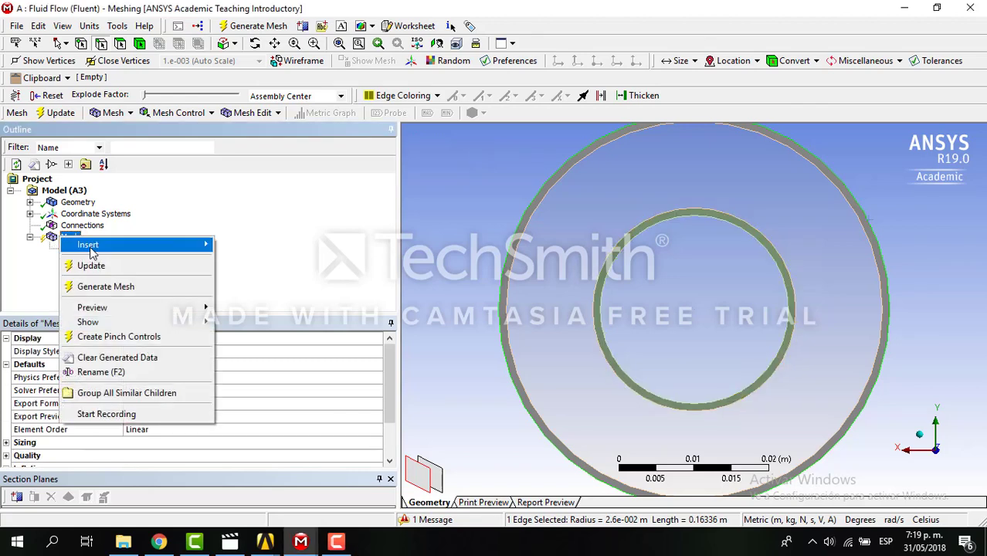
pyautogui.moveTo(155, 245)
pyautogui.click(236, 244)
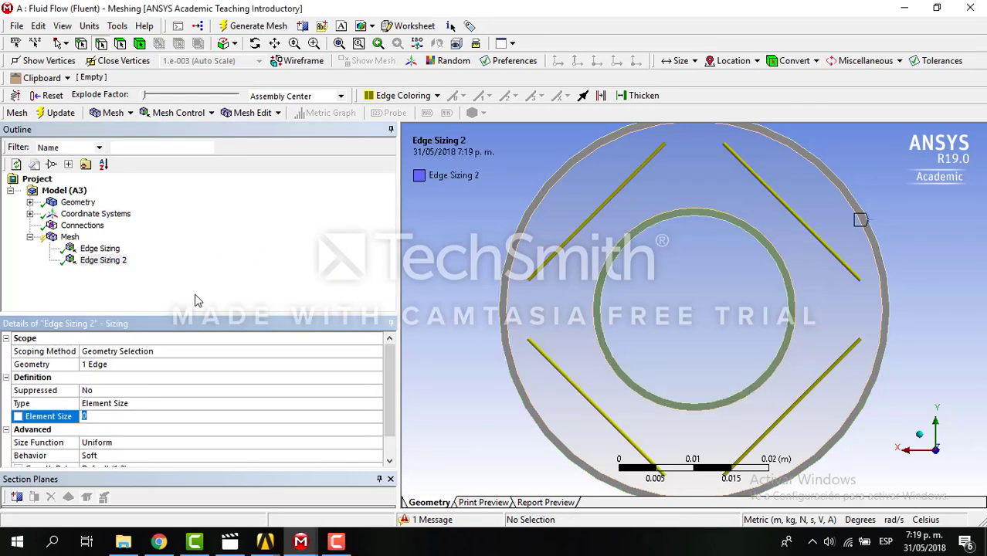
# - Reopen the second sizing's geometry selection and select the outer pipe's outer and inner circular edges at the end facing the view
pyautogui.click(112, 377)
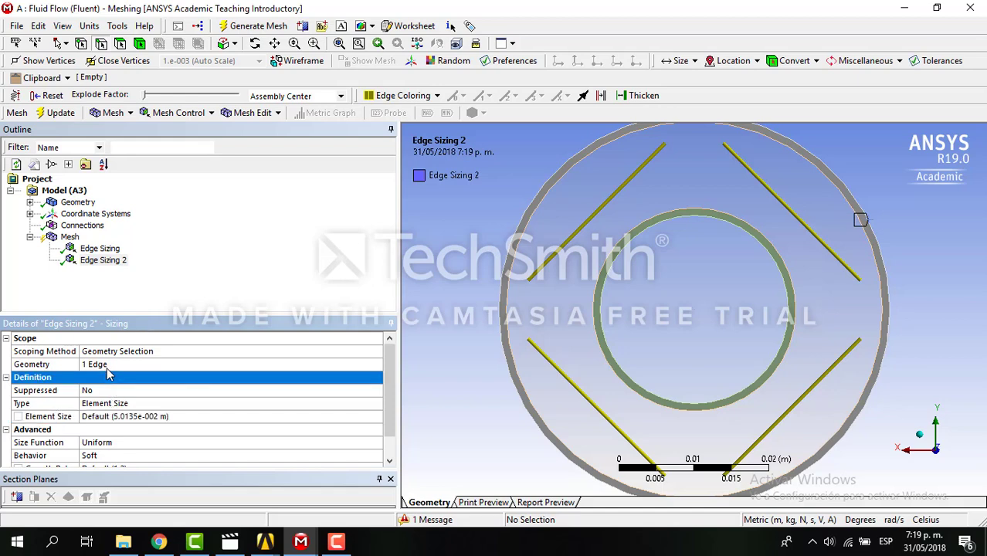
pyautogui.click(112, 366)
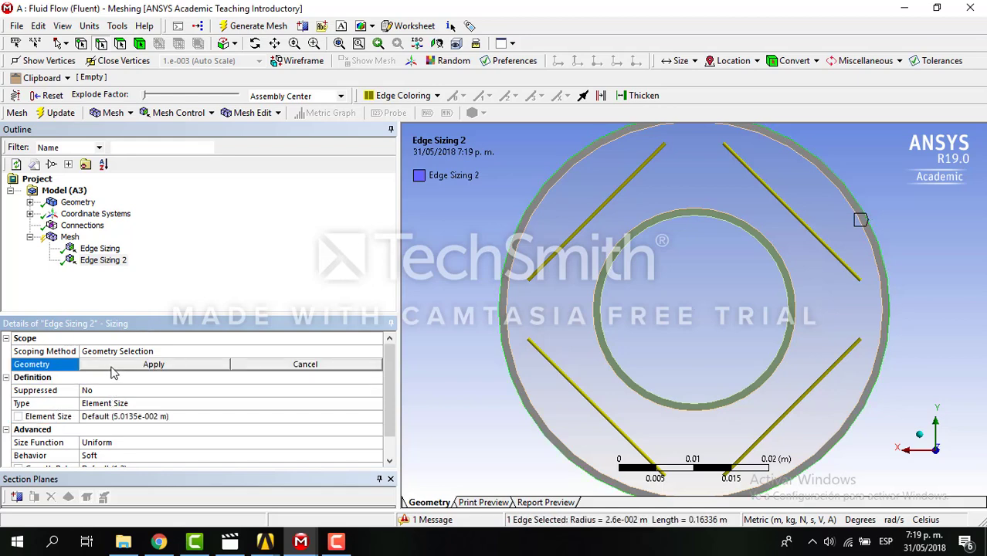
pyautogui.click(536, 199)
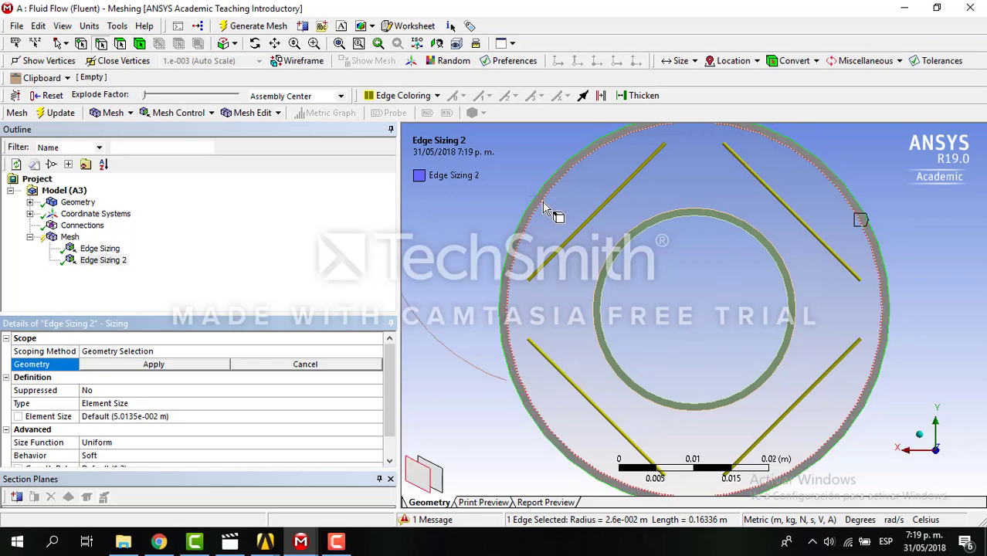
pyautogui.keyDown('ctrl'); pyautogui.click(544, 207); pyautogui.keyUp('ctrl')
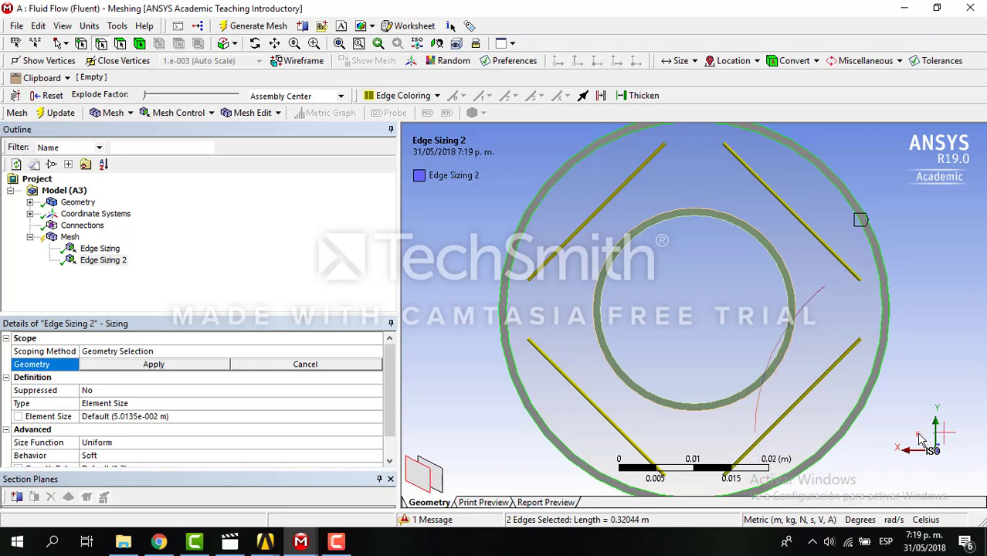
# - Add the outer pipe's two circular edges at the opposite end and apply all four edges as the second sizing's geometry
pyautogui.click(920, 436)
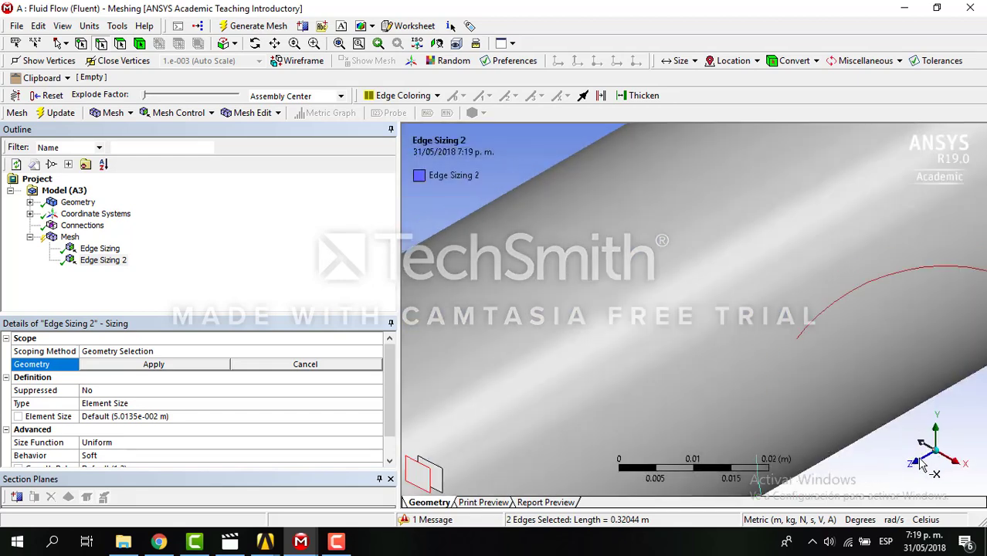
pyautogui.click(920, 465)
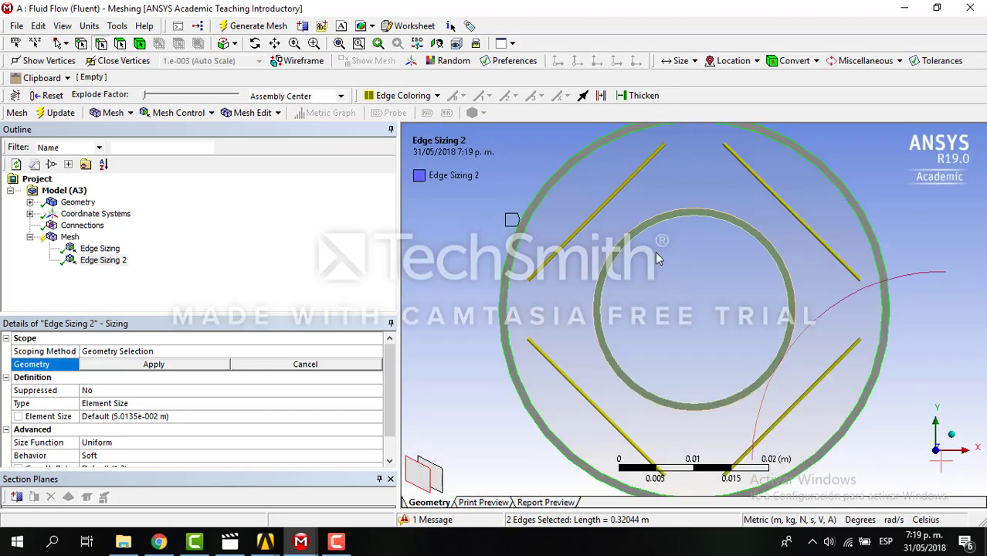
pyautogui.click(256, 43)
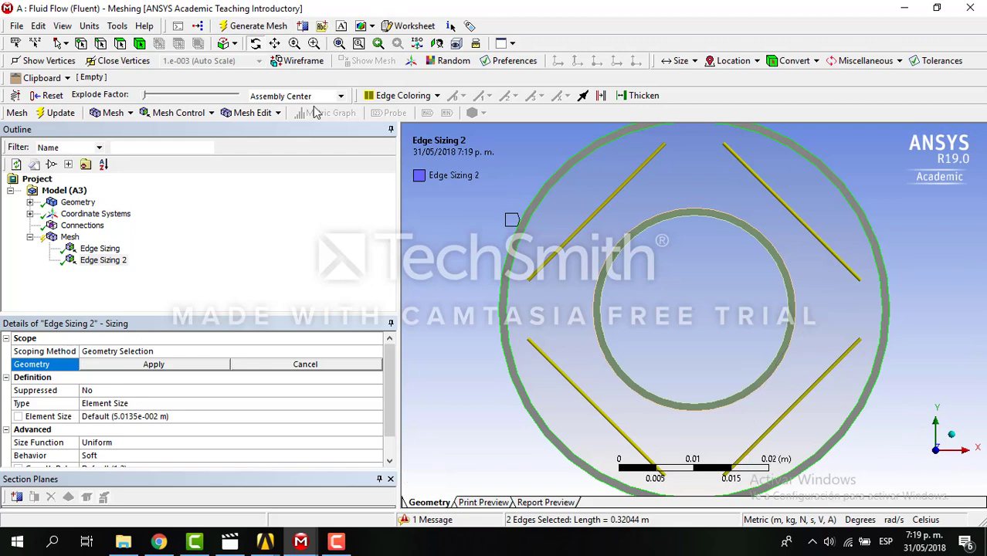
pyautogui.moveTo(503, 263); pyautogui.dragTo(489, 252)
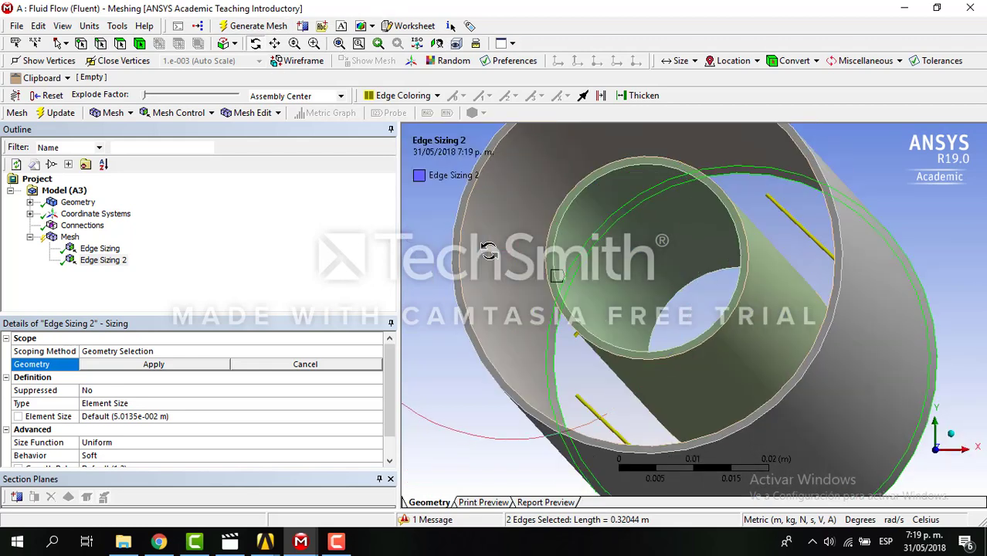
pyautogui.click(102, 44)
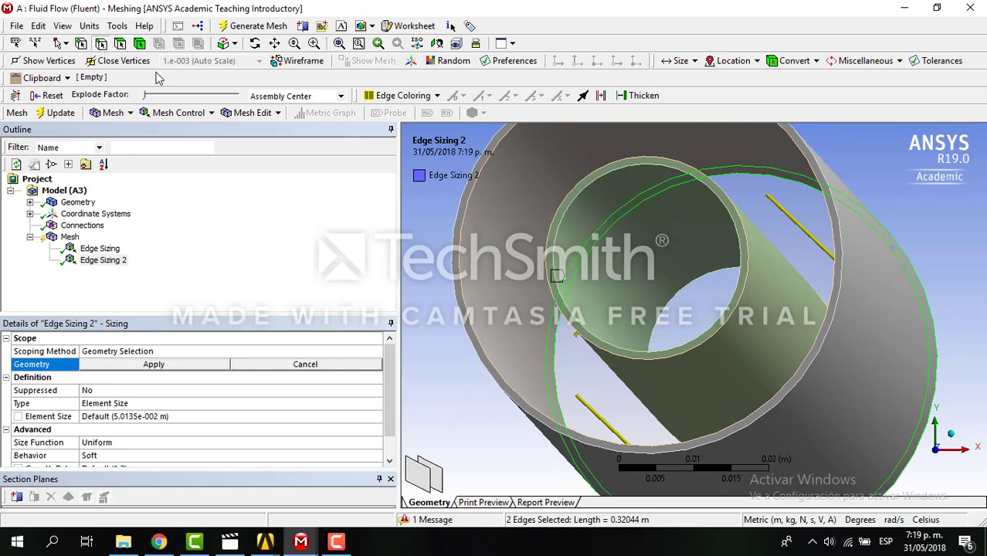
pyautogui.keyDown('ctrl'); pyautogui.click(466, 195); pyautogui.keyUp('ctrl')
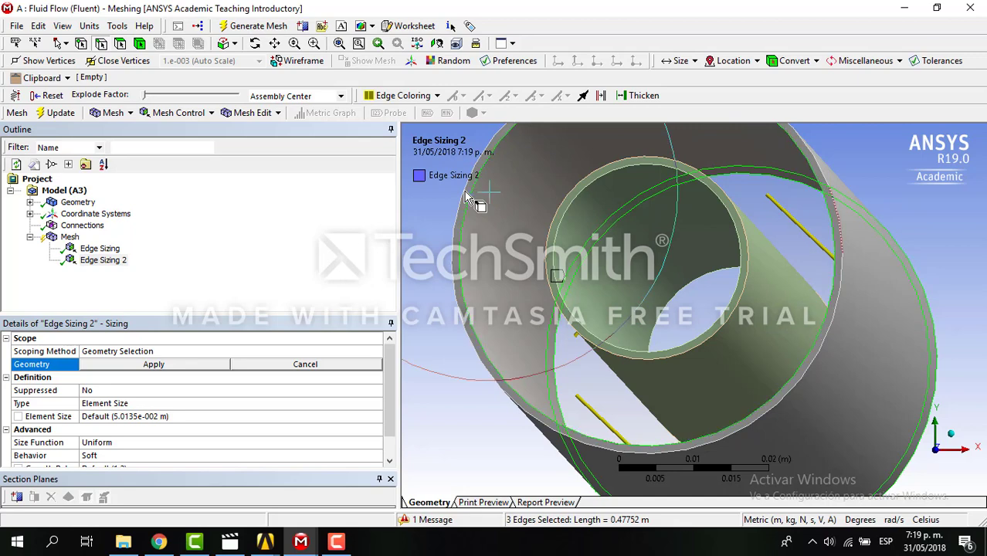
pyautogui.keyDown('ctrl'); pyautogui.click(466, 196); pyautogui.keyUp('ctrl')
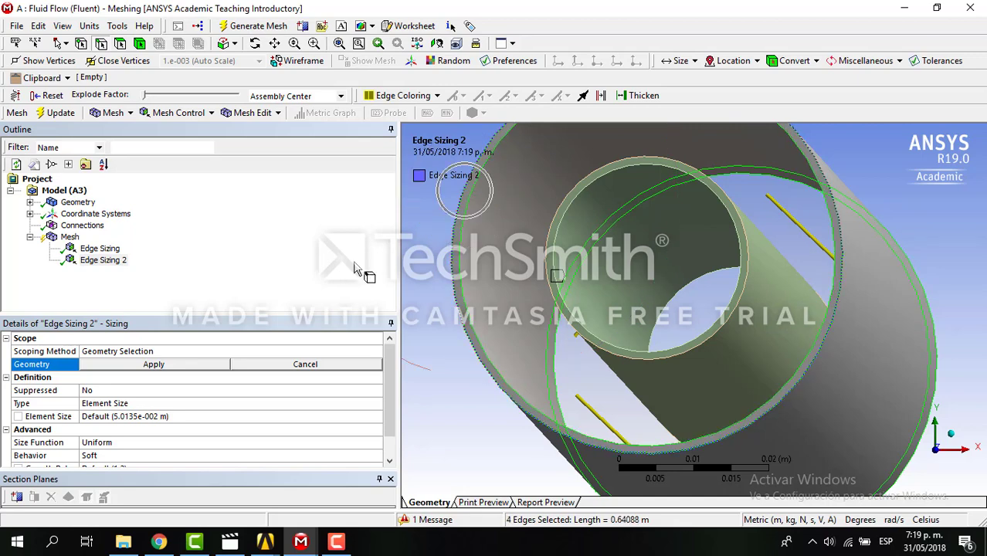
pyautogui.click(183, 364)
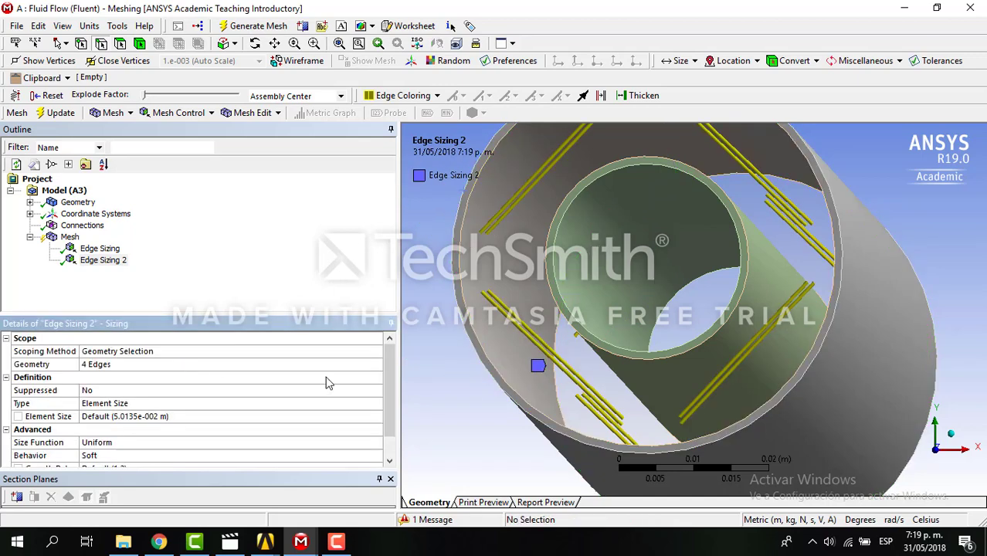
# - Define the outer-pipe edge sizing by Number of Divisions with 40 divisions and Hard behavior
pyautogui.moveTo(394, 386)
pyautogui.mouseDown()
pyautogui.moveTo(385, 406)
pyautogui.moveTo(386, 391)
pyautogui.mouseUp()
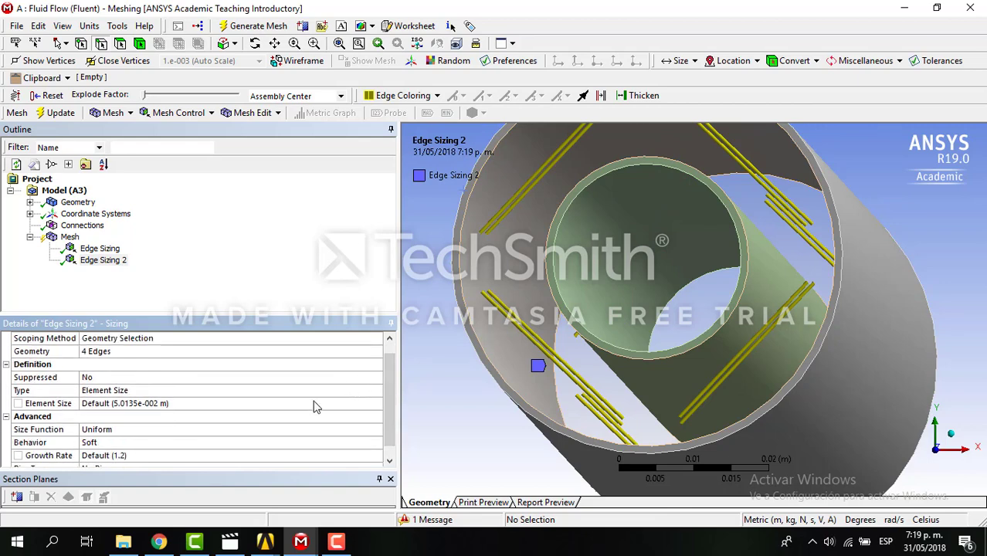
pyautogui.click(308, 393)
pyautogui.click(376, 391)
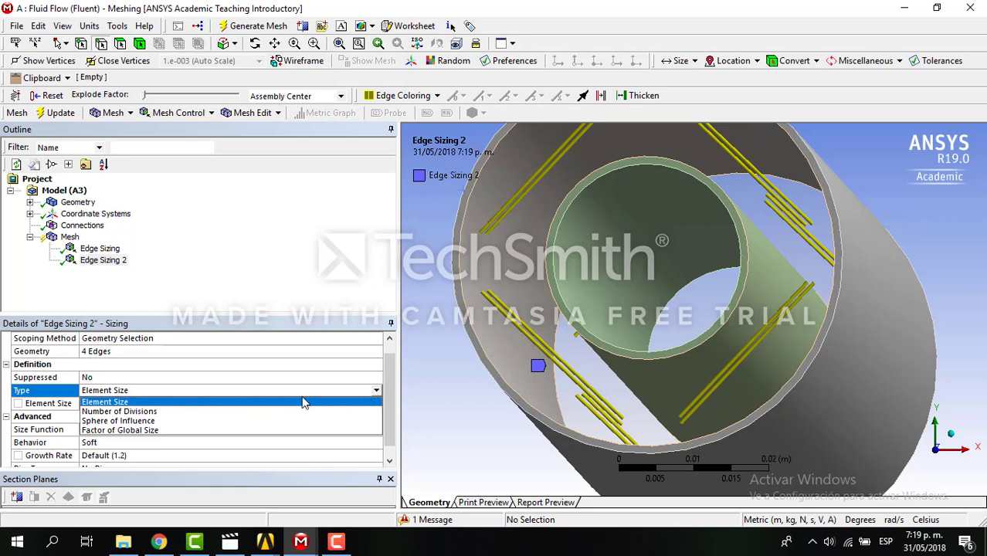
pyautogui.click(280, 410)
pyautogui.click(133, 416)
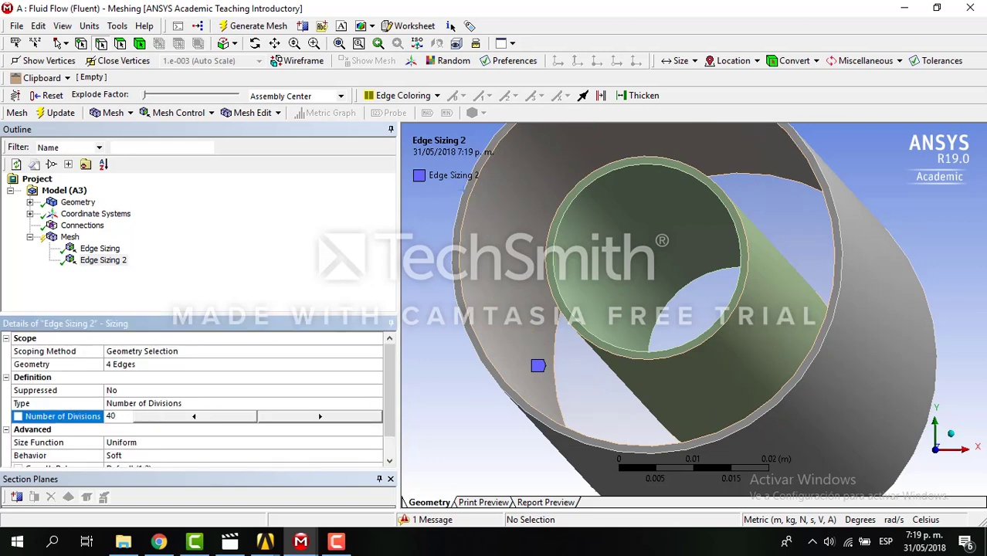
pyautogui.click(120, 456)
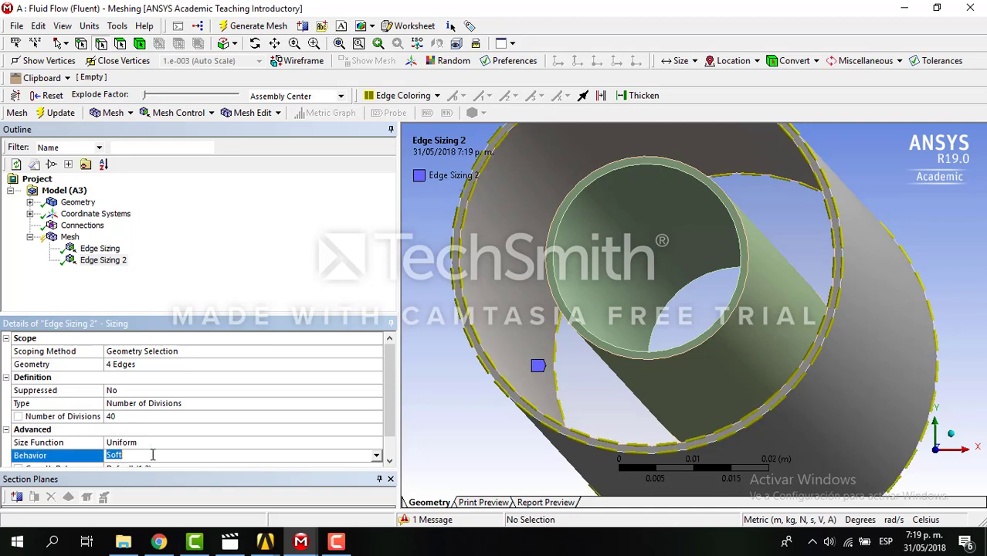
pyautogui.write('h')
pyautogui.press('Return')
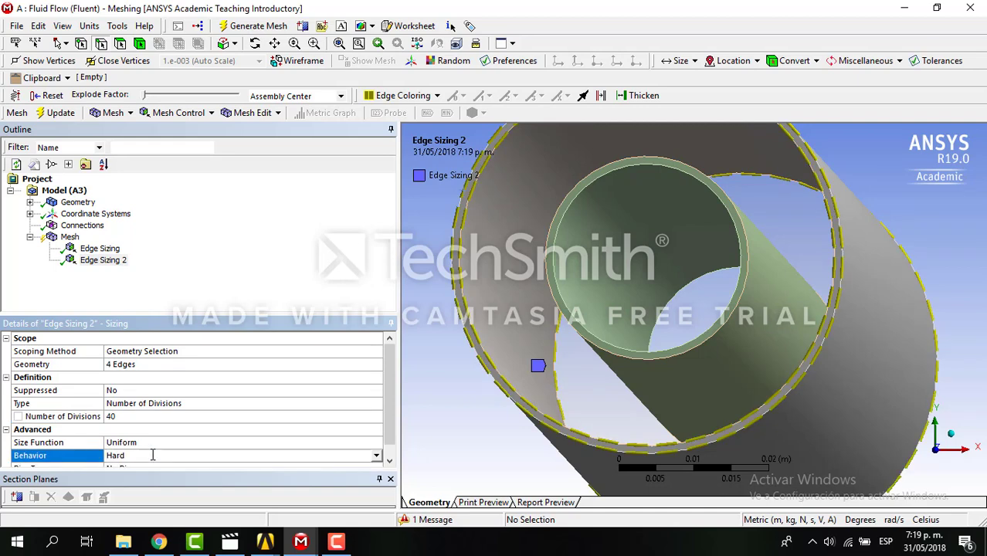
pyautogui.scroll(-1, 390, 363)
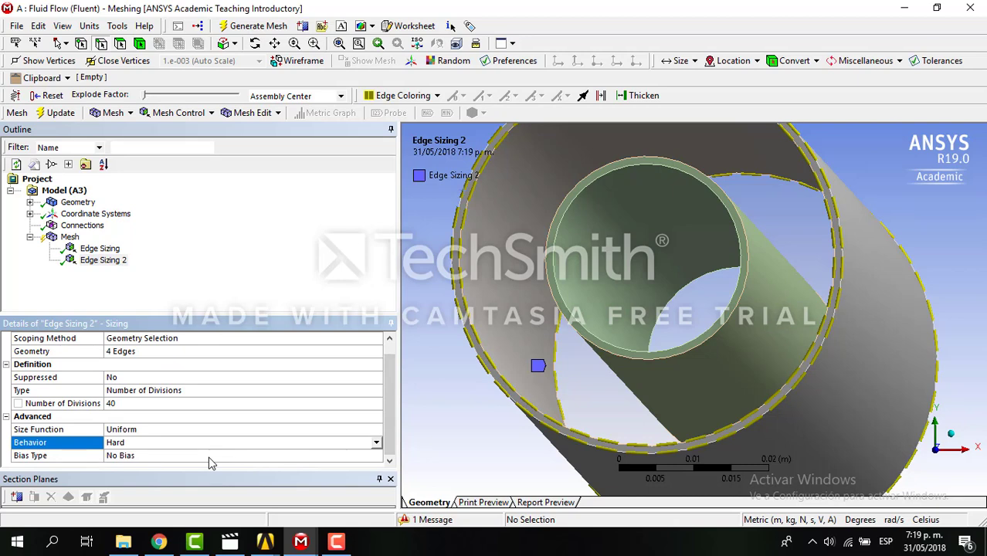
# - Generate the mesh for the whole heat exchanger with both edge sizings
pyautogui.click(65, 238)
pyautogui.rightClick(65, 238)
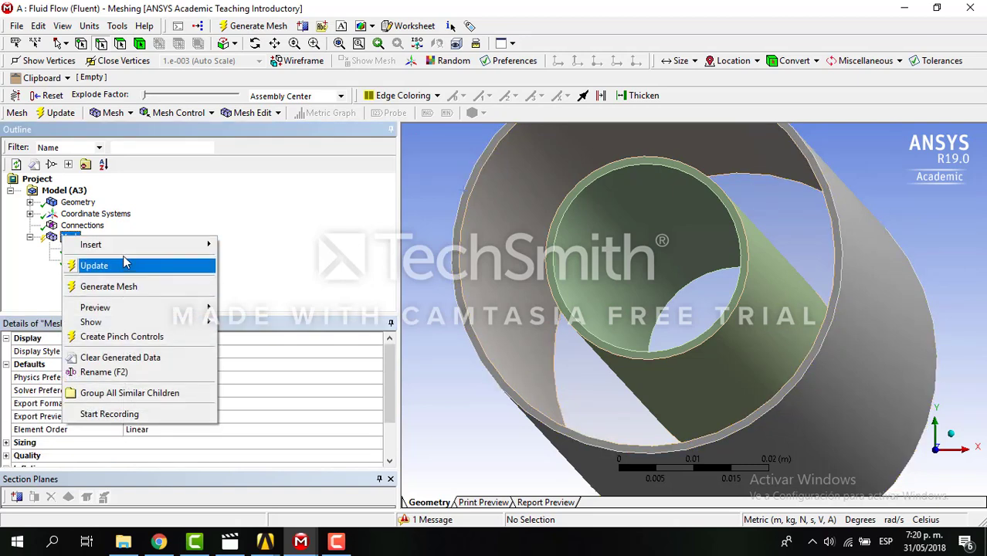
pyautogui.click(124, 286)
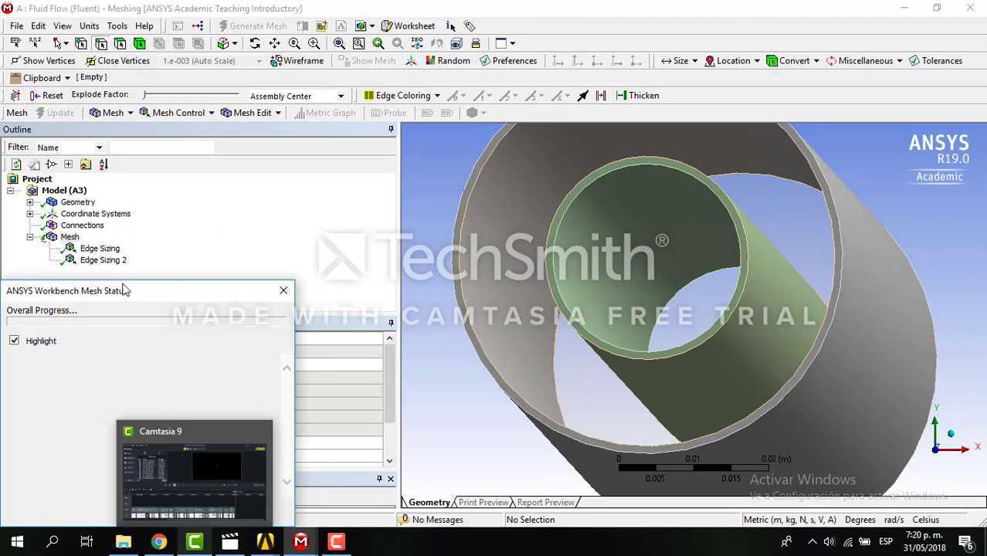
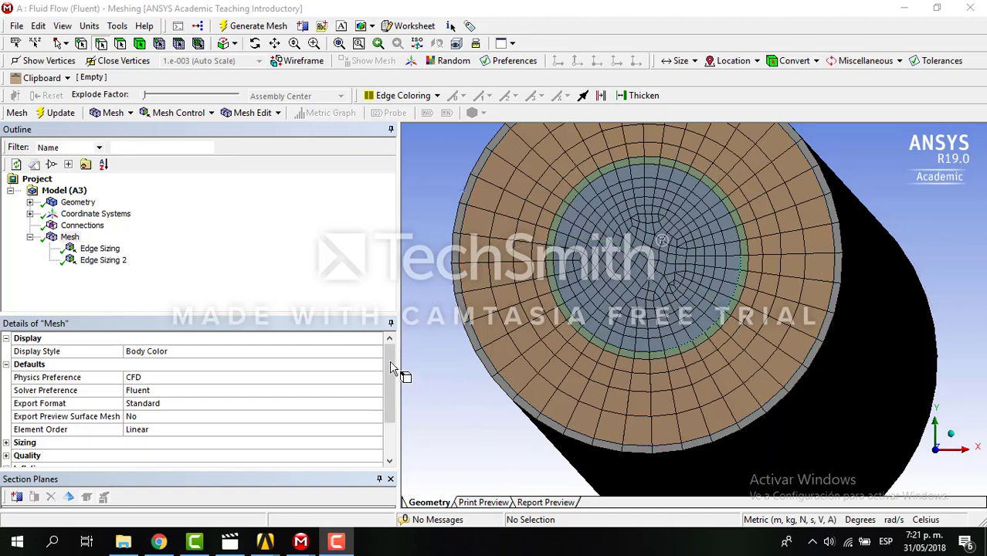
# - Check the mesh statistics for the node and element counts and examine the meshed pipe in isometric view
pyautogui.scroll(-2, 391, 412)
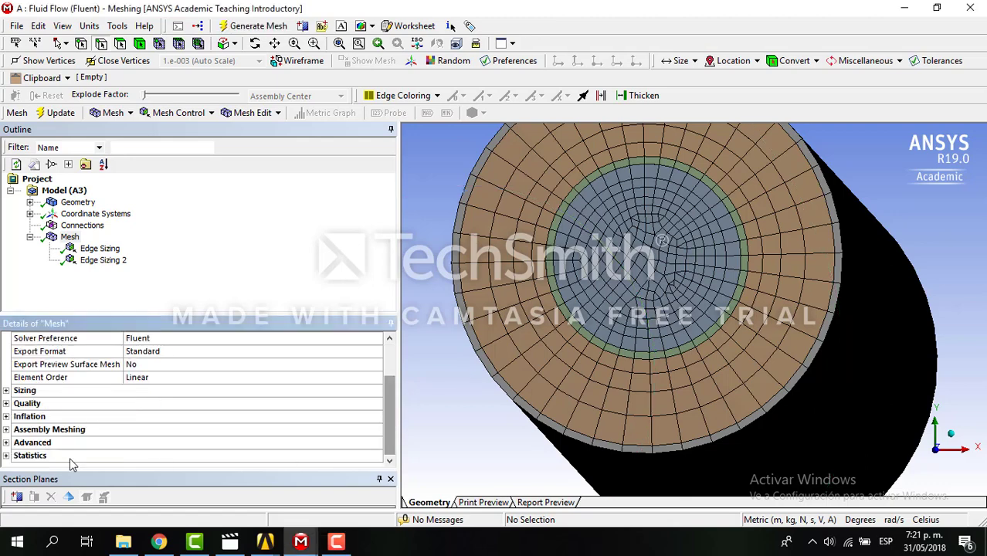
pyautogui.click(6, 457)
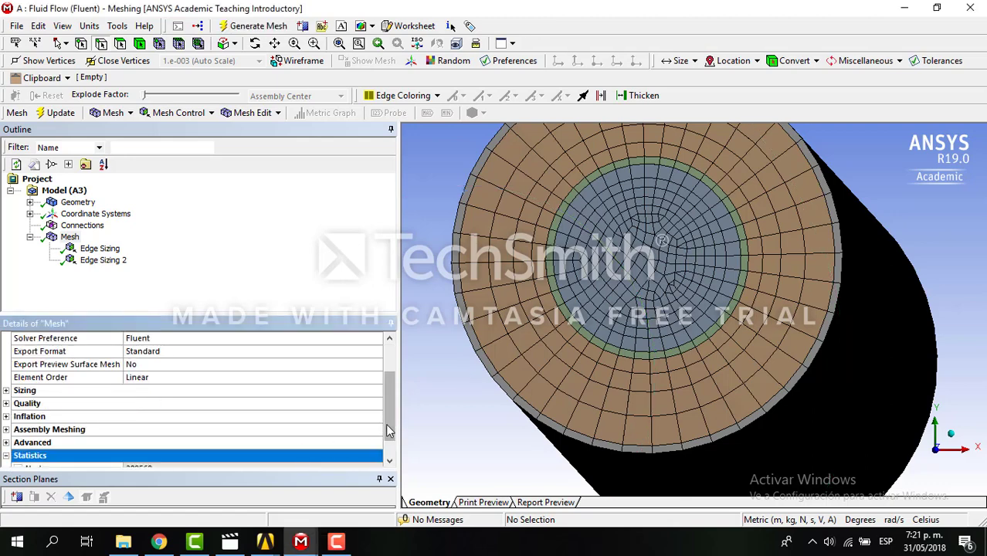
pyautogui.scroll(-2, 390, 433)
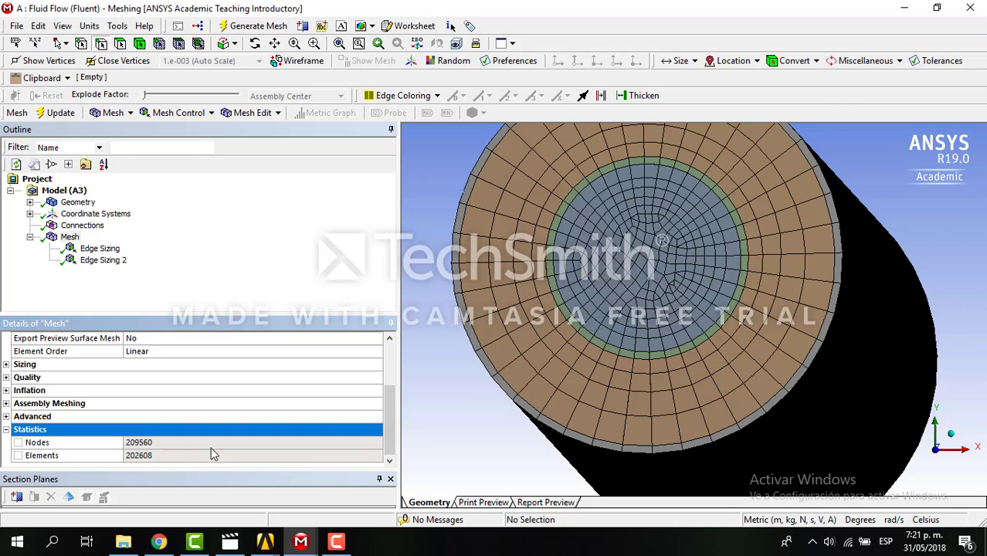
pyautogui.moveTo(393, 413); pyautogui.dragTo(396, 351)
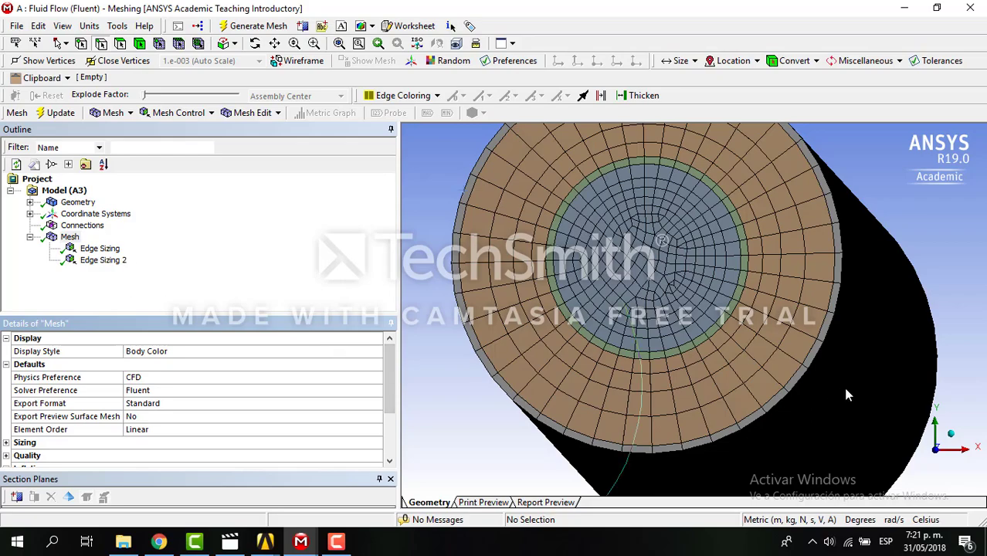
pyautogui.click(954, 438)
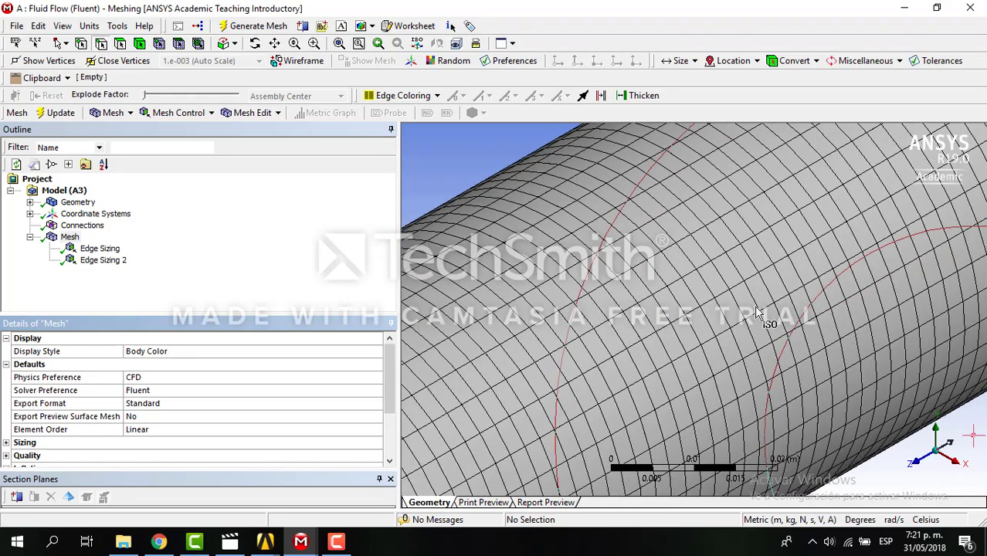
# - Create a named selection called "inlet" for the inner fluid's circular face at the end seen in the reversed-Z view
pyautogui.scroll(-5, 800, 360)
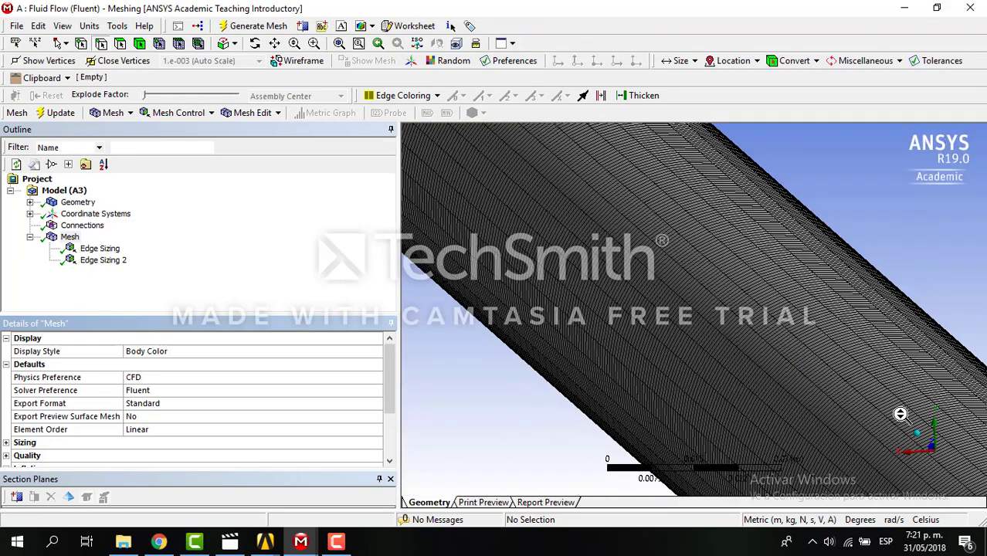
pyautogui.click(918, 437)
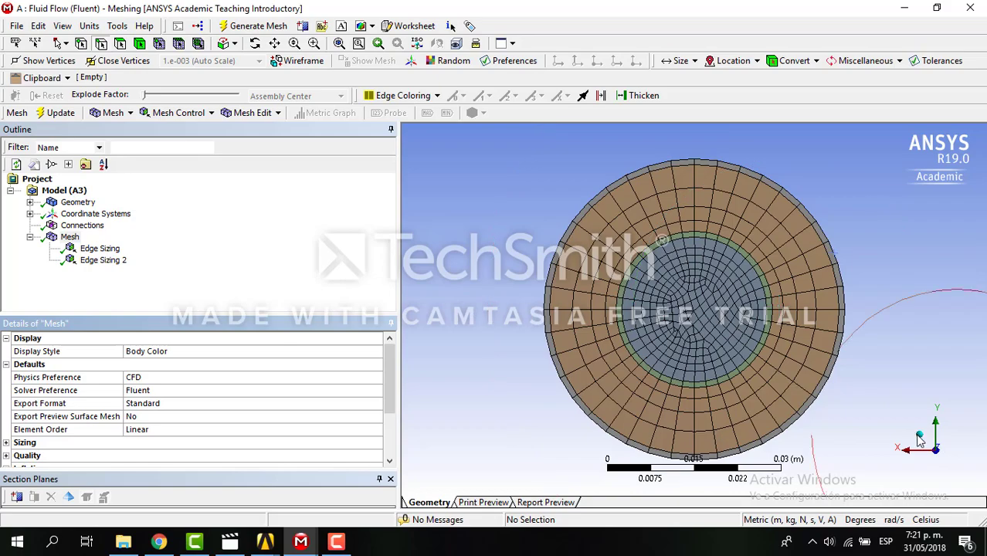
pyautogui.click(919, 437)
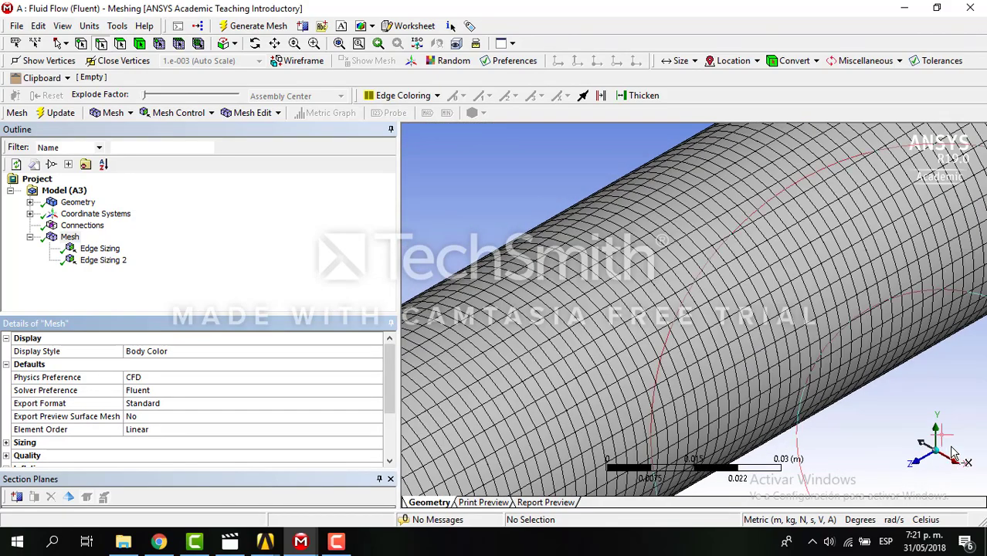
pyautogui.click(943, 447)
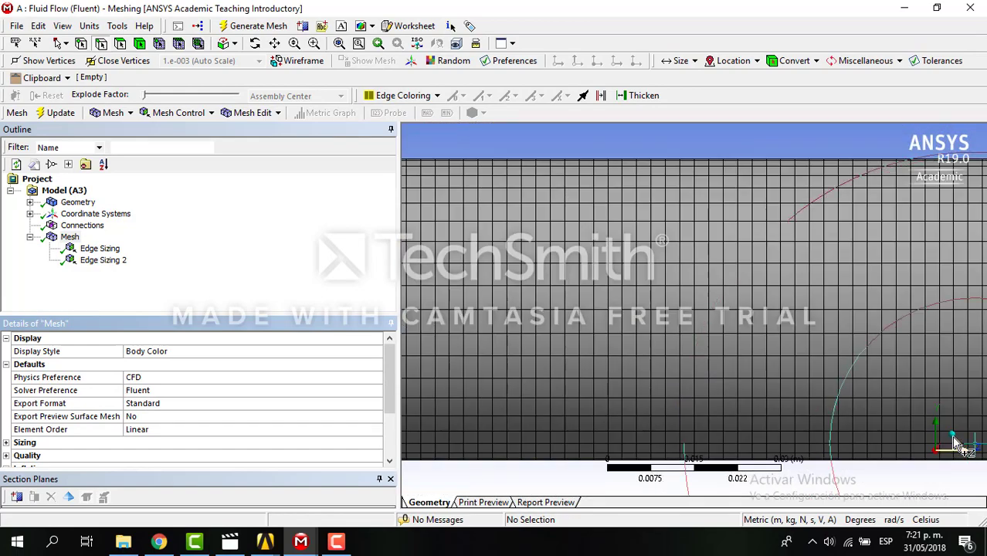
pyautogui.click(957, 442)
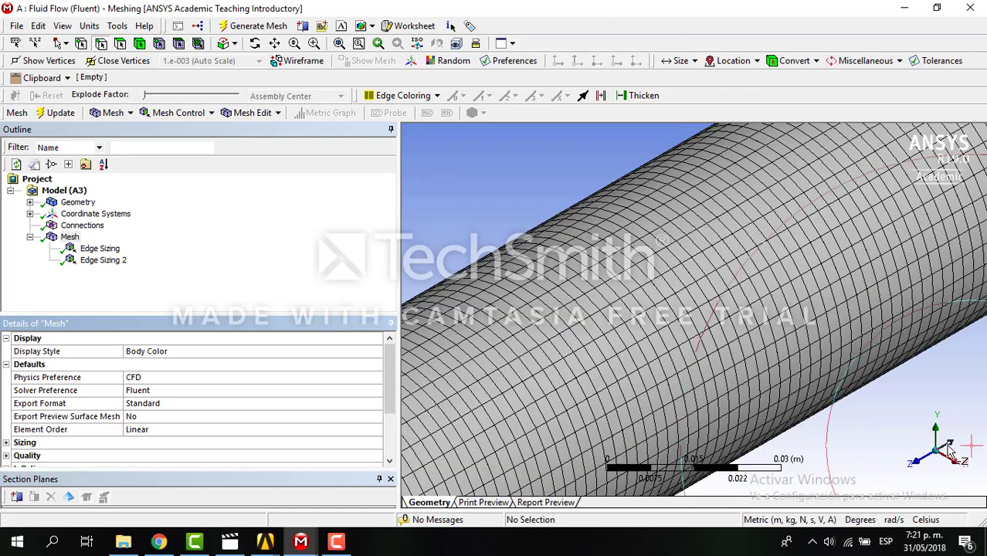
pyautogui.click(949, 452)
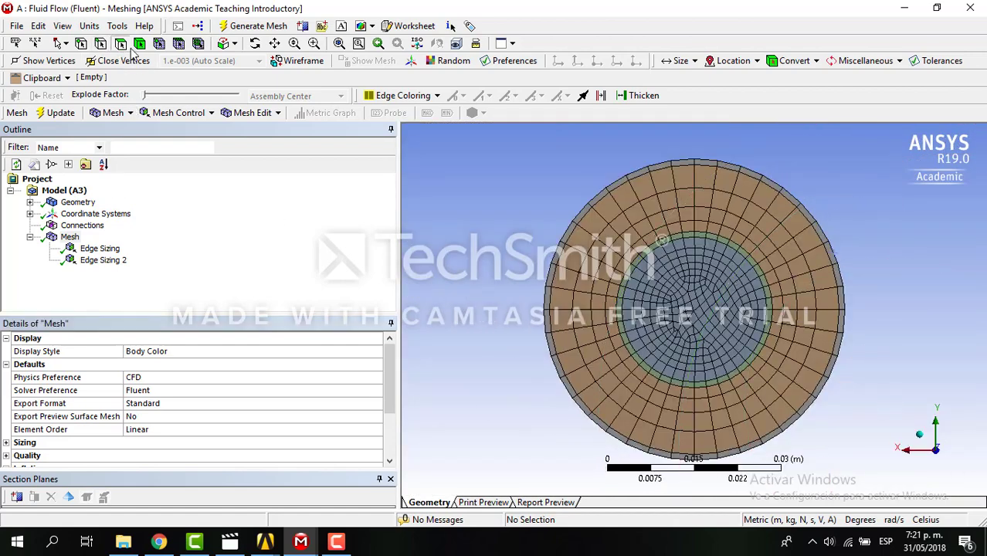
pyautogui.click(75, 202)
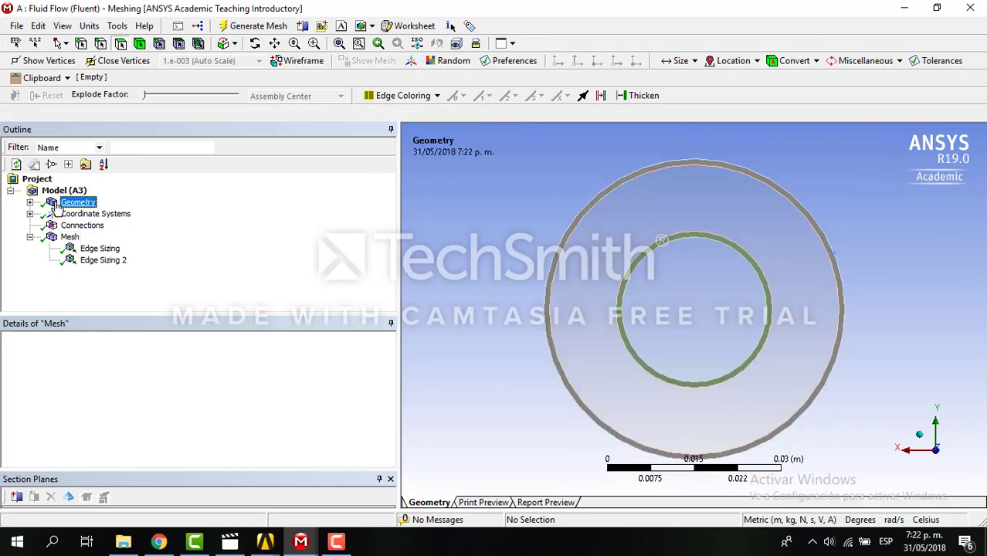
pyautogui.click(675, 306)
pyautogui.rightClick(675, 306)
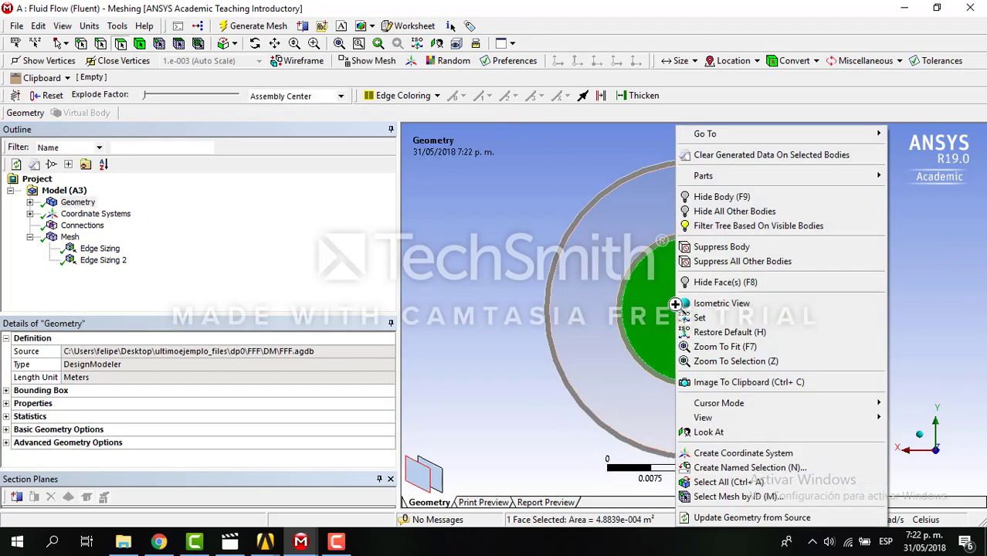
pyautogui.click(719, 467)
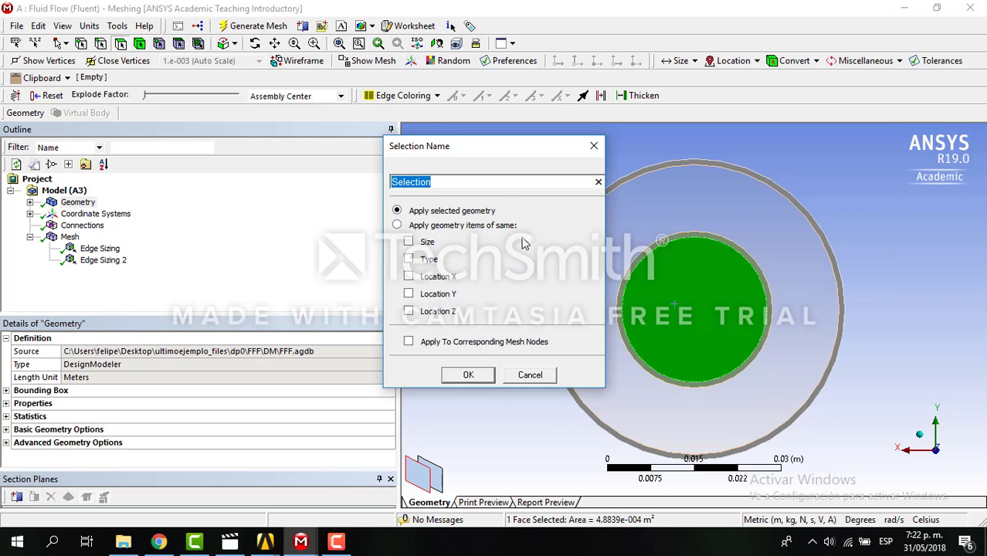
pyautogui.write('inlet')
pyautogui.click(468, 375)
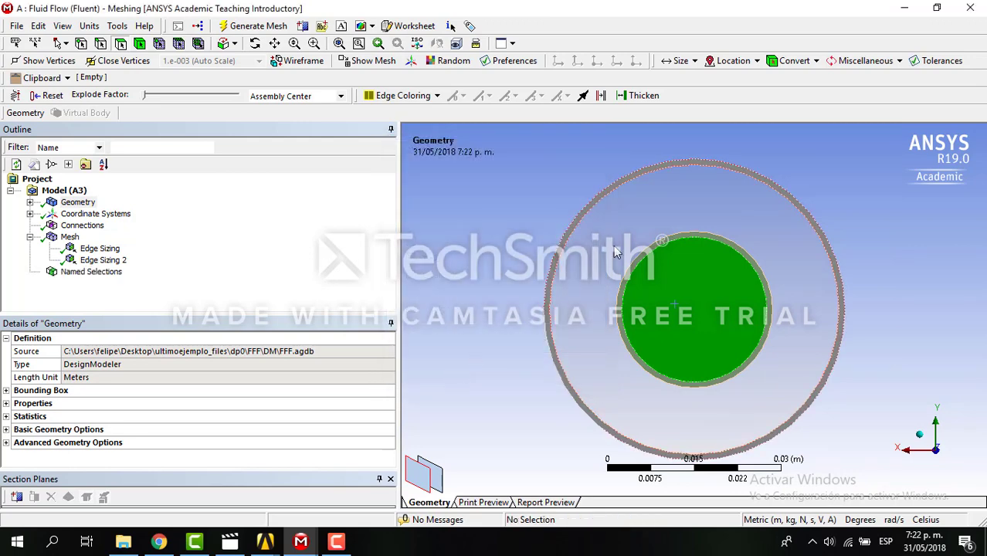
# - Create the PCM inlet named selection on the annular face at the same end
pyautogui.click(617, 253)
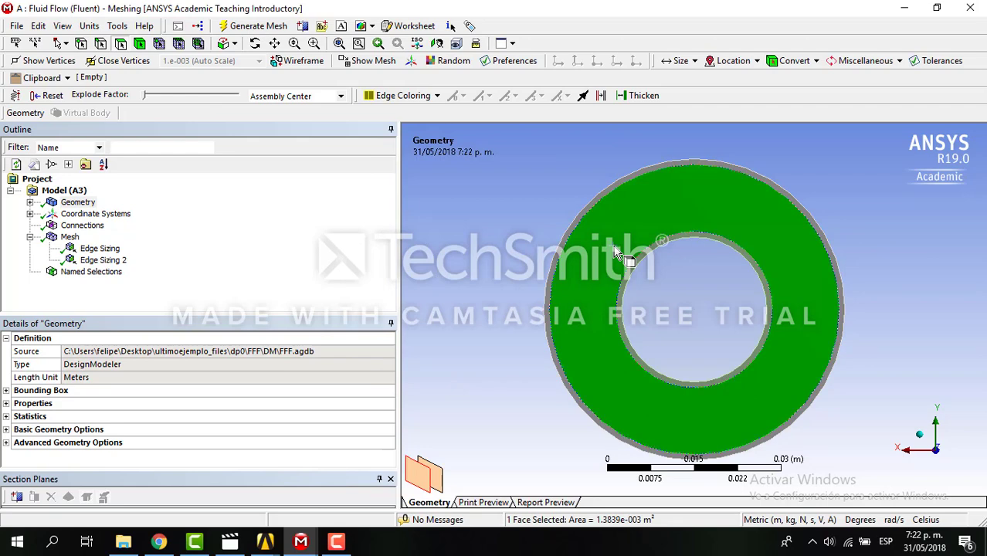
pyautogui.rightClick(616, 255)
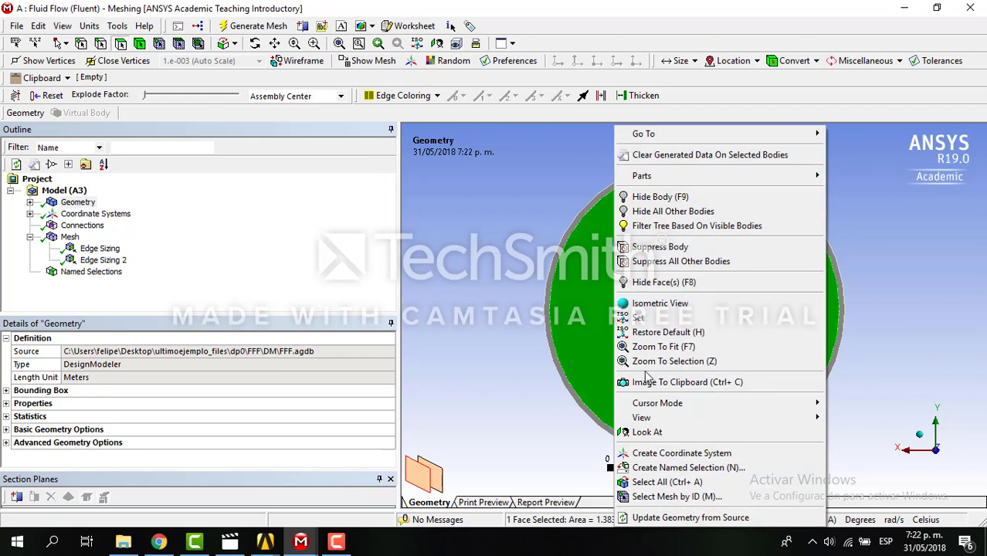
pyautogui.click(687, 468)
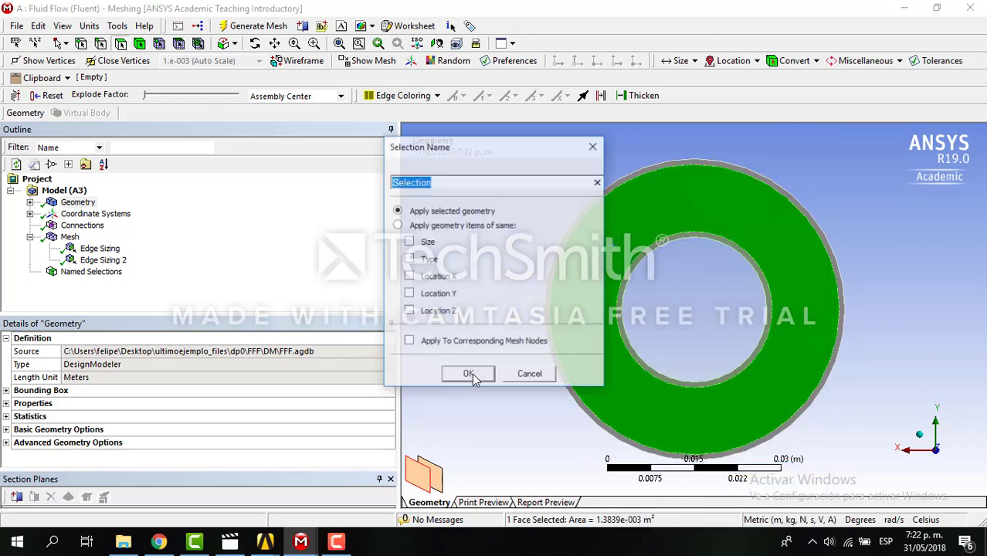
pyautogui.write('O')
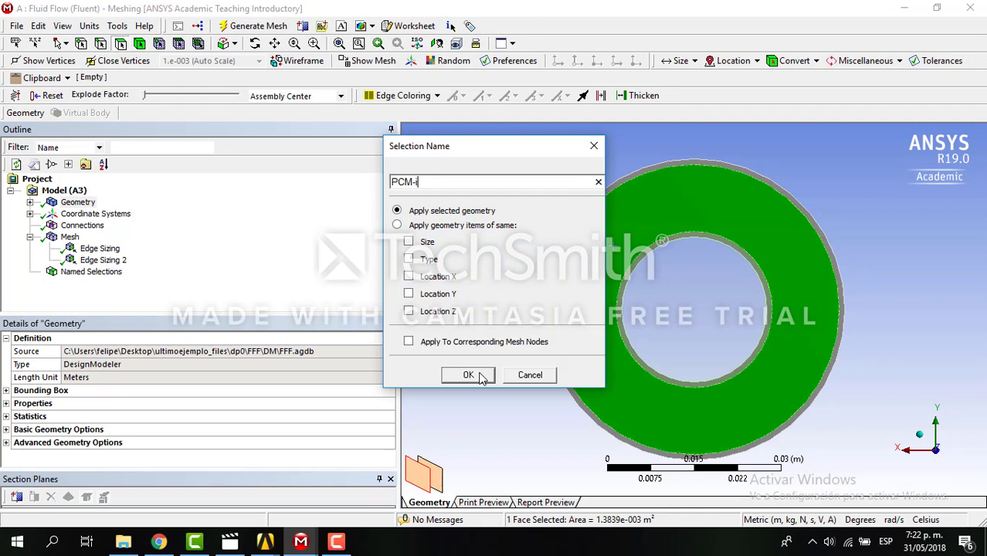
pyautogui.click(468, 376)
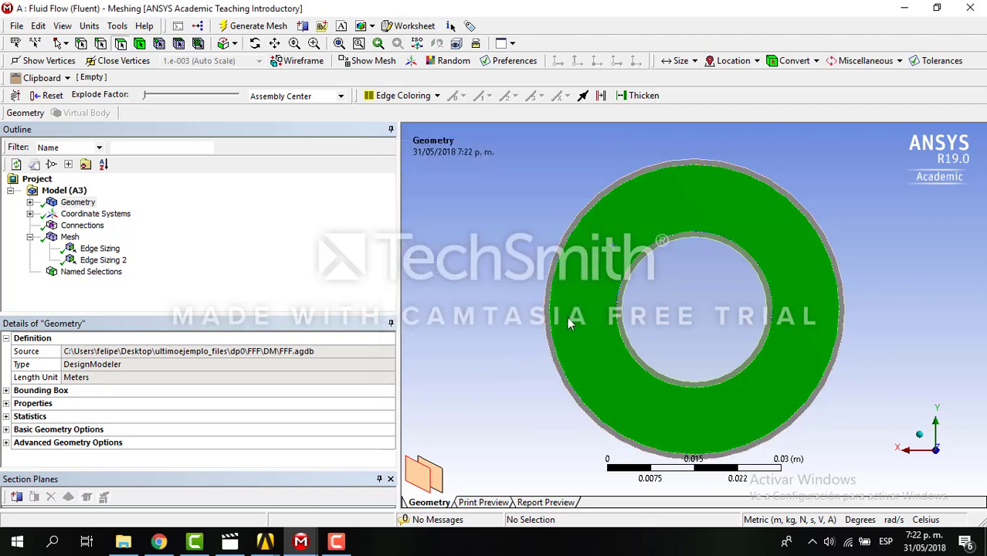
# - Create a named selection called "outlet" for the inner fluid's circular face at the opposite end
pyautogui.click(921, 438)
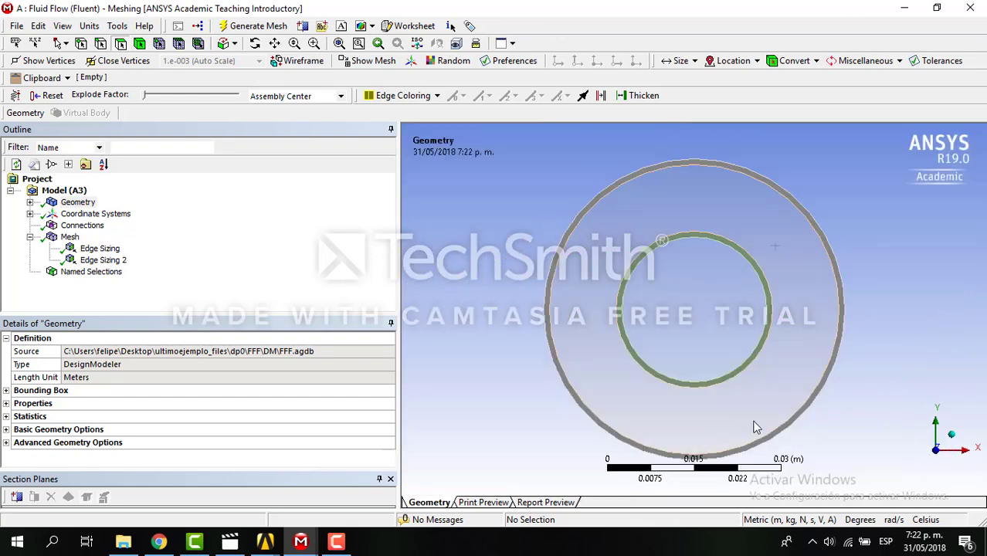
pyautogui.click(711, 323)
pyautogui.rightClick(701, 316)
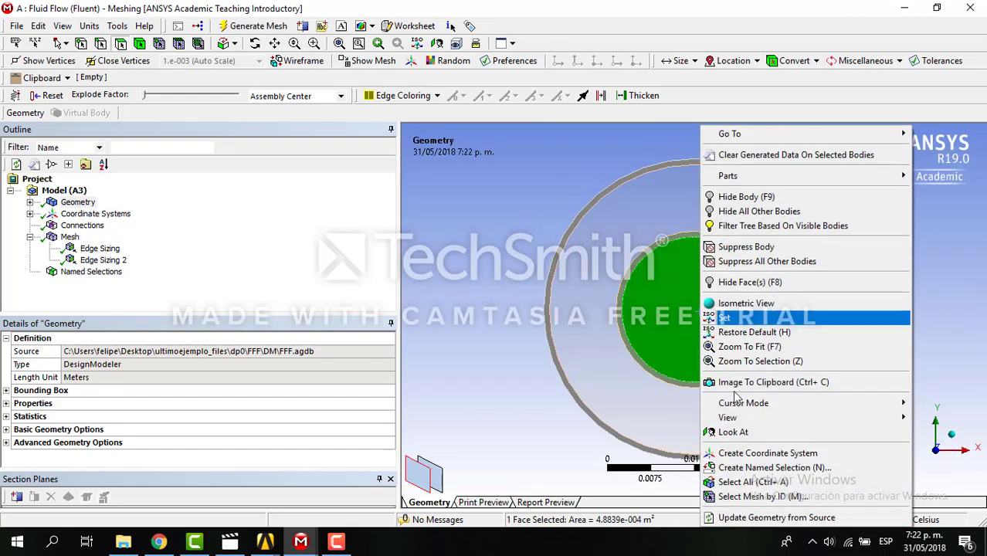
pyautogui.click(792, 468)
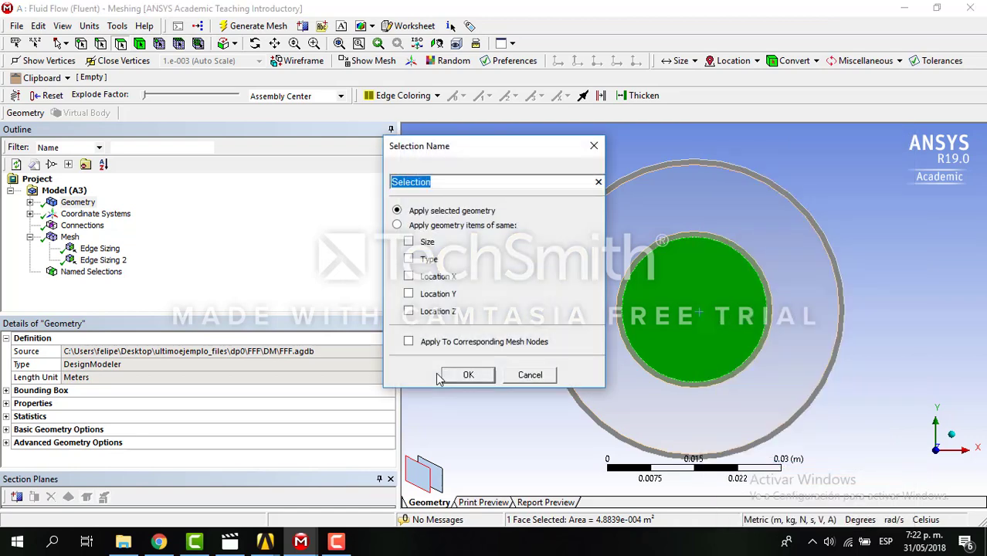
pyautogui.write('outlet')
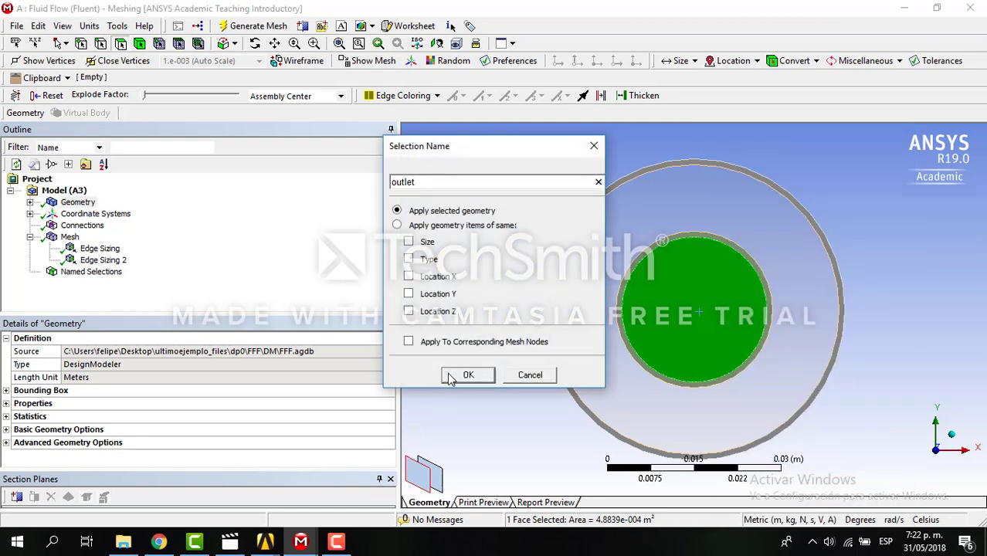
pyautogui.click(467, 375)
pyautogui.click(578, 300)
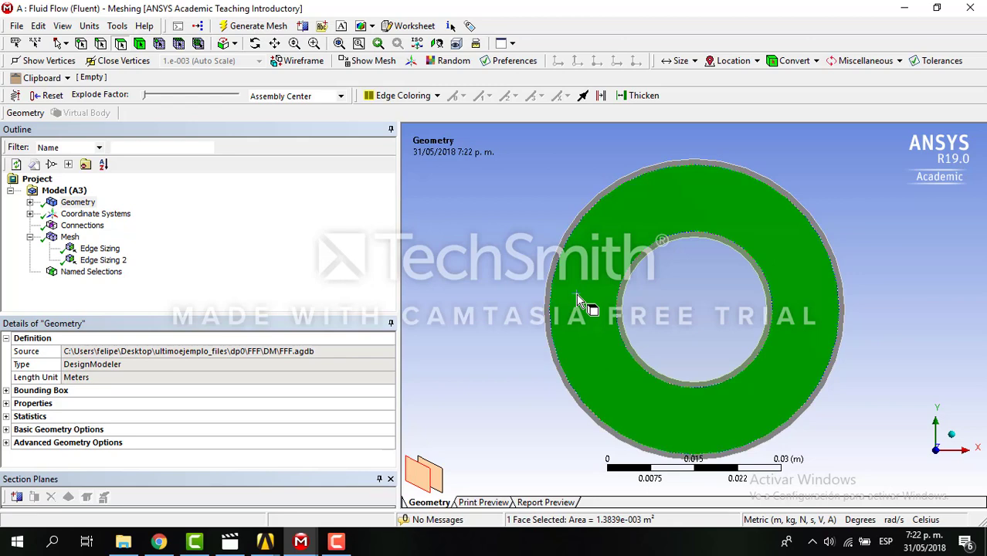
pyautogui.rightClick(580, 300)
pyautogui.click(618, 477)
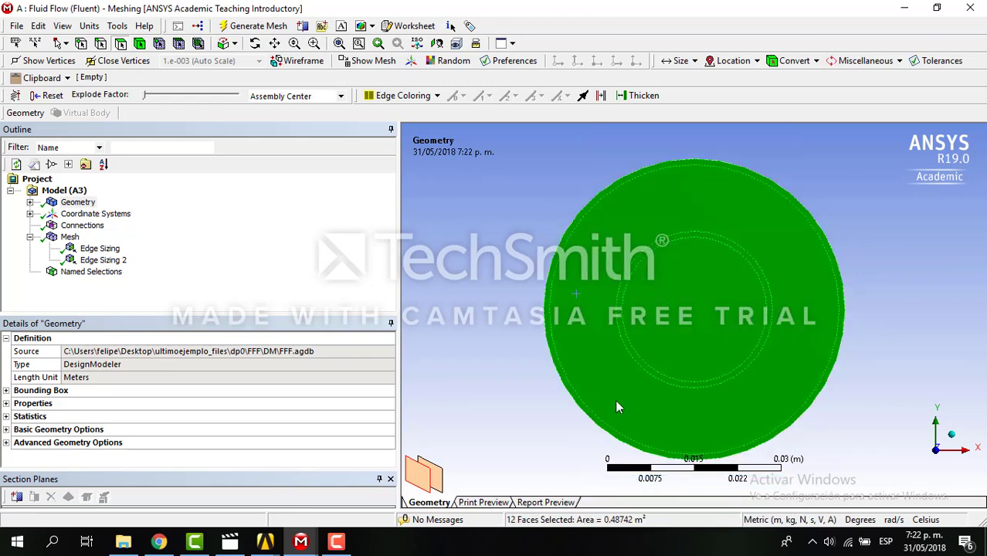
pyautogui.click(666, 318)
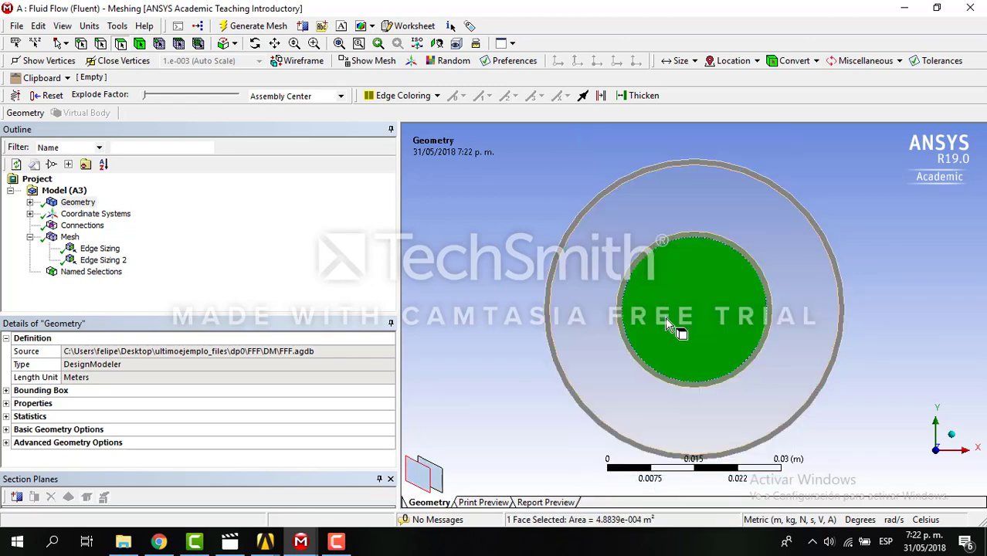
# - Create a named selection called "PCM-outlet" for the annular face at the outlet end
pyautogui.click(589, 297)
pyautogui.rightClick(585, 300)
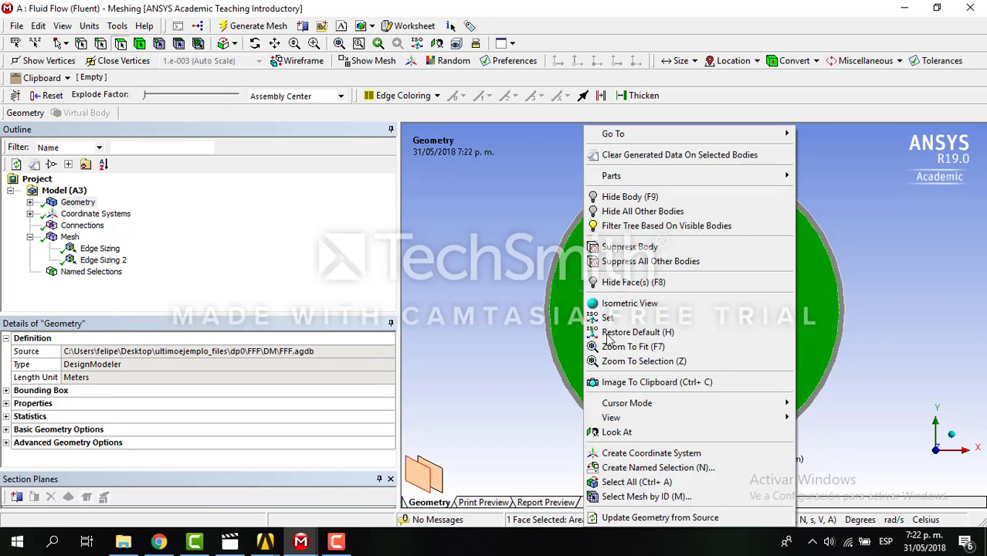
pyautogui.click(641, 467)
pyautogui.write('PCM-outlet')
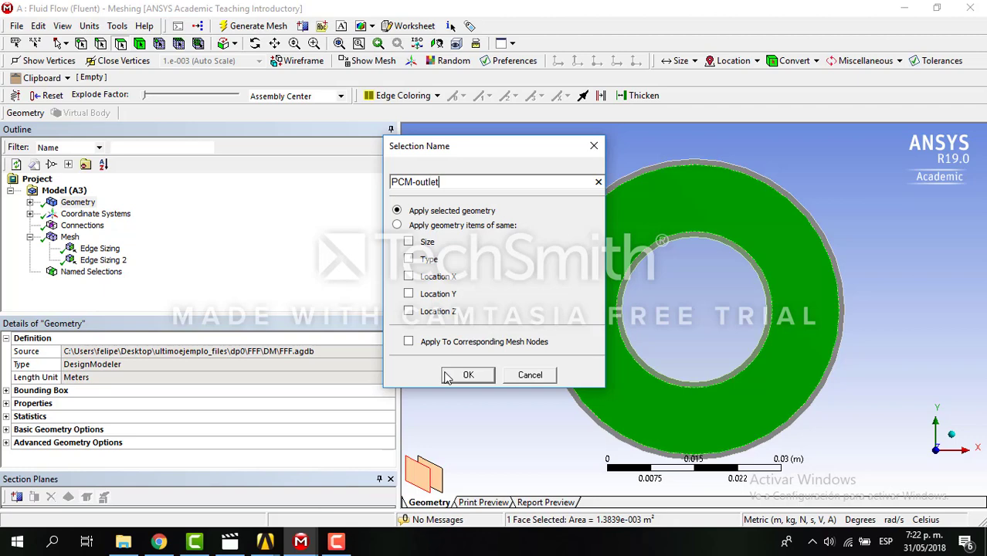
pyautogui.click(448, 376)
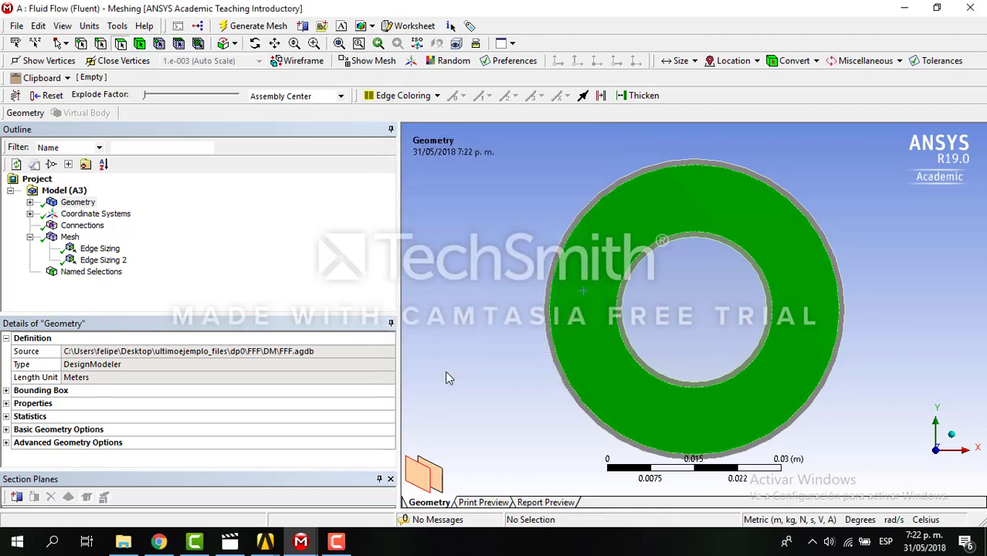
# - Create a named selection called "outter pipe wall" for the outer pipe's exterior cylindrical surface
pyautogui.moveTo(446, 378); pyautogui.dragTo(619, 341, button='middle')
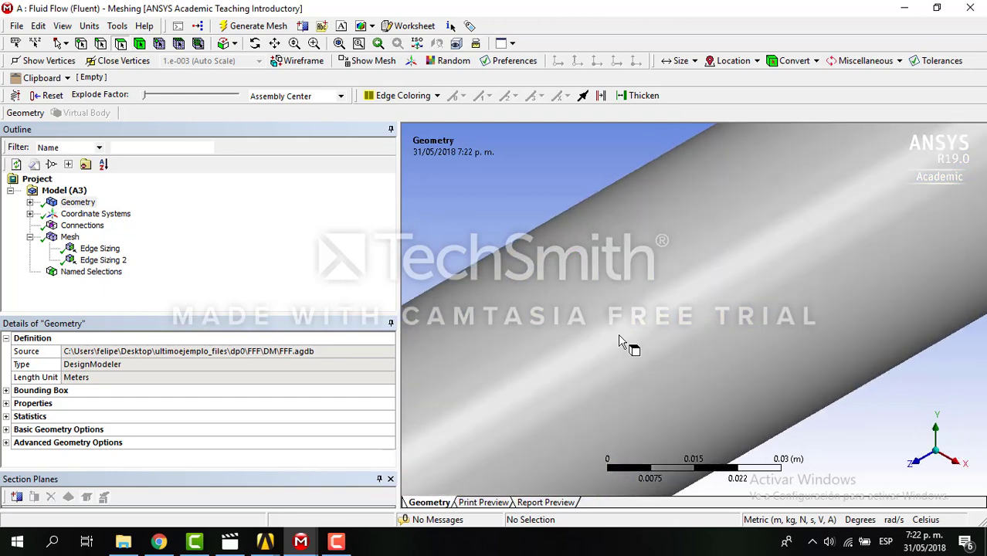
pyautogui.click(620, 341)
pyautogui.rightClick(620, 342)
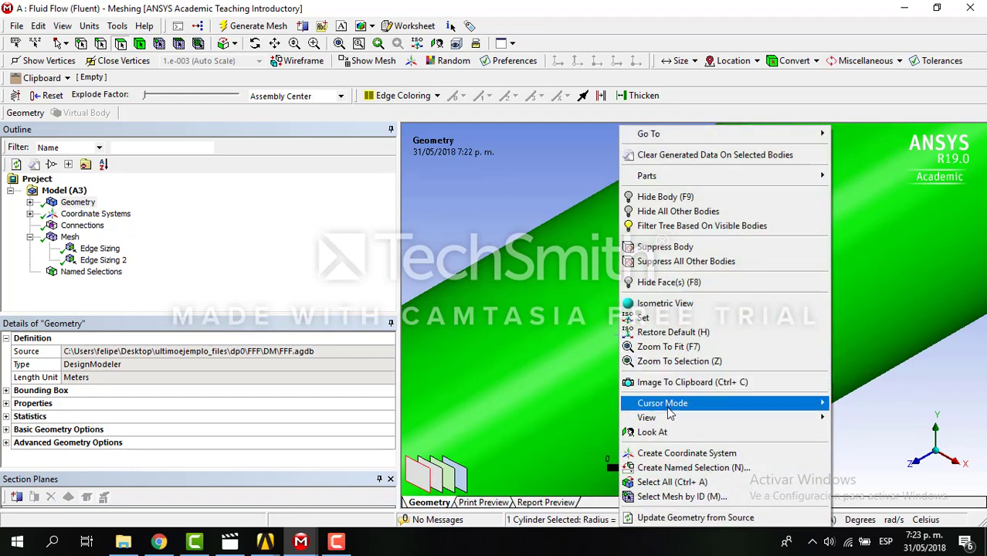
pyautogui.click(666, 468)
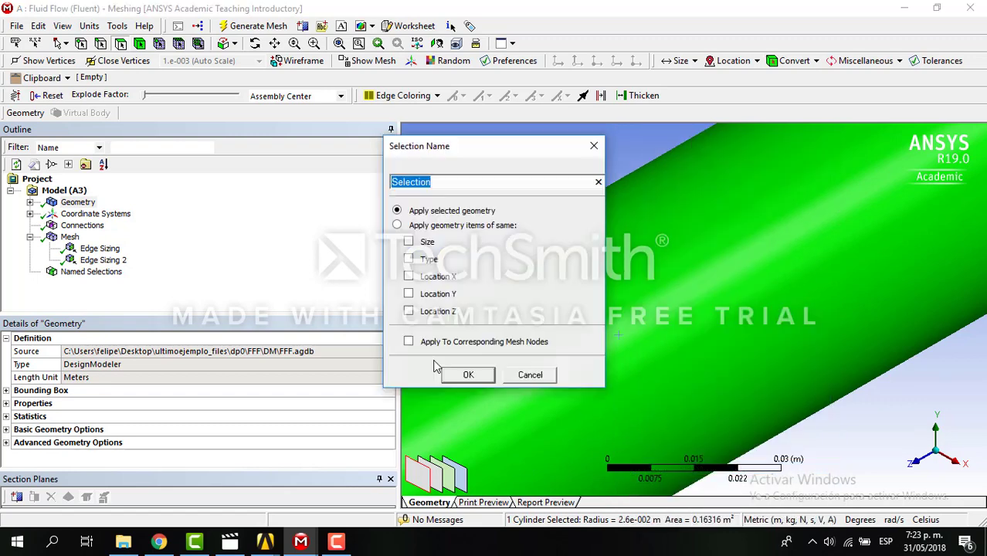
pyautogui.write('outter pipe wall')
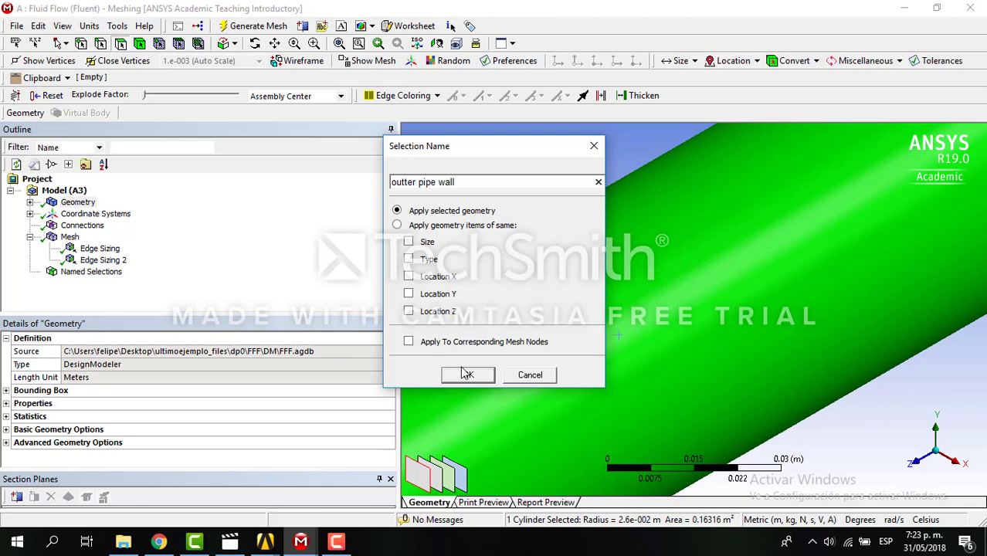
pyautogui.click(467, 374)
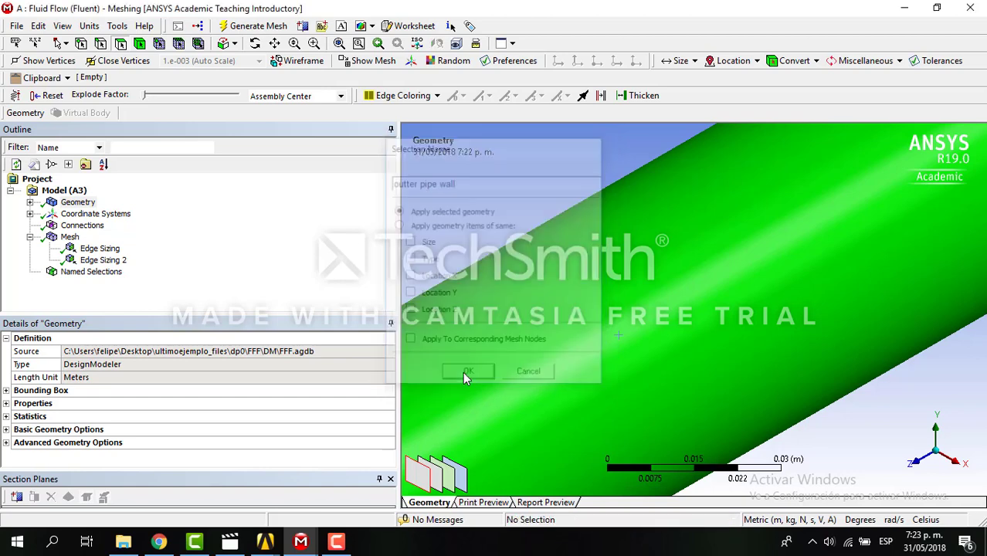
pyautogui.click(921, 464)
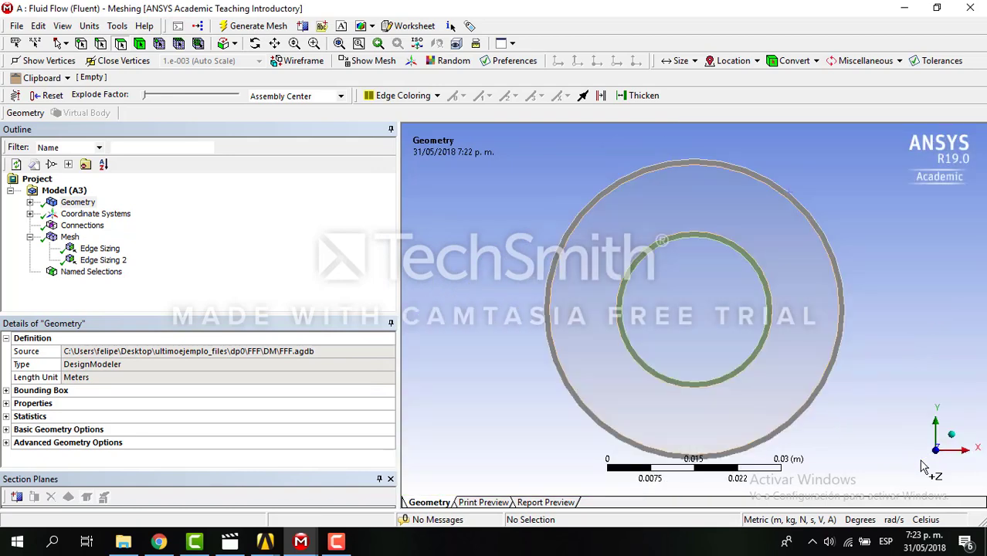
# - Hide the annular body between the inner and outer pipes to expose the inner pipe's outer wall
pyautogui.click(257, 45)
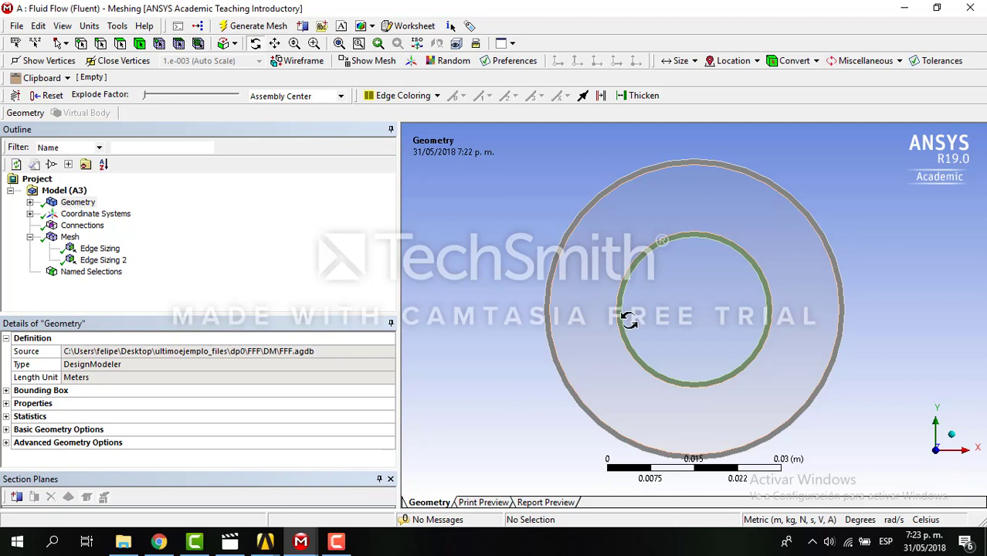
pyautogui.moveTo(629, 321); pyautogui.dragTo(629, 321)
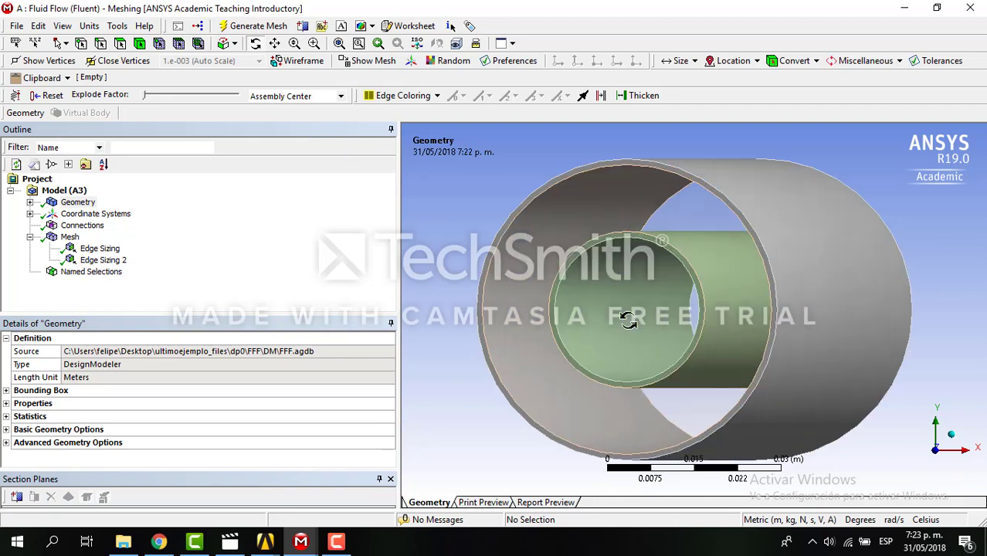
pyautogui.click(119, 43)
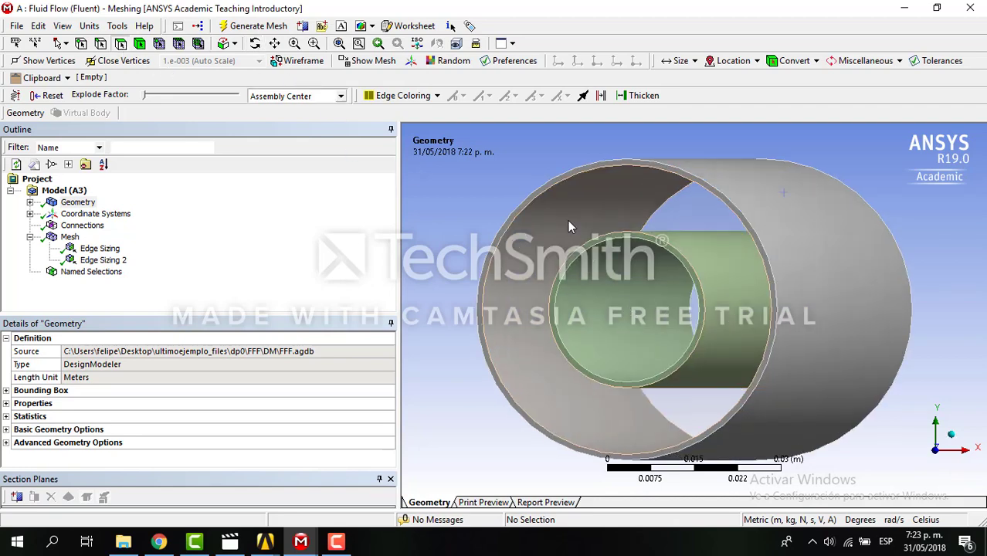
pyautogui.click(693, 250)
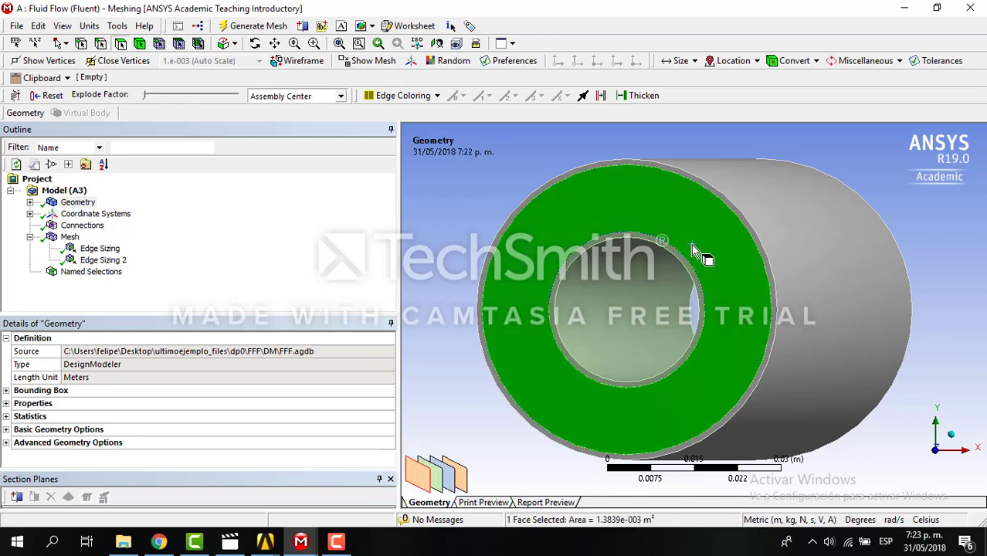
pyautogui.rightClick(693, 249)
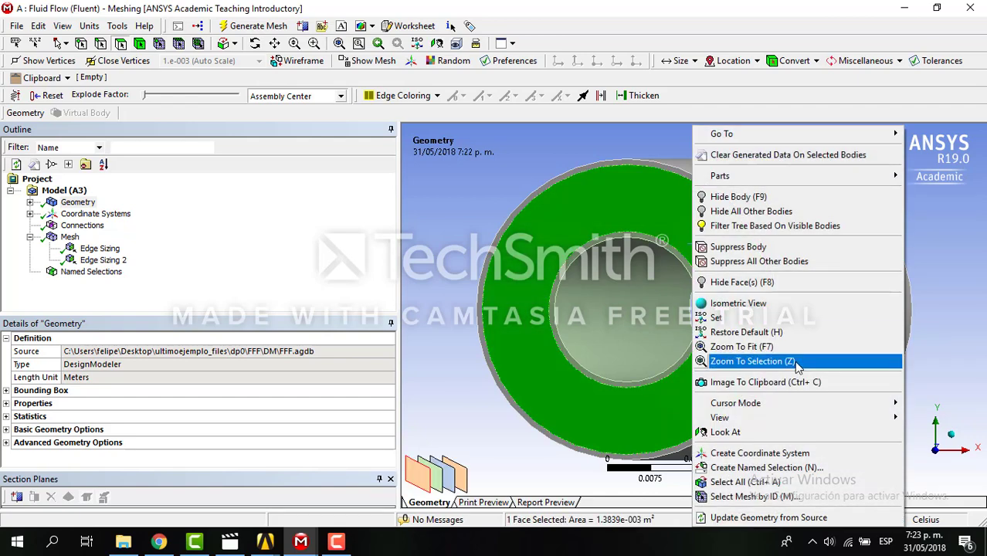
pyautogui.click(734, 197)
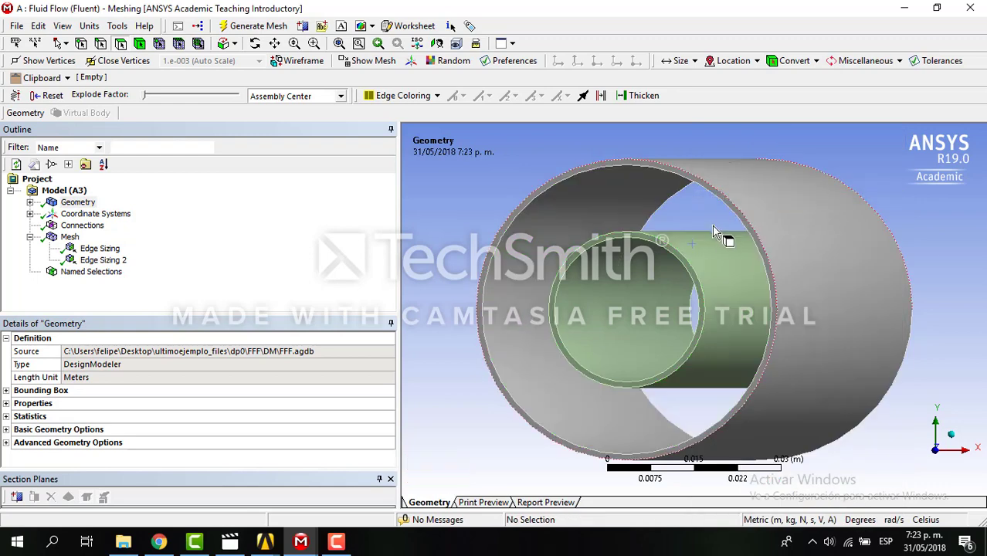
# - Create a named selection called "inner pipe outter wall" from the inner pipe's outer cylindrical face
pyautogui.click(695, 248)
pyautogui.rightClick(695, 248)
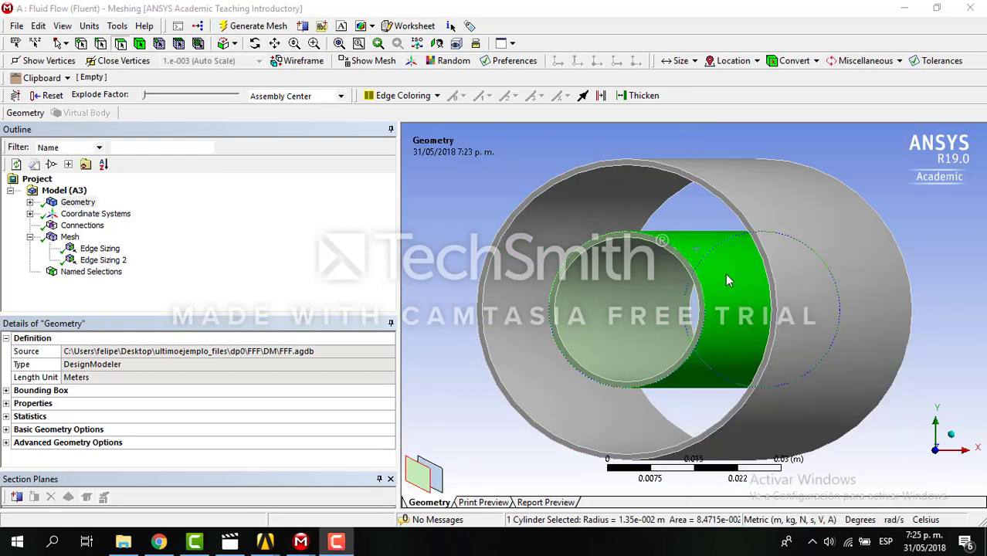
pyautogui.rightClick(726, 273)
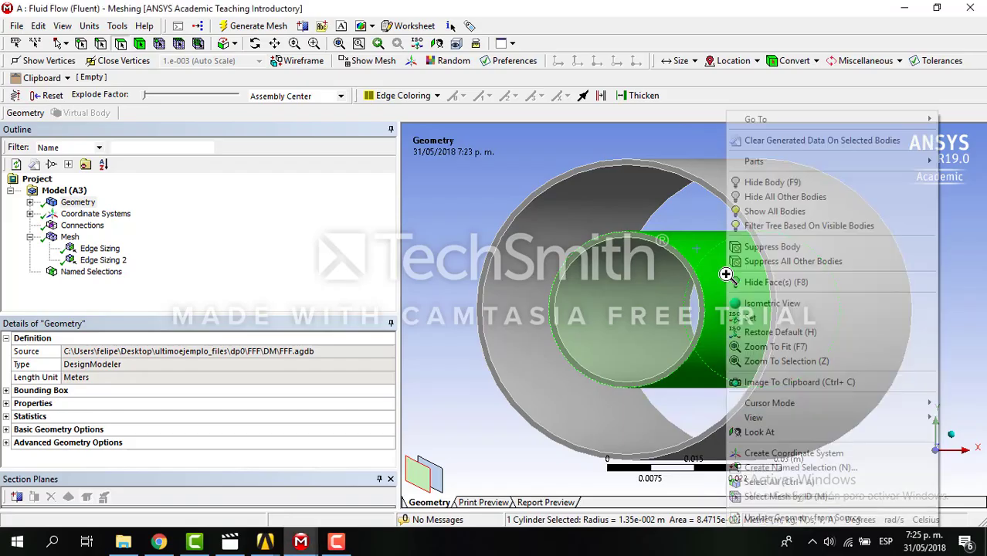
pyautogui.click(765, 468)
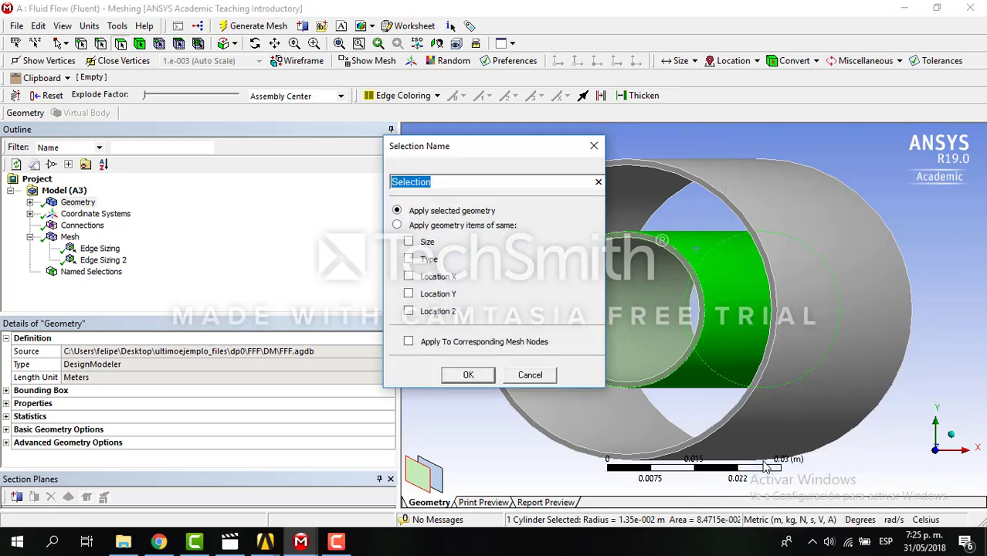
pyautogui.write('inner pipe outter wall')
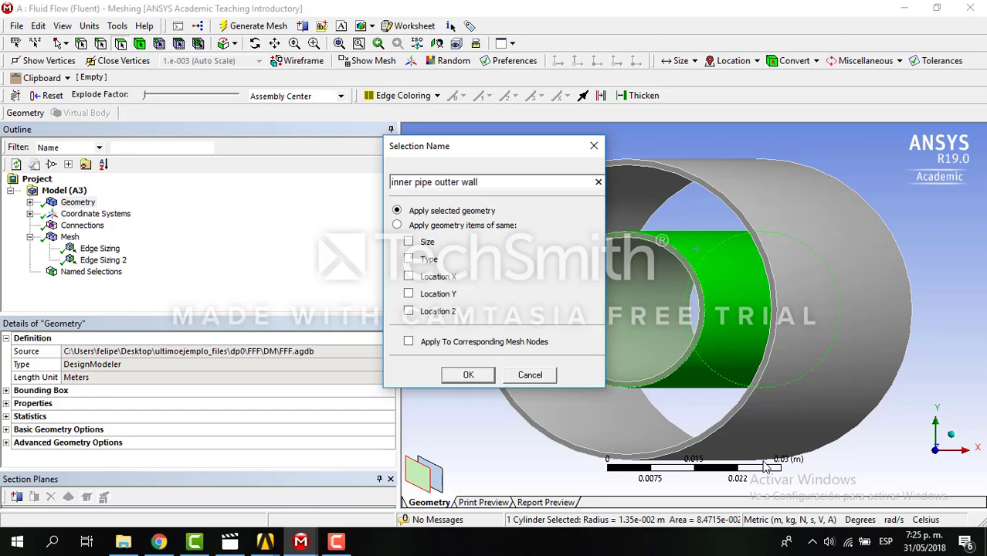
pyautogui.click(468, 375)
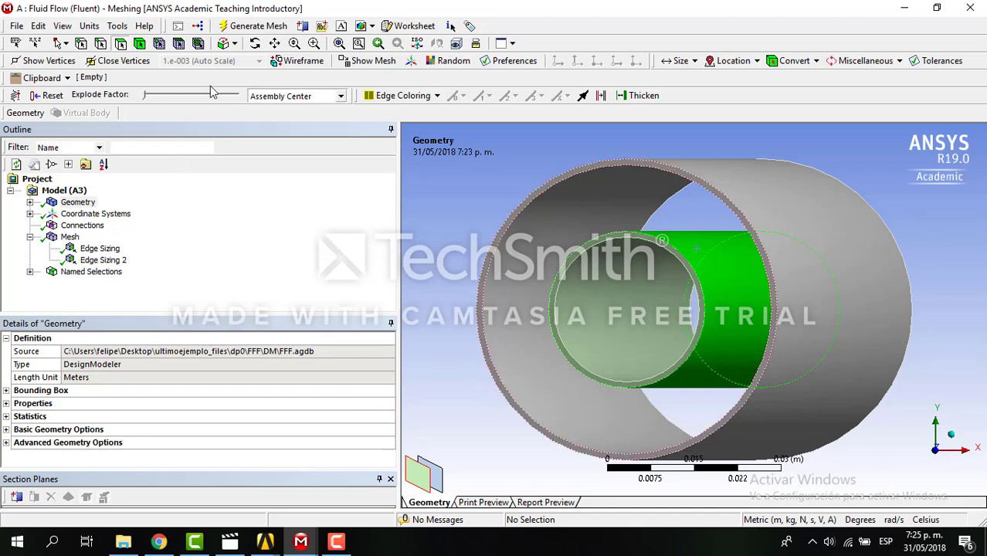
# - Create a named selection called "outter pipe" from the outer pipe's solid body
pyautogui.click(140, 43)
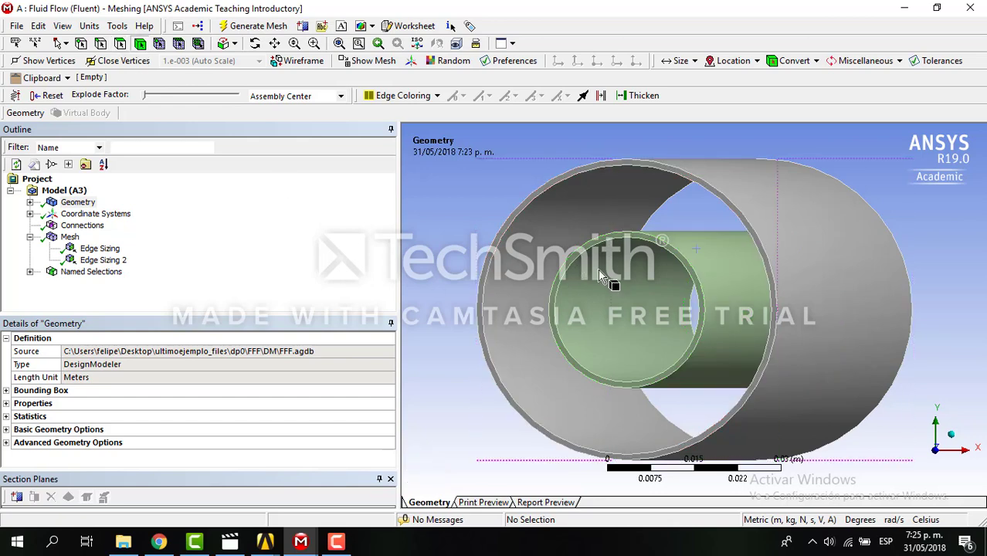
pyautogui.click(559, 232)
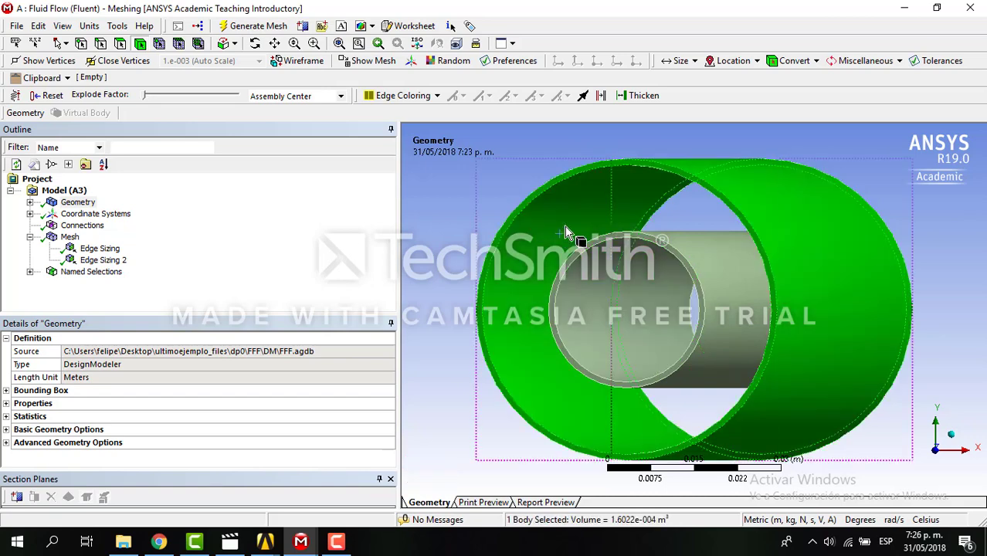
pyautogui.rightClick(567, 236)
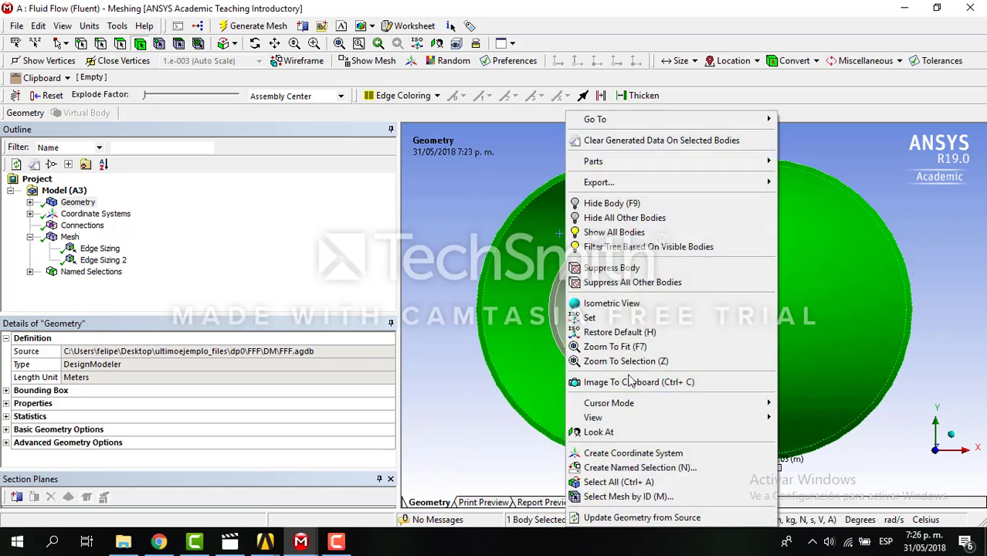
pyautogui.click(636, 469)
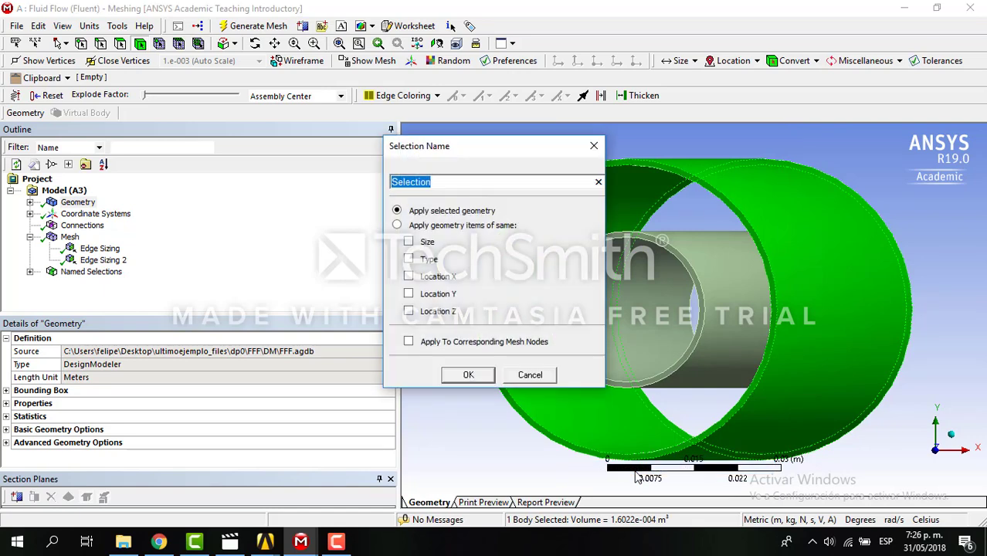
pyautogui.write('outter pipe')
pyautogui.click(468, 375)
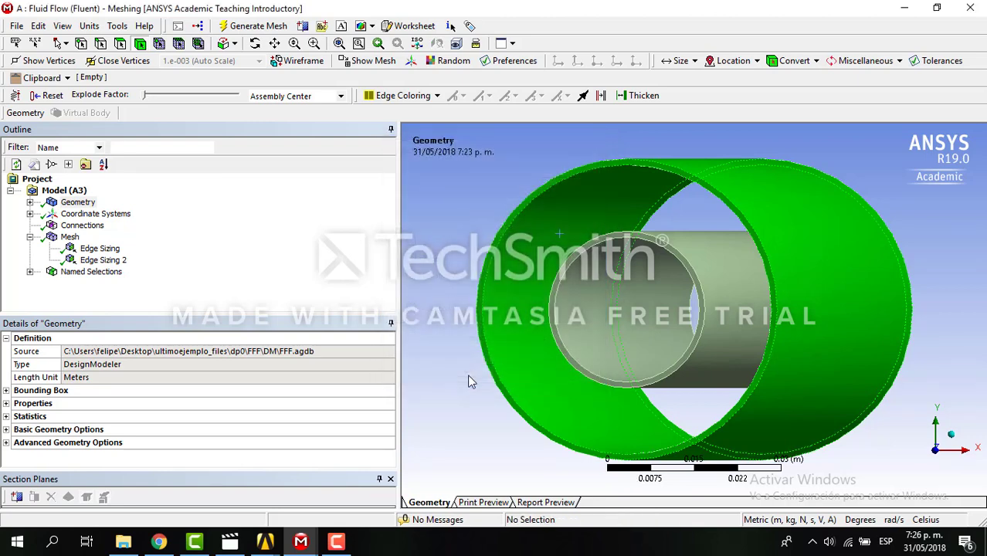
# - Create a named selection called "Fluid-domain" from the cylindrical body inside the inner pipe
pyautogui.click(562, 285)
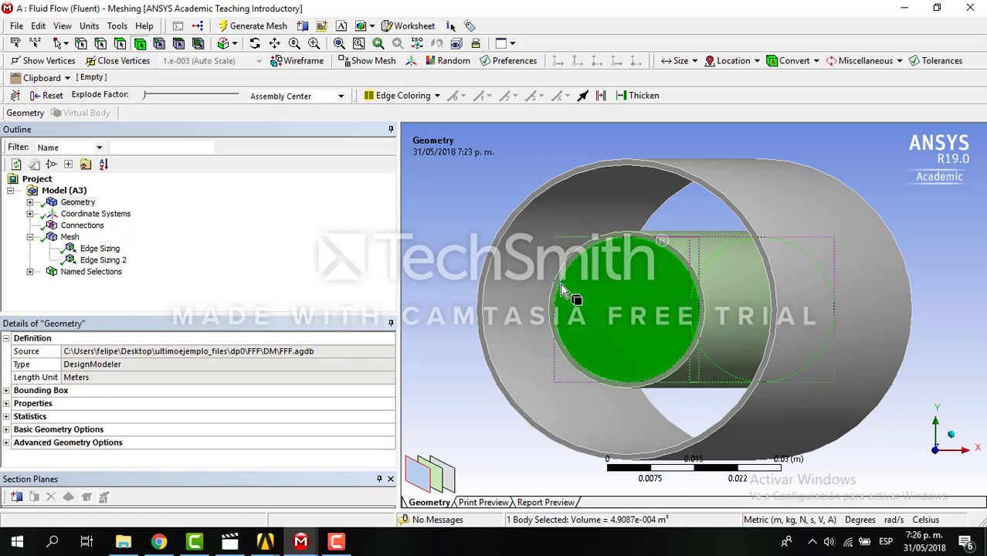
pyautogui.rightClick(562, 286)
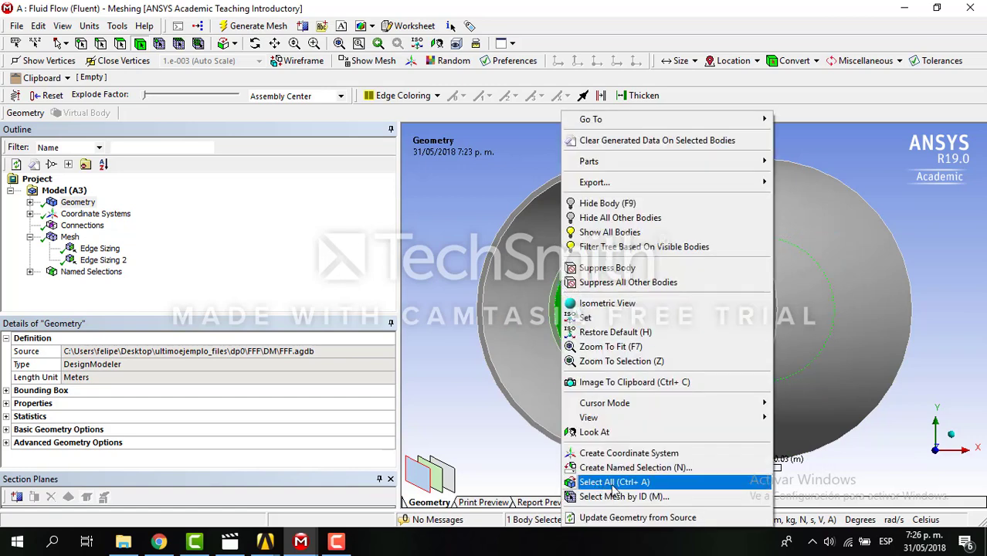
pyautogui.click(639, 468)
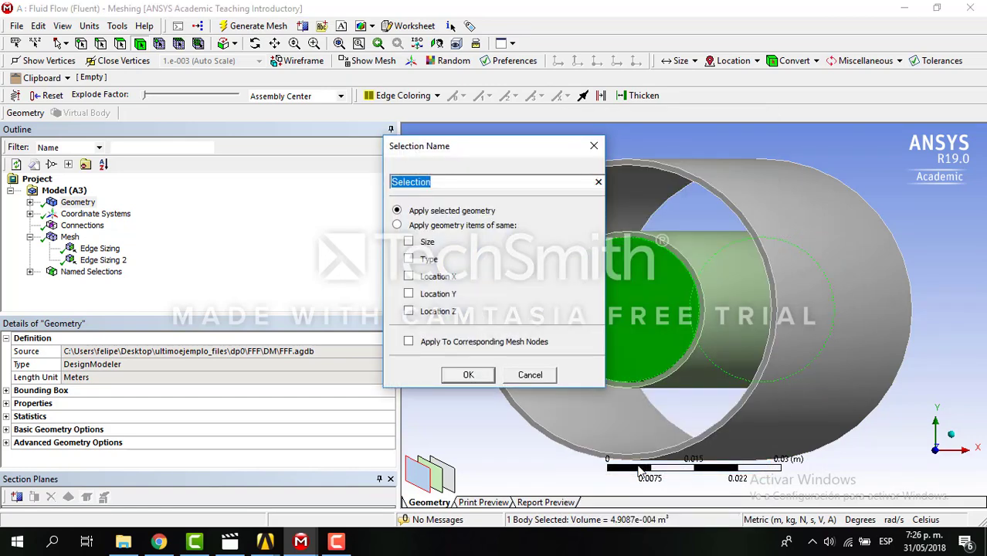
pyautogui.write('Fluid-domain')
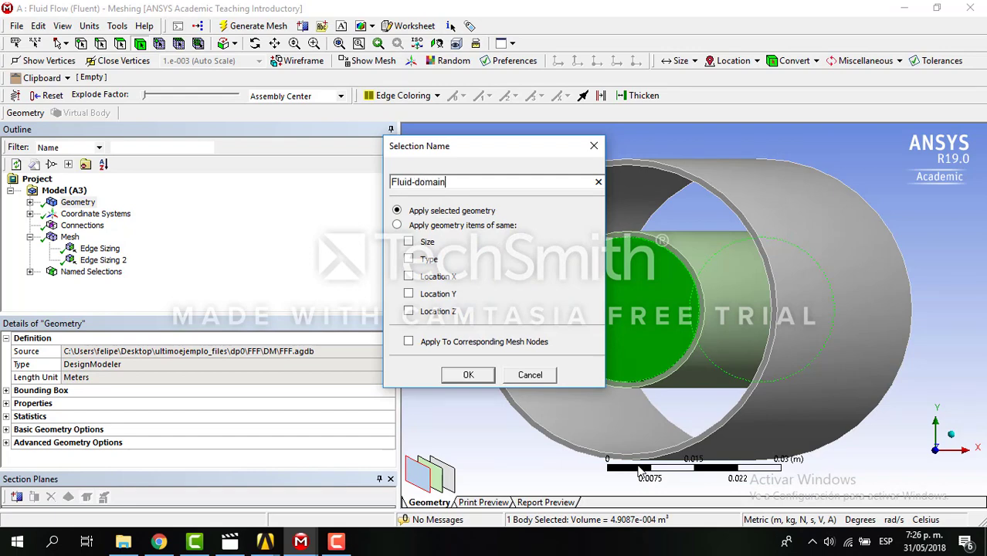
pyautogui.click(468, 375)
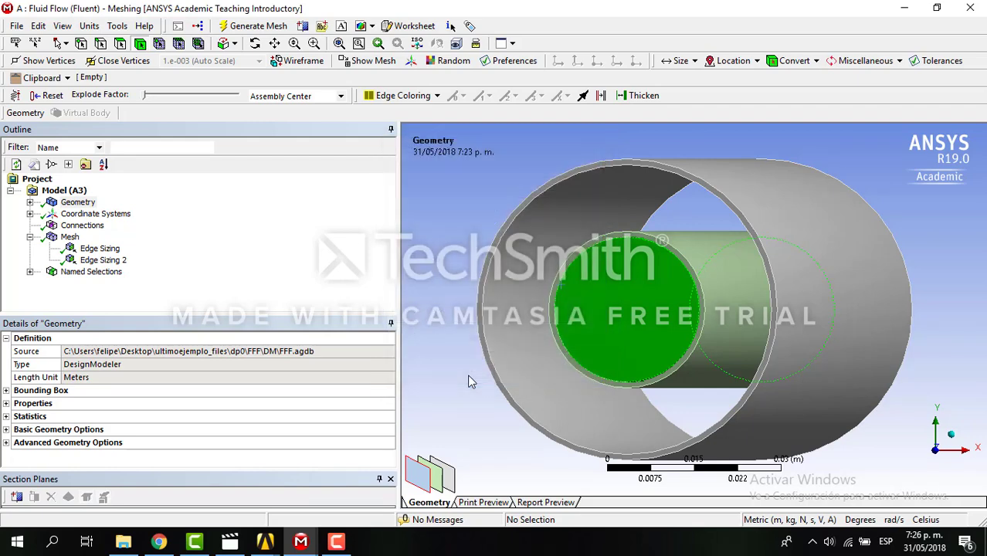
# - Create a named selection called "inner pipe" from the inner pipe's solid body
pyautogui.click(697, 261)
pyautogui.rightClick(698, 261)
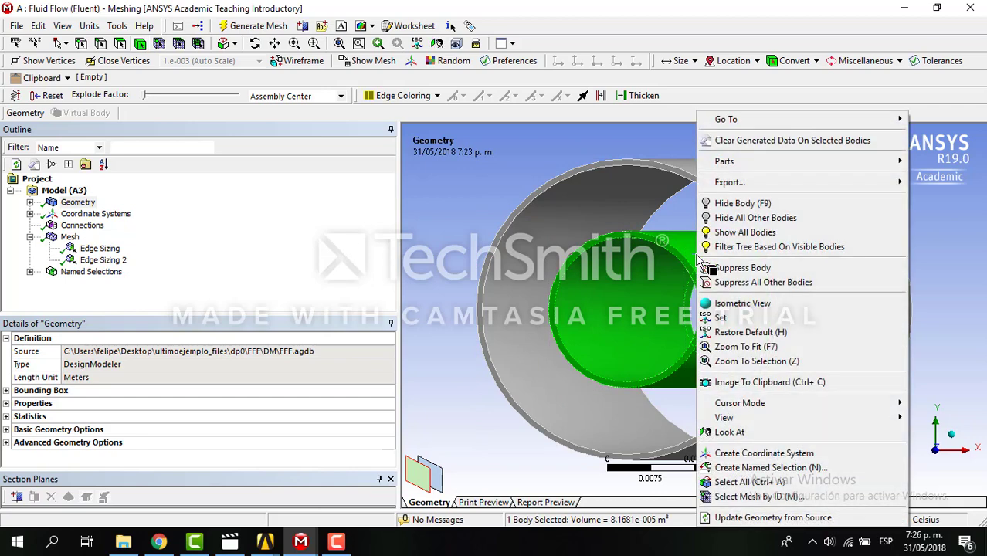
pyautogui.click(761, 468)
pyautogui.press('BackSpace')
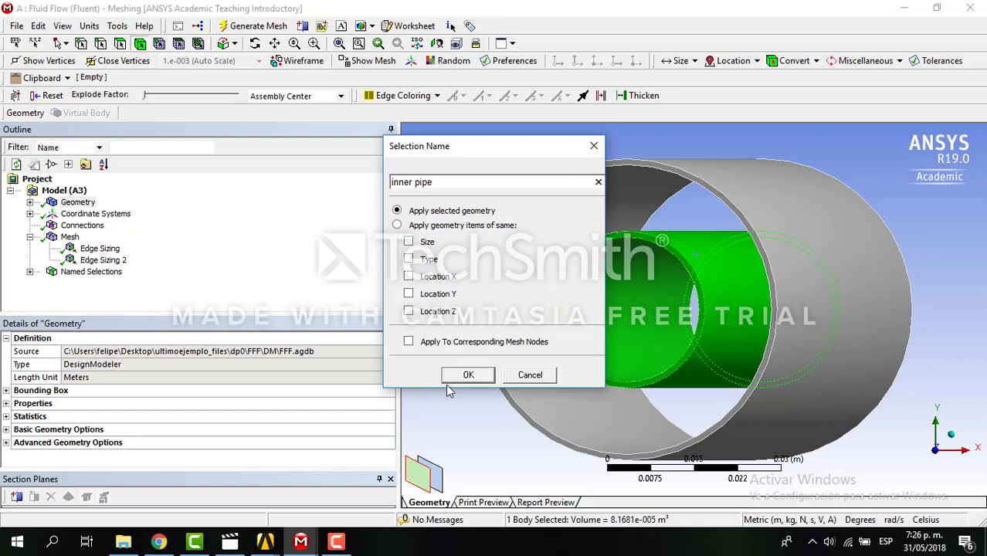
pyautogui.click(468, 375)
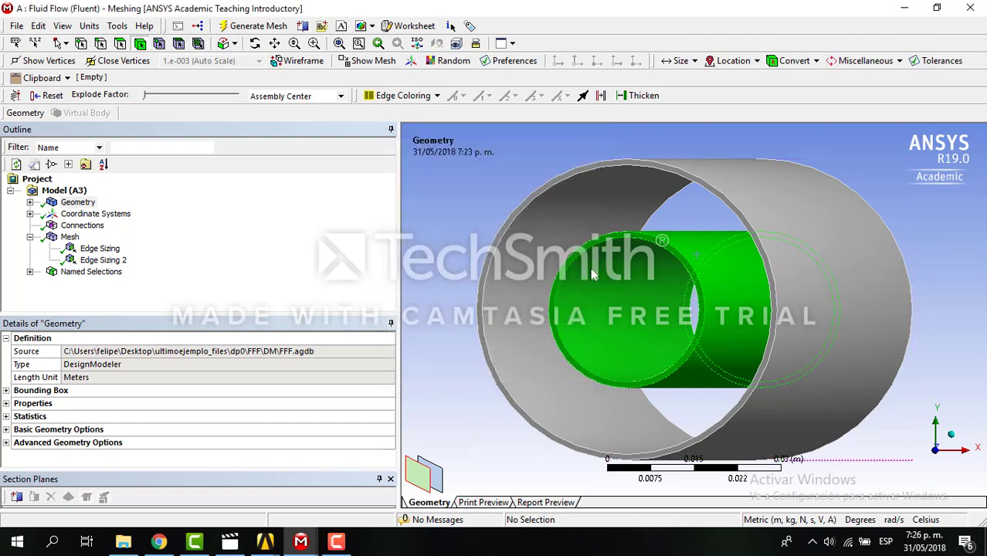
# - Show all bodies again and create a named selection called "DPC Fluid" from the annular body between the pipes
pyautogui.rightClick(593, 274)
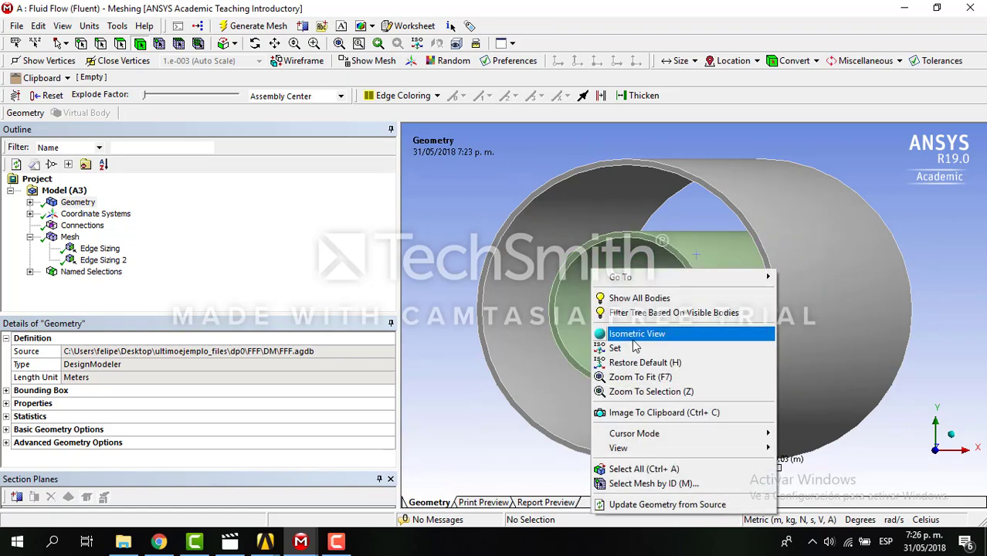
pyautogui.click(640, 298)
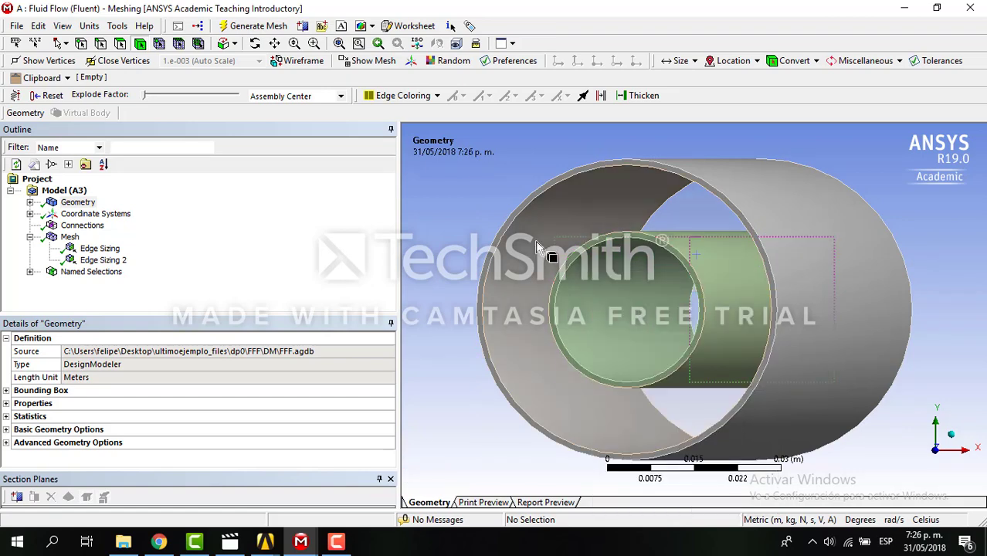
pyautogui.click(540, 248)
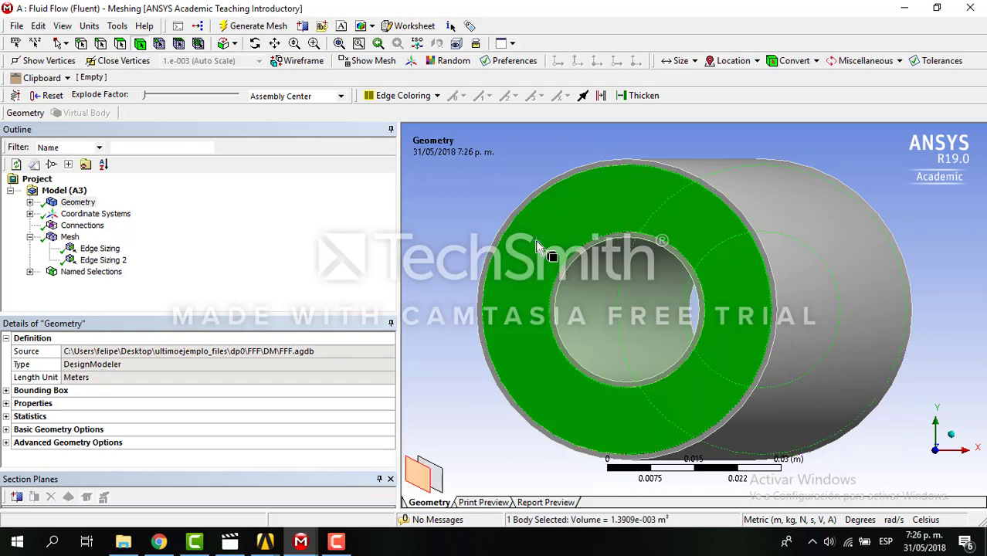
pyautogui.rightClick(538, 245)
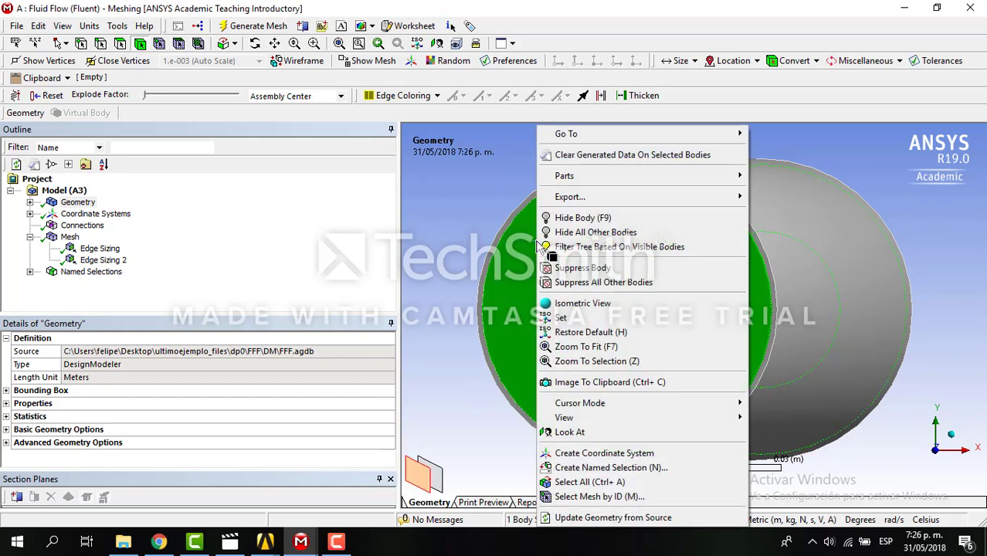
pyautogui.click(611, 467)
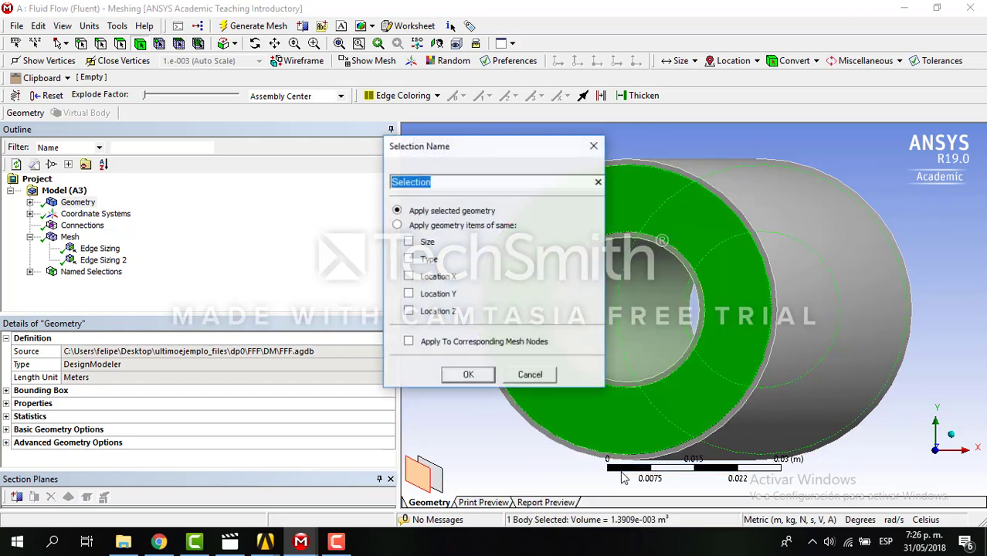
pyautogui.write('DPC Fluid')
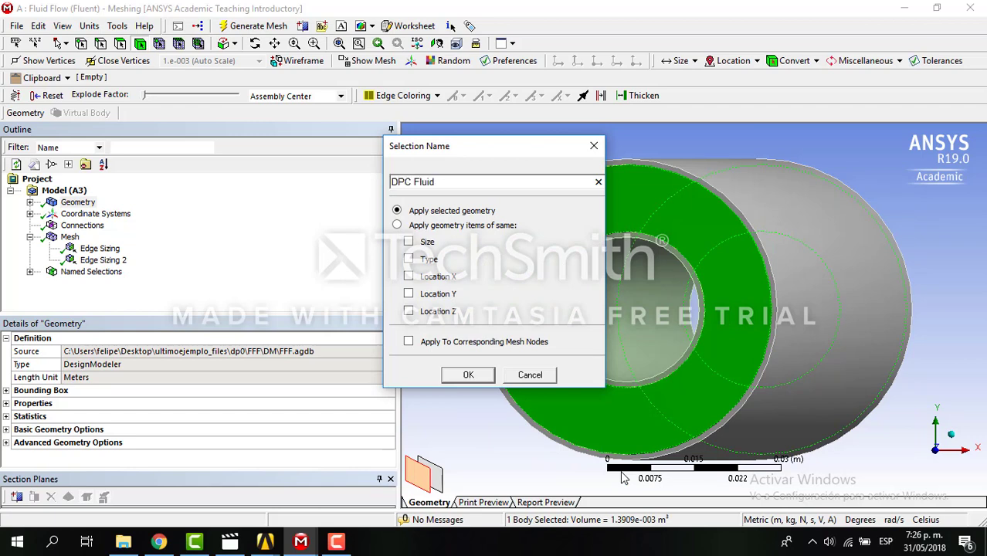
pyautogui.click(469, 375)
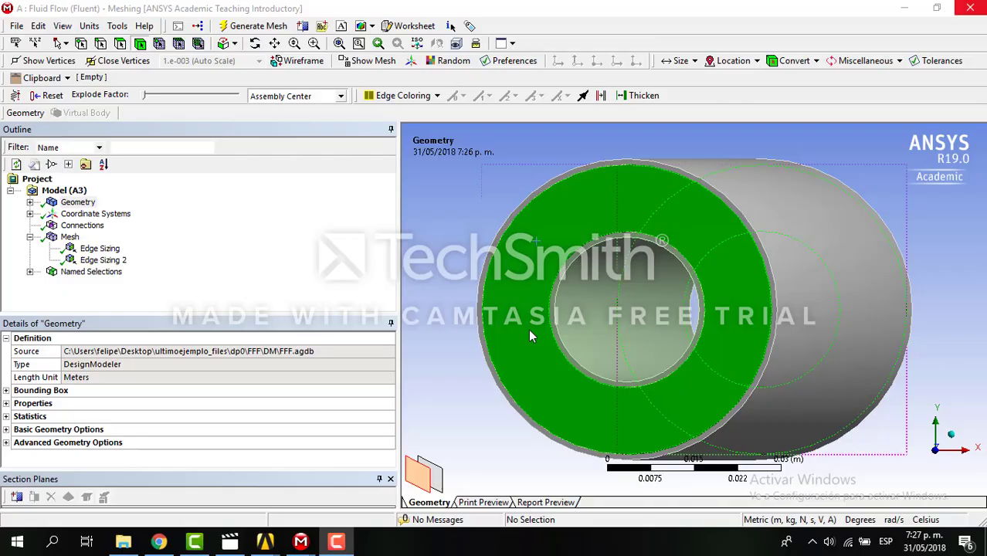
# - Save the project and launch Fluent for the Setup cell with the Double Precision option enabled
pyautogui.click(17, 25)
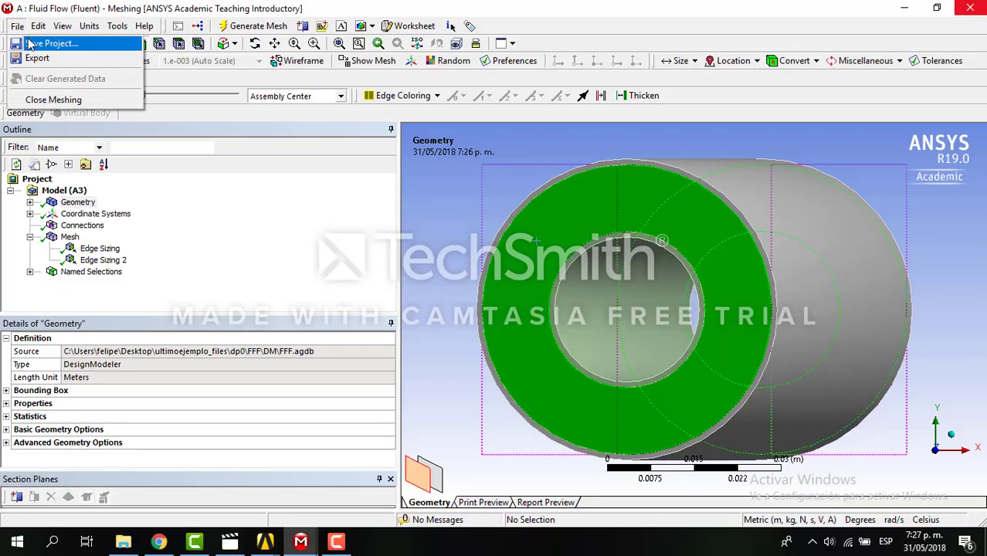
pyautogui.click(32, 45)
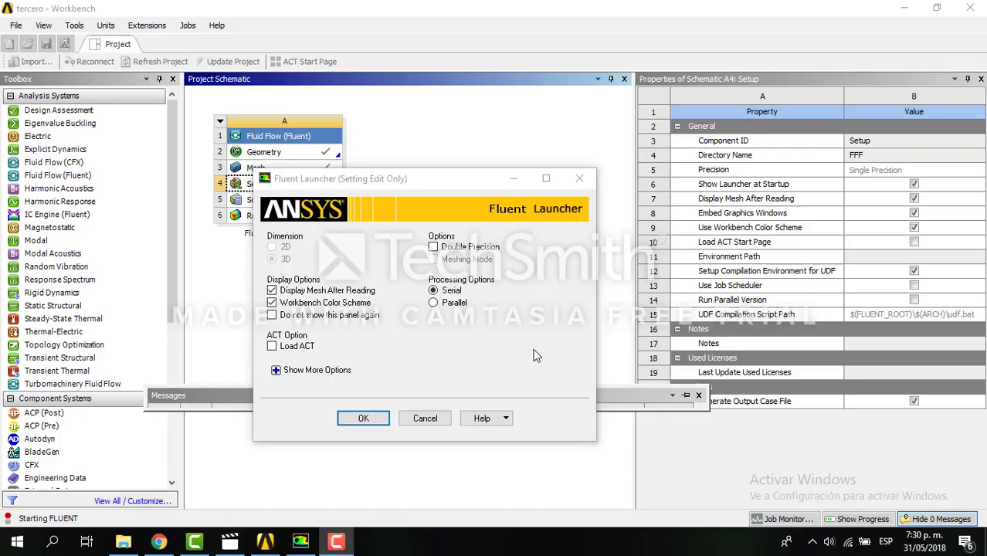
pyautogui.click(434, 248)
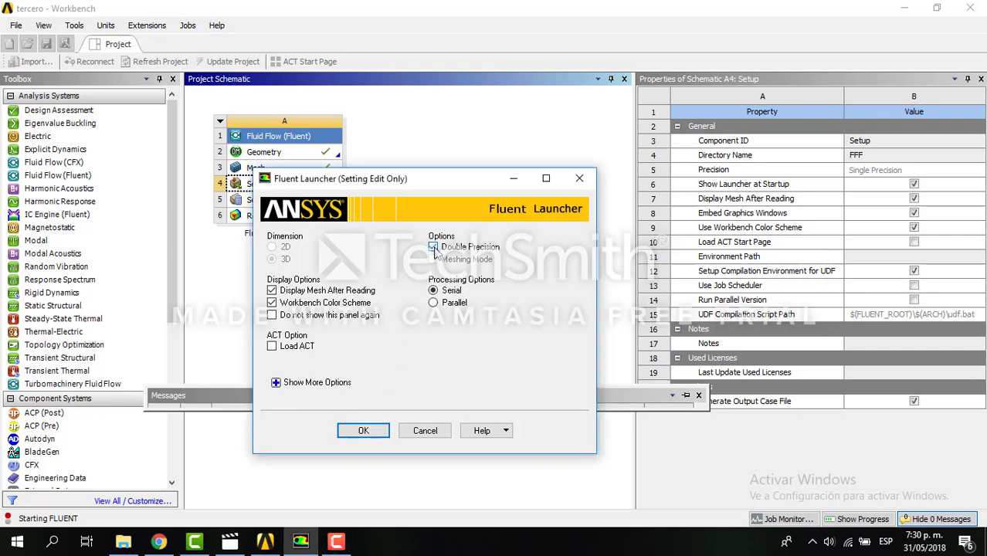
pyautogui.click(356, 432)
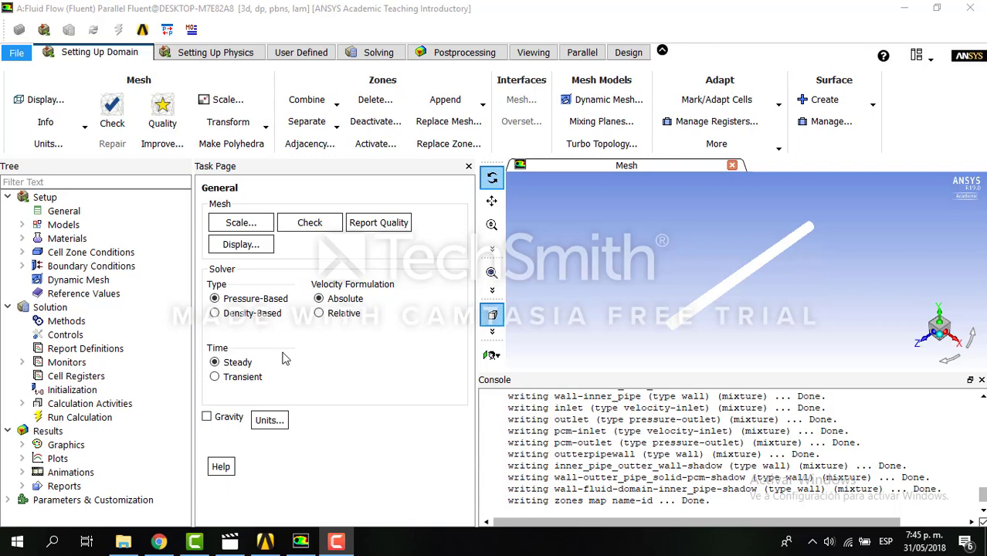
# - Switch the solver to transient time and enable the energy equation
pyautogui.click(240, 377)
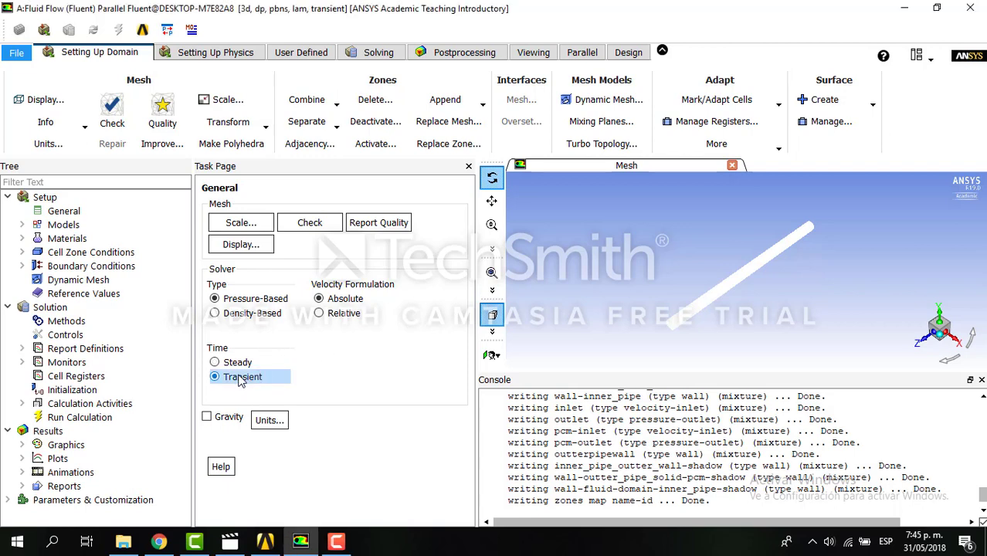
pyautogui.click(22, 227)
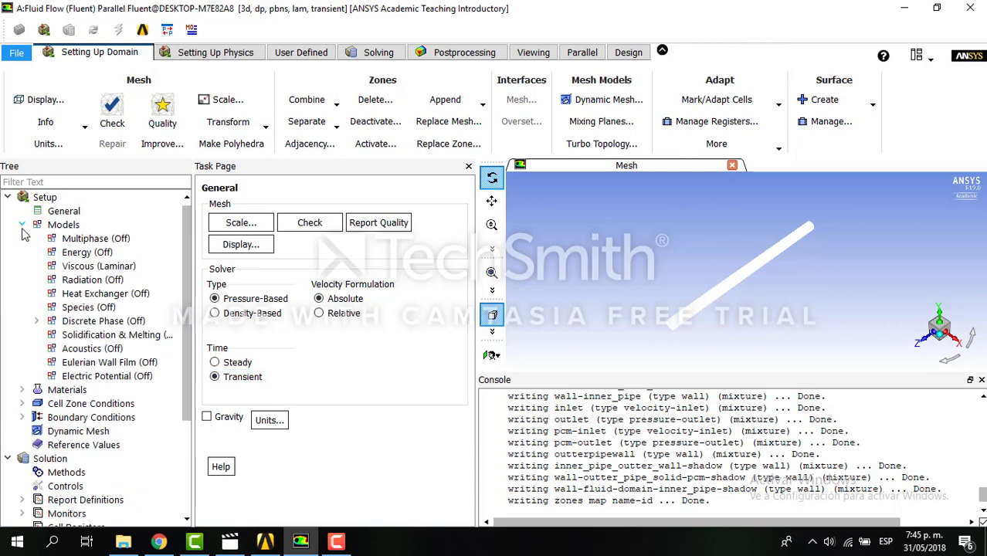
pyautogui.doubleClick(87, 253)
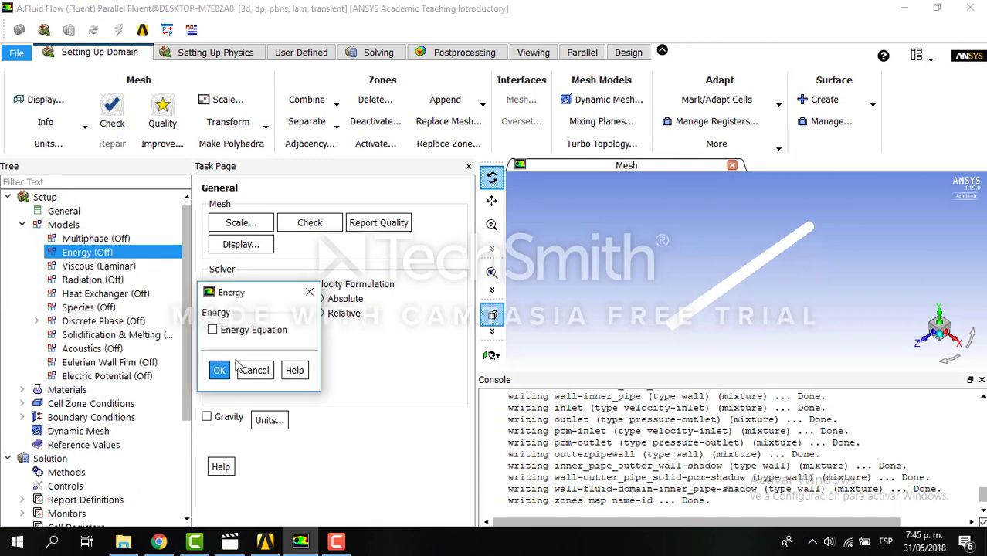
pyautogui.click(232, 331)
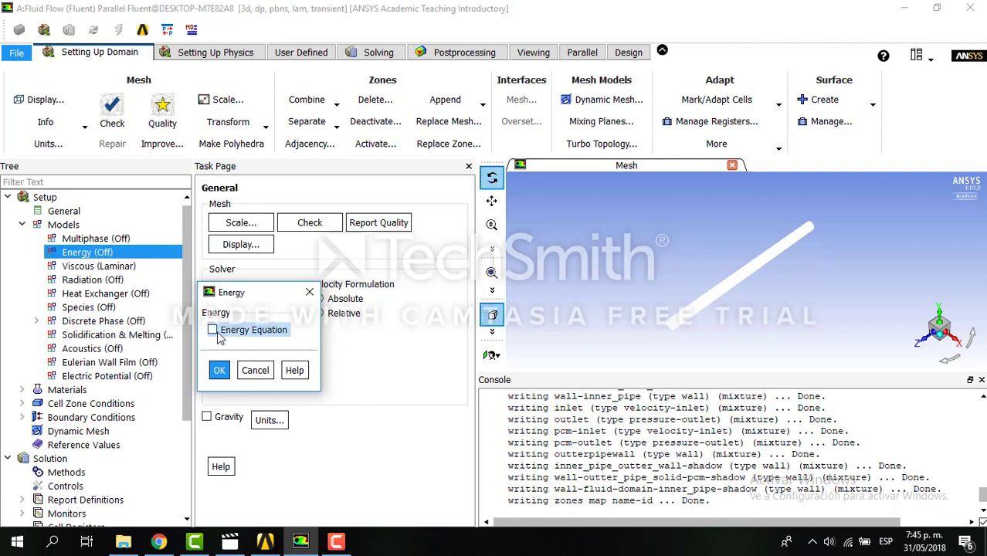
pyautogui.click(221, 372)
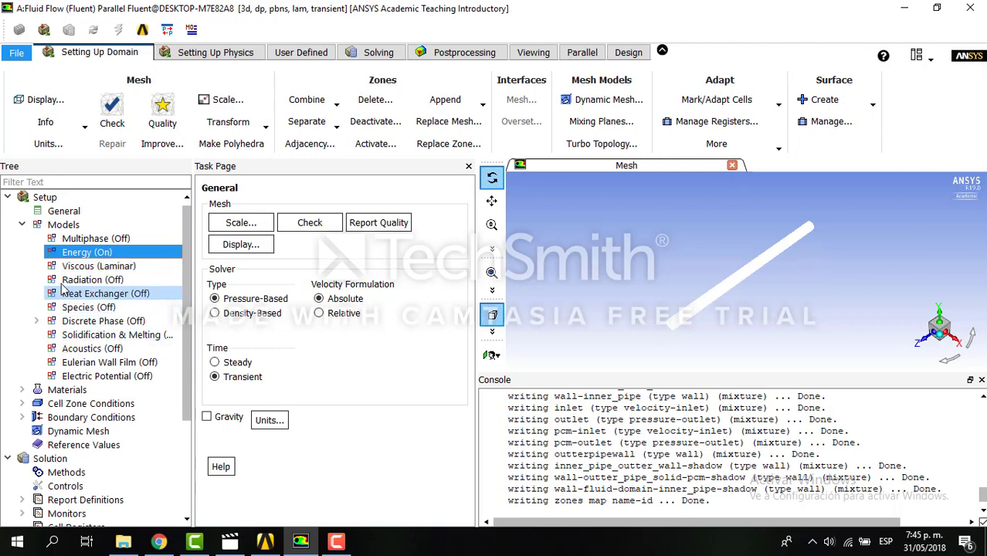
# - Enable the Solidification/Melting model for the simulation
pyautogui.doubleClick(66, 335)
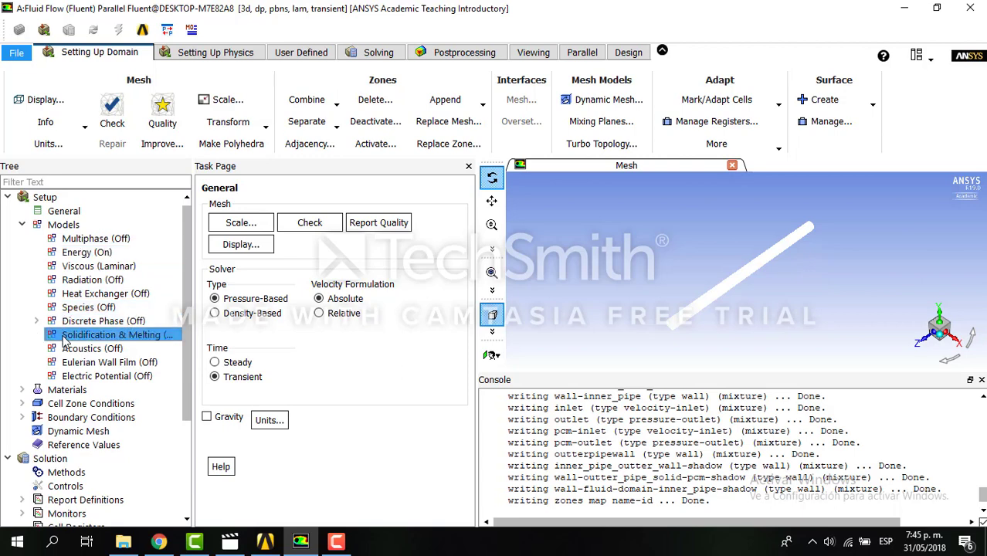
pyautogui.click(209, 330)
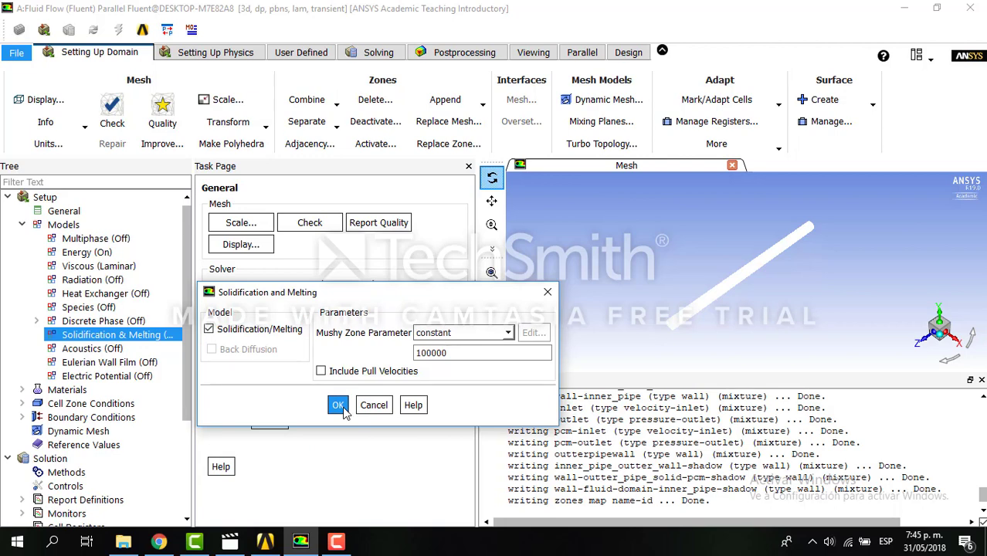
pyautogui.click(342, 409)
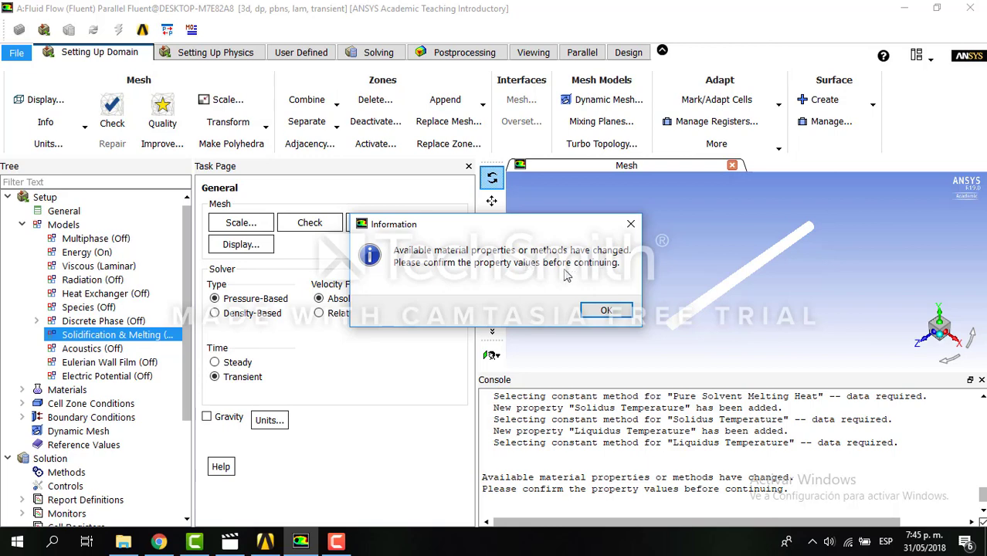
pyautogui.click(604, 311)
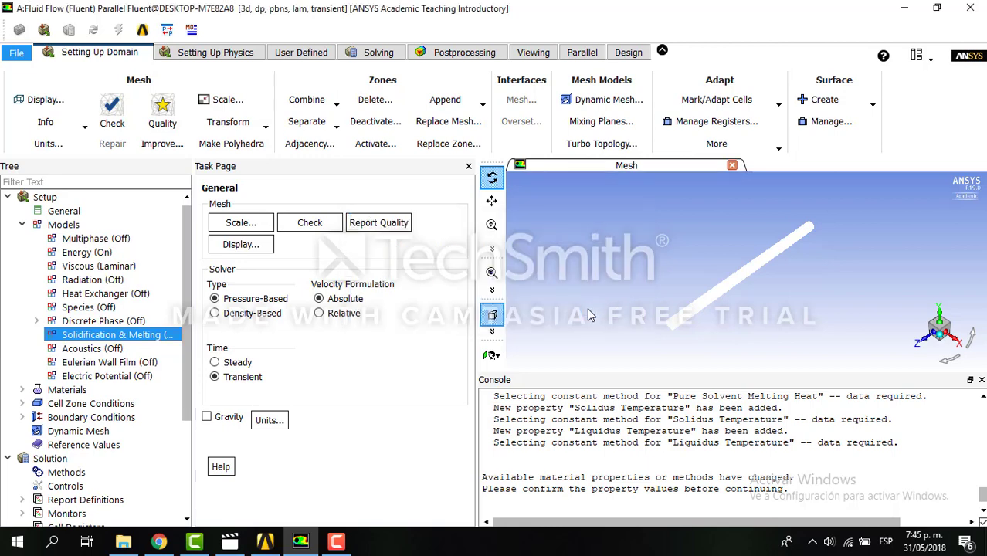
# - Copy the fluid material water-liquid (h2o<l>) from the Fluent database into the case
pyautogui.click(23, 390)
pyautogui.click(35, 404)
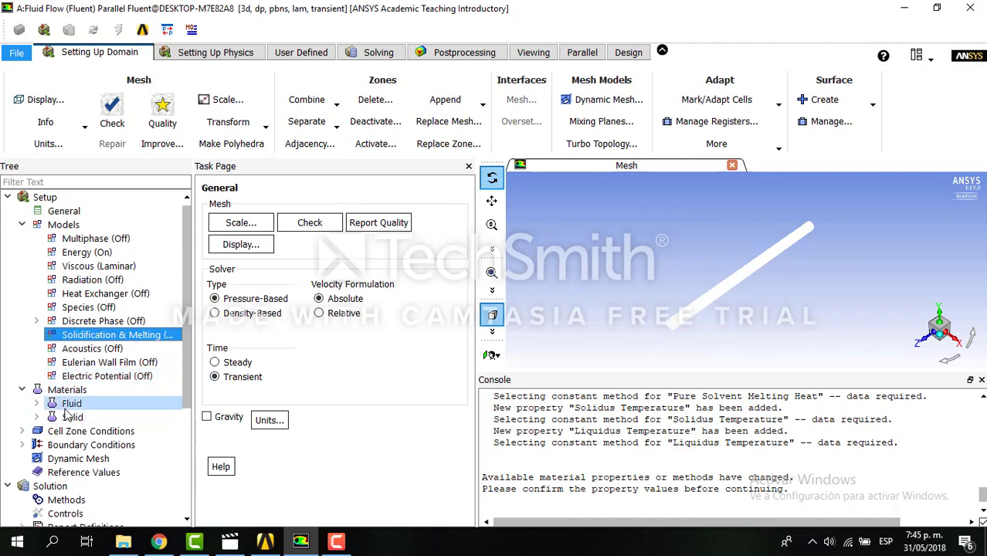
pyautogui.click(69, 403)
pyautogui.doubleClick(78, 417)
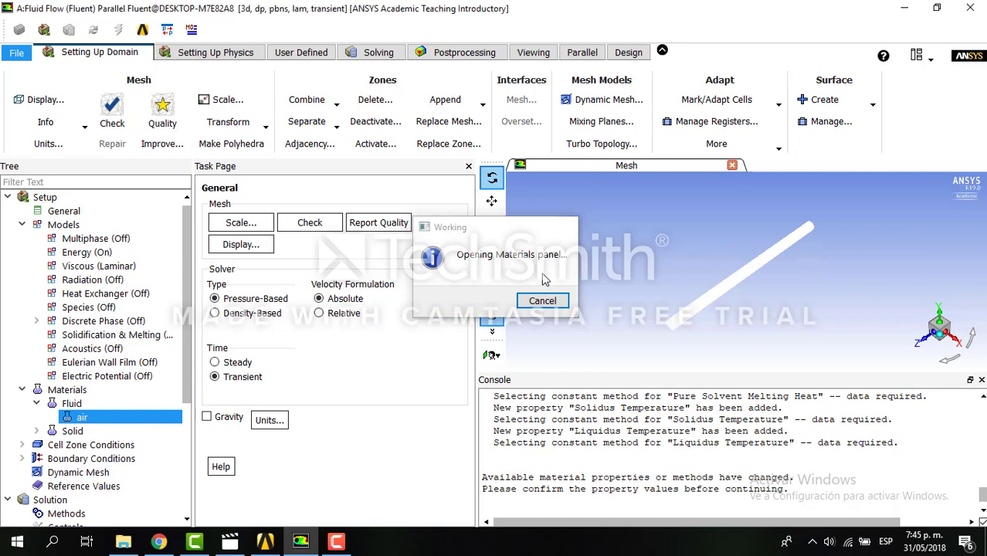
pyautogui.moveTo(455, 300); pyautogui.dragTo(474, 98)
pyautogui.click(541, 138)
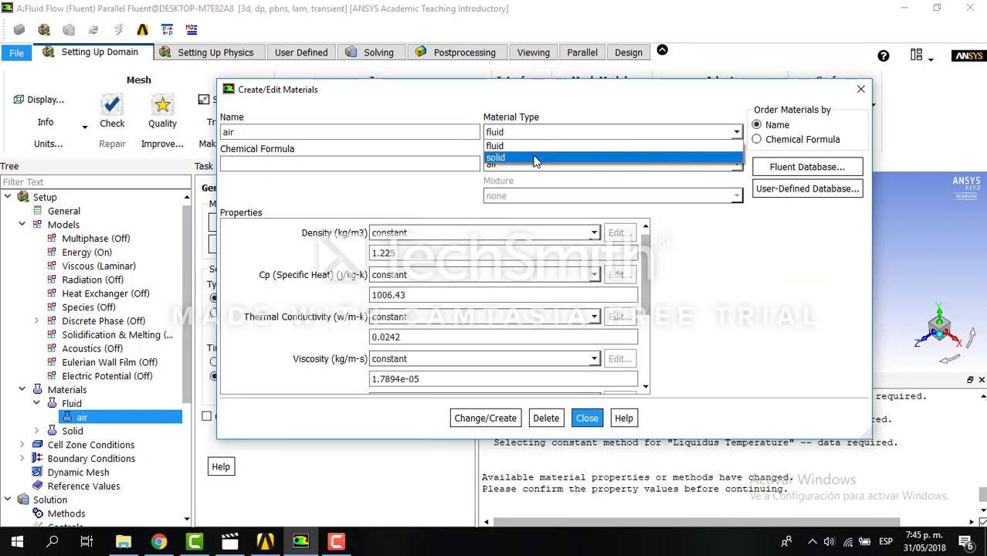
pyautogui.click(792, 172)
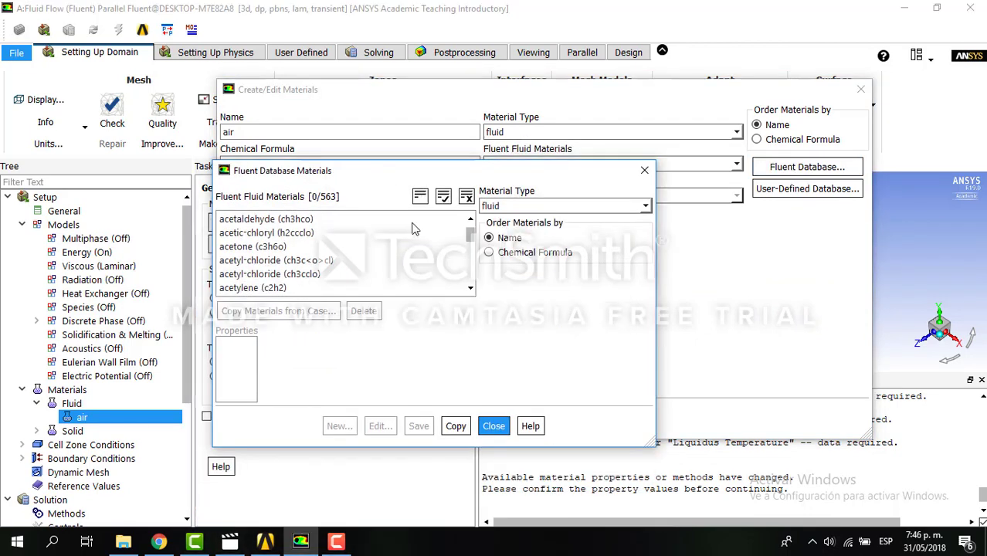
pyautogui.scroll(-5, 464, 262)
pyautogui.scroll(-15, 476, 268)
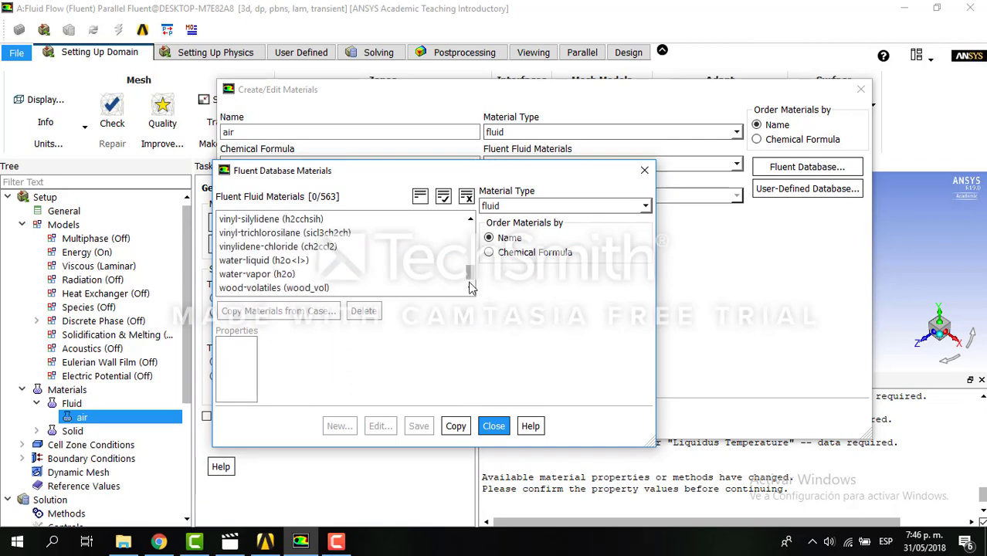
pyautogui.click(314, 263)
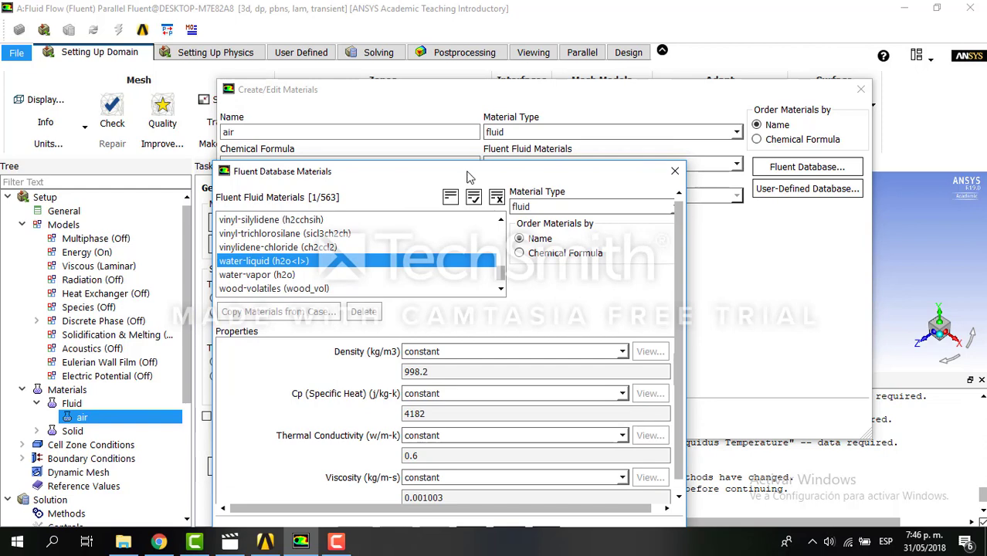
pyautogui.moveTo(465, 172); pyautogui.dragTo(456, 80)
pyautogui.click(456, 441)
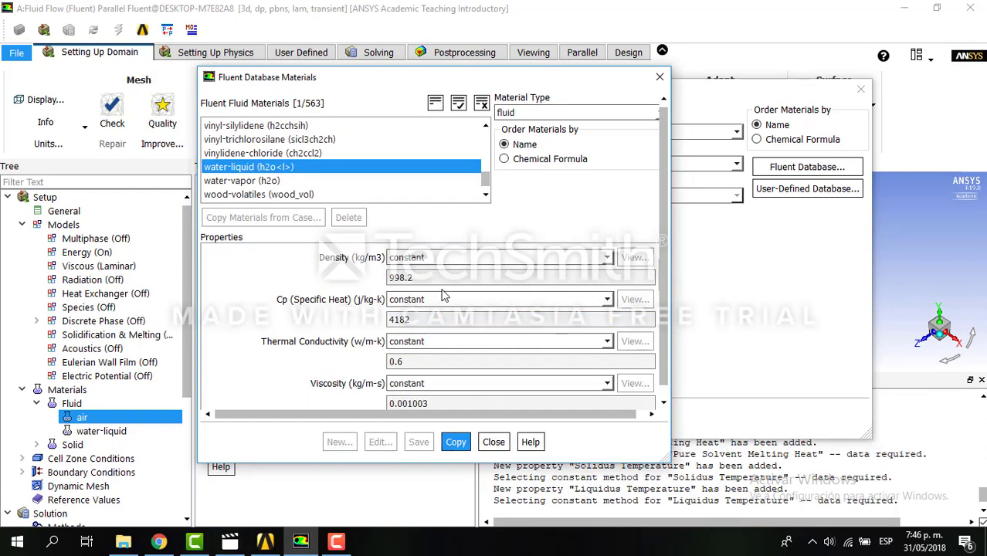
# - Copy the solid material copper (cu) from the Fluent database into the case
pyautogui.click(564, 114)
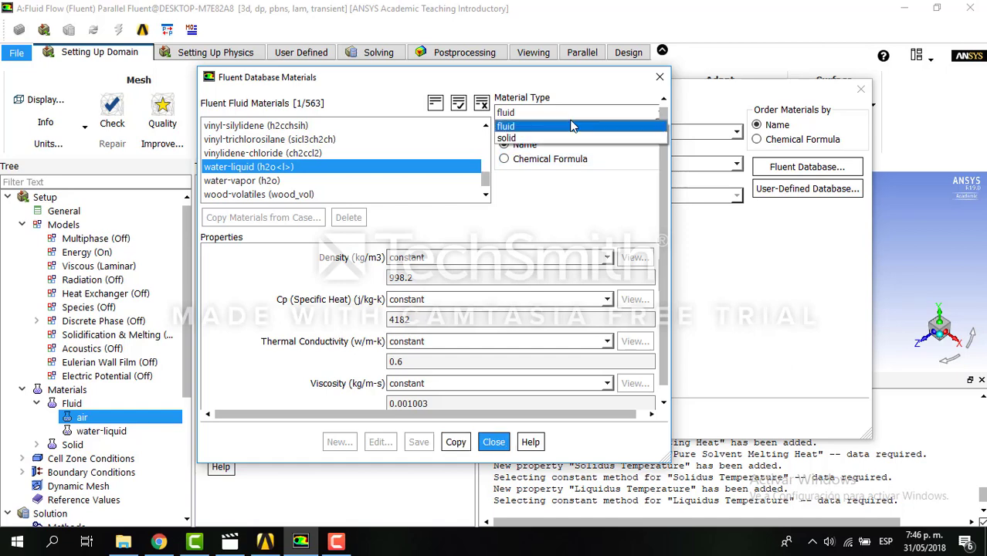
pyautogui.click(555, 139)
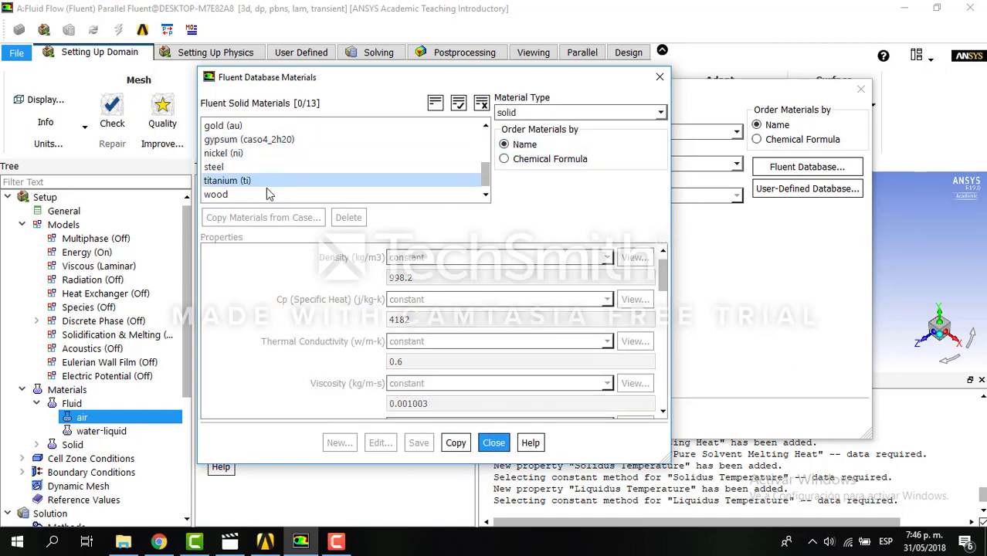
pyautogui.moveTo(484, 173); pyautogui.dragTo(484, 160)
pyautogui.click(339, 165)
pyautogui.click(337, 156)
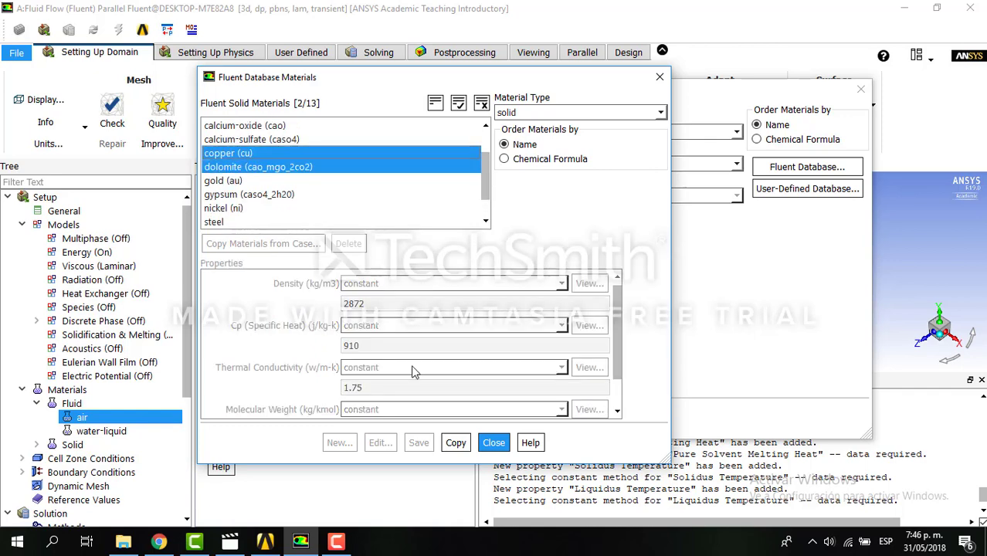
pyautogui.click(224, 166)
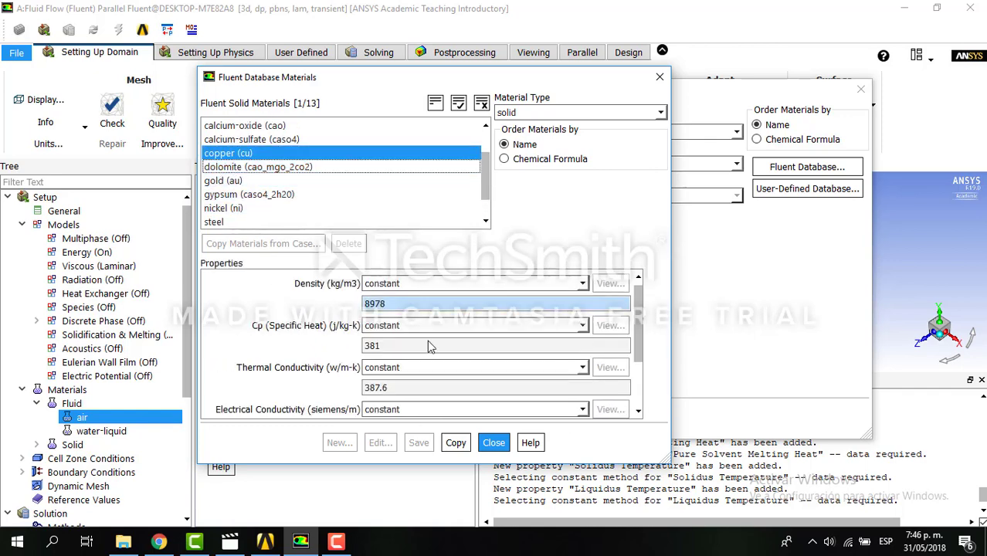
pyautogui.click(455, 443)
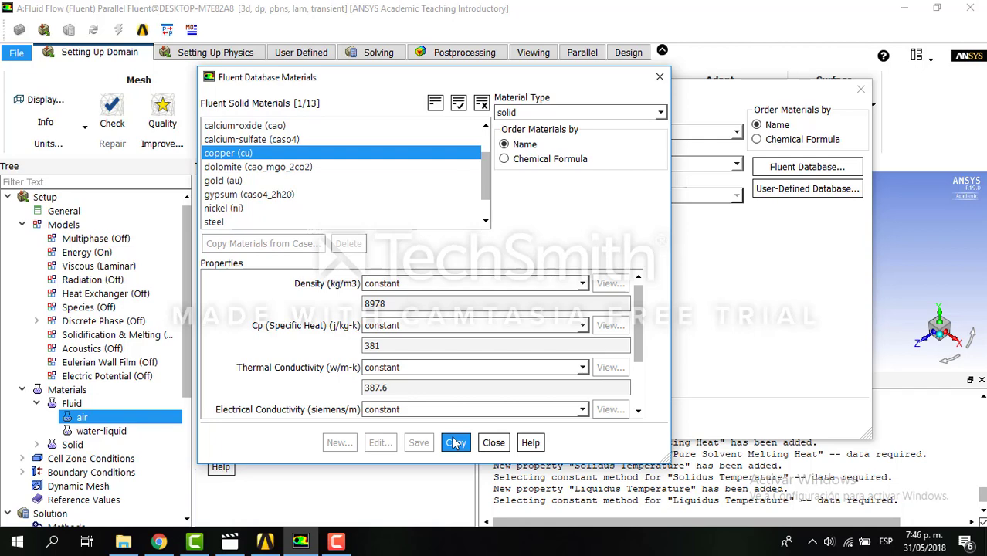
# - Copy the fluid material methyl-silylene (hsich3) from the Fluent database and close the database
pyautogui.click(606, 114)
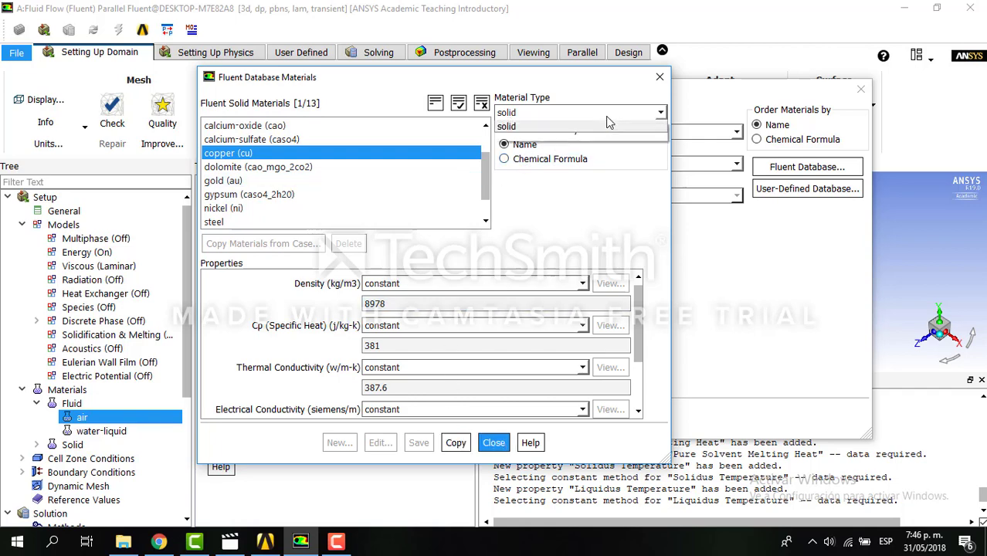
pyautogui.click(596, 127)
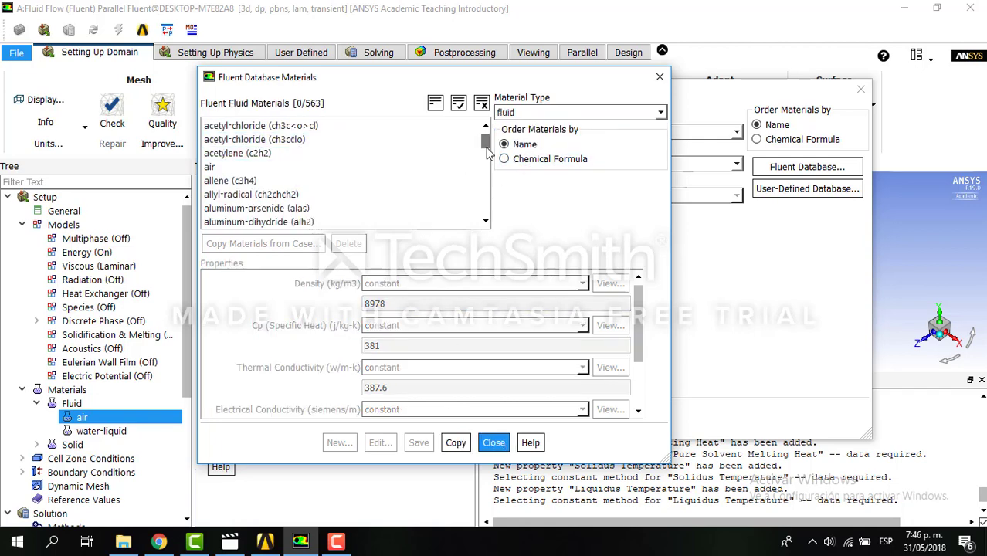
pyautogui.moveTo(487, 151); pyautogui.dragTo(482, 195)
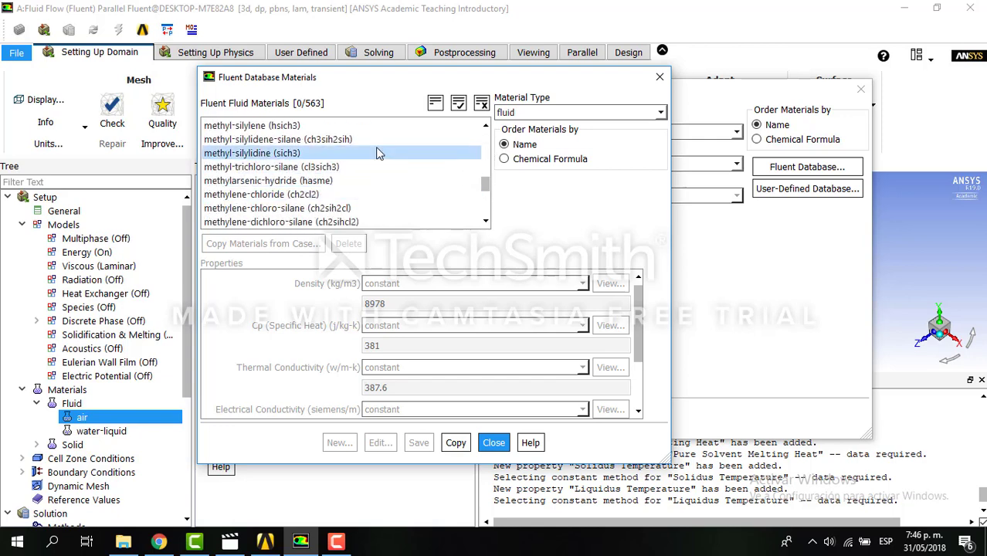
pyautogui.click(368, 126)
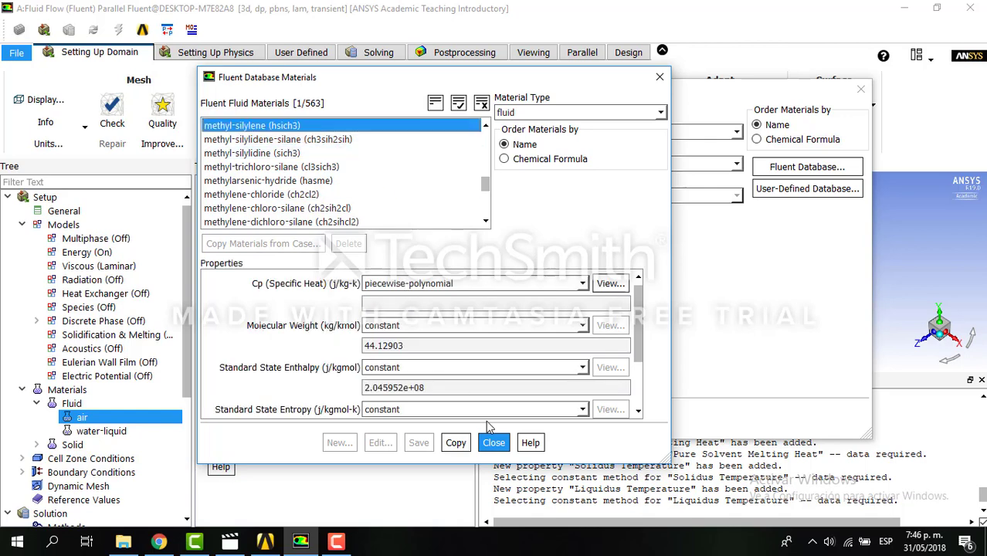
pyautogui.click(458, 443)
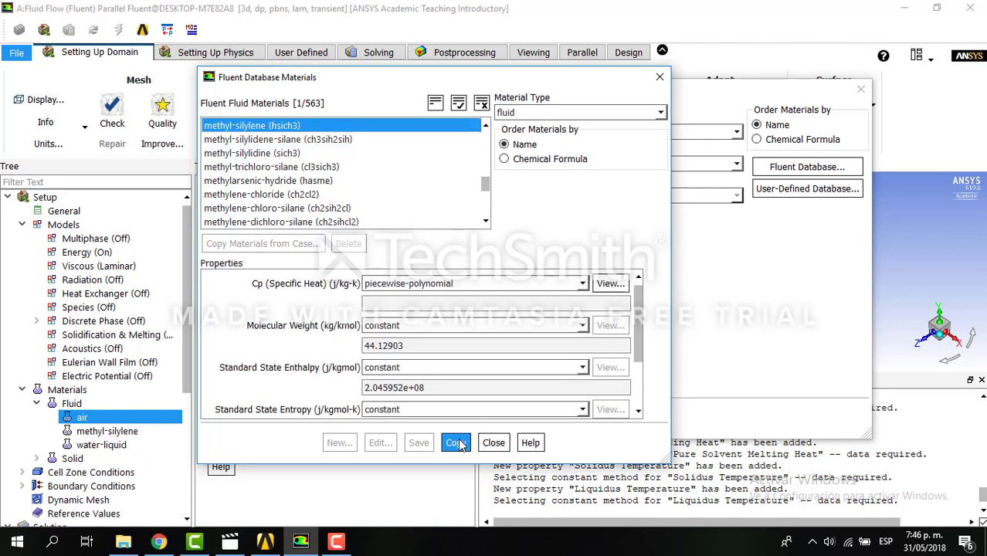
pyautogui.click(660, 77)
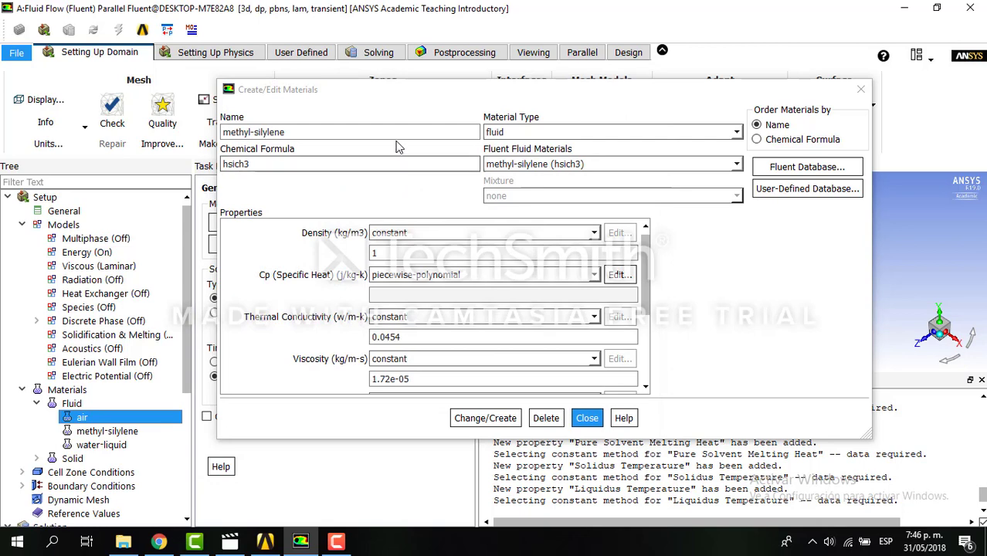
# - Rename the methyl-silylene material as pcm and clear its chemical formula
pyautogui.tripleClick(387, 131)
pyautogui.write('pcm')
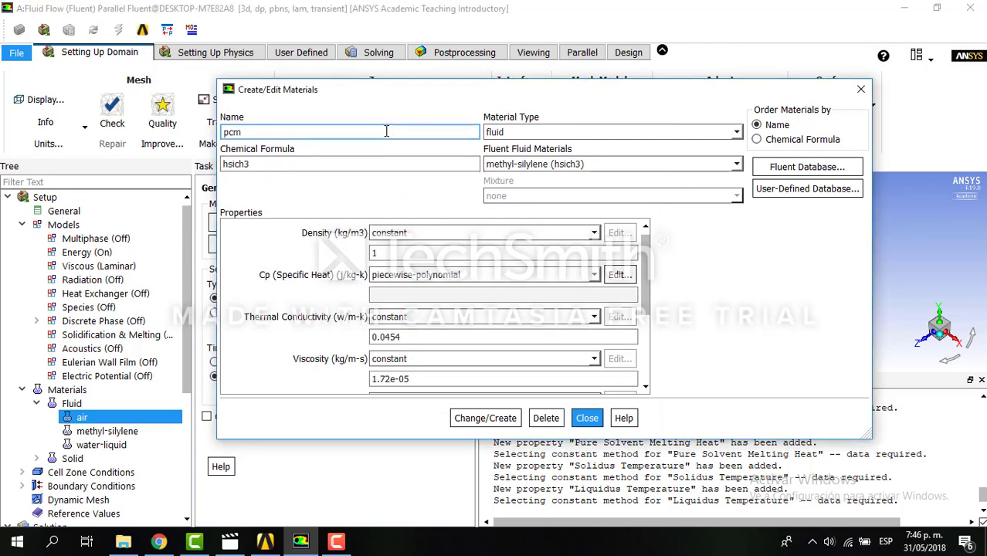
pyautogui.click(359, 167)
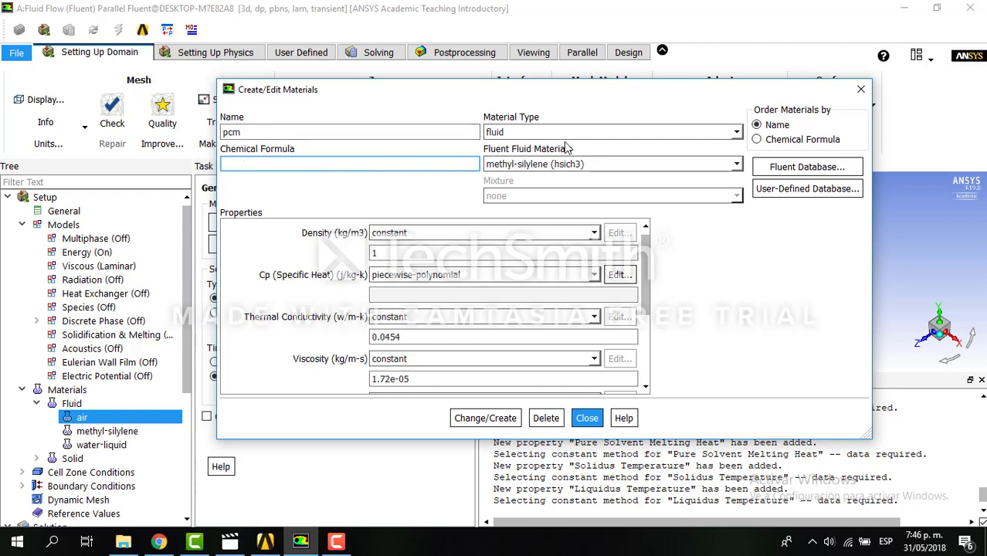
pyautogui.click(622, 167)
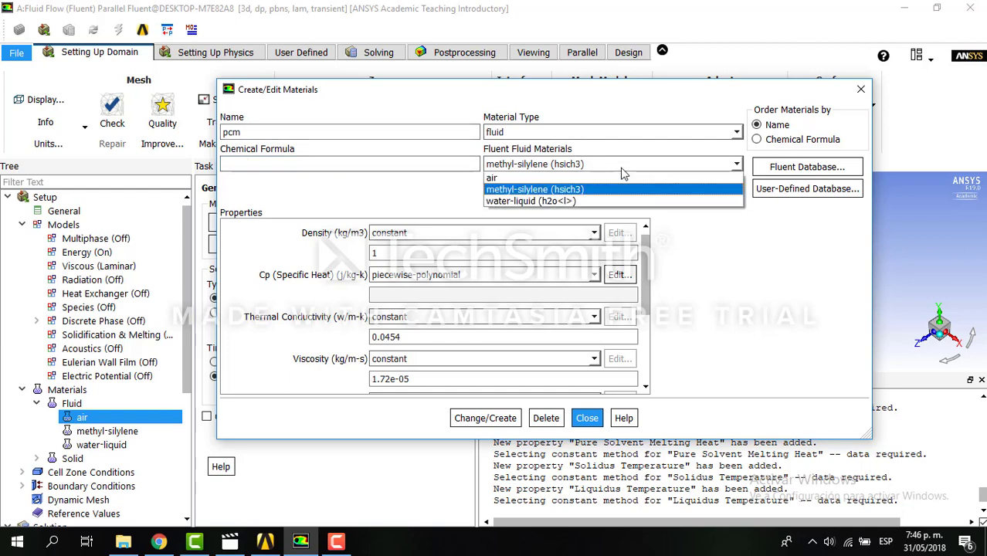
pyautogui.click(623, 170)
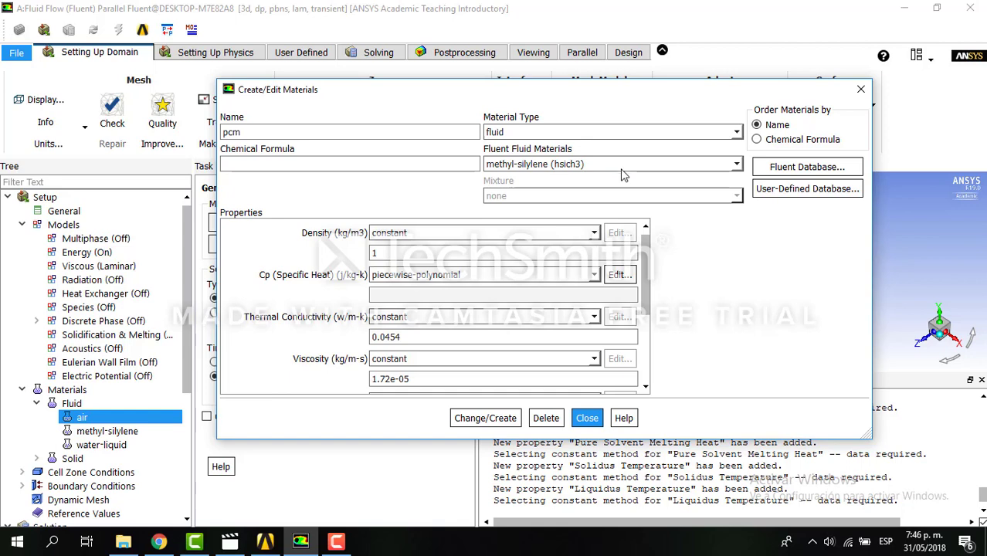
# - Make pcm's density piecewise-linear with temperature and define point 1 as 500 K with 1945.628 kg/m3
pyautogui.click(594, 233)
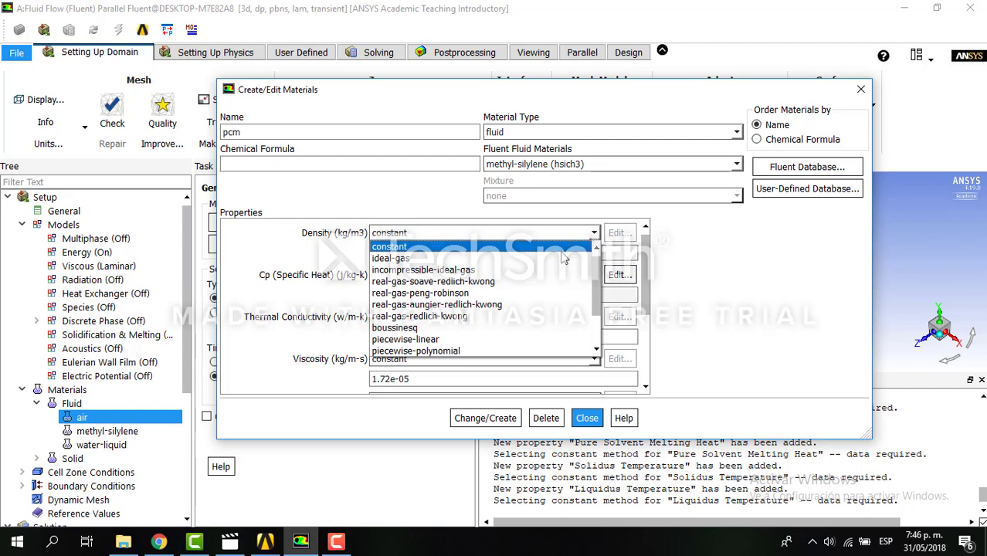
pyautogui.click(473, 343)
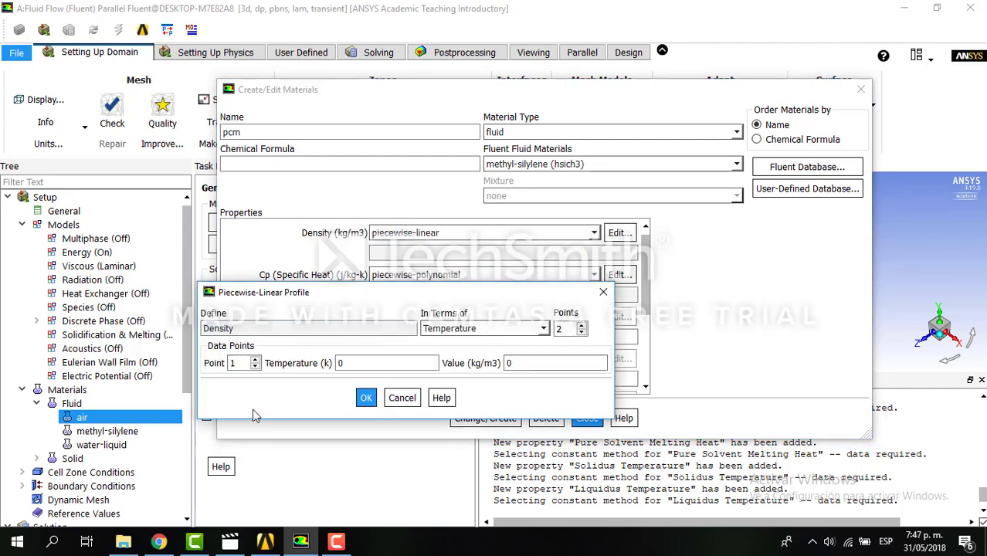
pyautogui.click(372, 365)
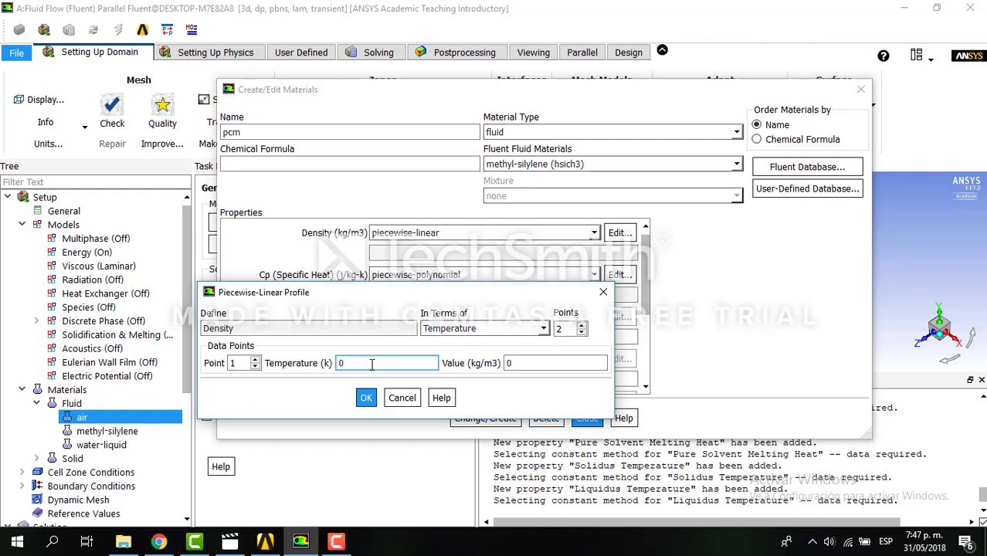
pyautogui.press('BackSpace')
pyautogui.write('00')
pyautogui.click(529, 365)
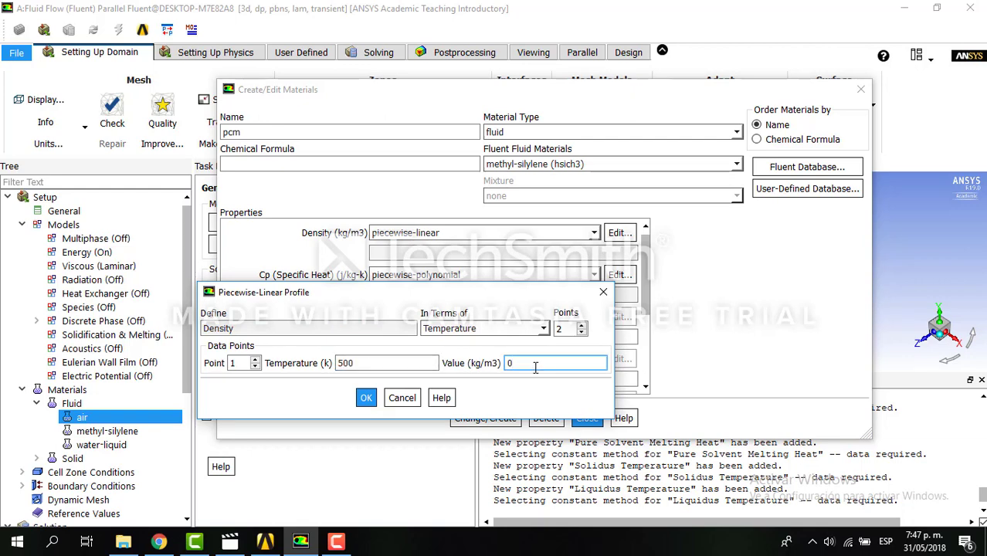
pyautogui.press('BackSpace')
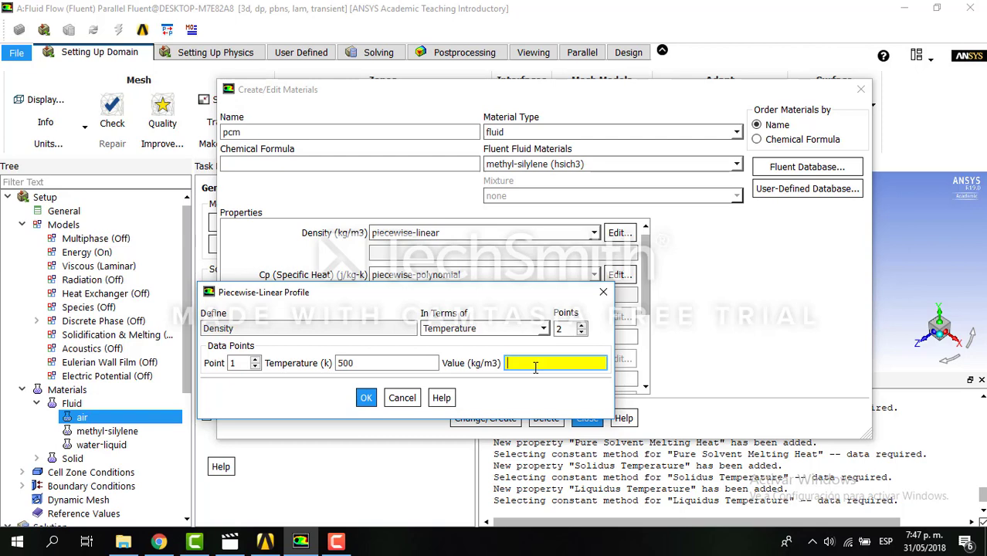
pyautogui.write('1945.628')
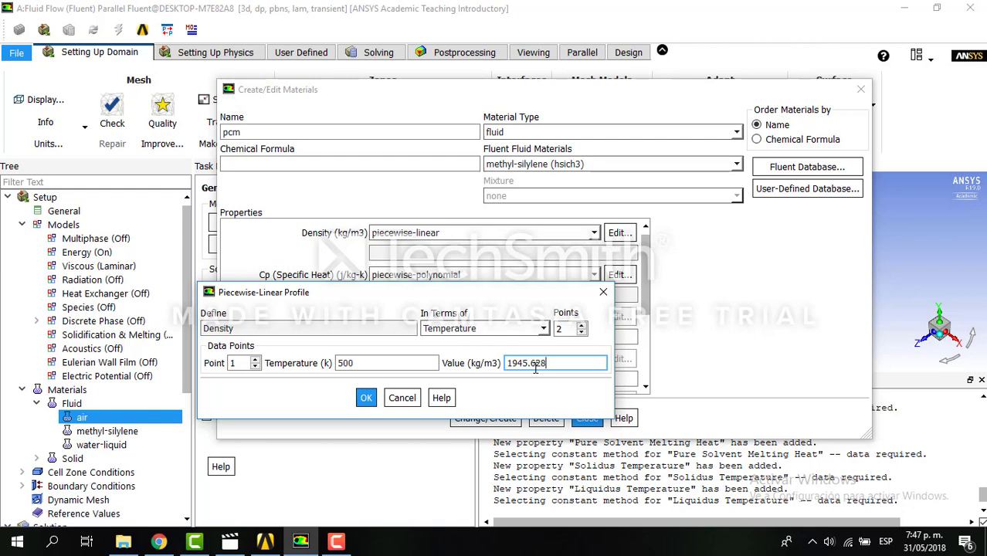
# - Define point 2 of the density profile as 900 K with 1691.228 kg/m3 and accept the profile
pyautogui.click(256, 360)
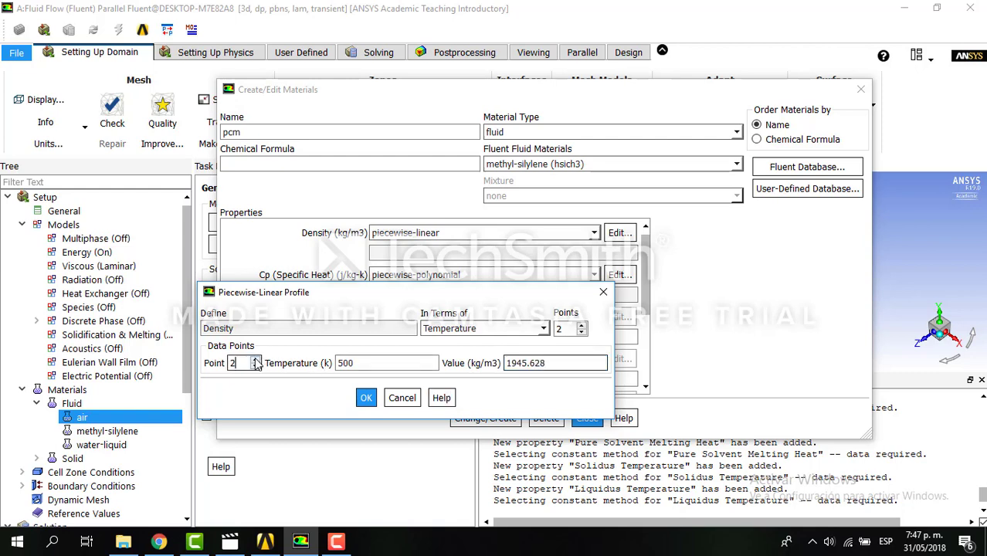
pyautogui.click(387, 364)
pyautogui.press('BackSpace')
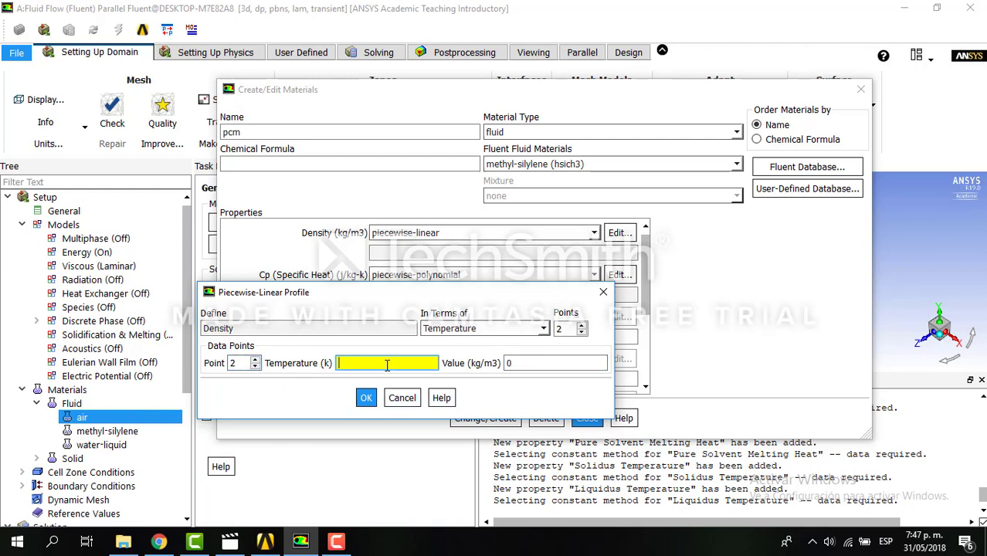
pyautogui.write('900')
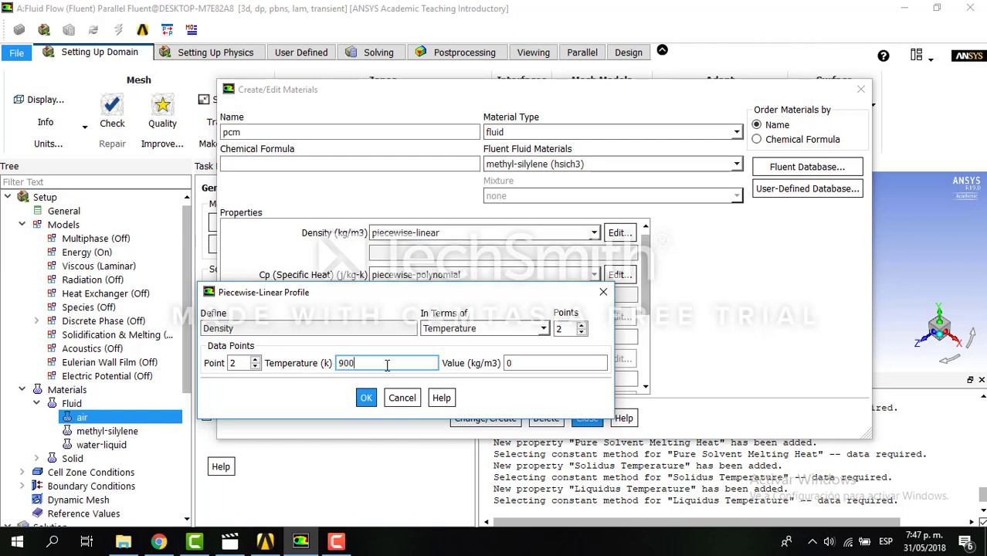
pyautogui.click(556, 363)
pyautogui.press('BackSpace')
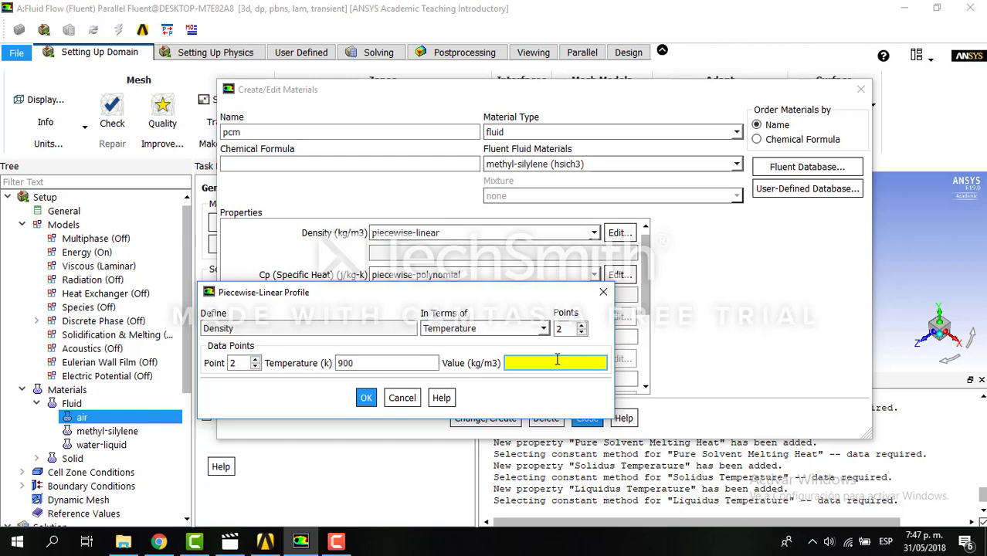
pyautogui.write('1691.22')
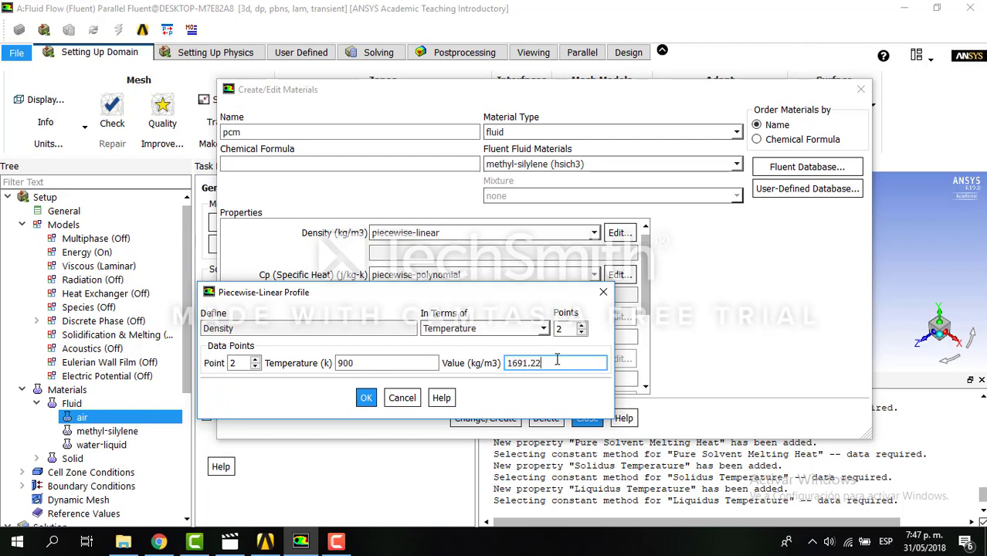
pyautogui.write('8')
pyautogui.click(366, 398)
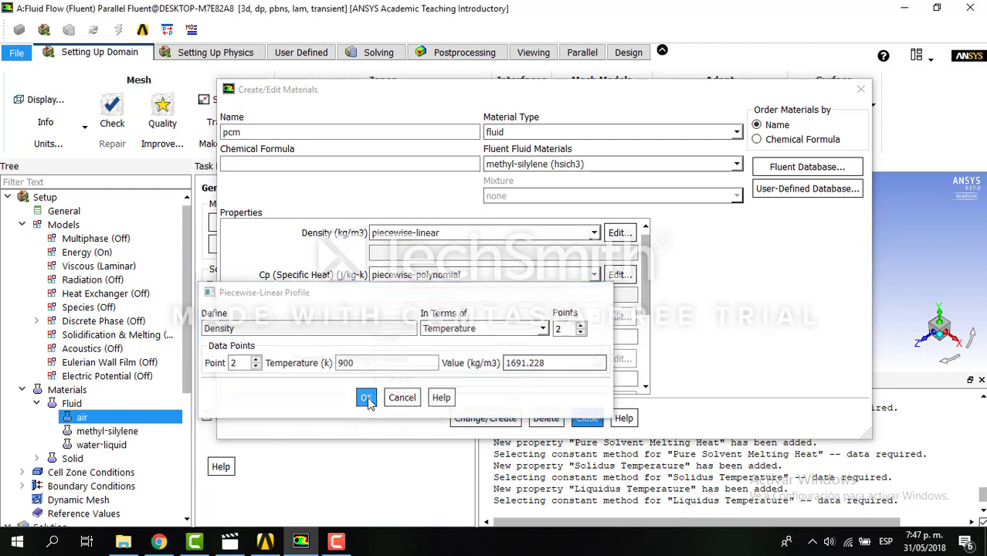
# - Save the pcm material, overwriting methyl-silylene, and reopen pcm from the fluid materials for editing
pyautogui.click(485, 418)
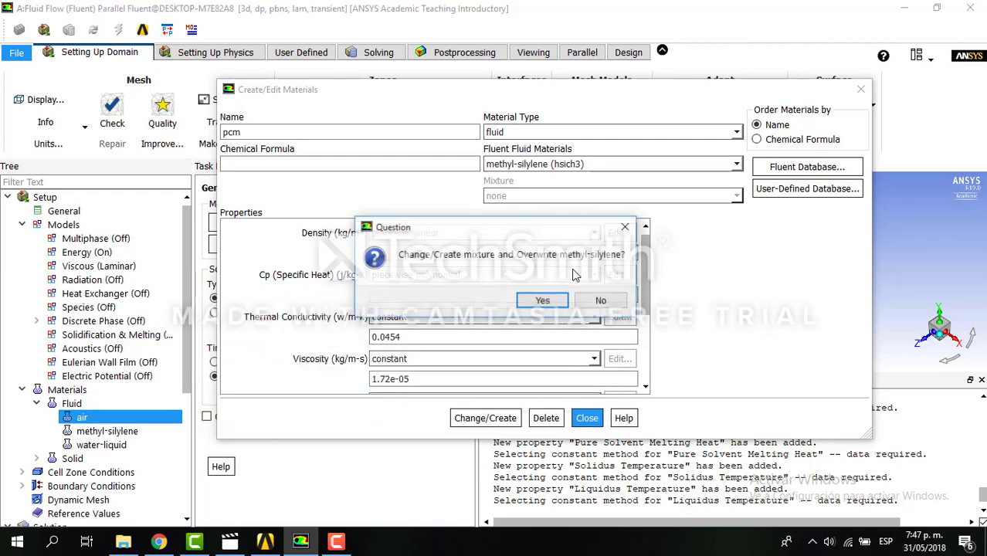
pyautogui.click(542, 301)
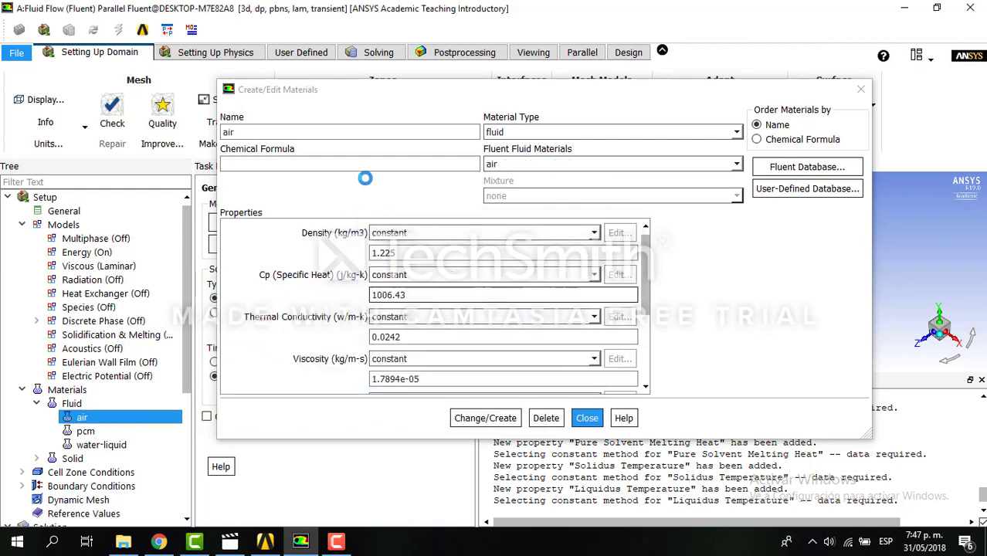
pyautogui.click(734, 133)
pyautogui.click(669, 223)
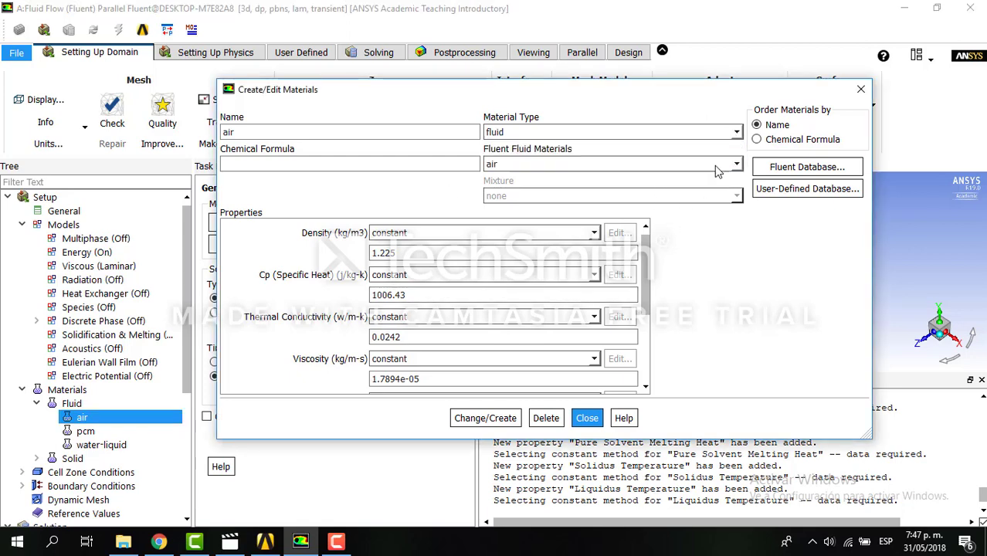
pyautogui.click(737, 165)
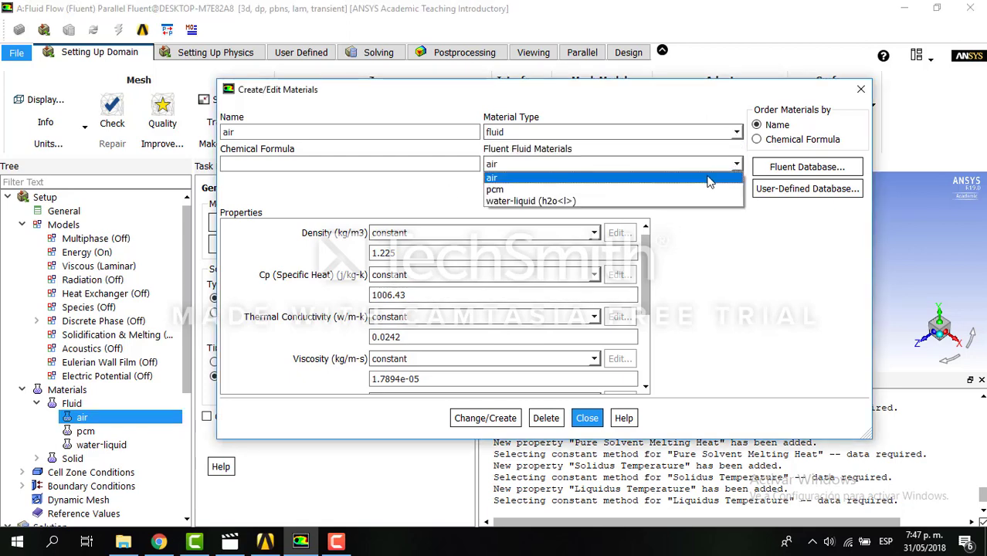
pyautogui.click(665, 188)
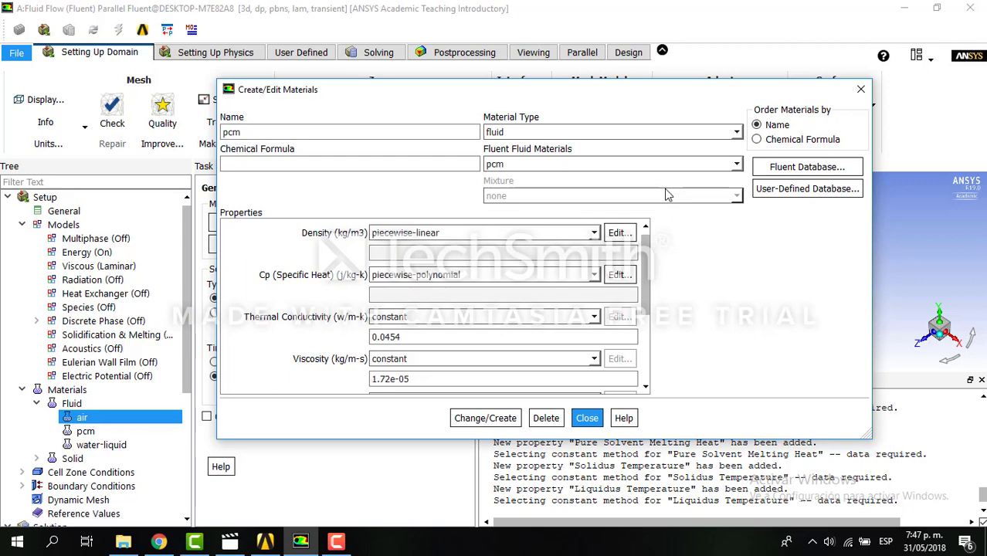
# - Make pcm's specific heat piecewise-linear with temperature and define point 1 as 500 K with 1486.499 j/kg-k
pyautogui.click(594, 275)
pyautogui.click(406, 300)
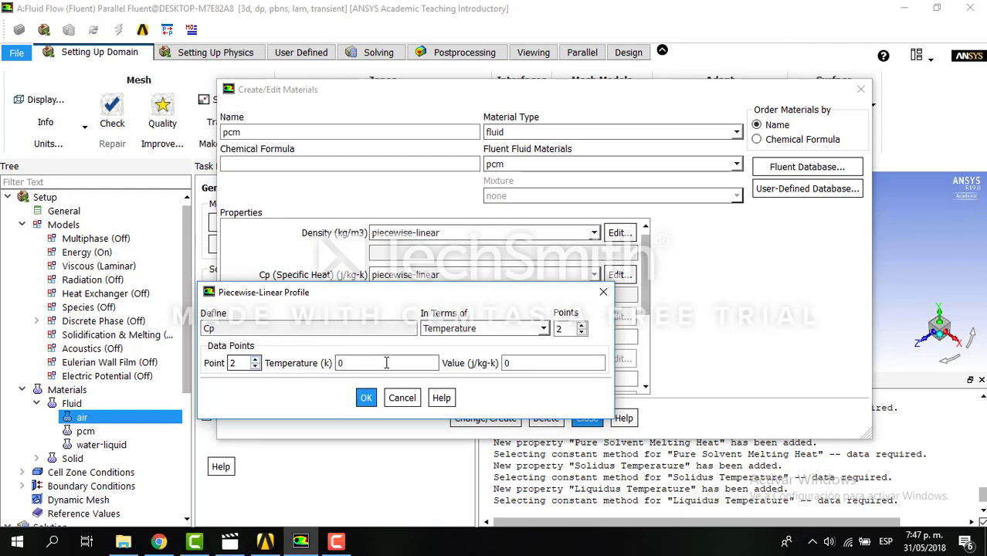
pyautogui.click(255, 361)
pyautogui.click(255, 368)
pyautogui.click(379, 367)
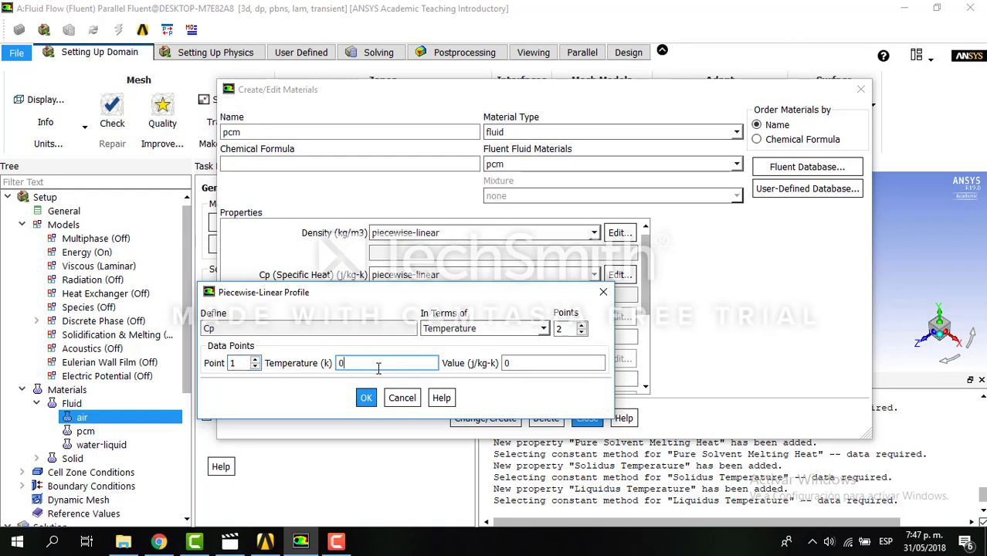
pyautogui.press('BackSpace')
pyautogui.write('500')
pyautogui.click(553, 363)
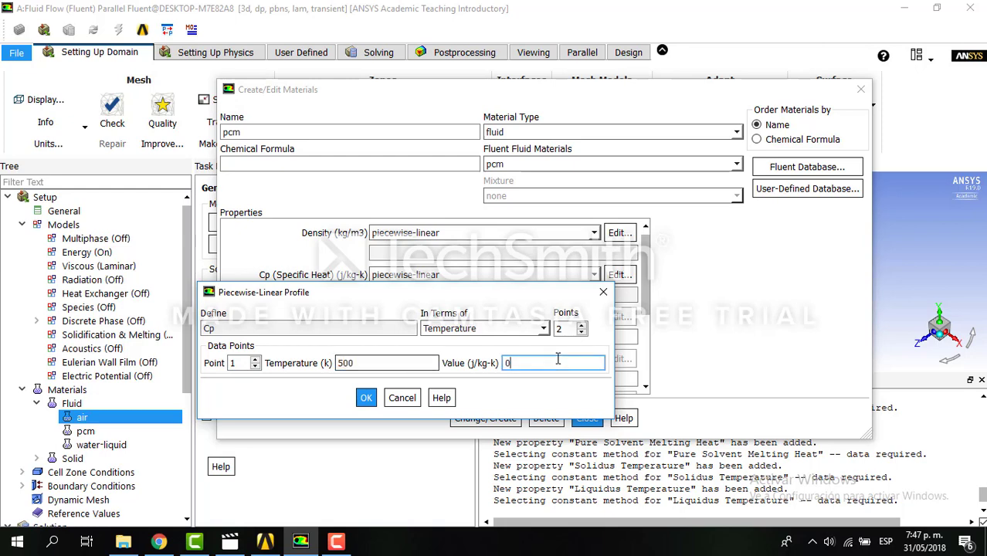
pyautogui.press('BackSpace')
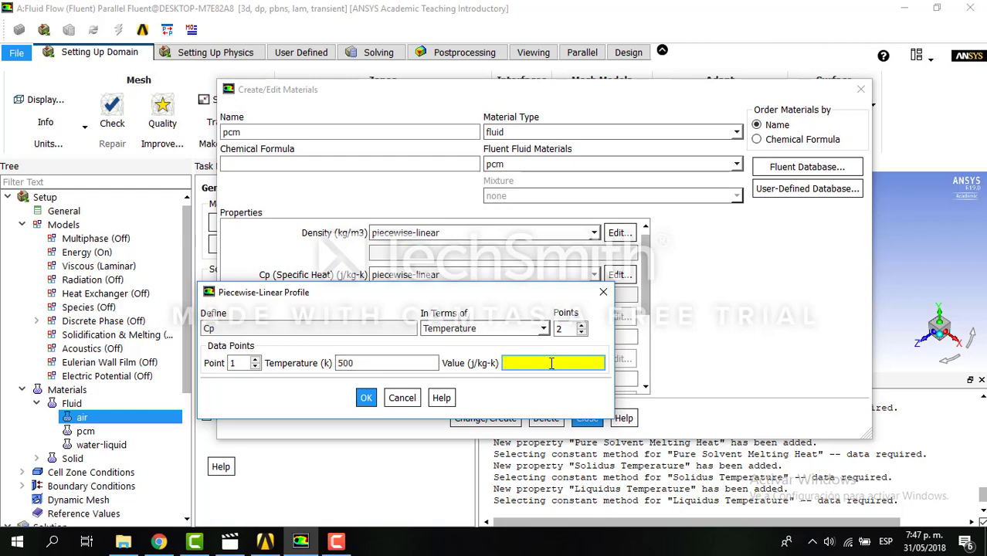
pyautogui.write('1486.499')
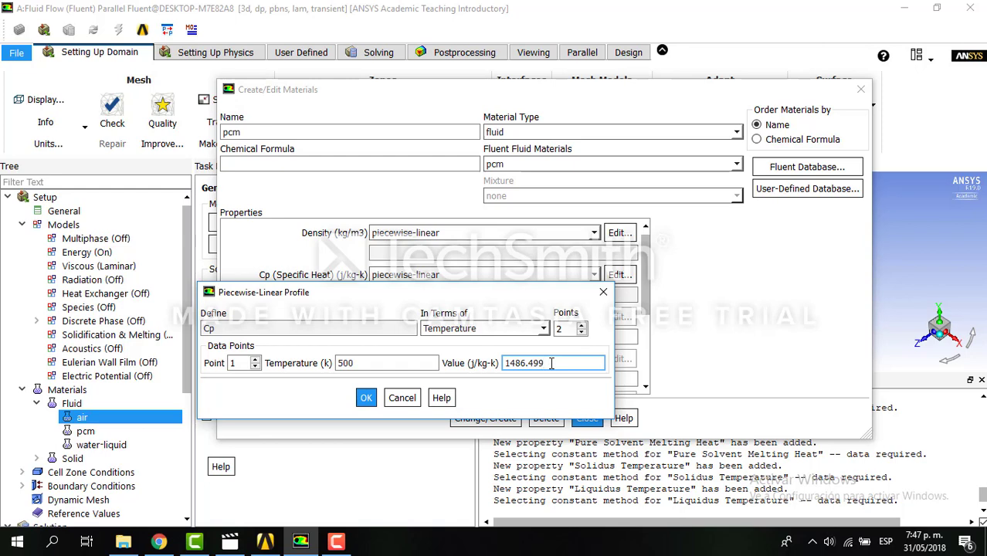
# - Define point 2 of the specific heat profile as 900 K with 1555.218 j/kg-k and accept the profile
pyautogui.click(255, 359)
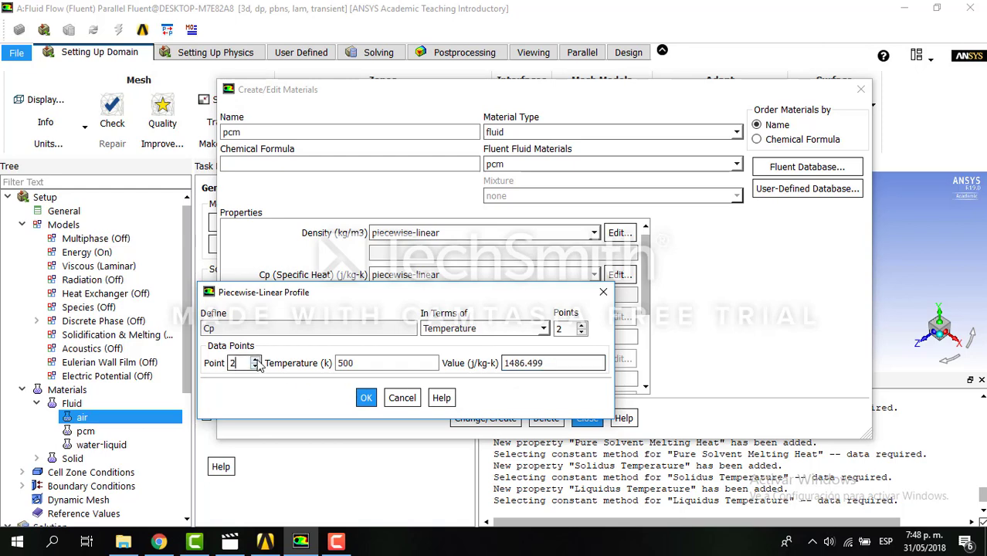
pyautogui.click(358, 361)
pyautogui.press('BackSpace')
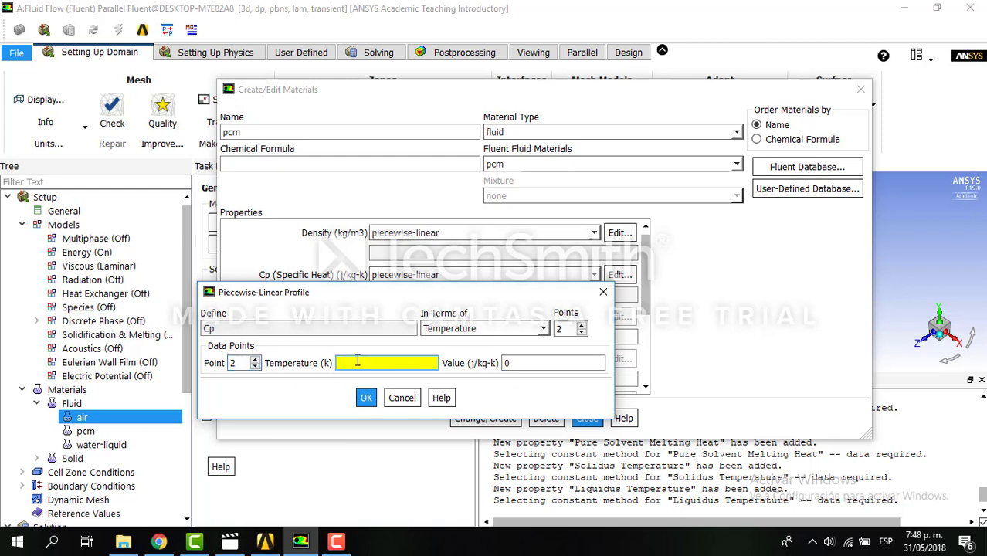
pyautogui.write('900')
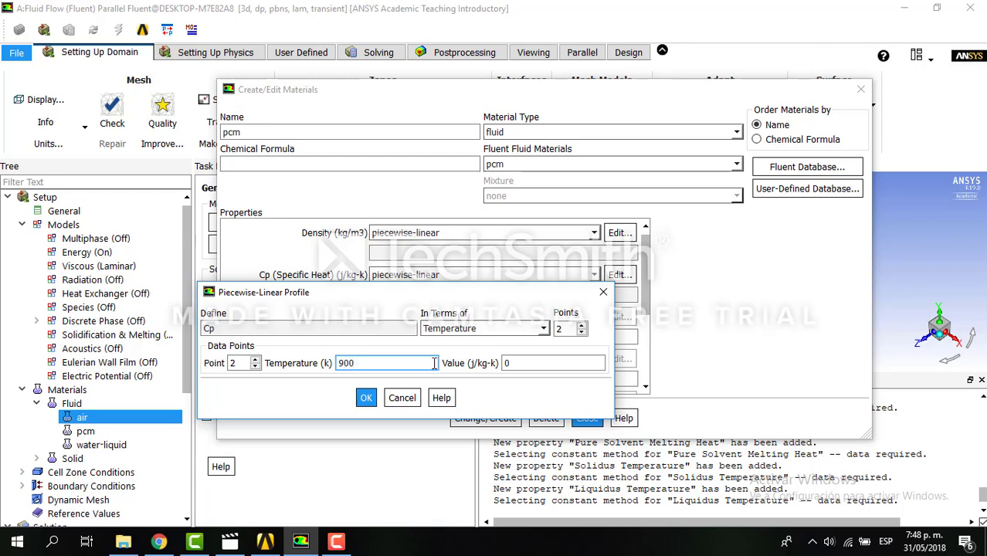
pyautogui.click(523, 363)
pyautogui.press('BackSpace')
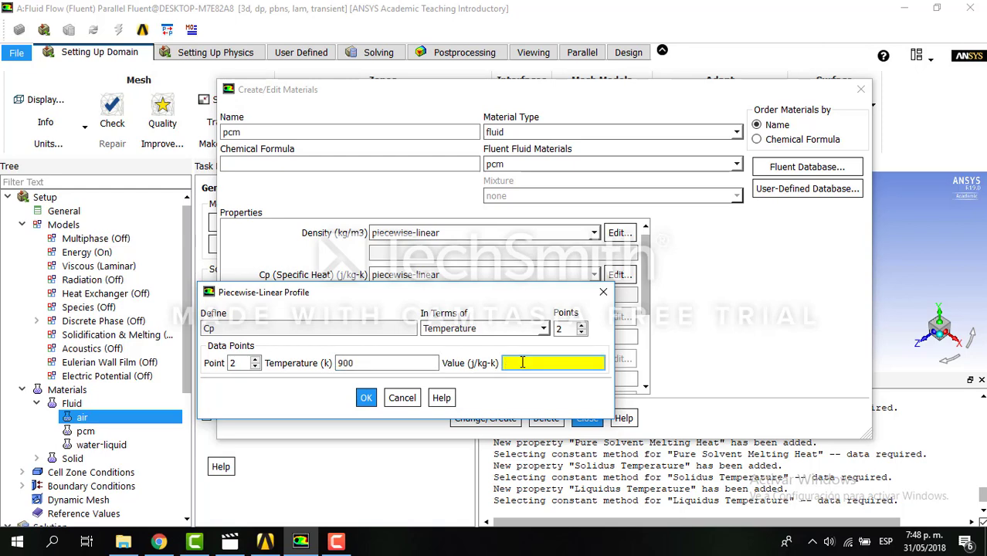
pyautogui.write('1555')
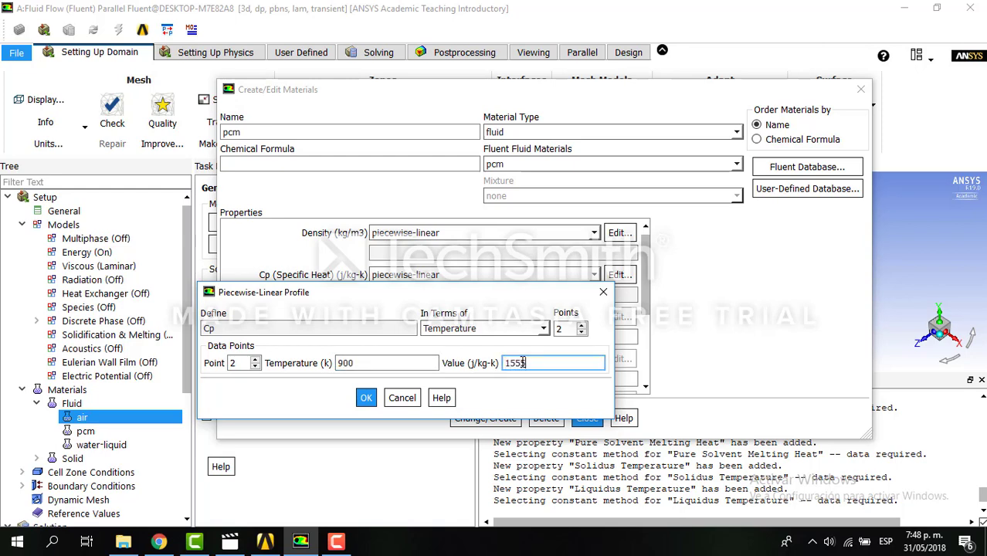
pyautogui.write('.218')
pyautogui.click(366, 398)
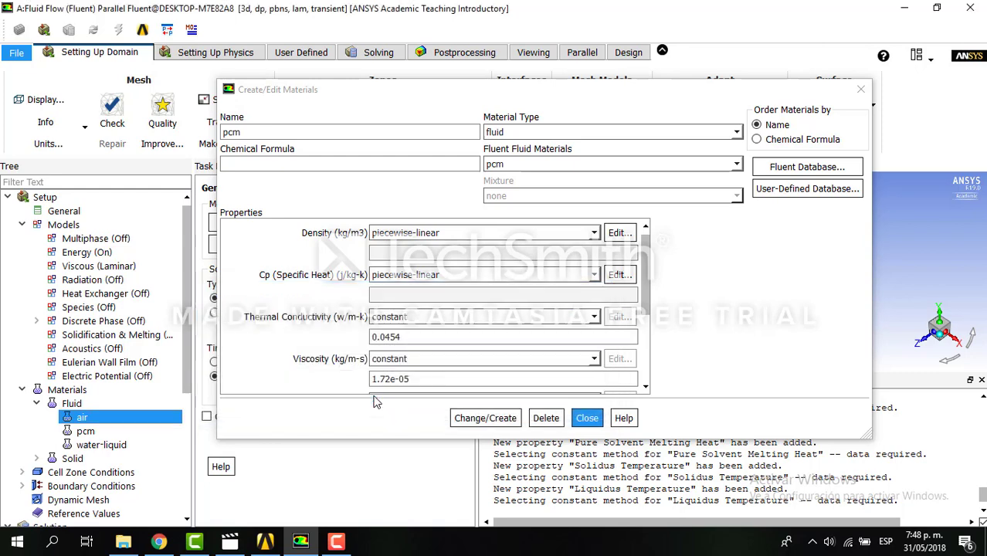
# - Make pcm's thermal conductivity piecewise-linear with temperature and define point 1 as 500 K with 0.4863 w/m-k
pyautogui.click(594, 317)
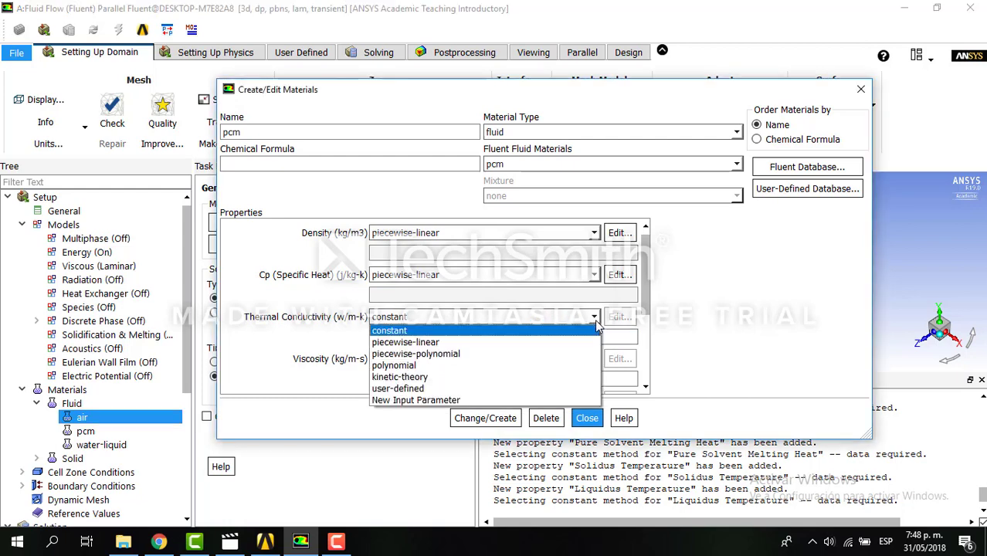
pyautogui.click(540, 338)
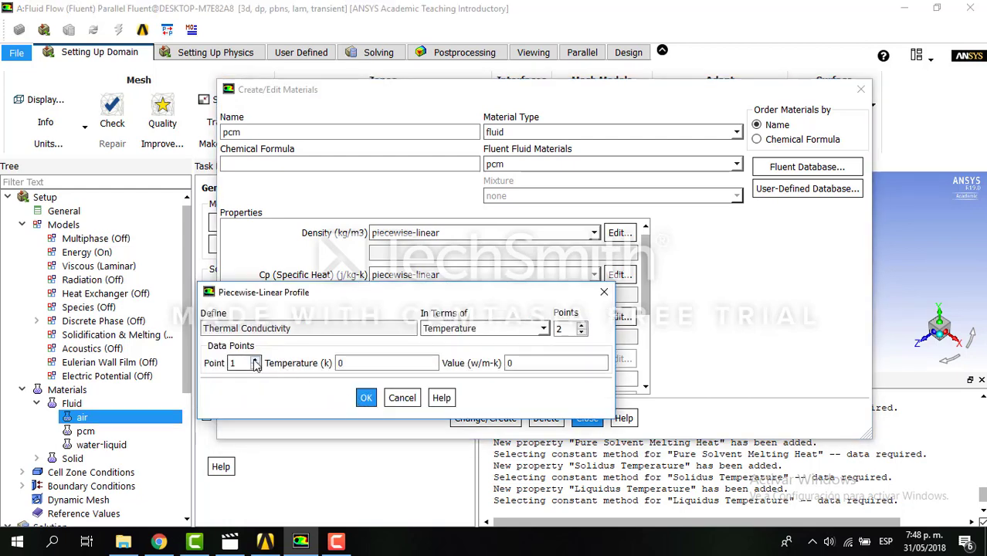
pyautogui.click(368, 358)
pyautogui.press('BackSpace')
pyautogui.write('500')
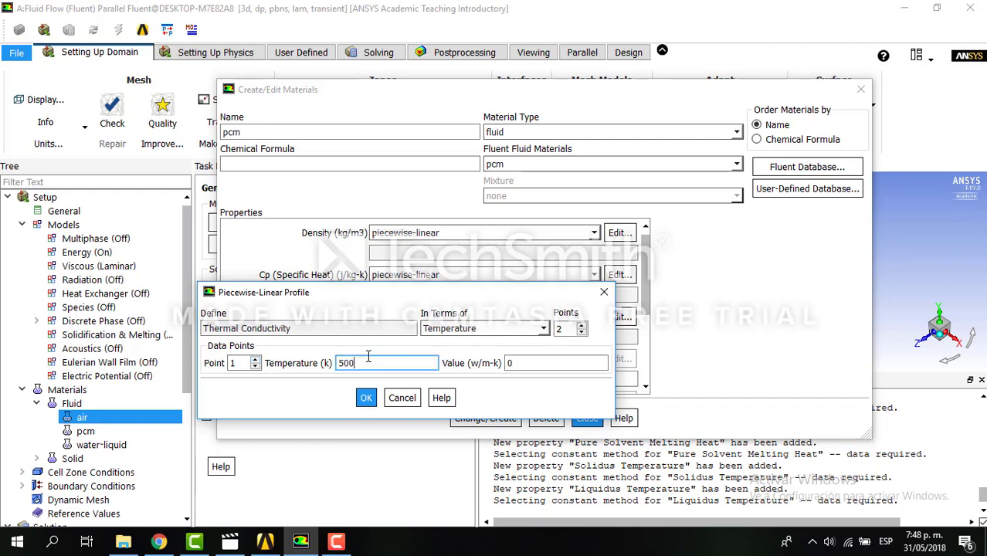
pyautogui.click(512, 364)
pyautogui.press('BackSpace')
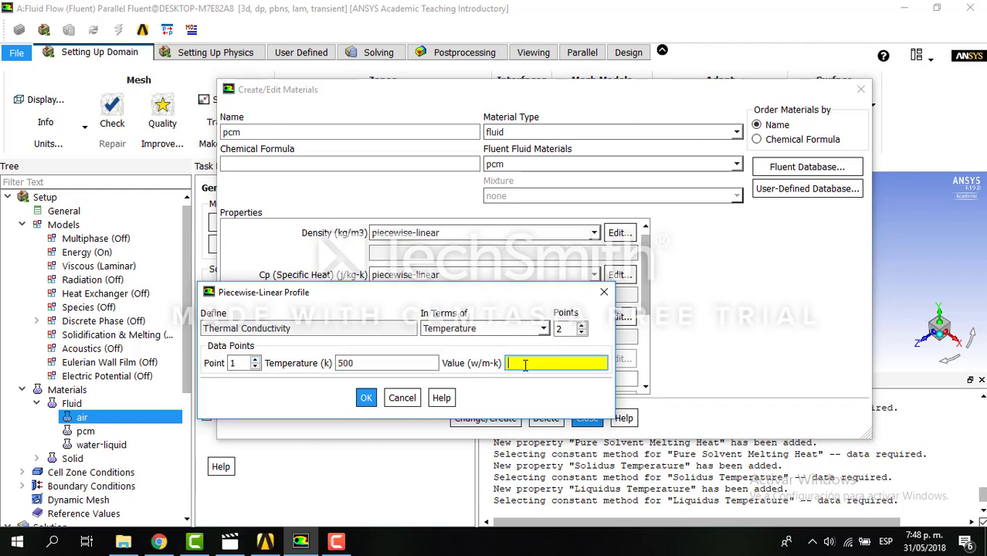
pyautogui.write('0.4')
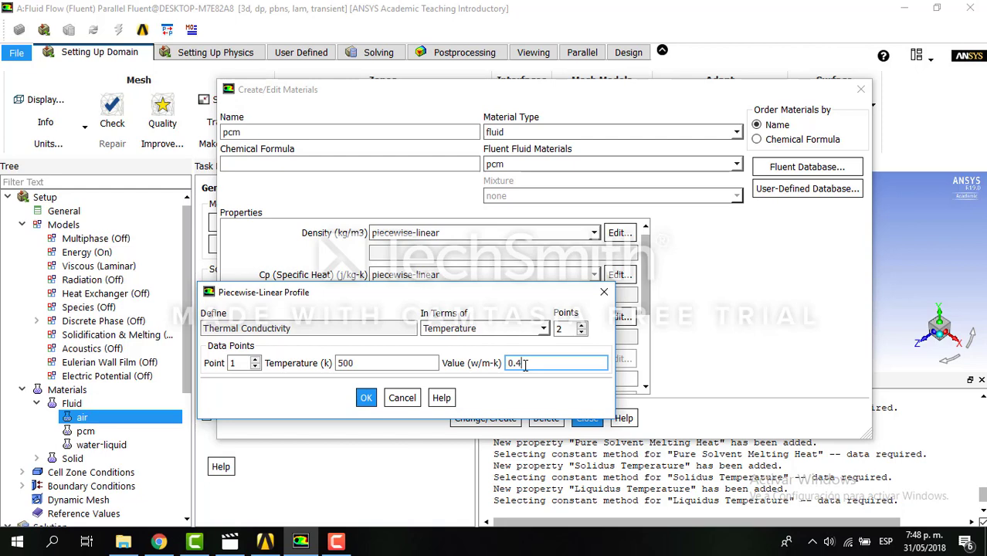
pyautogui.write('863')
# - Define point 2 of pcm's thermal conductivity profile as 750 K with 0.533 w/m-k and accept the profile
pyautogui.click(255, 360)
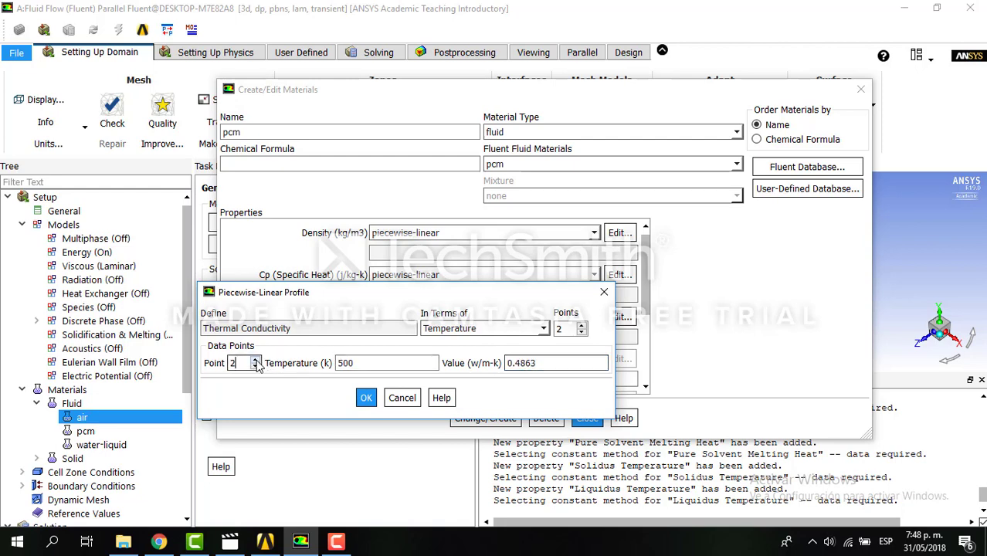
pyautogui.doubleClick(362, 362)
pyautogui.press('BackSpace')
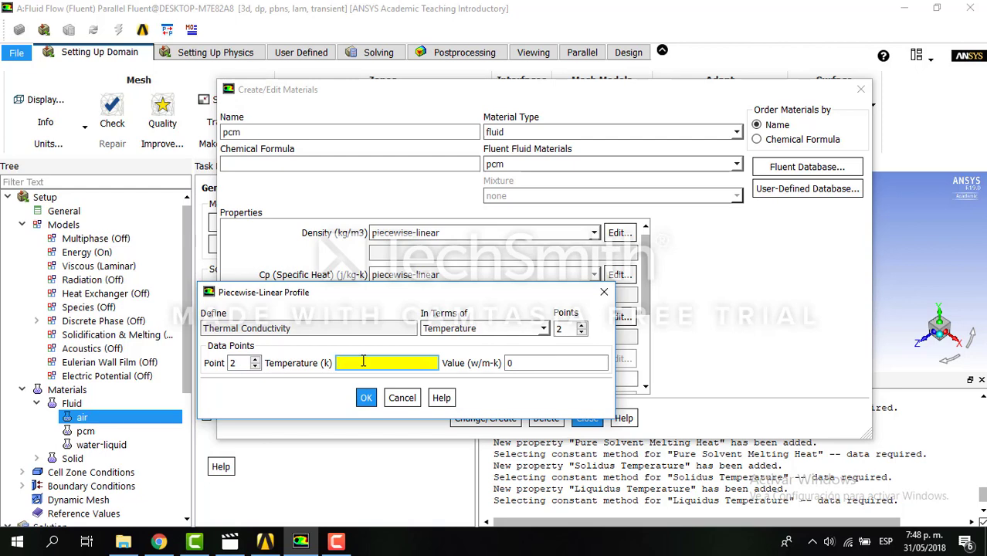
pyautogui.write('750')
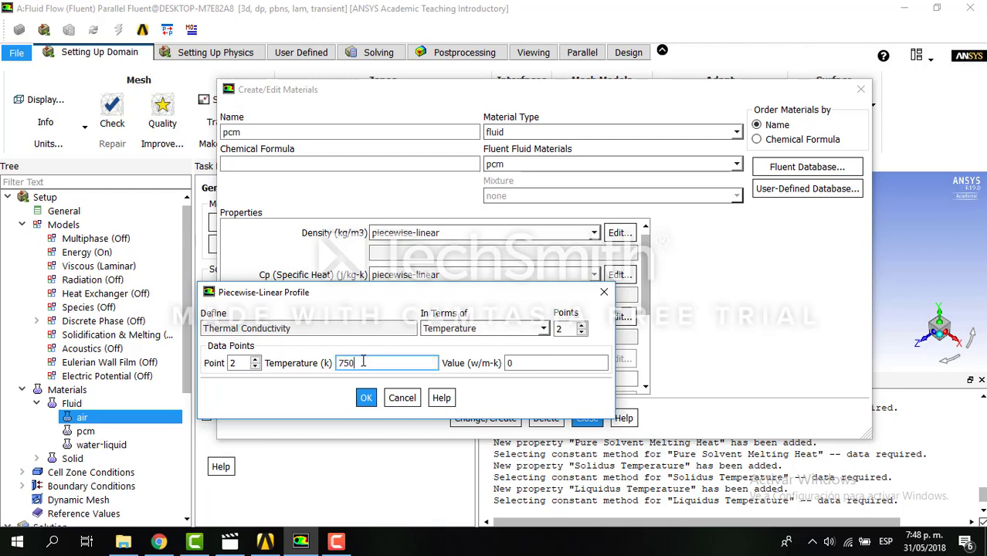
pyautogui.doubleClick(531, 362)
pyautogui.press('BackSpace')
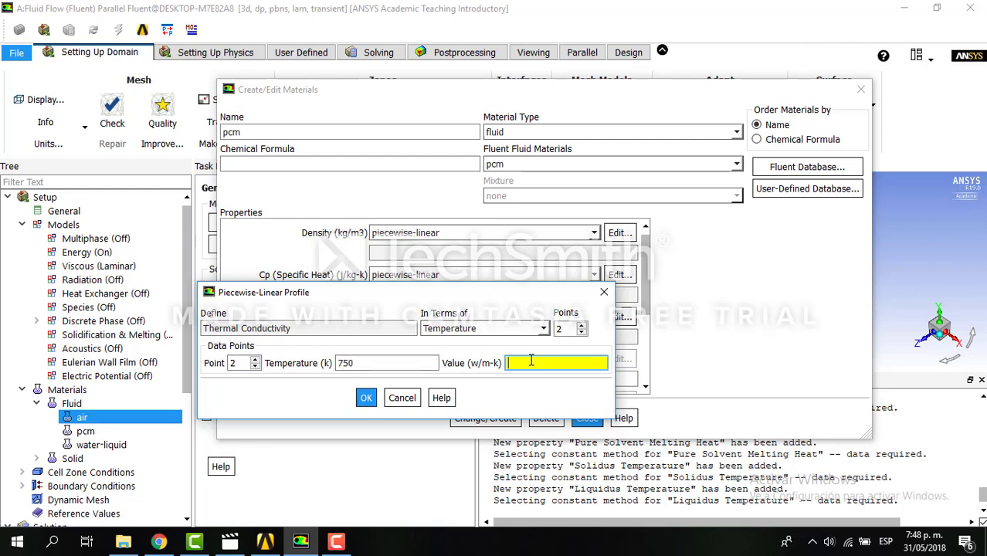
pyautogui.write('0')
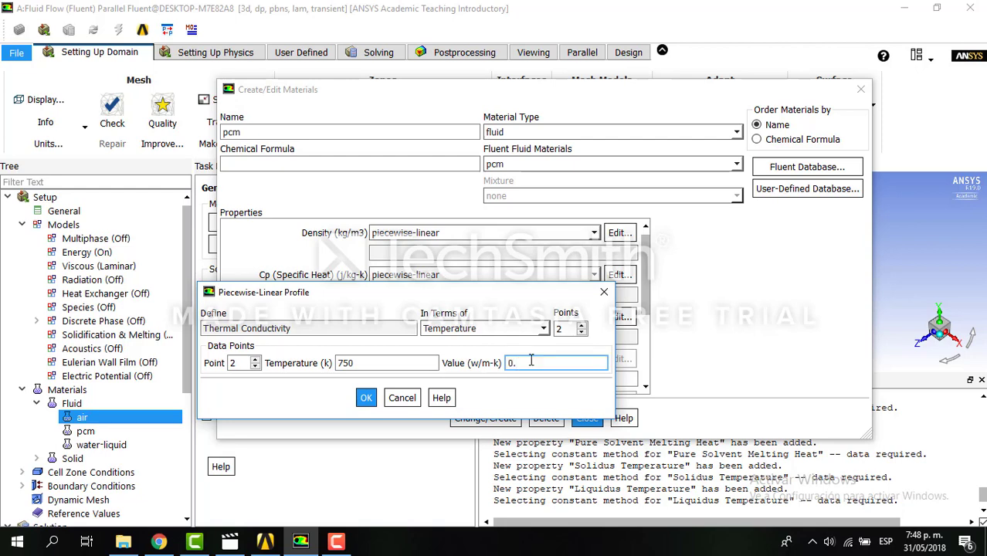
pyautogui.write('.533')
pyautogui.click(367, 398)
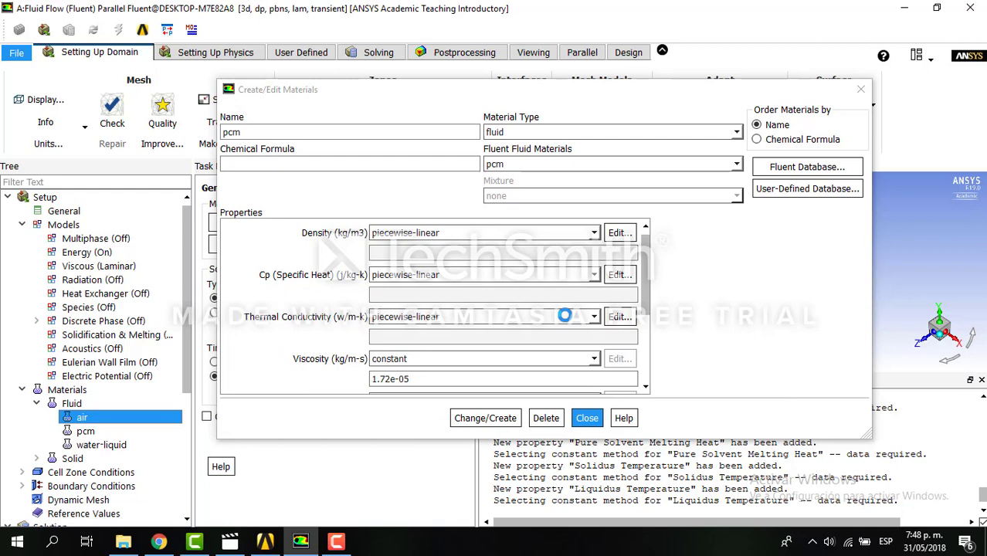
# - Review the data points of pcm's piecewise-linear thermal conductivity and specific heat profiles
pyautogui.click(614, 319)
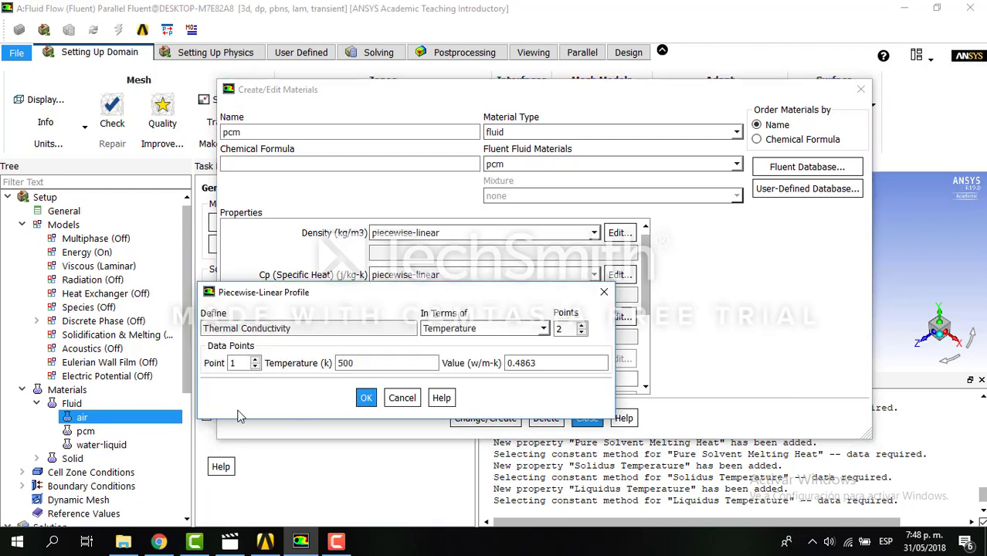
pyautogui.click(255, 361)
pyautogui.click(366, 397)
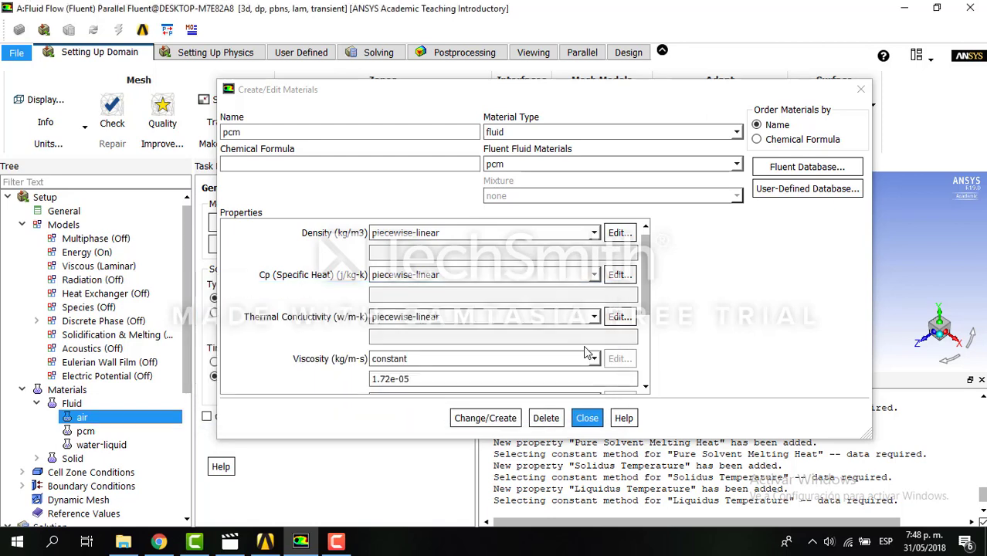
pyautogui.click(612, 279)
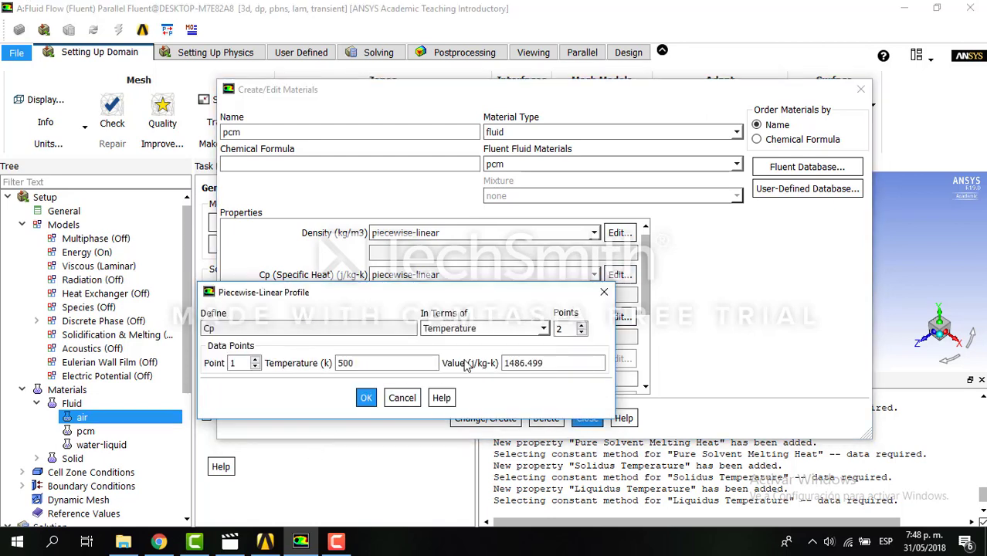
pyautogui.click(256, 359)
pyautogui.click(366, 398)
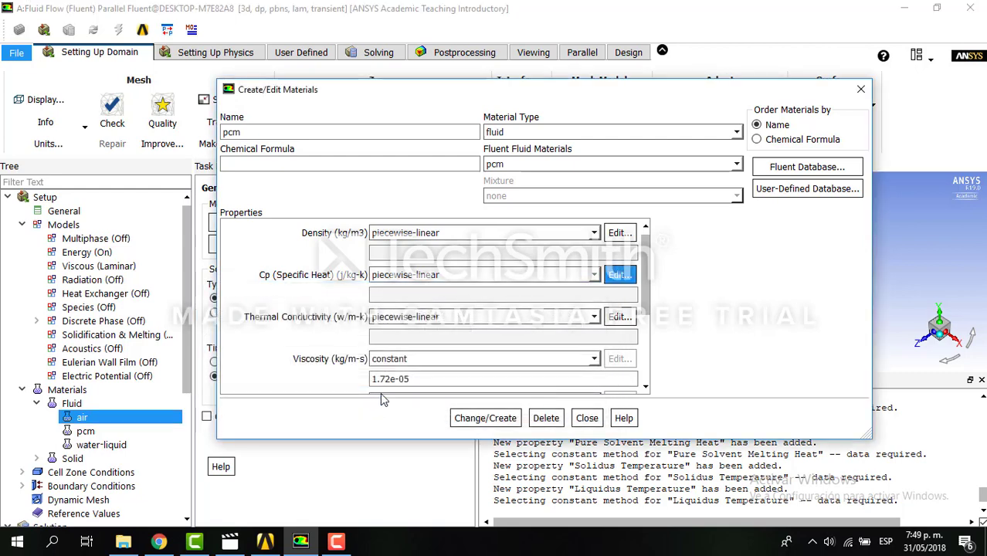
# - Set pcm's constant viscosity to 0.001372 kg/m-s
pyautogui.click(470, 376)
pyautogui.press('BackSpace')
pyautogui.press('BackSpace')
pyautogui.press('BackSpace')
pyautogui.press('BackSpace')
pyautogui.press('BackSpace')
pyautogui.press('BackSpace')
pyautogui.press('BackSpace')
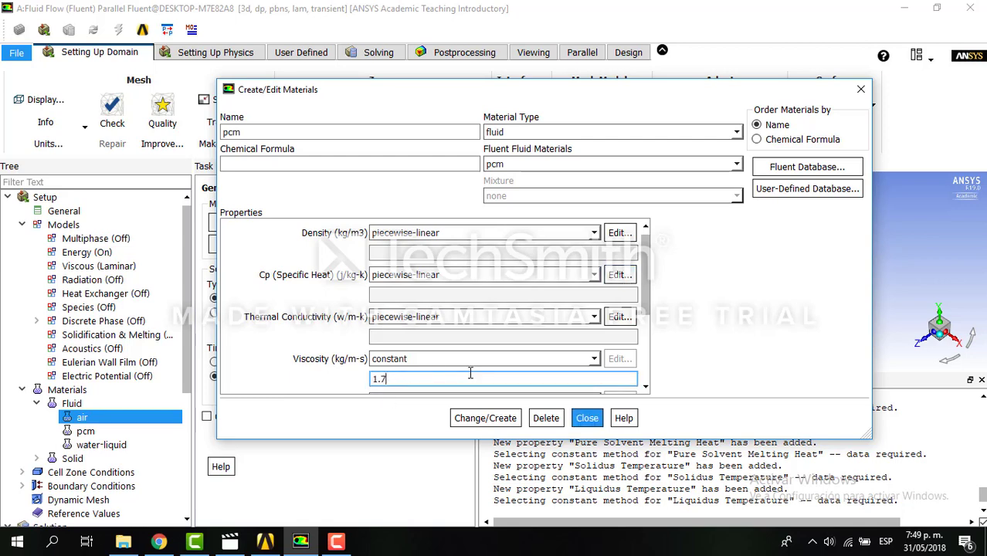
pyautogui.write('0.001372')
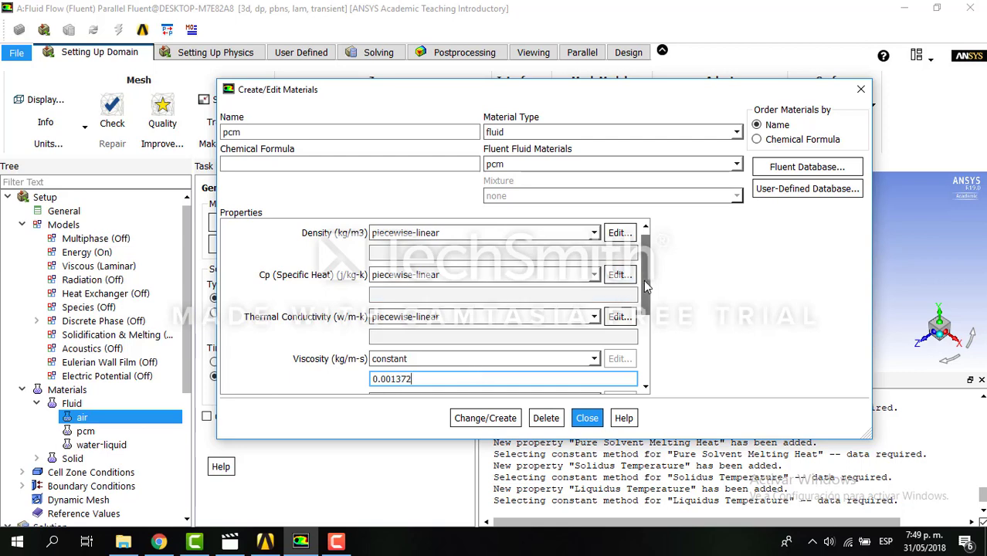
# - Set pcm's pure solvent melting heat to 161000 j/kg
pyautogui.scroll(-2, 647, 286)
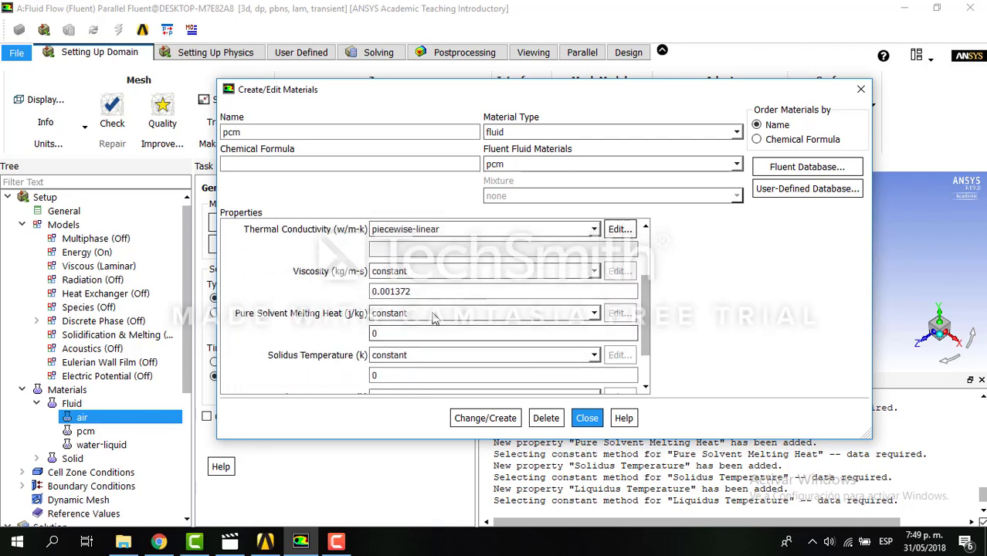
pyautogui.click(399, 332)
pyautogui.press('BackSpace')
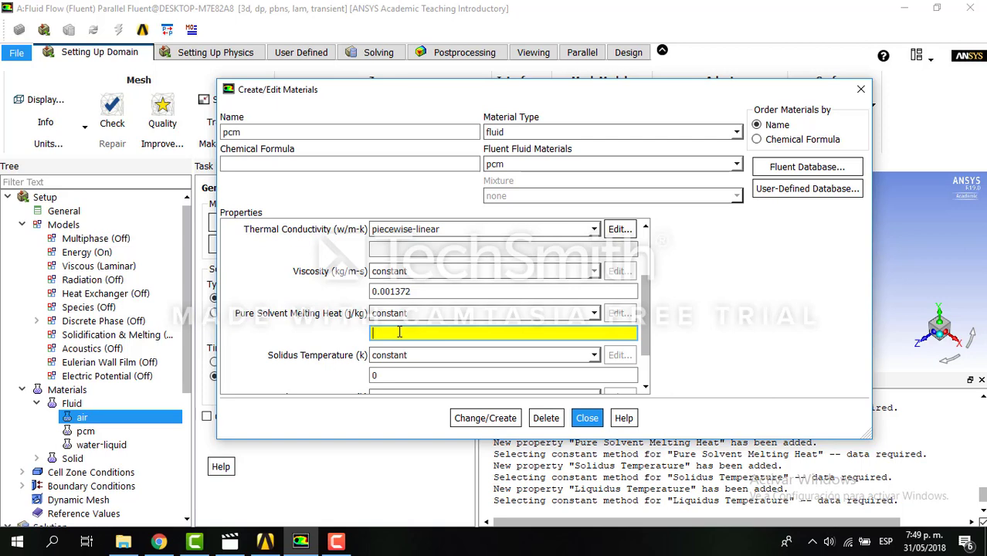
pyautogui.write('161000')
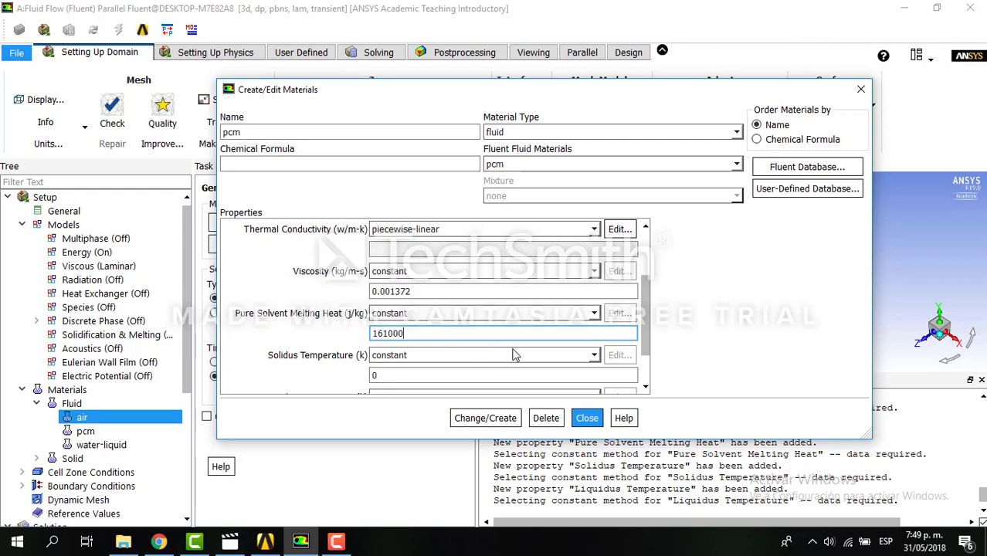
# - Set pcm's solidus temperature to 494 K and liquidus temperature to 511 K, and save the material changes
pyautogui.click(586, 374)
pyautogui.press('BackSpace')
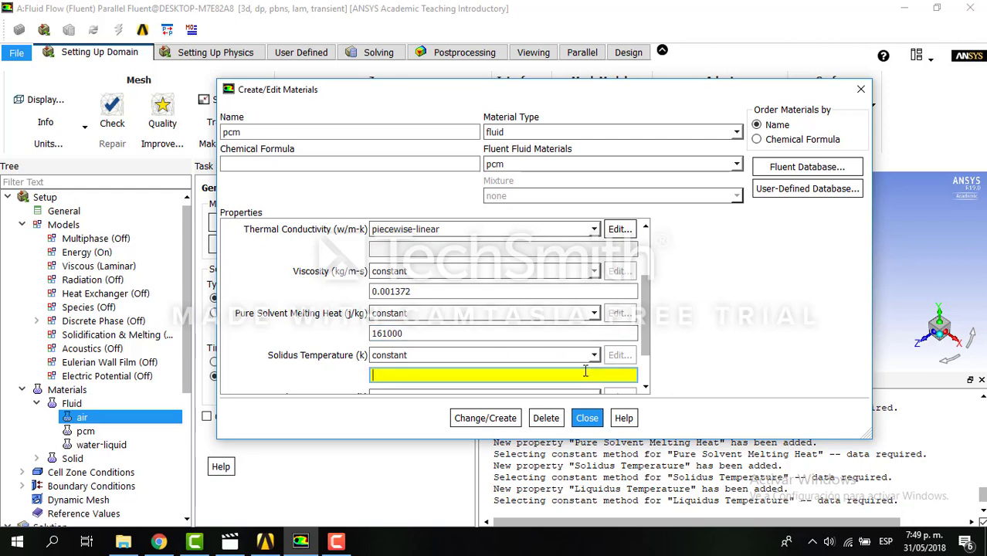
pyautogui.write('4')
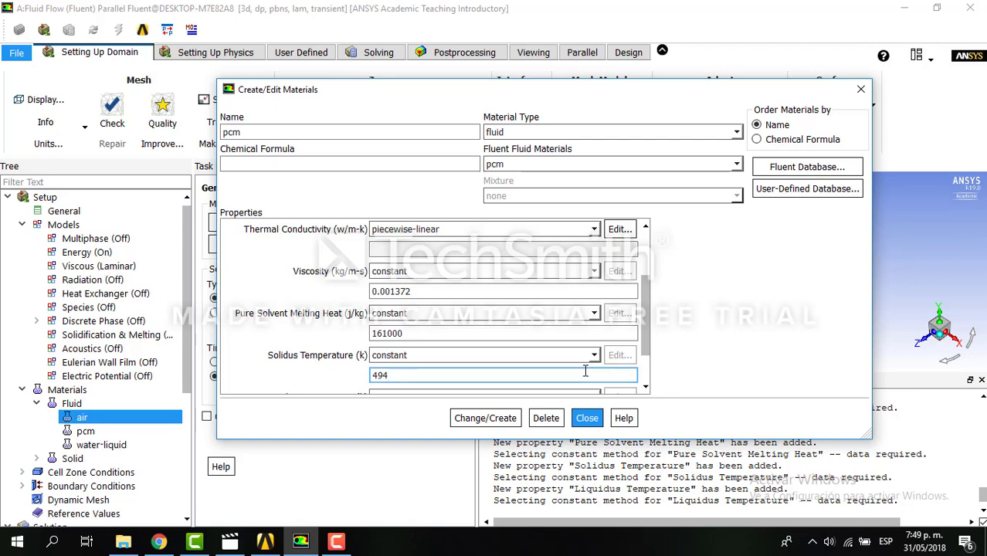
pyautogui.write('94')
pyautogui.scroll(-1, 541, 364)
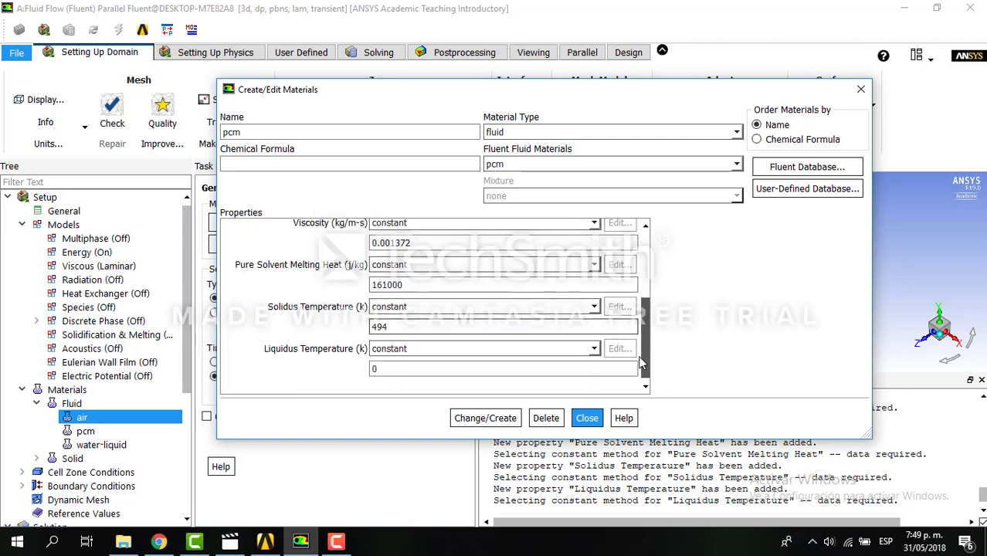
pyautogui.click(466, 368)
pyautogui.press('BackSpace')
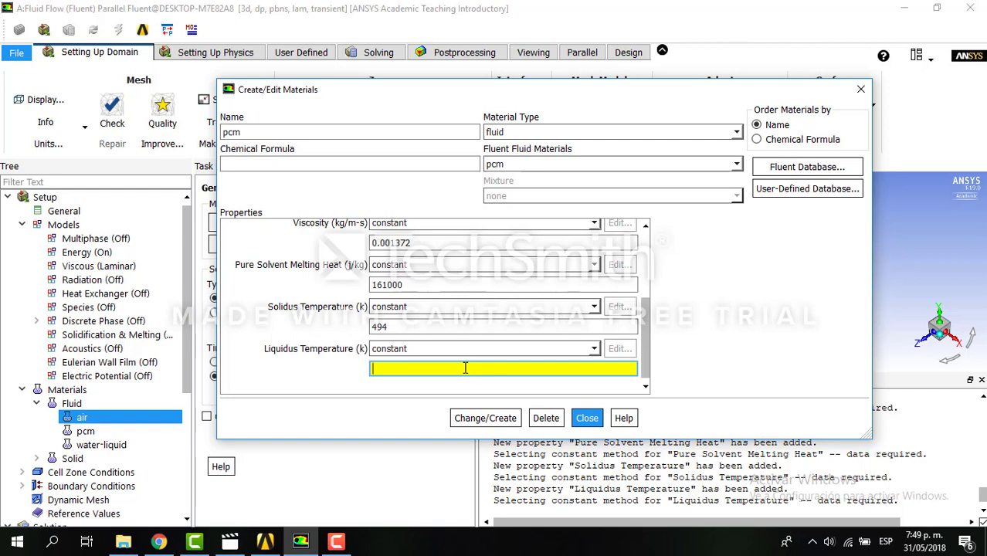
pyautogui.write('511')
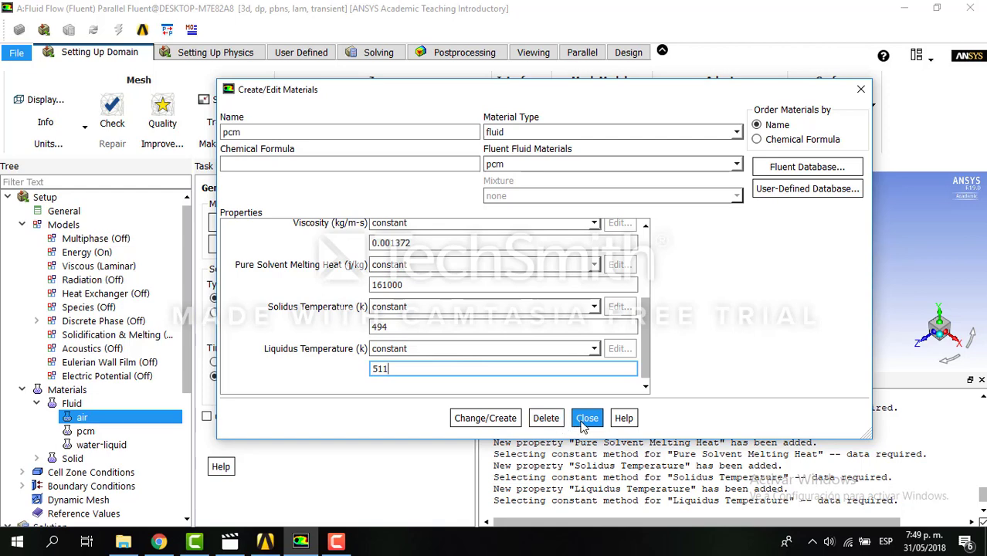
pyautogui.click(502, 418)
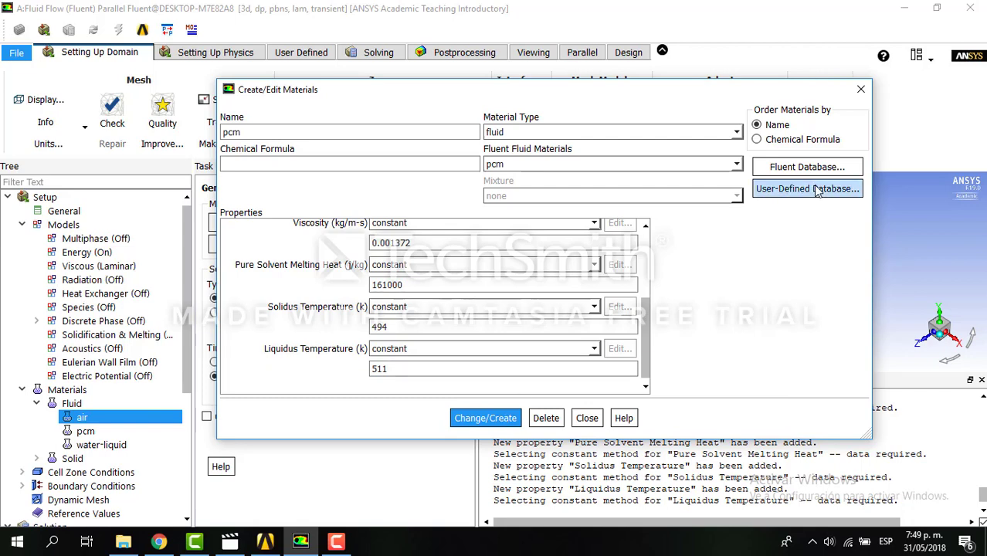
pyautogui.click(860, 89)
# - Reopen the pcm material to check its saved properties and close it again
pyautogui.doubleClick(85, 431)
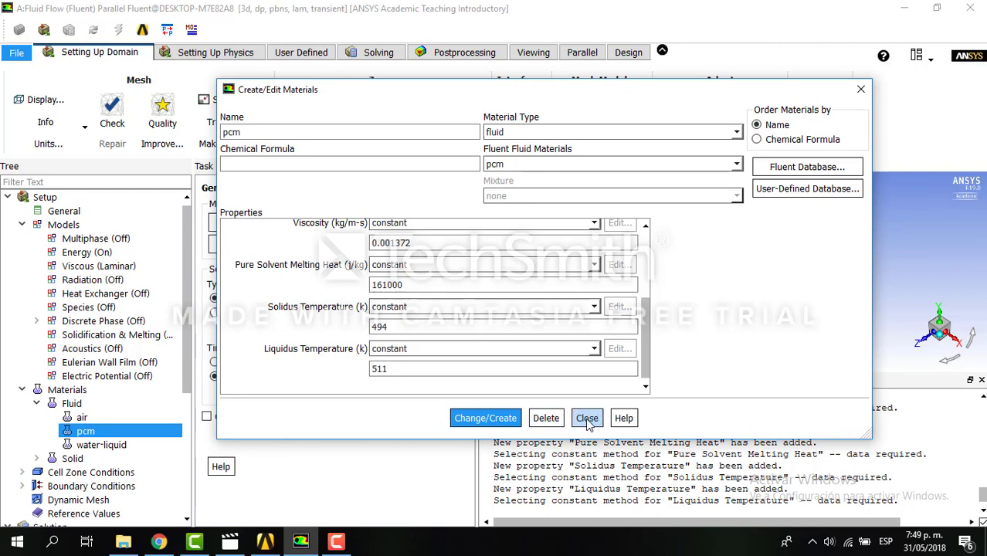
pyautogui.click(587, 418)
pyautogui.rightClick(84, 418)
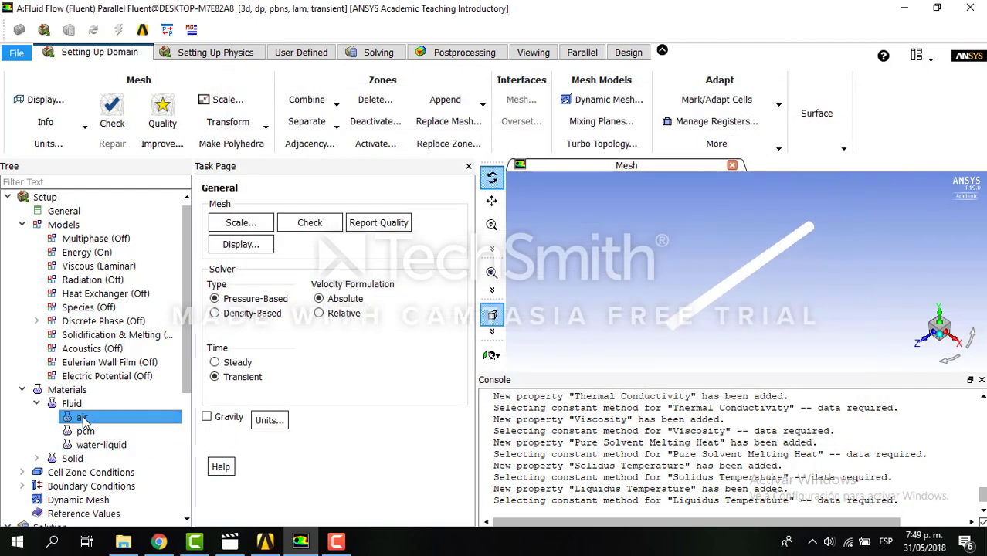
pyautogui.click(23, 429)
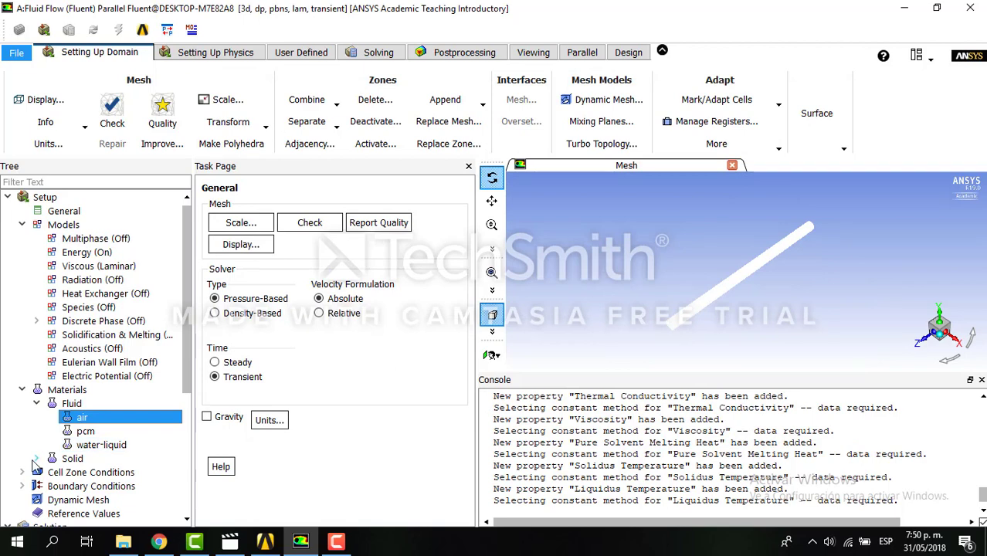
# - Assign water-liquid as the material of the fluid-domain cell zone
pyautogui.click(22, 472)
pyautogui.moveTo(194, 345); pyautogui.dragTo(189, 345)
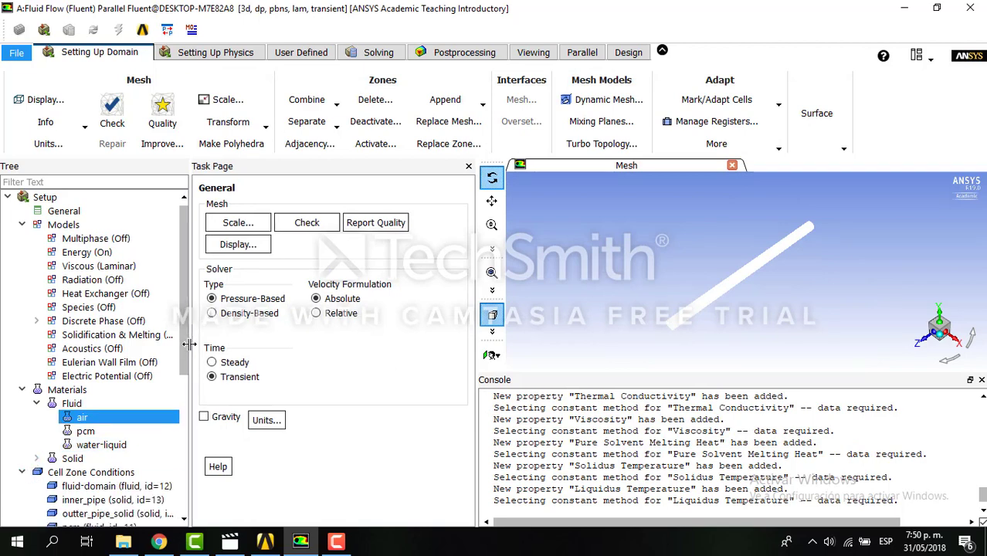
pyautogui.scroll(-3, 174, 378)
pyautogui.click(128, 407)
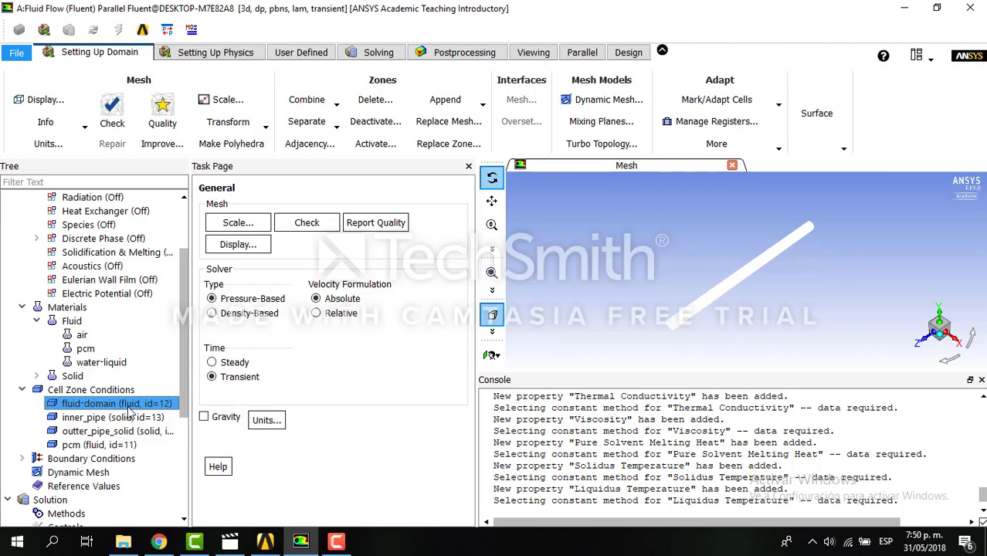
pyautogui.doubleClick(129, 410)
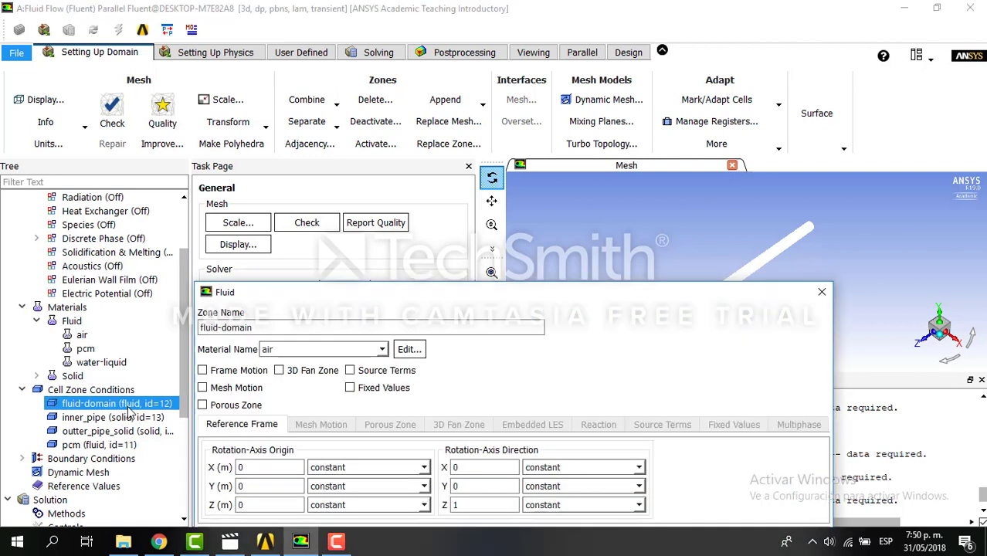
pyautogui.moveTo(334, 300); pyautogui.dragTo(324, 176)
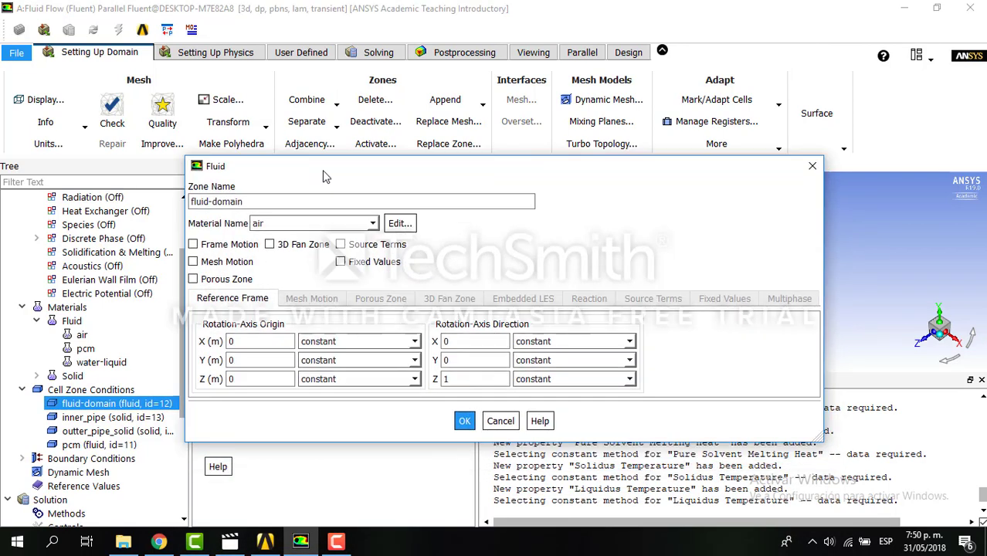
pyautogui.click(373, 223)
pyautogui.click(328, 249)
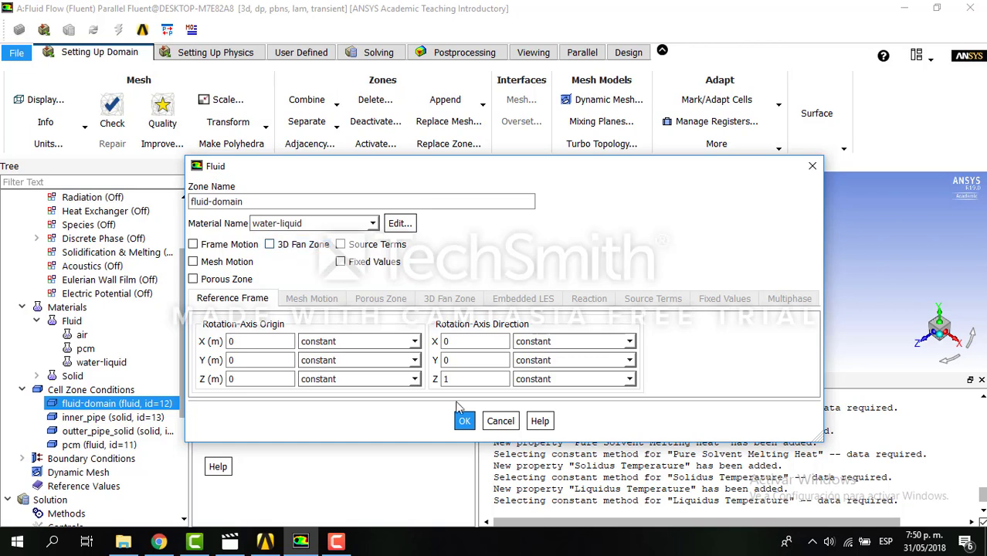
pyautogui.click(465, 421)
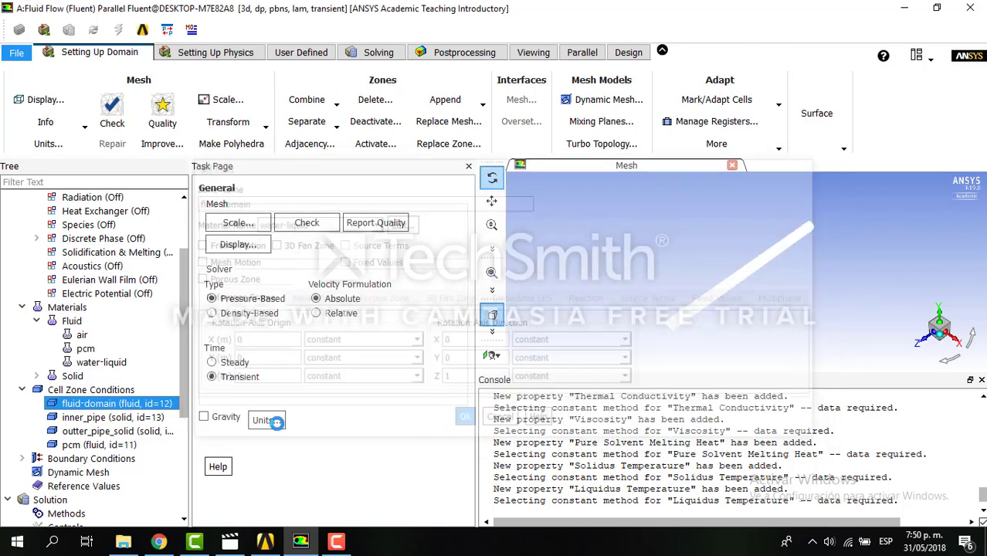
# - Assign copper as the material of the inner_pipe solid cell zone
pyautogui.click(111, 417)
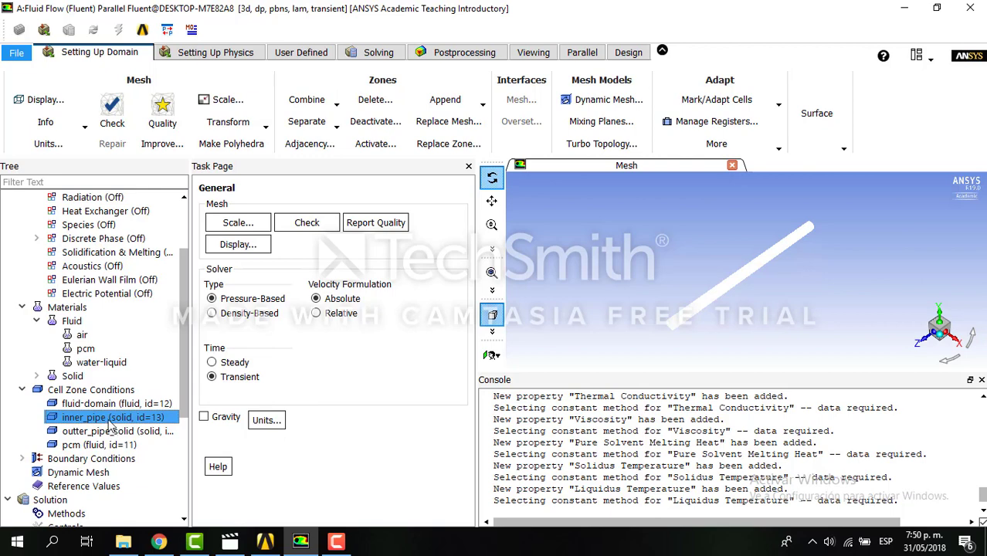
pyautogui.doubleClick(111, 420)
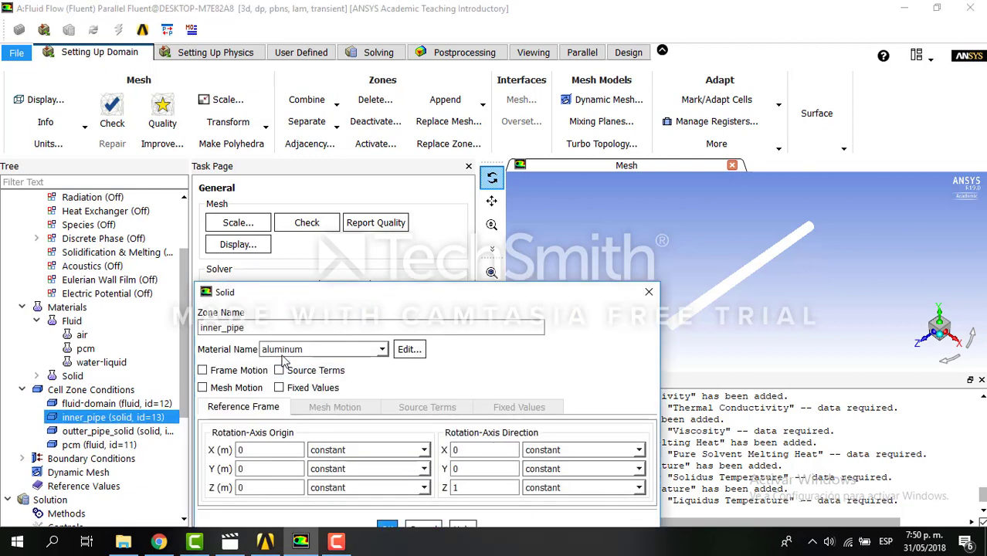
pyautogui.click(331, 352)
pyautogui.click(331, 364)
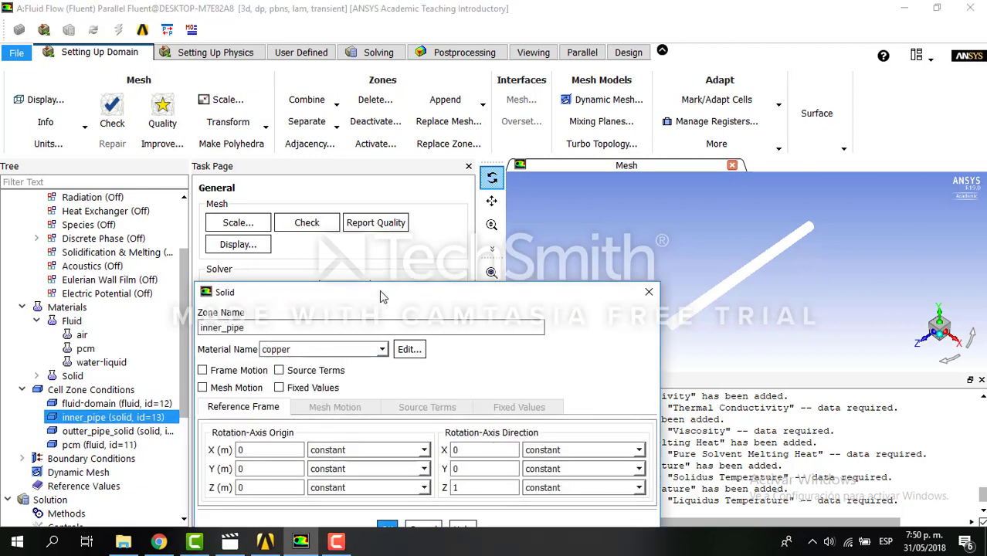
pyautogui.moveTo(379, 290); pyautogui.dragTo(376, 165)
pyautogui.click(384, 407)
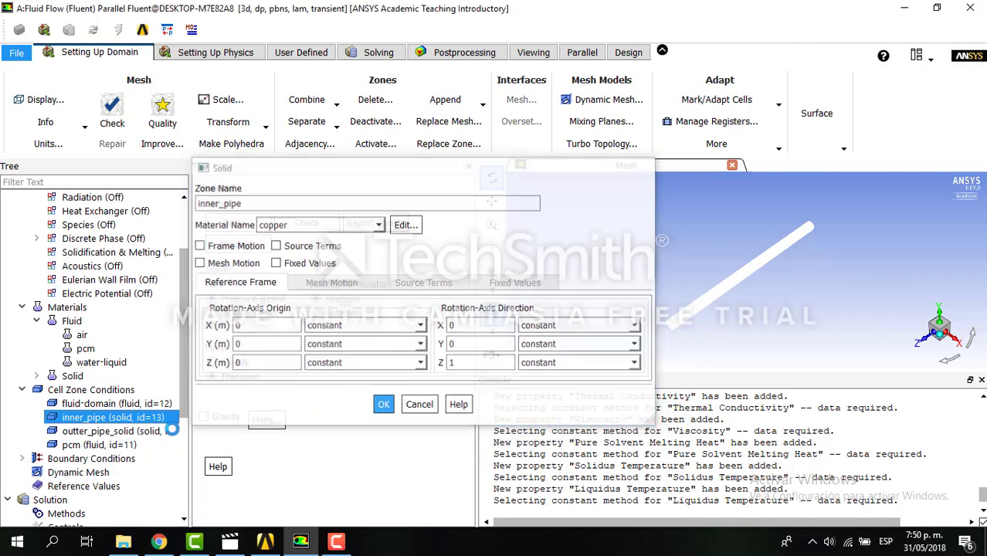
# - Assign copper as the material of the outter_pipe_solid cell zone
pyautogui.click(164, 433)
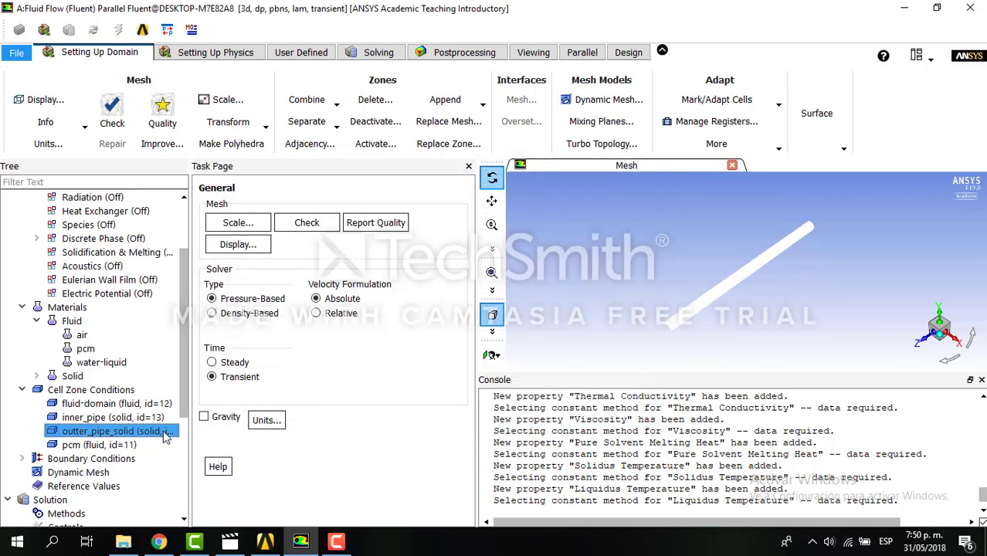
pyautogui.doubleClick(164, 433)
pyautogui.click(325, 349)
pyautogui.click(305, 360)
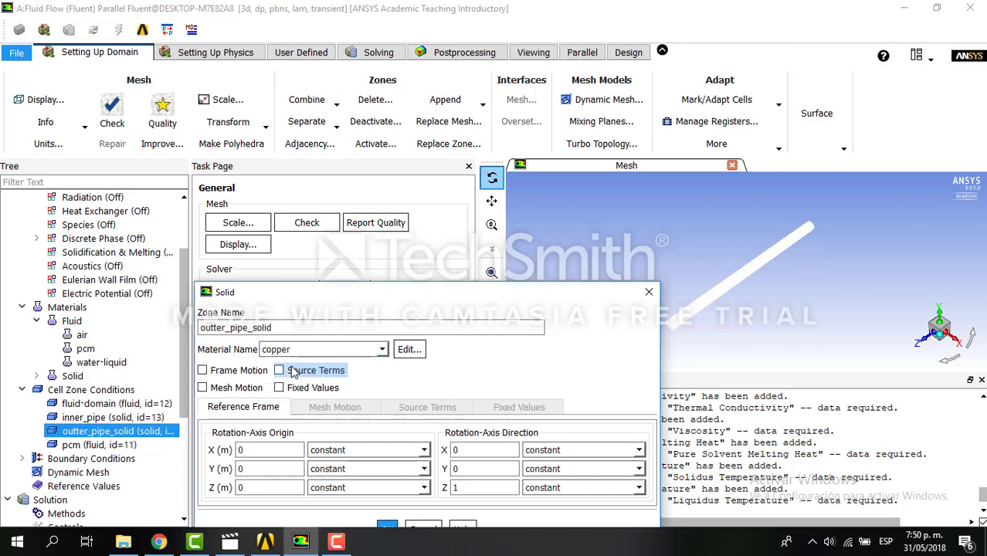
pyautogui.click(384, 525)
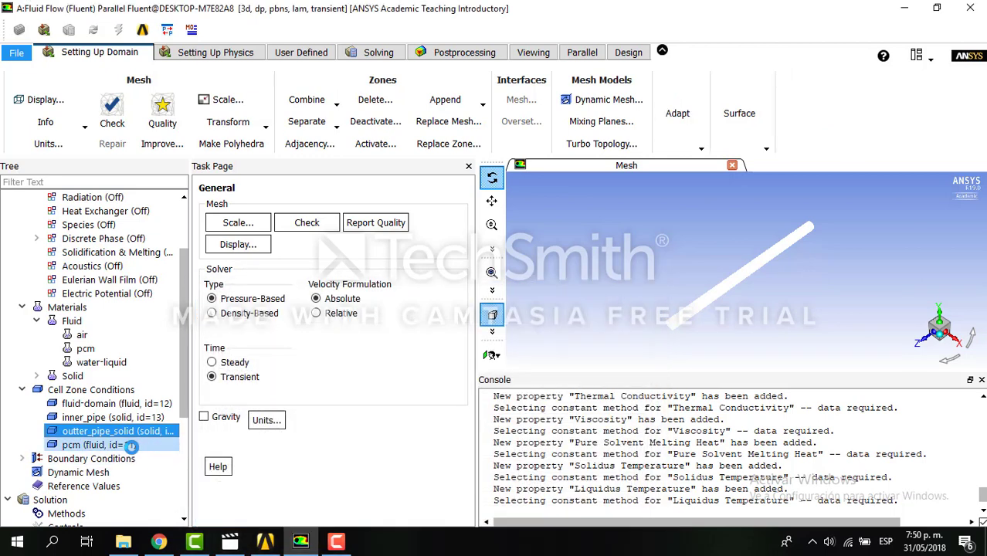
# - Assign pcm as the material of the pcm fluid cell zone
pyautogui.click(131, 446)
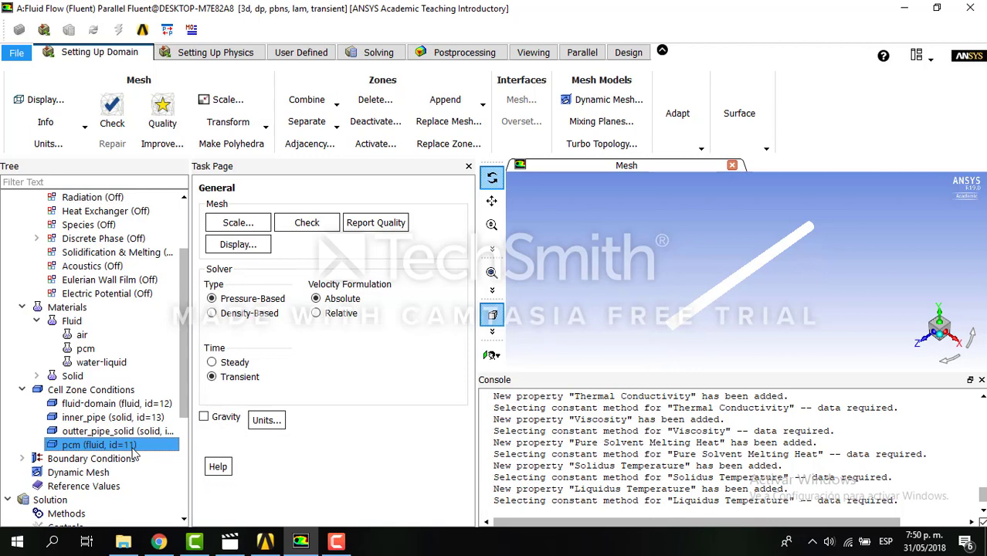
pyautogui.doubleClick(116, 445)
pyautogui.moveTo(299, 218); pyautogui.dragTo(300, 146)
pyautogui.click(376, 212)
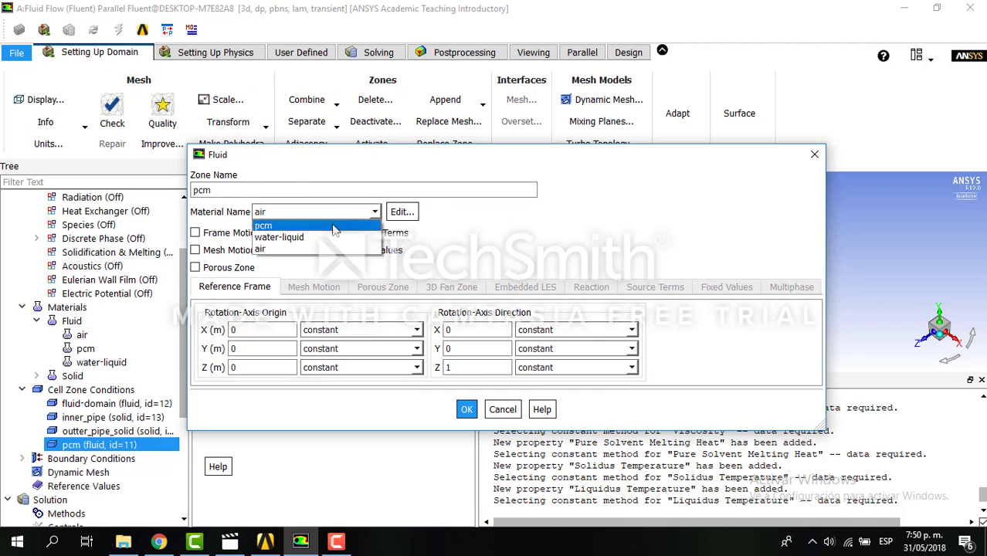
pyautogui.click(335, 227)
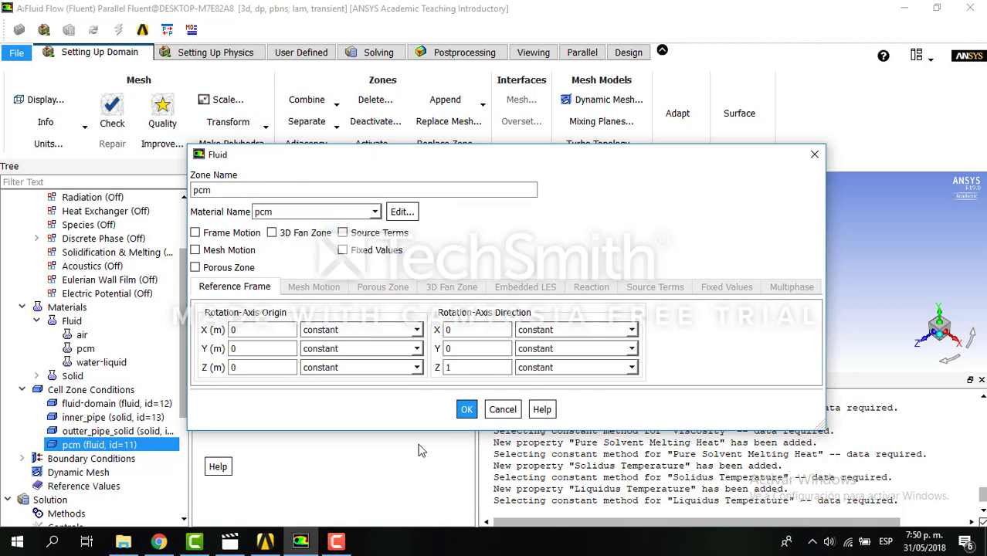
pyautogui.click(467, 410)
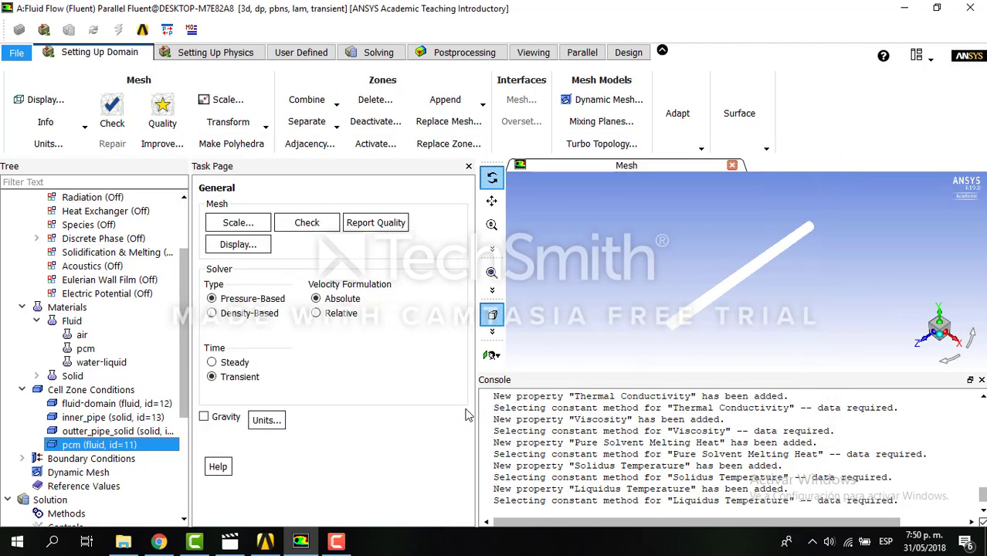
# - Delete air from the fluid materials
pyautogui.rightClick(85, 337)
pyautogui.click(116, 378)
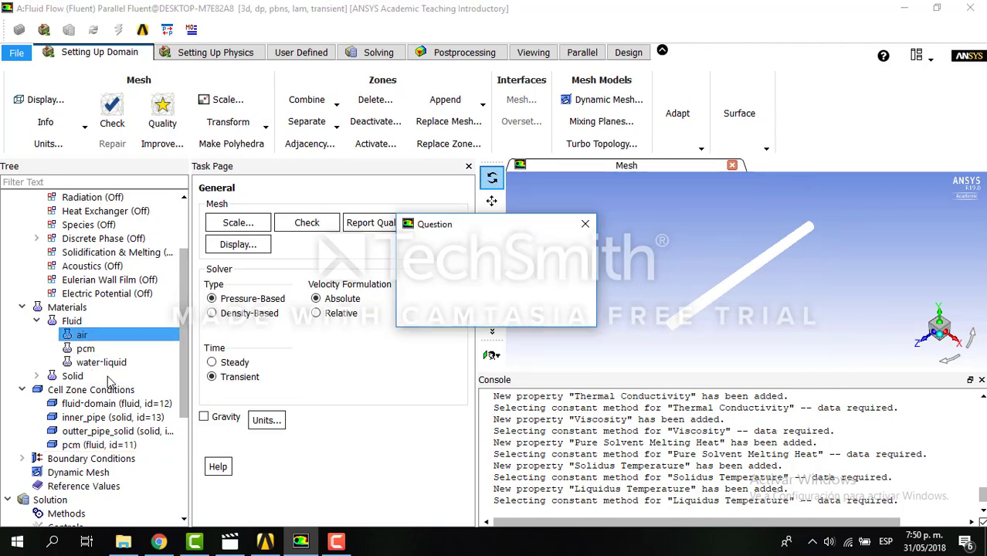
pyautogui.click(503, 310)
pyautogui.click(83, 335)
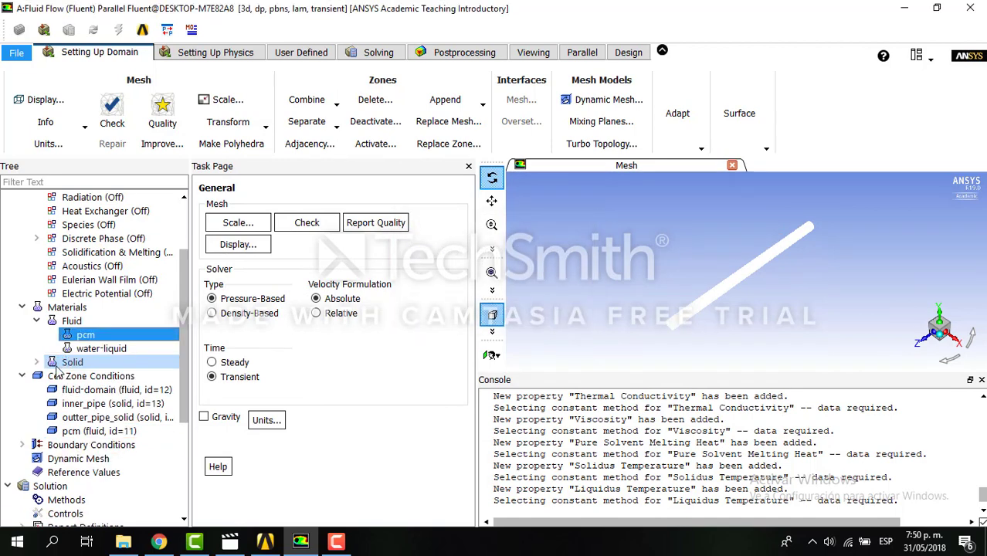
# - Try to delete aluminum from the solid materials
pyautogui.click(37, 363)
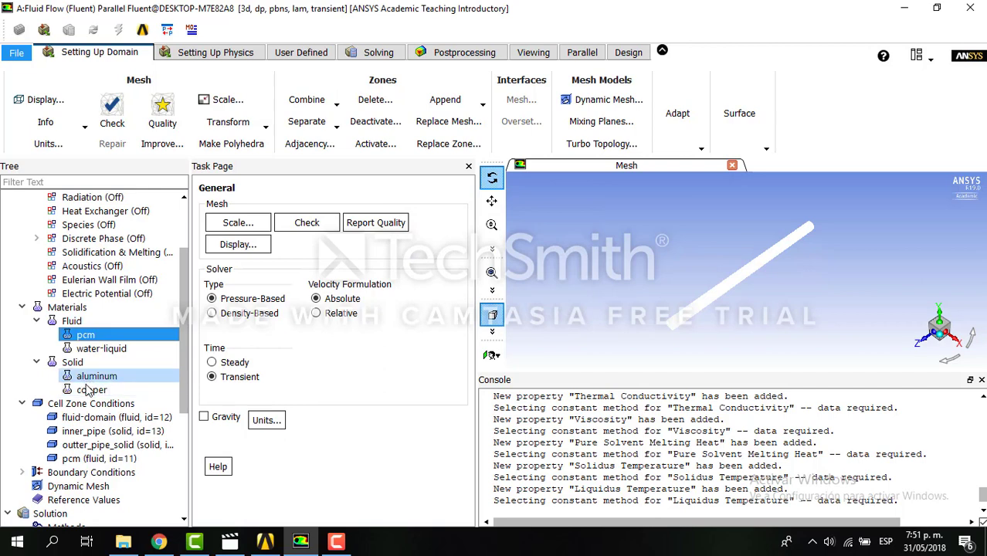
pyautogui.rightClick(88, 381)
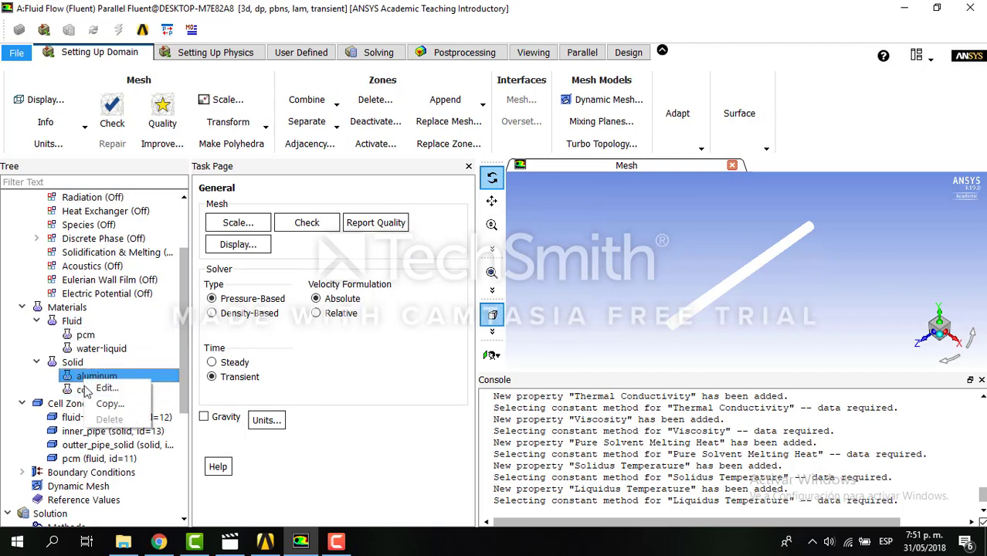
pyautogui.click(17, 378)
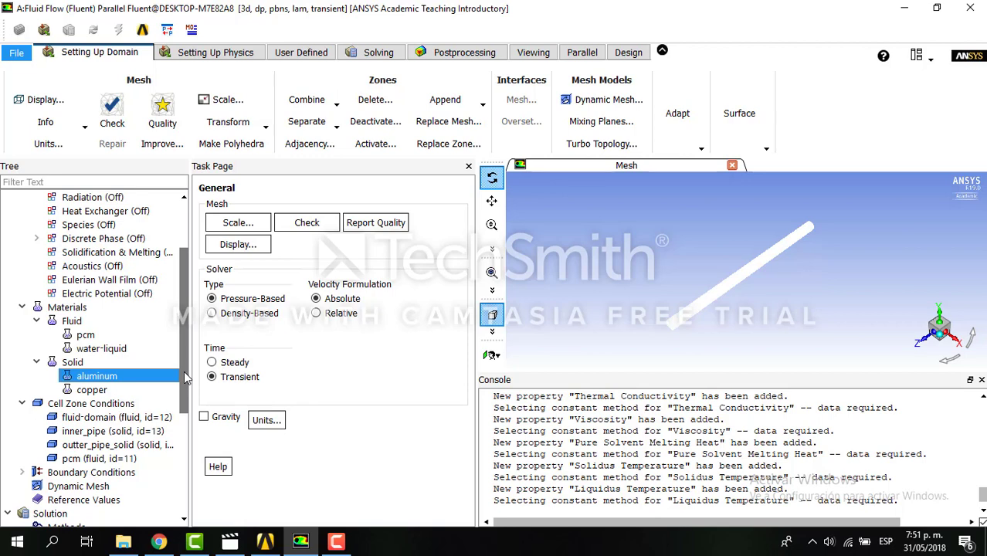
# - Review the velocity-inlet momentum settings of the inlet boundary and close them without saving
pyautogui.click(22, 473)
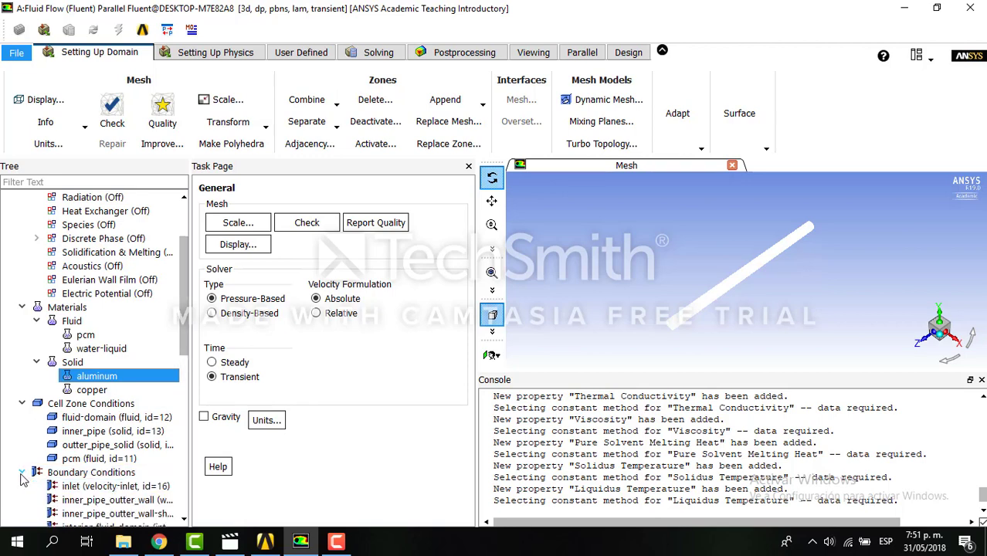
pyautogui.moveTo(189, 324); pyautogui.dragTo(180, 363)
pyautogui.click(97, 419)
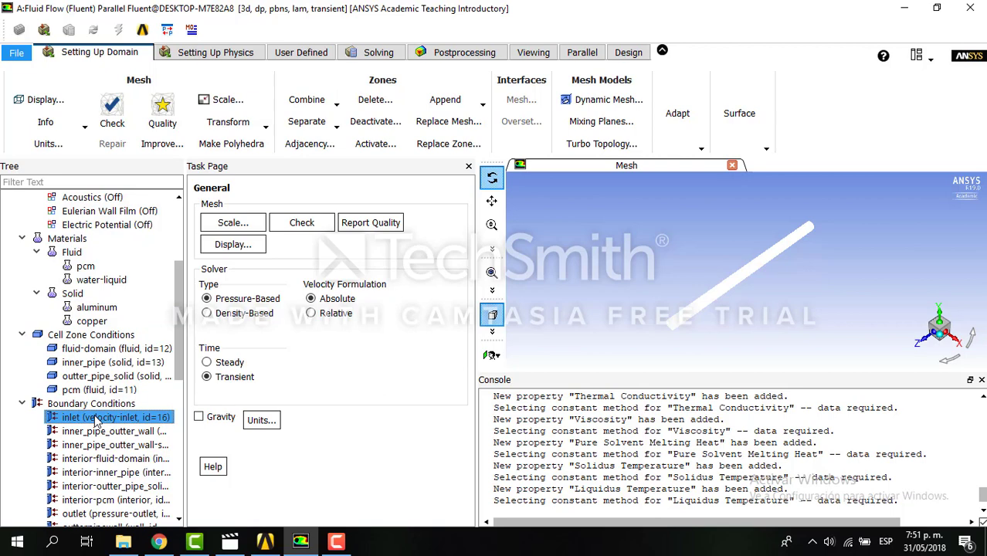
pyautogui.doubleClick(96, 418)
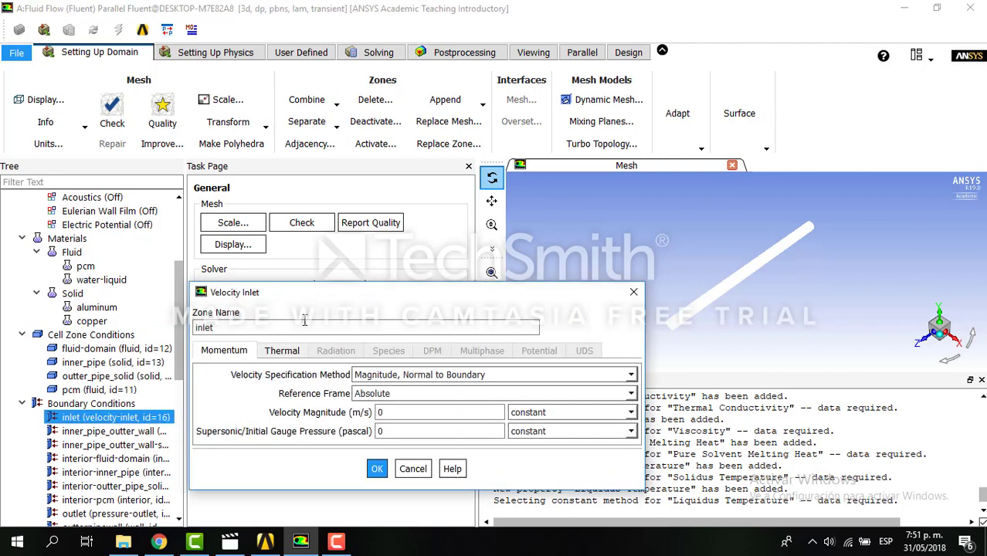
pyautogui.moveTo(342, 288); pyautogui.dragTo(332, 174)
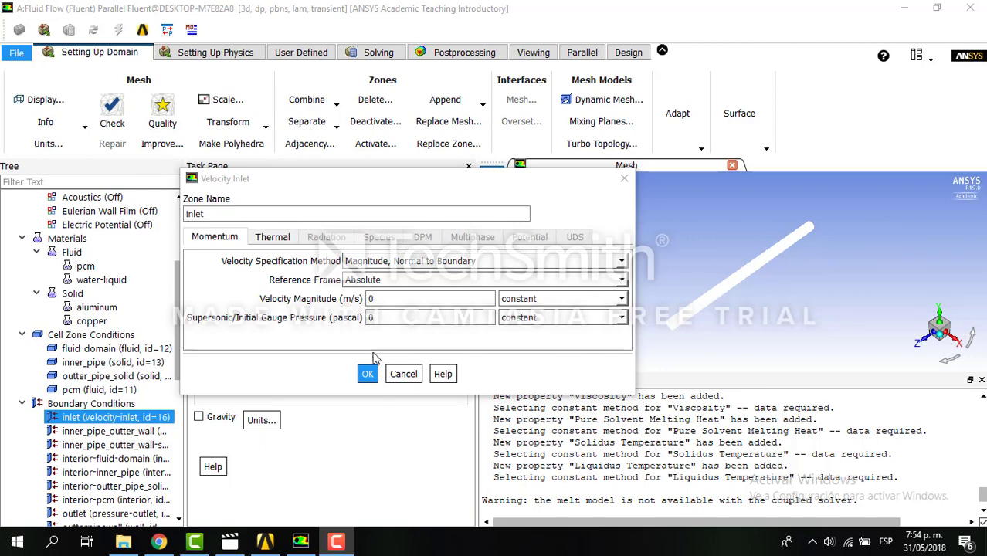
pyautogui.click(403, 374)
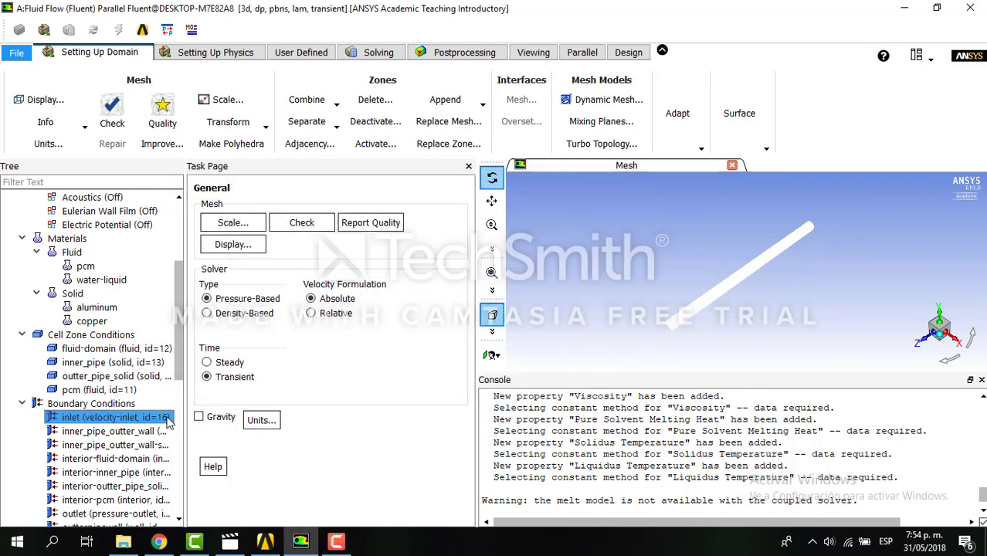
# - Change the inlet boundary type to mass-flow-inlet and set its mass flow rate to a constant 0.05 kg/s
pyautogui.rightClick(168, 422)
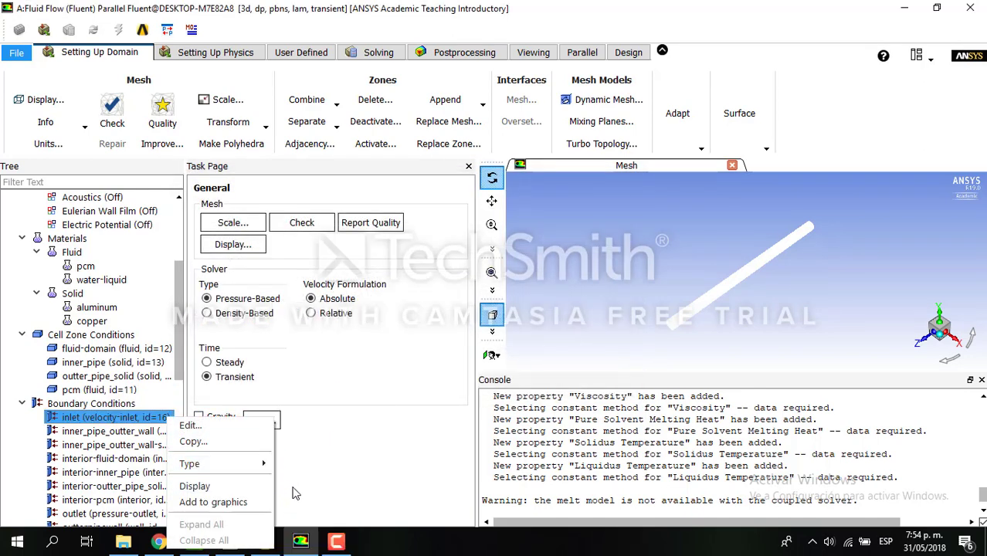
pyautogui.moveTo(268, 468)
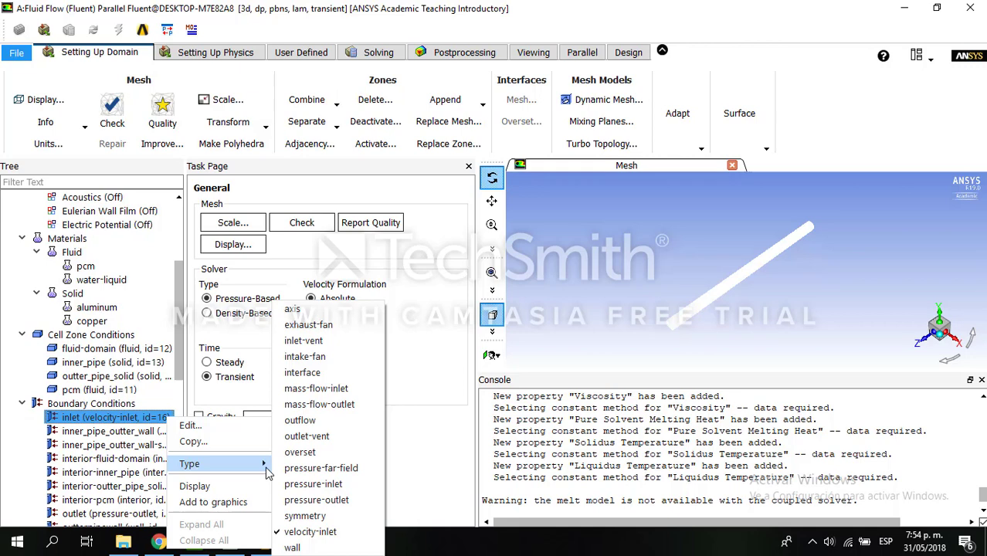
pyautogui.click(319, 392)
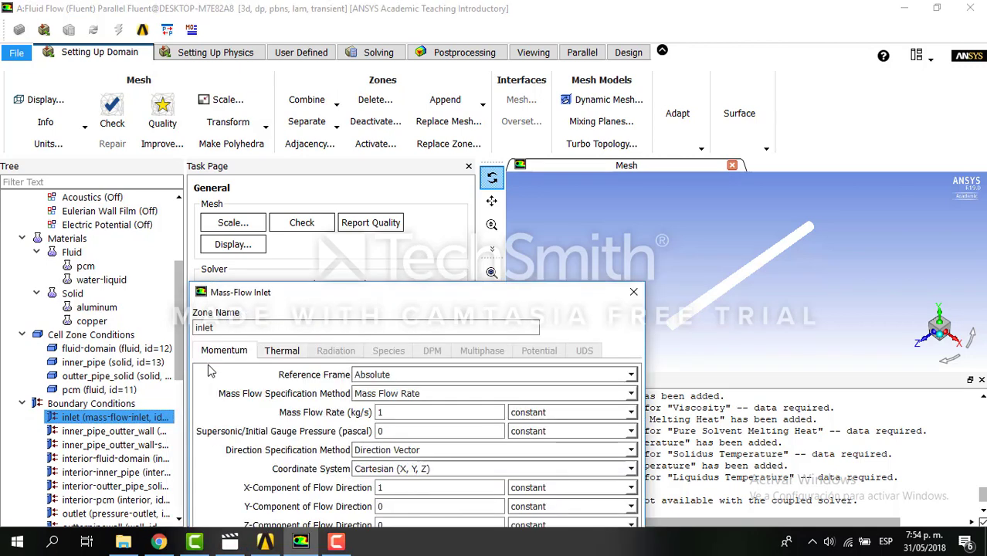
pyautogui.moveTo(356, 297); pyautogui.dragTo(342, 150)
pyautogui.doubleClick(399, 265)
pyautogui.press('BackSpace')
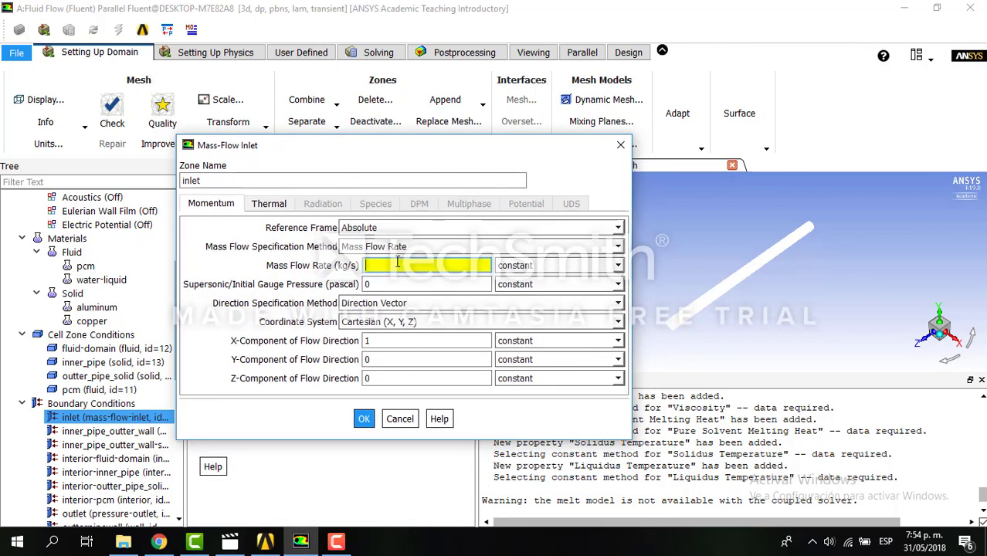
pyautogui.write('0.05')
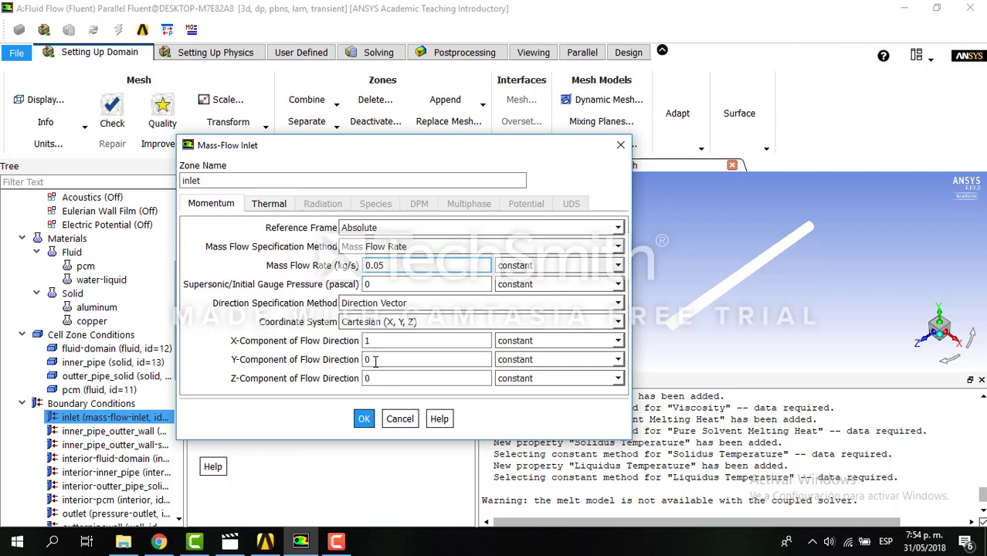
pyautogui.click(364, 425)
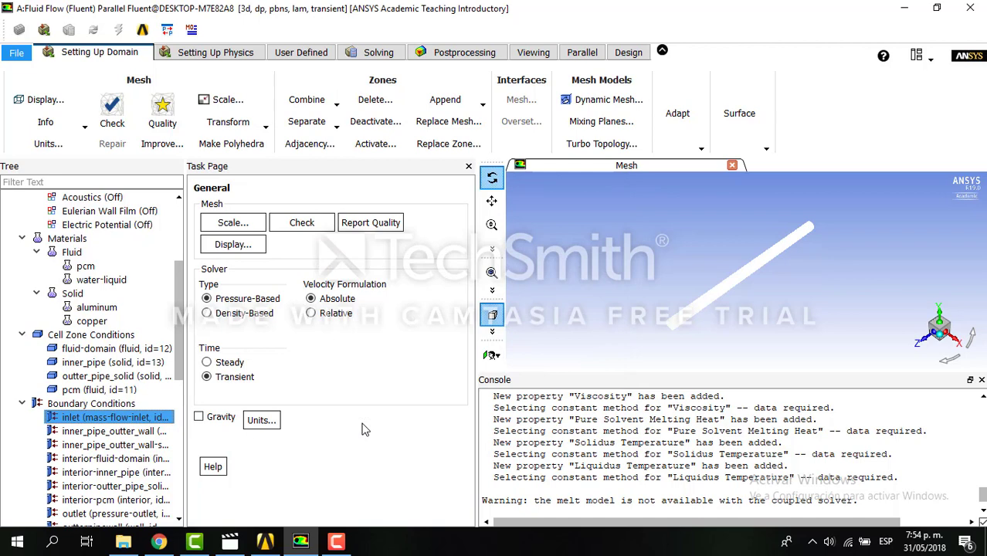
# - Set copper as the thermal material of the inner_pipe_outter_wall boundary
pyautogui.click(141, 434)
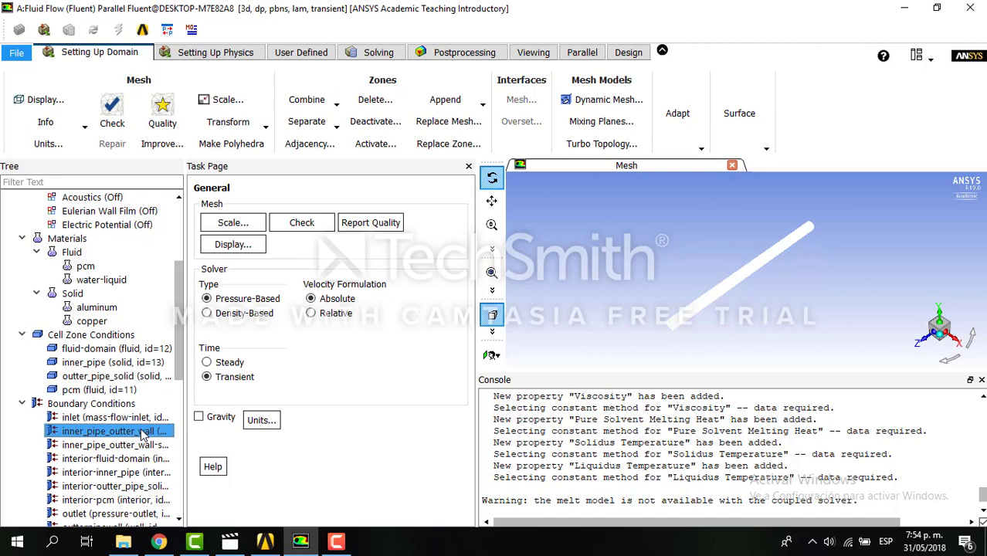
pyautogui.doubleClick(141, 431)
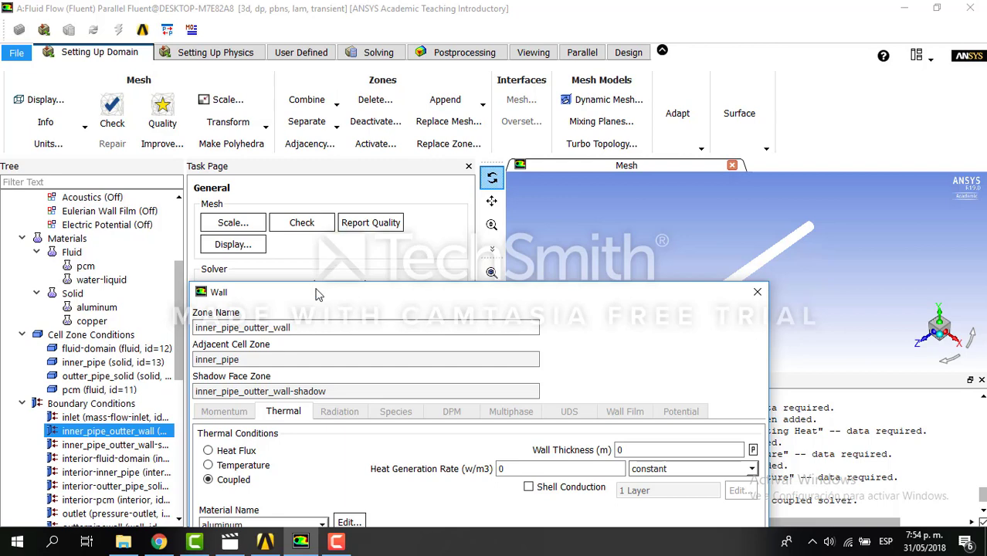
pyautogui.moveTo(318, 294); pyautogui.dragTo(282, 120)
pyautogui.click(290, 351)
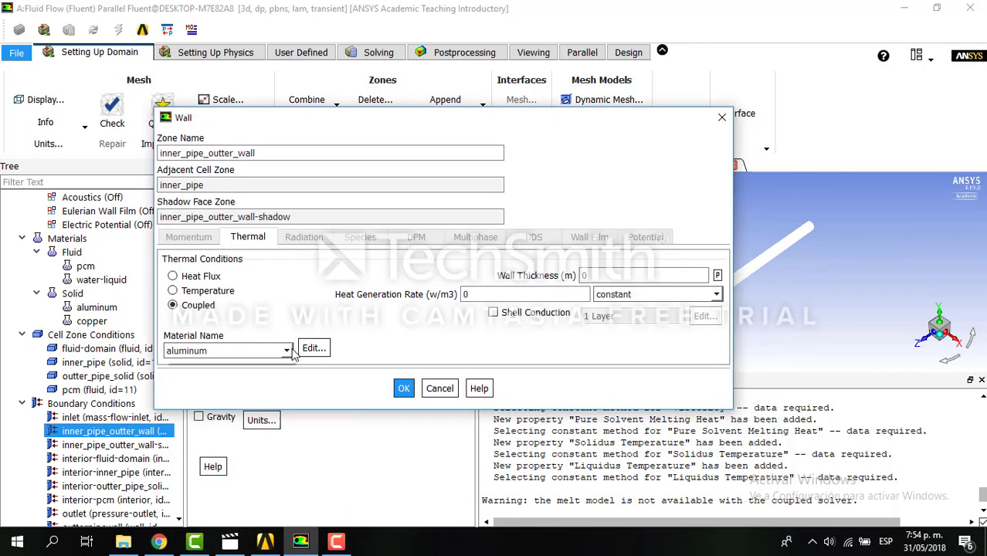
pyautogui.click(268, 358)
pyautogui.click(277, 352)
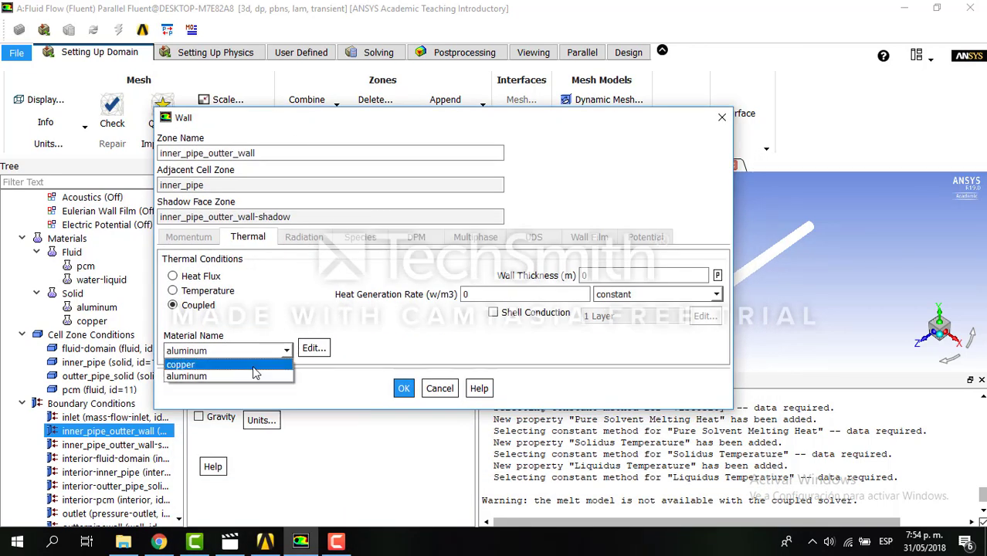
pyautogui.click(255, 368)
# - Enable shell conduction on inner_pipe_outter_wall with one copper layer 0.001 m thick, and save the wall settings
pyautogui.click(495, 313)
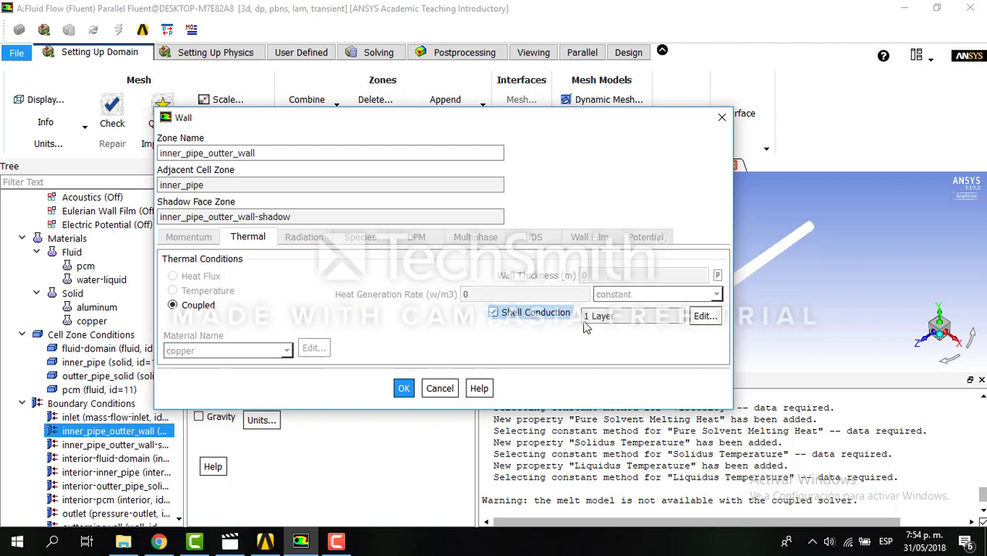
pyautogui.click(704, 317)
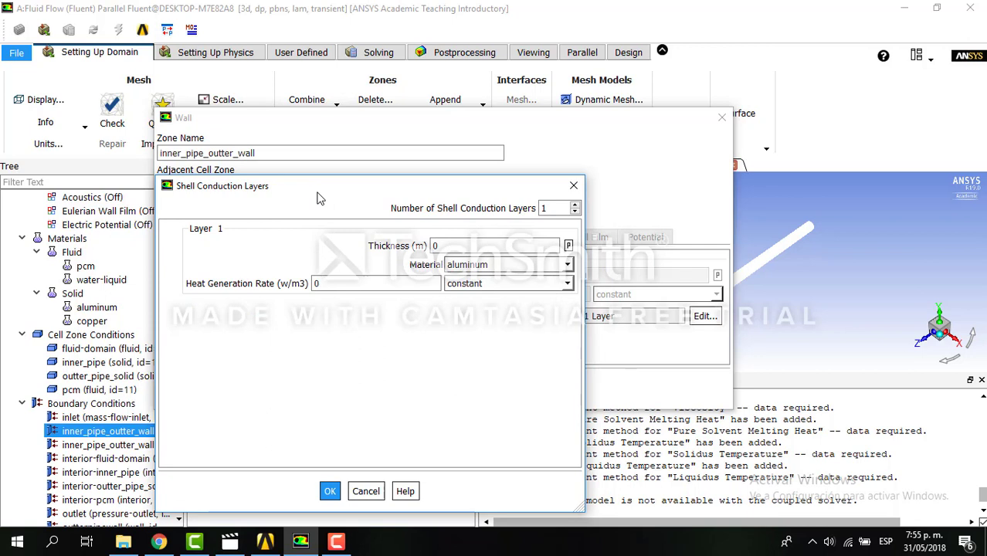
pyautogui.doubleClick(438, 244)
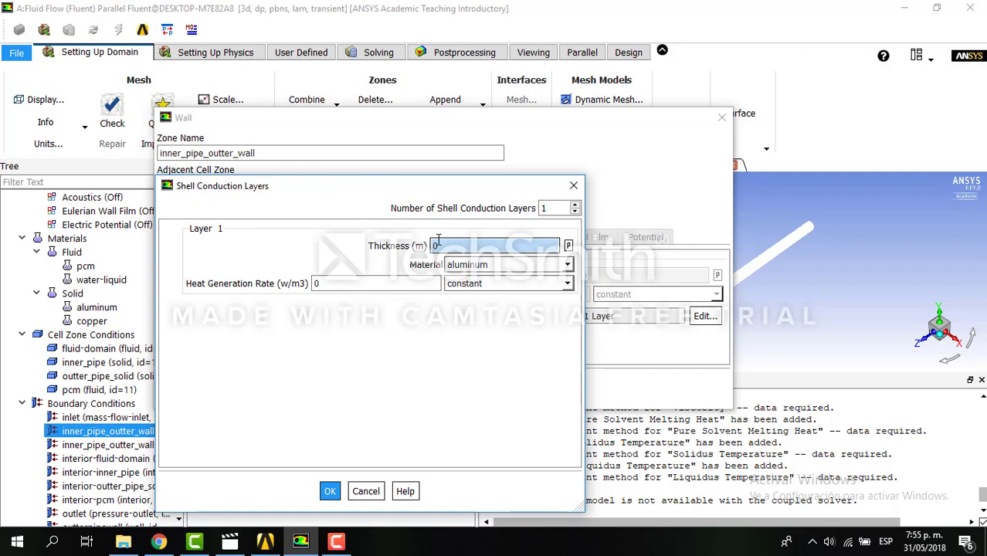
pyautogui.click(438, 240)
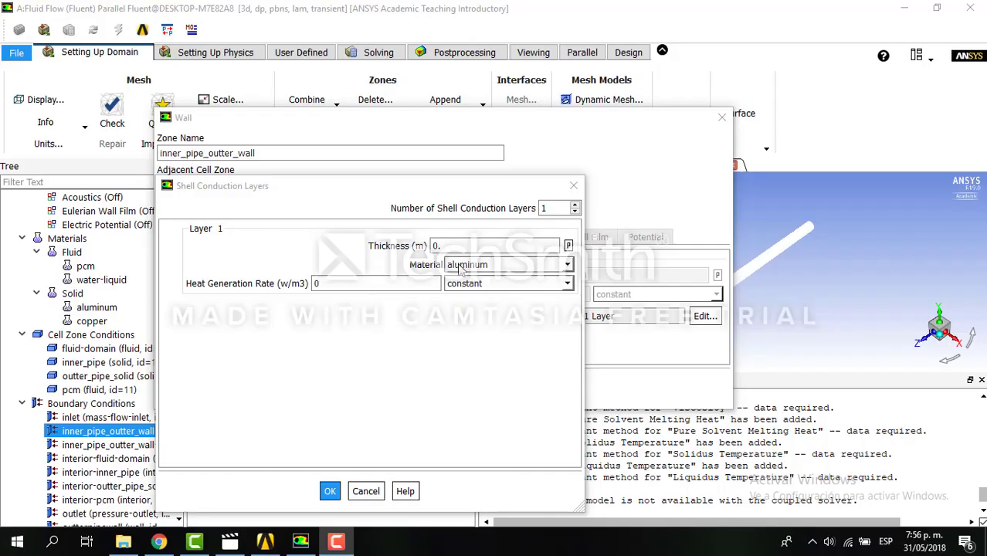
pyautogui.click(455, 247)
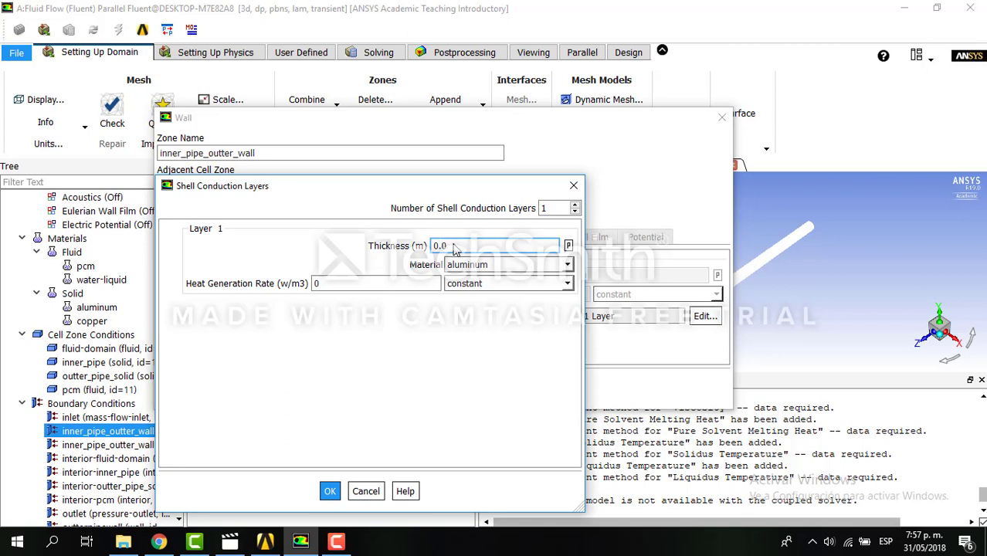
pyautogui.click(566, 266)
pyautogui.click(554, 276)
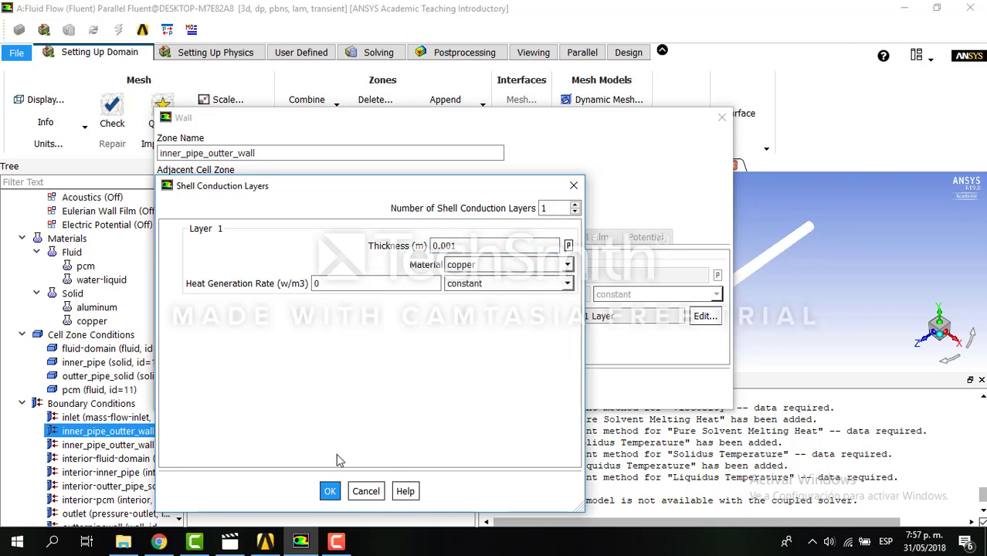
pyautogui.click(328, 493)
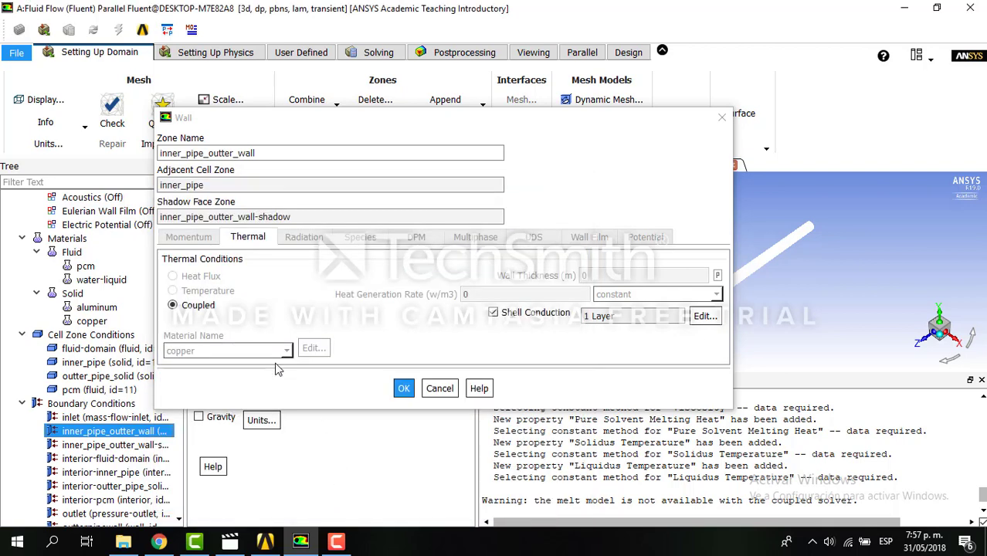
pyautogui.click(403, 389)
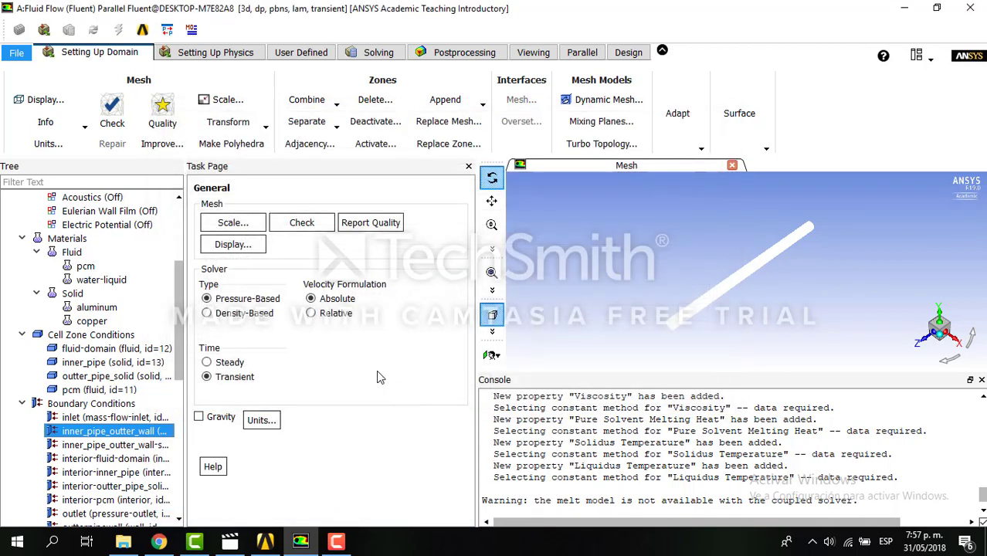
# - Review the thermal and shell conduction layer settings of the inner_pipe_outter_wall-shadow boundary, then close its wall settings
pyautogui.click(92, 446)
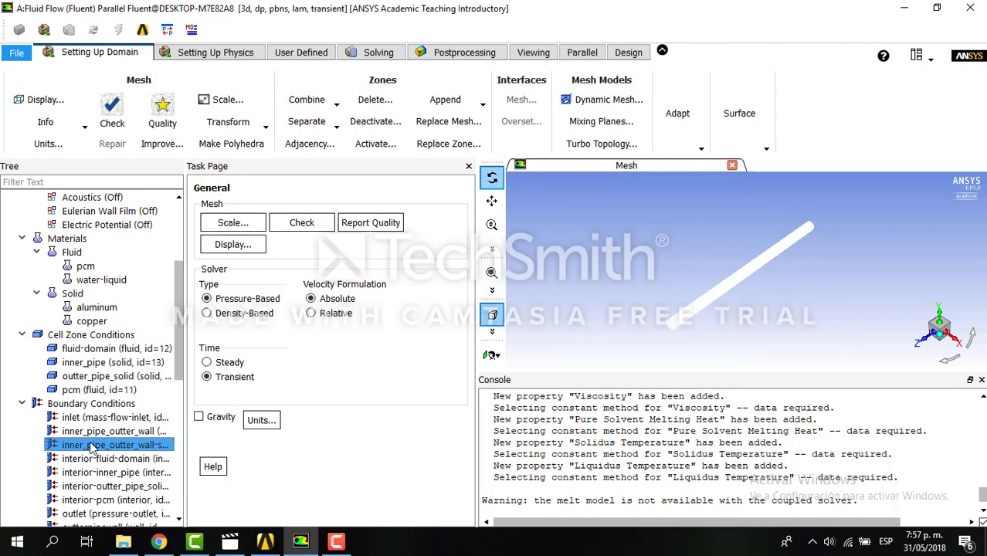
pyautogui.doubleClick(98, 446)
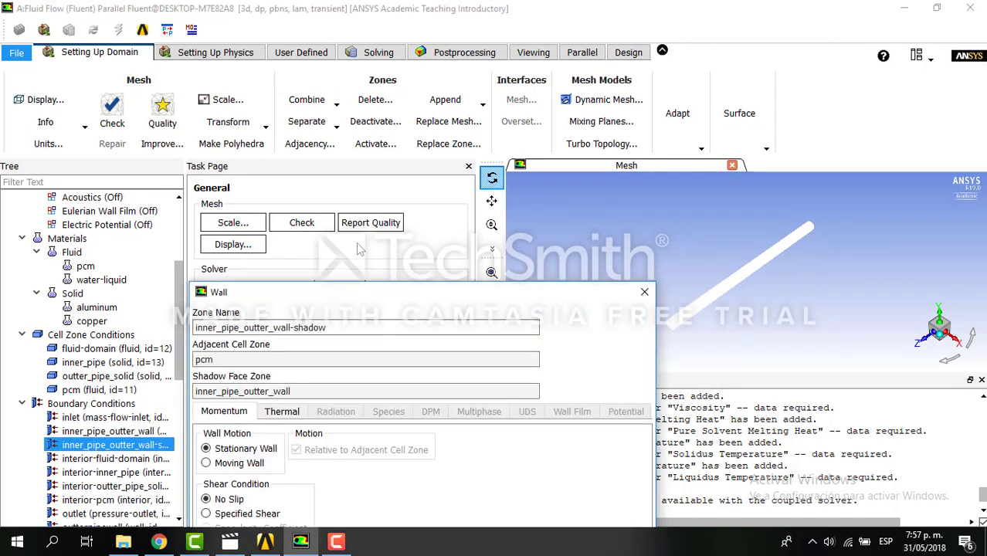
pyautogui.moveTo(329, 286); pyautogui.dragTo(294, 104)
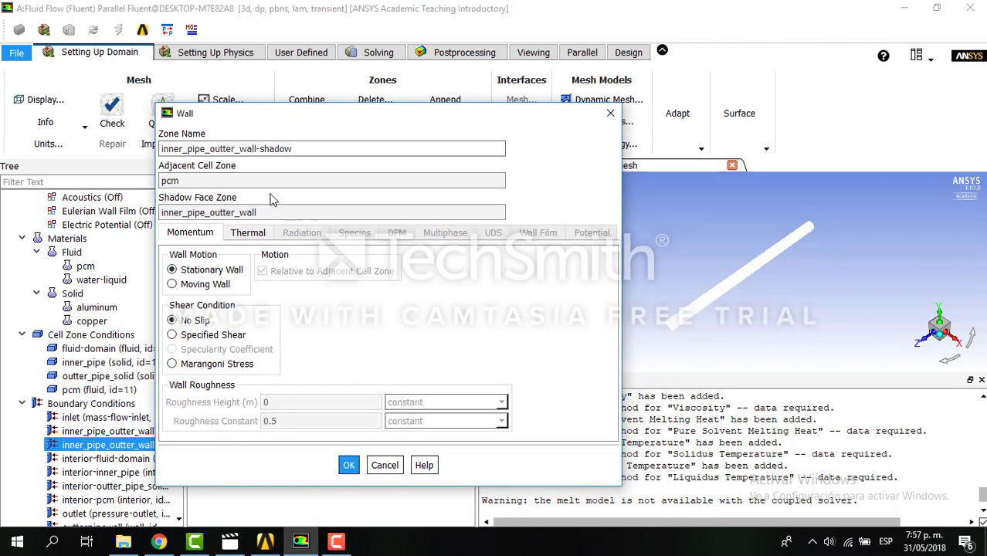
pyautogui.click(247, 234)
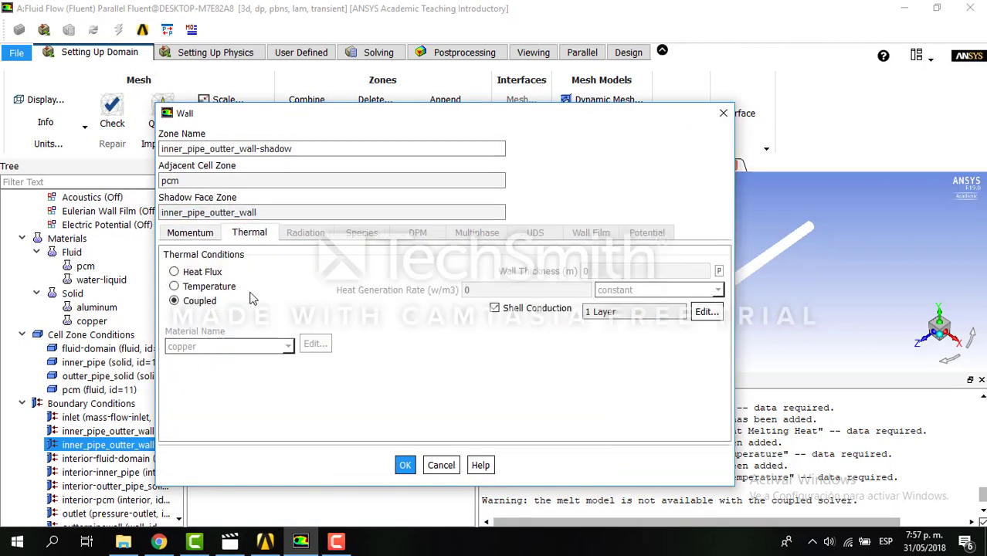
pyautogui.click(705, 315)
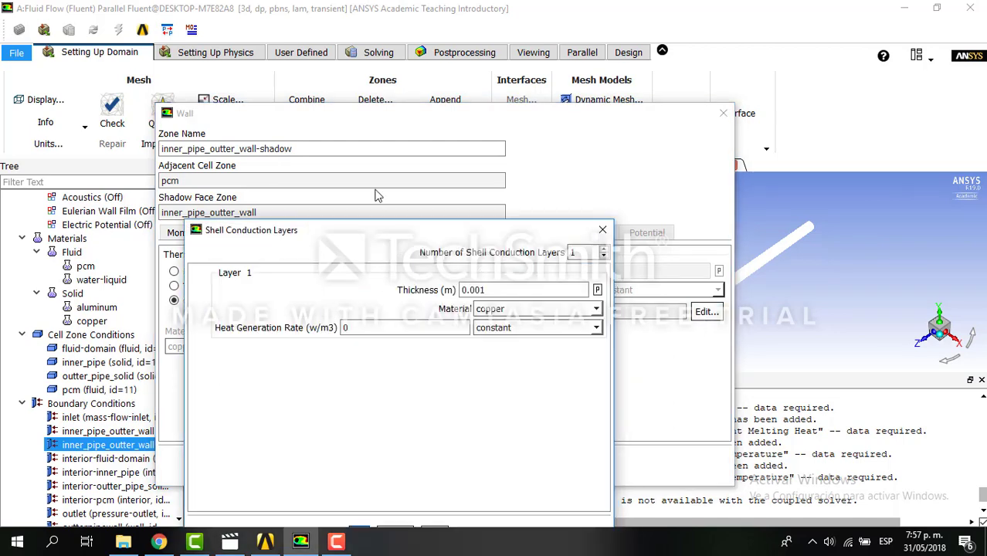
pyautogui.click(351, 477)
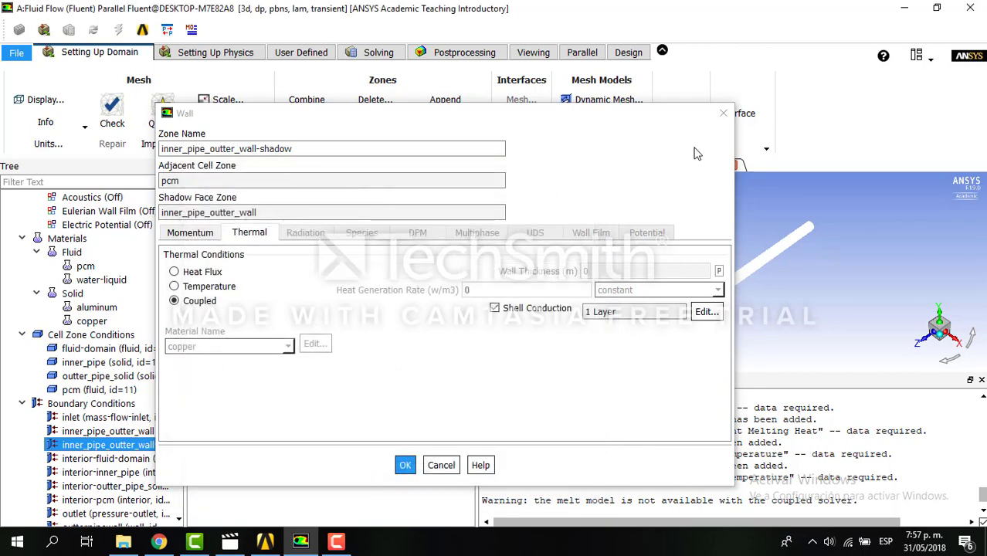
pyautogui.click(724, 113)
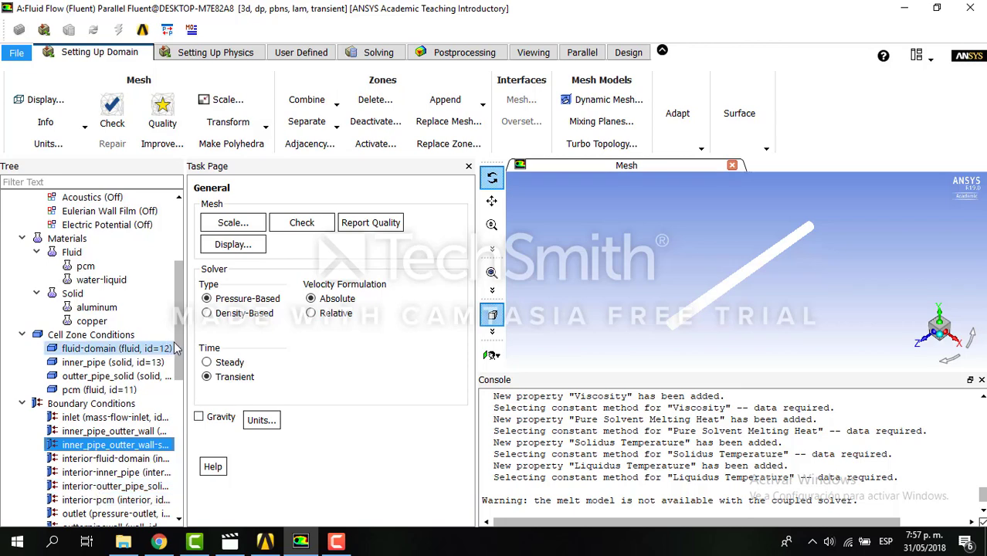
# - Set the outterpipewall boundary's material to copper and its thermal condition to a constant temperature of 511 K
pyautogui.scroll(-1, 176, 349)
pyautogui.moveTo(176, 346); pyautogui.dragTo(174, 356)
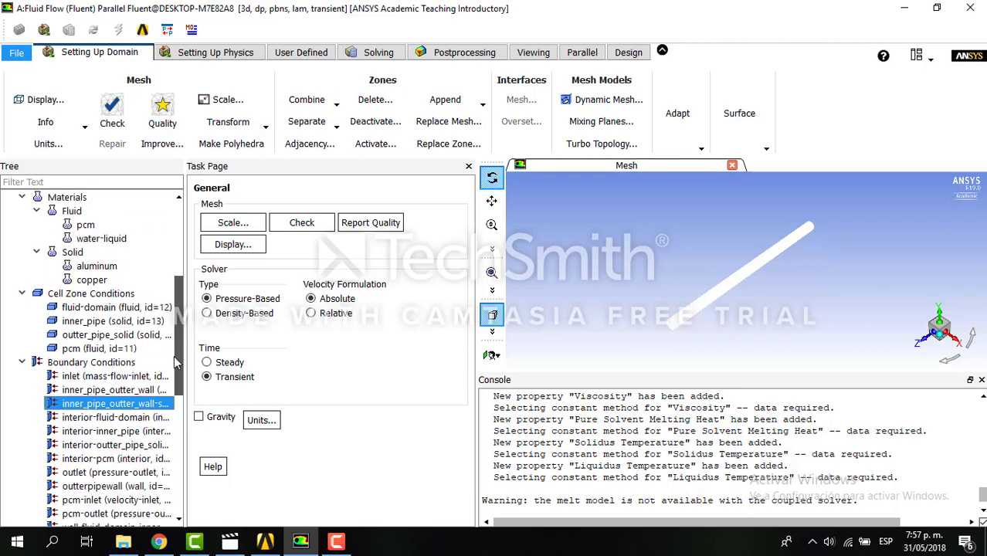
pyautogui.click(112, 486)
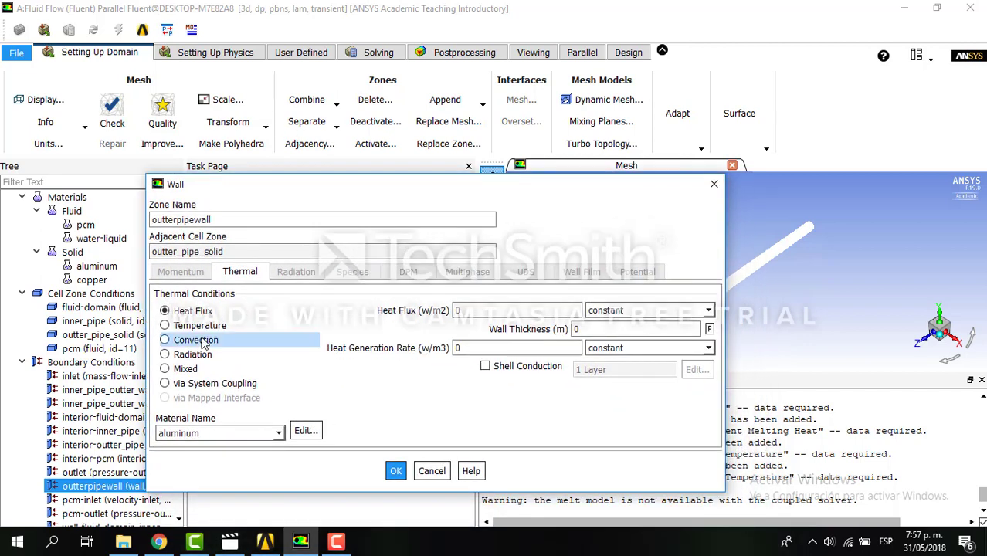
pyautogui.click(279, 435)
pyautogui.click(259, 453)
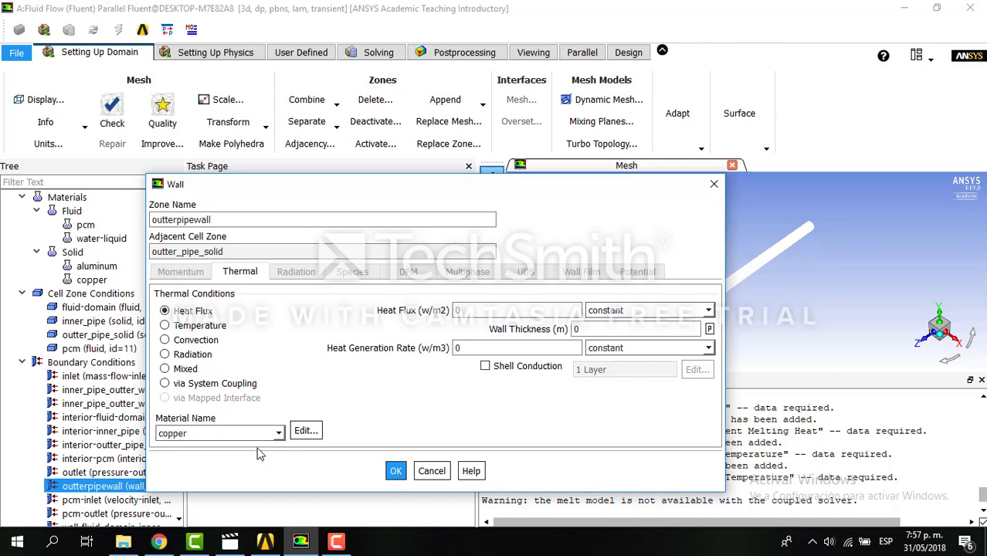
pyautogui.click(194, 329)
pyautogui.click(497, 312)
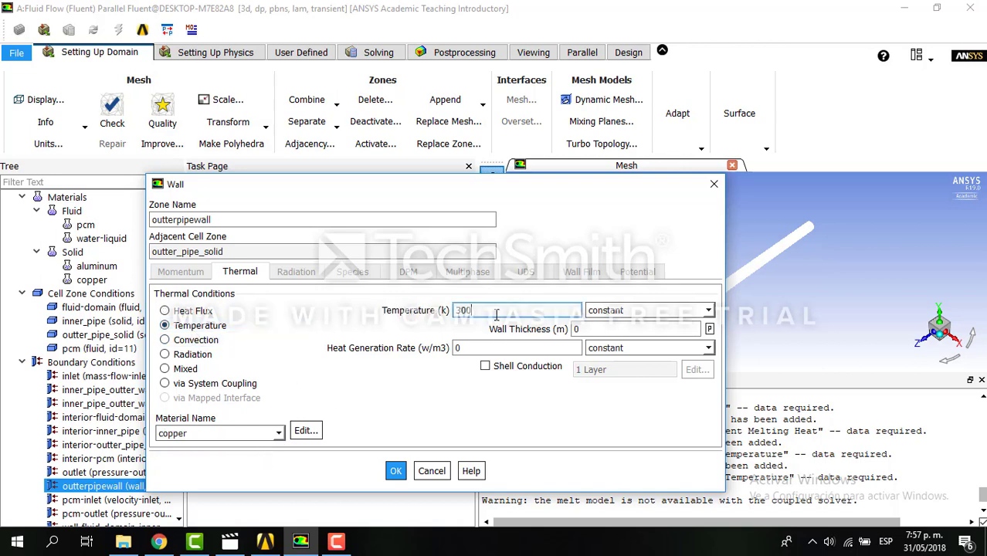
pyautogui.doubleClick(496, 312)
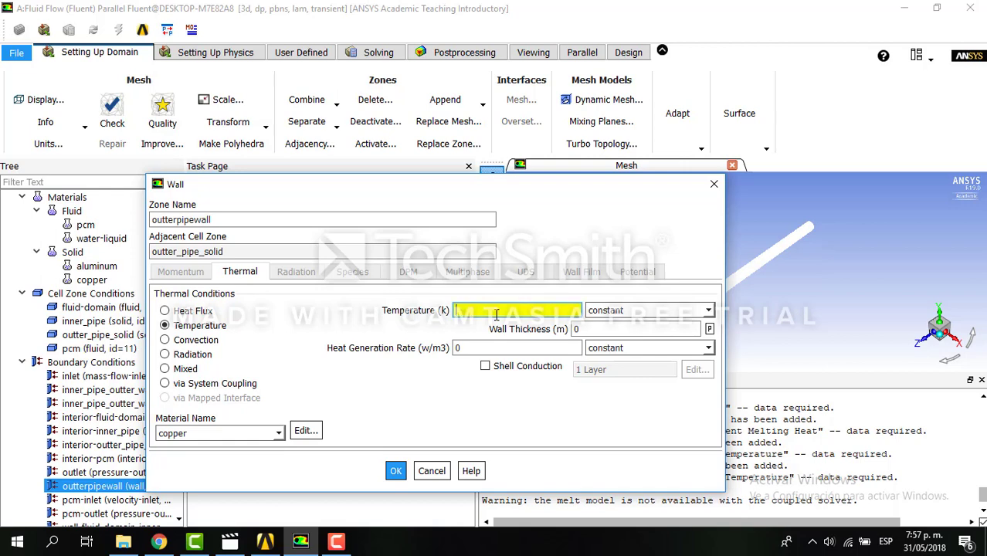
pyautogui.write('511')
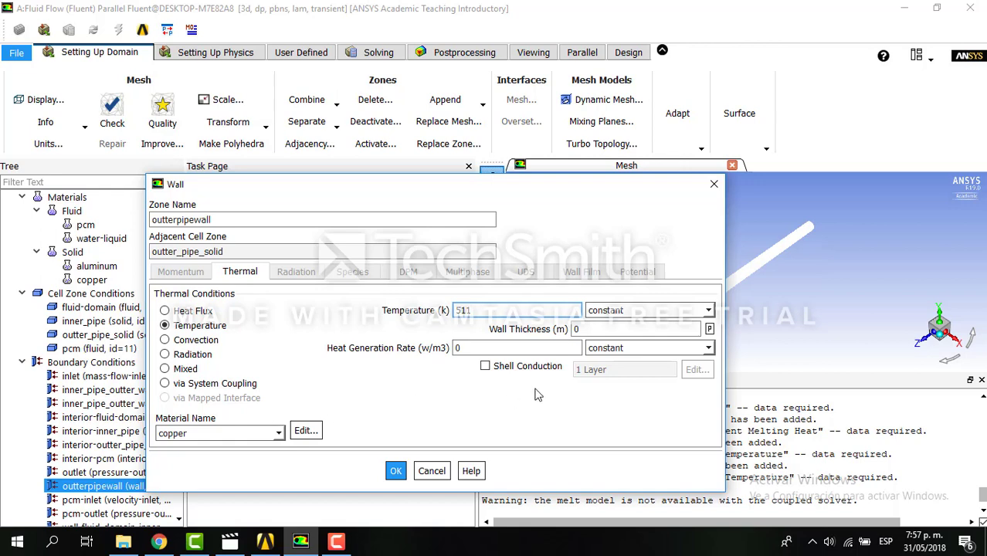
# - Enable shell conduction on outterpipewall with one copper layer 0.001 m thick, and save the wall settings
pyautogui.click(487, 366)
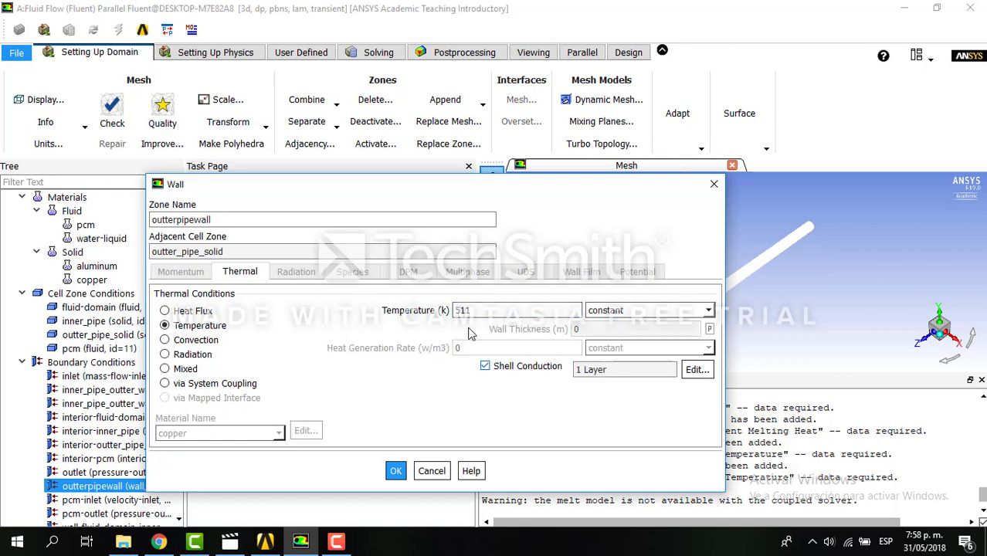
pyautogui.click(697, 371)
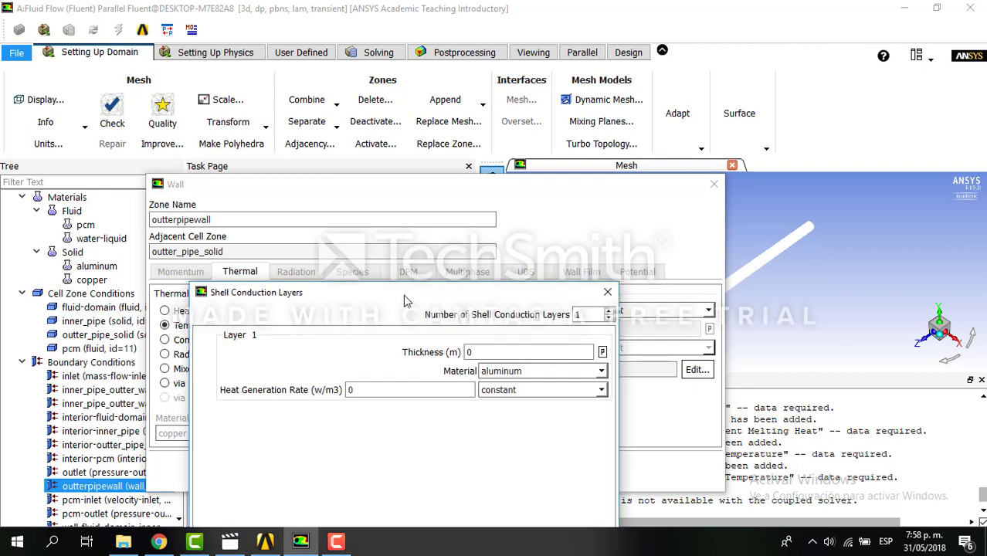
pyautogui.moveTo(404, 300); pyautogui.dragTo(398, 172)
pyautogui.click(485, 224)
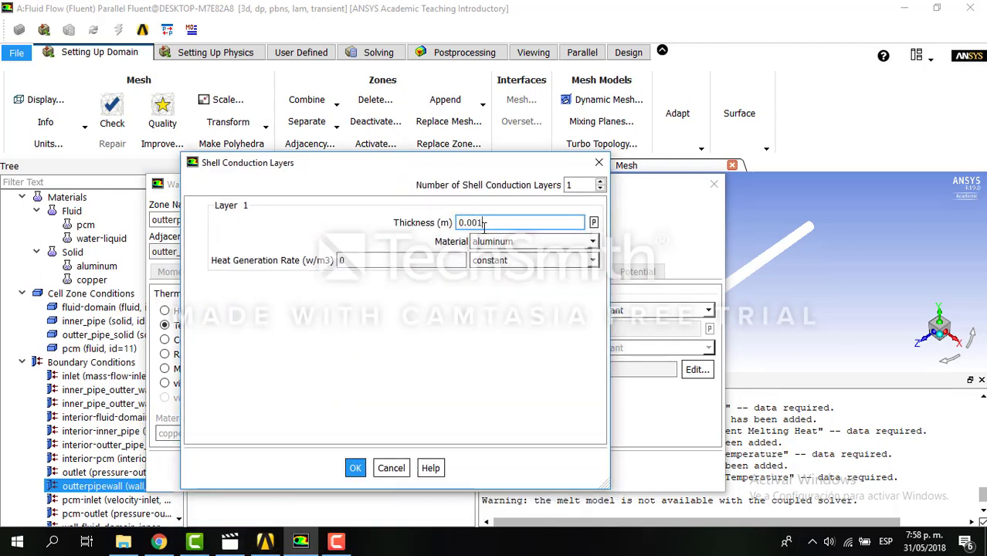
pyautogui.click(570, 244)
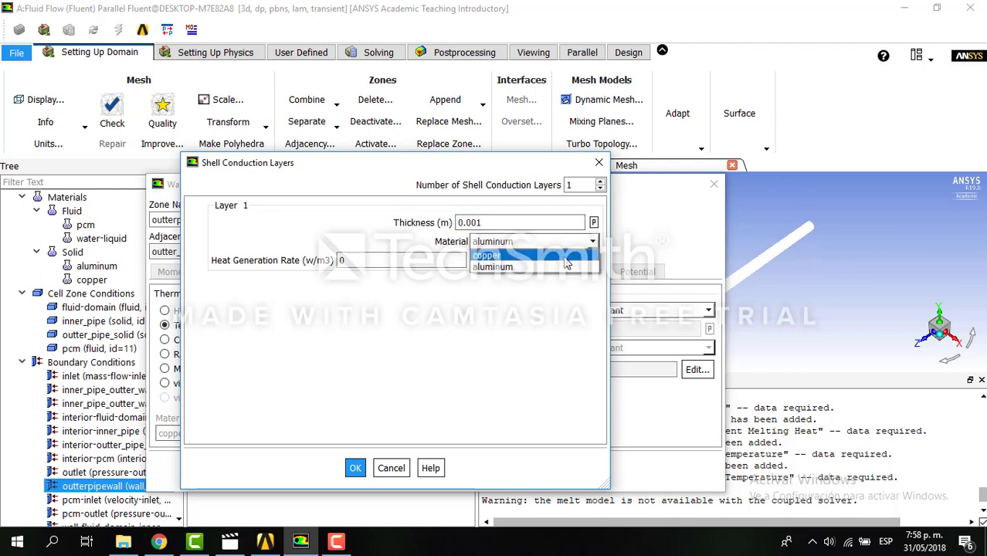
pyautogui.click(565, 262)
pyautogui.click(357, 466)
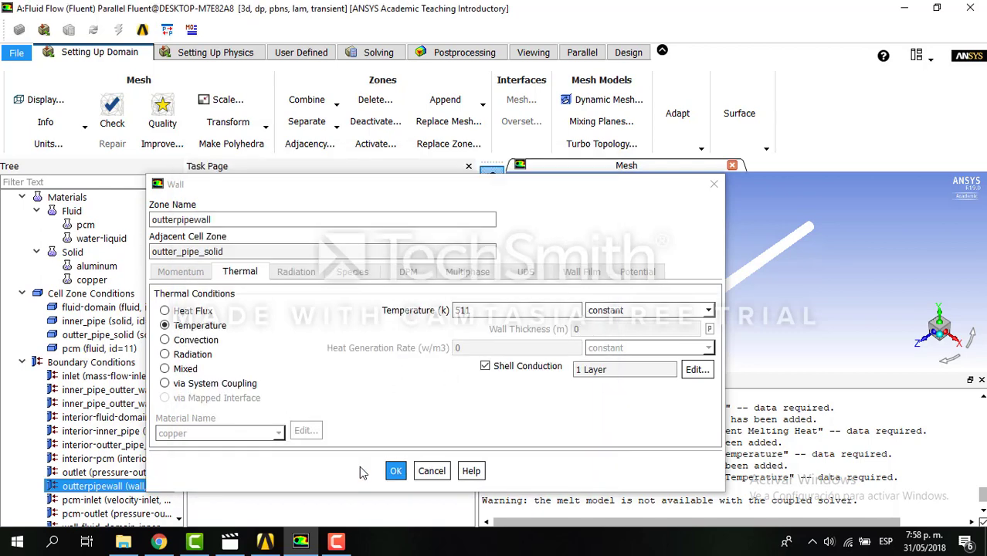
pyautogui.doubleClick(497, 310)
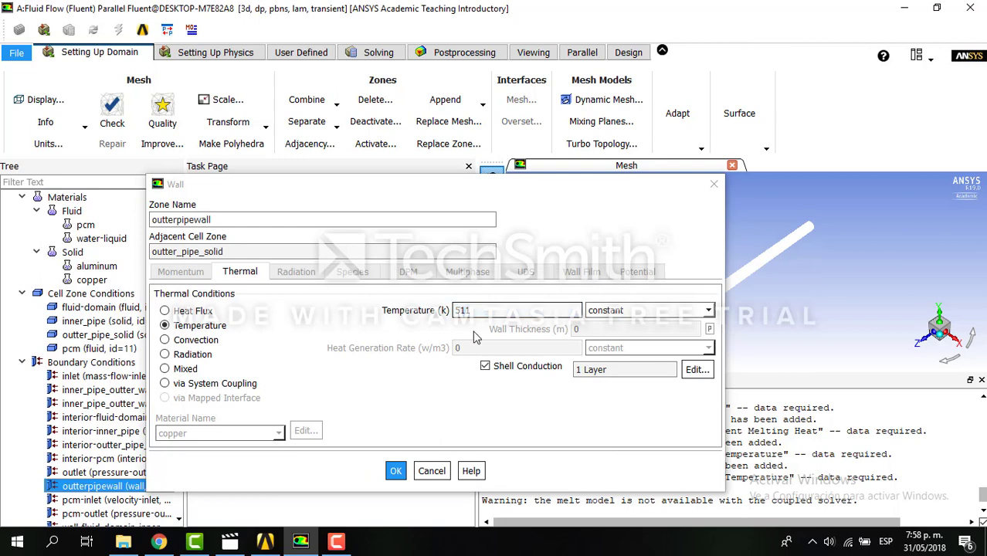
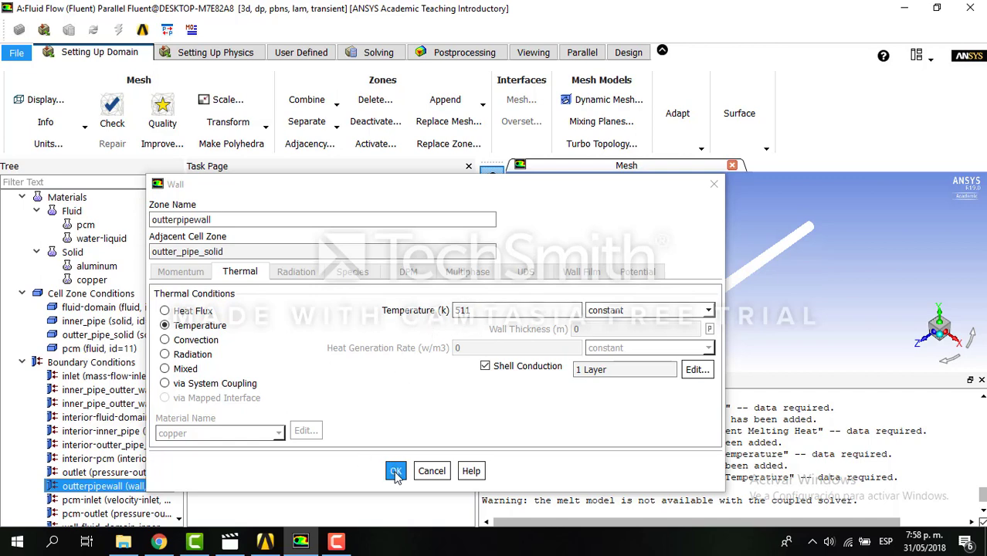
pyautogui.click(396, 473)
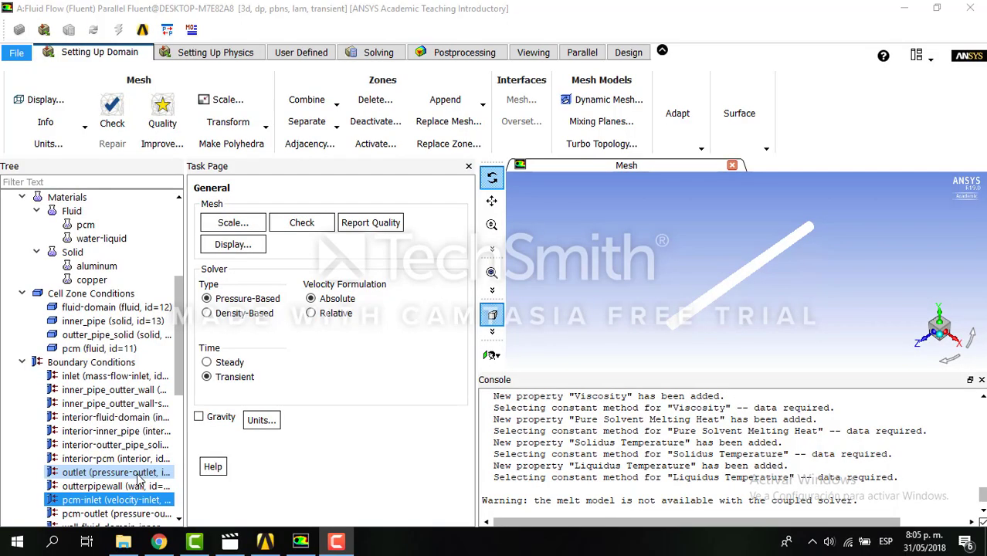
# - Change the outlet boundary type to outflow and accept its flow rate weighting of 1
pyautogui.click(137, 472)
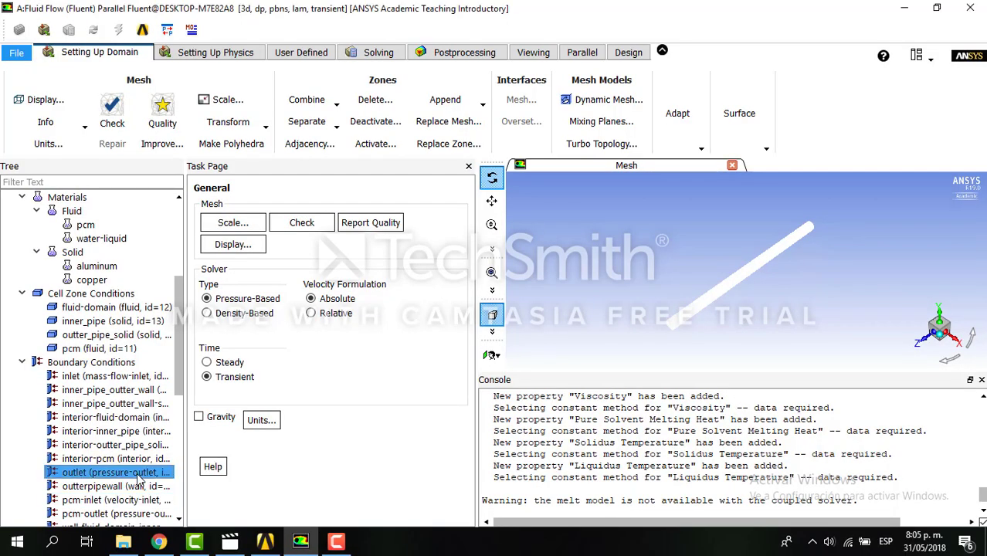
pyautogui.rightClick(137, 477)
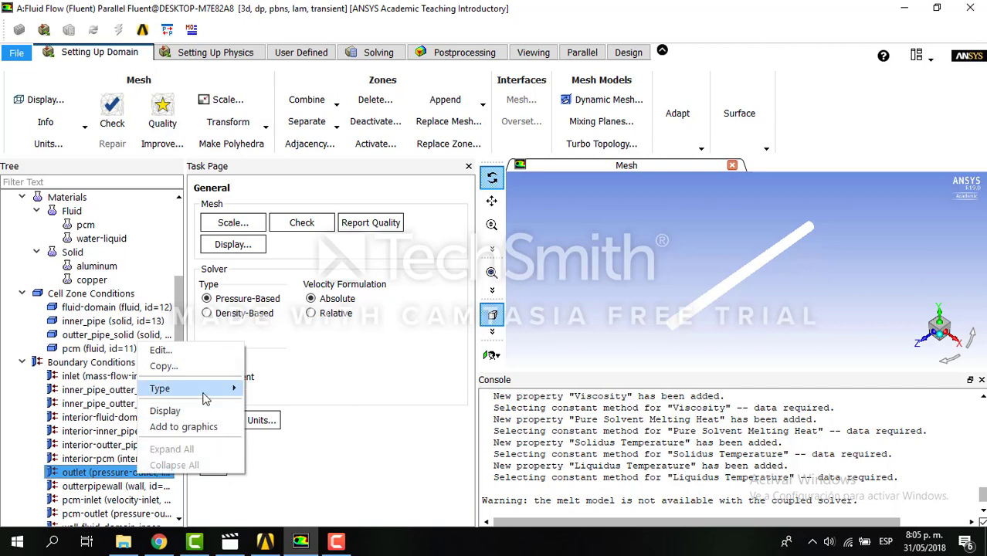
pyautogui.moveTo(204, 394)
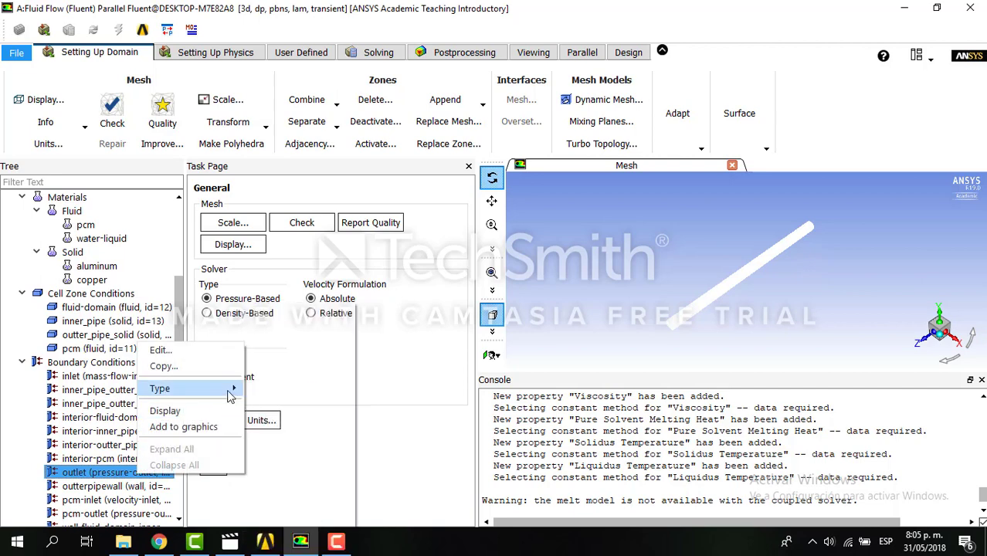
pyautogui.moveTo(243, 390)
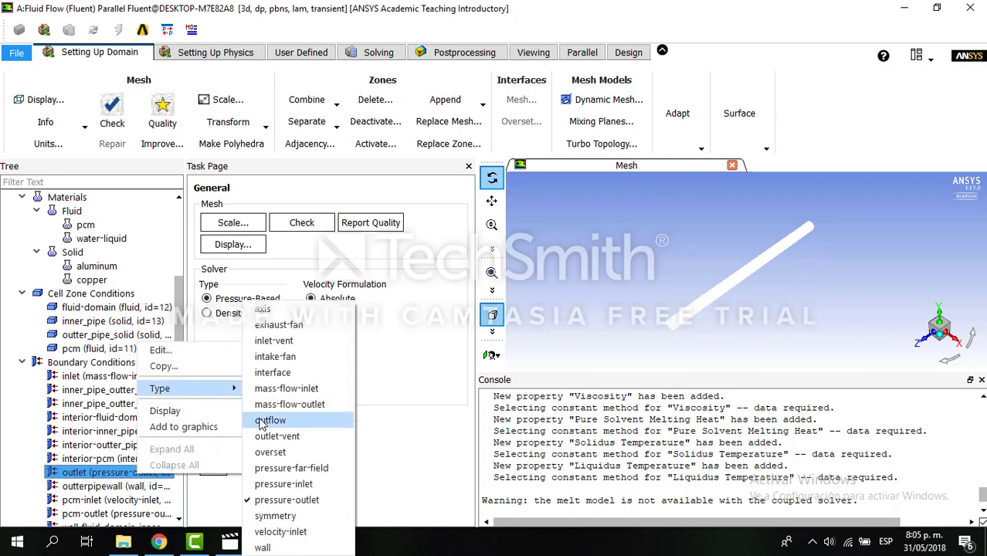
pyautogui.click(262, 421)
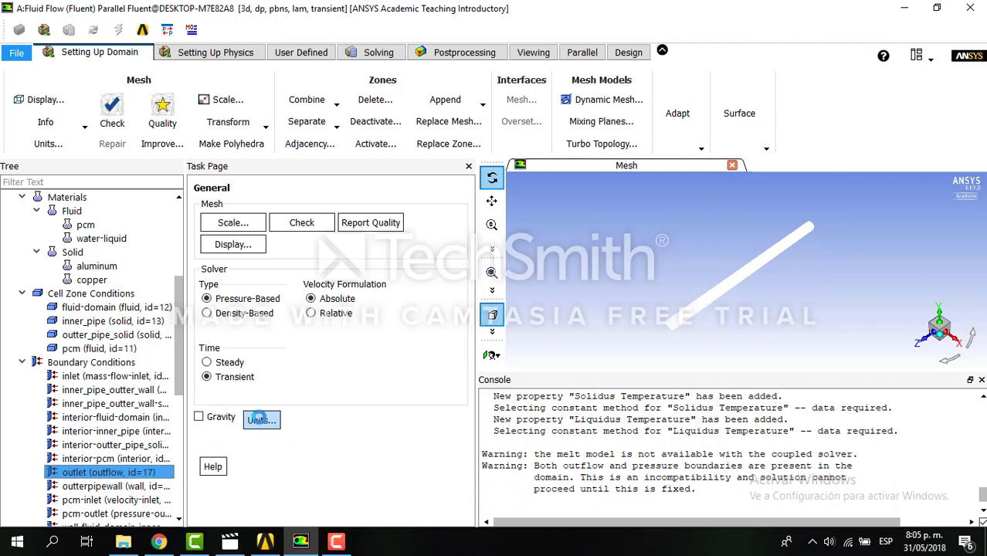
pyautogui.doubleClick(108, 472)
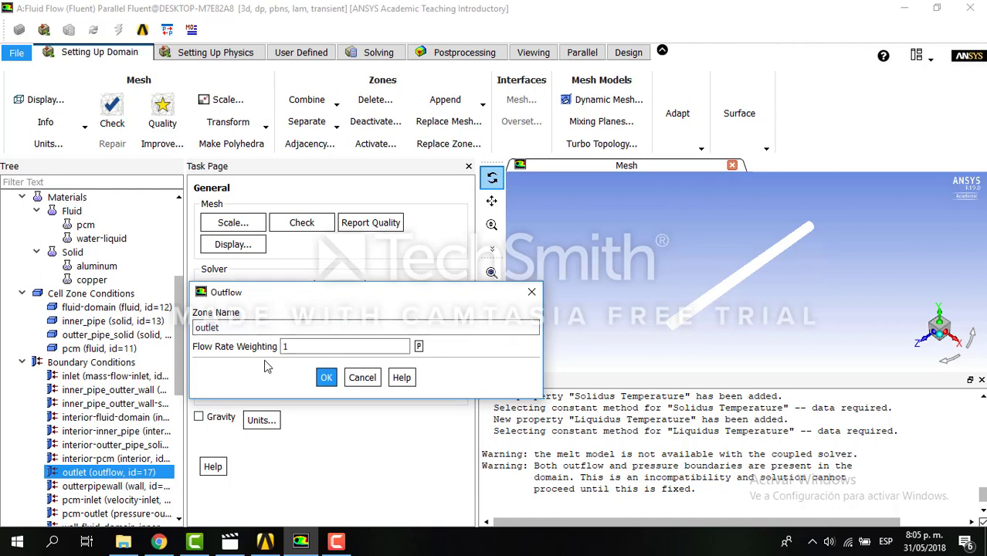
pyautogui.click(326, 378)
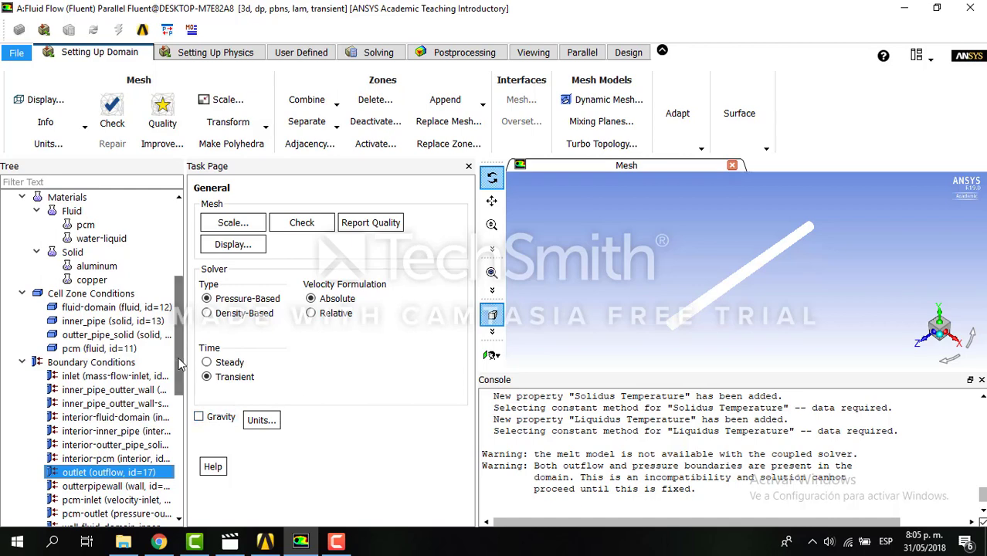
# - Change the pcm-inlet boundary type to wall and close its wall settings without editing them
pyautogui.scroll(-3, 180, 363)
pyautogui.click(135, 459)
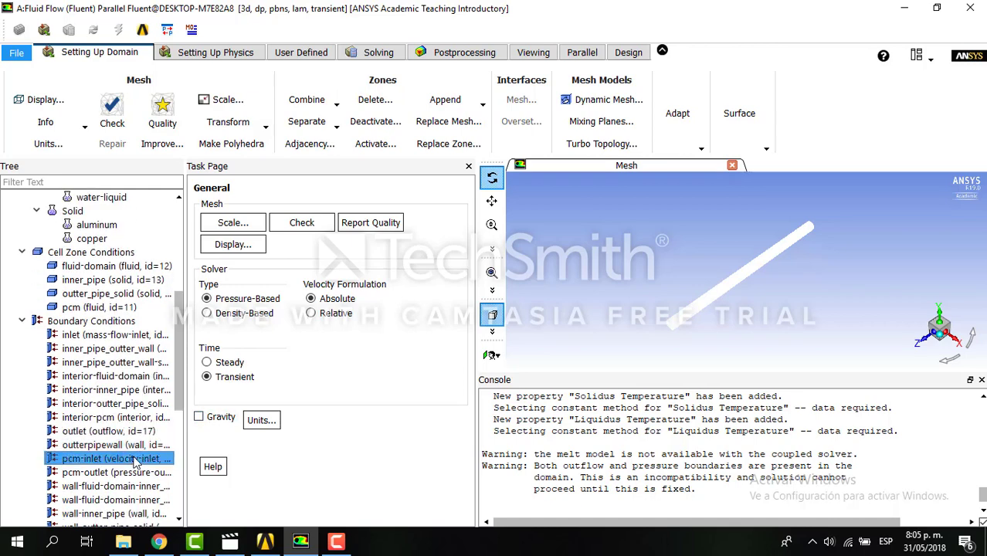
pyautogui.rightClick(135, 459)
pyautogui.moveTo(217, 376)
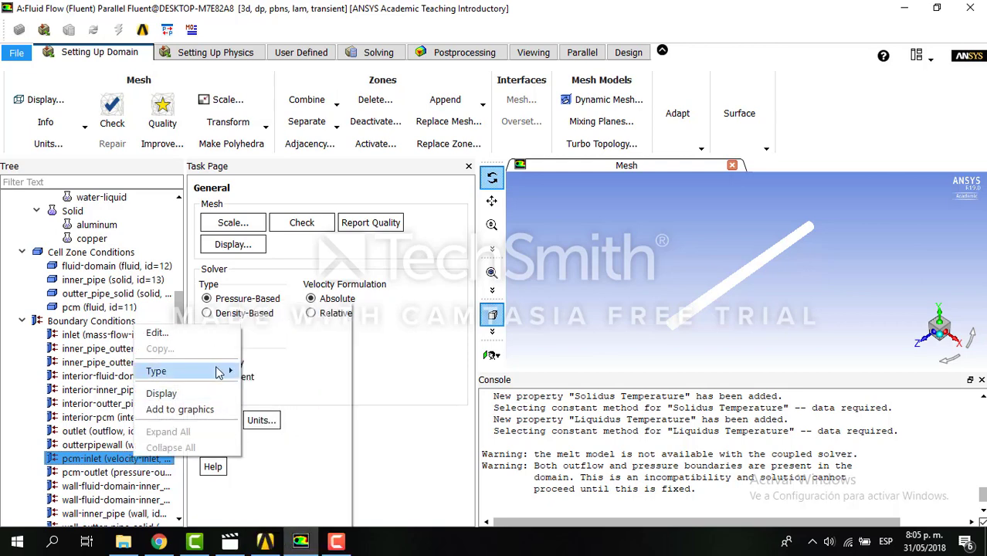
pyautogui.click(270, 550)
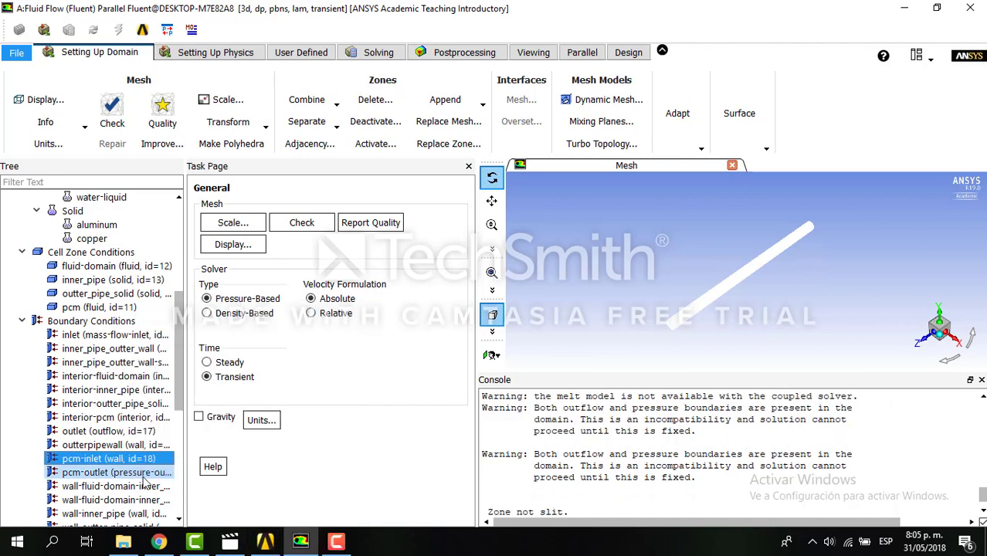
pyautogui.doubleClick(108, 458)
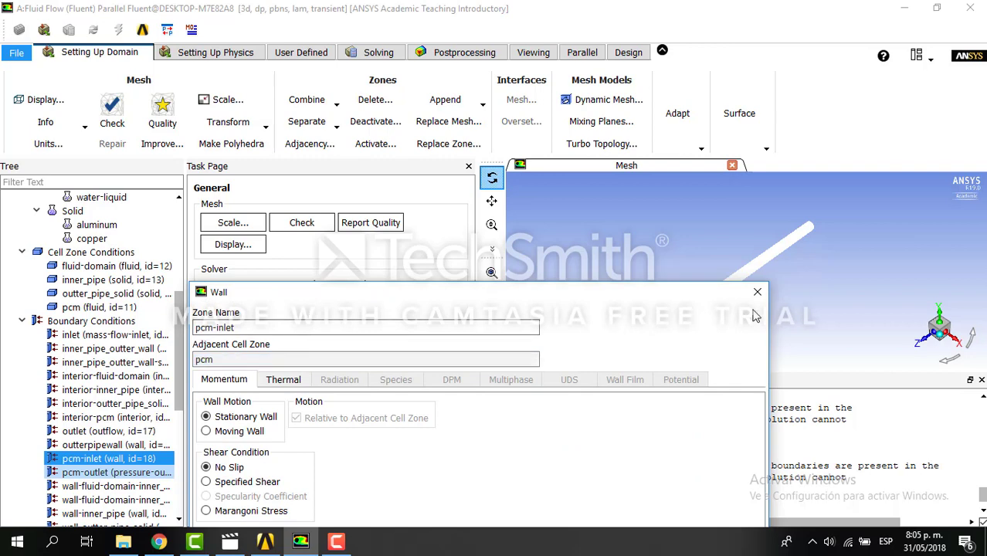
pyautogui.click(759, 293)
# - Change the pcm-outlet boundary type to wall
pyautogui.click(150, 475)
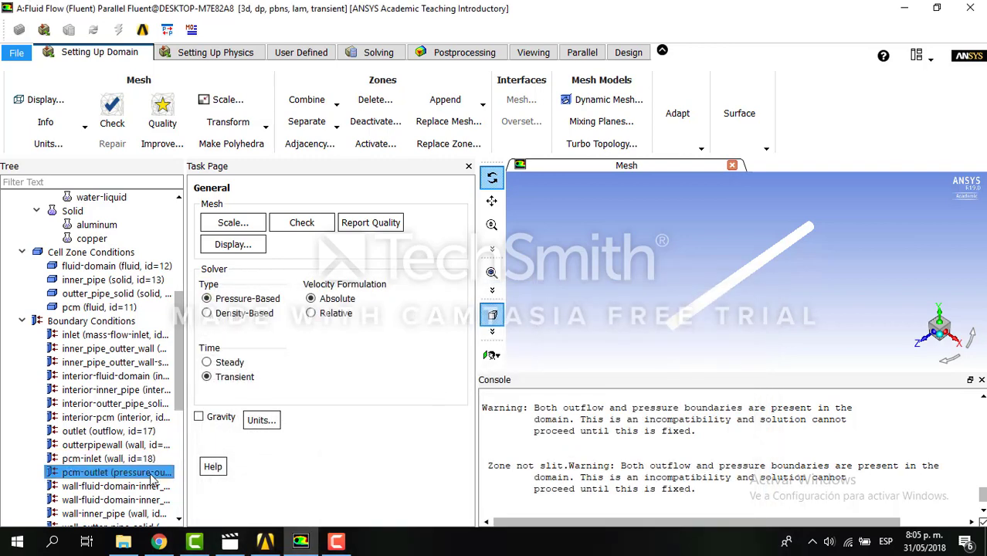
pyautogui.rightClick(152, 479)
pyautogui.moveTo(218, 393)
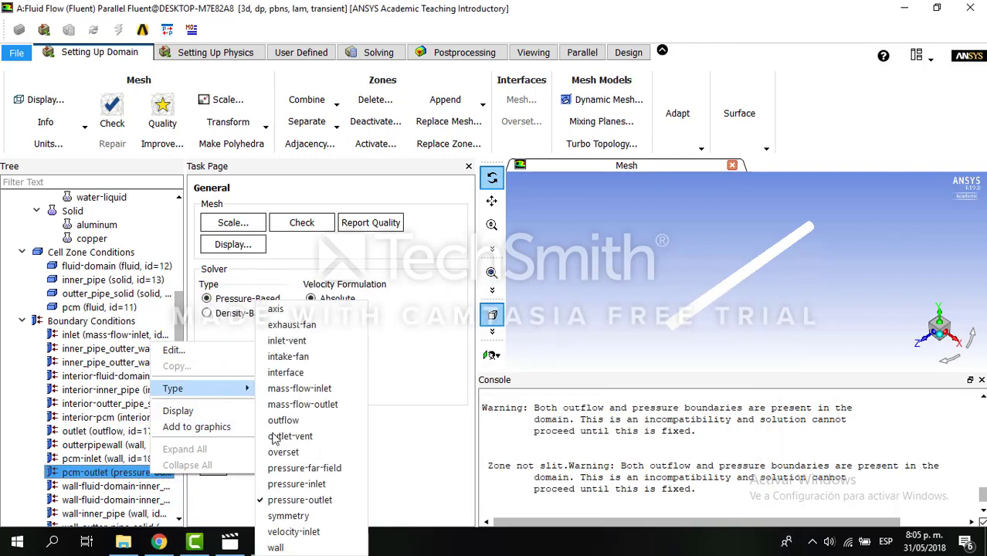
pyautogui.click(288, 548)
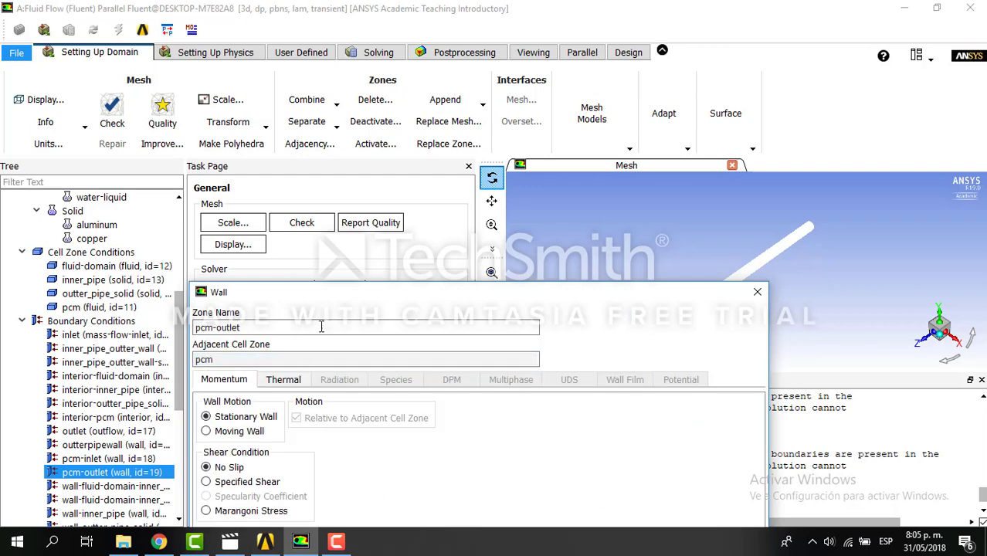
# - Set the thermal condition of the pcm-outlet wall to via System Coupling and save the wall settings
pyautogui.moveTo(400, 307); pyautogui.dragTo(385, 150)
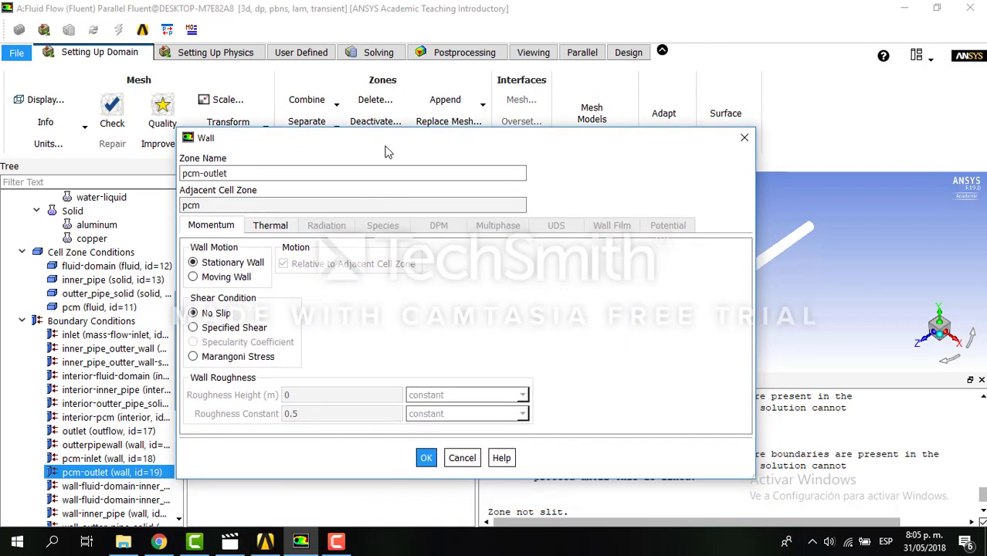
pyautogui.click(270, 227)
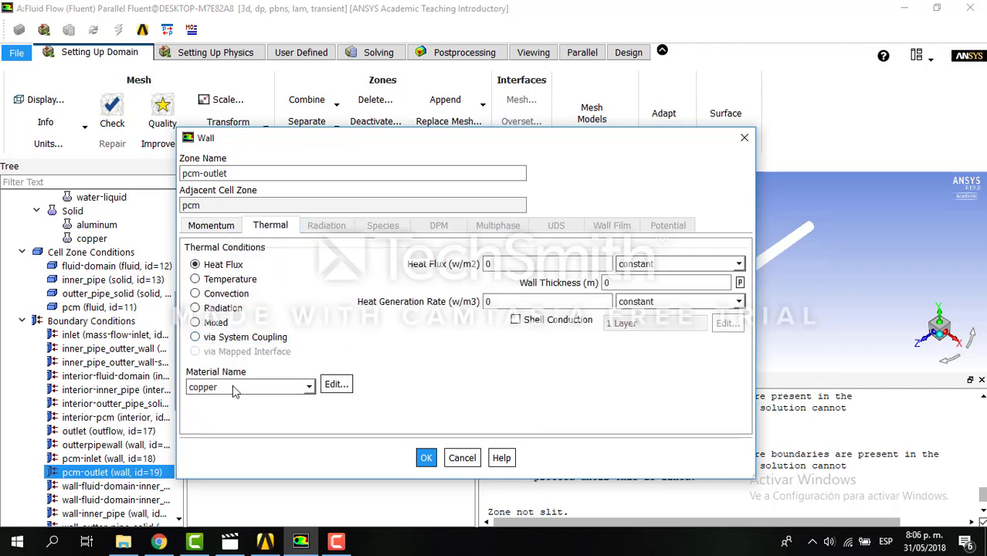
pyautogui.click(203, 341)
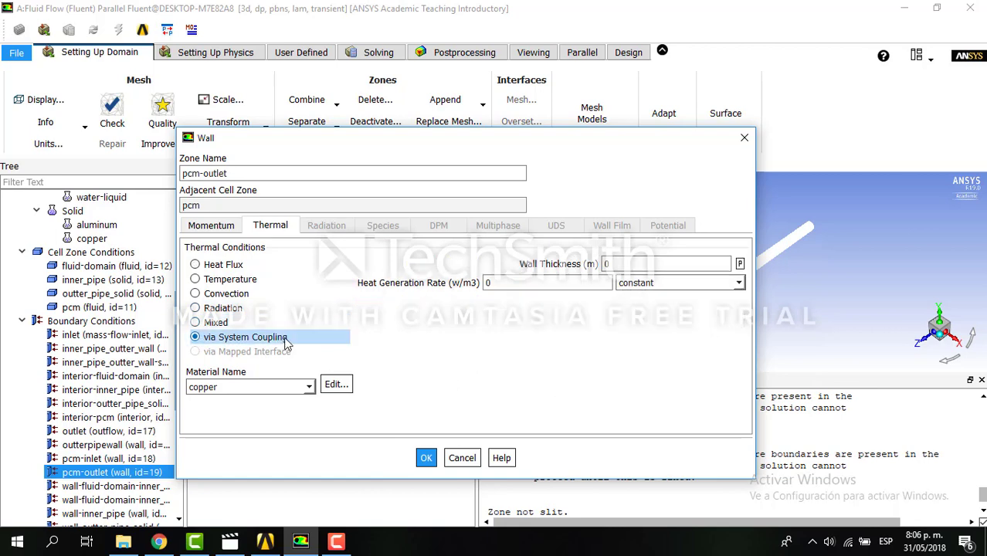
pyautogui.click(426, 458)
# - Set the thermal condition of the pcm-inlet wall to via System Coupling and save the wall settings
pyautogui.click(140, 459)
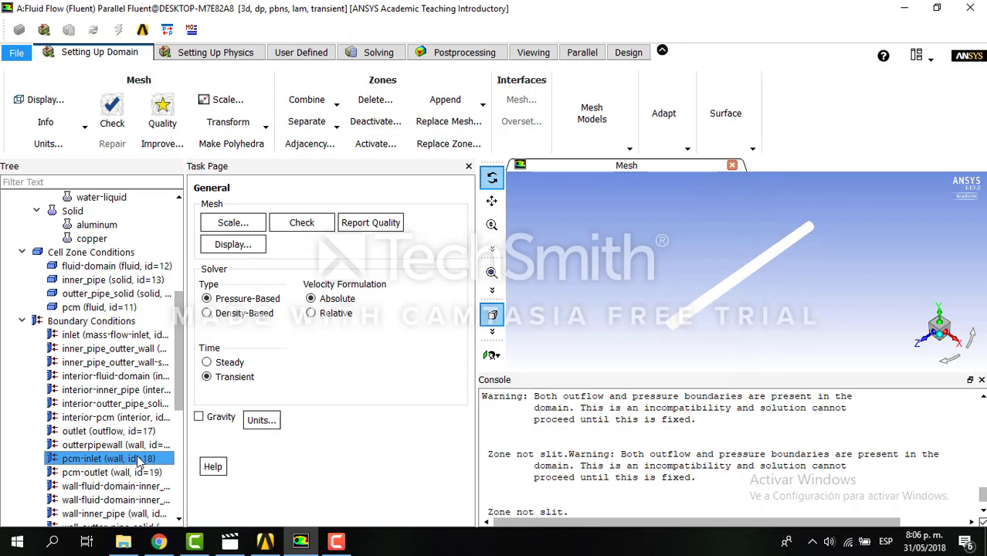
pyautogui.doubleClick(140, 459)
pyautogui.click(282, 225)
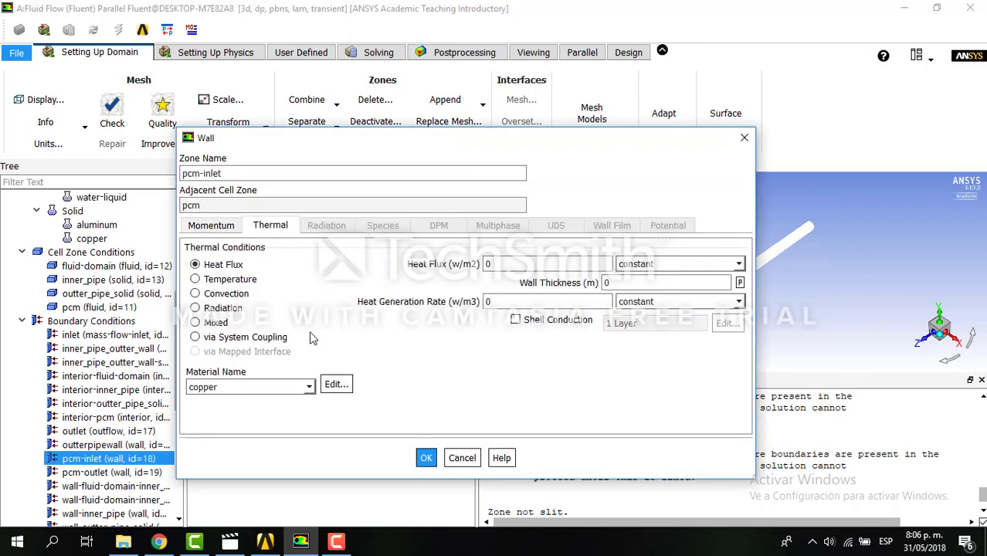
pyautogui.click(247, 342)
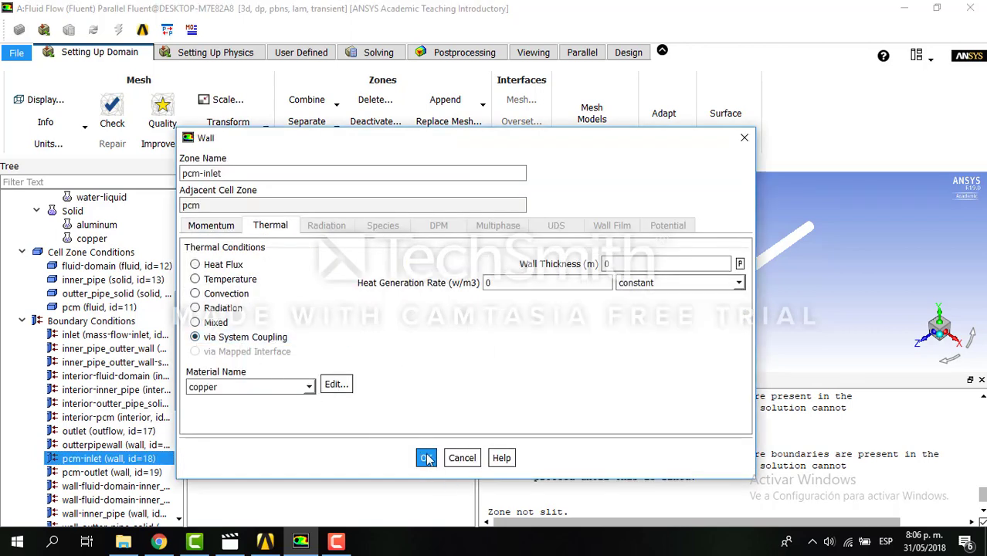
pyautogui.click(426, 458)
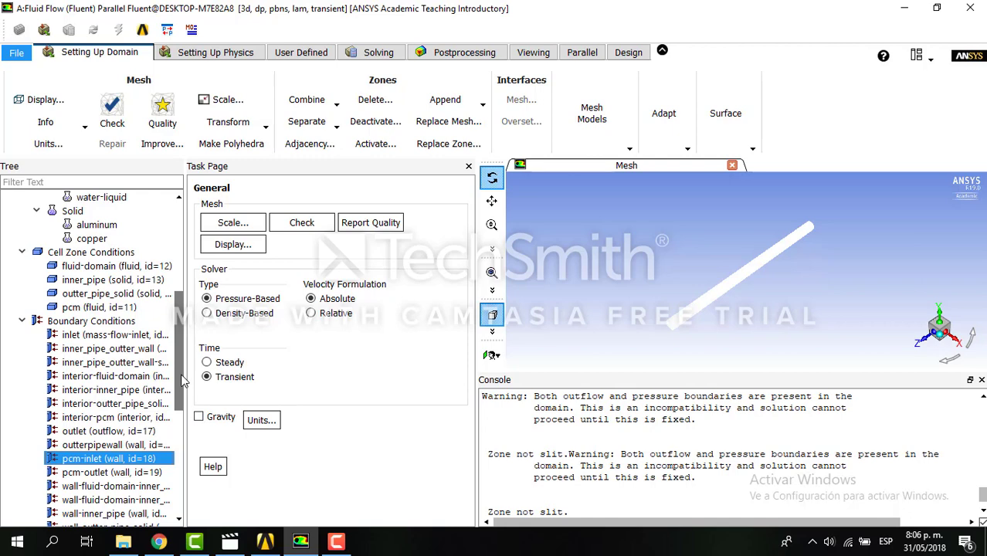
# - Set the wall material of the wall-fluid-domain-inner_pipe boundary to copper
pyautogui.click(108, 485)
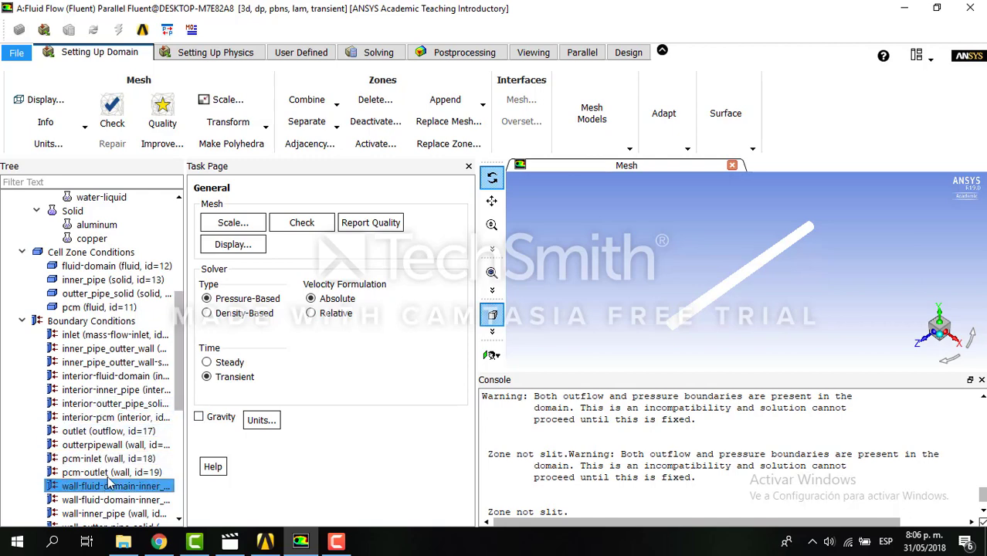
pyautogui.moveTo(187, 422); pyautogui.dragTo(232, 423)
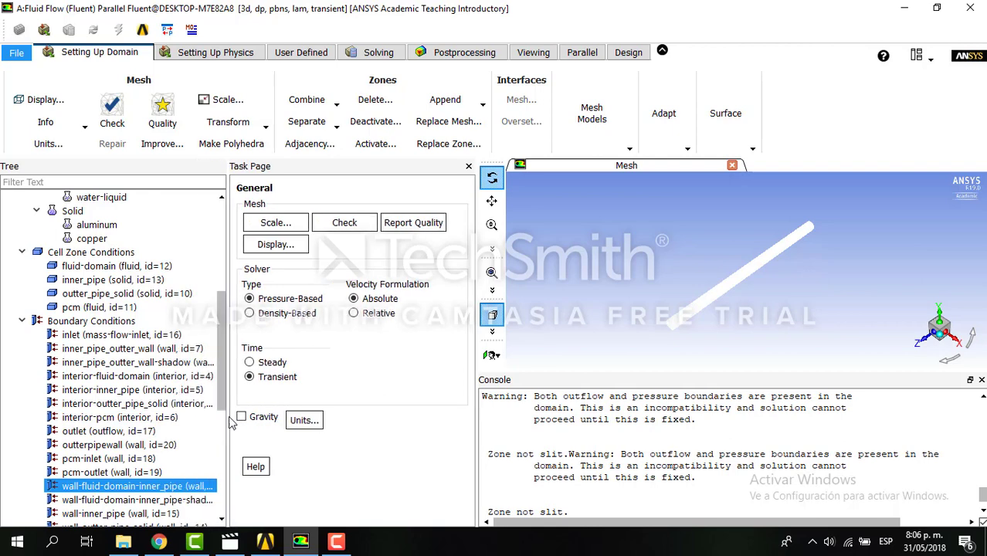
pyautogui.doubleClick(115, 488)
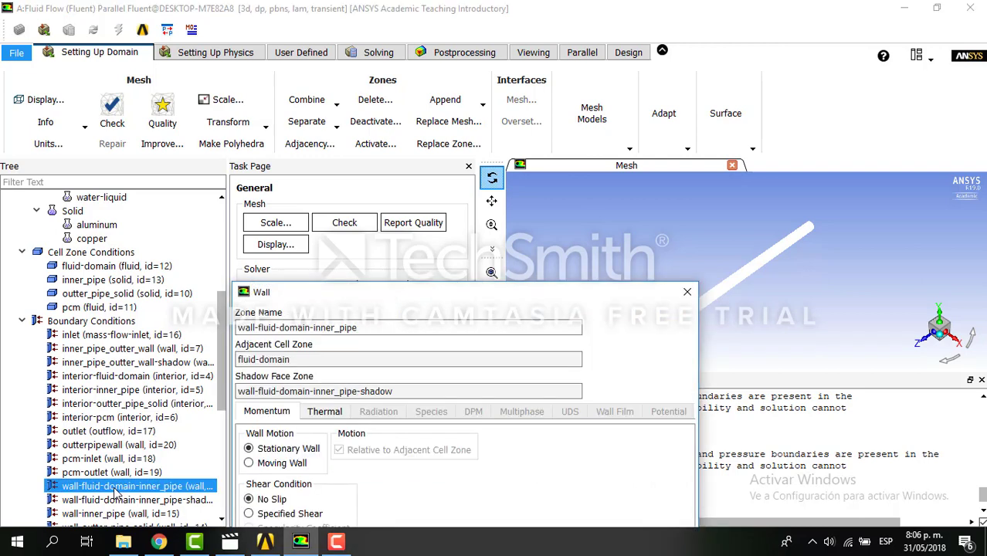
pyautogui.moveTo(323, 295); pyautogui.dragTo(265, 136)
pyautogui.click(264, 250)
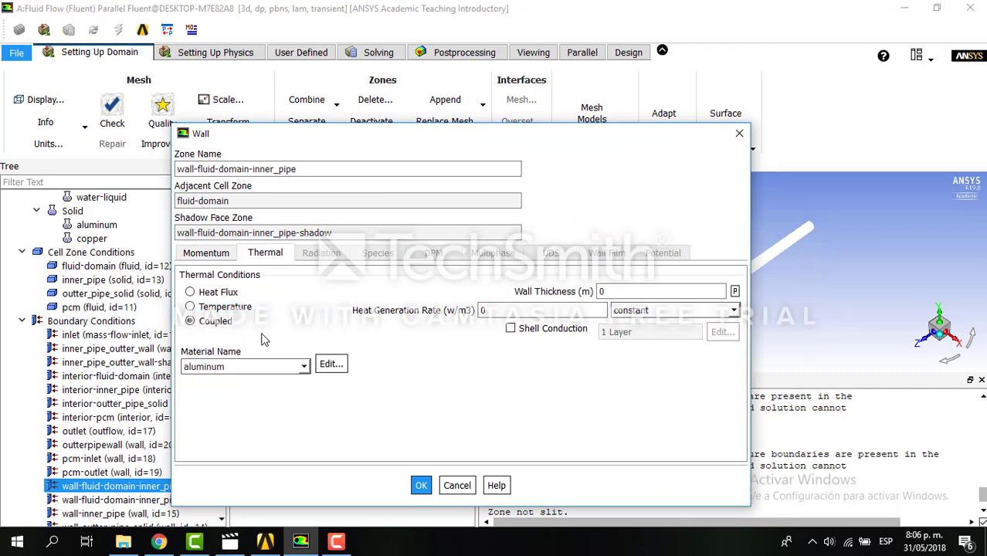
pyautogui.click(512, 331)
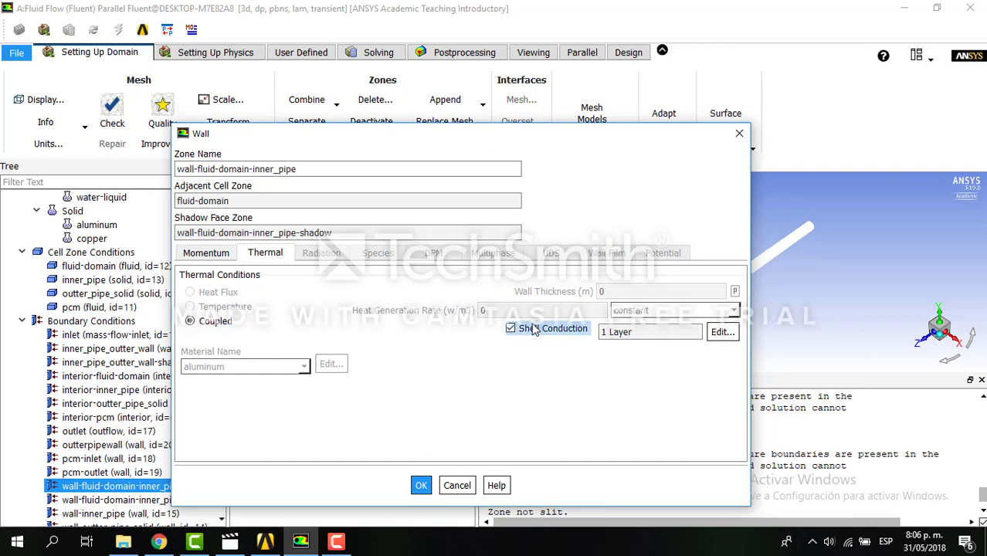
pyautogui.click(531, 329)
pyautogui.click(303, 366)
pyautogui.click(275, 378)
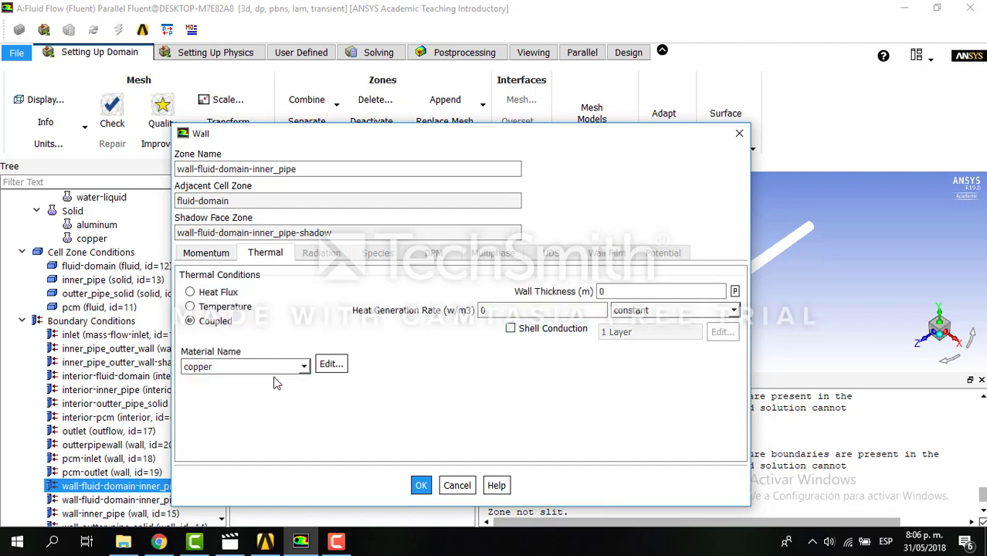
# - Enable shell conduction on wall-fluid-domain-inner_pipe with one copper layer 0.001 m thick, and save the wall settings
pyautogui.click(512, 329)
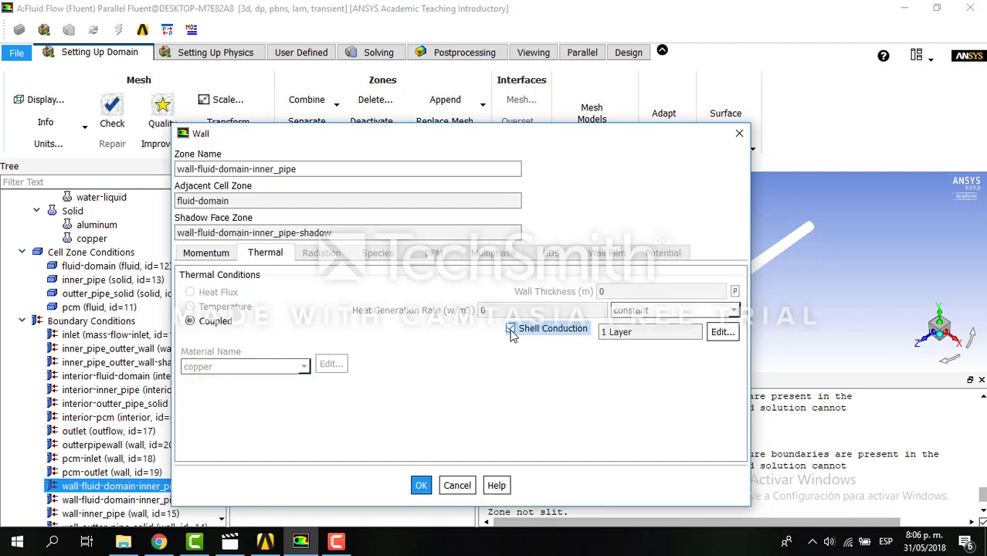
pyautogui.click(722, 333)
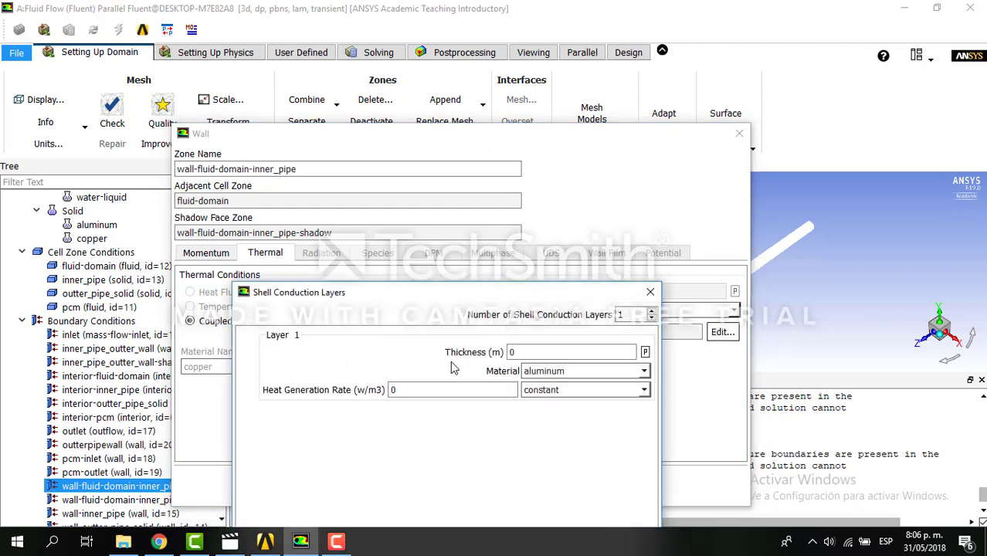
pyautogui.click(521, 352)
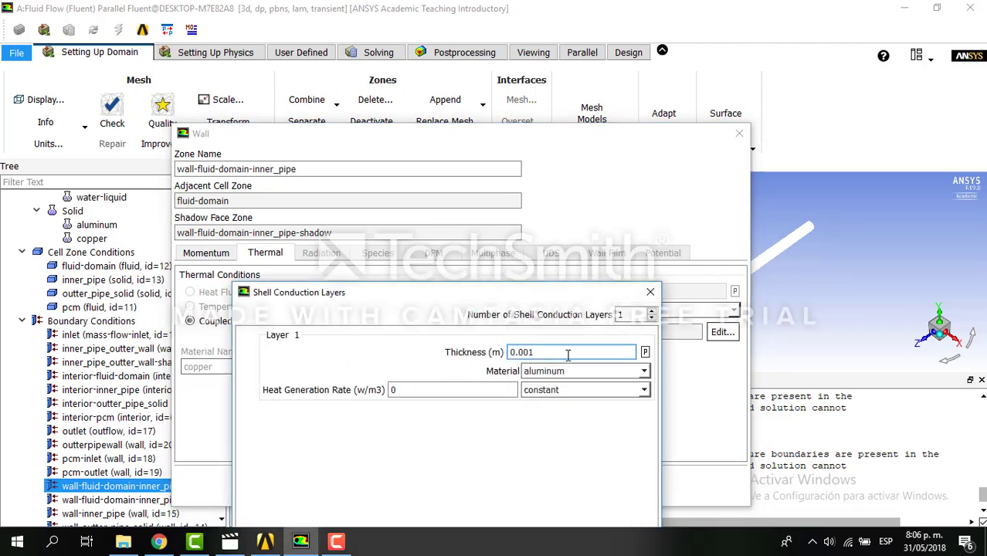
pyautogui.click(643, 371)
pyautogui.click(605, 386)
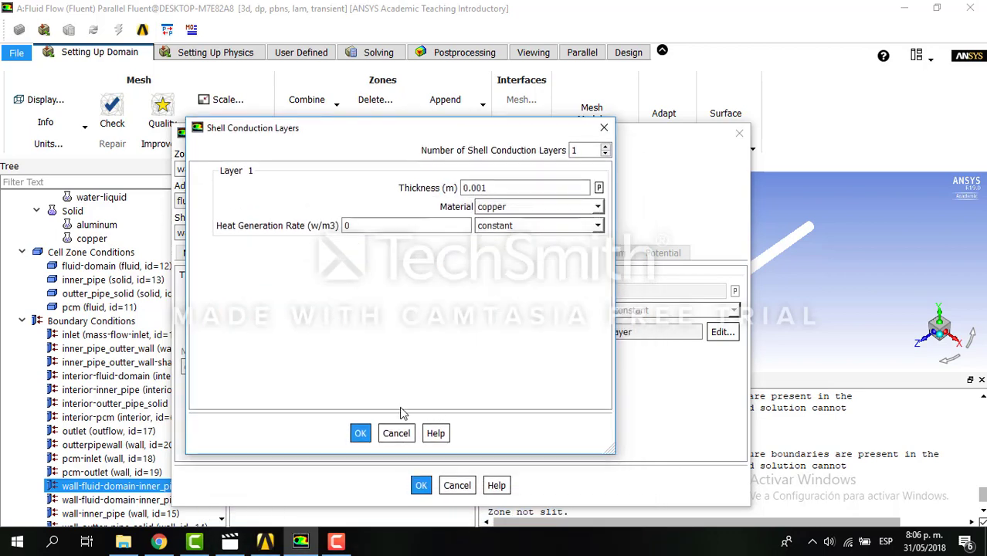
pyautogui.click(360, 433)
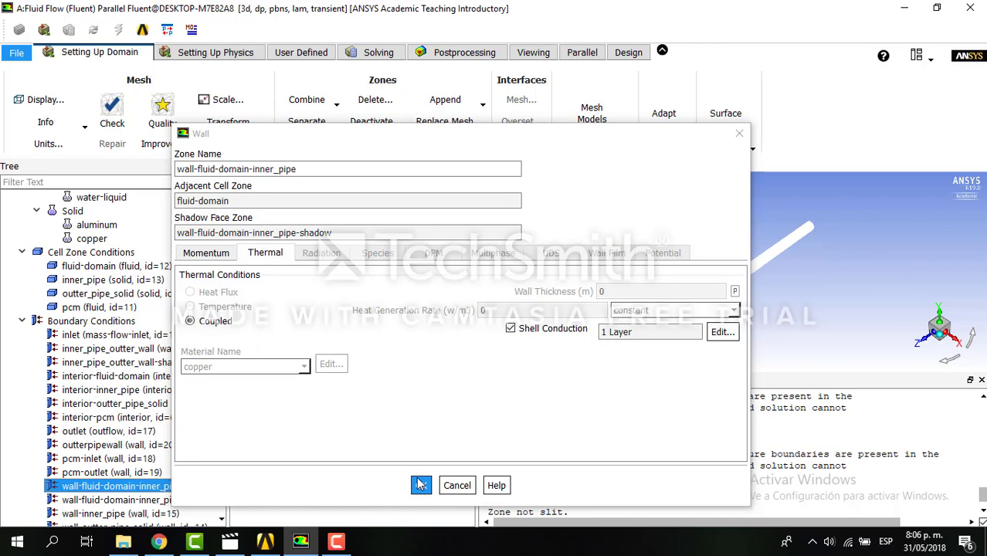
pyautogui.click(421, 485)
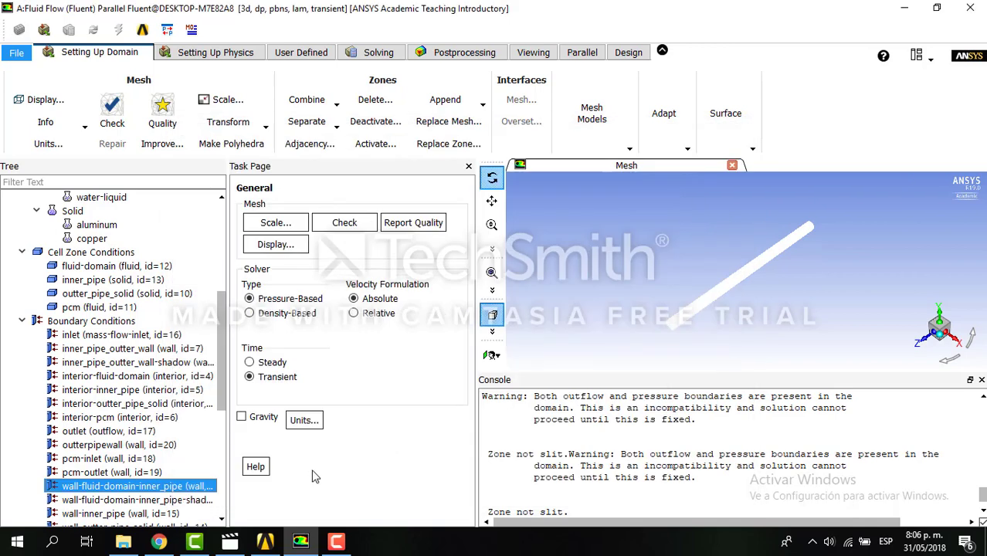
# - Check the thermal settings and shell conduction layer of wall-fluid-domain-inner_pipe-shadow, and close them without editing
pyautogui.click(195, 501)
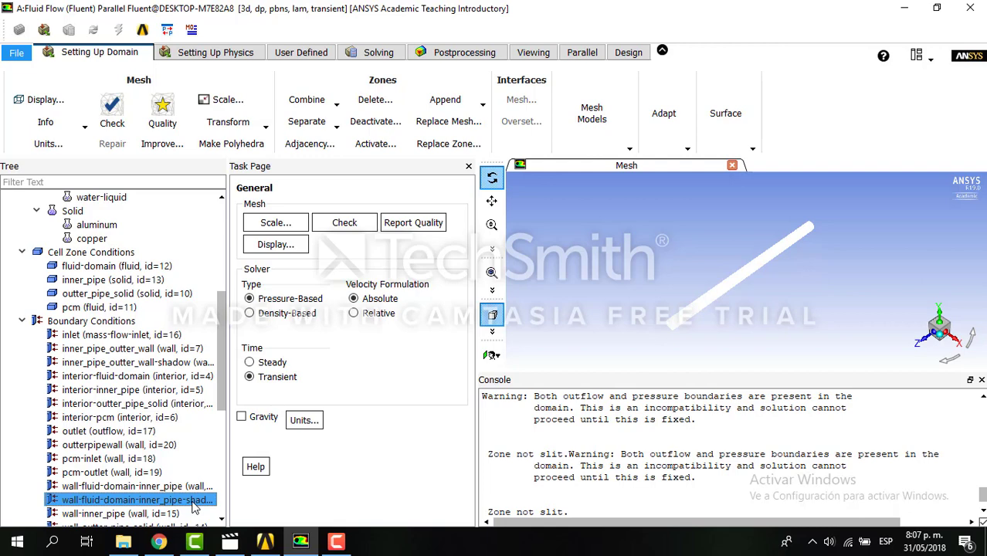
pyautogui.doubleClick(193, 502)
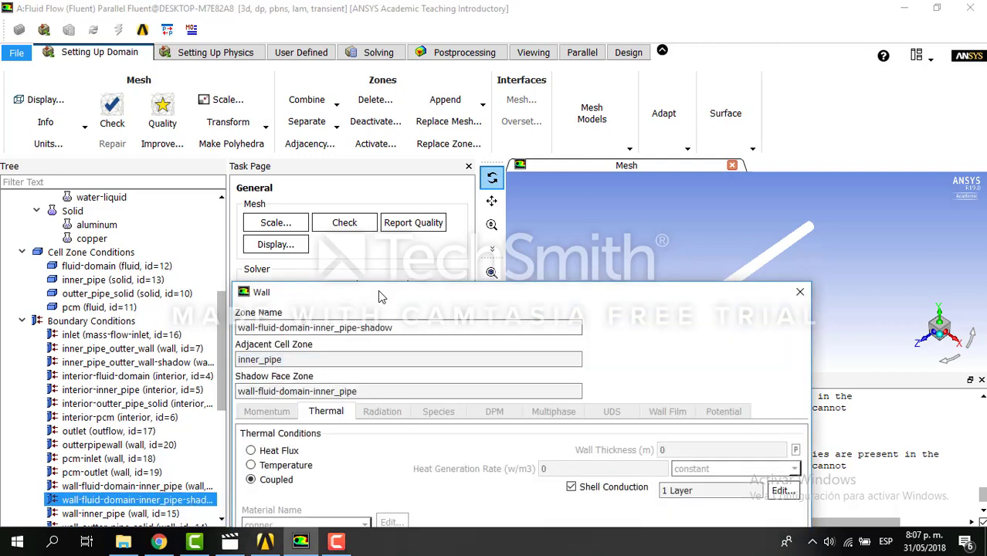
pyautogui.moveTo(378, 295); pyautogui.dragTo(329, 175)
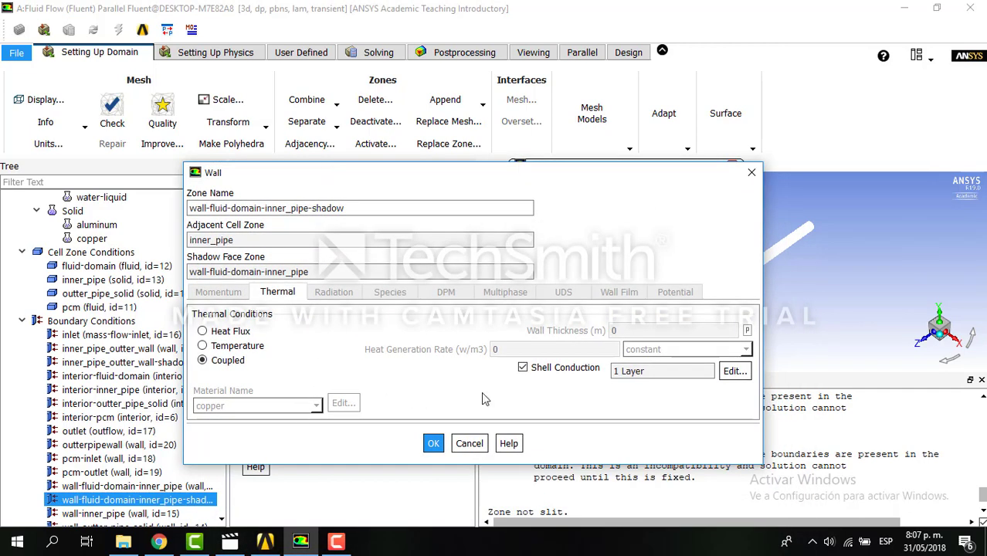
pyautogui.click(735, 371)
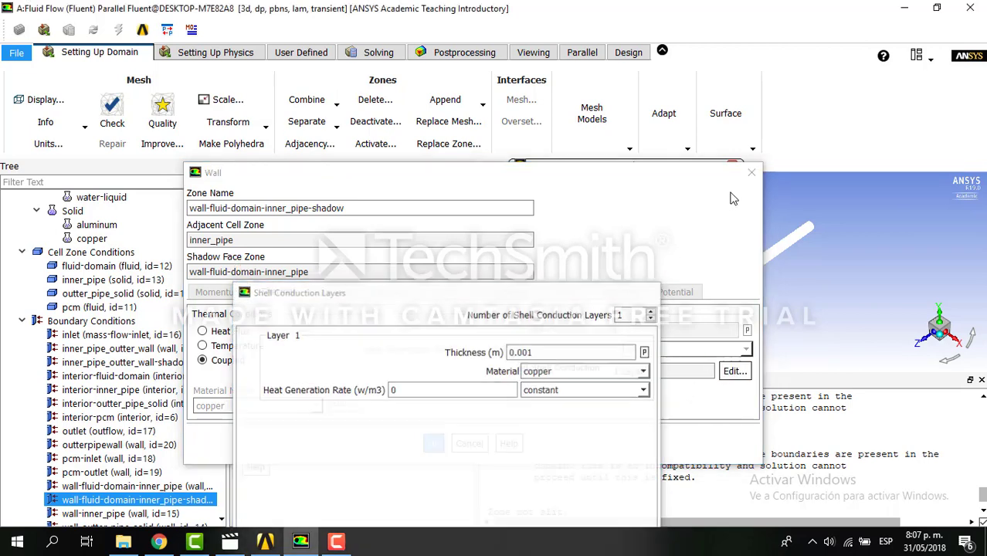
pyautogui.click(651, 292)
pyautogui.click(751, 172)
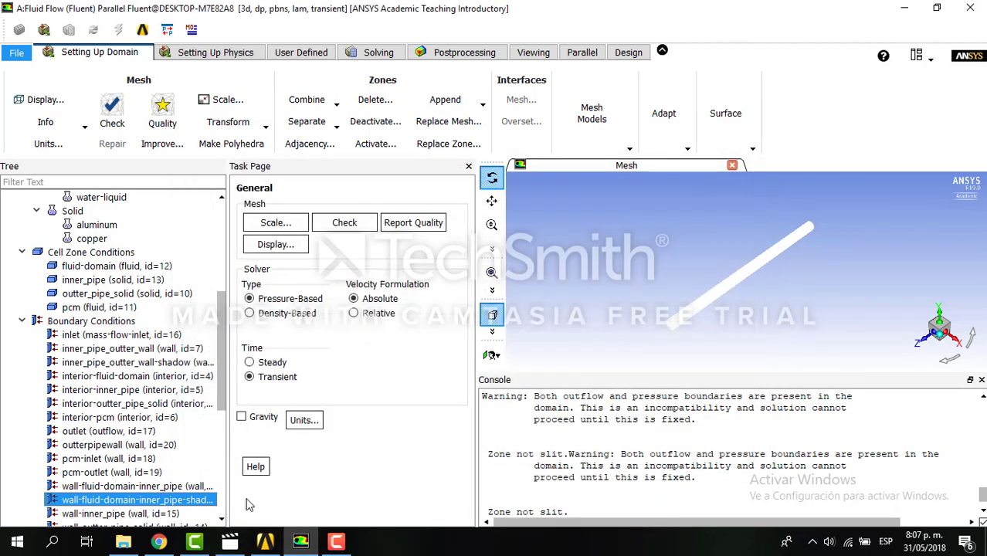
# - Set wall-inner_pipe to the via System Coupling thermal condition with copper as its material, and save the wall settings
pyautogui.click(179, 514)
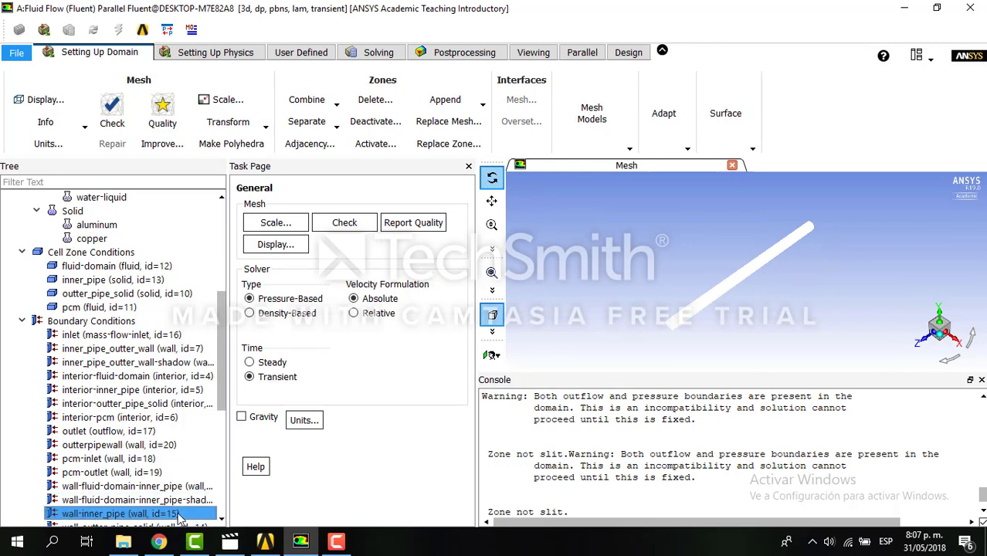
pyautogui.doubleClick(179, 514)
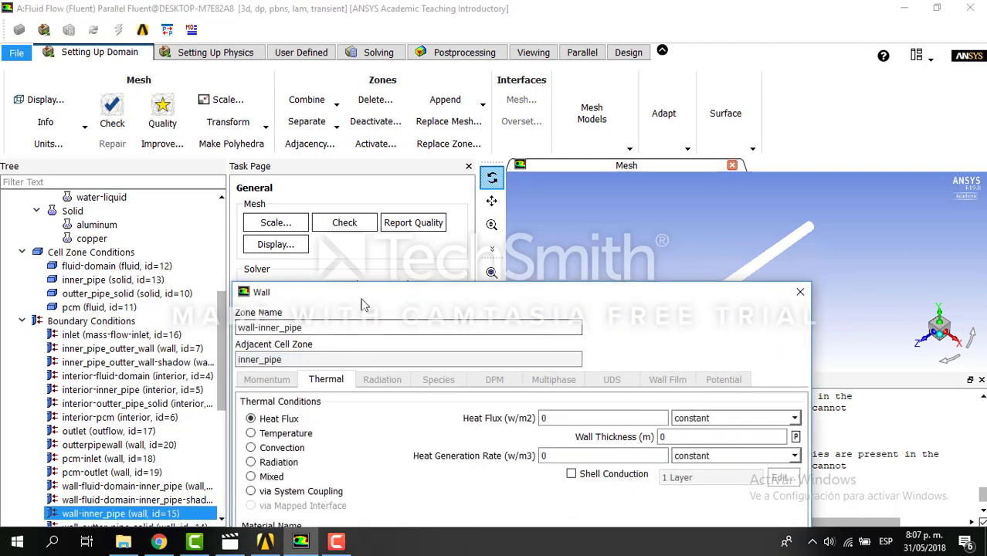
pyautogui.moveTo(342, 282); pyautogui.dragTo(301, 135)
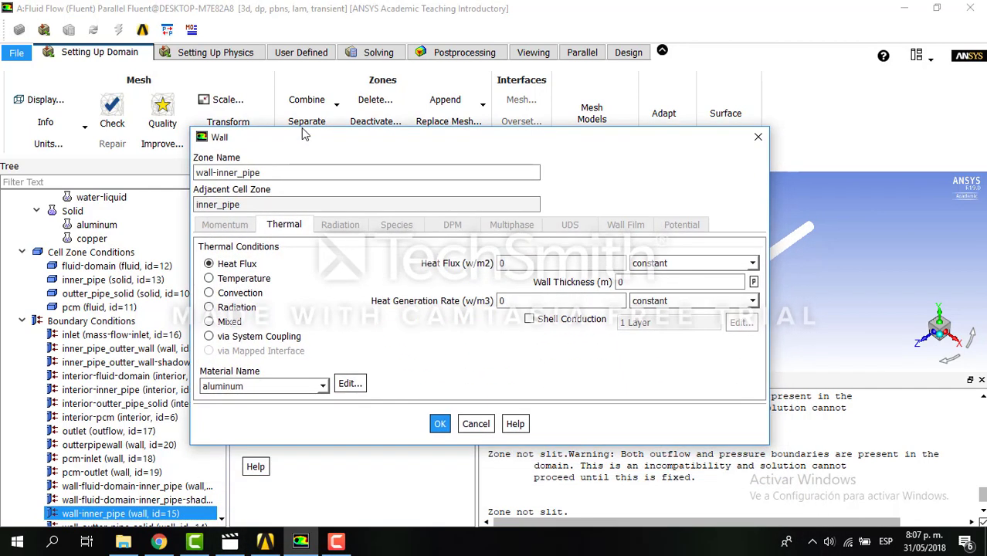
pyautogui.click(210, 338)
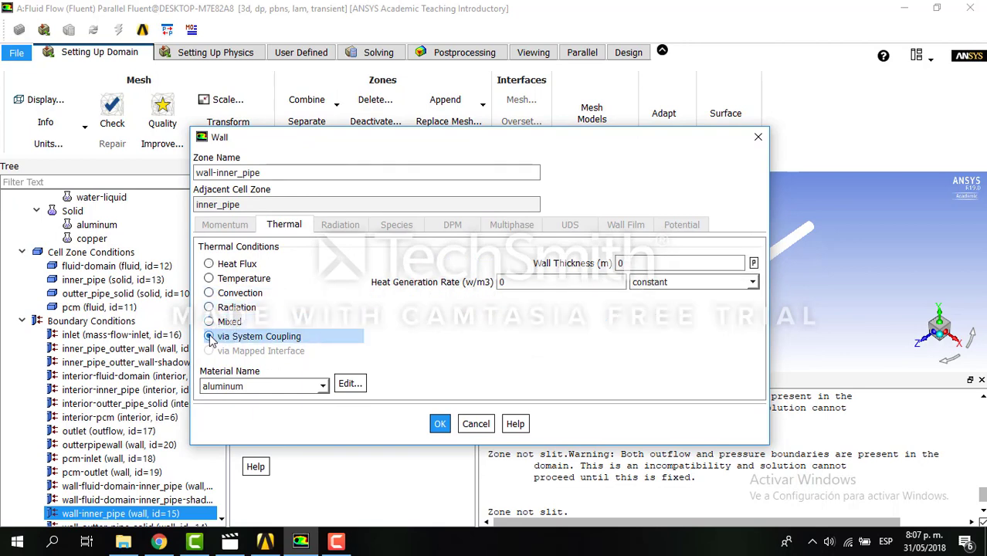
pyautogui.click(322, 387)
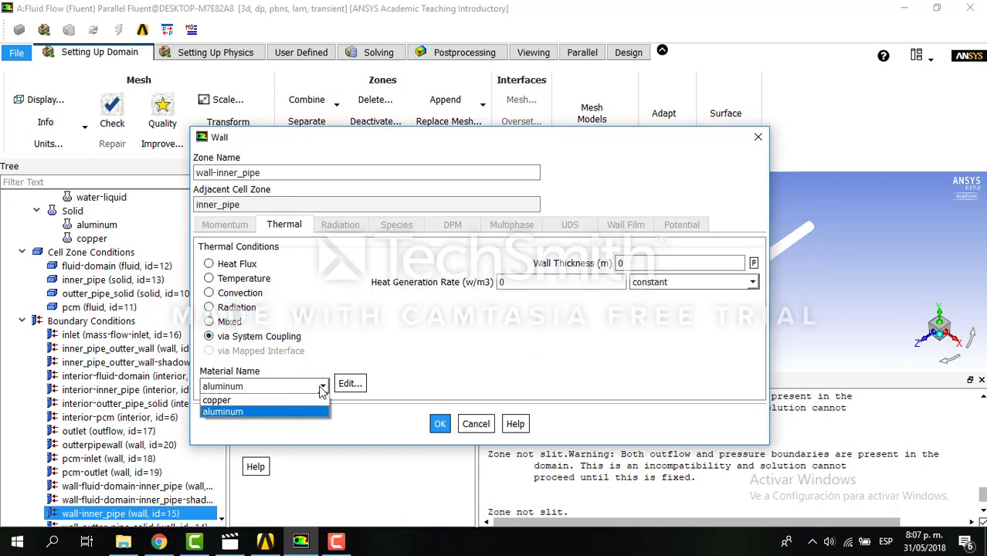
pyautogui.click(299, 400)
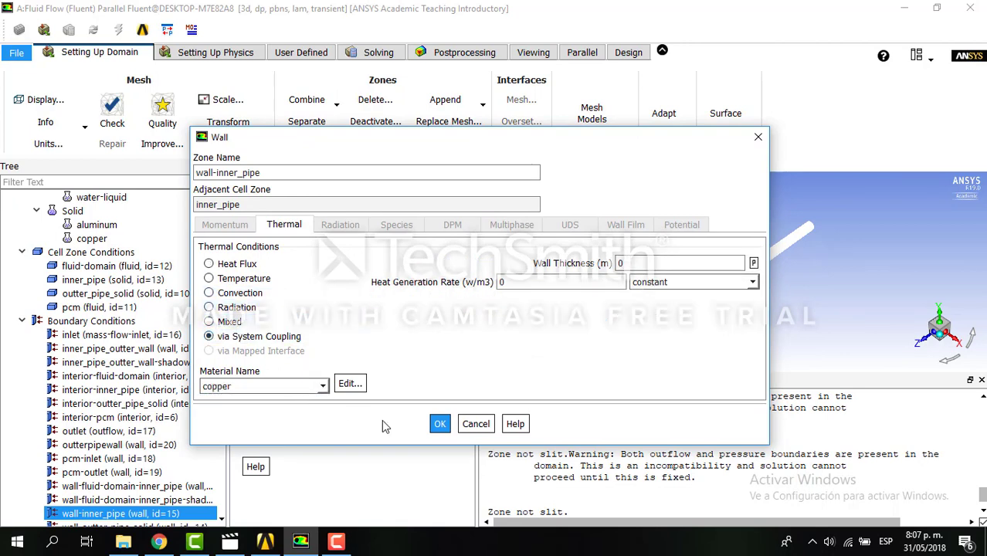
pyautogui.click(439, 425)
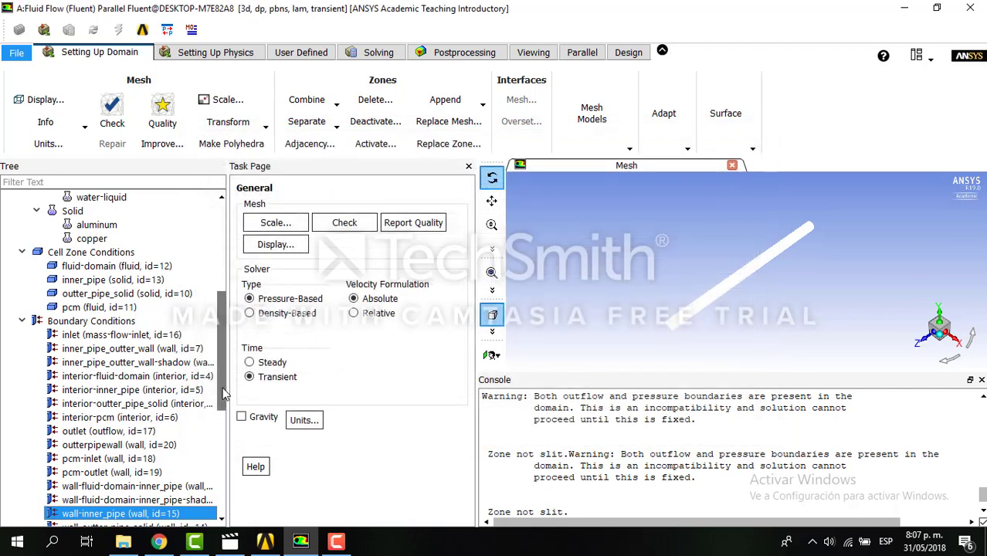
# - Set the wall-outter_pipe_solid boundary to the via System Coupling thermal condition with copper as its wall material
pyautogui.moveTo(223, 388); pyautogui.dragTo(217, 418)
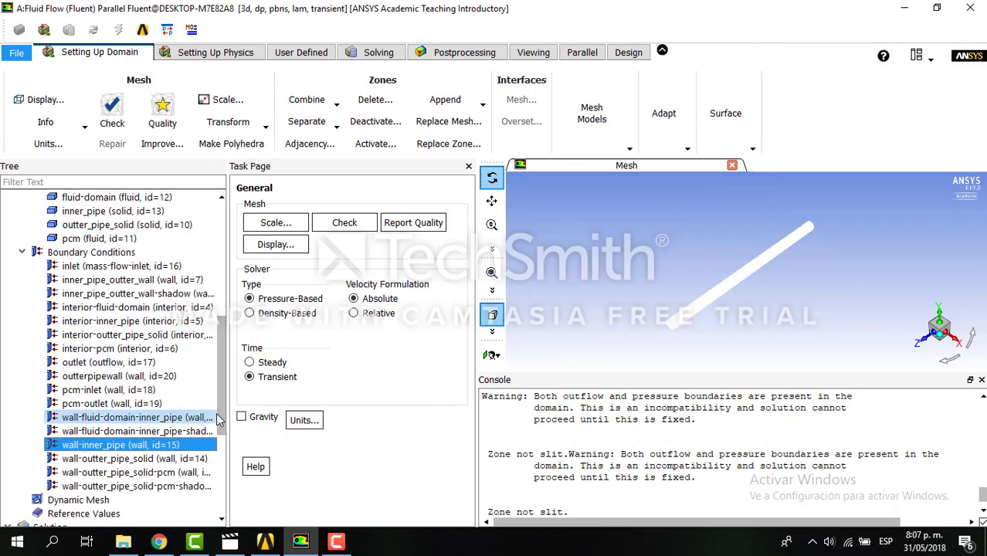
pyautogui.click(165, 459)
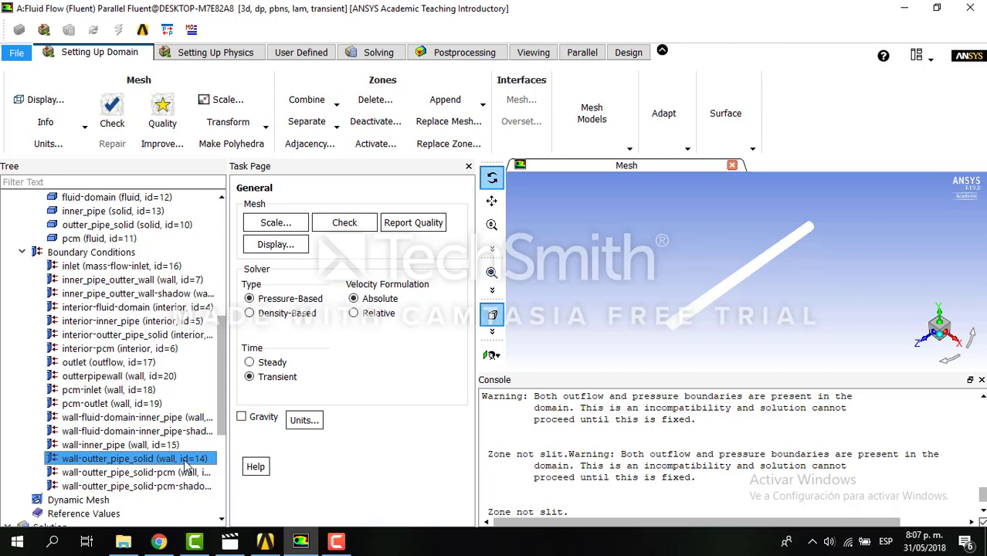
pyautogui.doubleClick(186, 460)
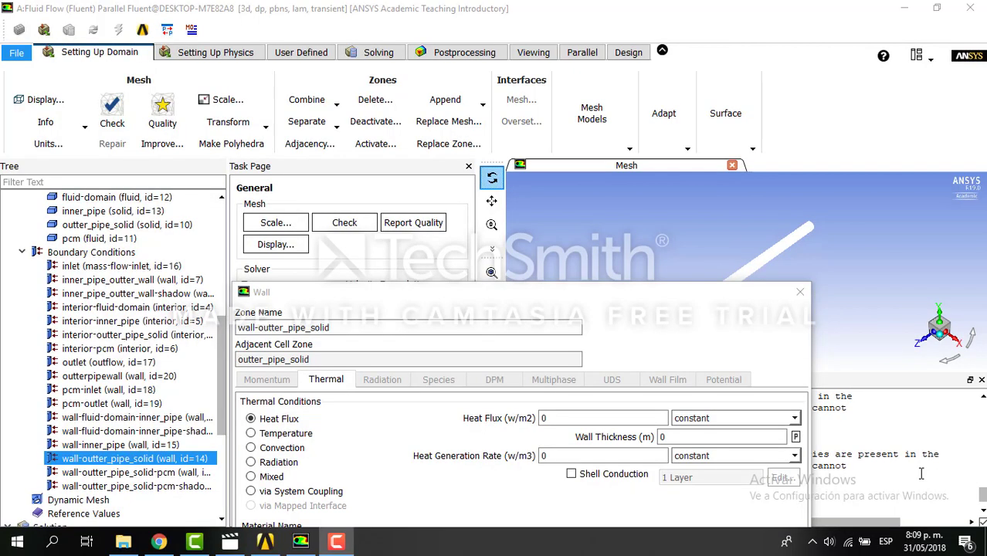
pyautogui.moveTo(730, 299); pyautogui.dragTo(699, 163)
pyautogui.click(311, 356)
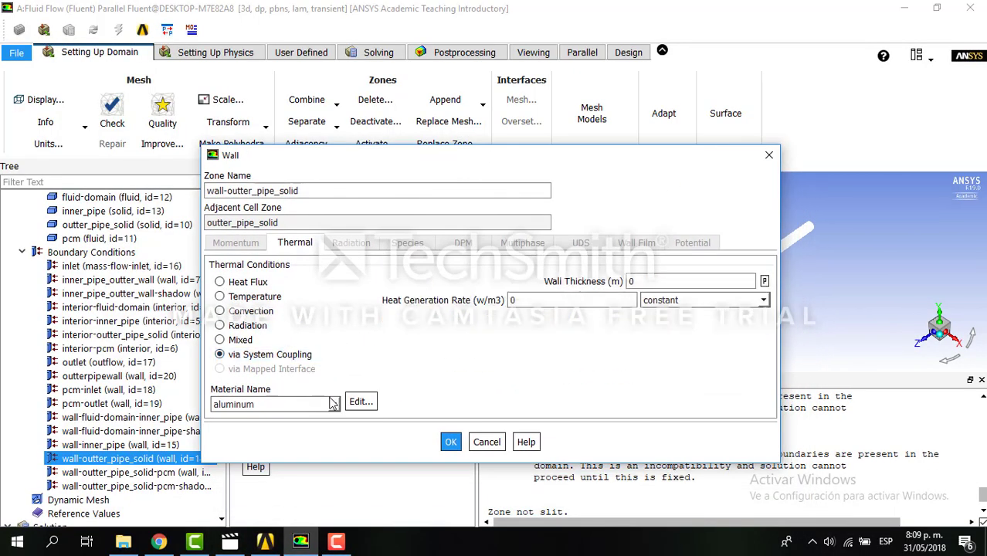
pyautogui.click(333, 405)
pyautogui.click(303, 421)
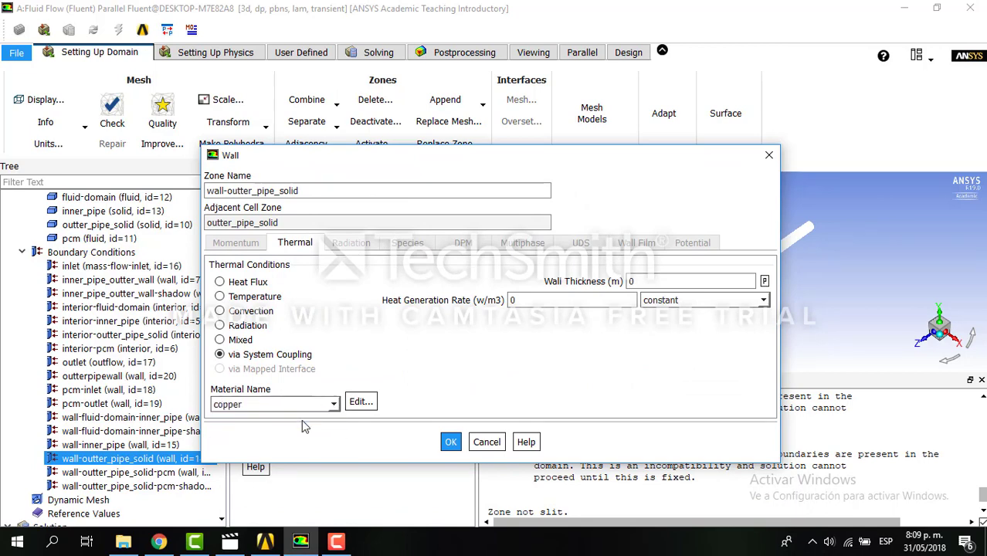
# - Set the wall thickness of wall-outter_pipe_solid to 0.001 m and save the wall settings
pyautogui.click(703, 283)
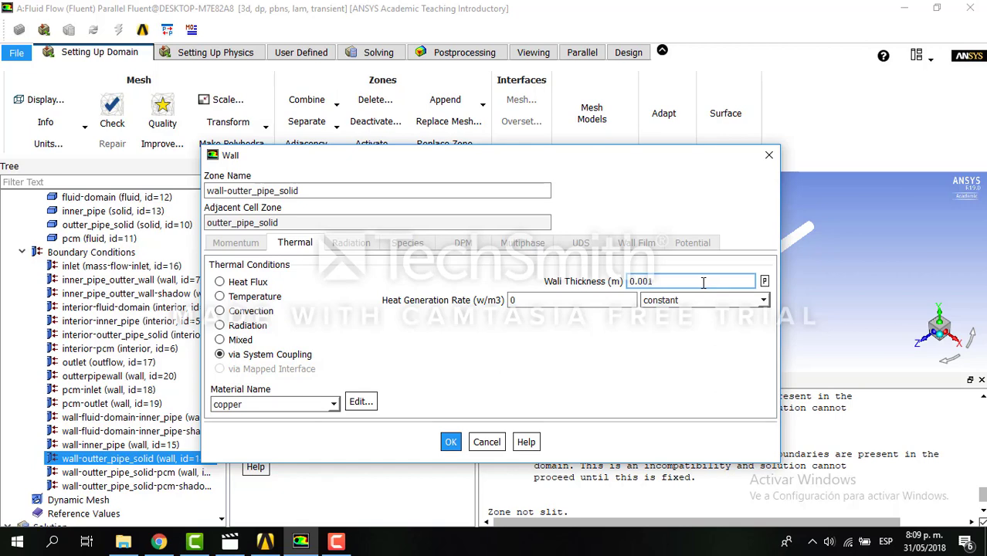
pyautogui.write('.001')
pyautogui.click(452, 442)
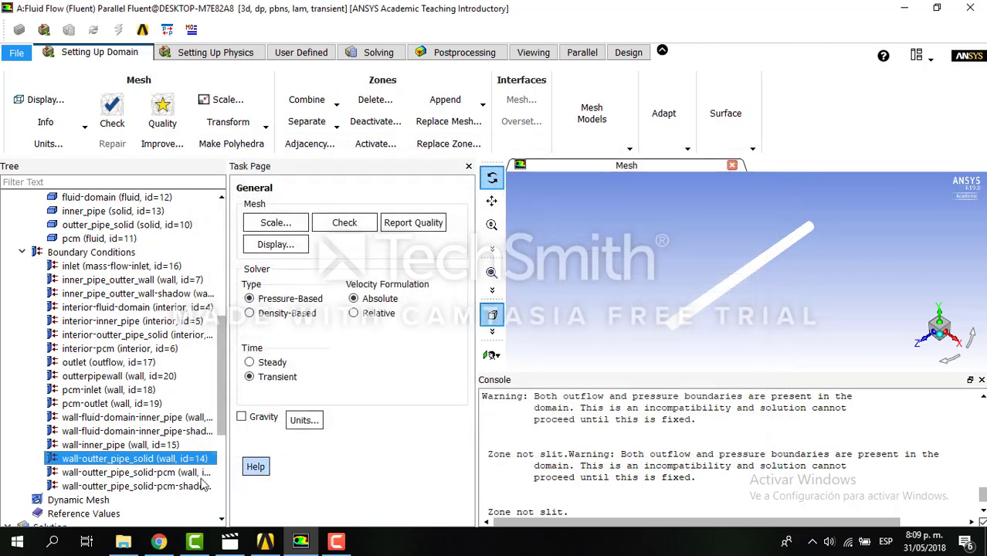
# - Set the wall material of the wall-outter_pipe_solid-pcm boundary to copper
pyautogui.click(172, 474)
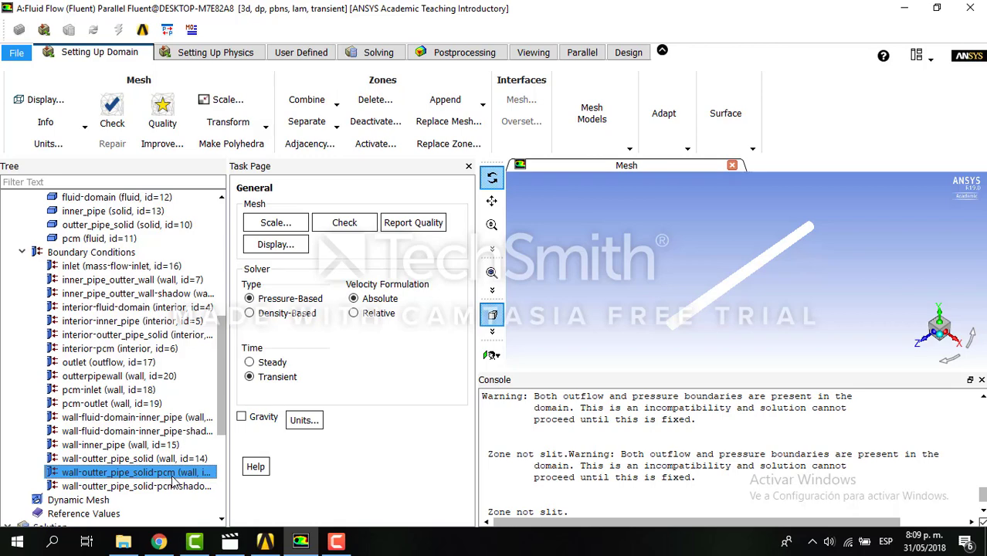
pyautogui.doubleClick(173, 479)
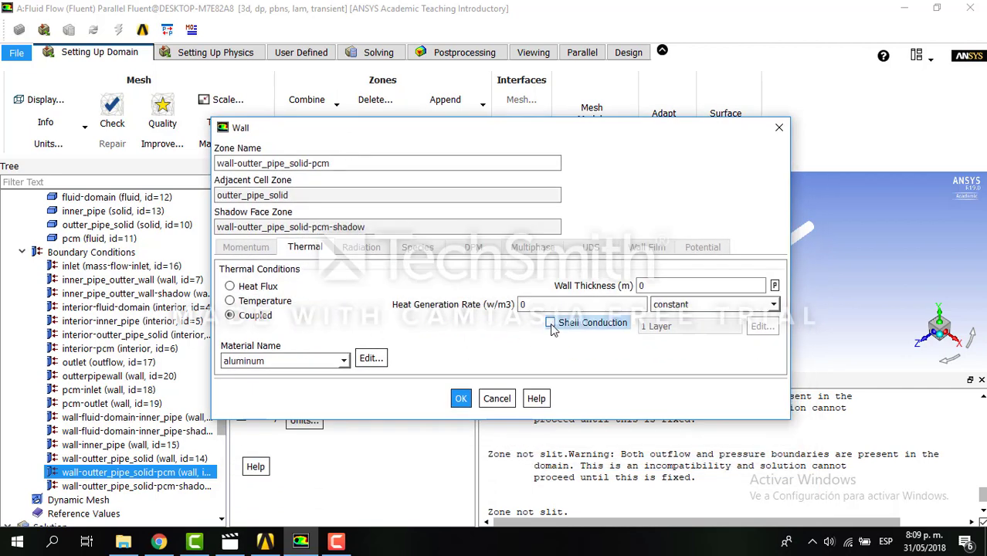
pyautogui.click(344, 361)
pyautogui.click(336, 373)
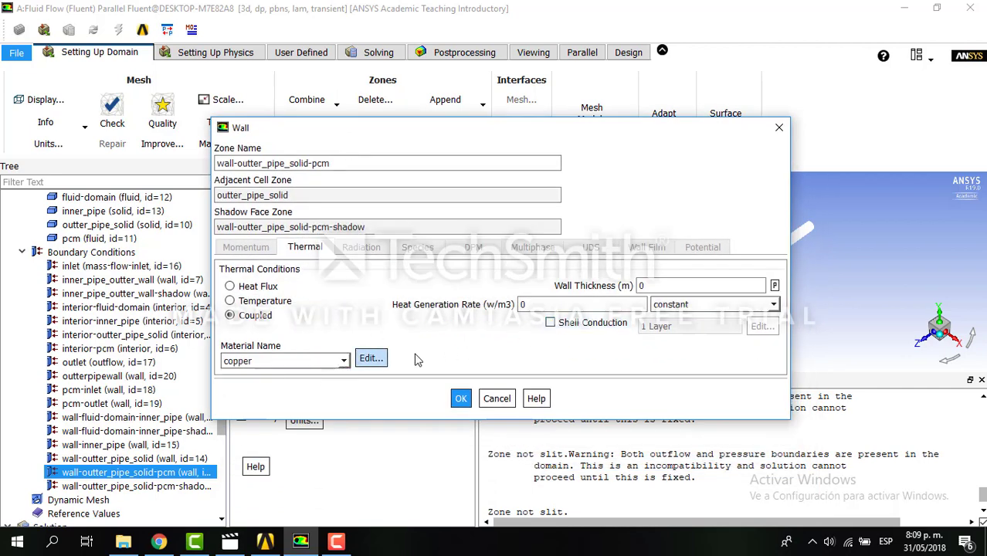
# - Enable shell conduction on wall-outter_pipe_solid-pcm with one copper layer 0.001 m thick, and save the wall settings
pyautogui.click(550, 323)
pyautogui.click(763, 328)
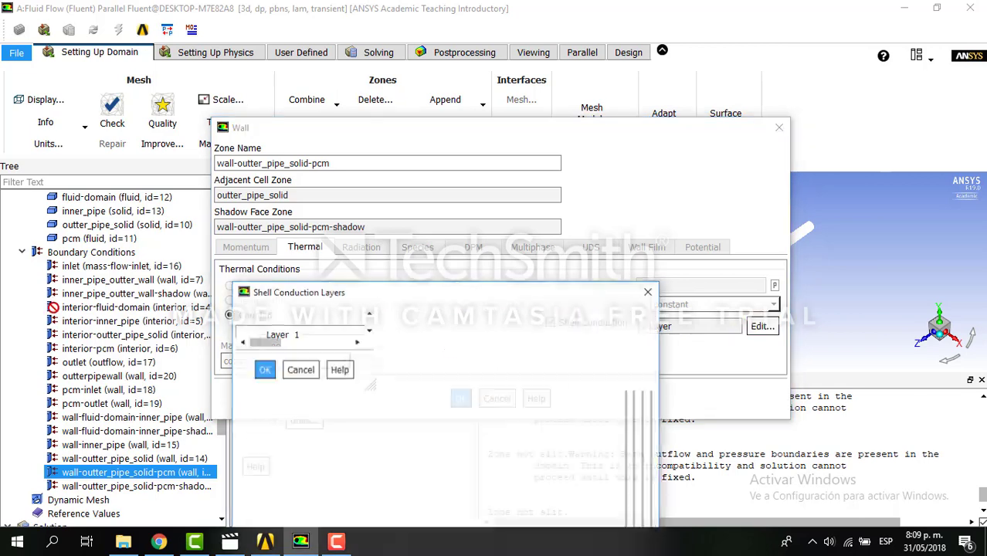
pyautogui.moveTo(405, 297); pyautogui.dragTo(377, 201)
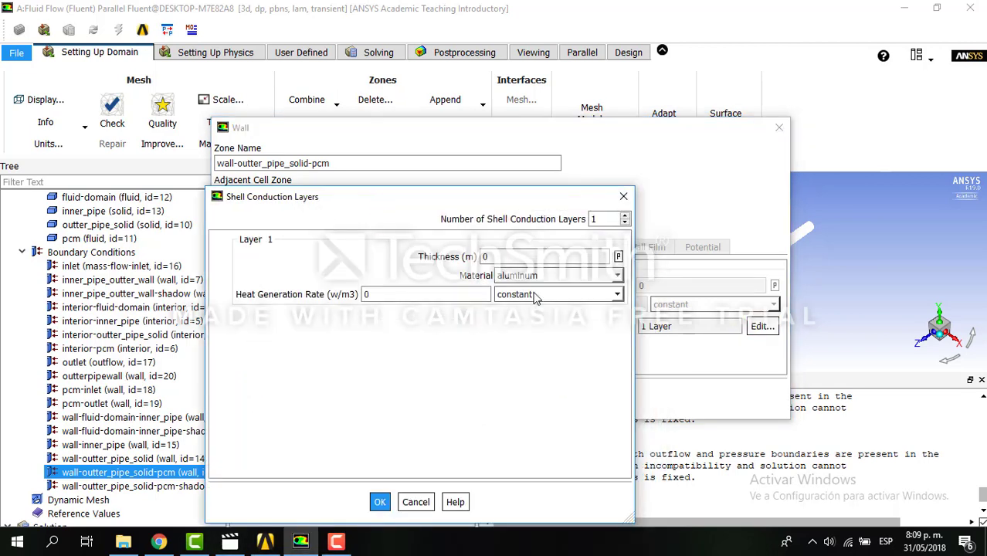
pyautogui.click(616, 276)
pyautogui.click(610, 285)
pyautogui.click(573, 262)
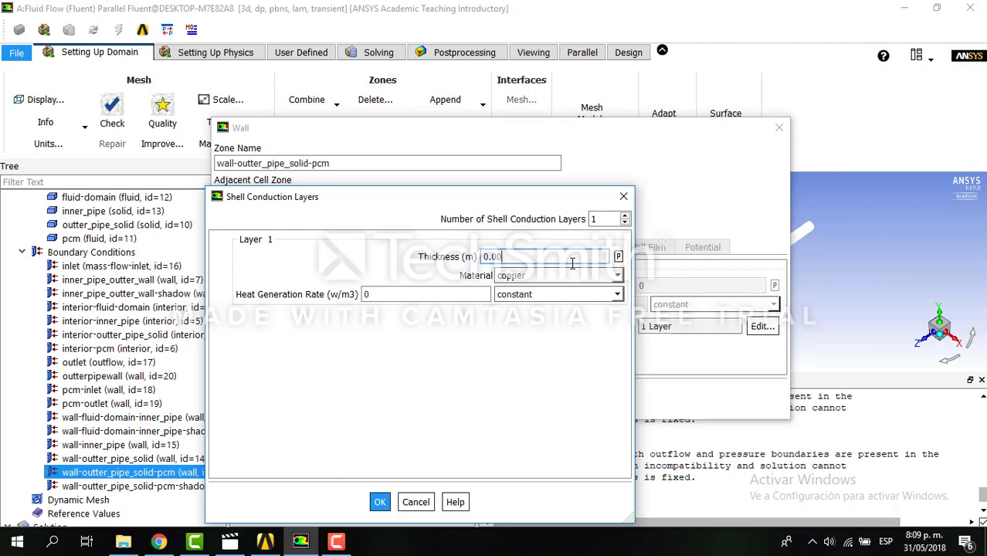
pyautogui.click(390, 503)
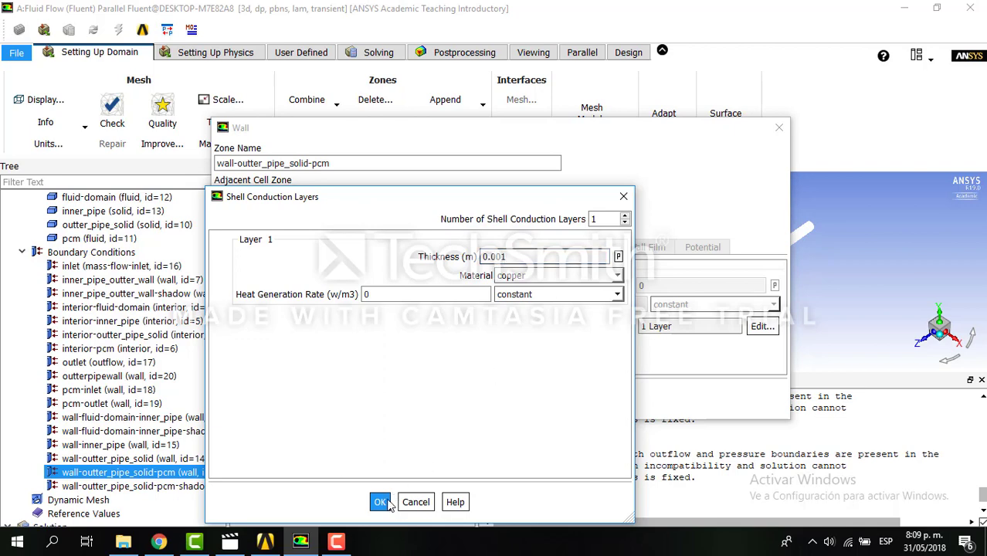
pyautogui.click(459, 398)
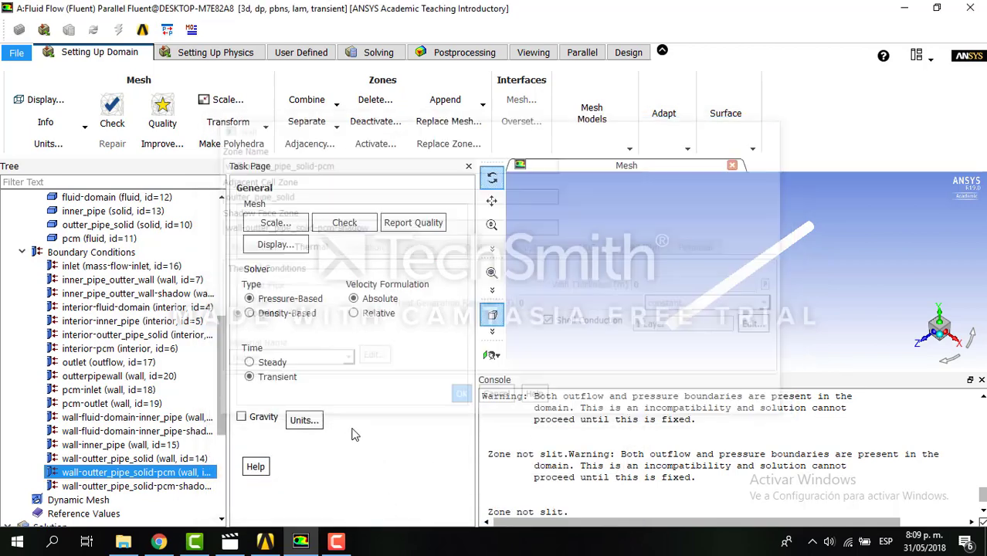
# - Check the thermal settings and shell conduction layer of wall-outter_pipe_solid-pcm-shadow, and close them without editing
pyautogui.click(170, 490)
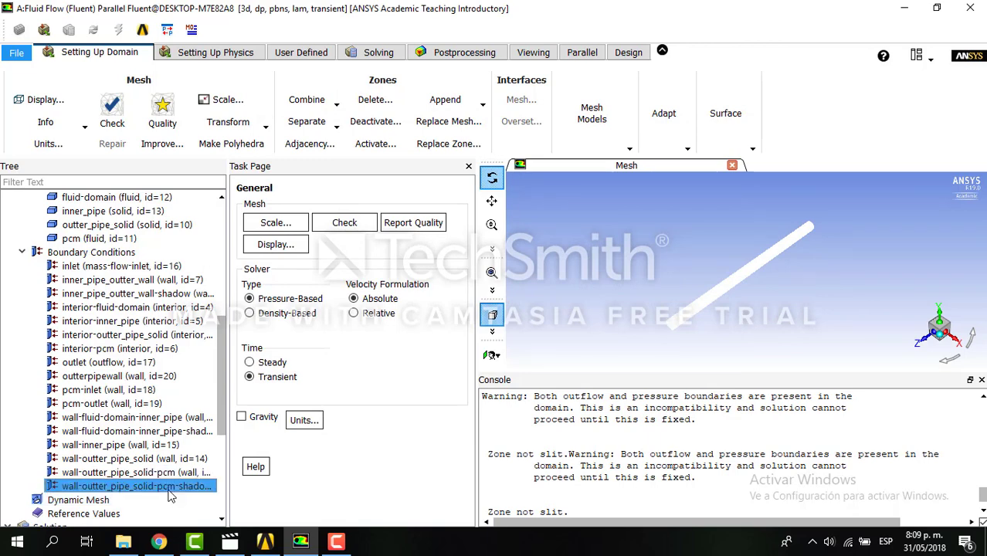
pyautogui.doubleClick(170, 490)
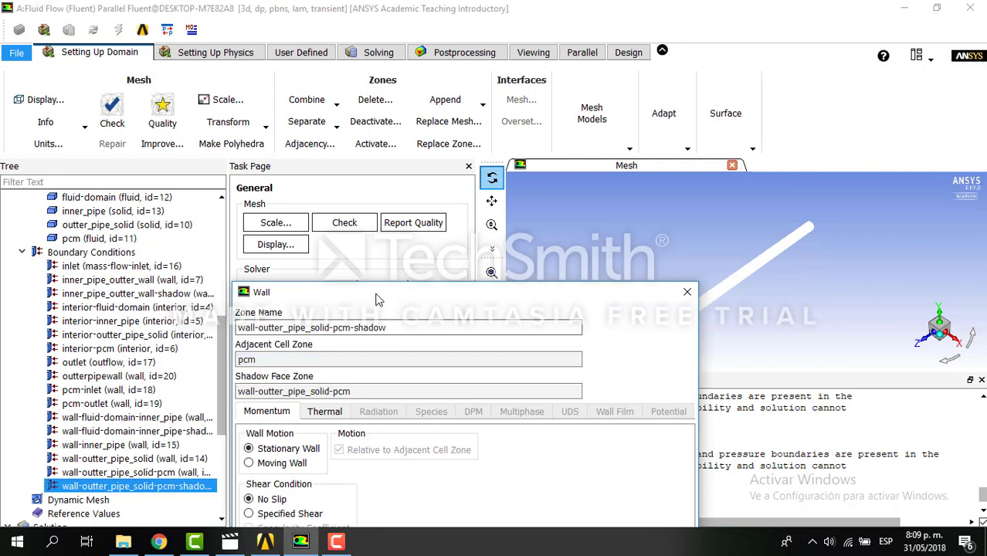
pyautogui.moveTo(382, 291); pyautogui.dragTo(344, 184)
pyautogui.click(296, 302)
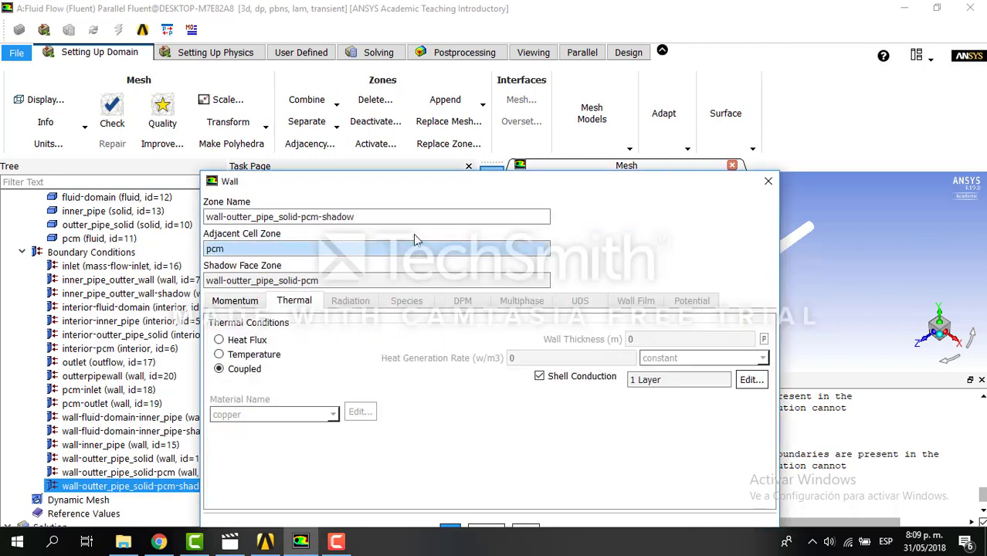
pyautogui.click(750, 381)
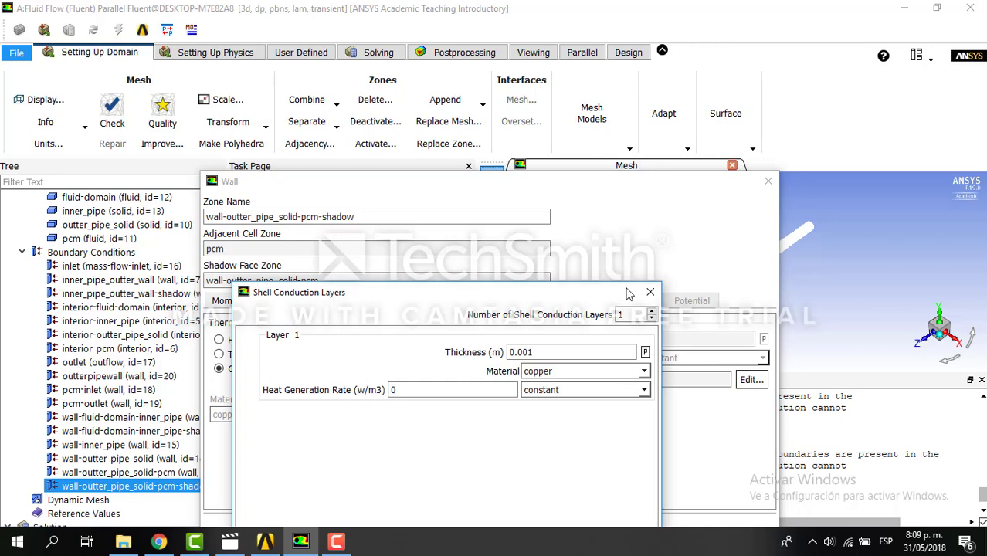
pyautogui.click(651, 292)
pyautogui.click(771, 182)
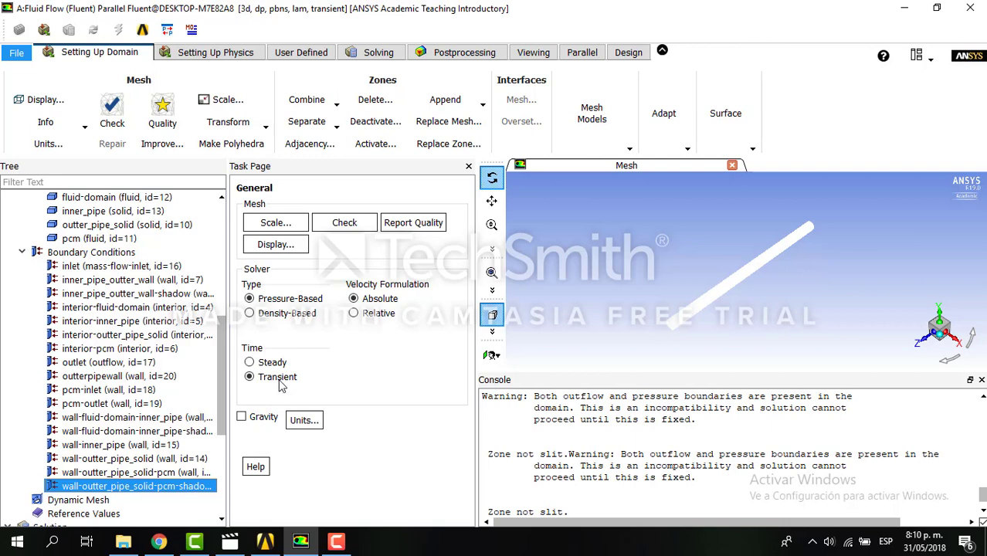
# - Review the solution methods, including the pressure-velocity coupling scheme, spatial discretization and transient formulation
pyautogui.moveTo(222, 386); pyautogui.dragTo(222, 410)
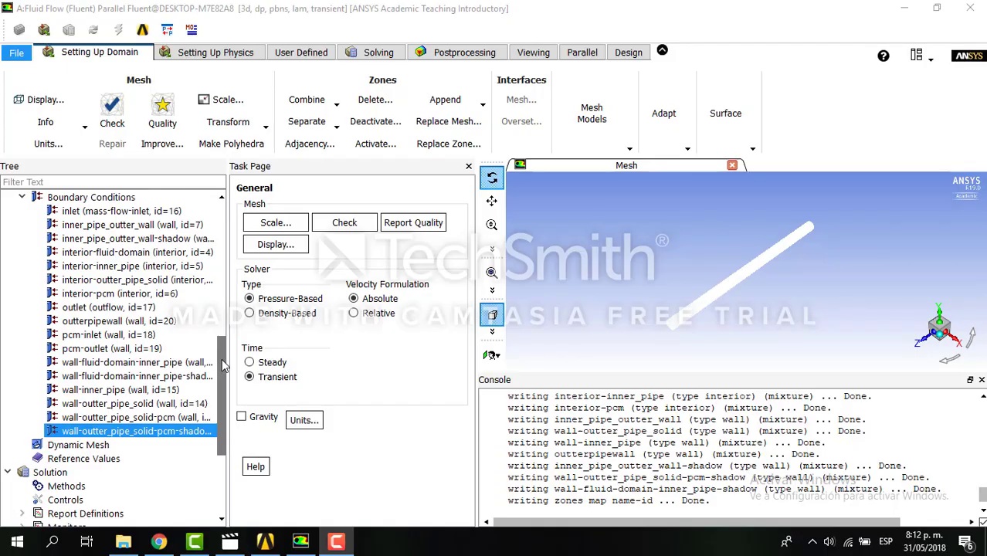
pyautogui.moveTo(222, 367); pyautogui.dragTo(222, 387)
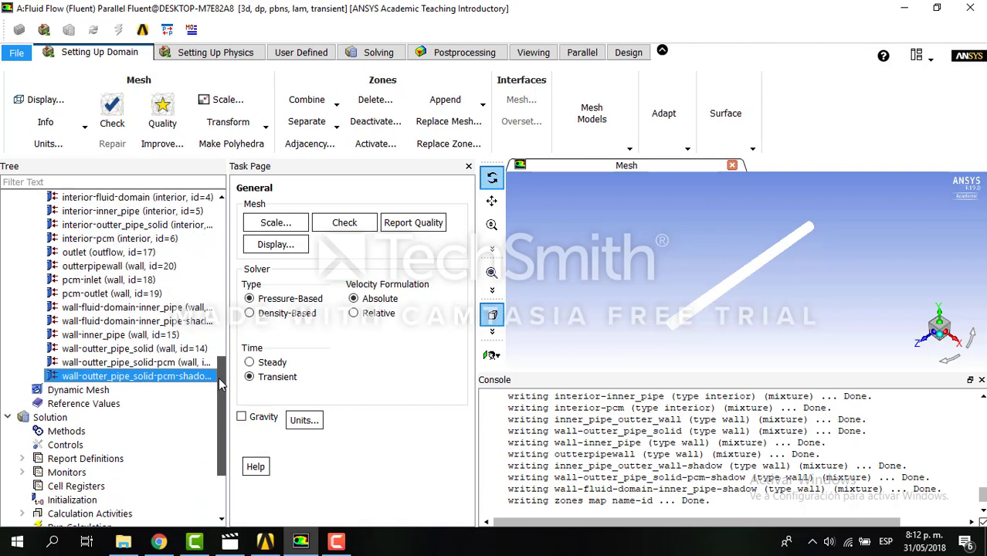
pyautogui.click(138, 433)
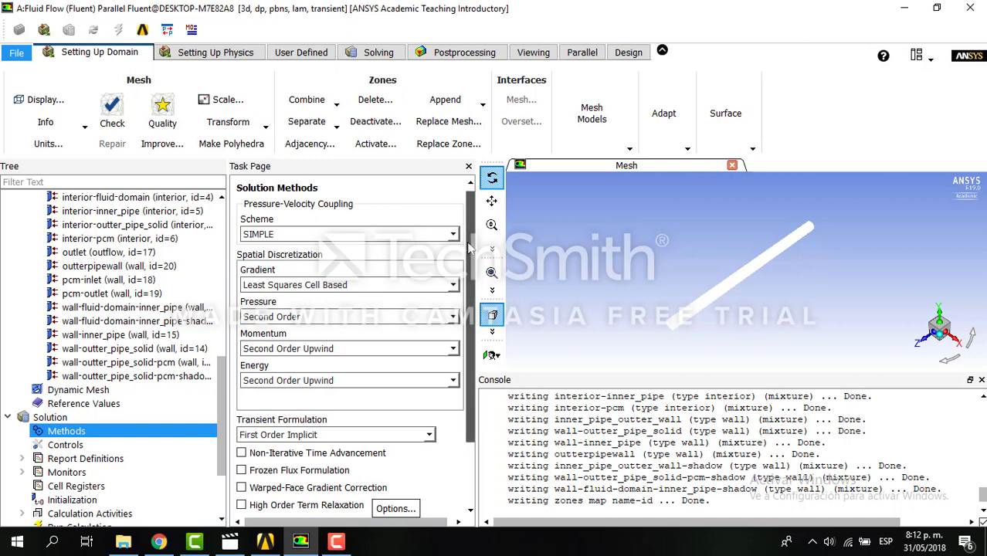
pyautogui.scroll(-2, 469, 243)
# - Initialize the solution with standard initialization, computing the initial values from all-zones
pyautogui.scroll(-2, 204, 417)
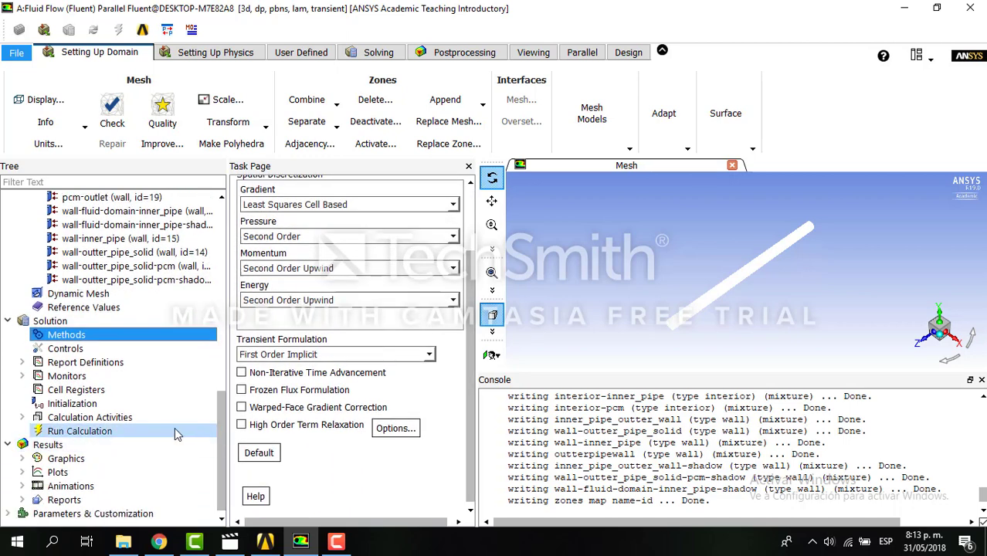
pyautogui.click(112, 405)
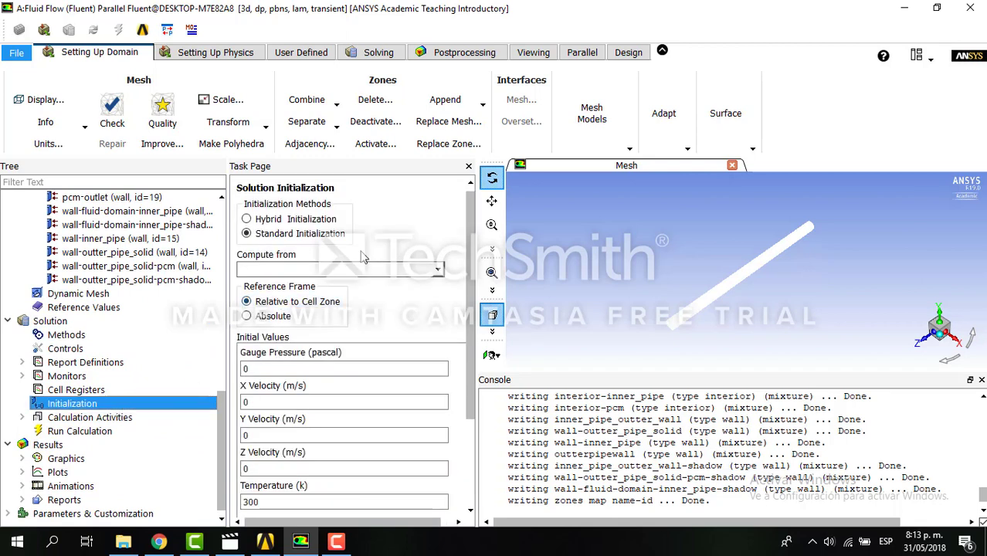
pyautogui.click(438, 270)
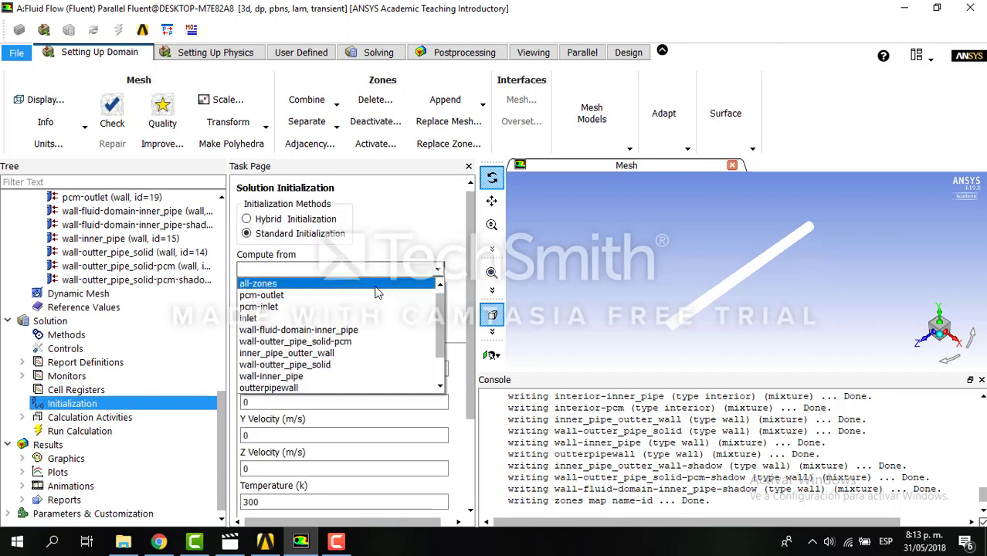
pyautogui.click(379, 284)
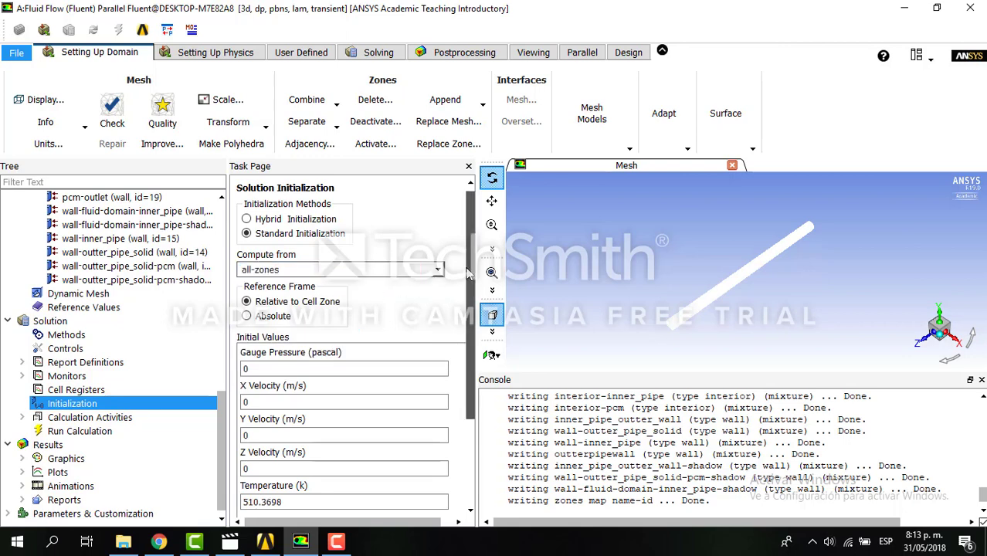
pyautogui.scroll(-3, 461, 325)
pyautogui.click(261, 432)
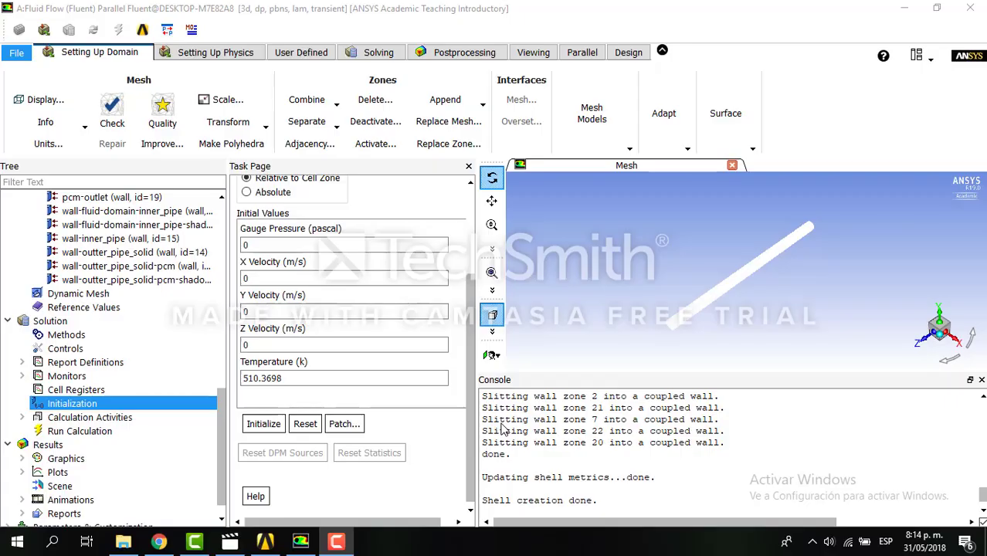
pyautogui.moveTo(501, 422); pyautogui.dragTo(214, 457)
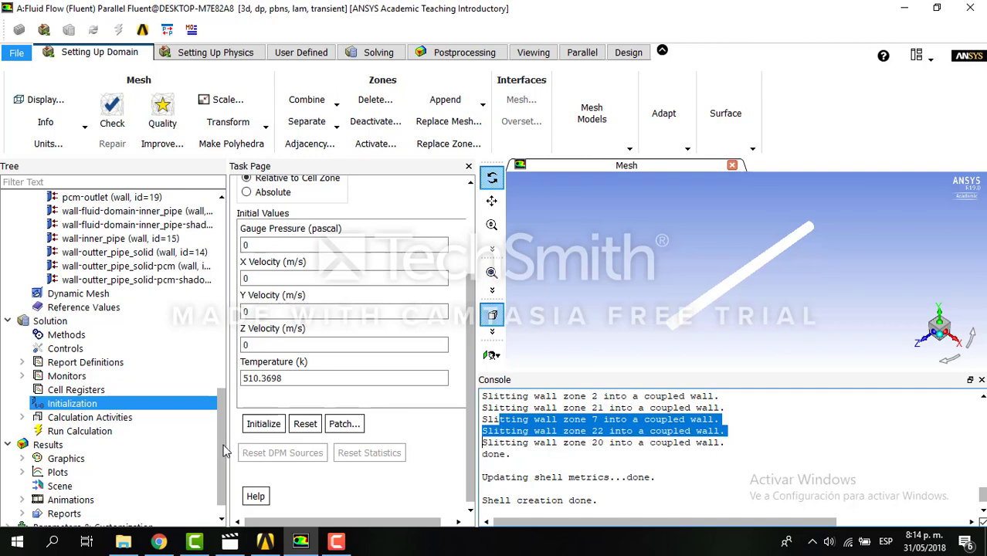
# - Run the calculation with 100 time steps and a maximum of 10 iterations per time step
pyautogui.click(157, 445)
pyautogui.click(148, 434)
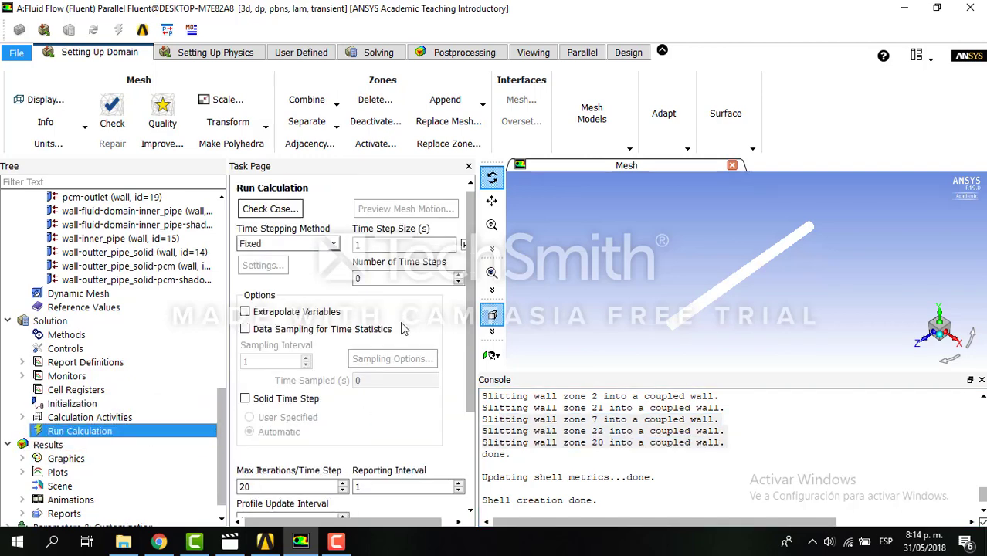
pyautogui.click(379, 276)
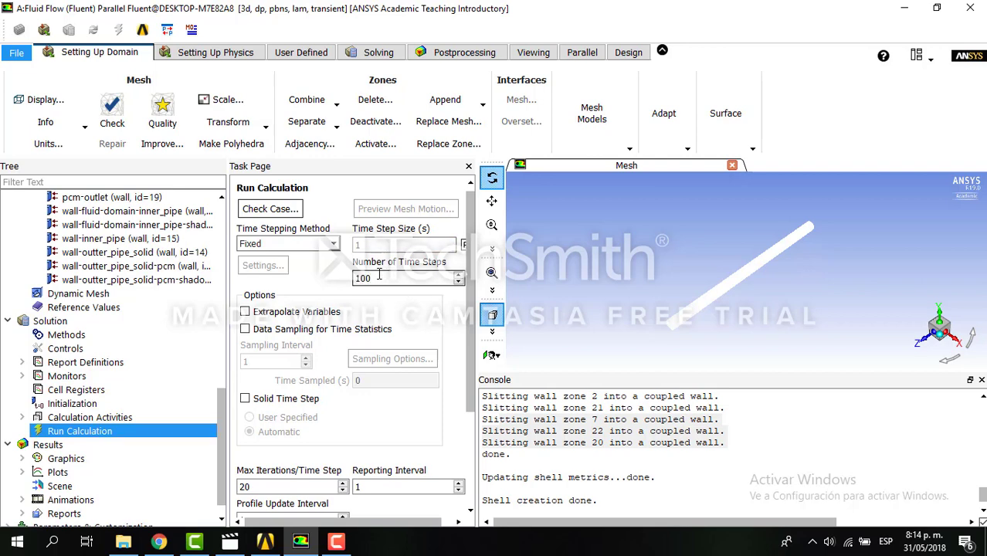
pyautogui.scroll(-3, 454, 386)
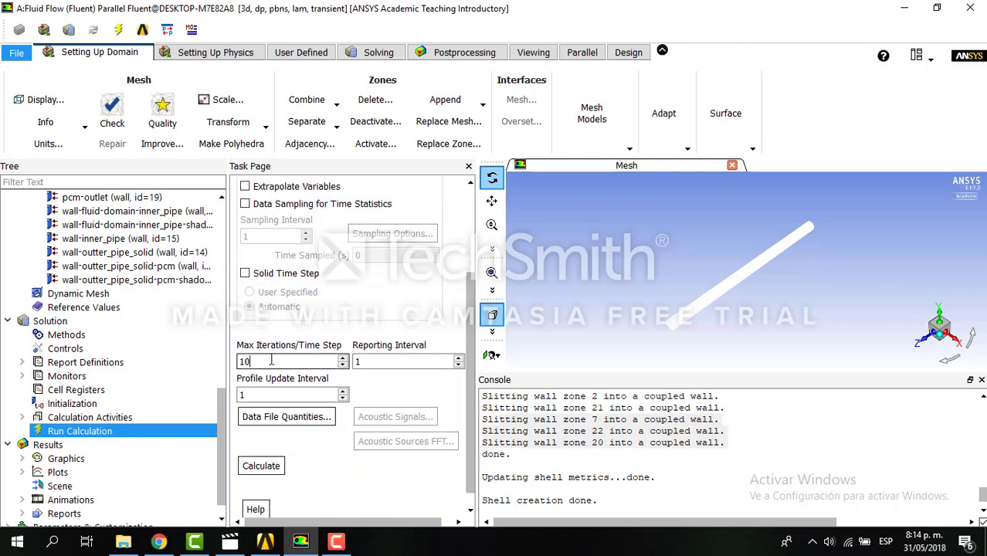
pyautogui.click(263, 465)
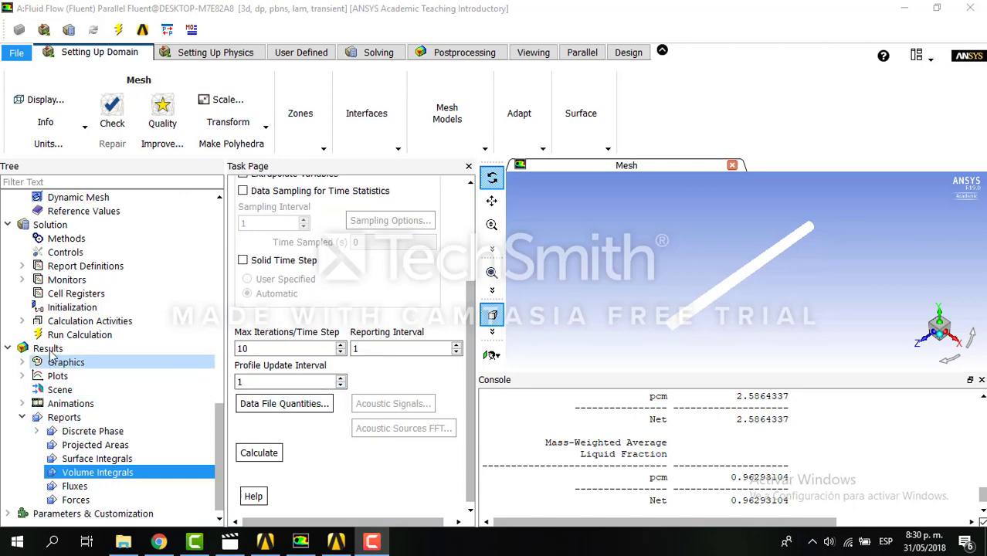
# - Compute the volume-average of the Solidification/Melting liquid fraction over the pcm cell zone with a Volume Integrals report
pyautogui.doubleClick(85, 475)
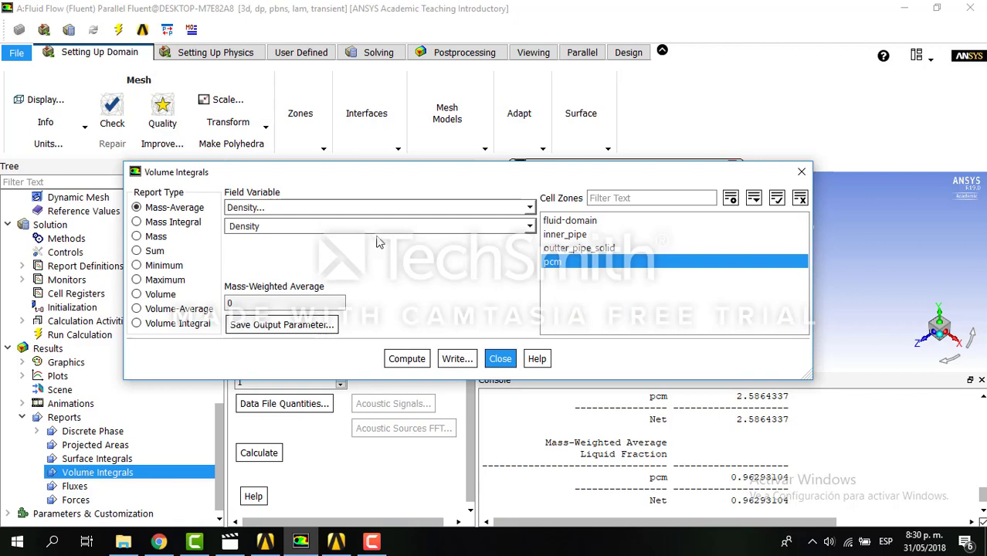
pyautogui.click(137, 309)
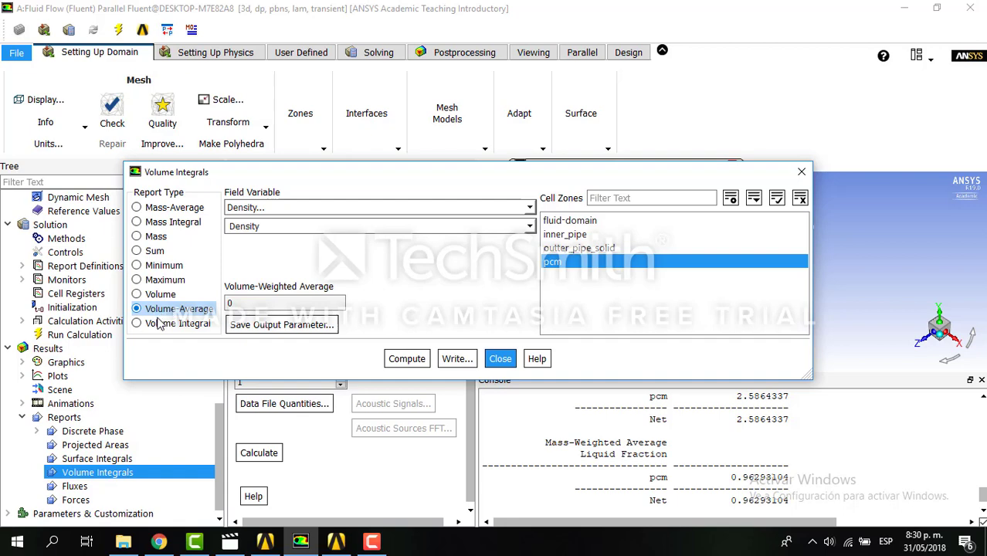
pyautogui.click(138, 325)
pyautogui.click(138, 309)
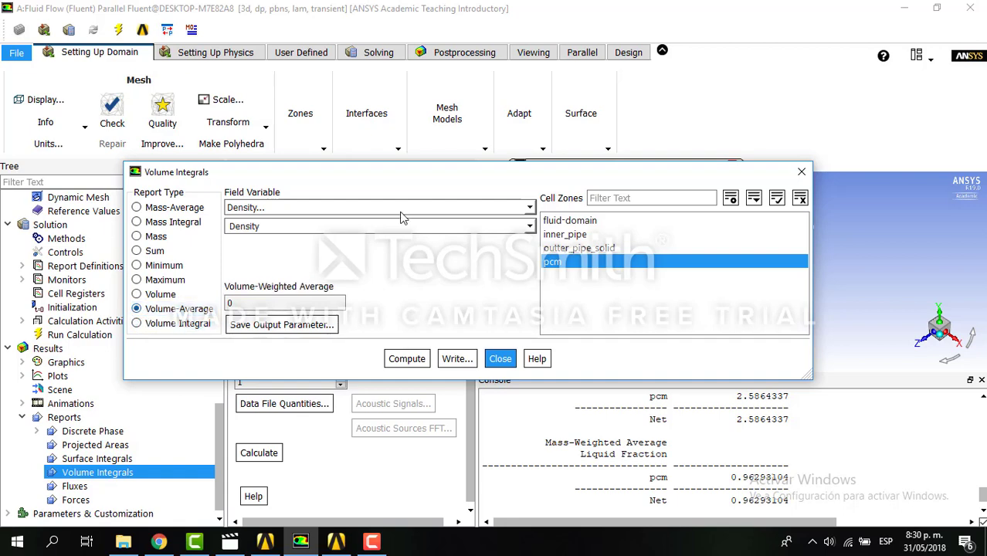
pyautogui.click(530, 207)
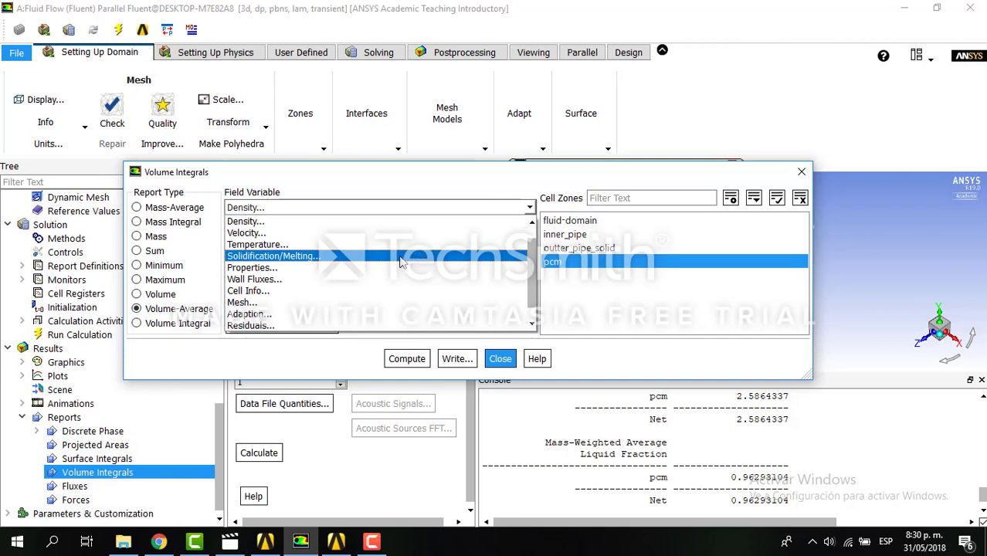
pyautogui.click(400, 256)
pyautogui.click(528, 226)
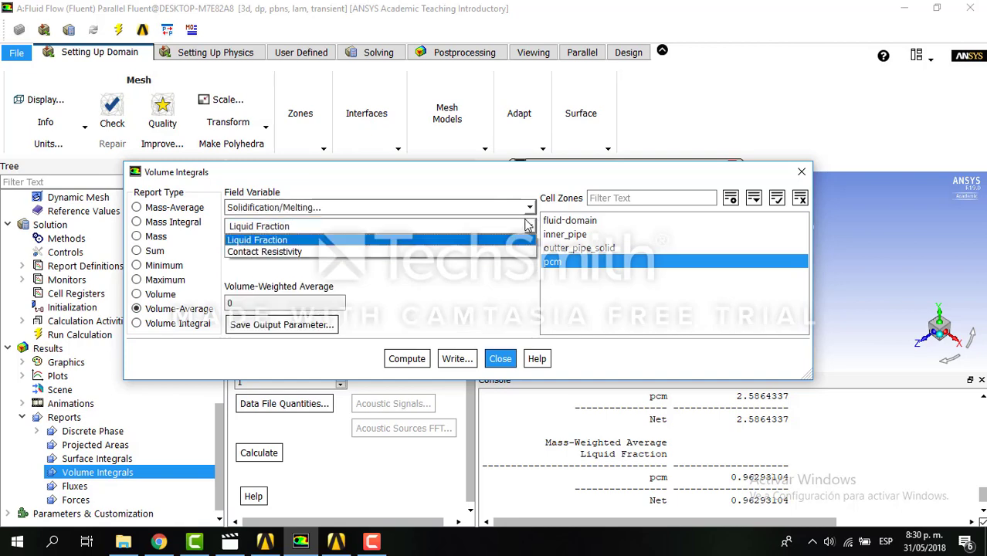
pyautogui.click(499, 242)
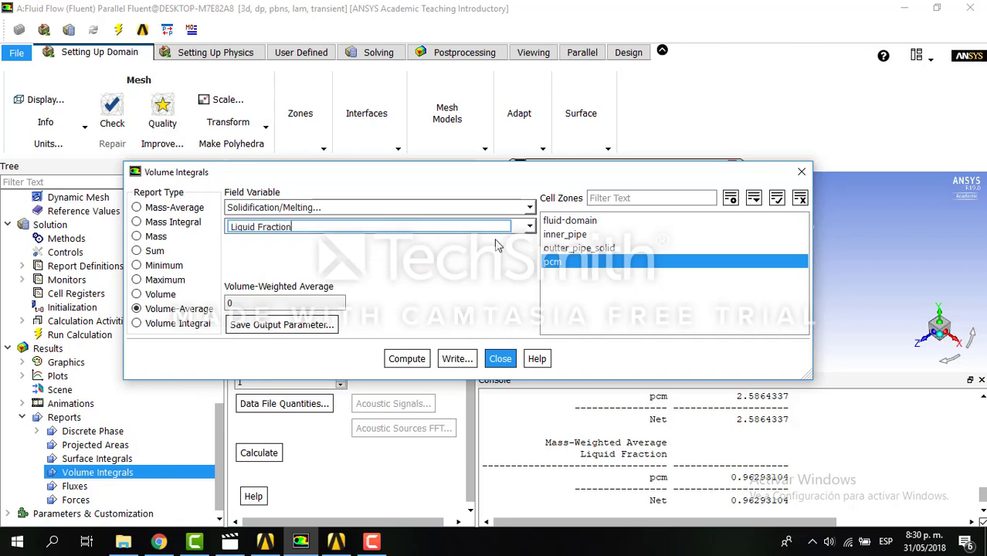
pyautogui.click(408, 357)
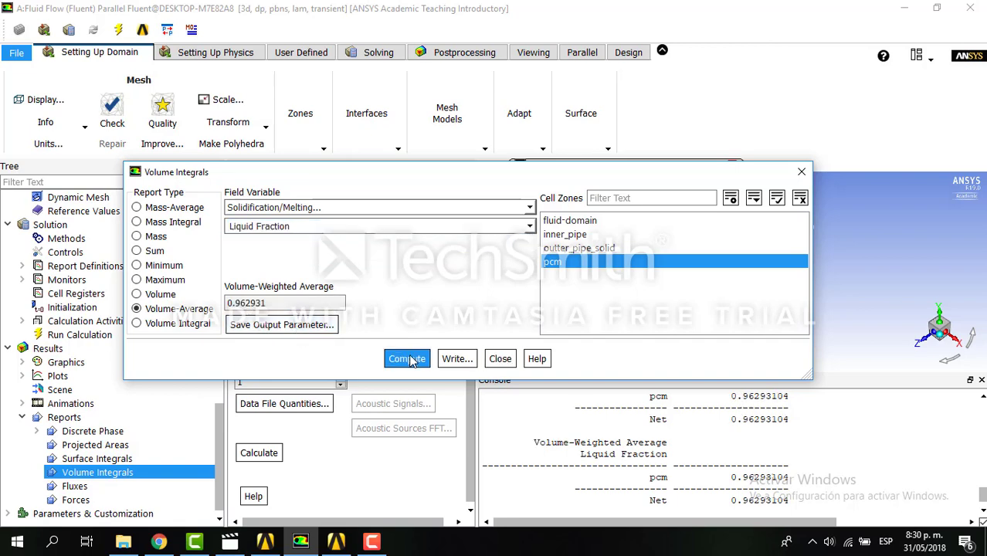
pyautogui.doubleClick(275, 305)
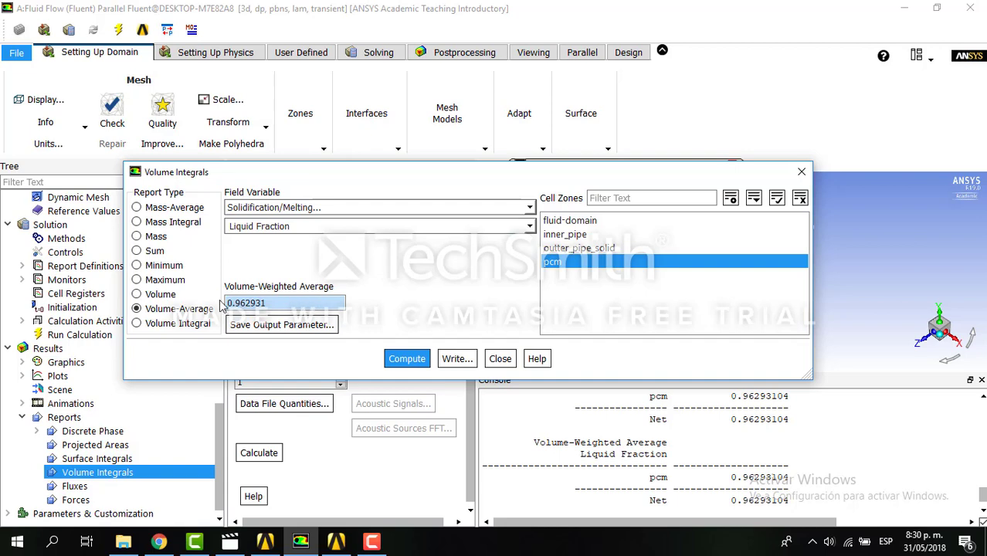
# - Compute the volume integral and the mass integral of the liquid fraction for the pcm zone
pyautogui.click(139, 325)
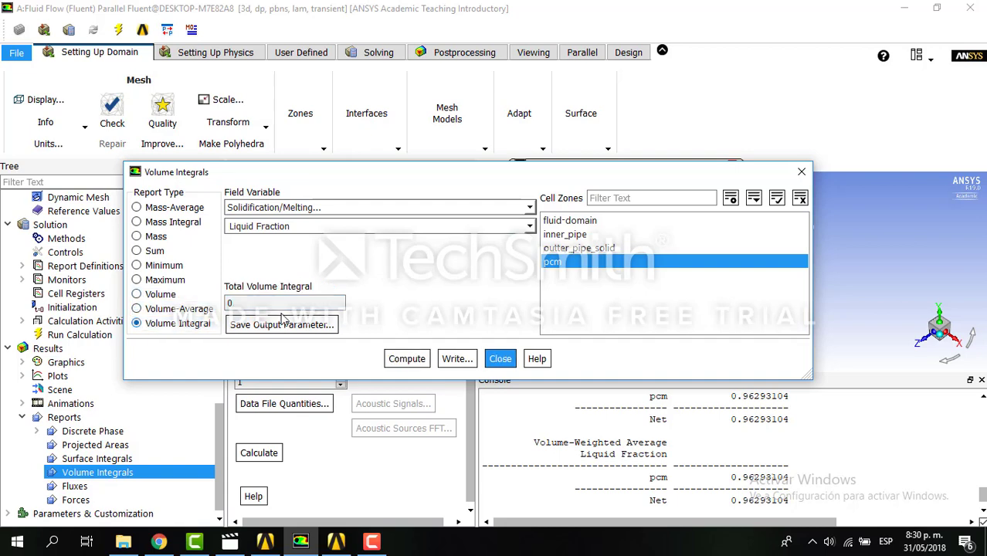
pyautogui.click(413, 361)
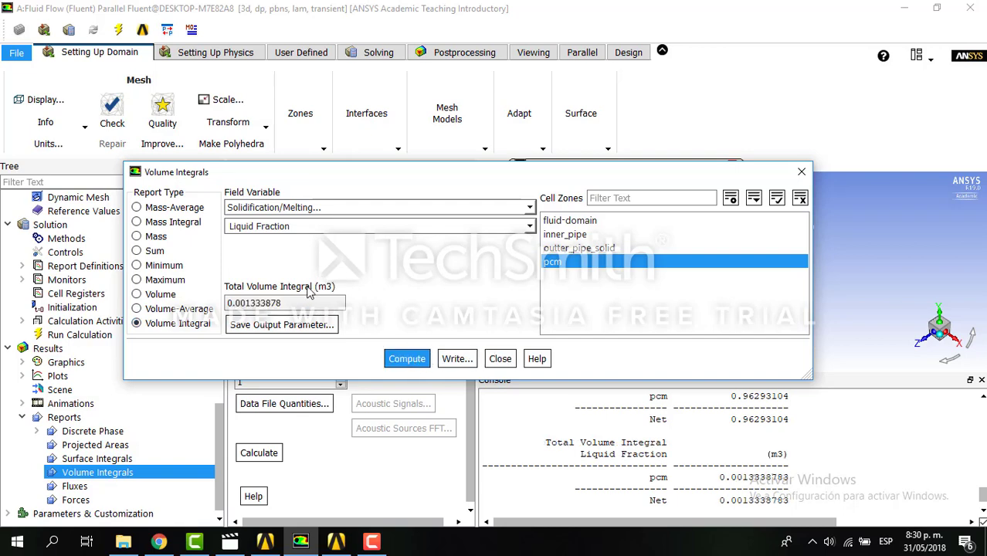
pyautogui.doubleClick(280, 303)
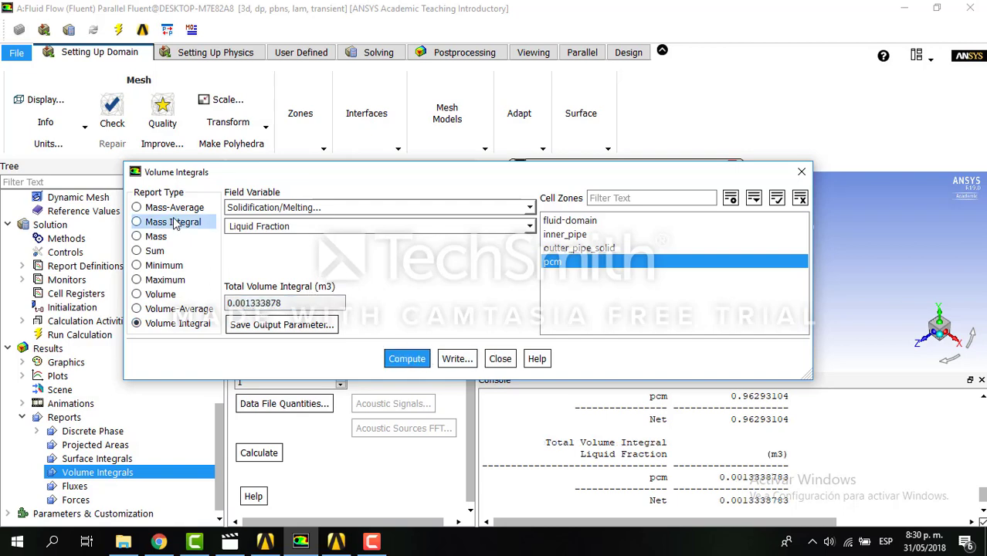
pyautogui.click(138, 222)
pyautogui.click(408, 359)
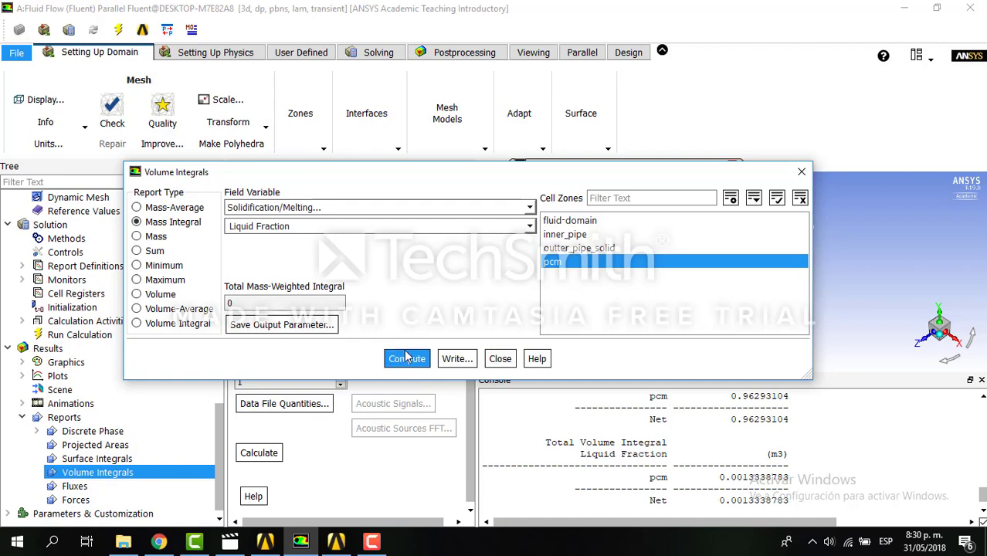
pyautogui.doubleClick(368, 305)
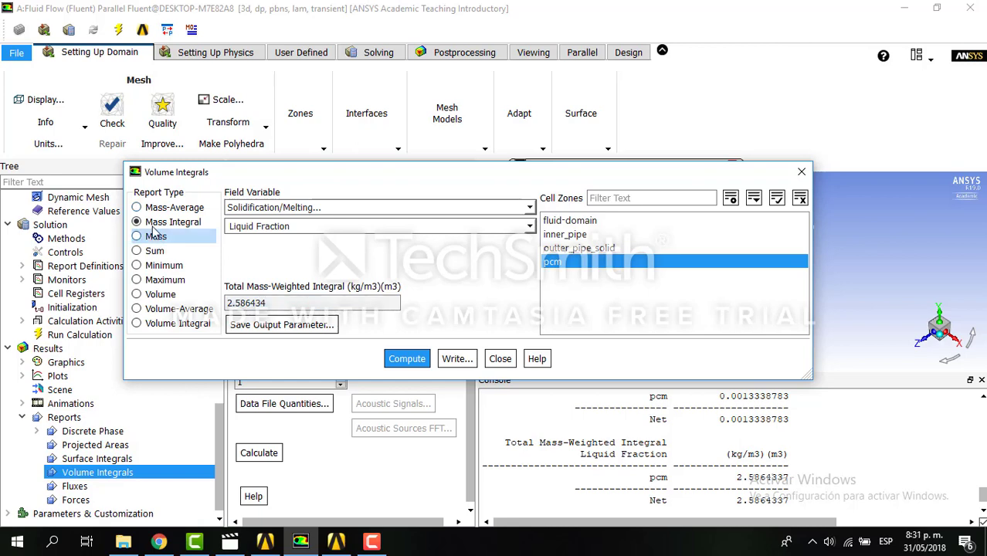
# - Compute the mass-average of the liquid fraction for the pcm zone
pyautogui.click(137, 207)
pyautogui.click(407, 358)
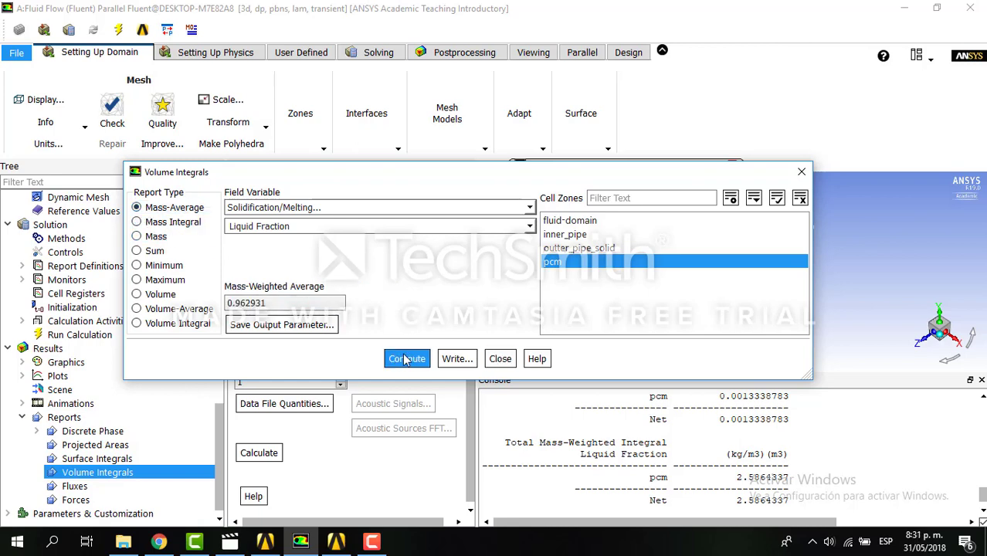
pyautogui.doubleClick(292, 303)
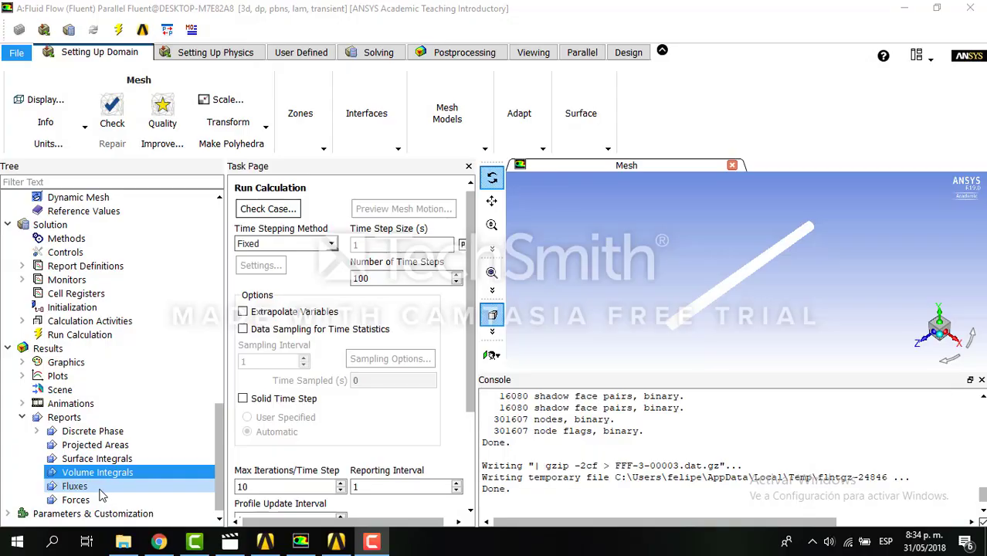
# - Compute the mass flow rate through the inlet boundary with a flux report, and close the report
pyautogui.click(89, 489)
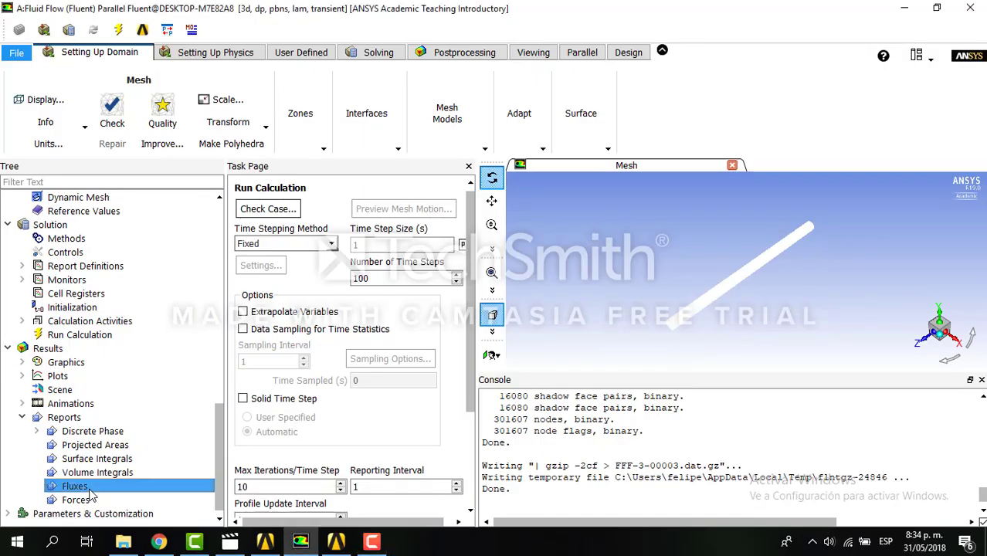
pyautogui.doubleClick(89, 489)
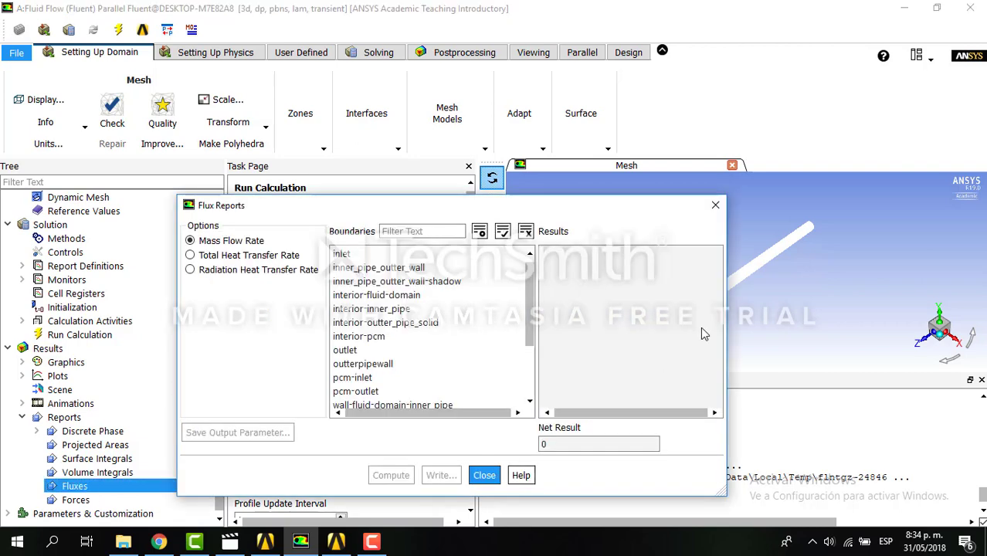
pyautogui.click(445, 257)
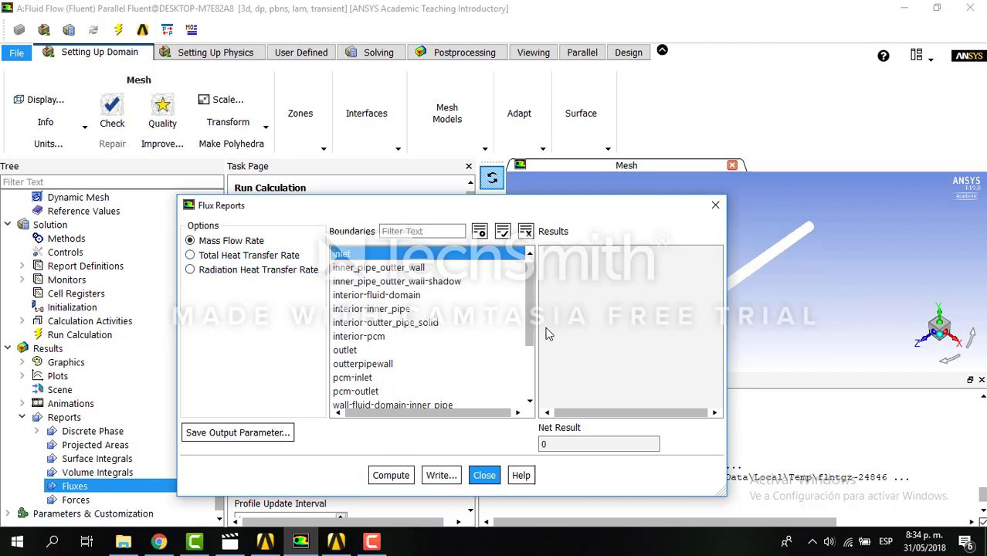
pyautogui.click(393, 476)
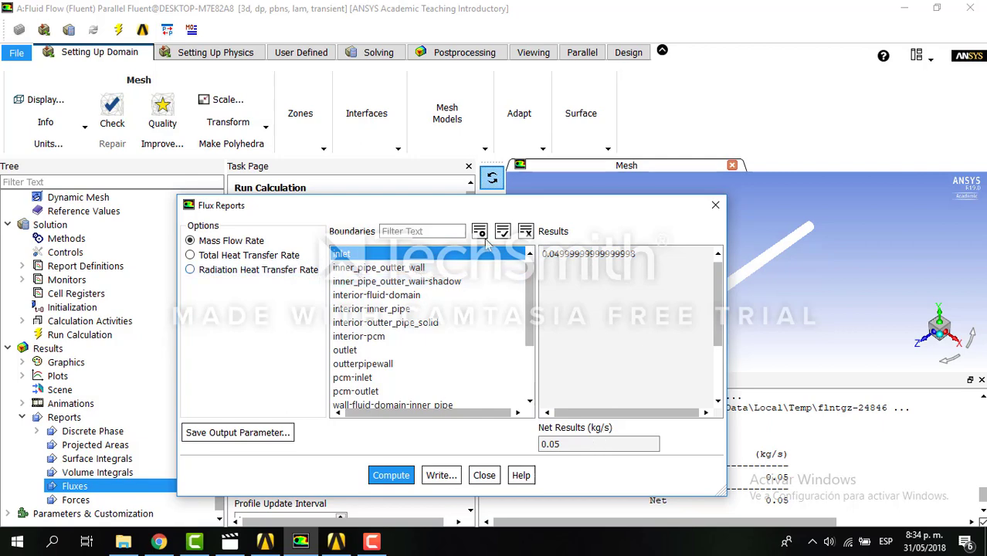
pyautogui.click(715, 204)
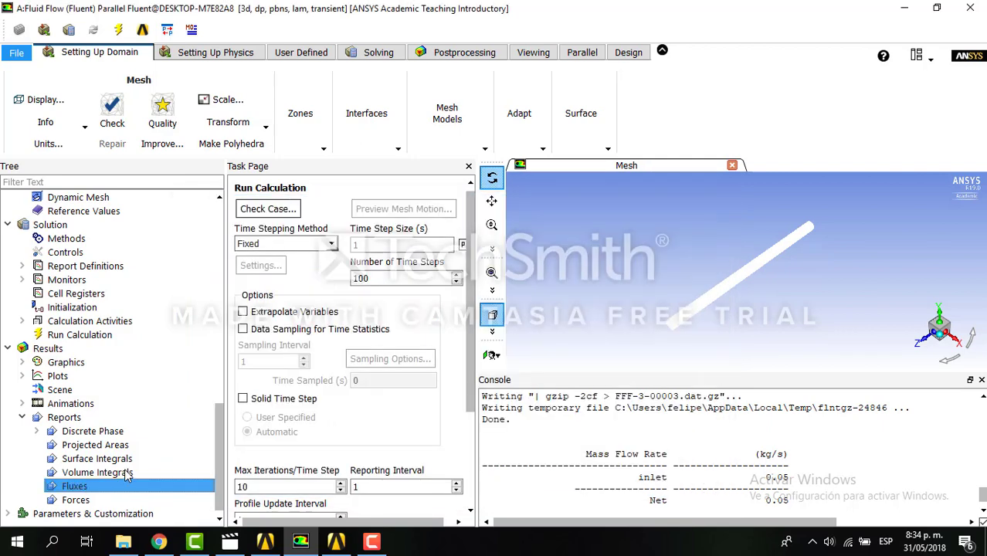
# - Compute the mass-average static temperature of the pcm zone with a Volume Integrals report, and close the report
pyautogui.click(128, 475)
pyautogui.doubleClick(126, 472)
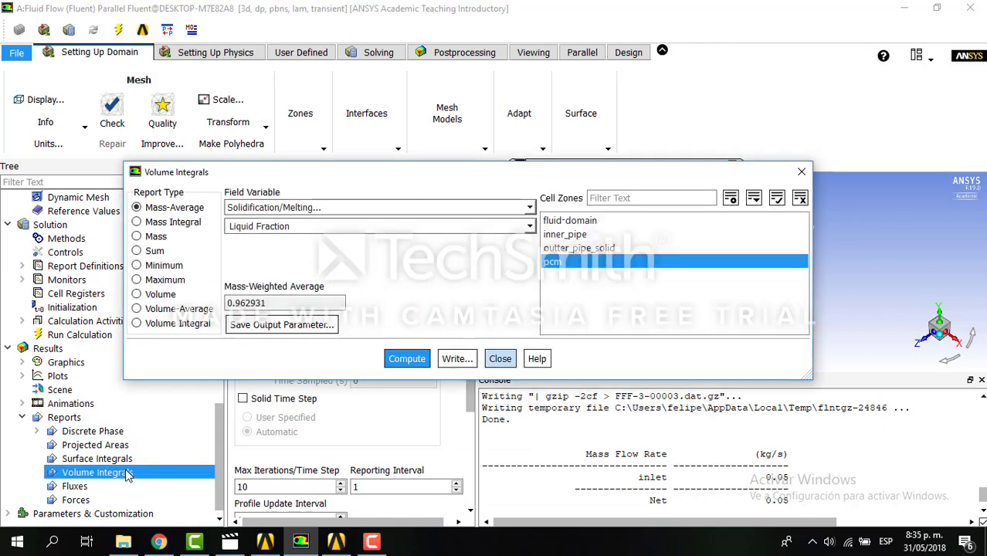
pyautogui.click(529, 208)
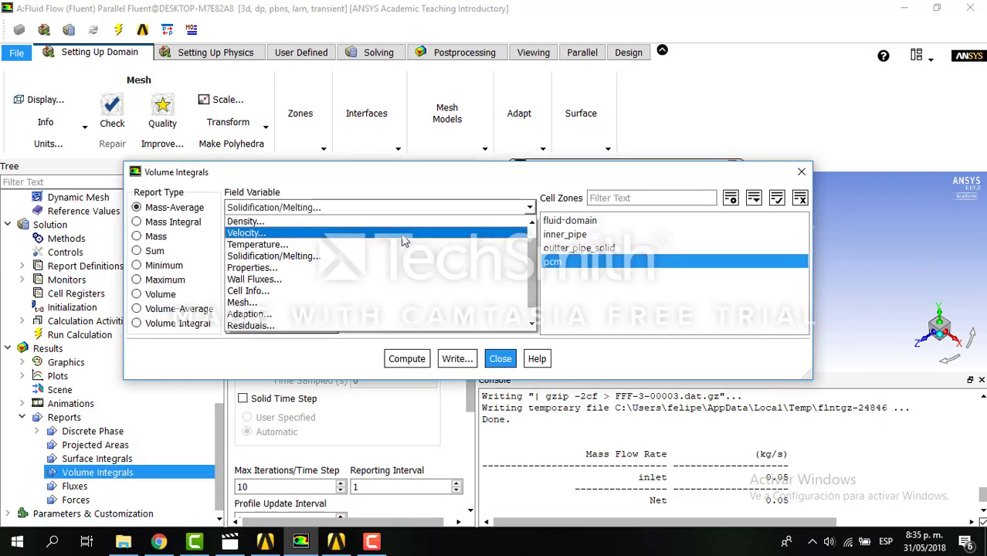
pyautogui.click(383, 244)
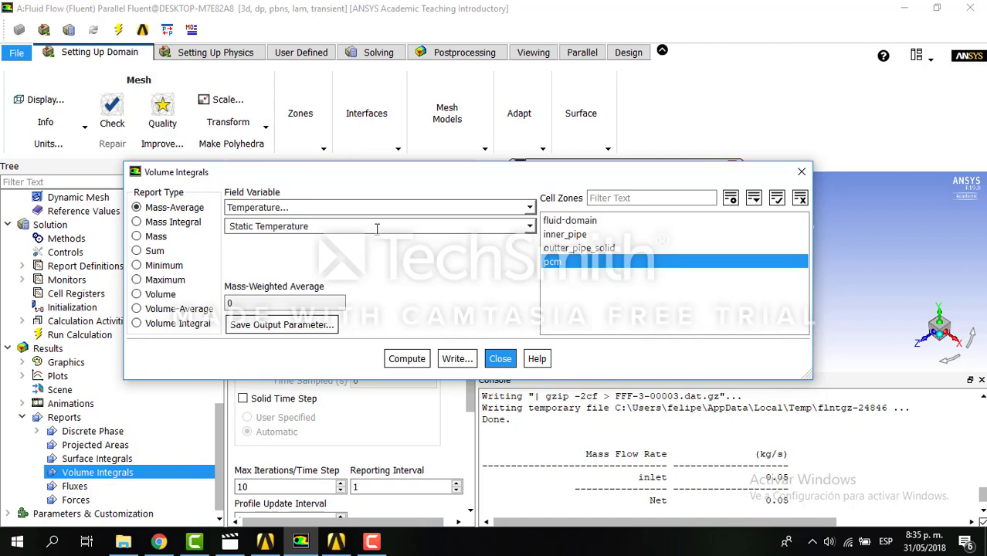
pyautogui.click(424, 364)
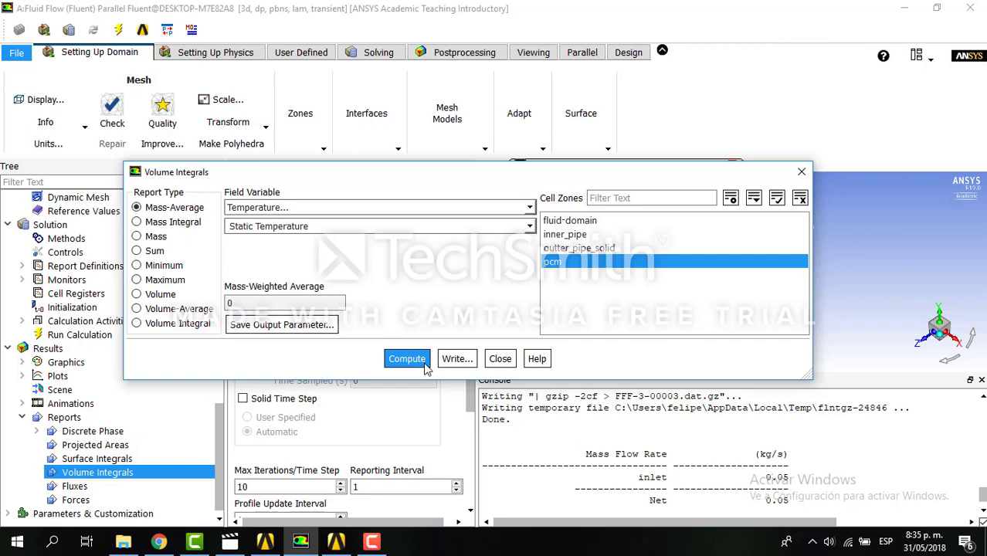
pyautogui.doubleClick(255, 303)
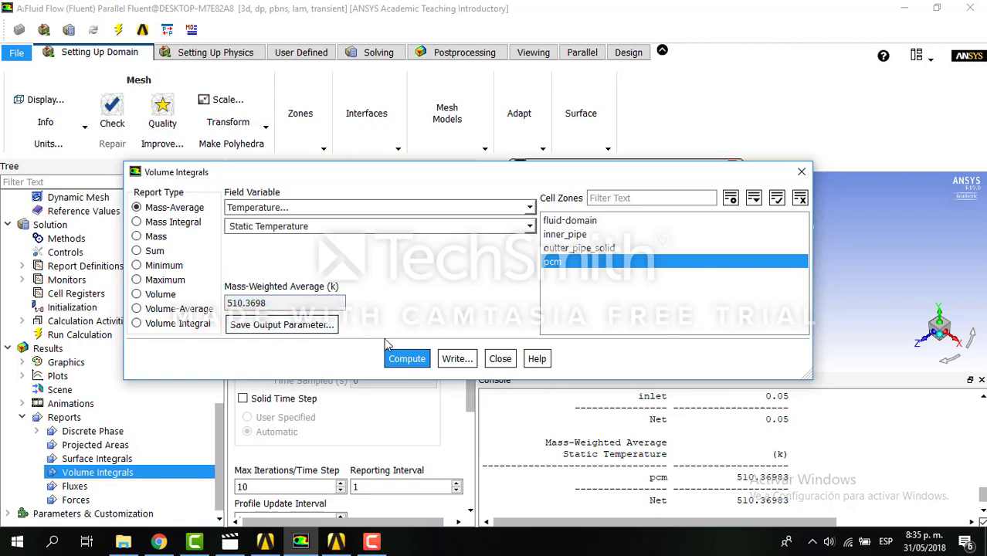
pyautogui.click(802, 173)
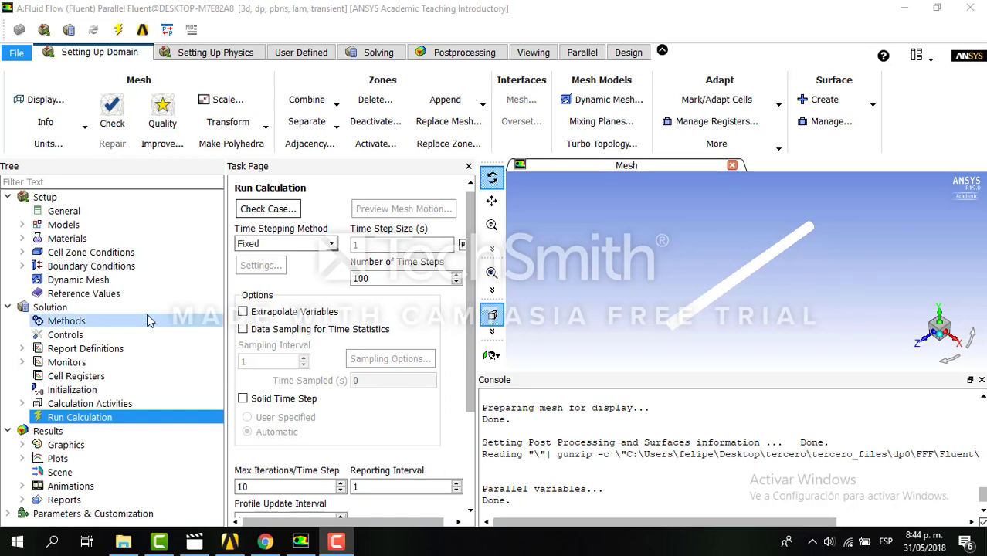
# - Look through the report types available under Results and the remaining run calculation settings
pyautogui.scroll(-5, 464, 363)
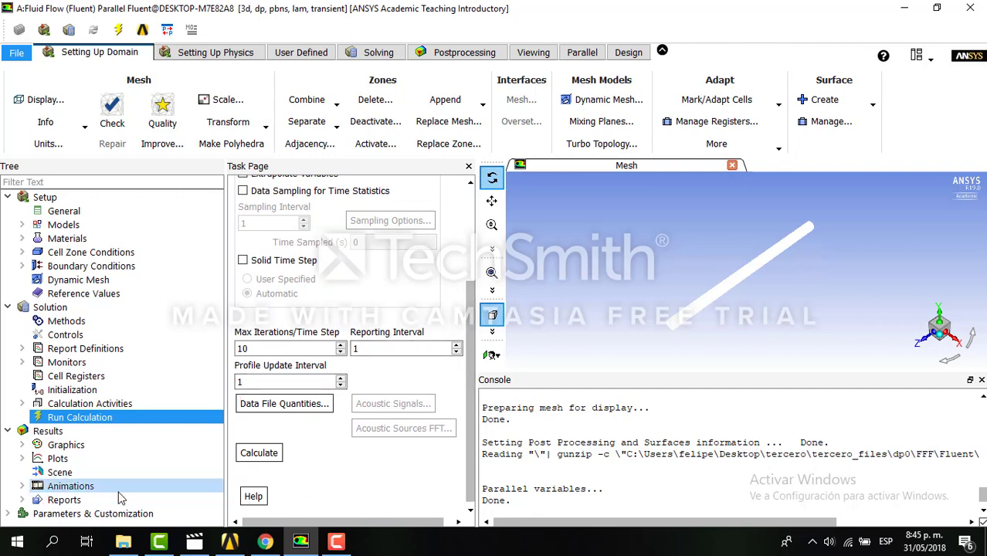
pyautogui.click(65, 504)
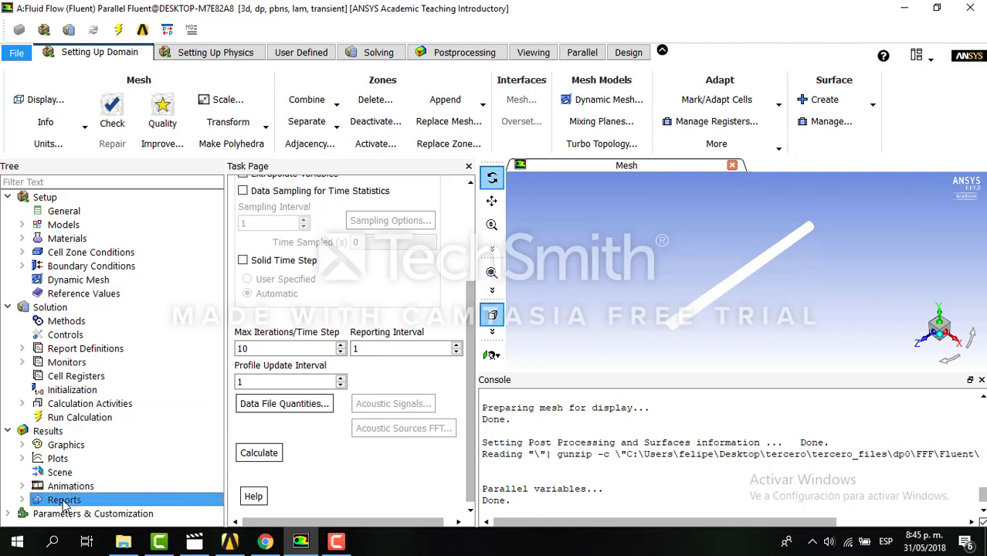
pyautogui.click(22, 500)
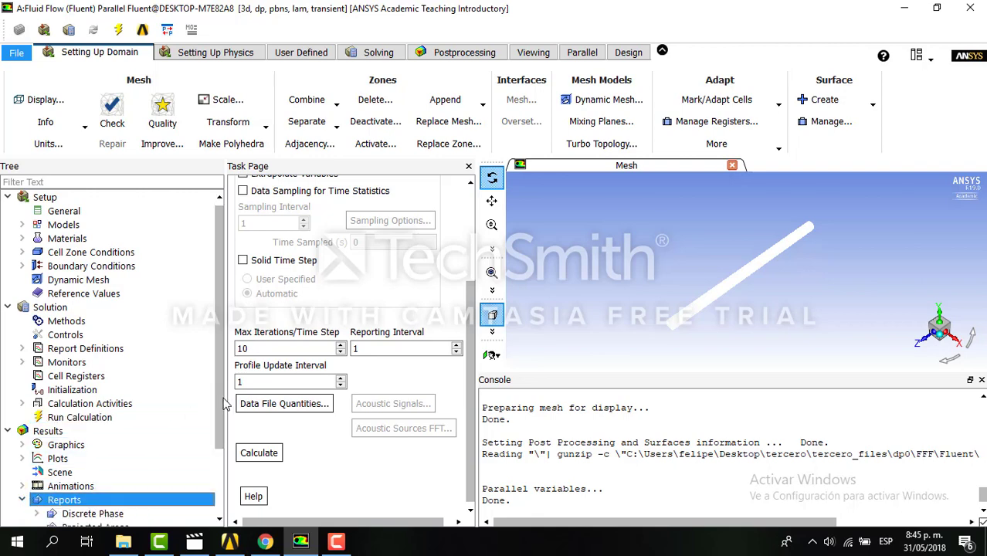
pyautogui.scroll(-2, 204, 476)
pyautogui.scroll(-1, 205, 475)
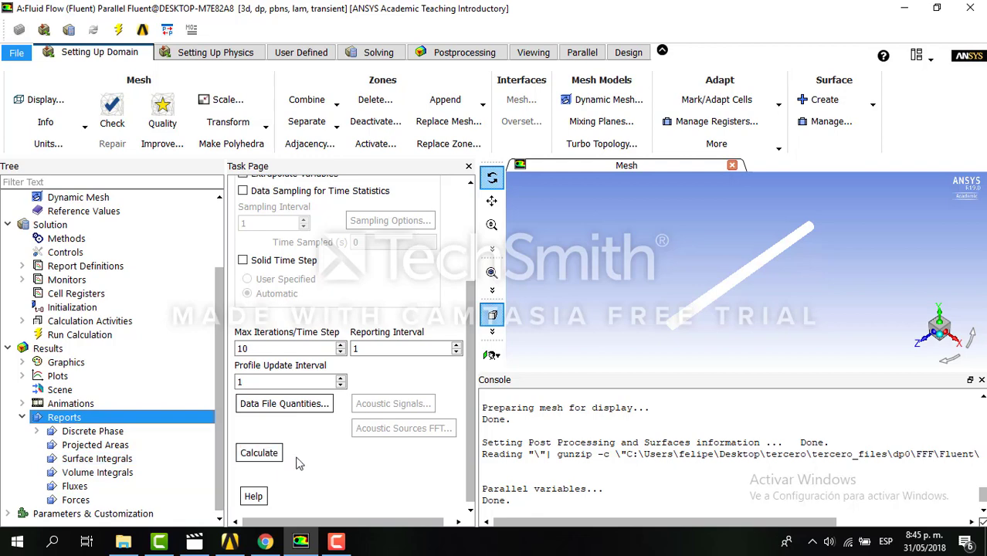
pyautogui.moveTo(222, 476); pyautogui.dragTo(207, 497)
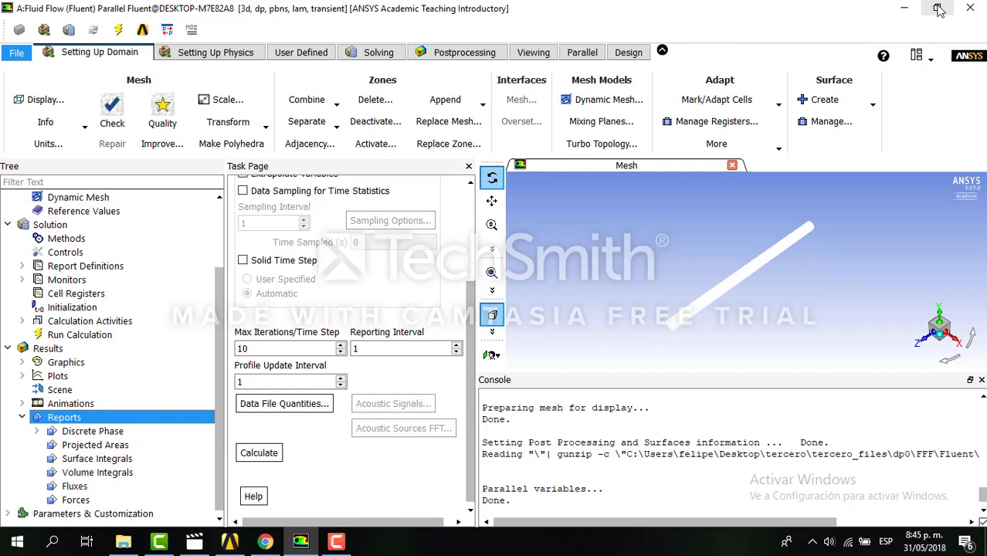
pyautogui.click(986, 549)
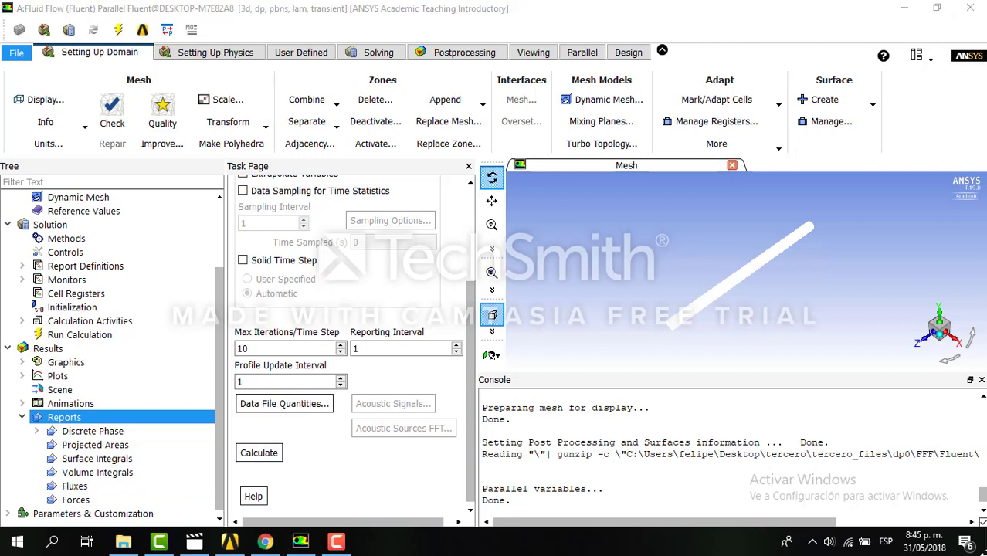